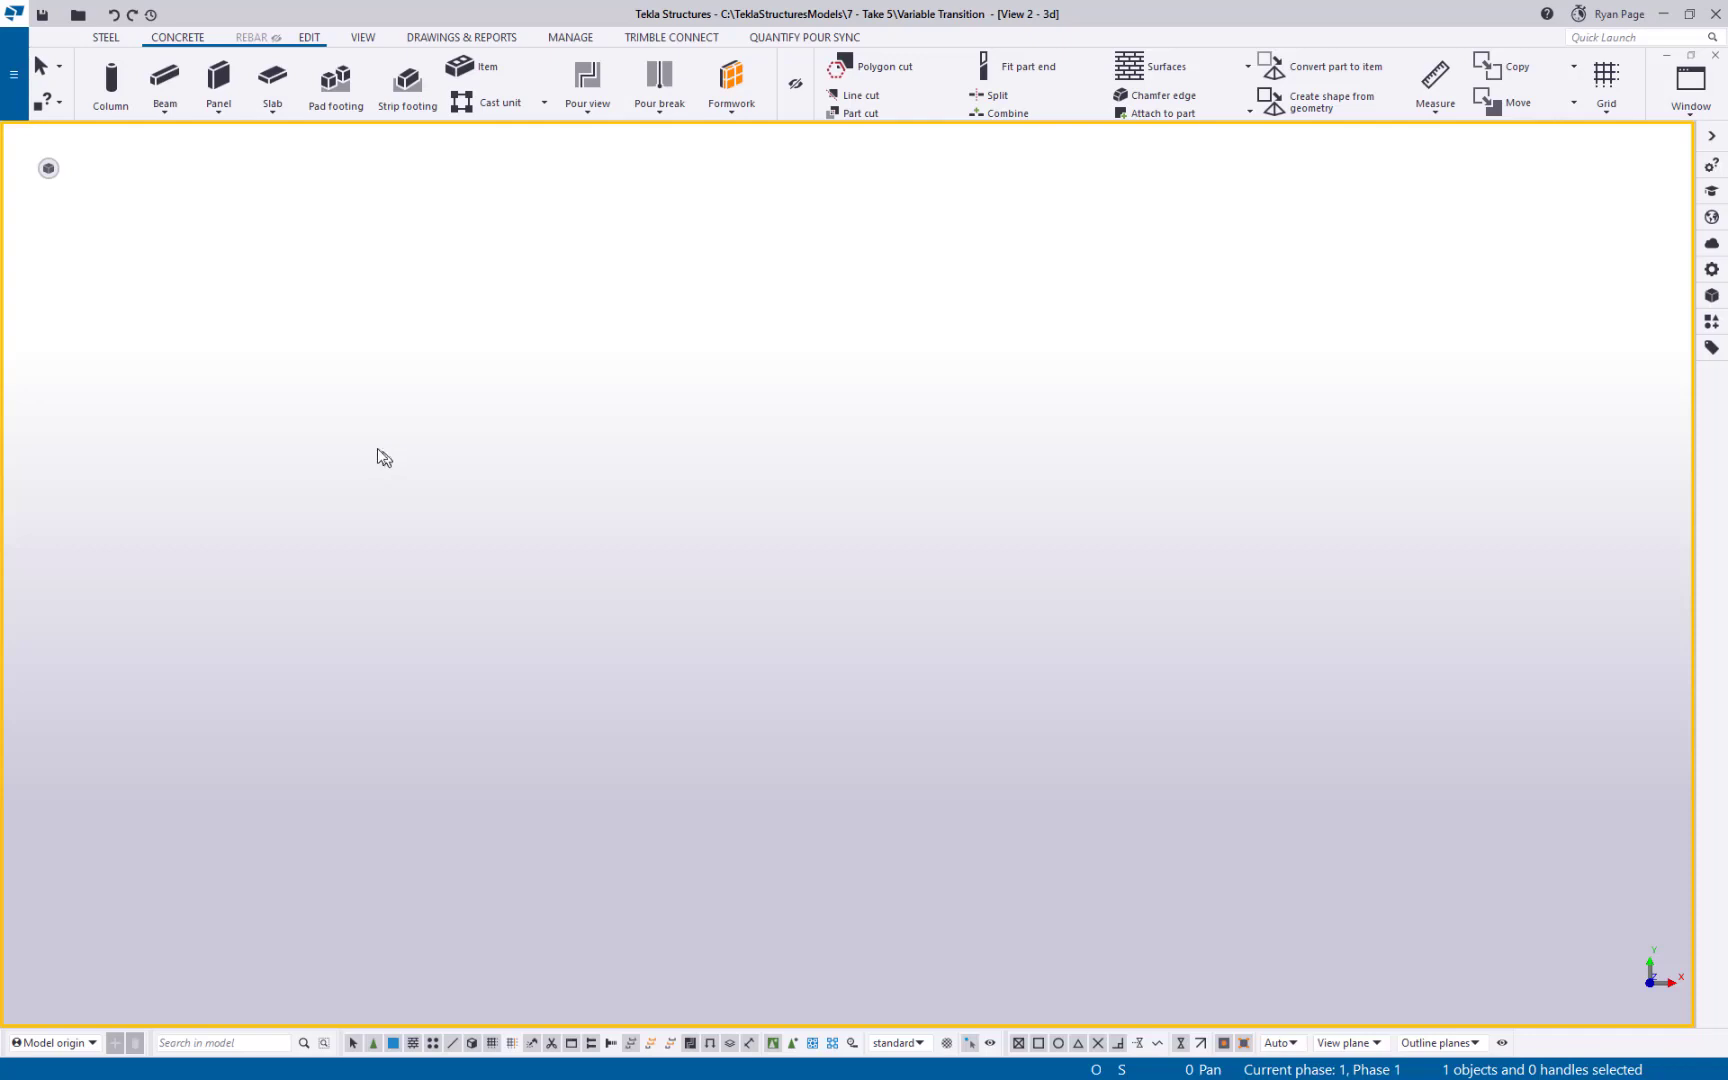
# - Examine the Various shapes group in the profile catalog, viewing the RECTCB and TRPBL profiles
pyautogui.click(14, 101)
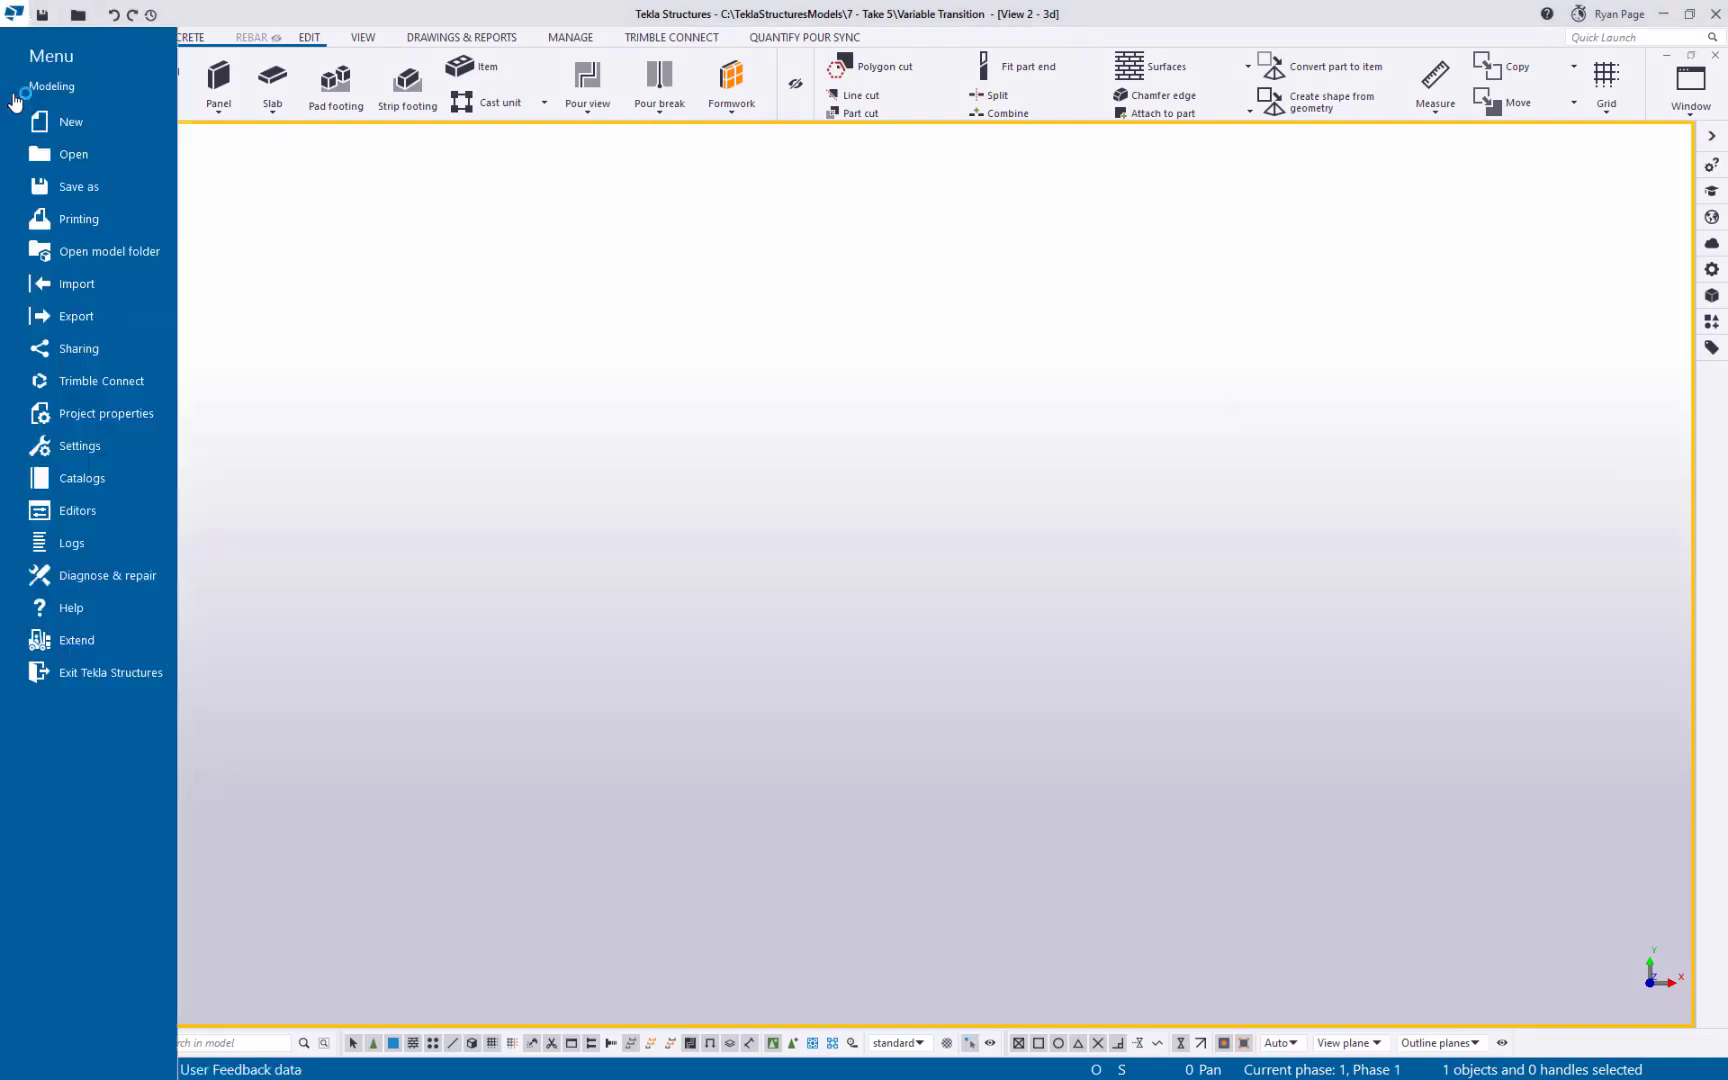
pyautogui.click(105, 487)
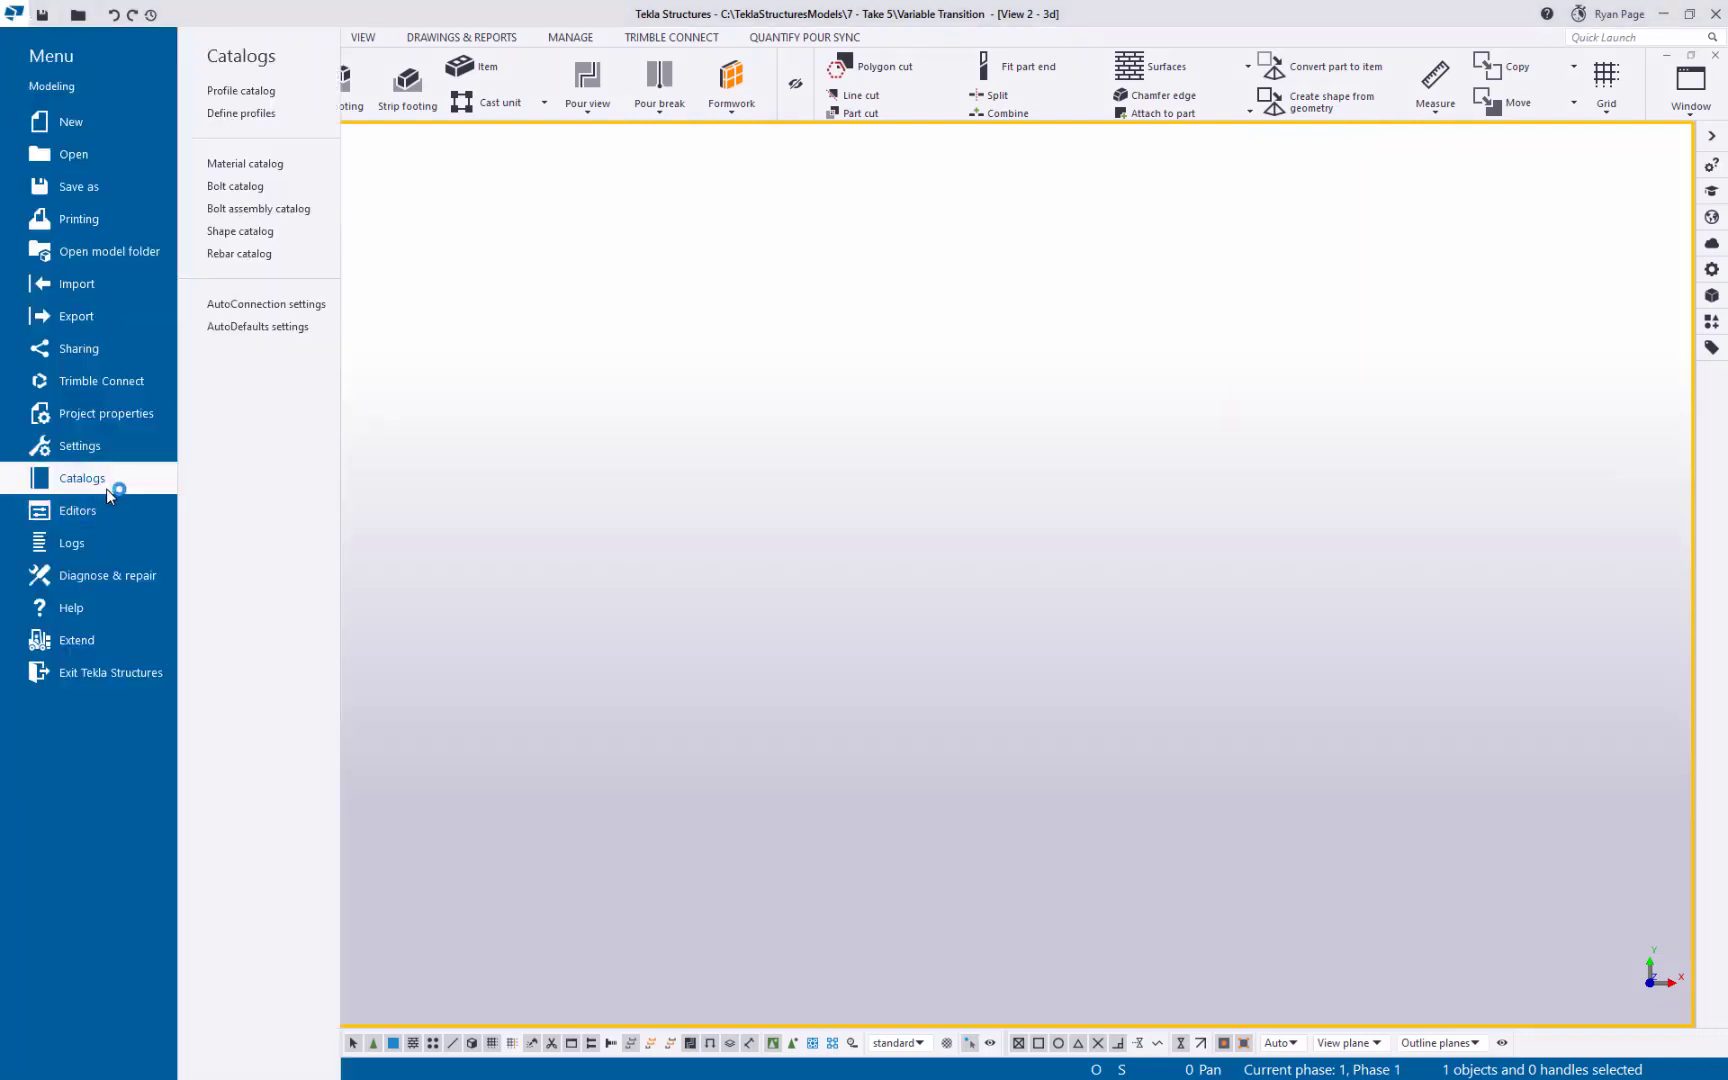
pyautogui.click(241, 91)
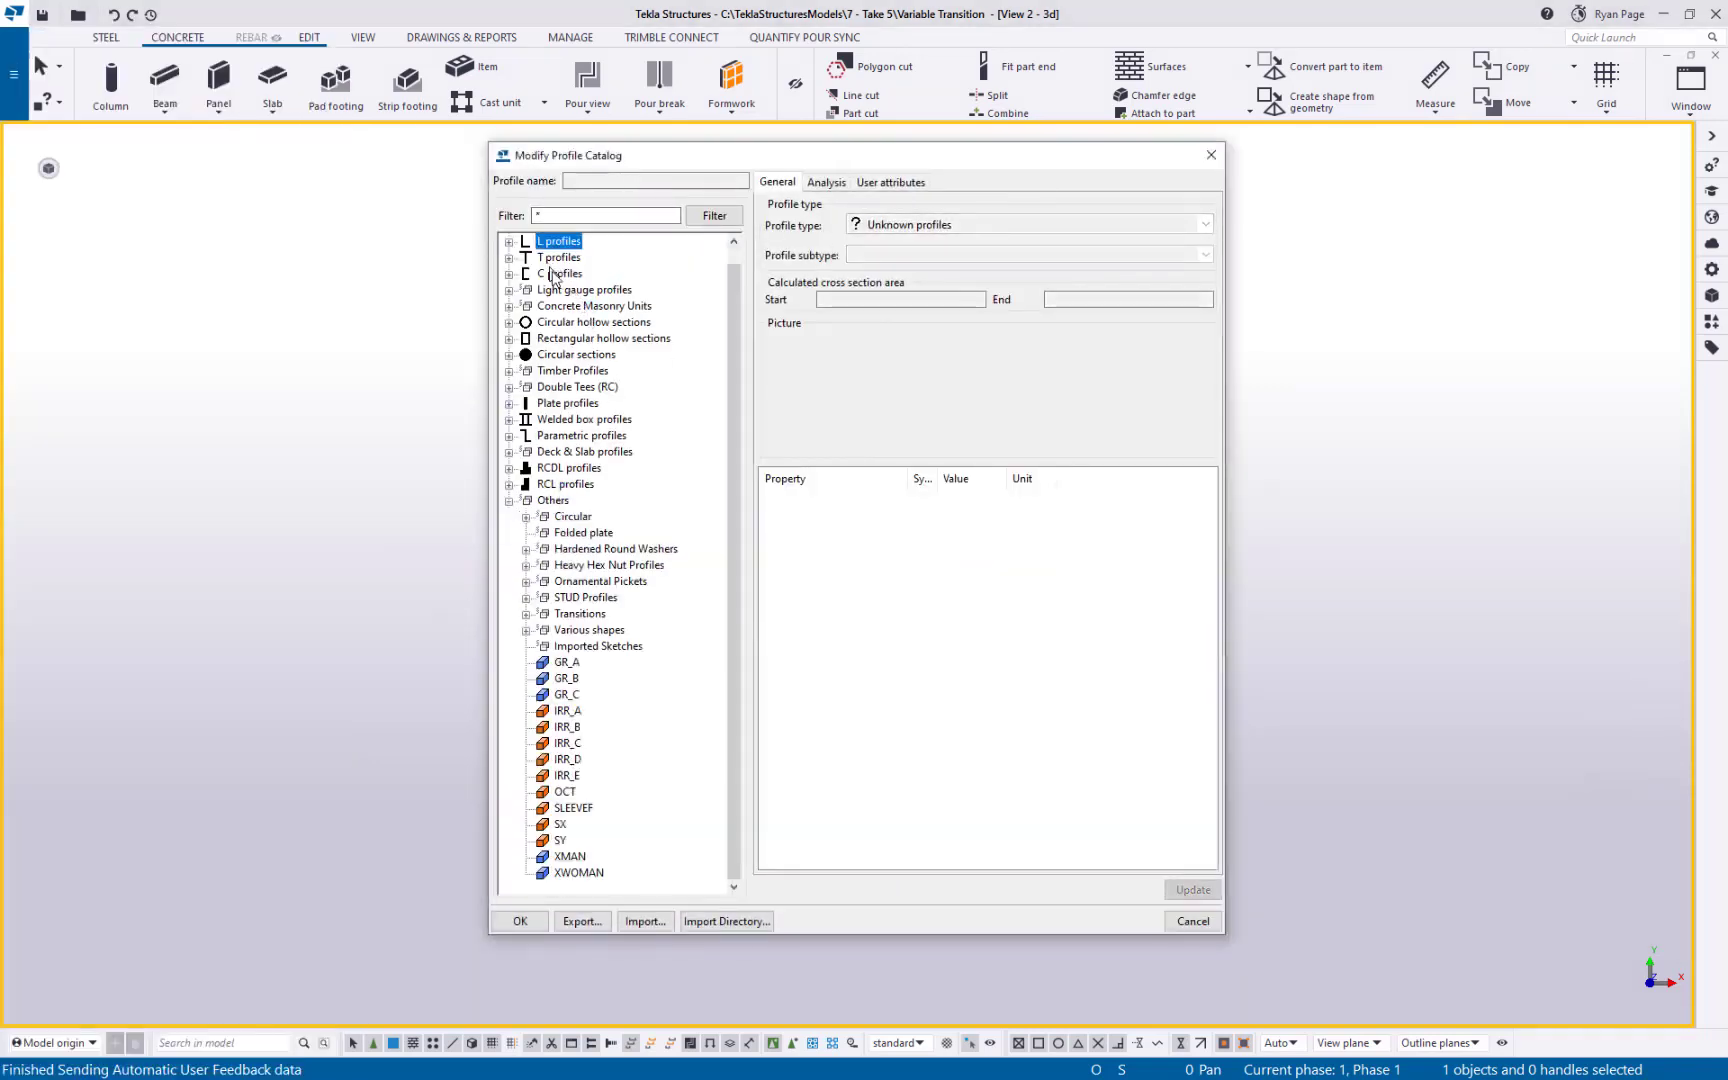
pyautogui.click(552, 500)
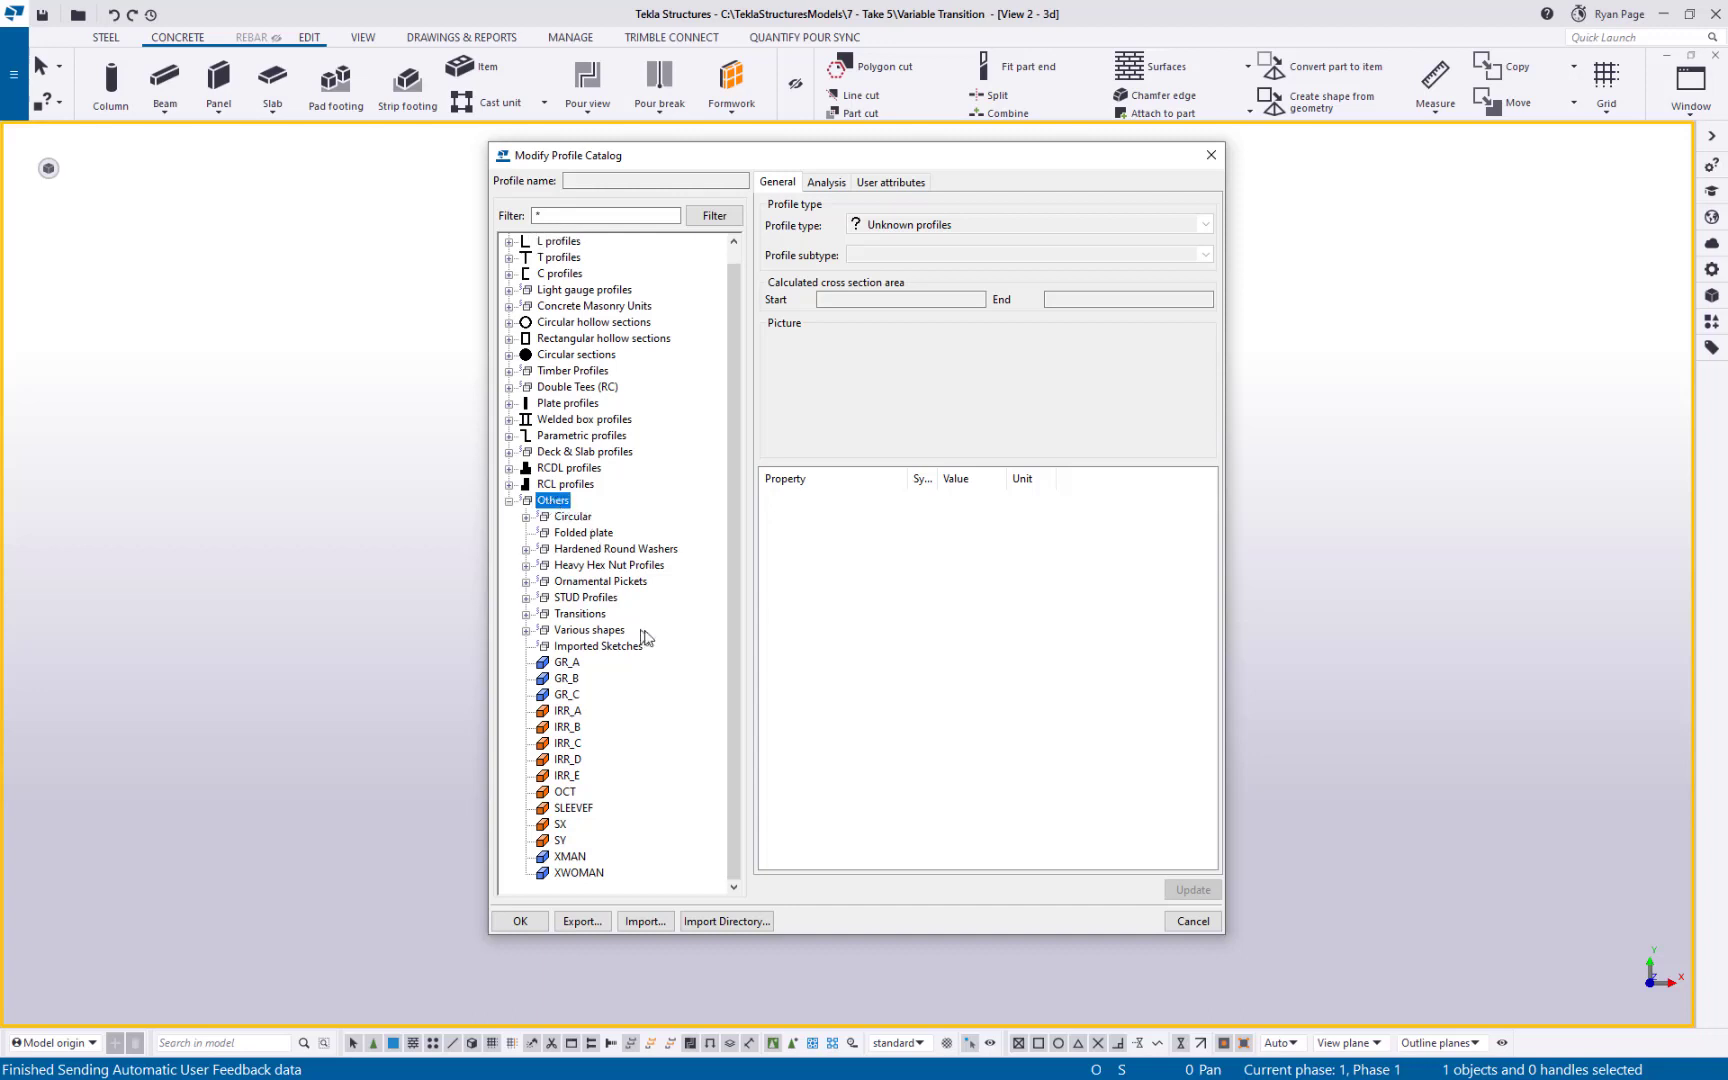
pyautogui.click(526, 630)
pyautogui.scroll(4, 580, 460)
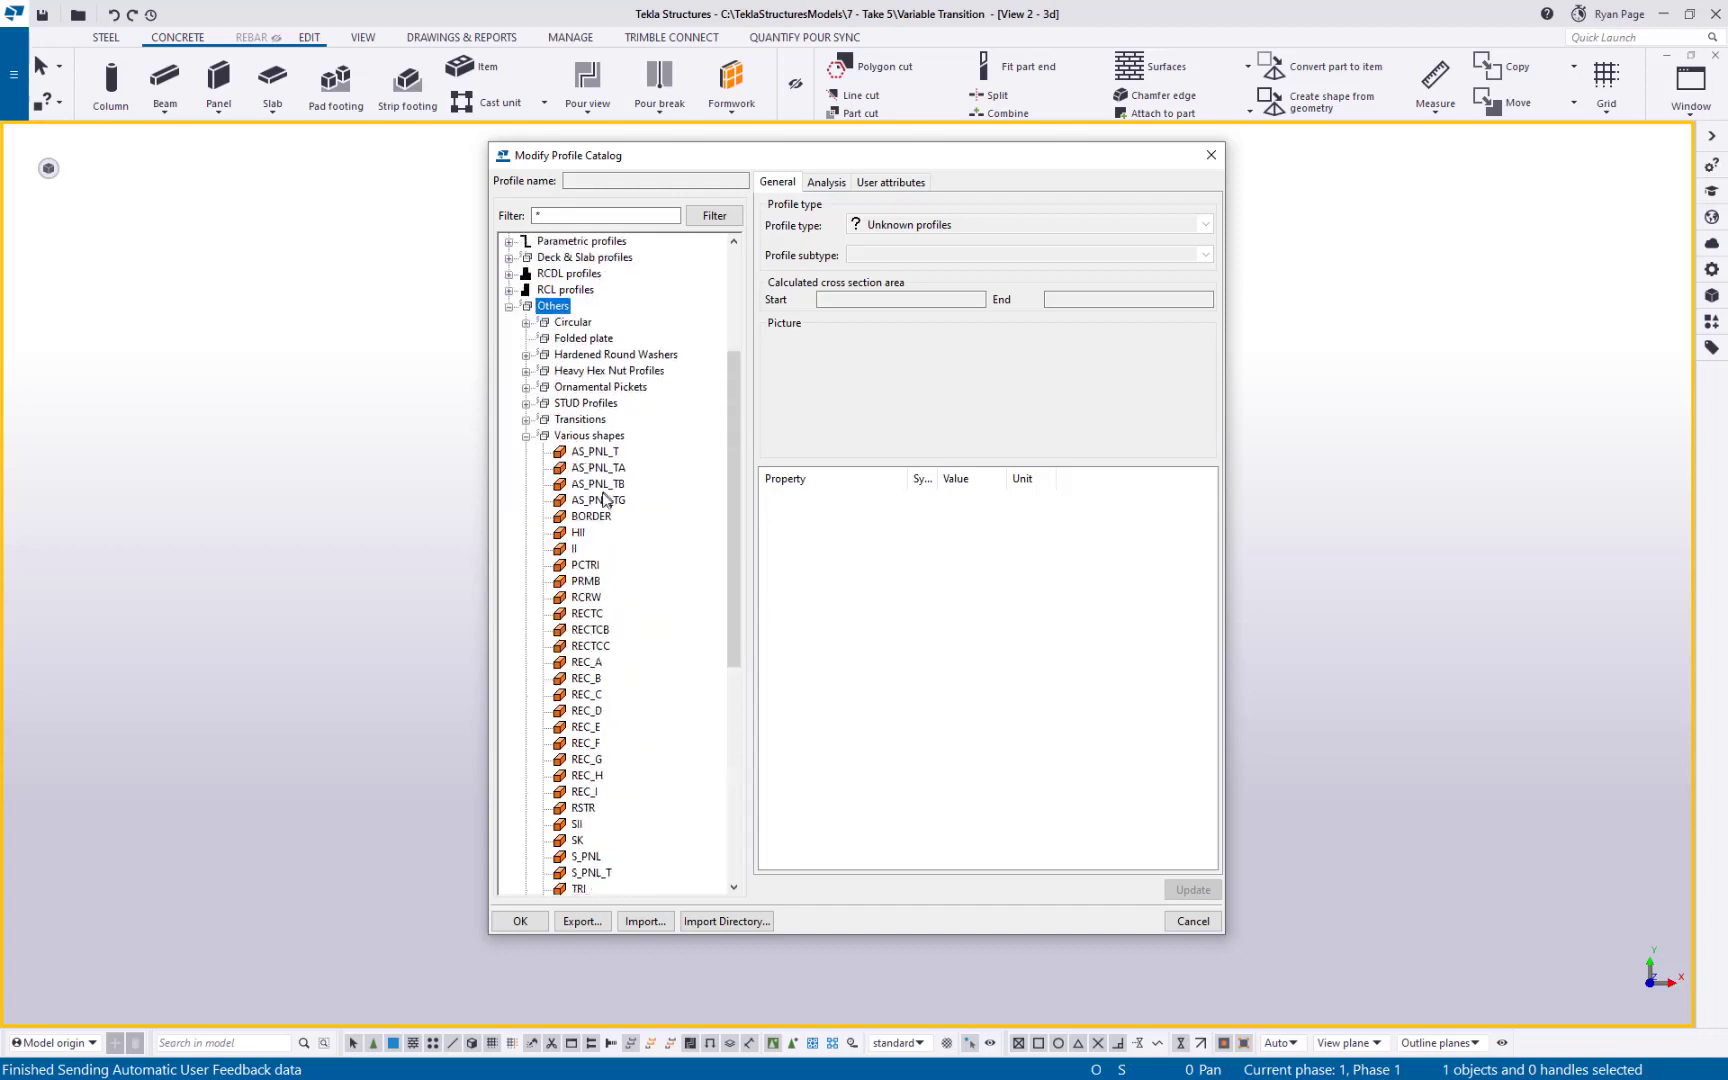
pyautogui.click(590, 645)
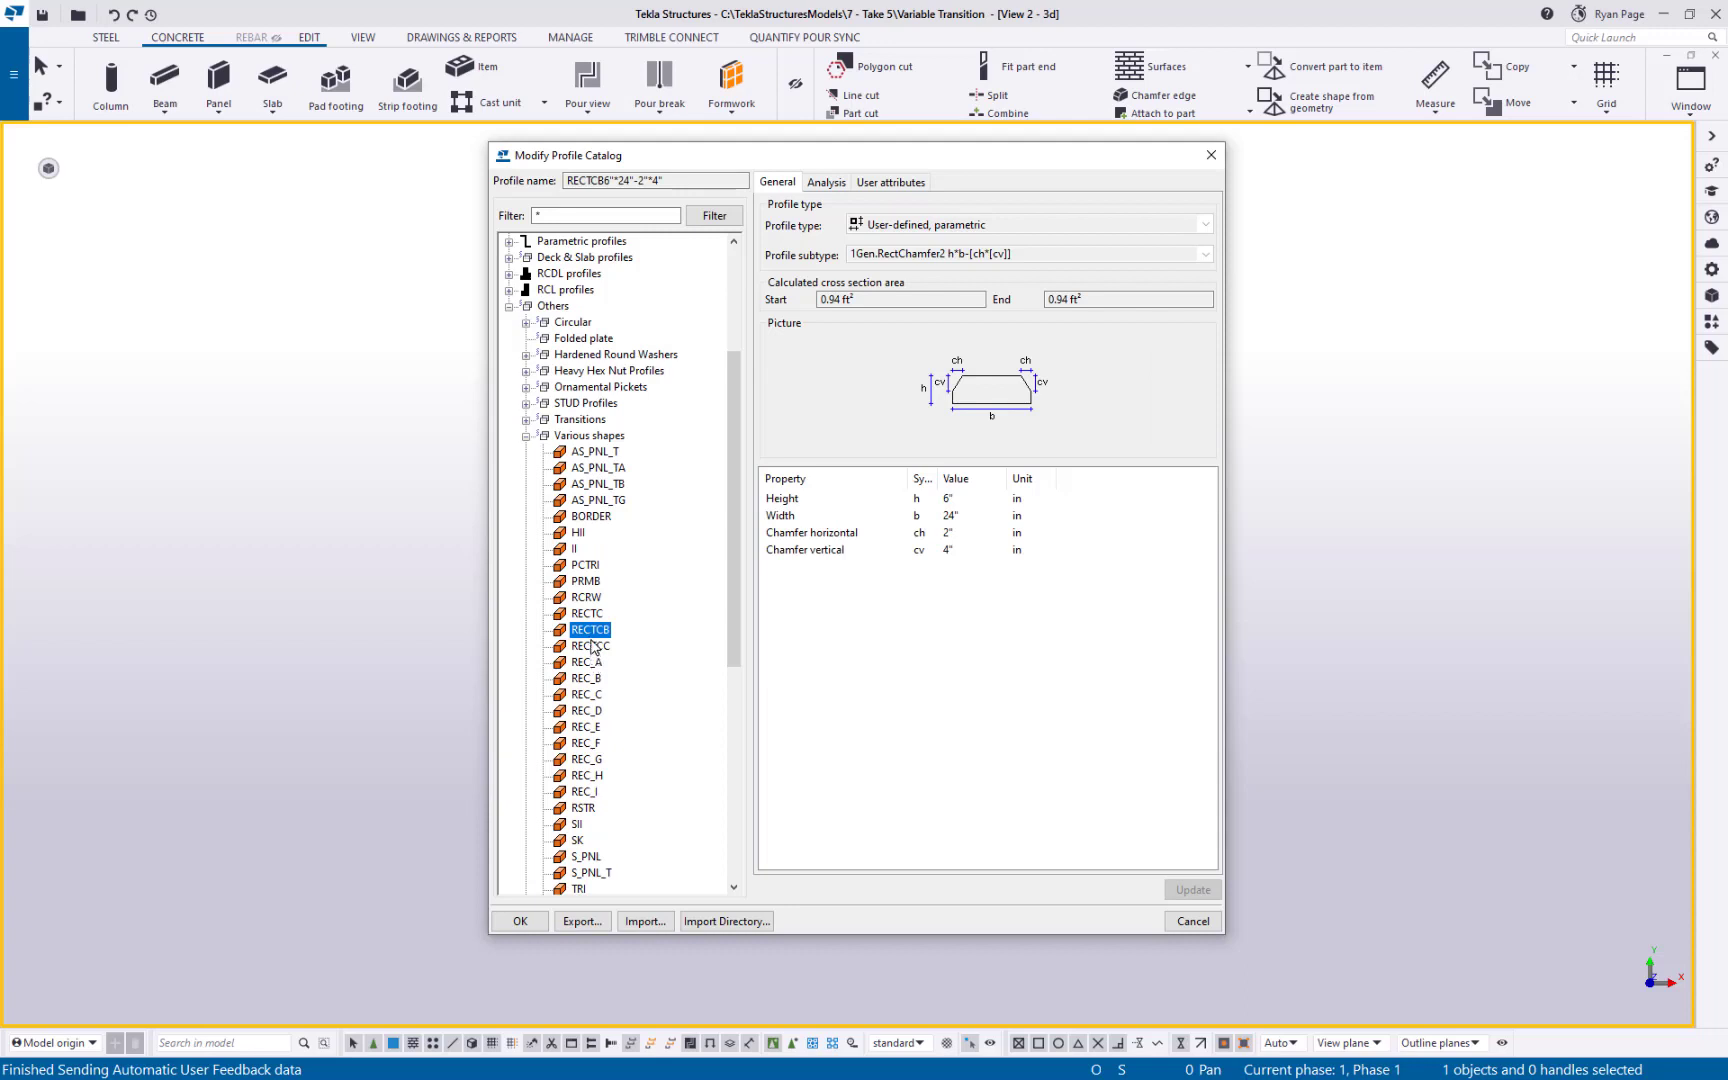
pyautogui.scroll(-3, 582, 770)
pyautogui.click(592, 823)
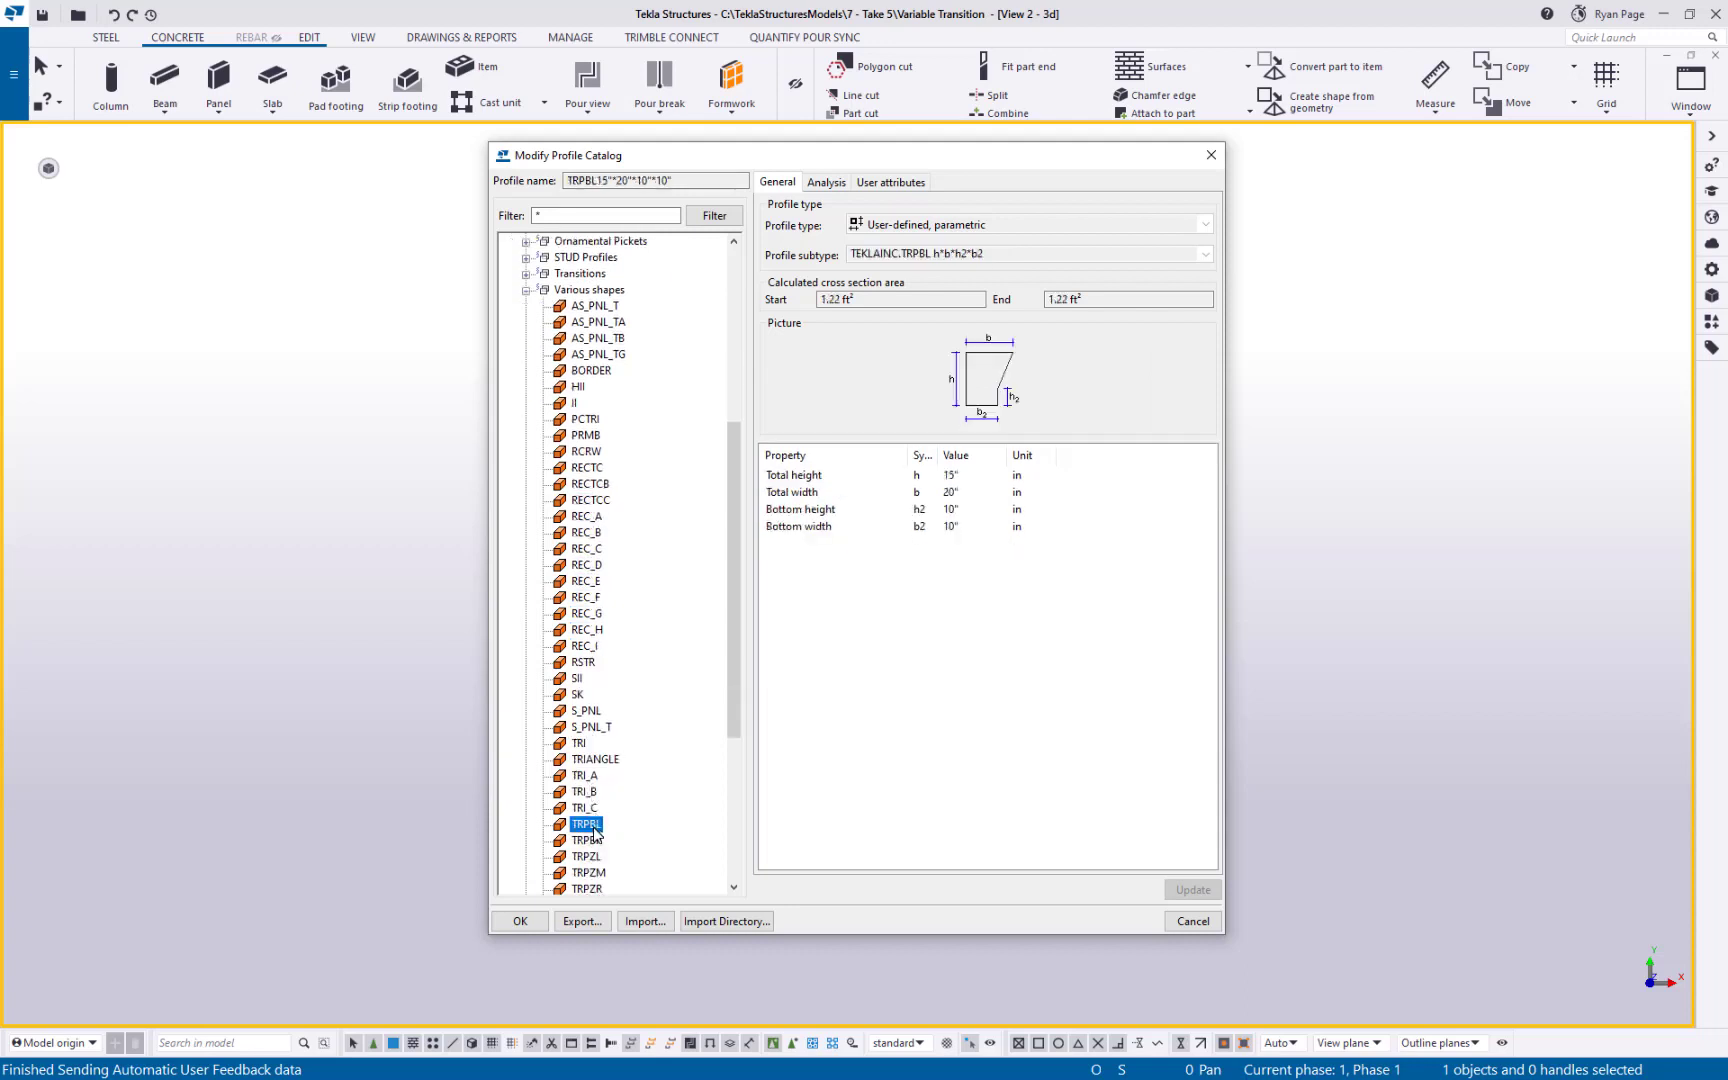
# - Examine the OCTGON profile among the Transitions profiles' other shapes, and close the profile catalog
pyautogui.scroll(2, 599, 628)
pyautogui.scroll(1, 600, 630)
pyautogui.click(526, 420)
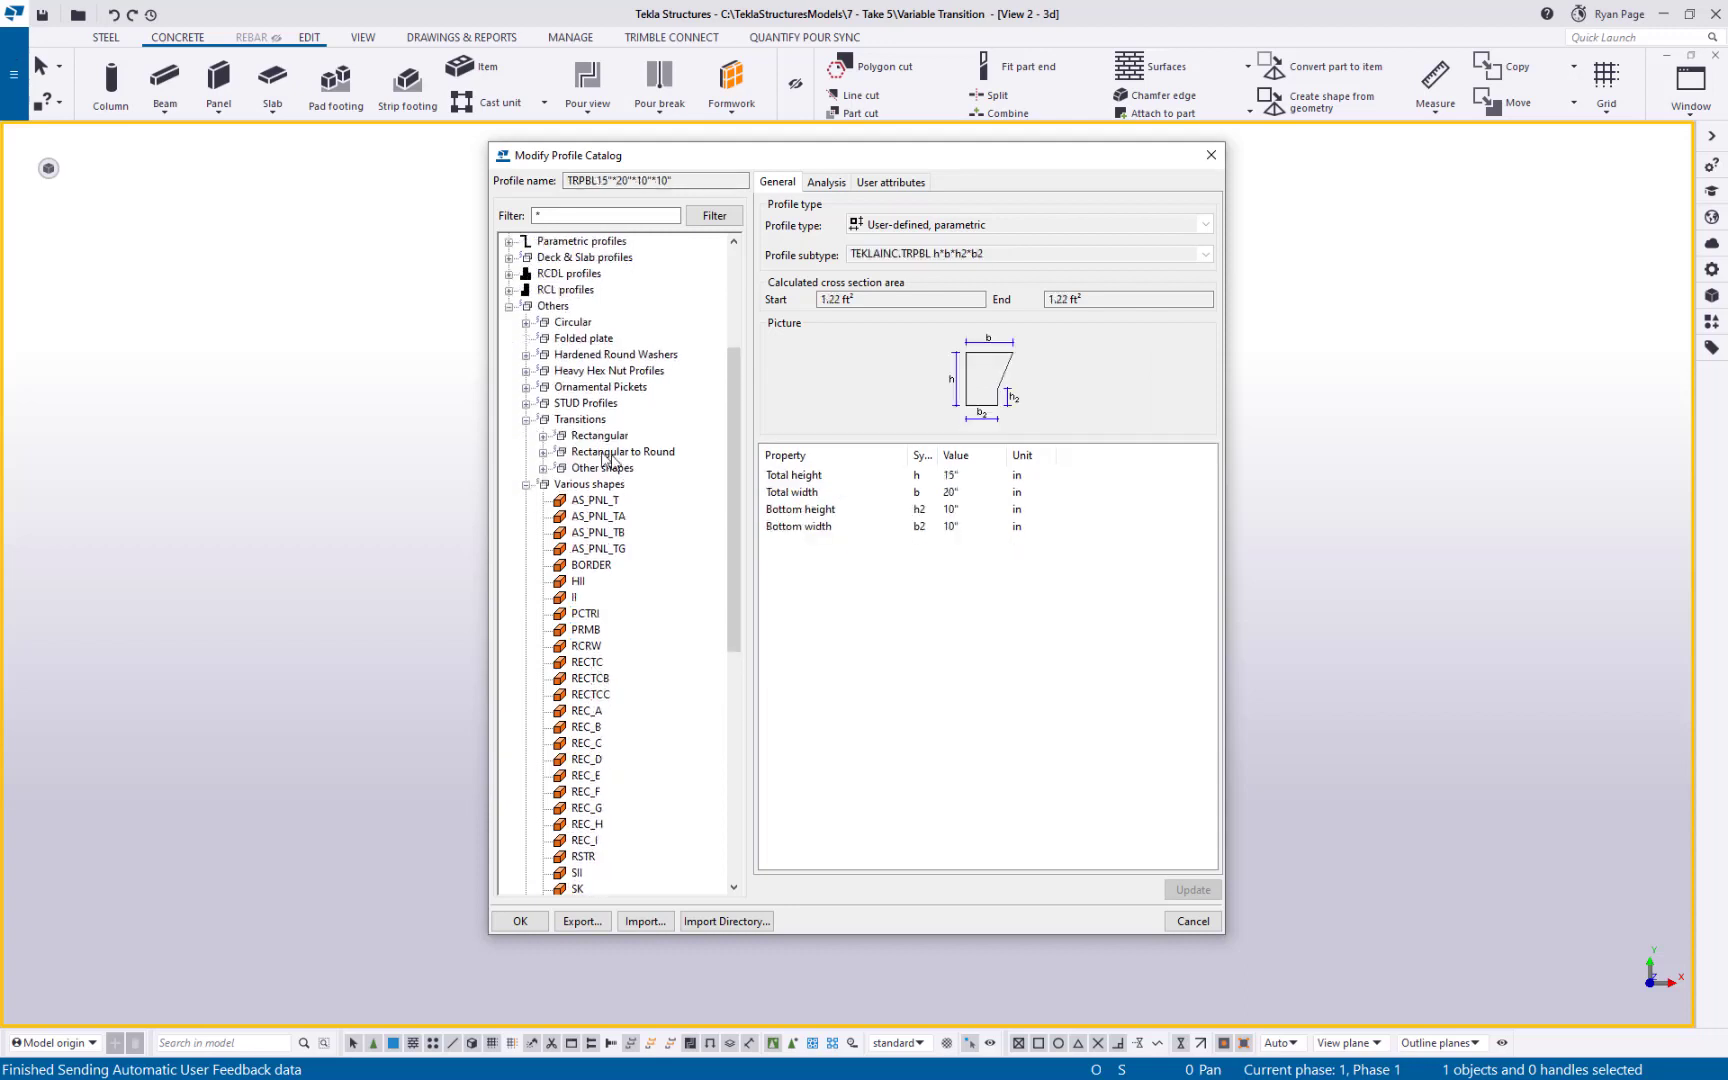
pyautogui.click(543, 468)
pyautogui.click(606, 500)
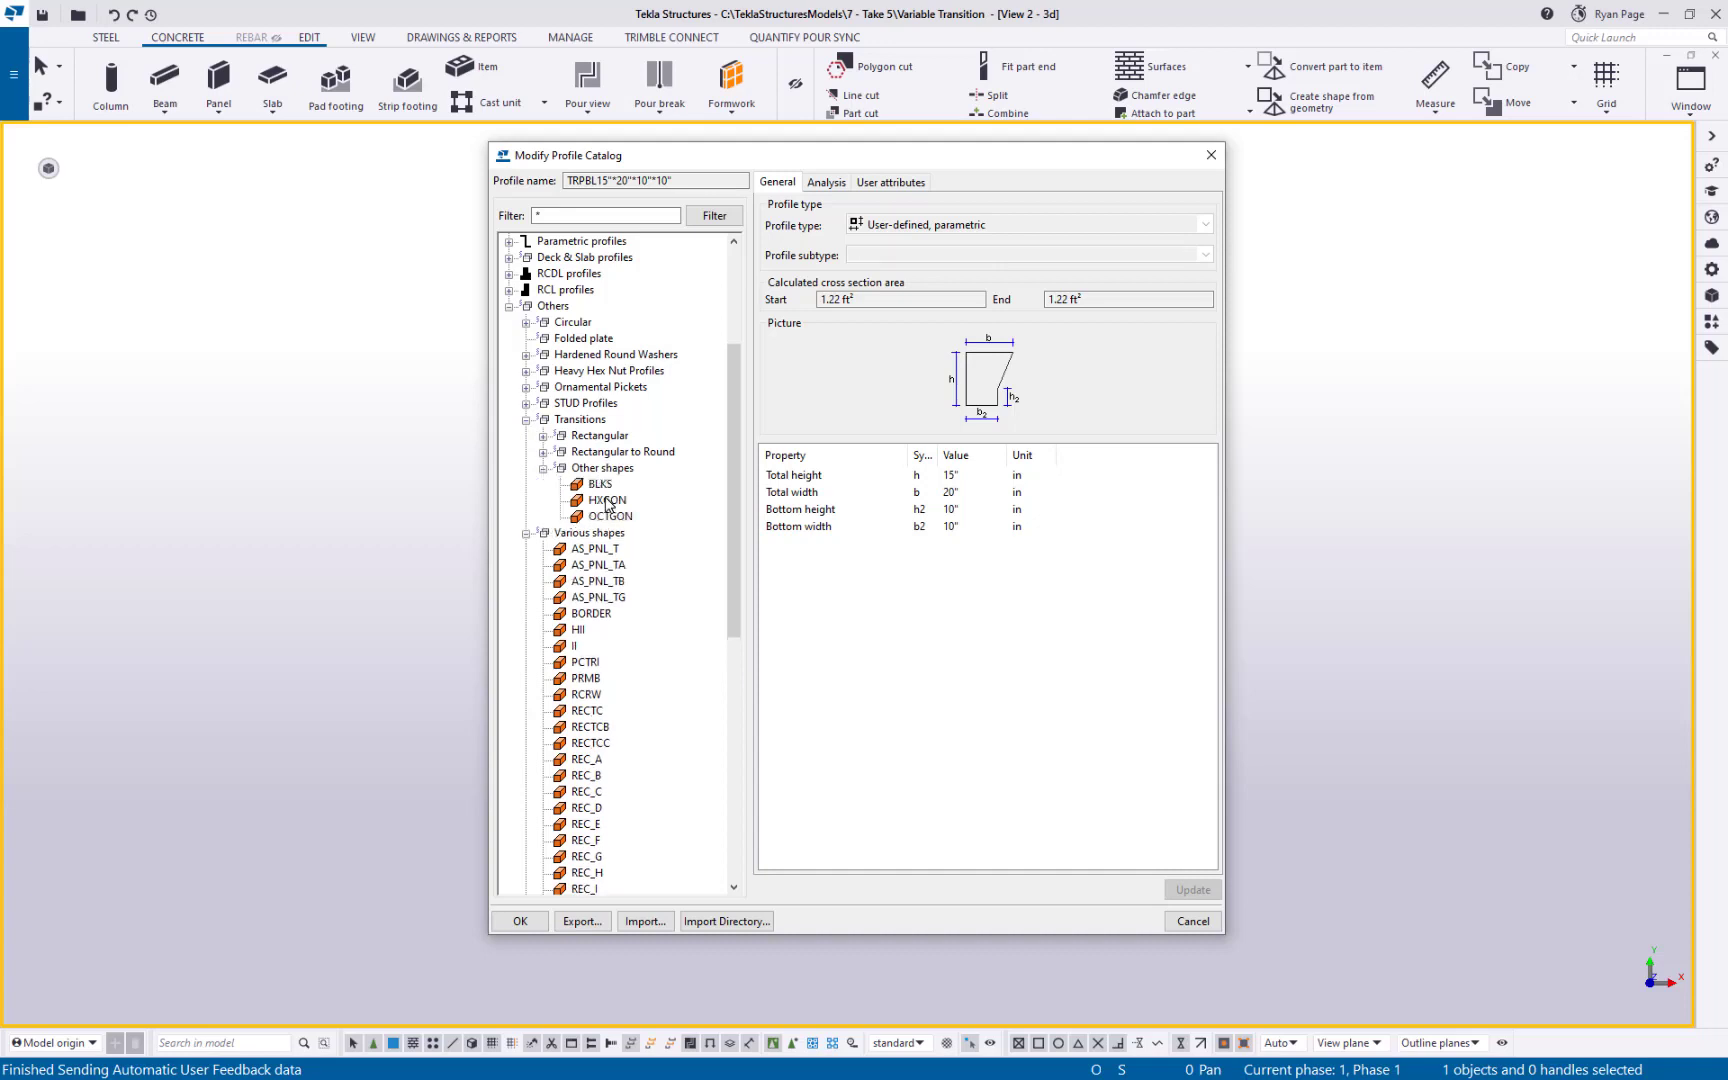
pyautogui.click(610, 516)
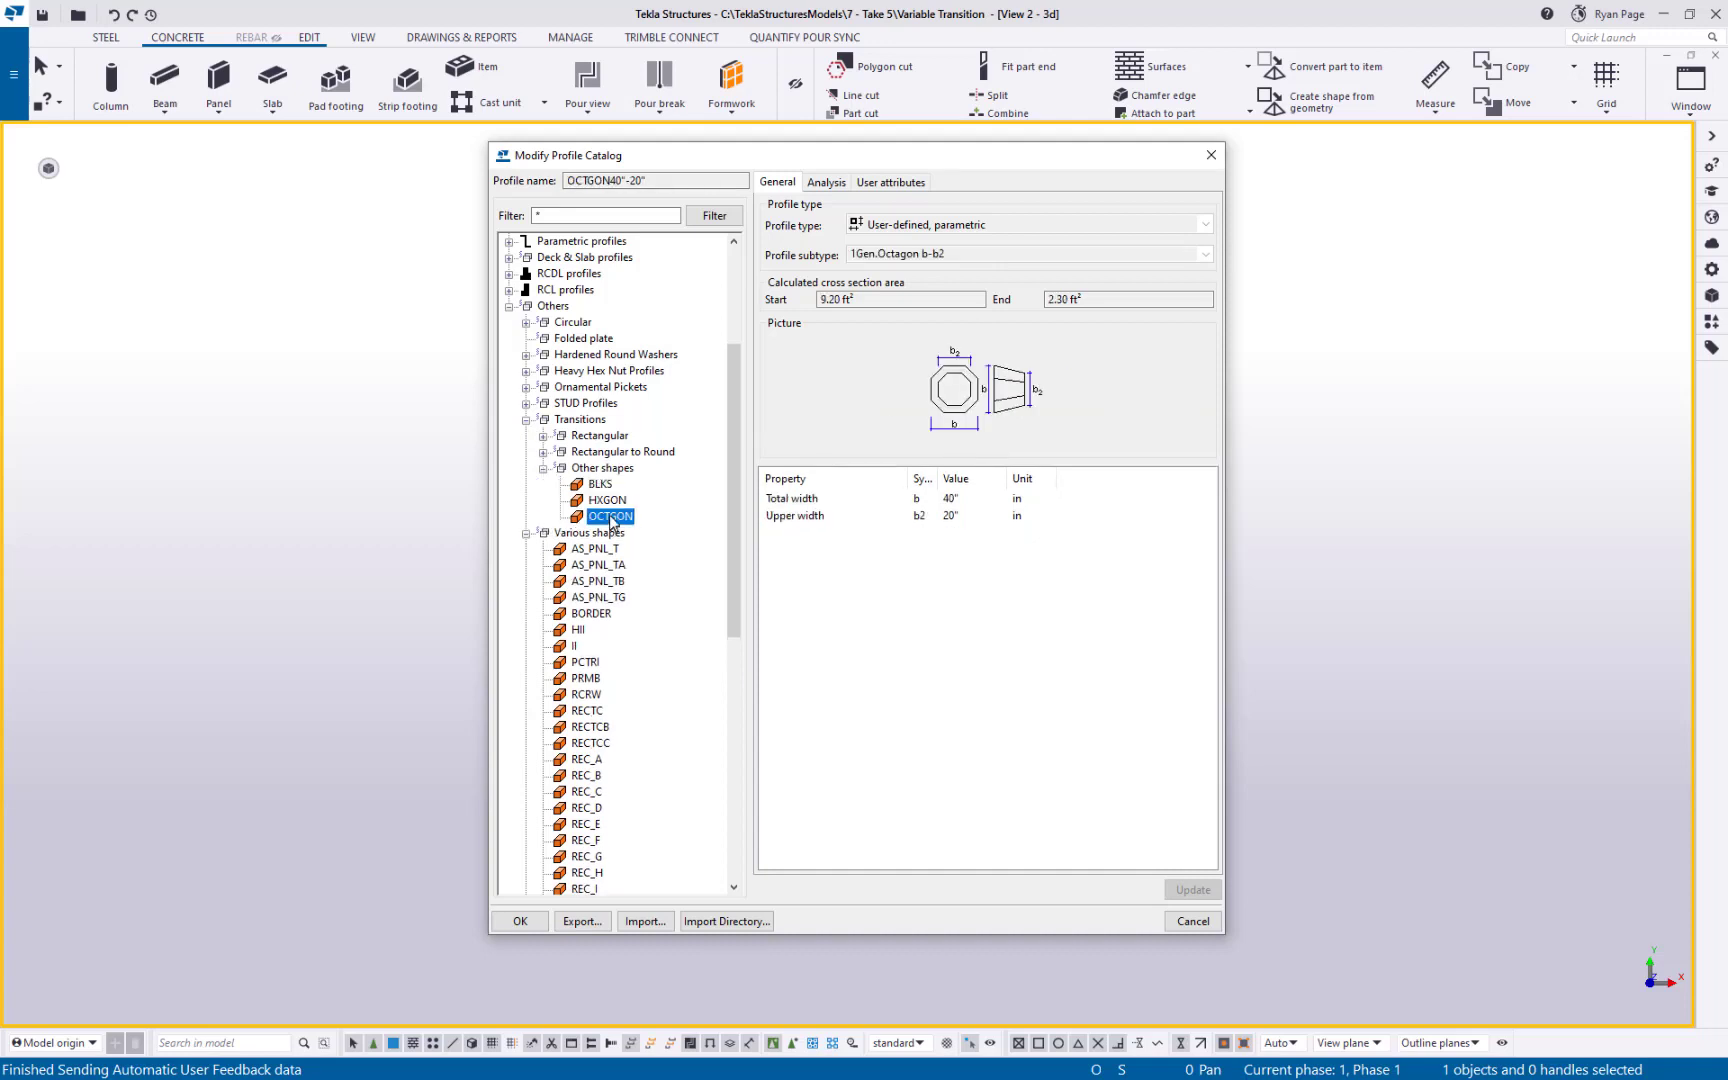
pyautogui.click(526, 421)
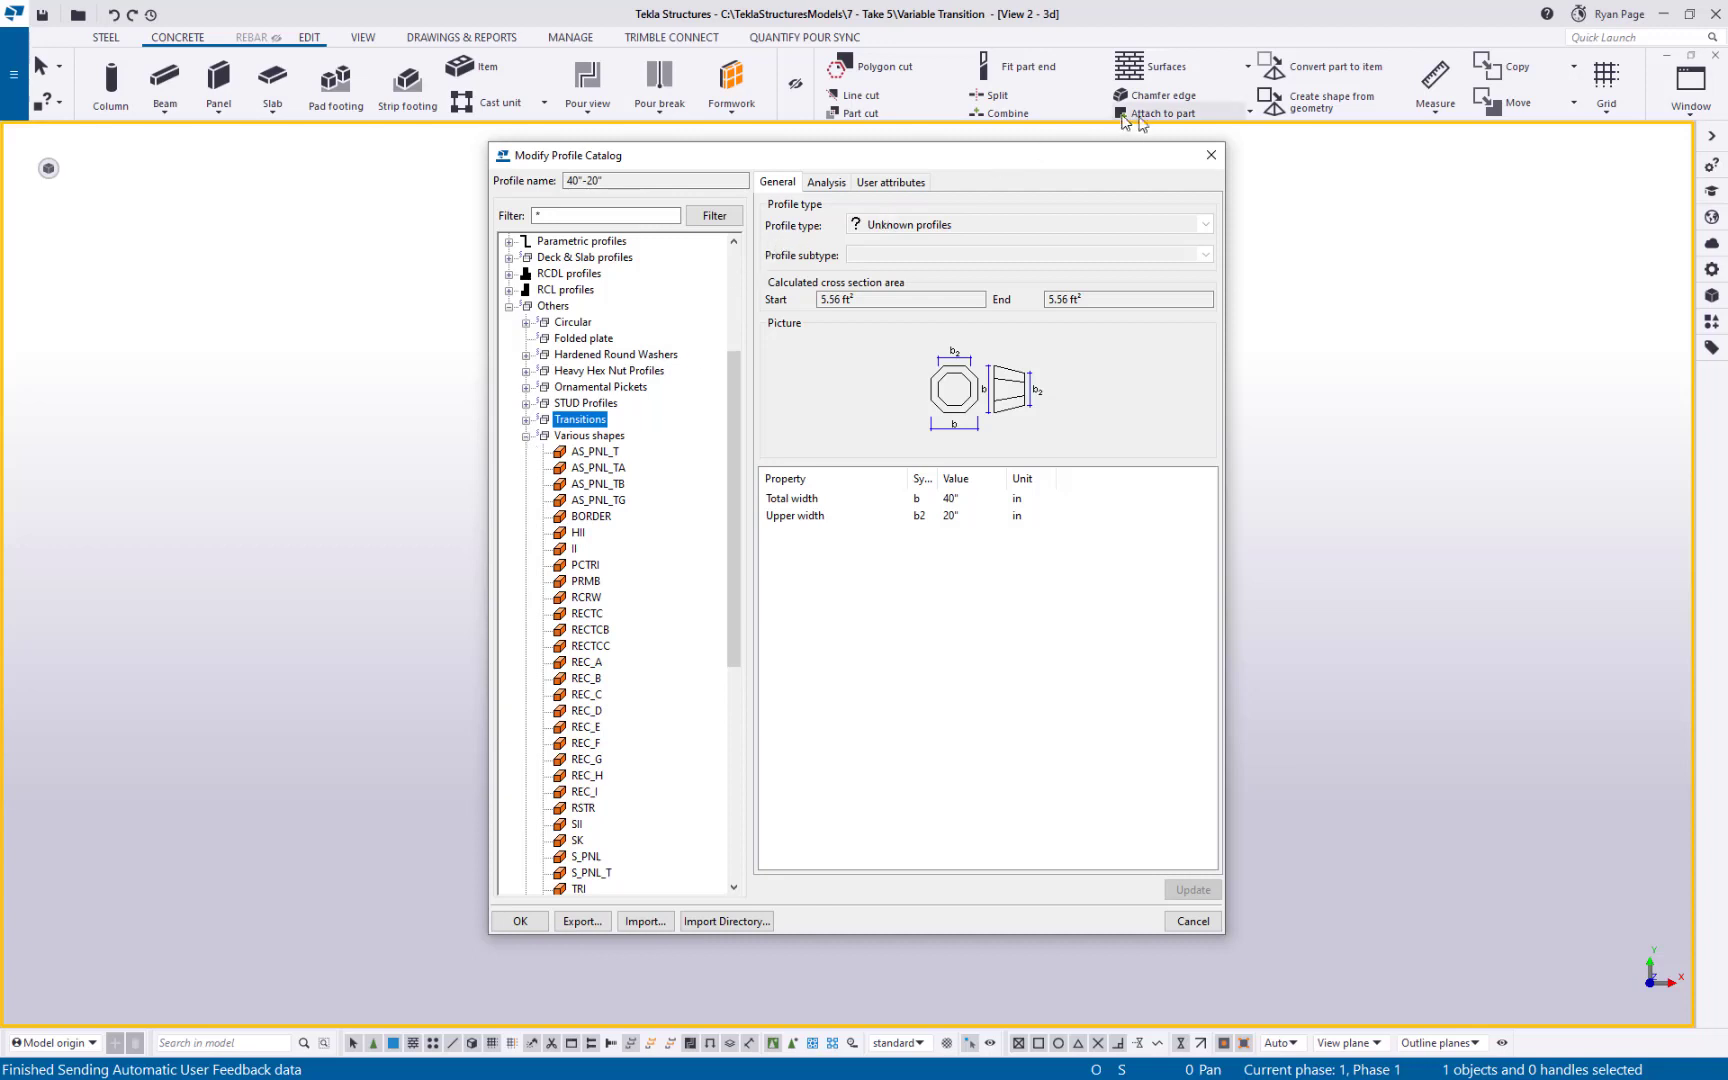
pyautogui.click(1210, 155)
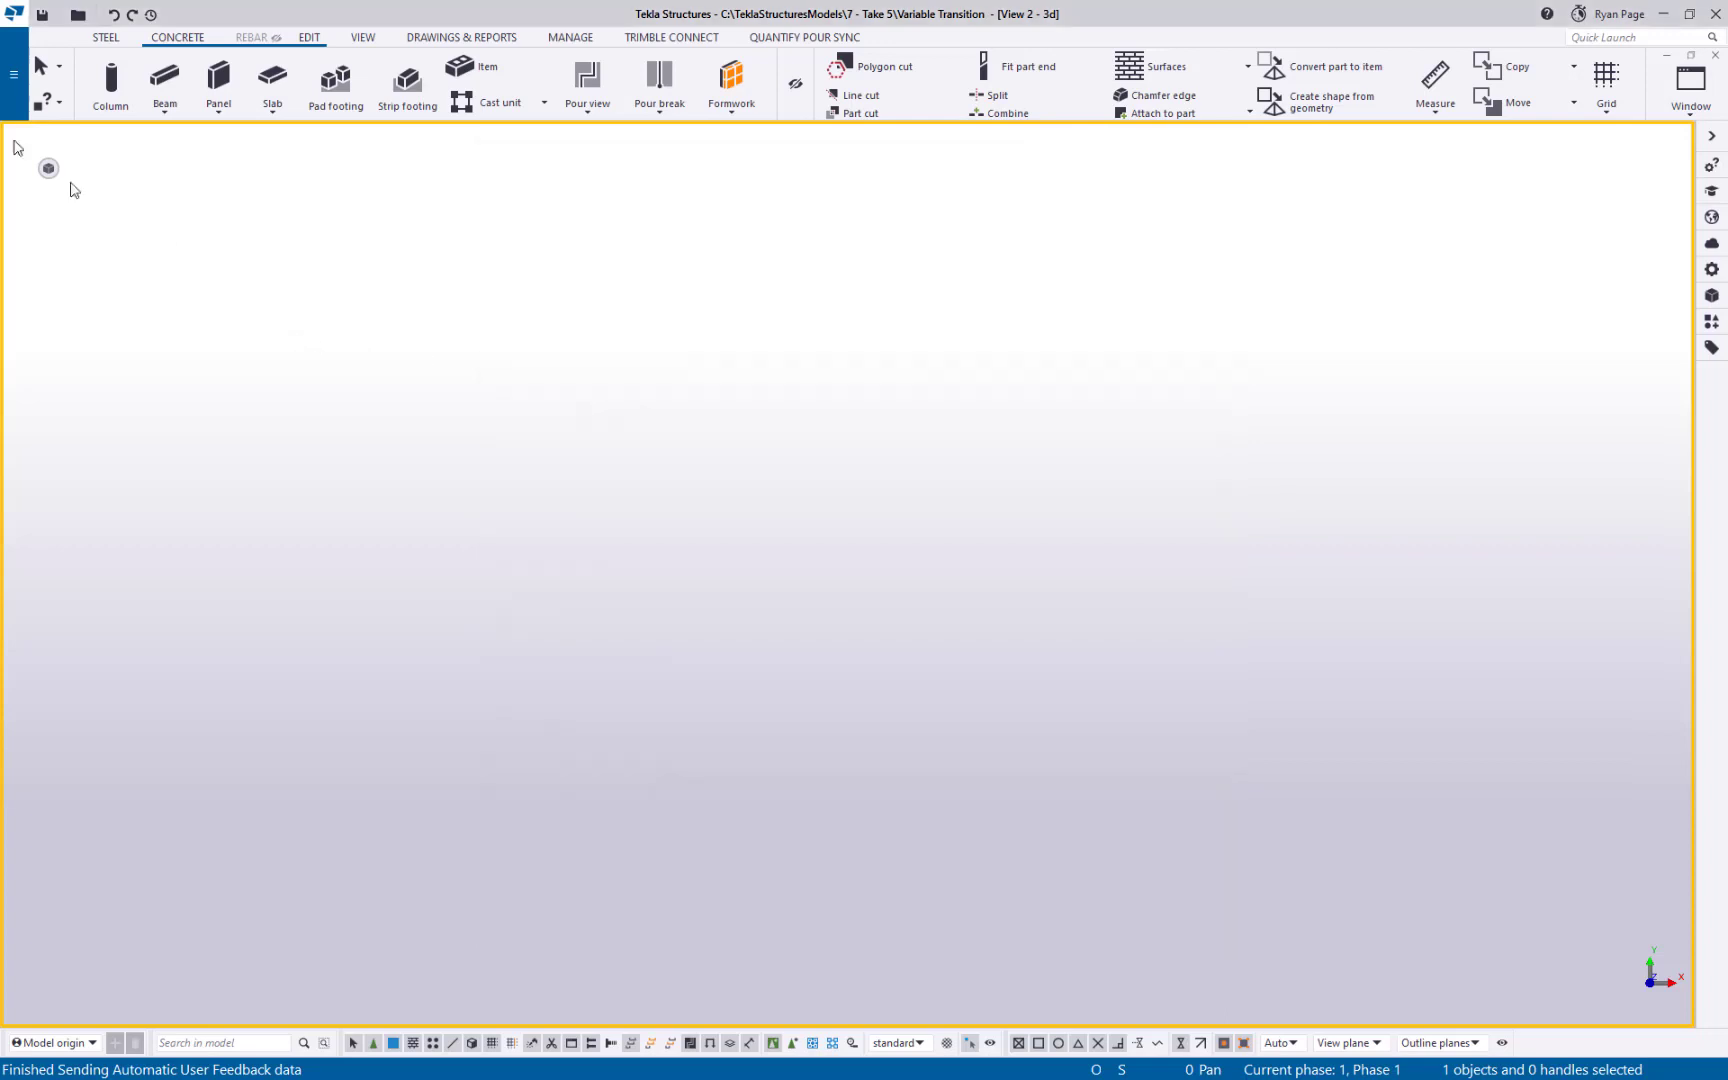
# - Open the Define profiles catalog option
pyautogui.click(16, 100)
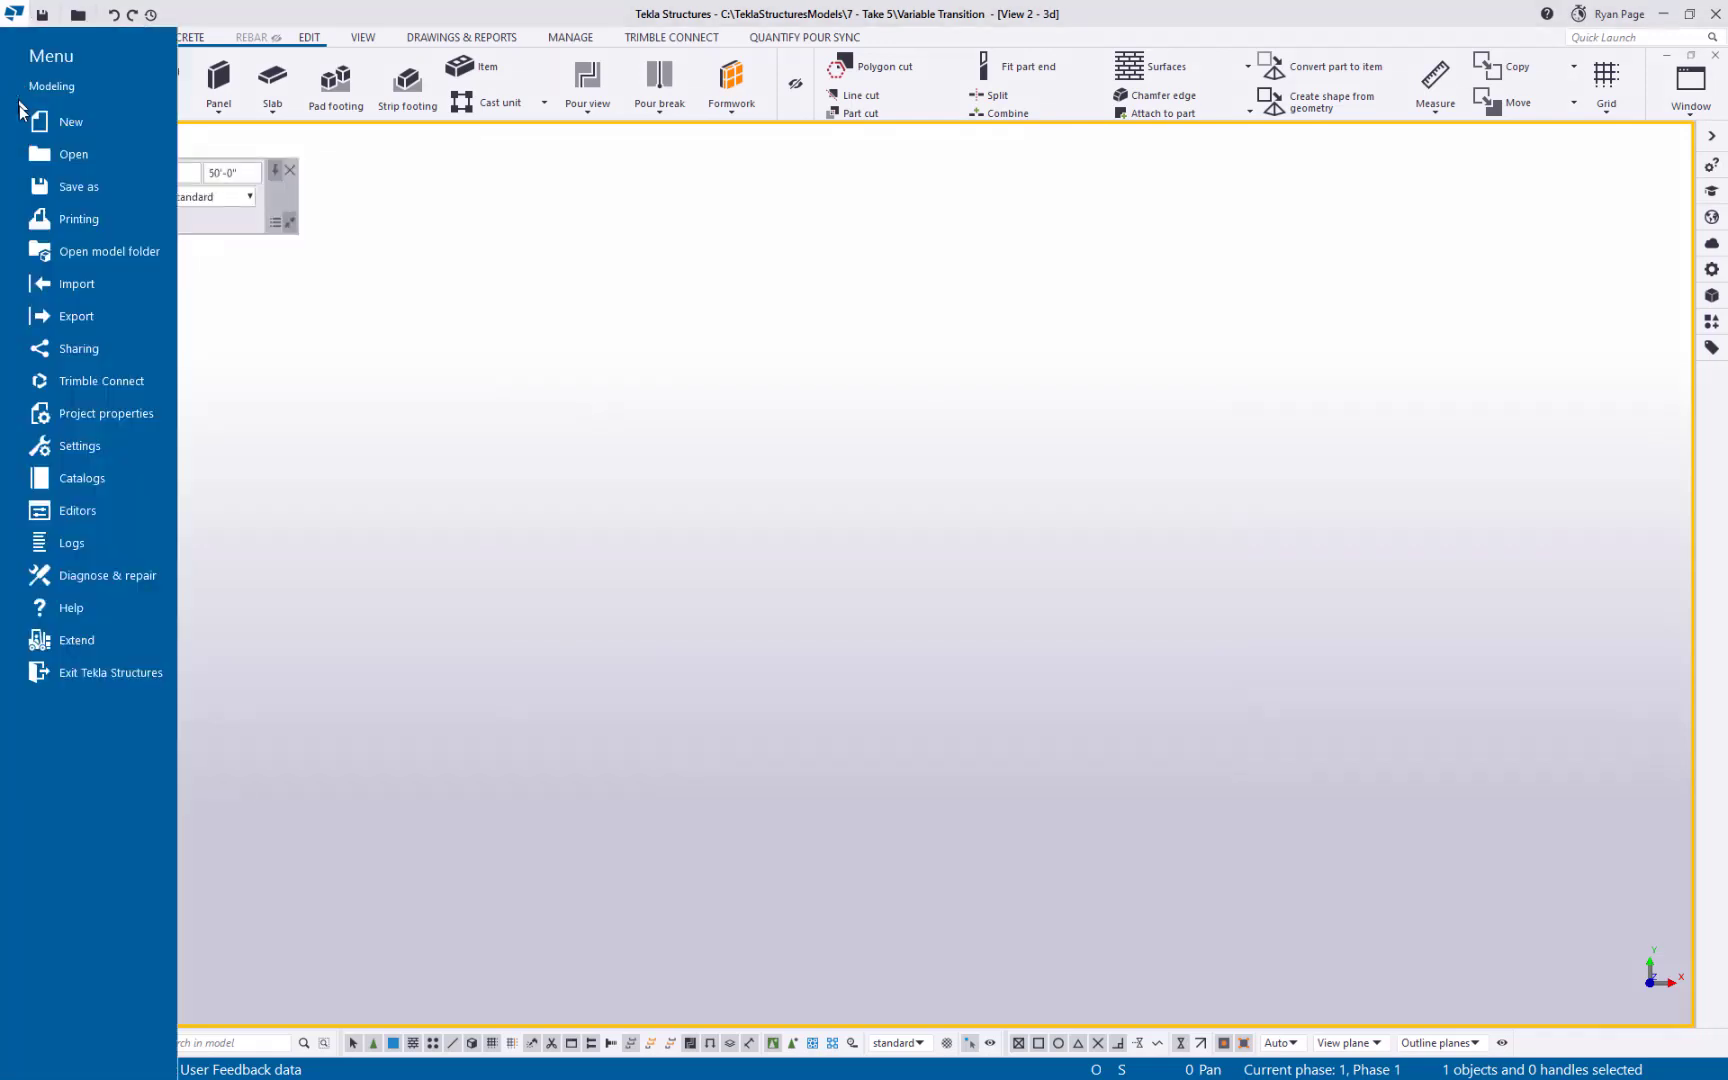
pyautogui.click(130, 477)
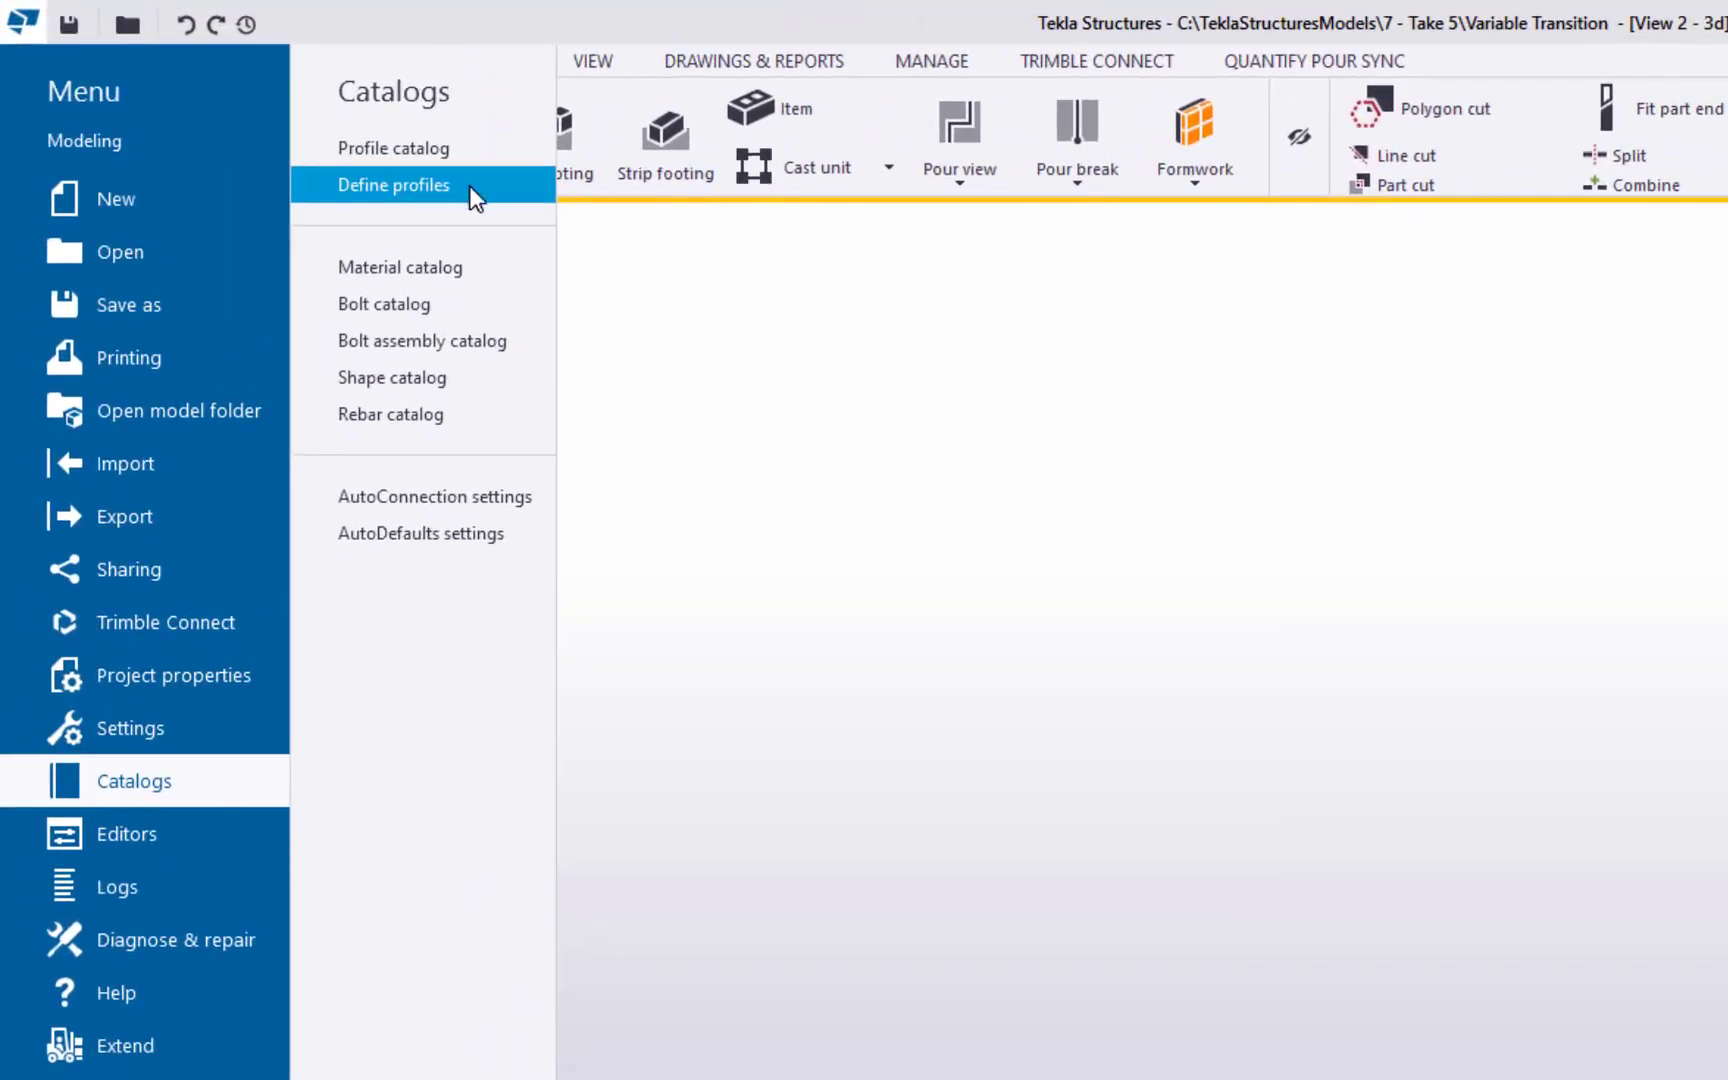
pyautogui.click(471, 188)
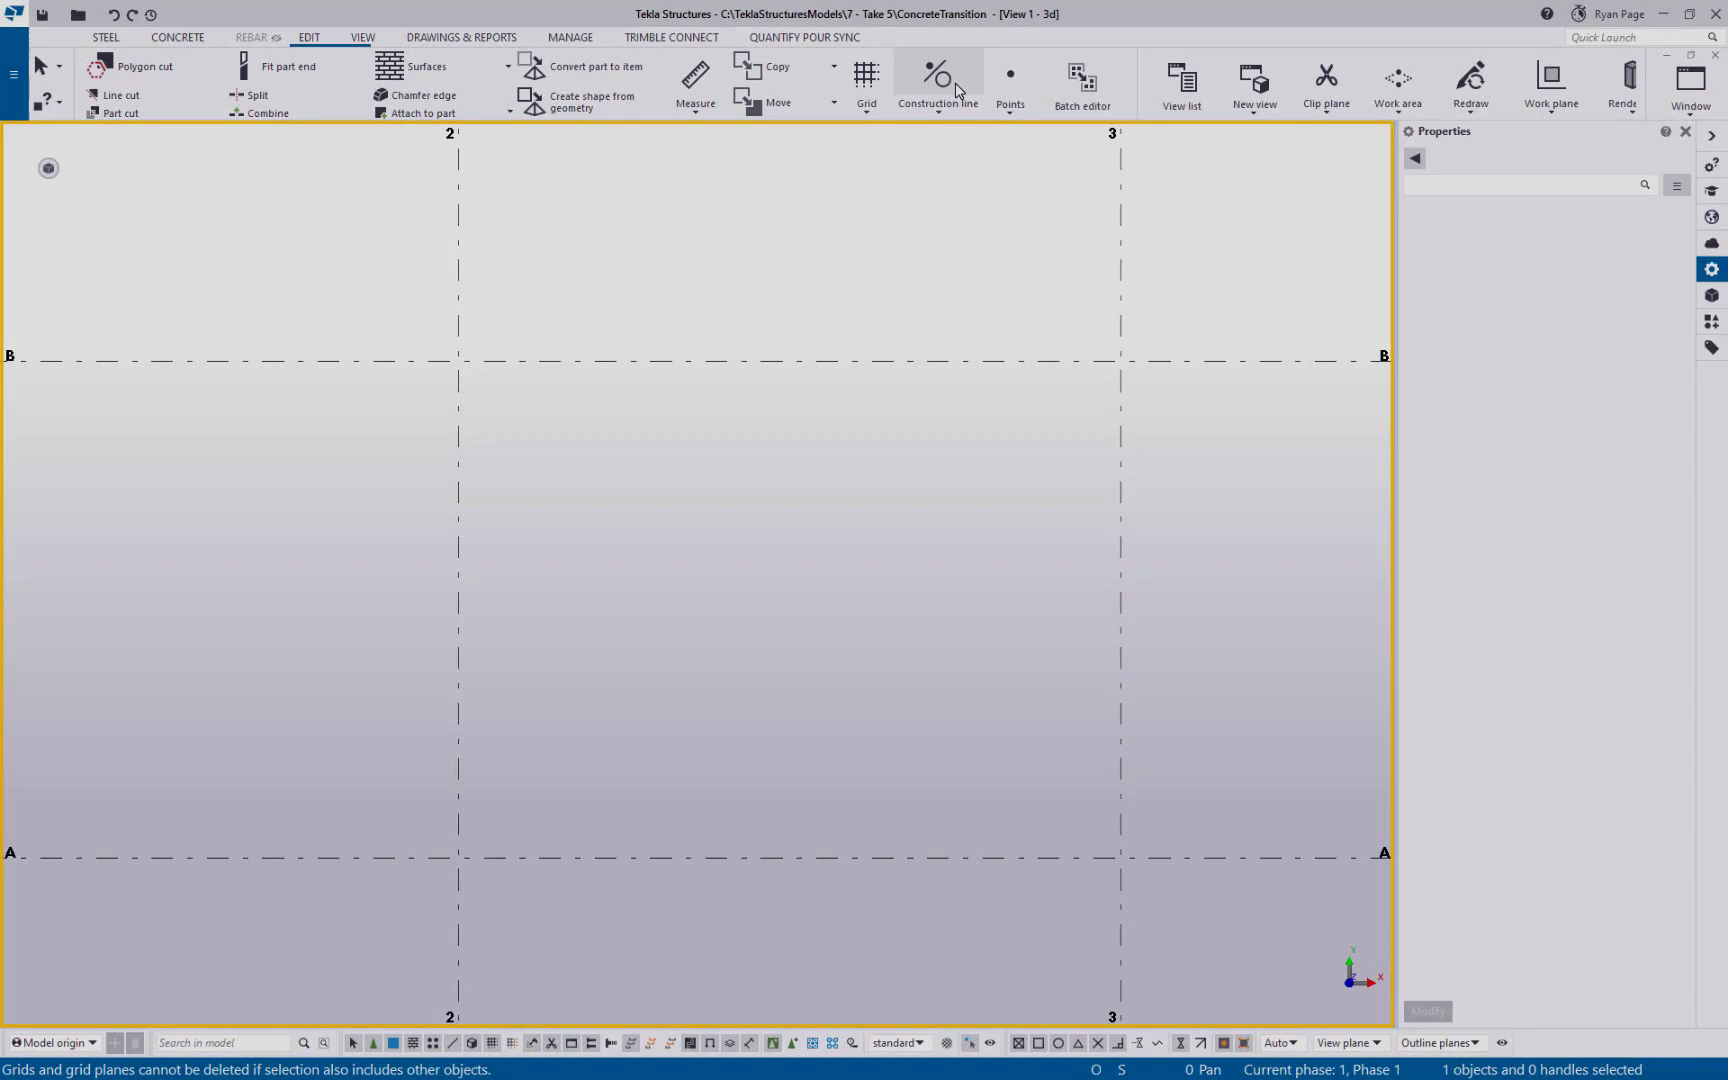
# - Draw a 24" horizontal construction line along grid A between grids 2 and 3
pyautogui.click(940, 100)
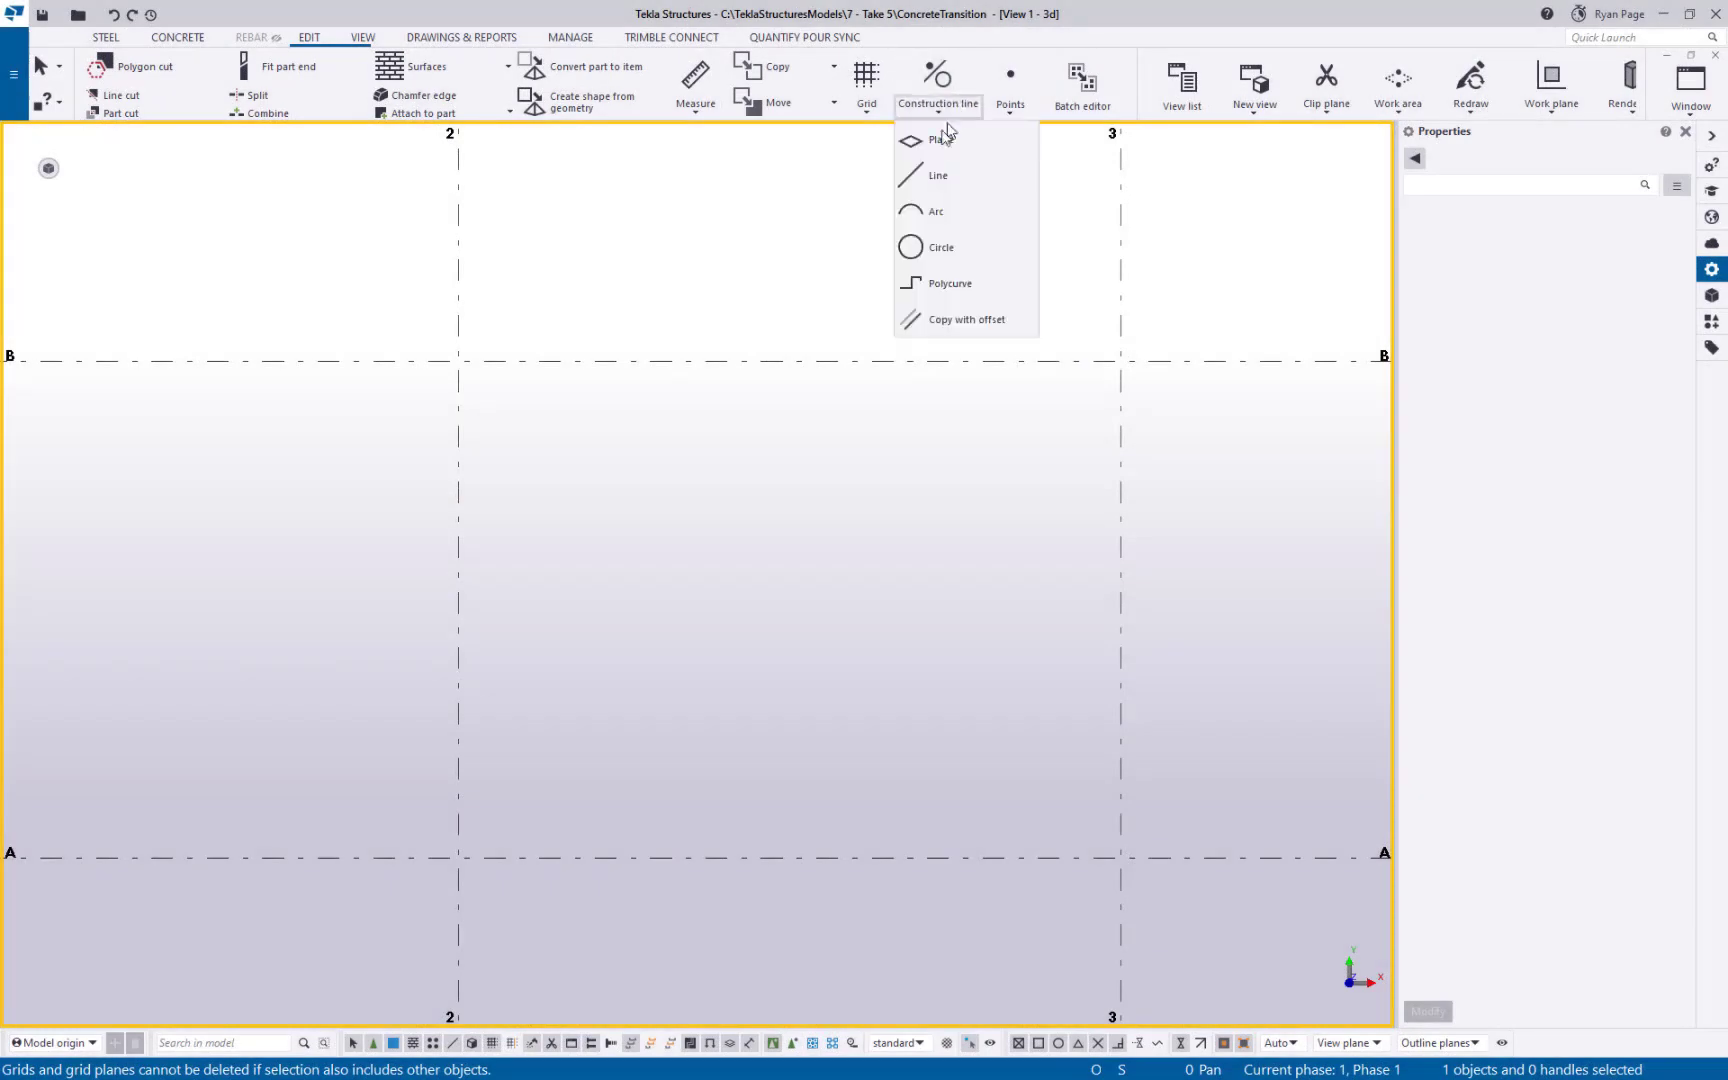
pyautogui.click(936, 175)
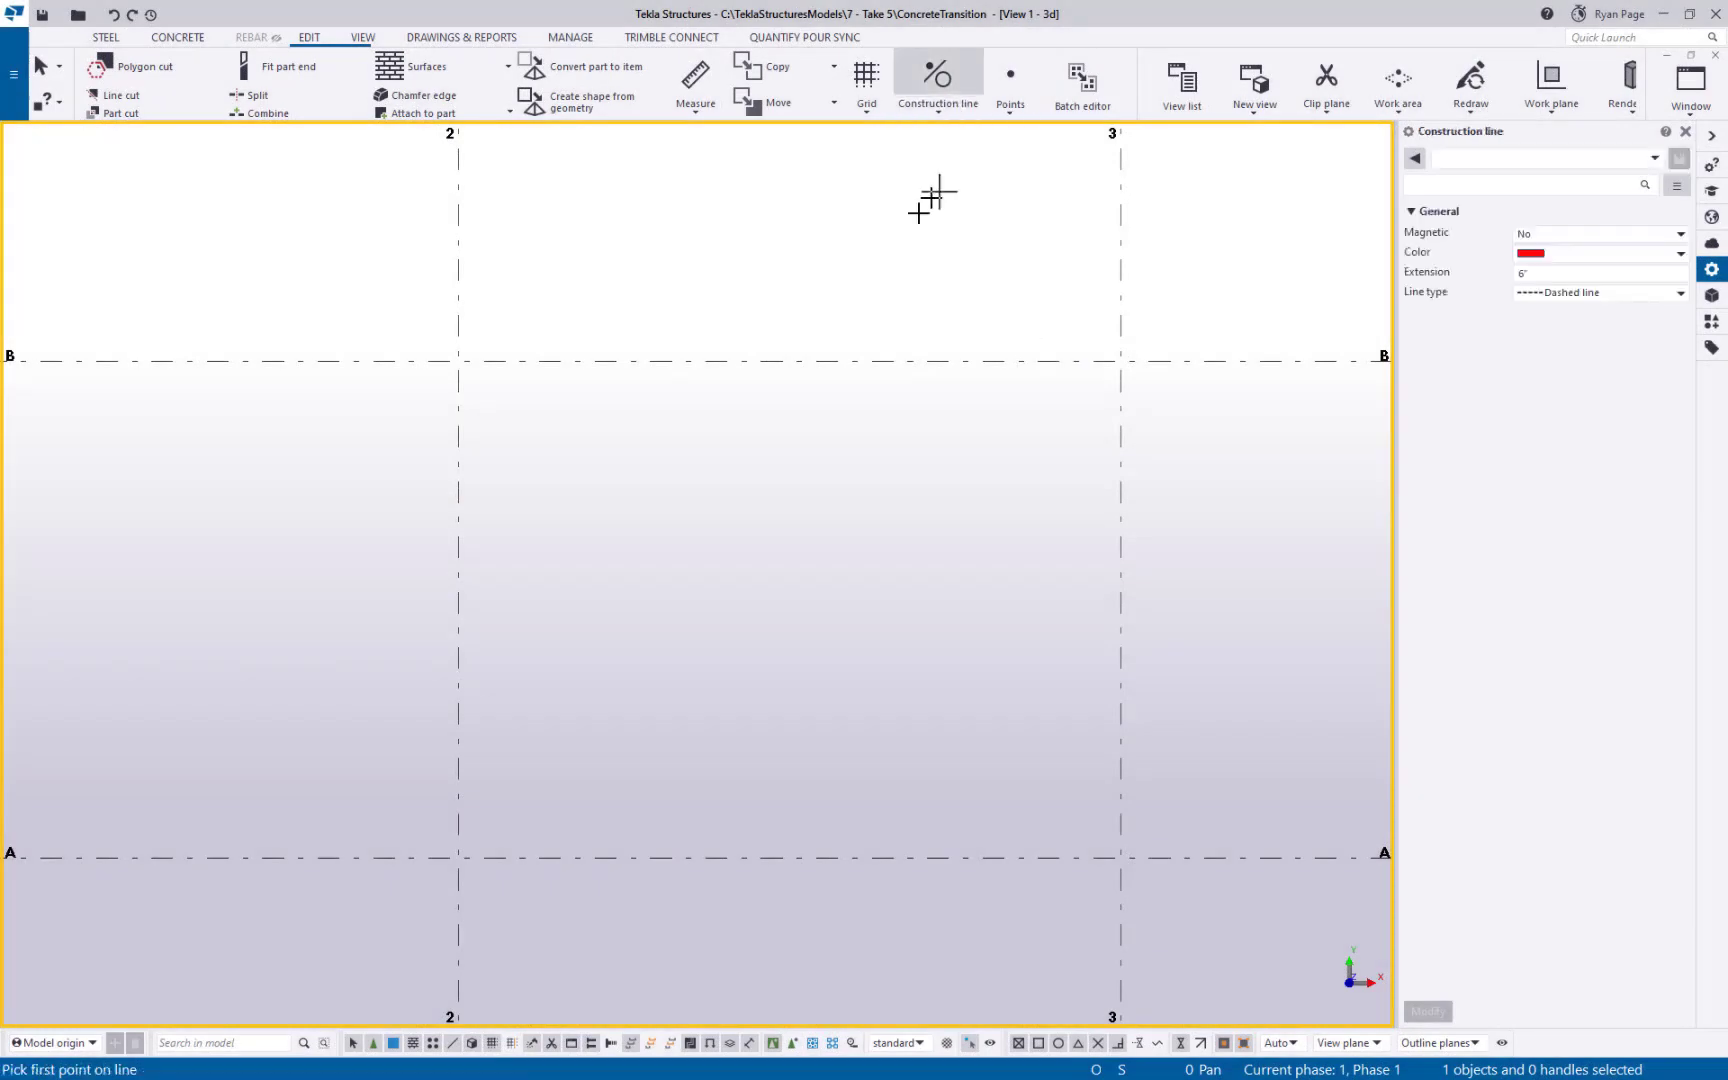
pyautogui.click(606, 858)
pyautogui.write('24')
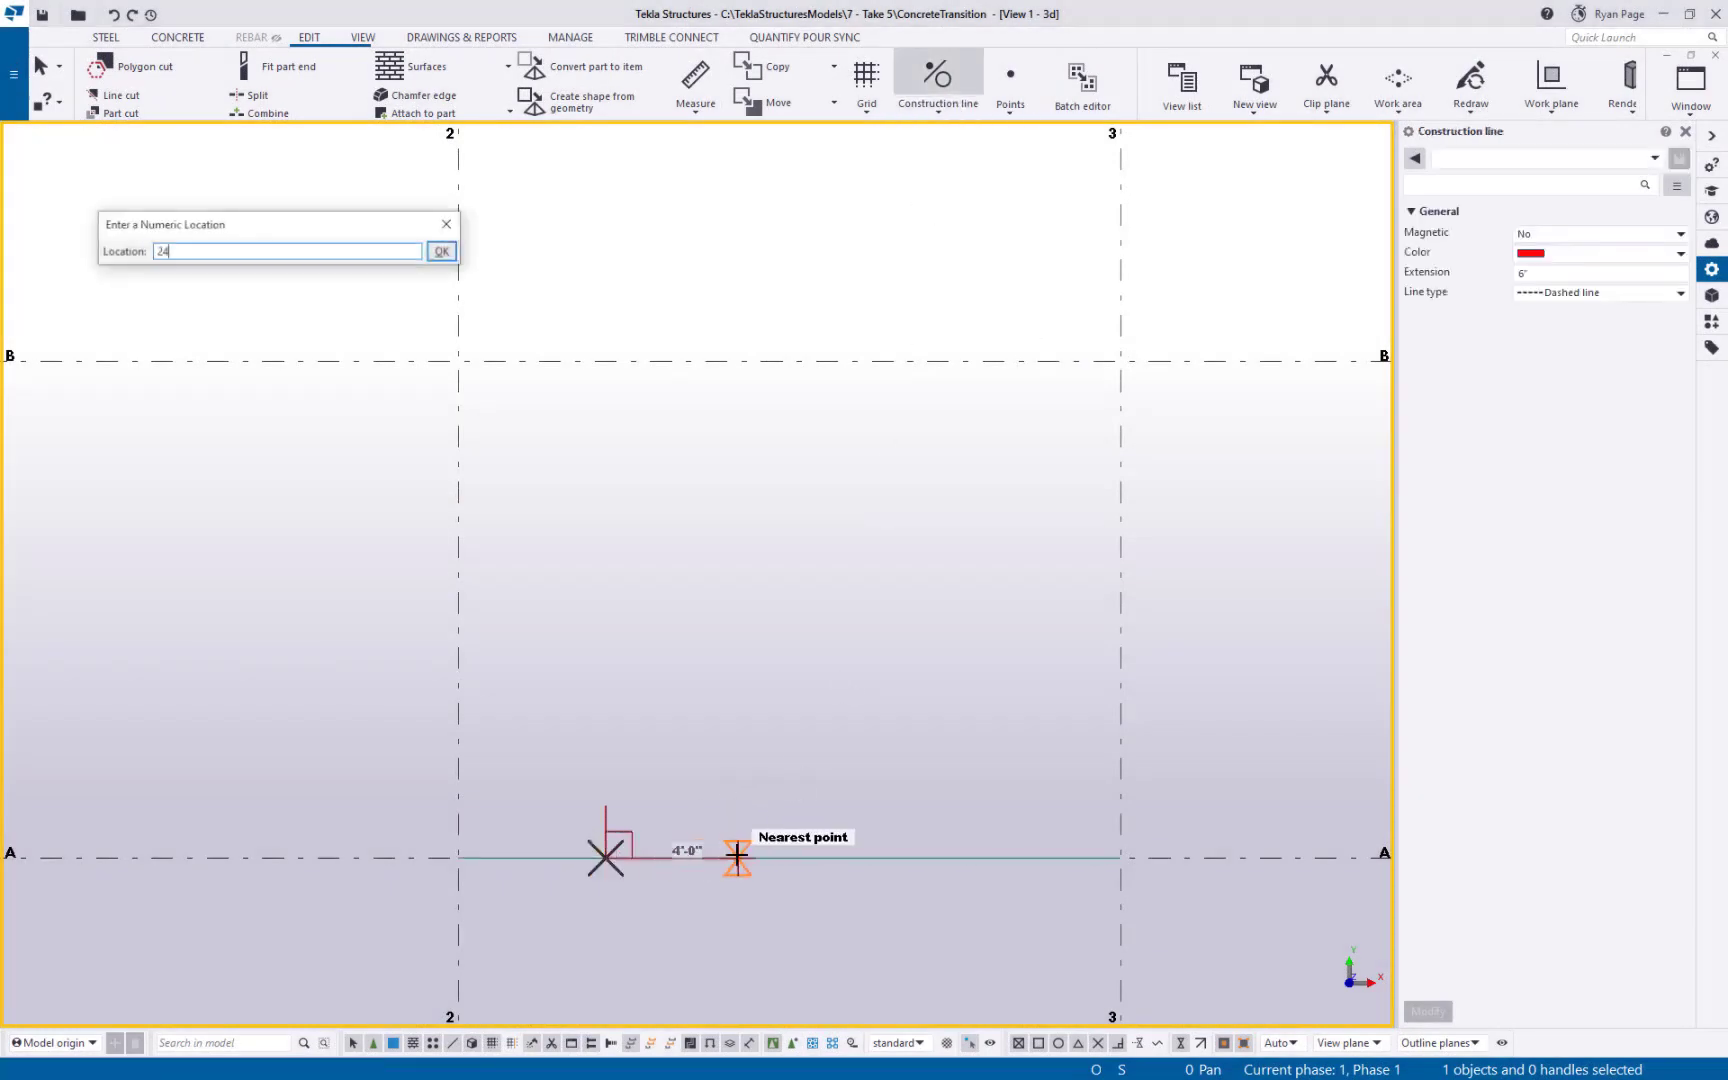
pyautogui.press('Return')
# - Draw 10" vertical construction lines upward from both ends of the 24" base line
pyautogui.click(610, 859)
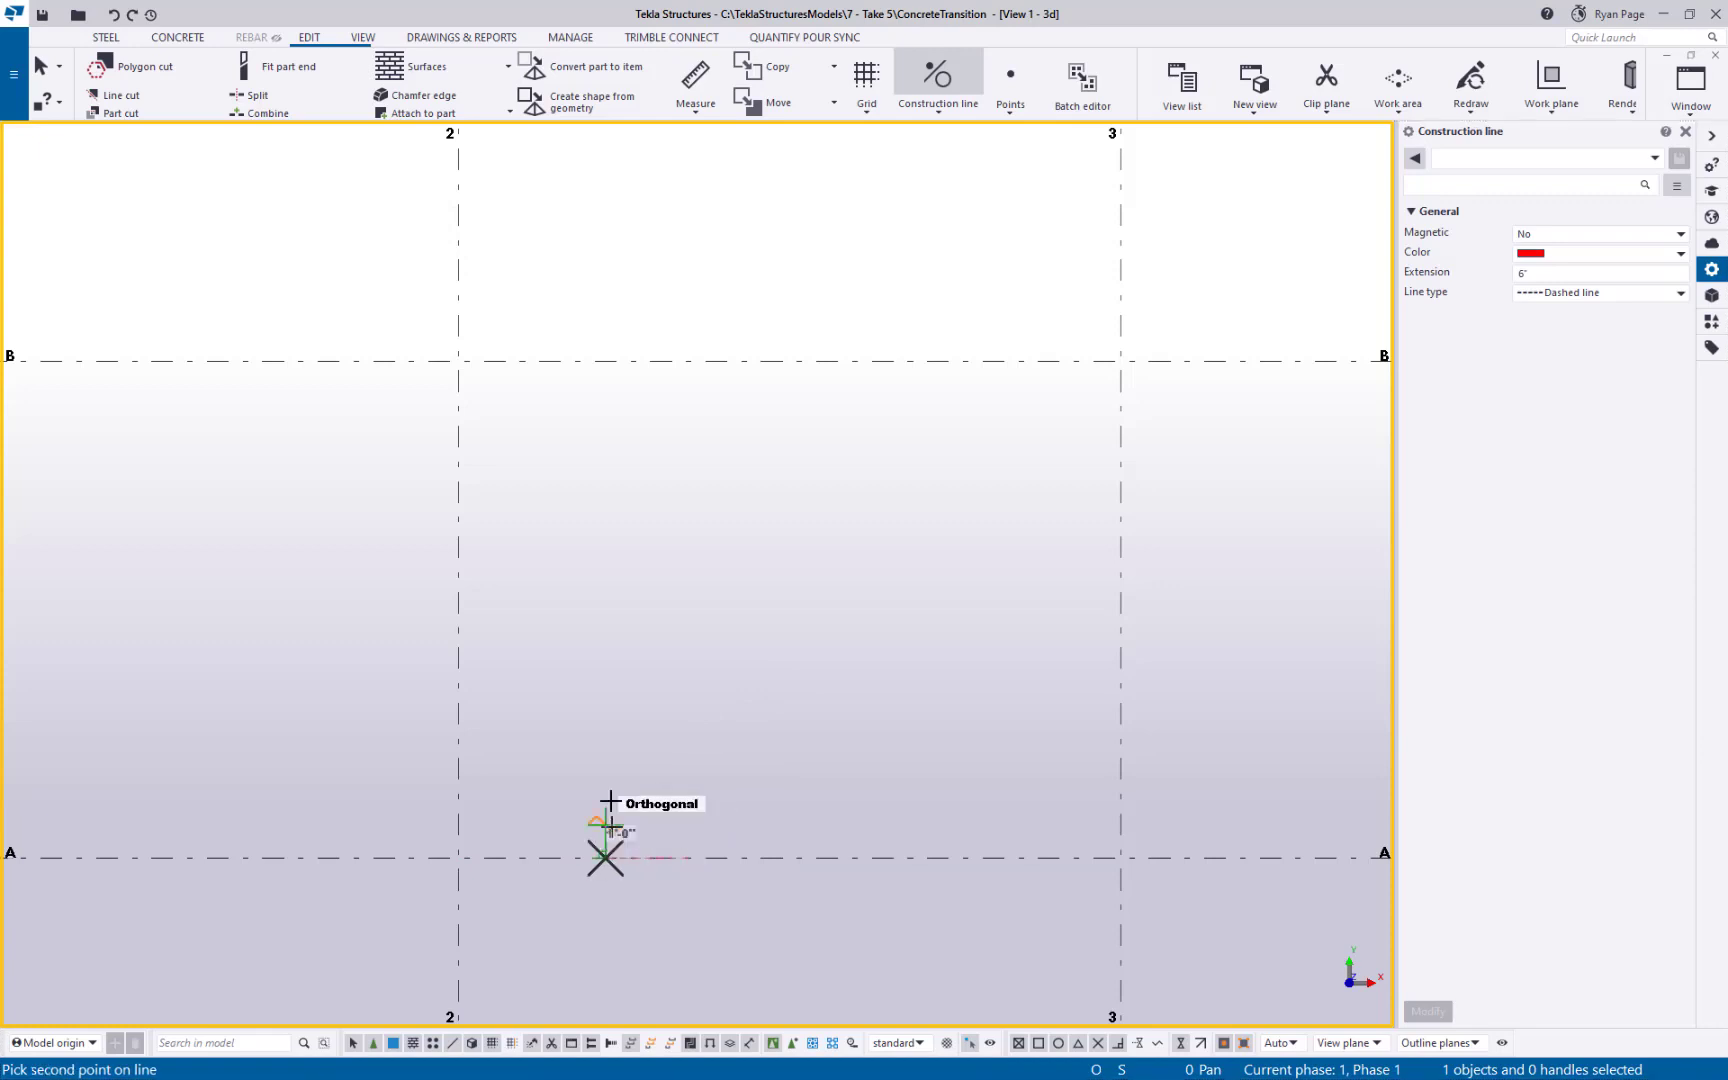
pyautogui.write('3')
pyautogui.press('Return')
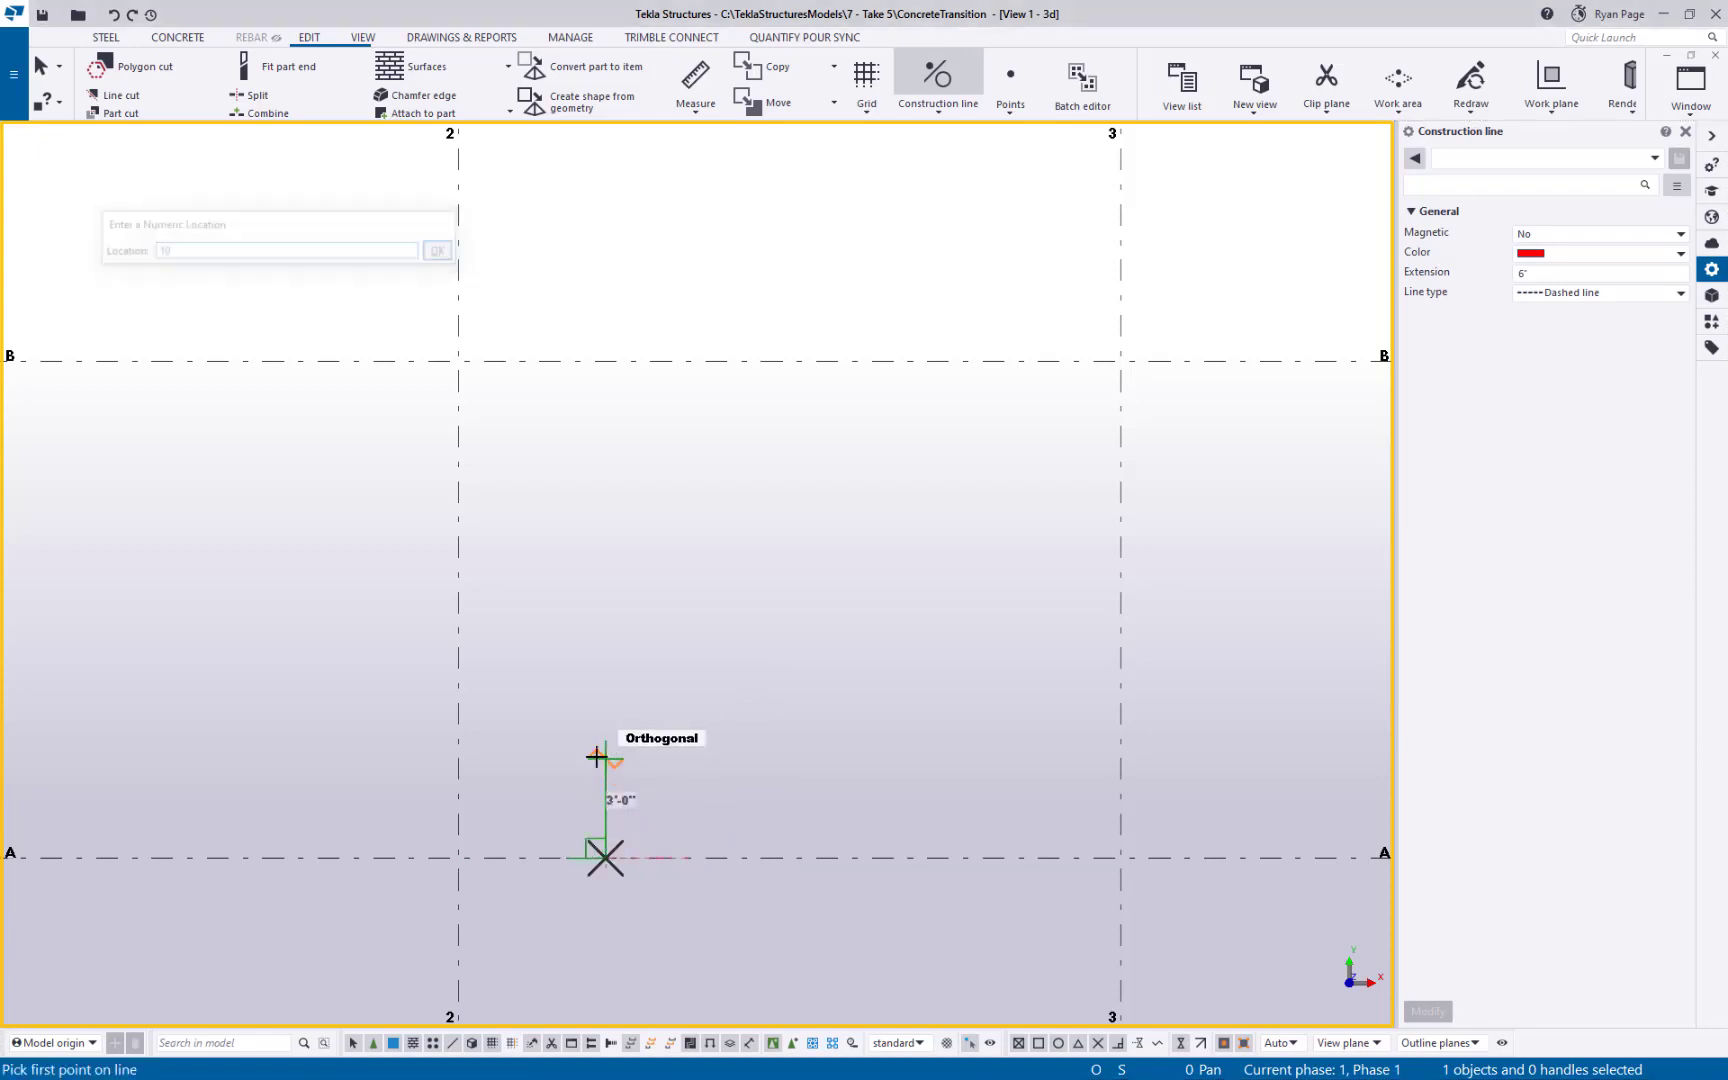
pyautogui.click(672, 858)
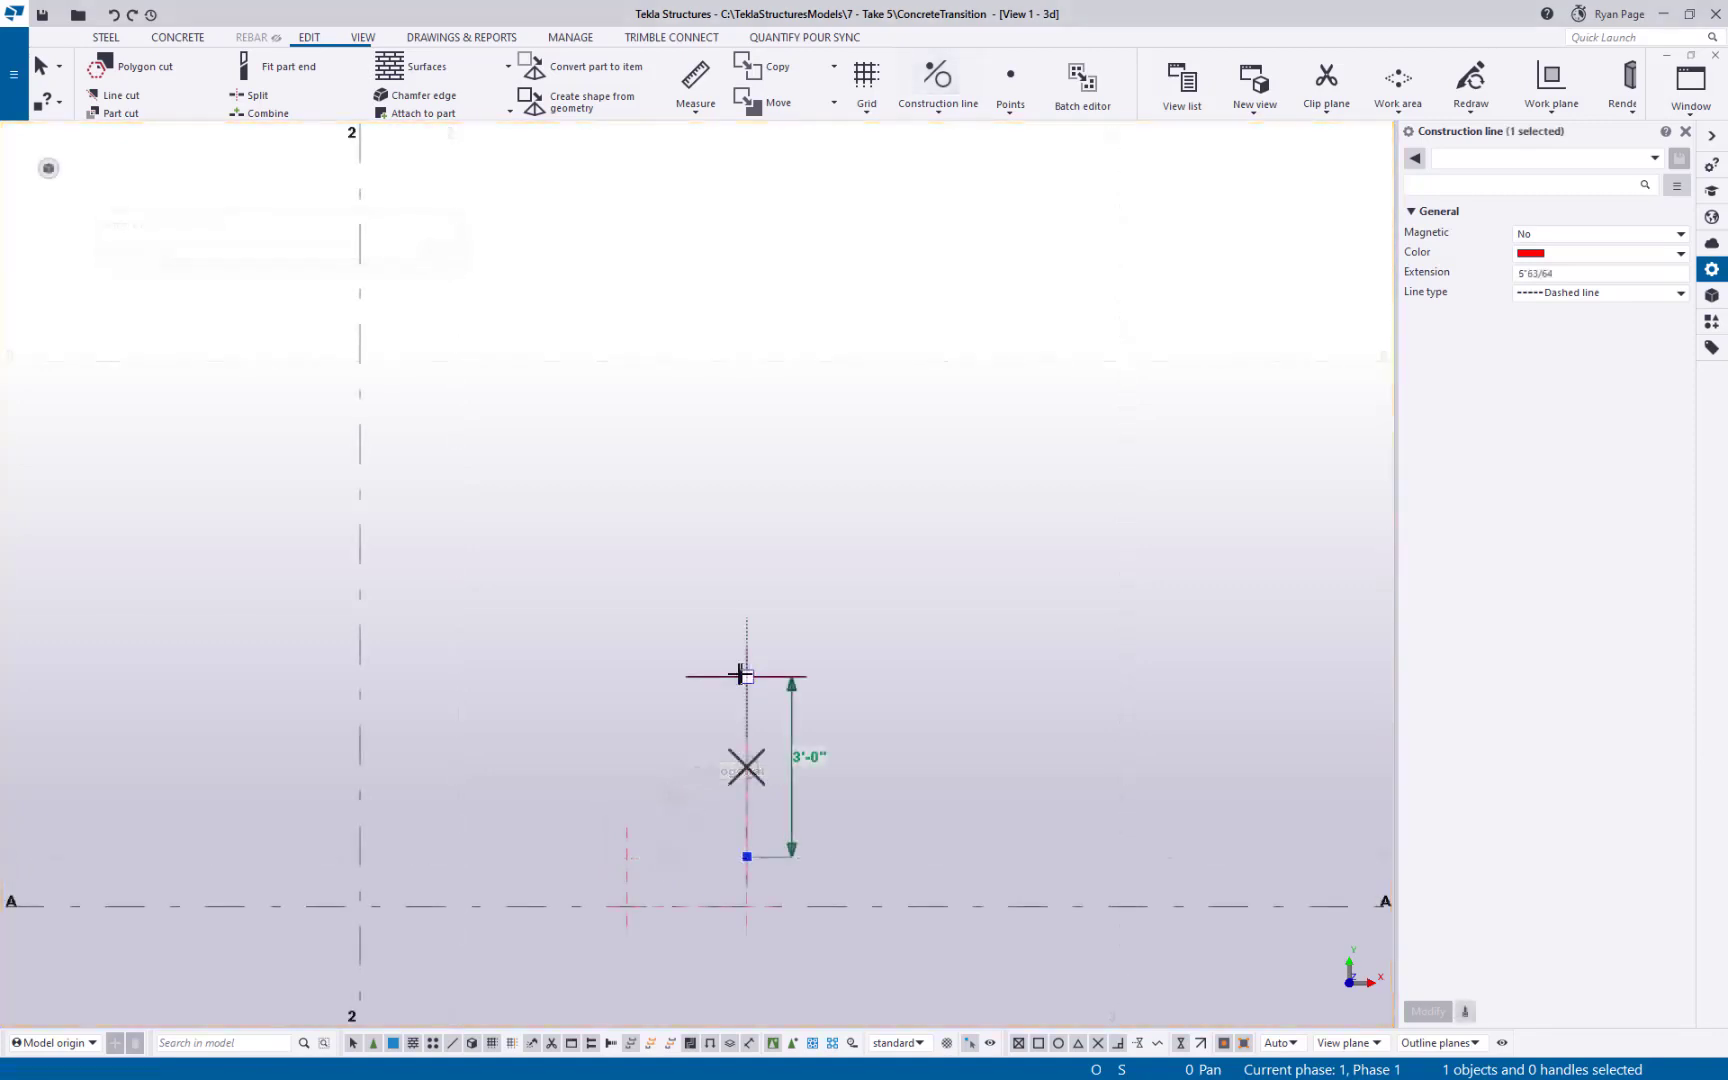
# - Taper the red outline's right side by moving the upper end of its 3'-0" construction line 5.75" inward
pyautogui.moveTo(741, 676); pyautogui.dragTo(690, 677)
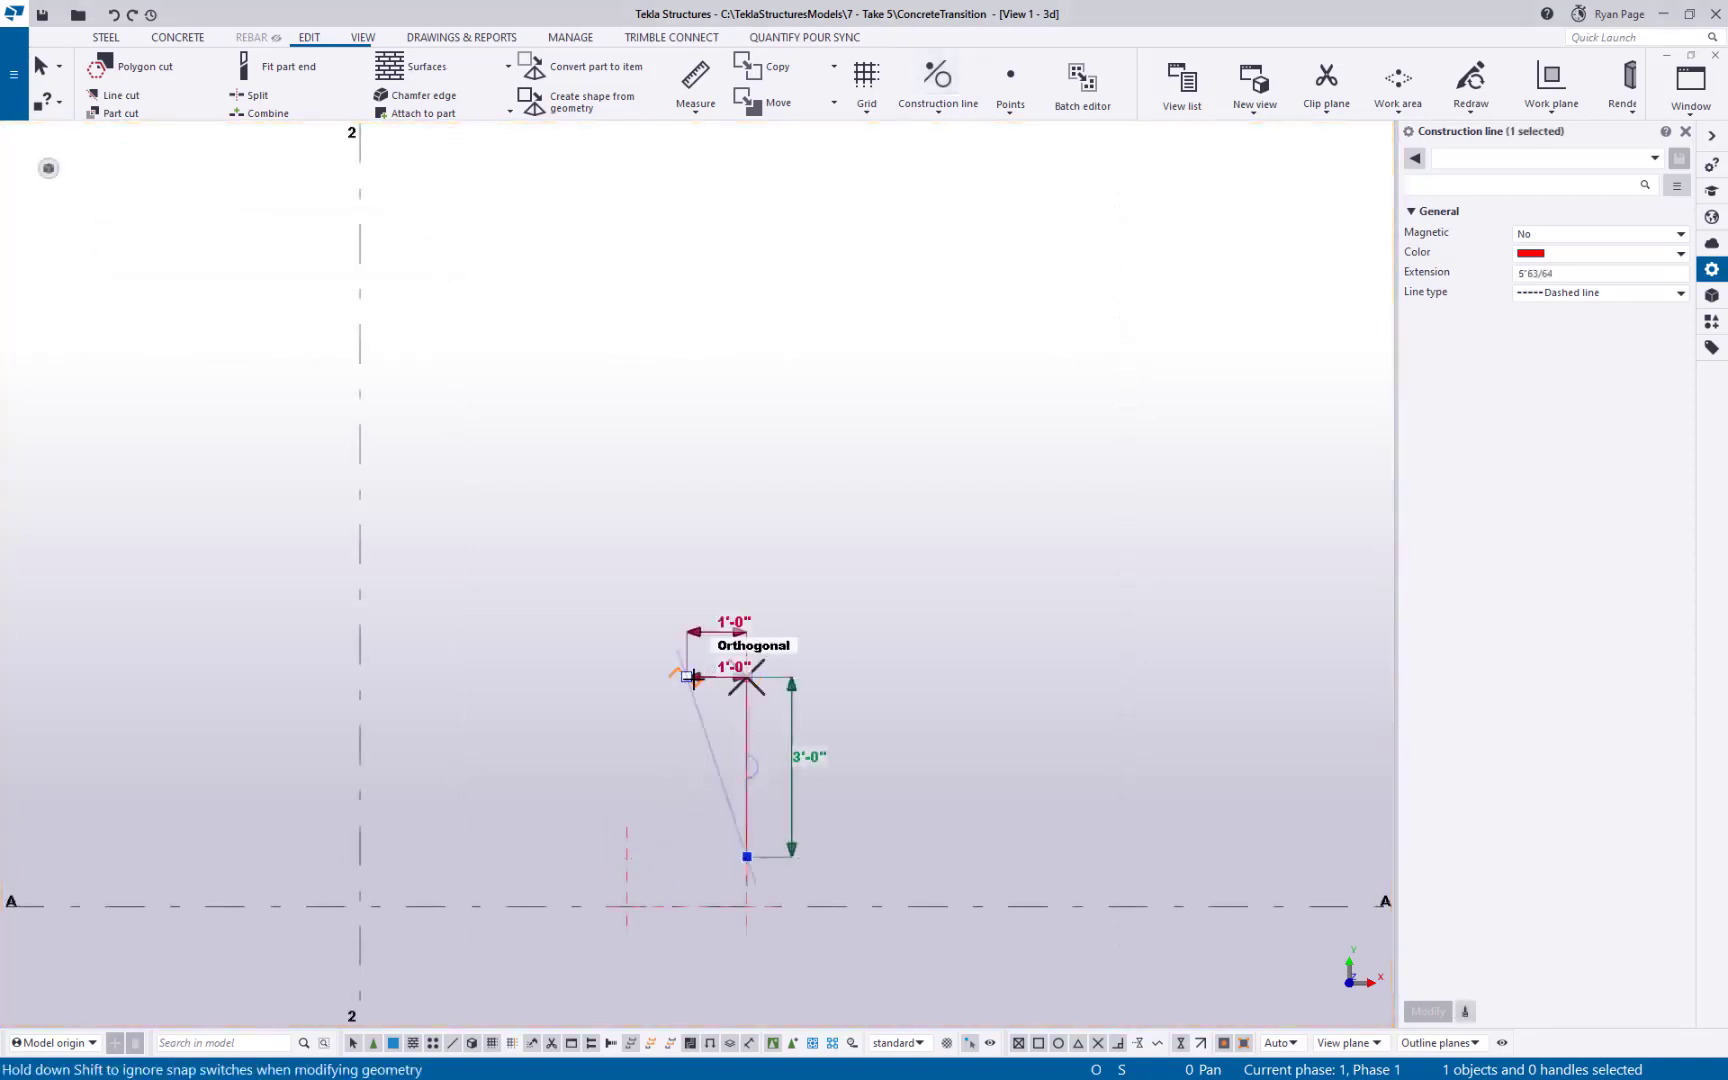
pyautogui.write('5.75')
pyautogui.press('Return')
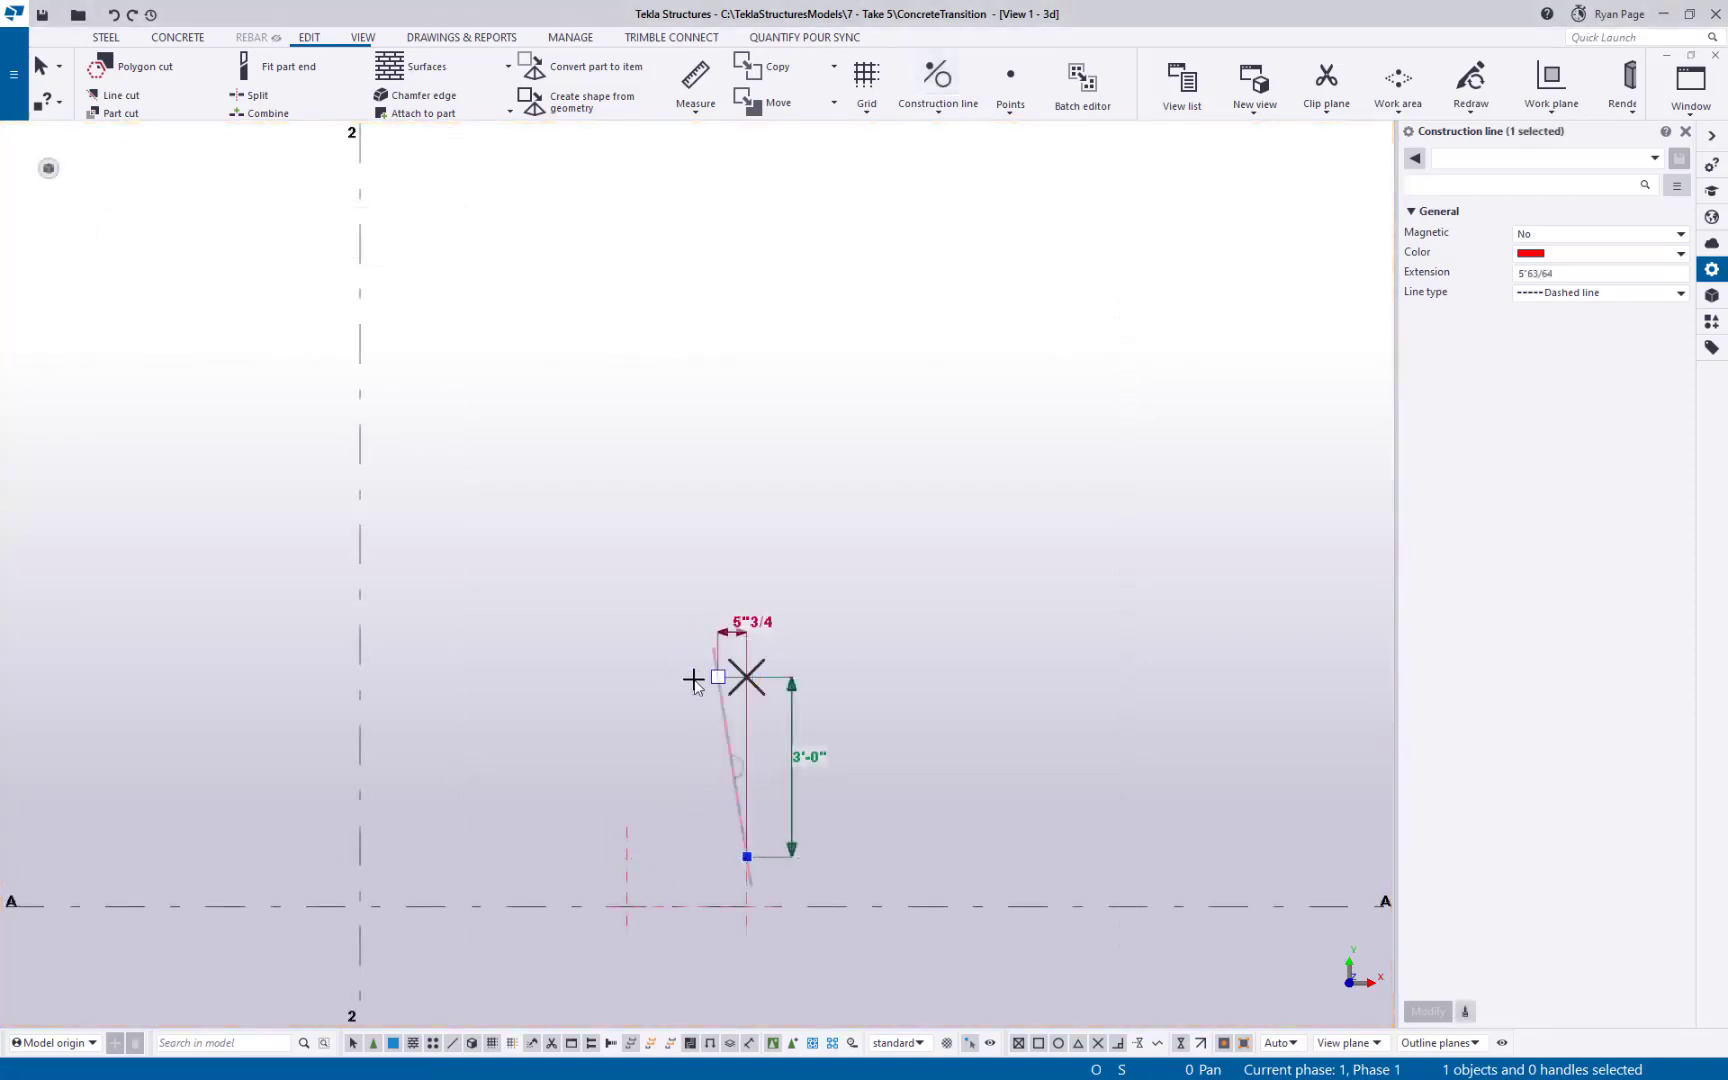
pyautogui.click(683, 706)
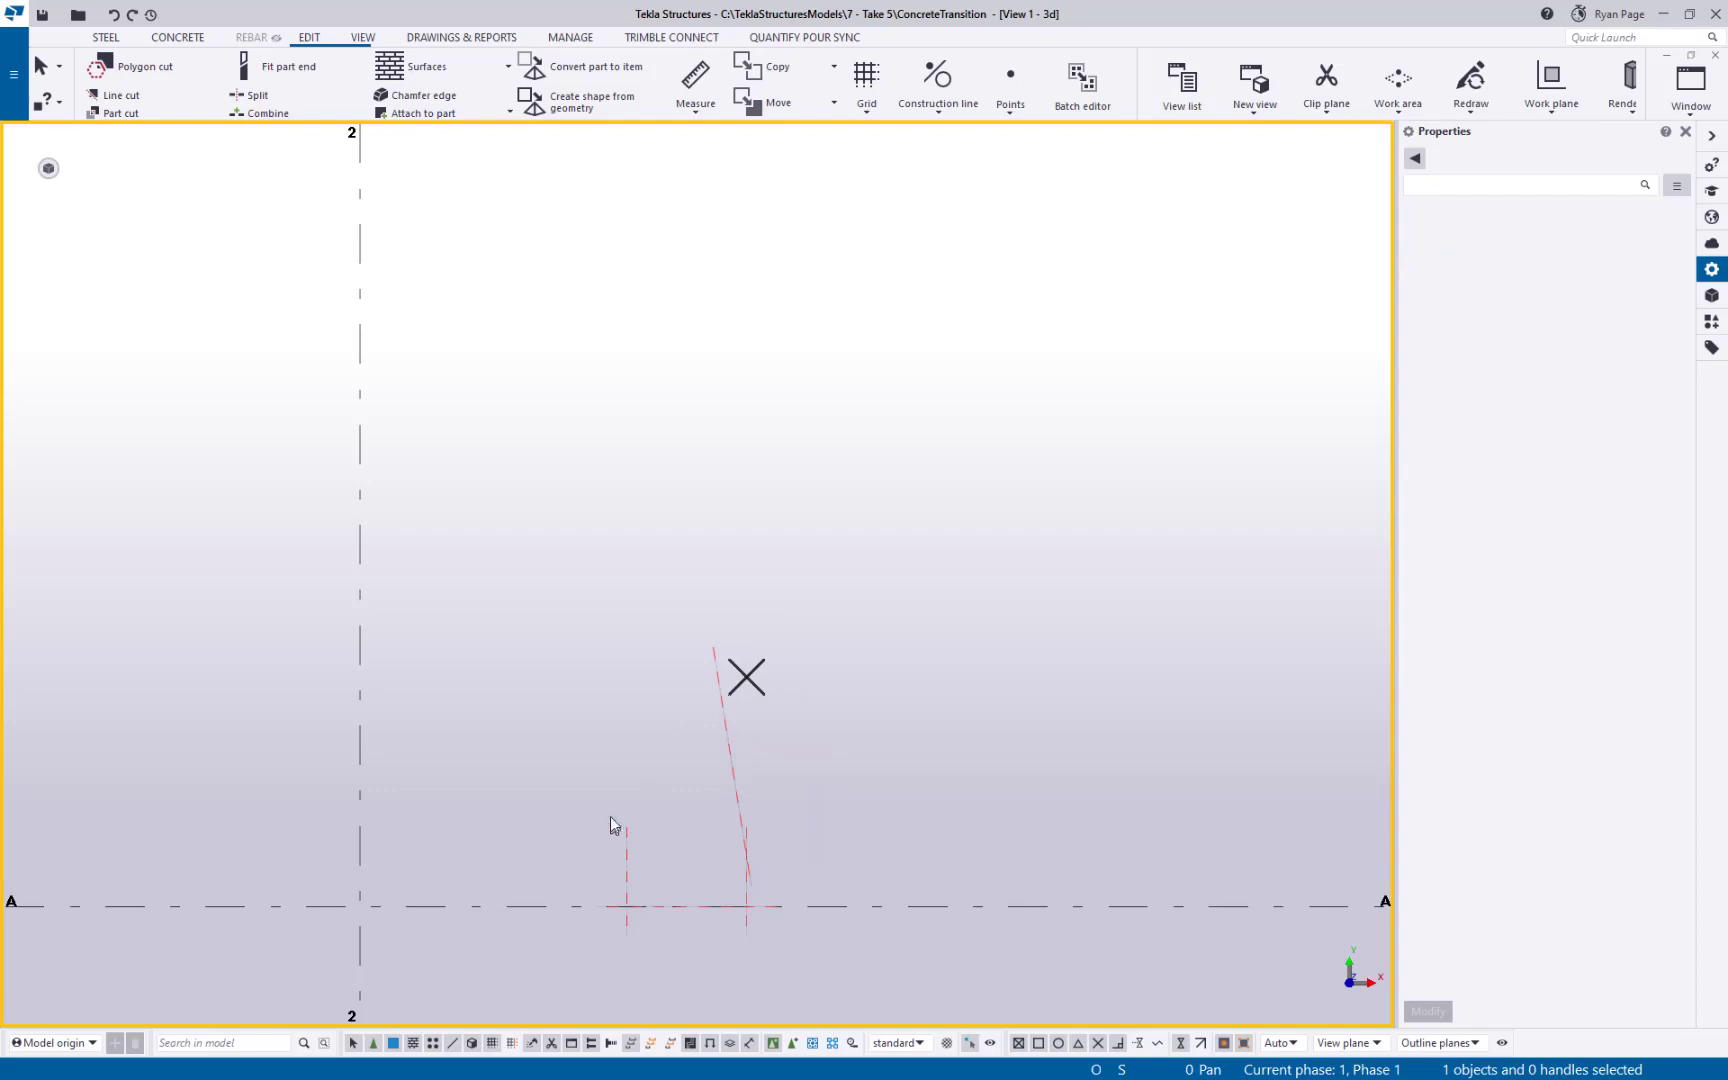
# - Draw the red outline's upper left side as a construction line from the top of the left 10" line
pyautogui.press('Return')
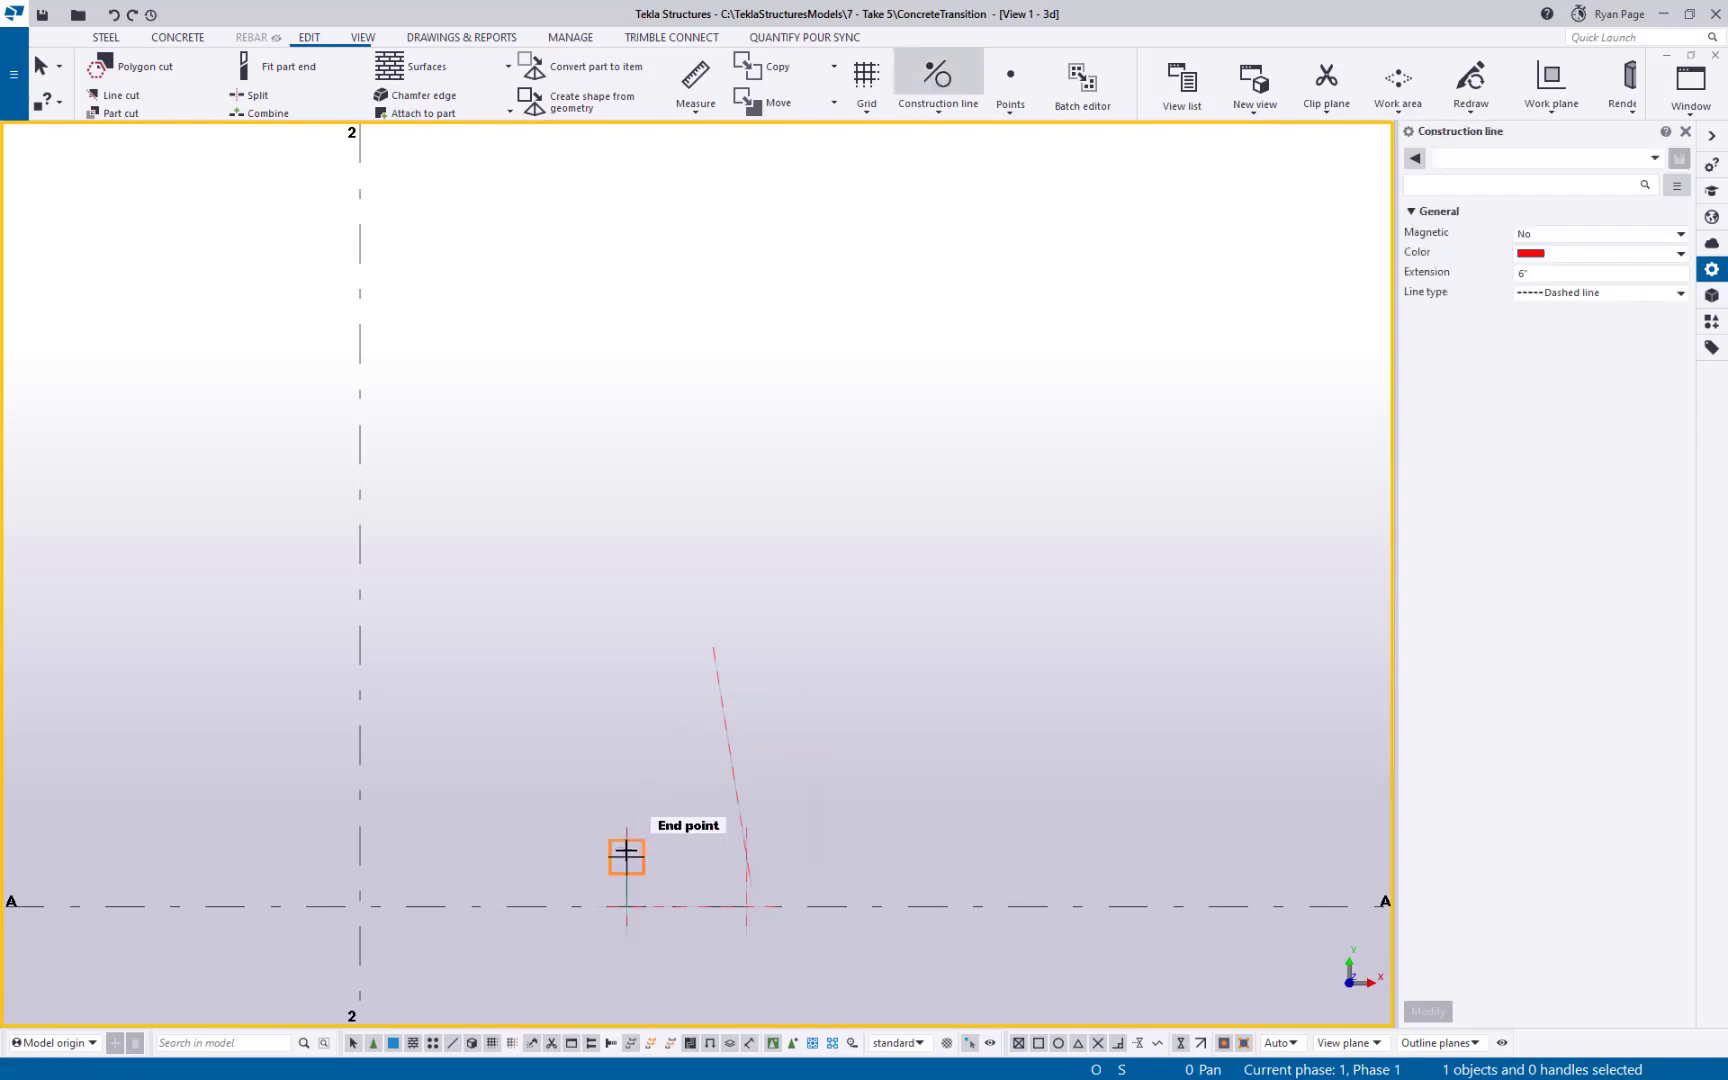
pyautogui.click(626, 851)
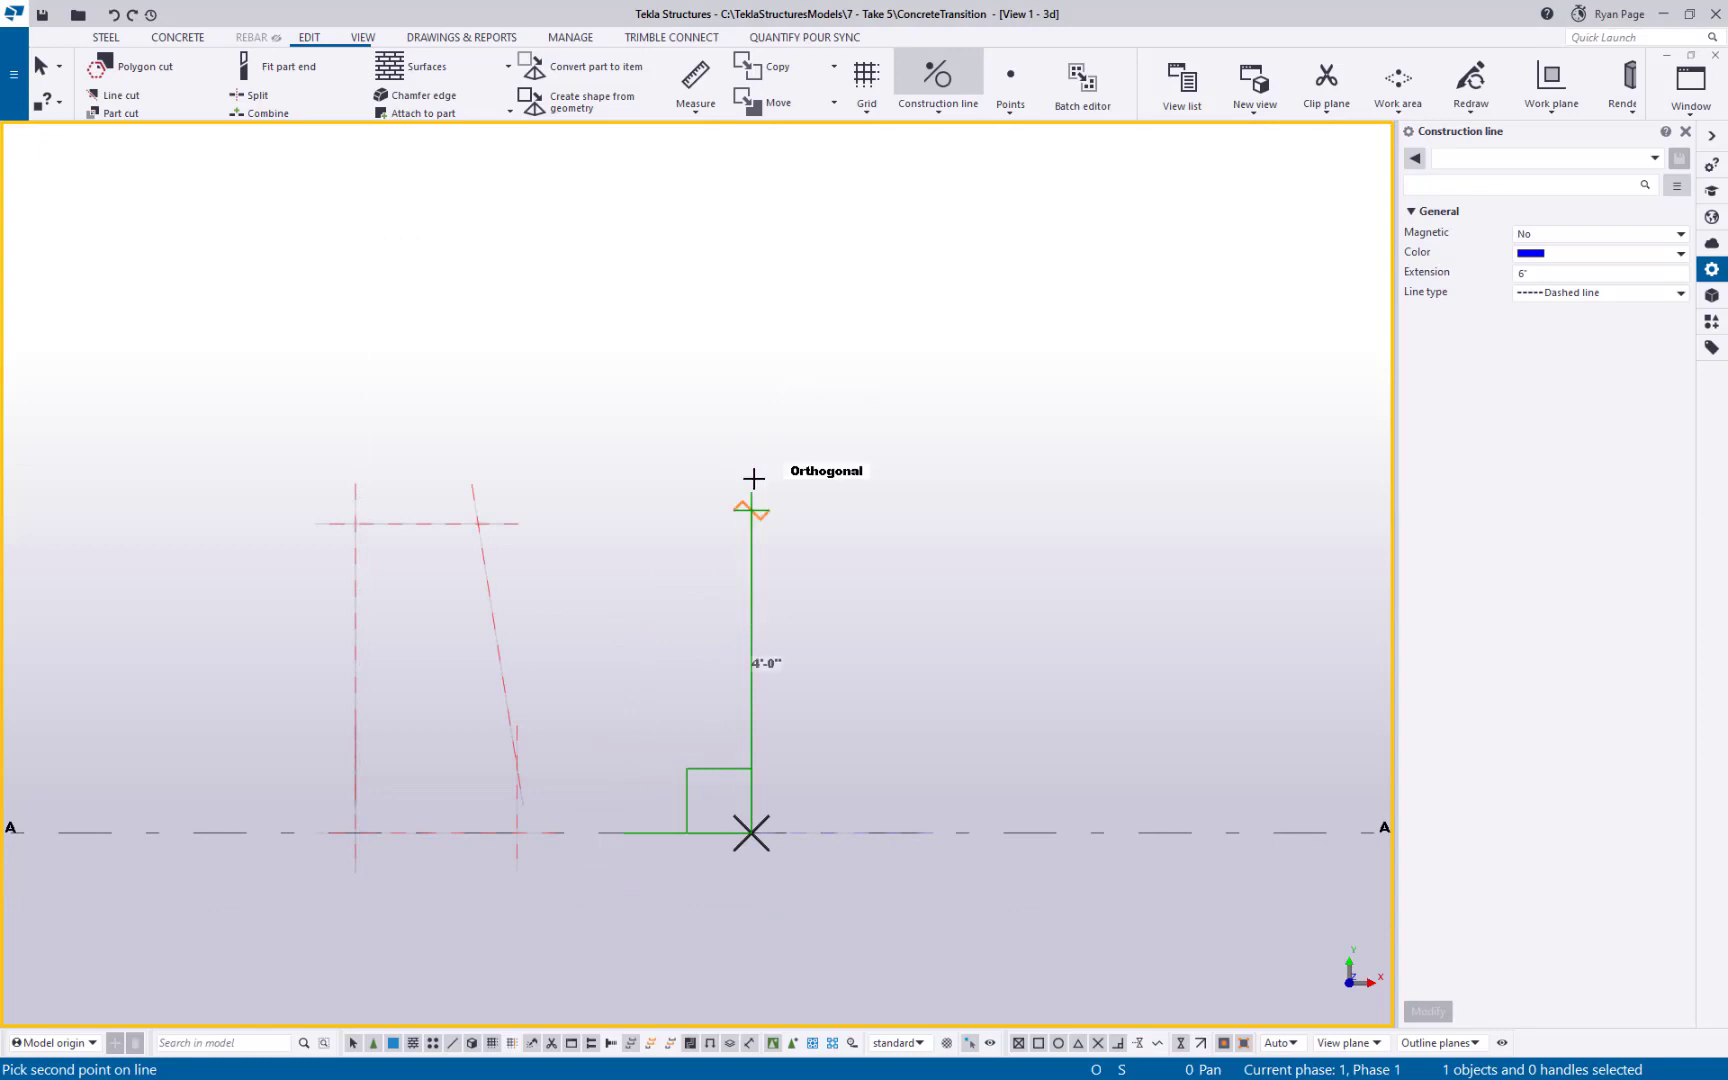
# - Draw a second, blue construction-line outline beside the red one, with 10" vertical base edges, a straight left side and a tapered right side
pyautogui.write('10')
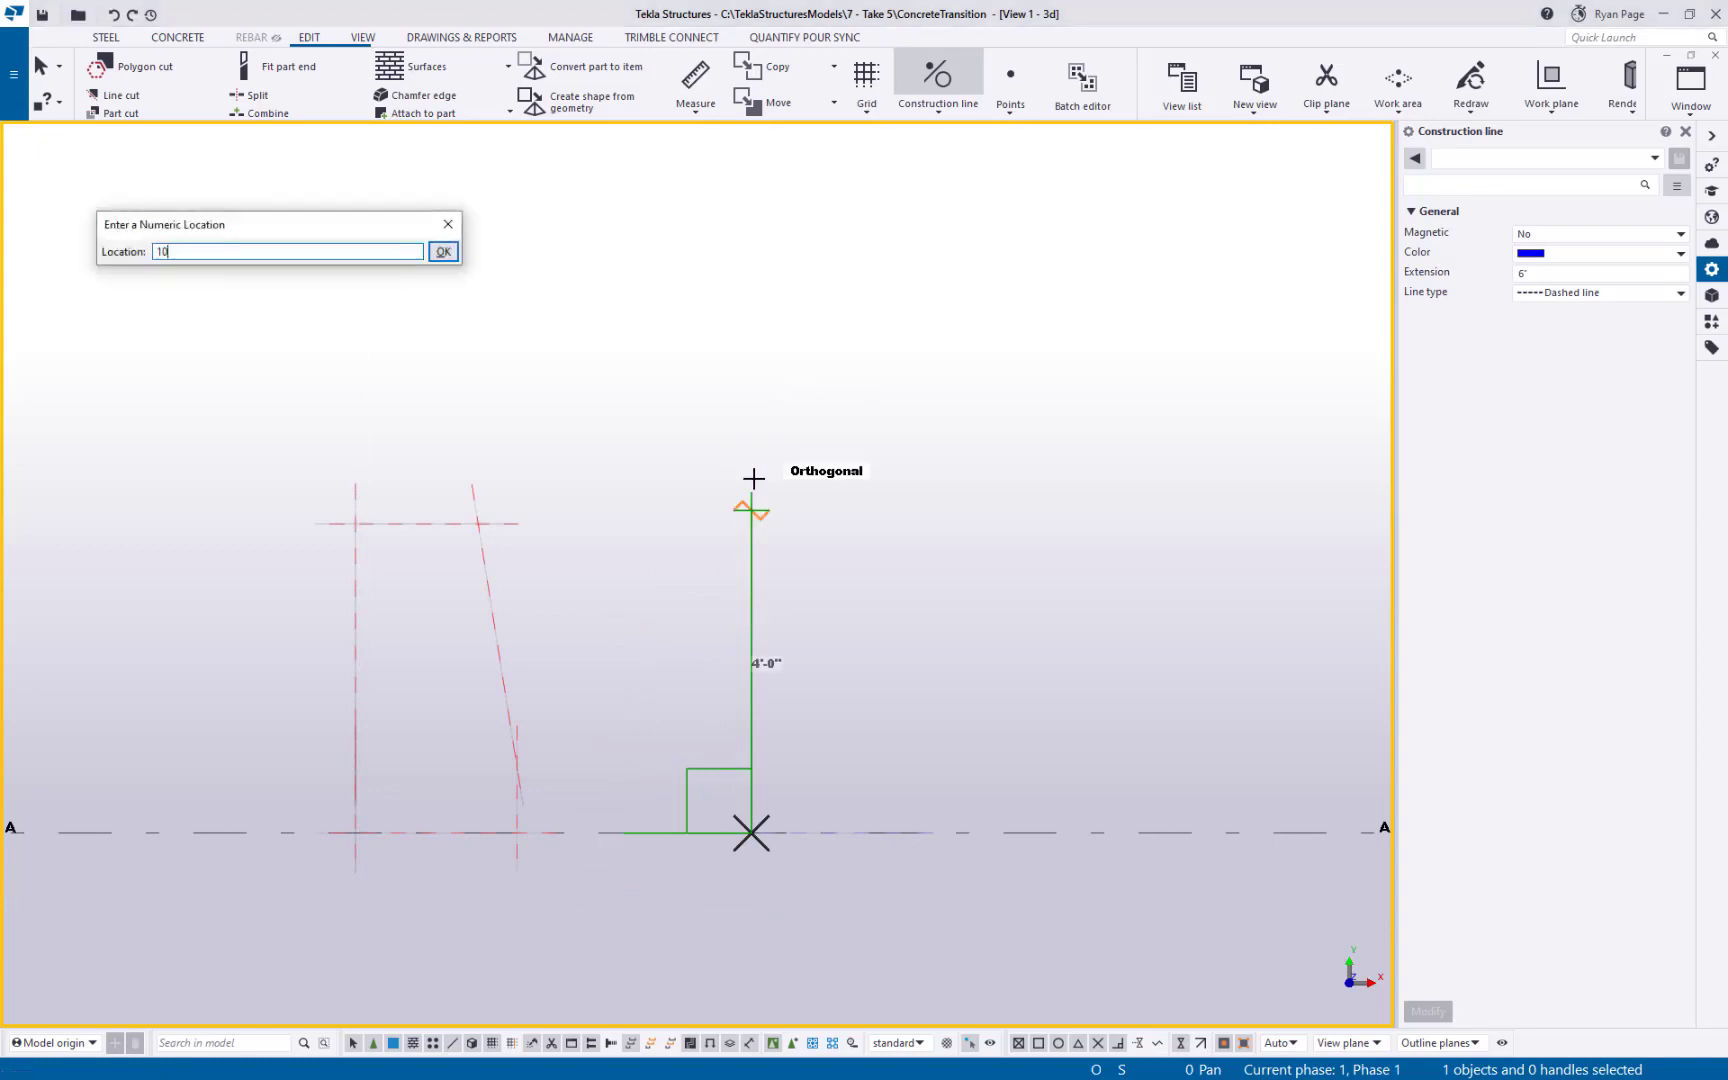
pyautogui.press('Return')
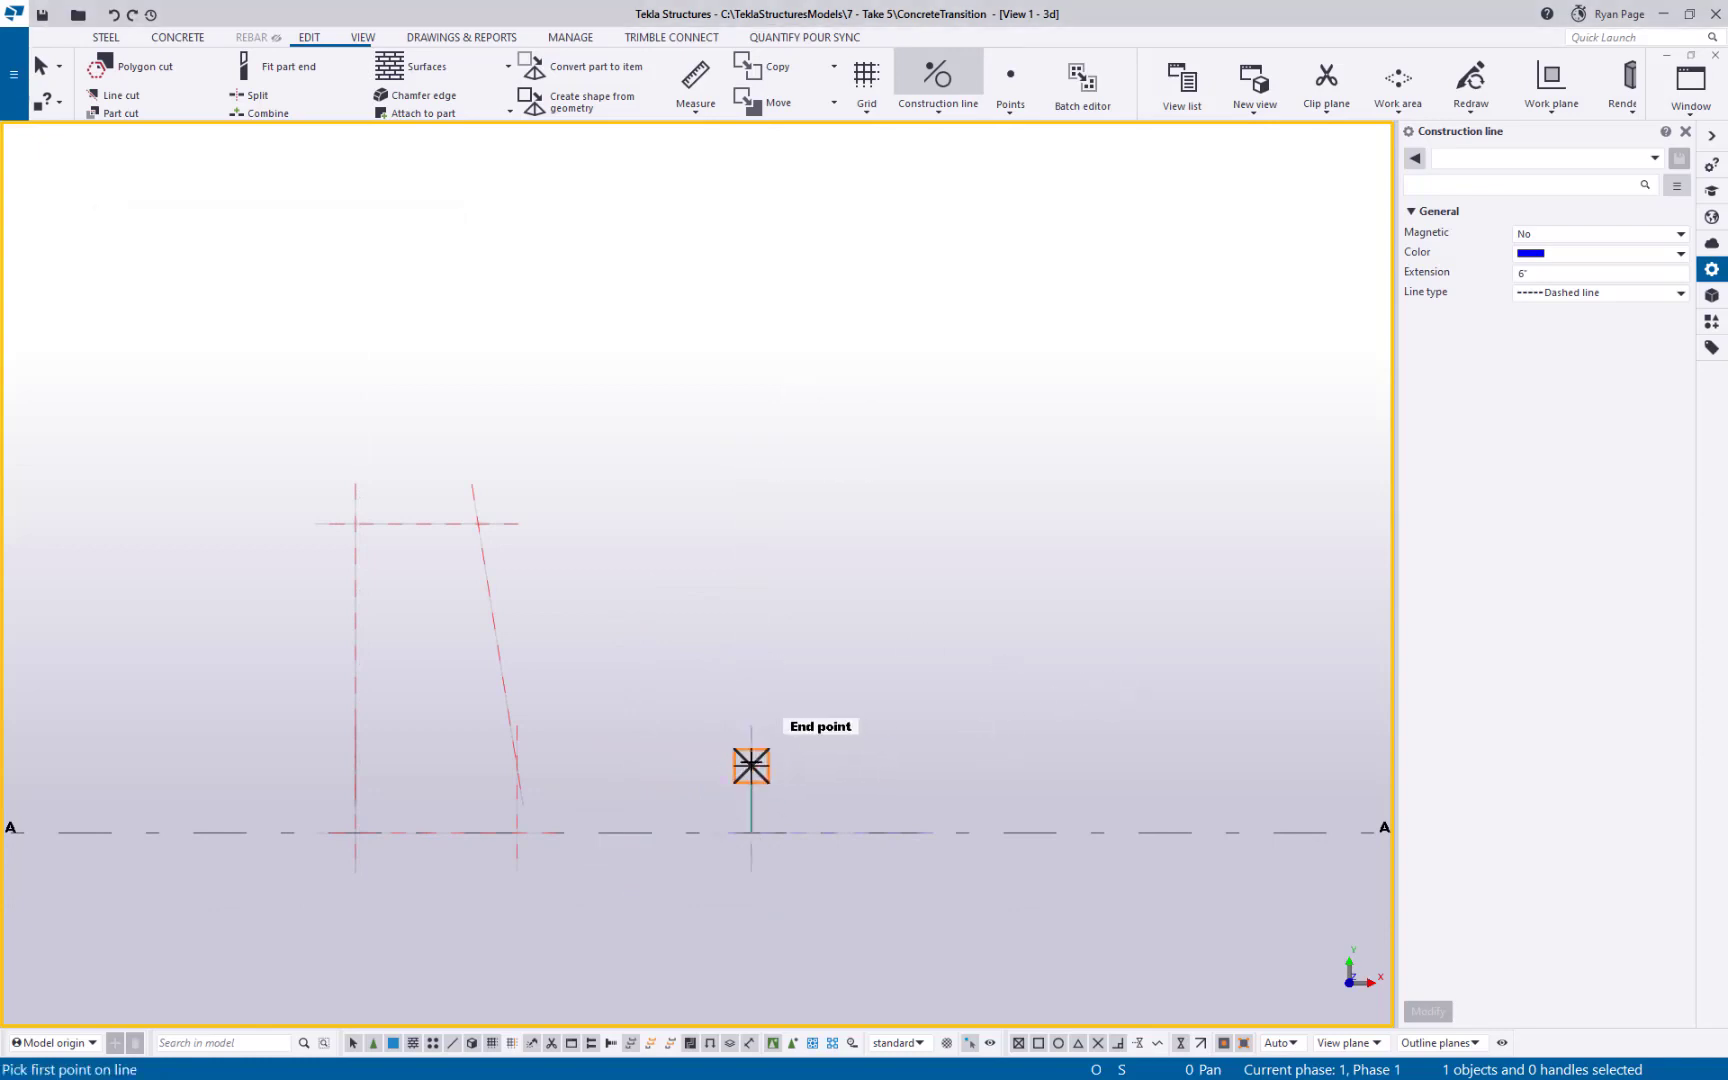
pyautogui.click(752, 765)
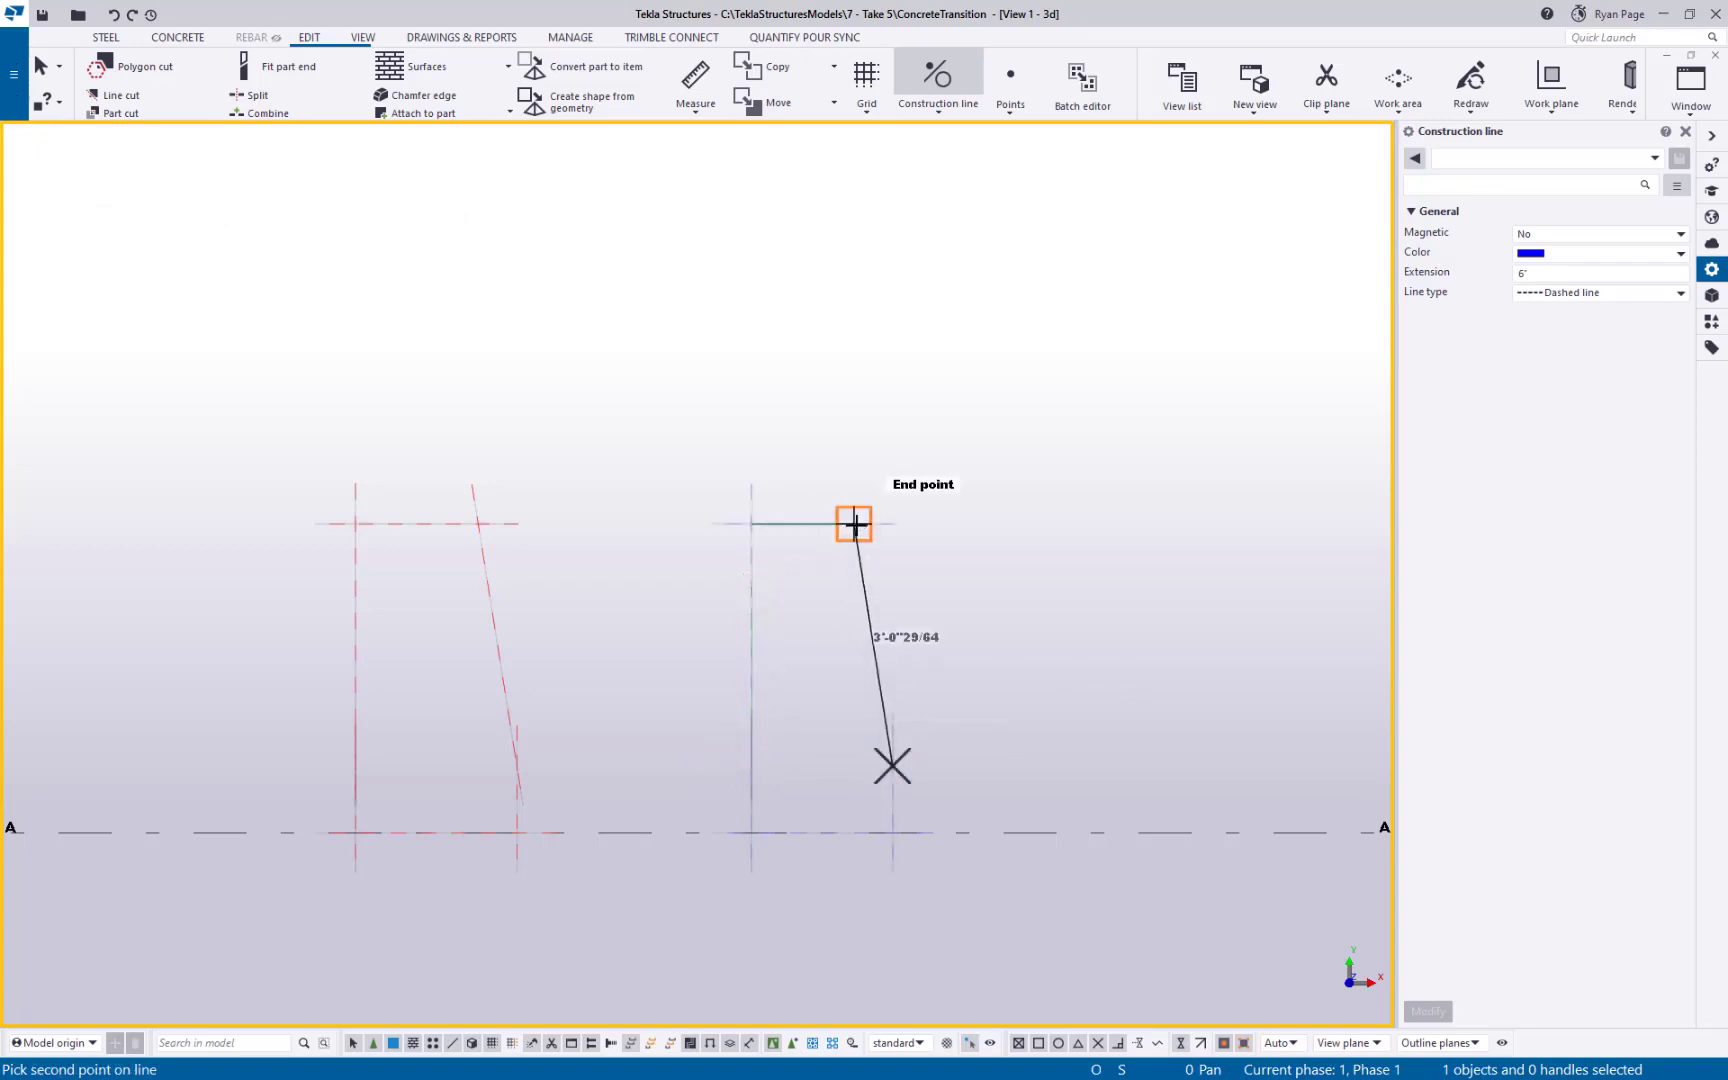
pyautogui.click(853, 523)
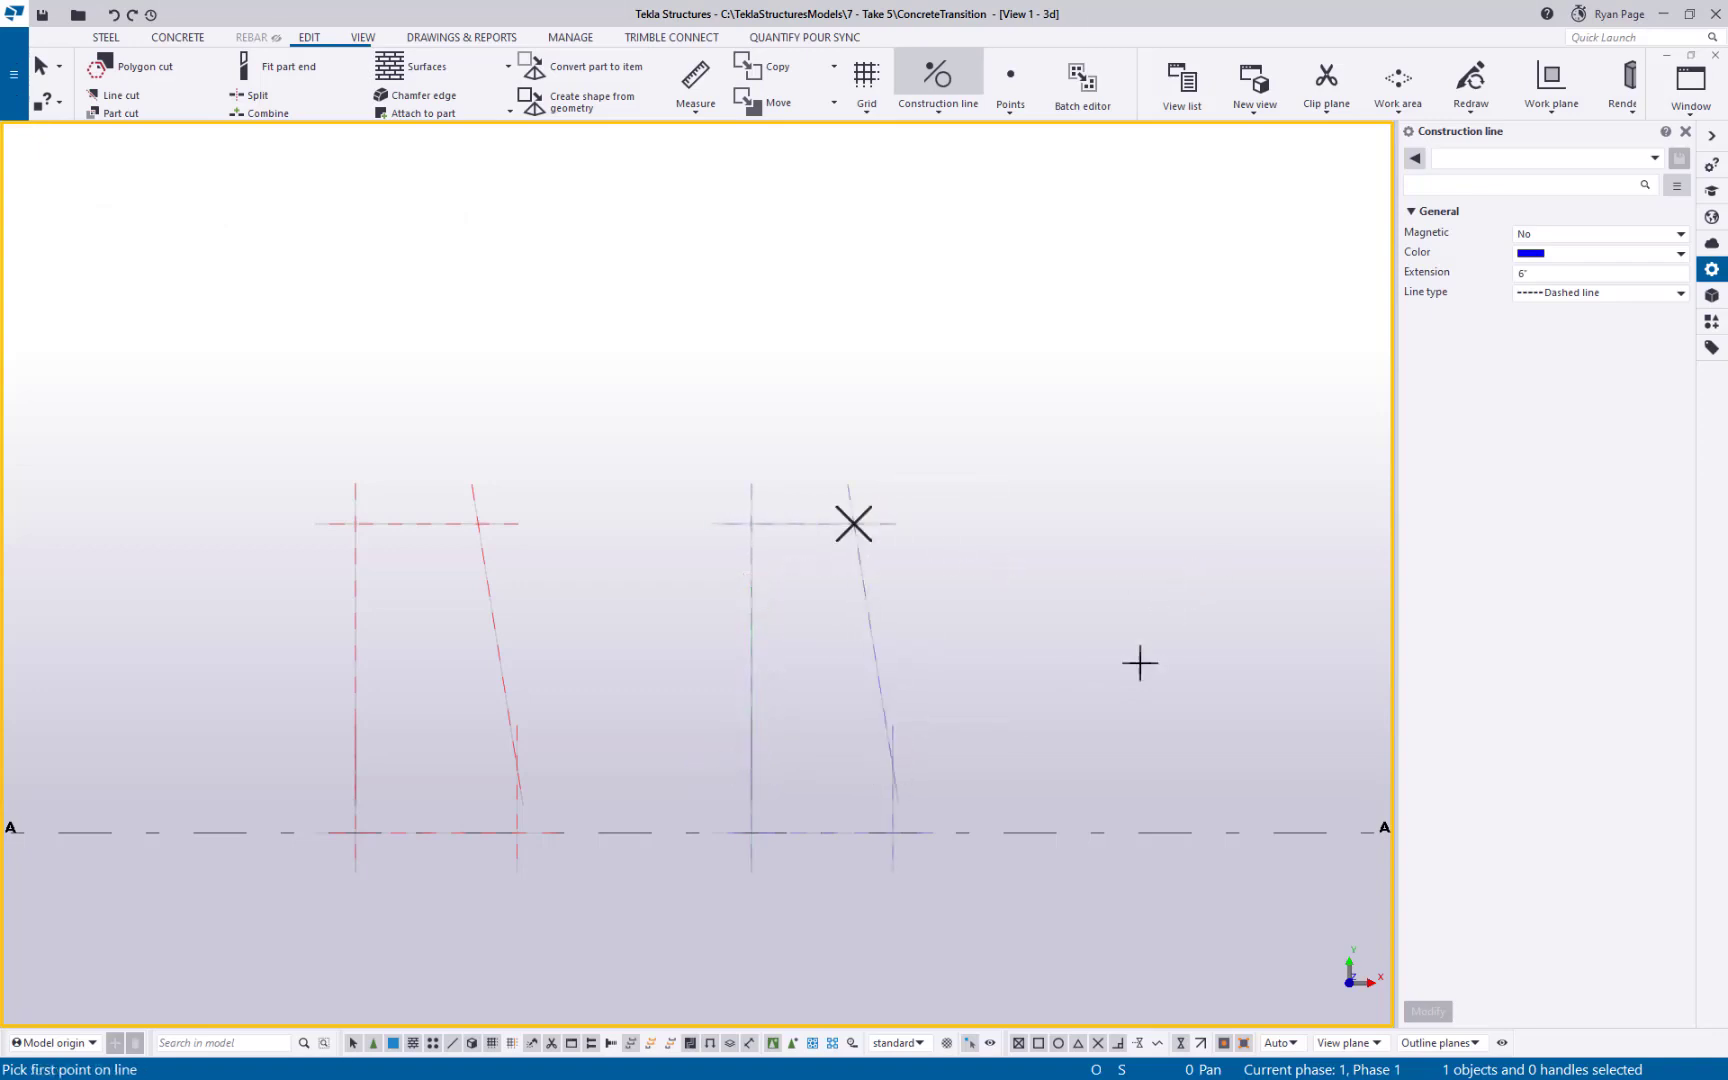
pyautogui.scroll(-2, 1142, 660)
pyautogui.scroll(1, 706, 602)
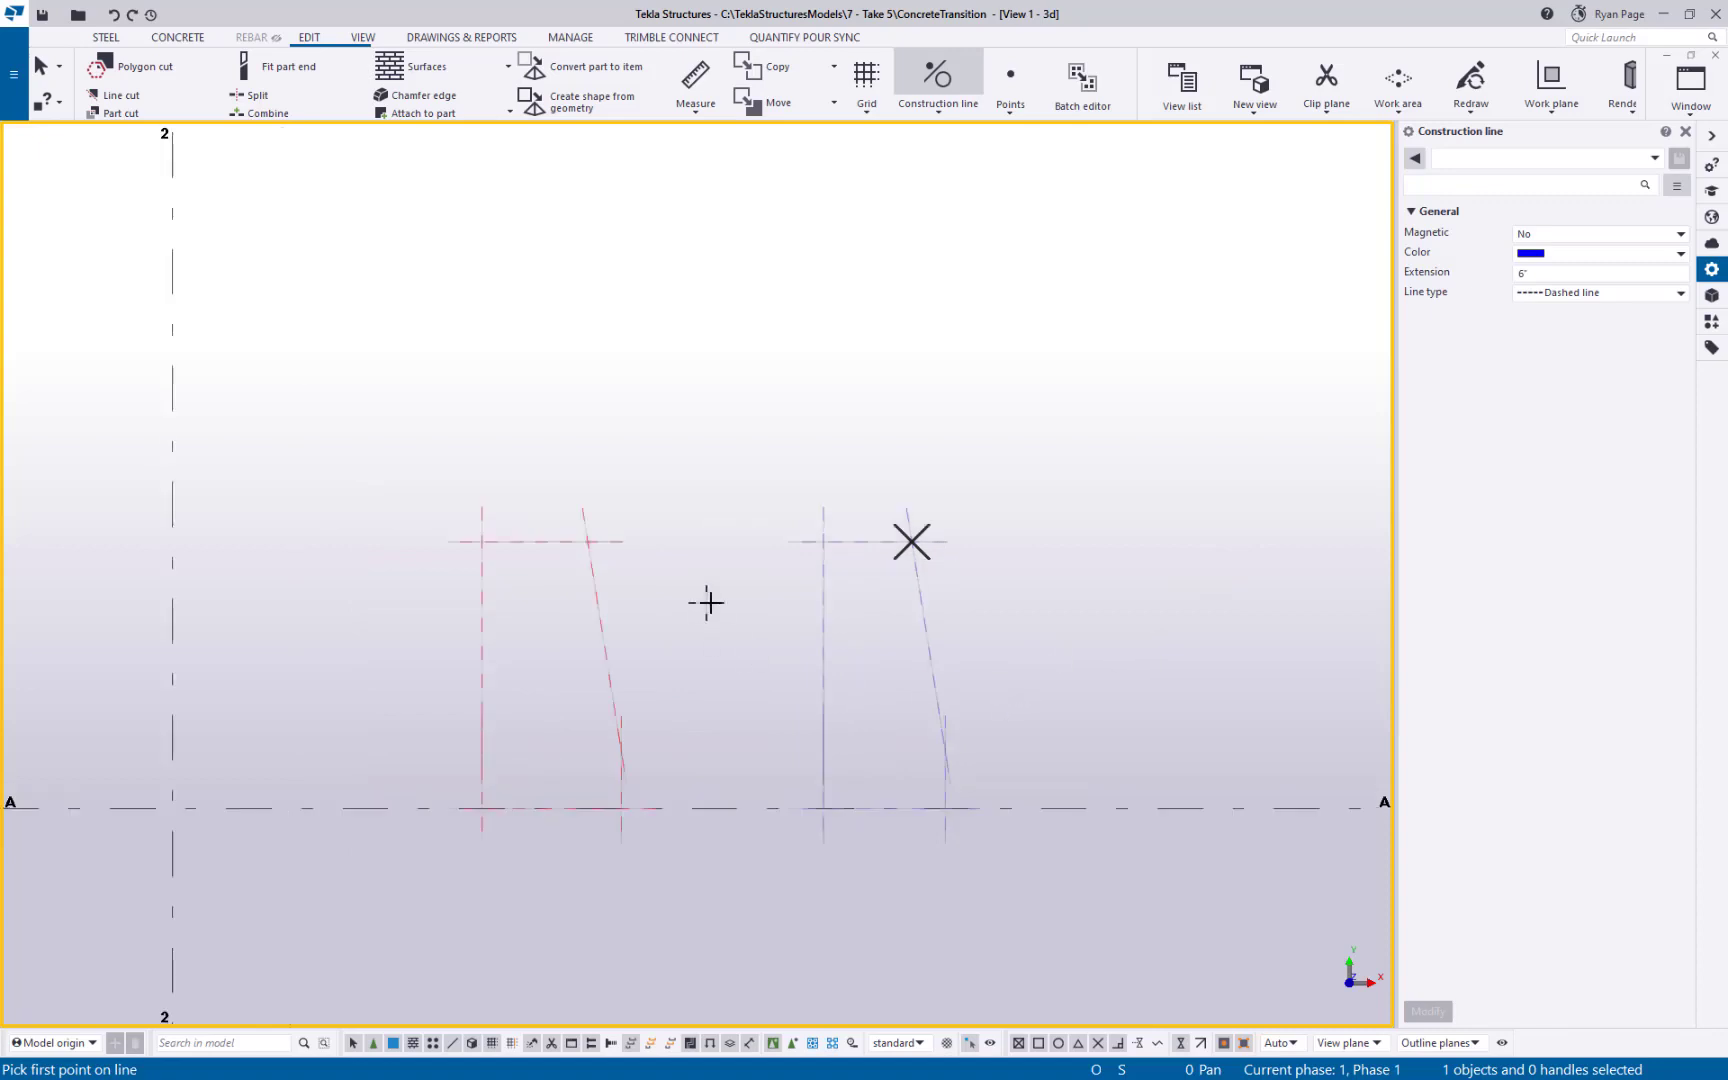
pyautogui.rightClick(711, 603)
pyautogui.click(784, 616)
# - Model a PL3/8 contour plate on the red outline through its six corner points
pyautogui.moveTo(1177, 729); pyautogui.dragTo(1116, 722, button='middle')
pyautogui.scroll(-3, 755, 625)
pyautogui.click(106, 37)
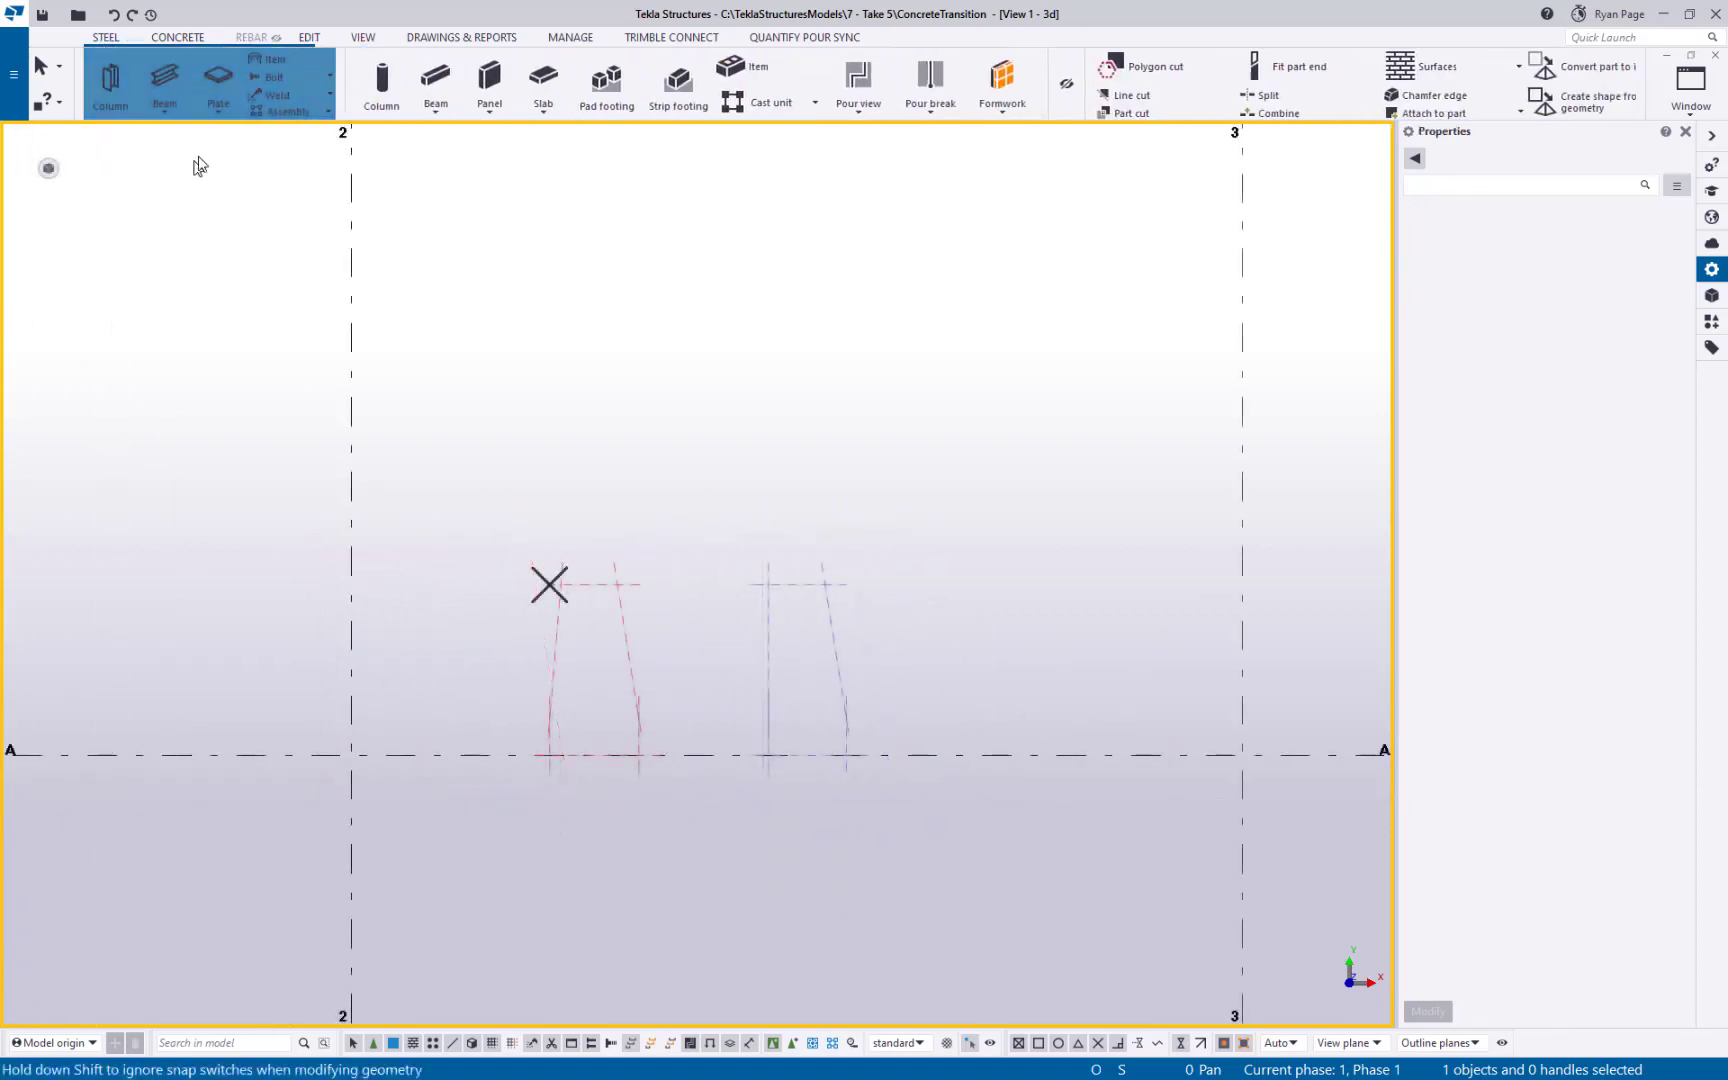
pyautogui.click(215, 85)
pyautogui.scroll(3, 535, 844)
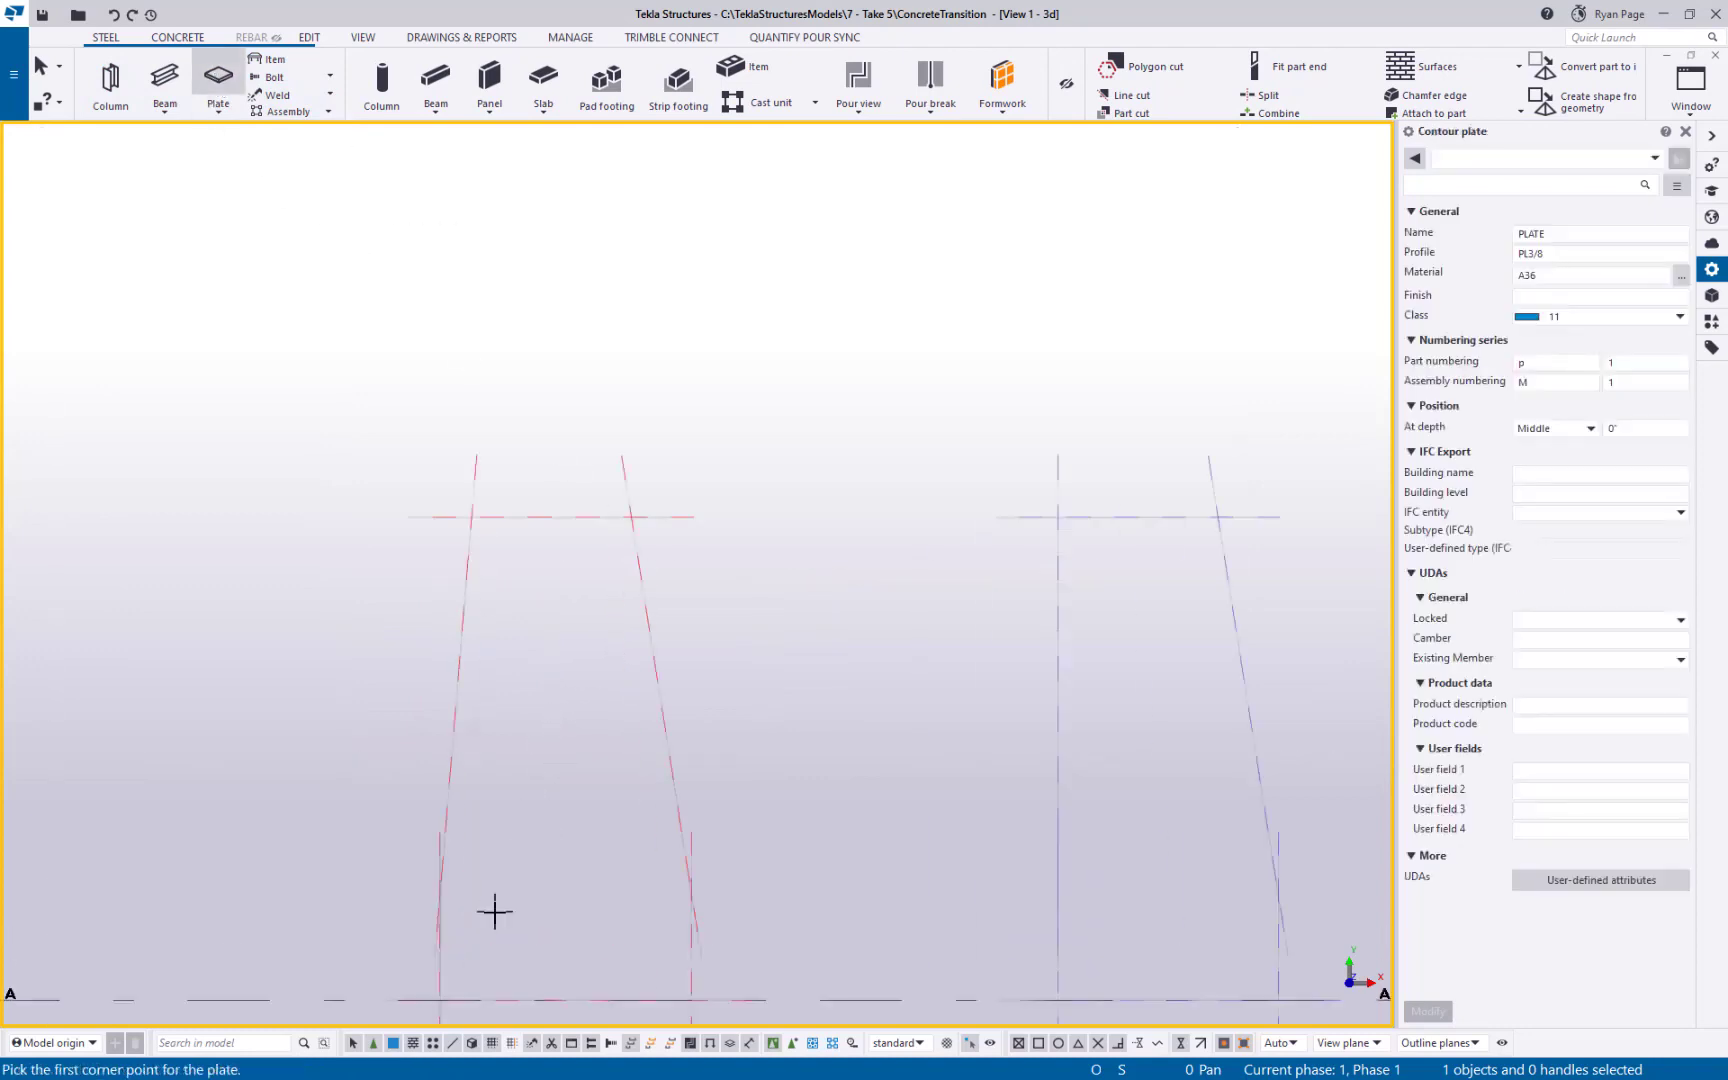
pyautogui.click(545, 880)
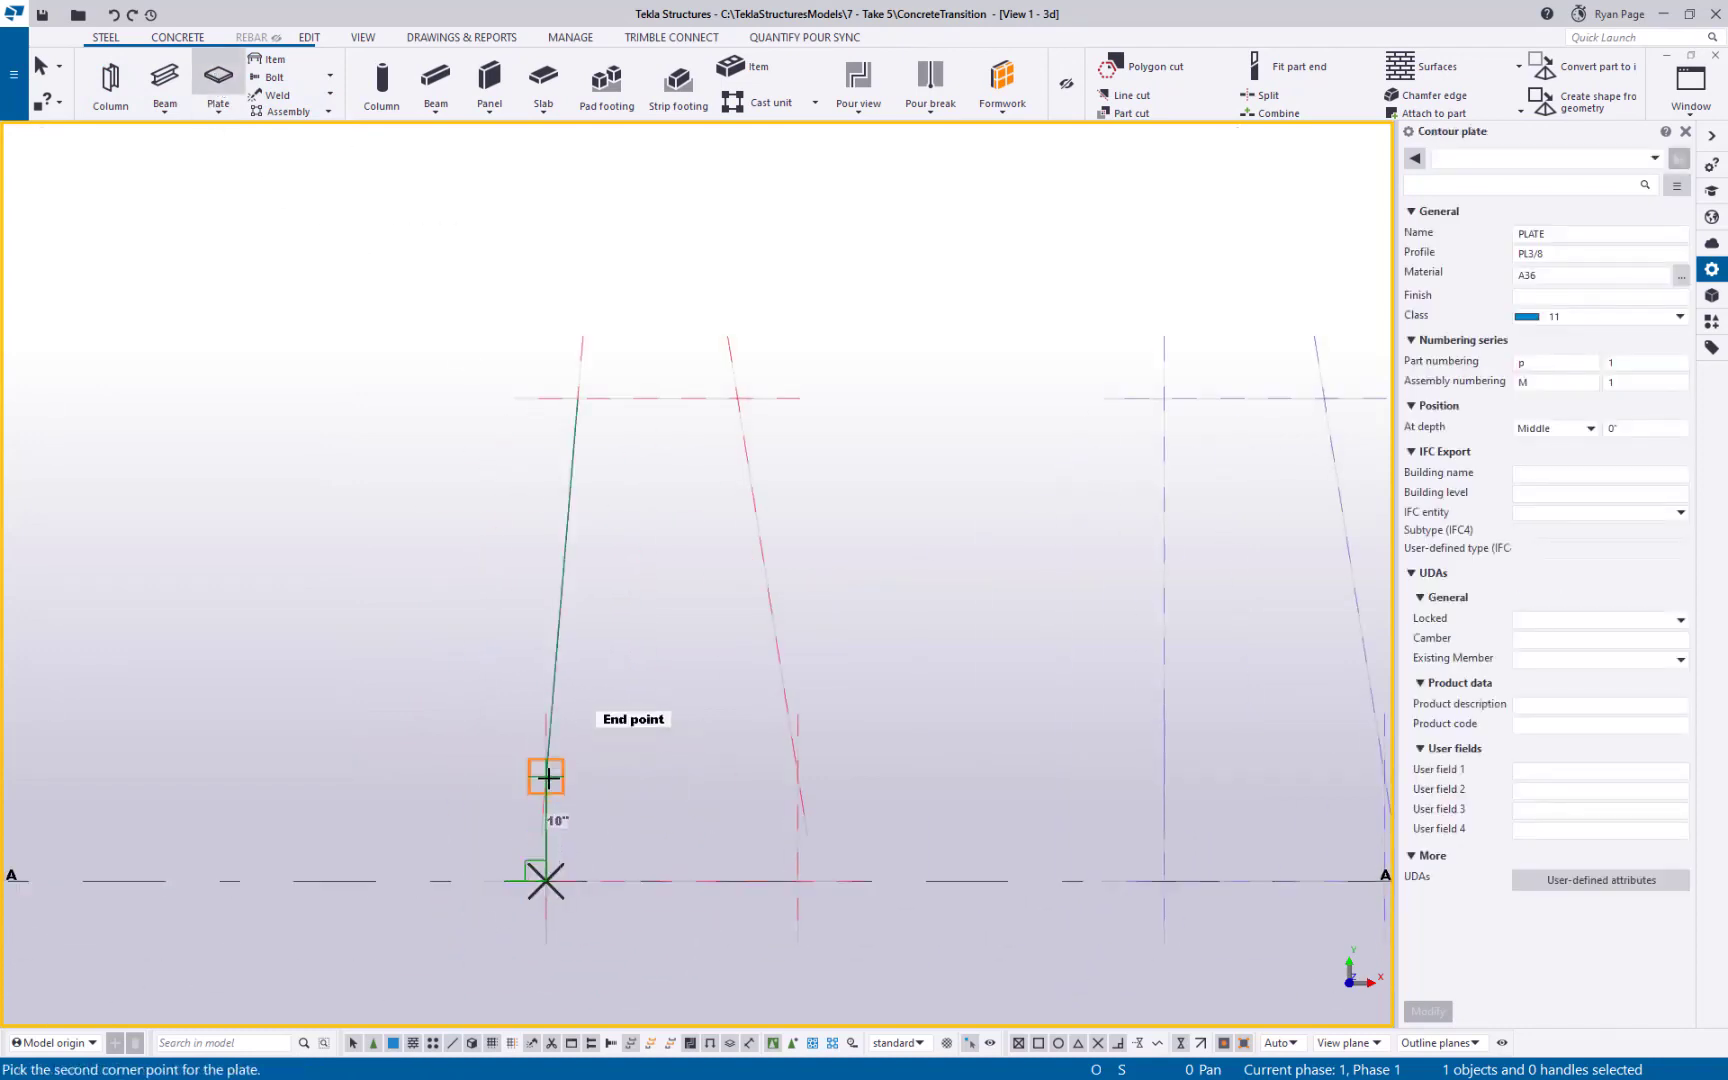
pyautogui.click(546, 776)
pyautogui.click(578, 398)
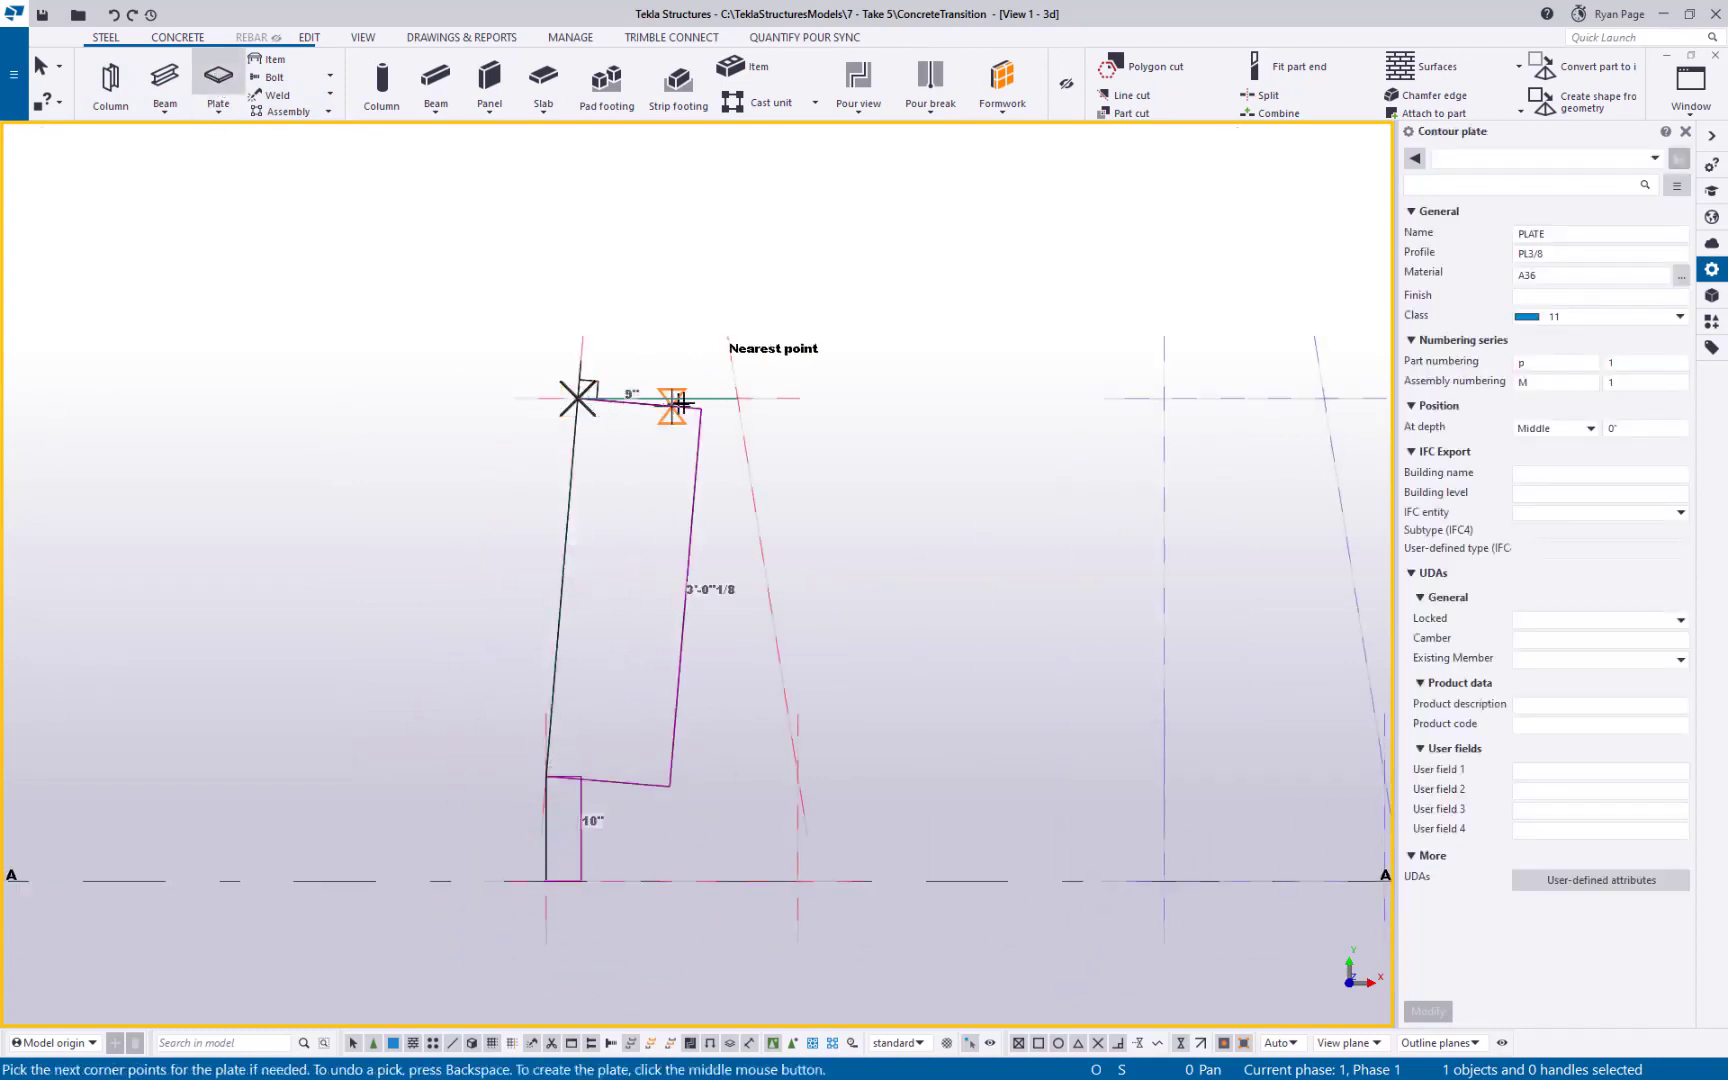
pyautogui.click(737, 398)
pyautogui.click(797, 775)
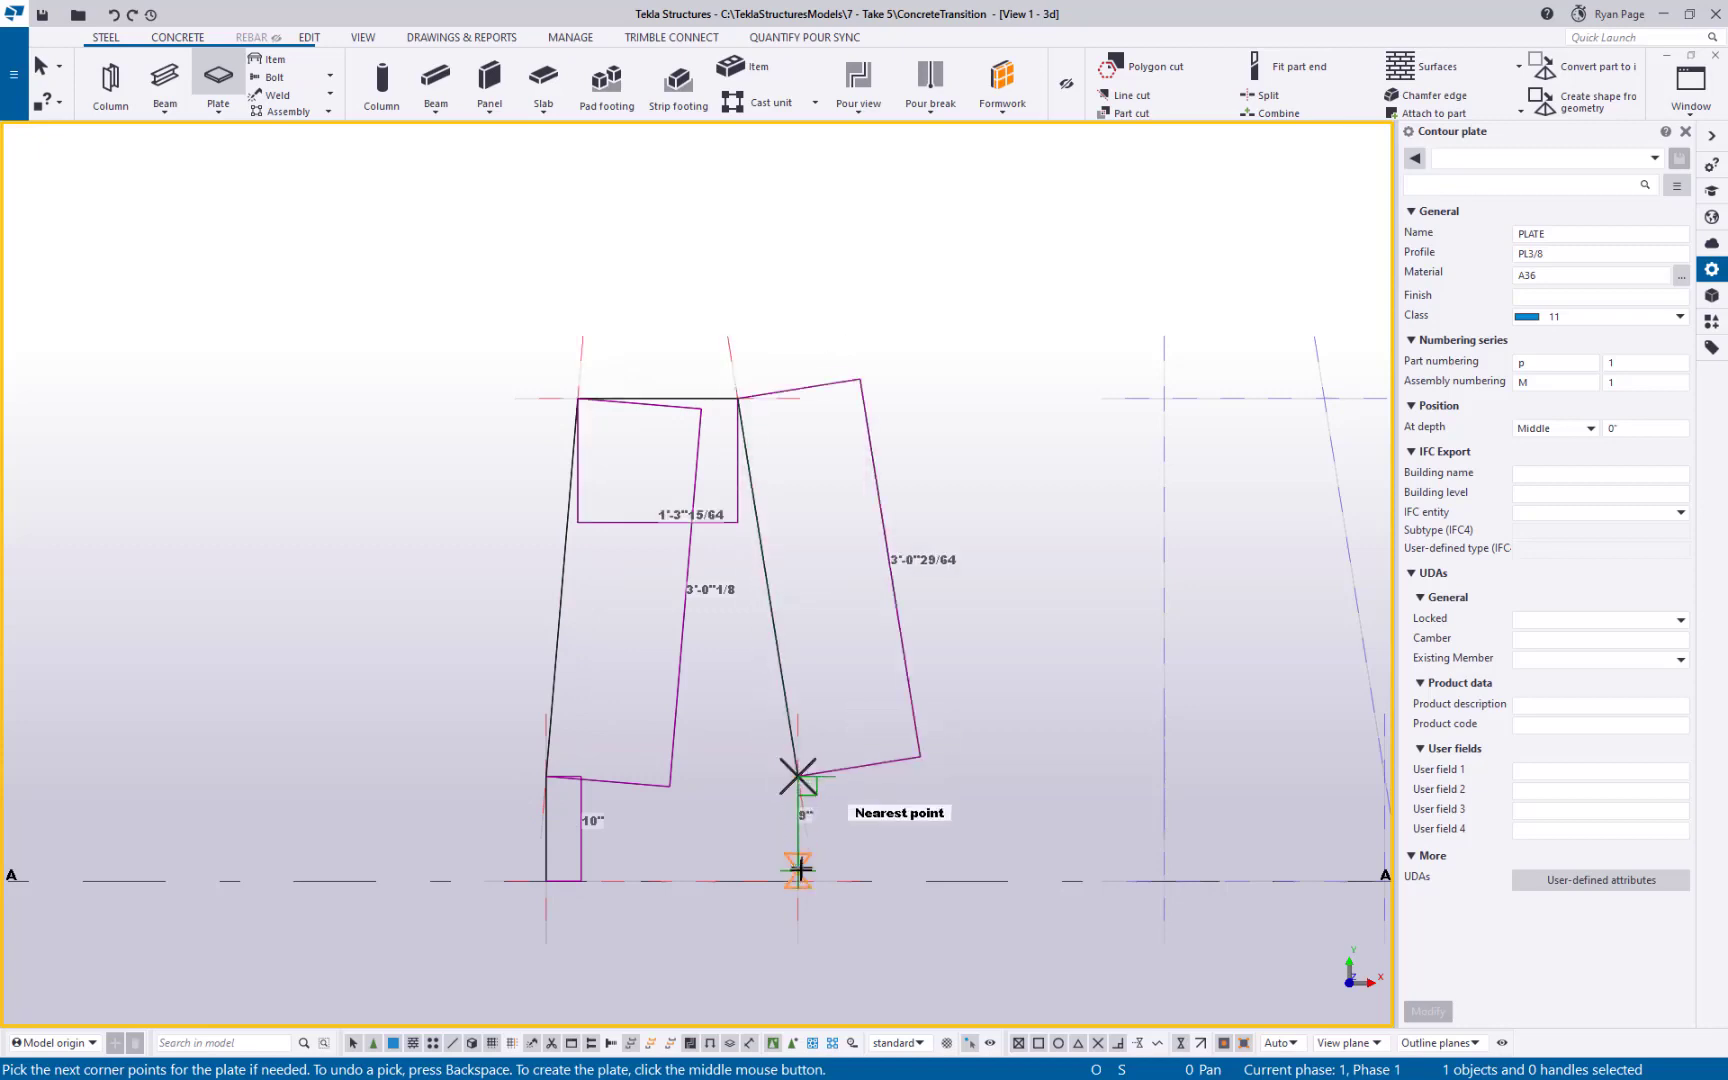
pyautogui.click(797, 880)
pyautogui.middleClick(797, 880)
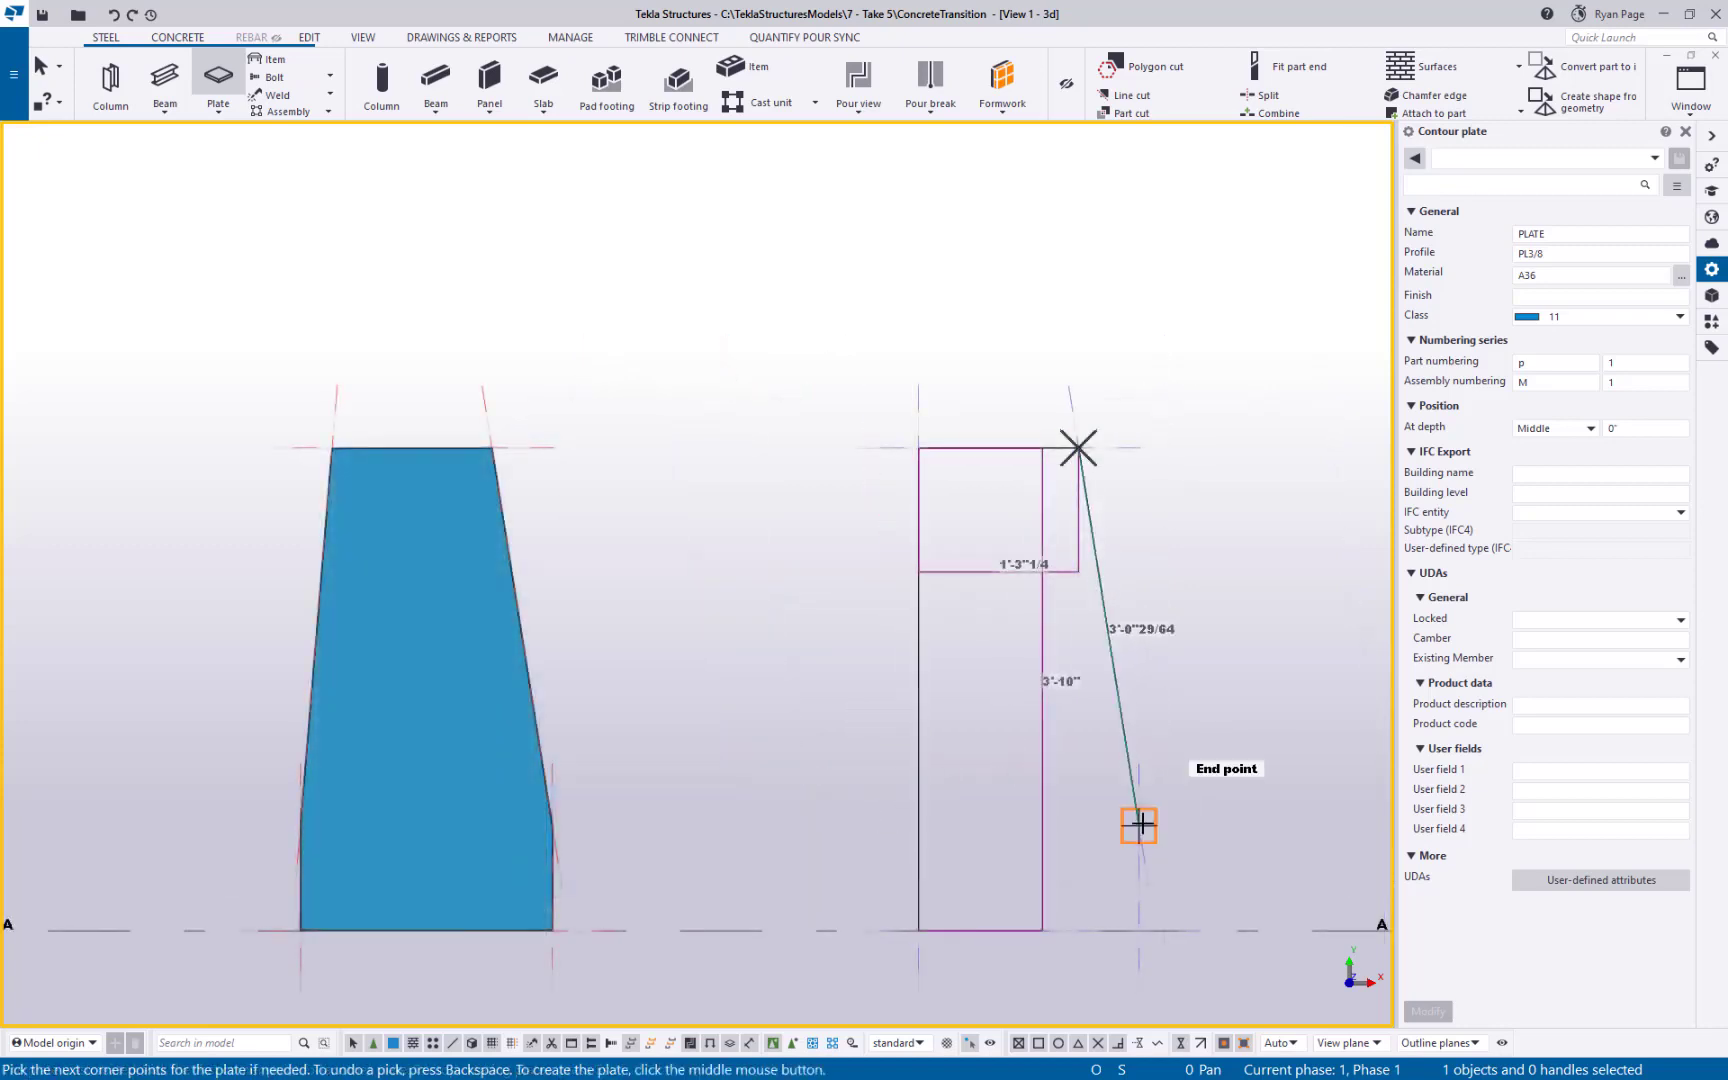
# - Model a second PL3/8 contour plate on the blue outline's corner points and end the plate command
pyautogui.click(1138, 822)
pyautogui.click(1138, 926)
pyautogui.middleClick(1022, 895)
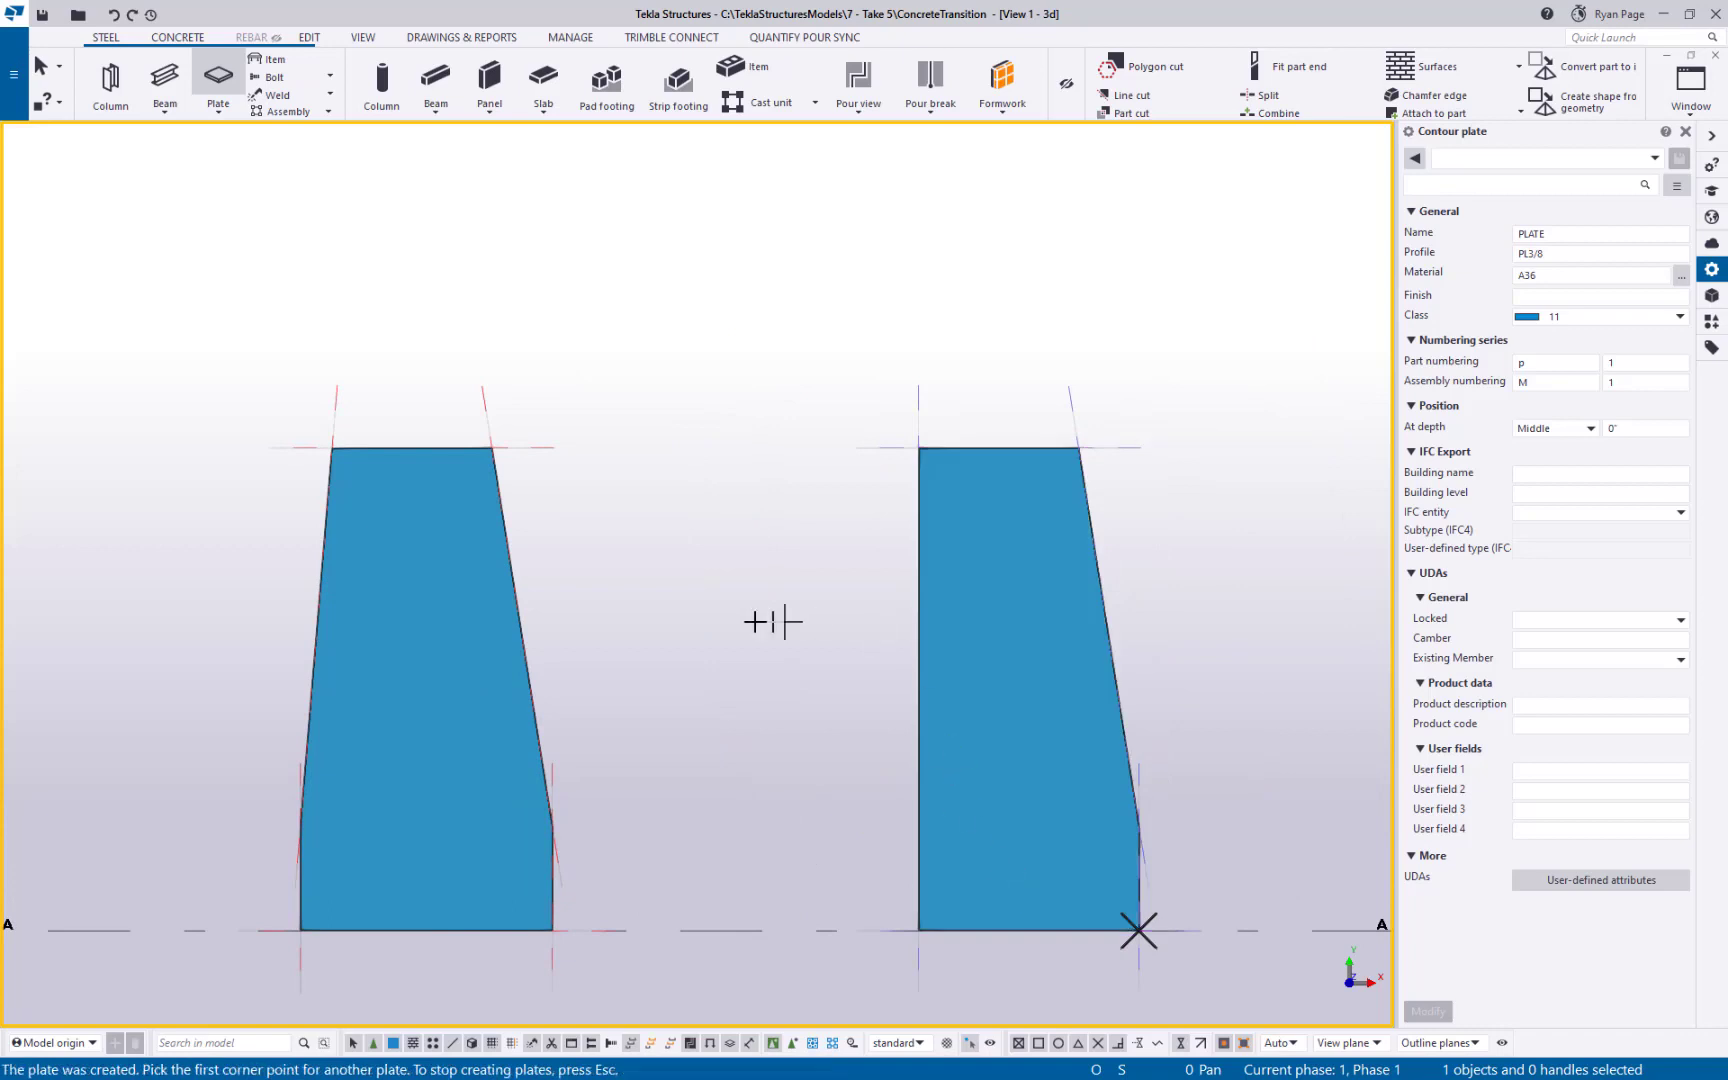
pyautogui.rightClick(727, 620)
pyautogui.click(822, 640)
pyautogui.scroll(-2, 748, 609)
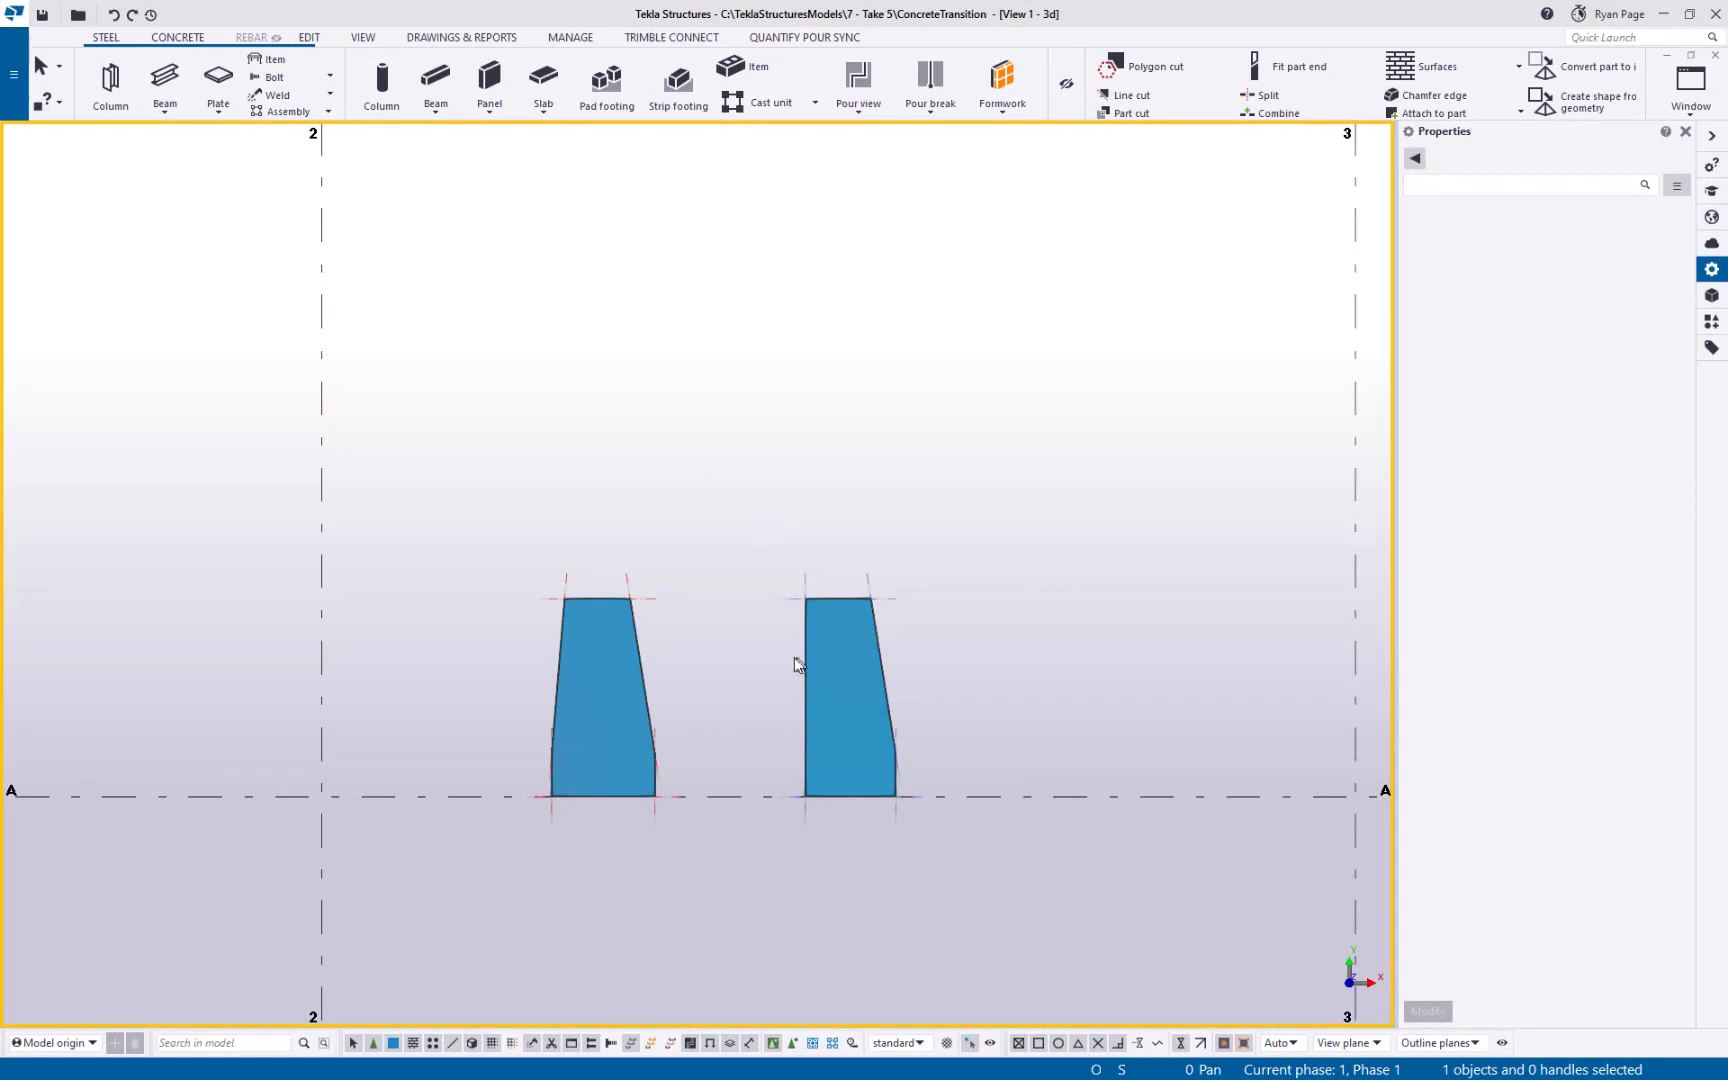
pyautogui.click(618, 778)
pyautogui.click(861, 710)
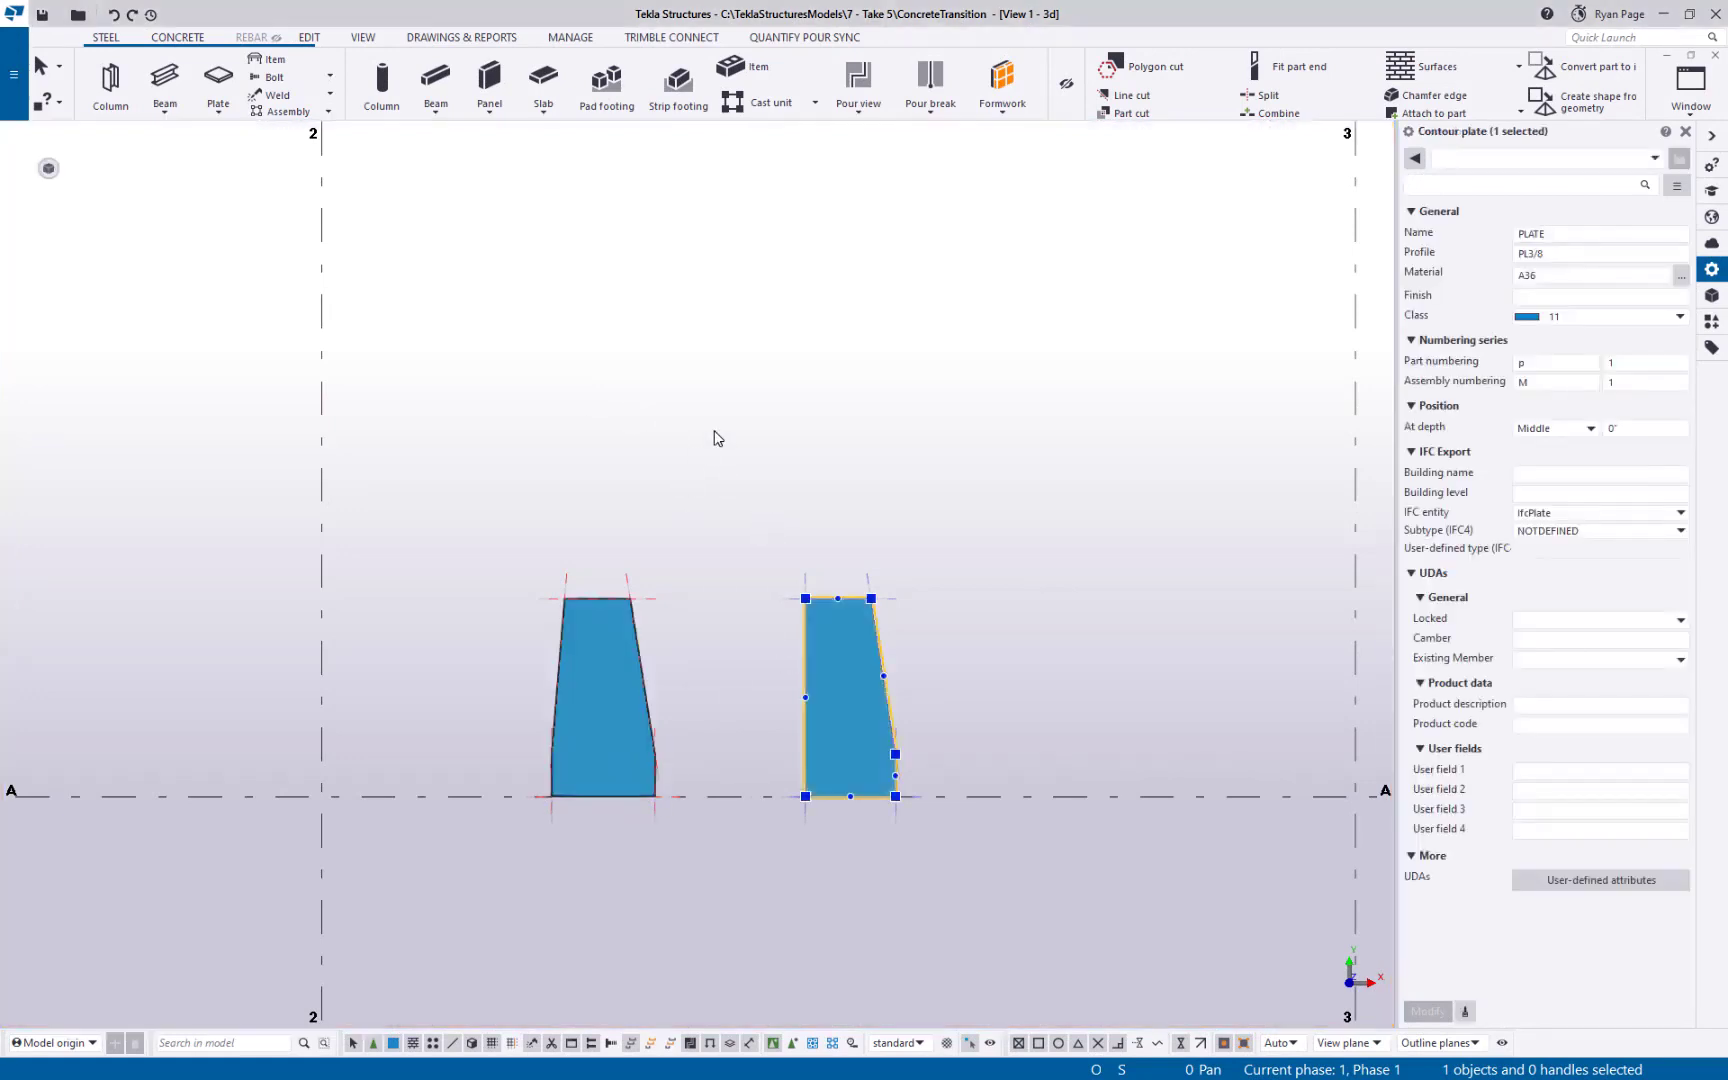
pyautogui.click(713, 436)
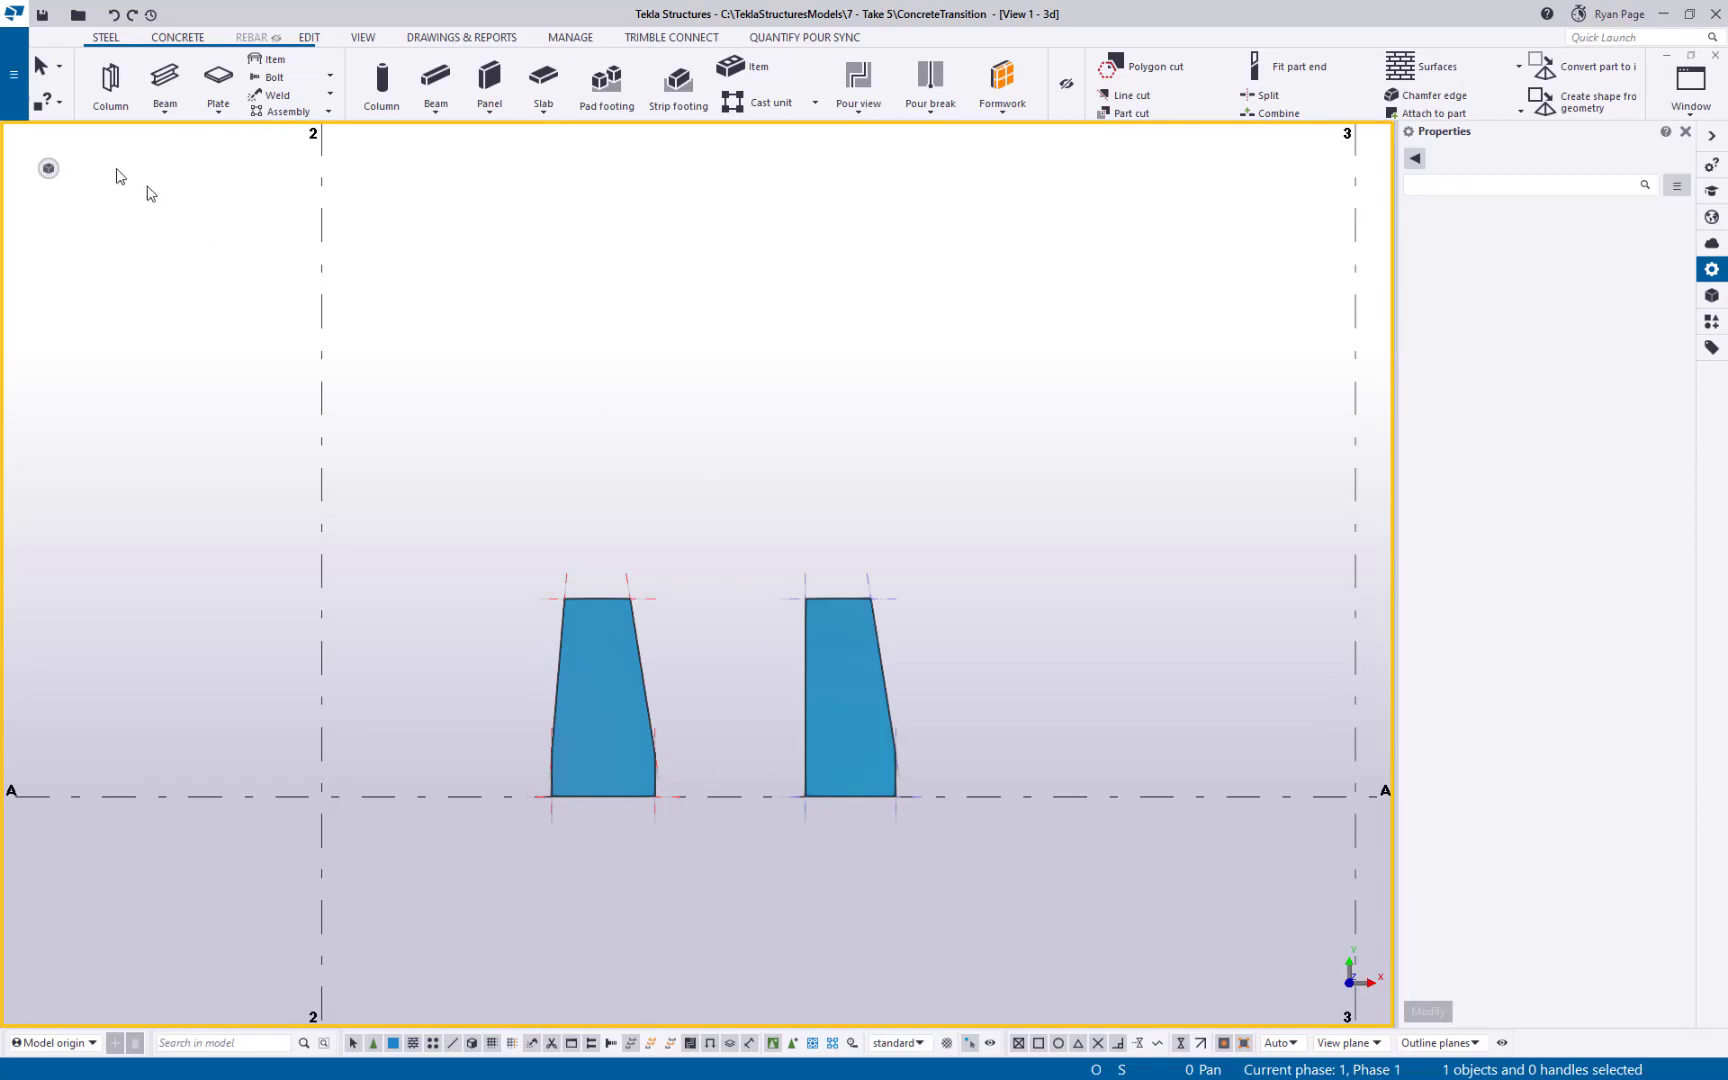
# - Start defining a profile cross section using a plate, keeping the settings dialog clear of both plates
pyautogui.click(24, 103)
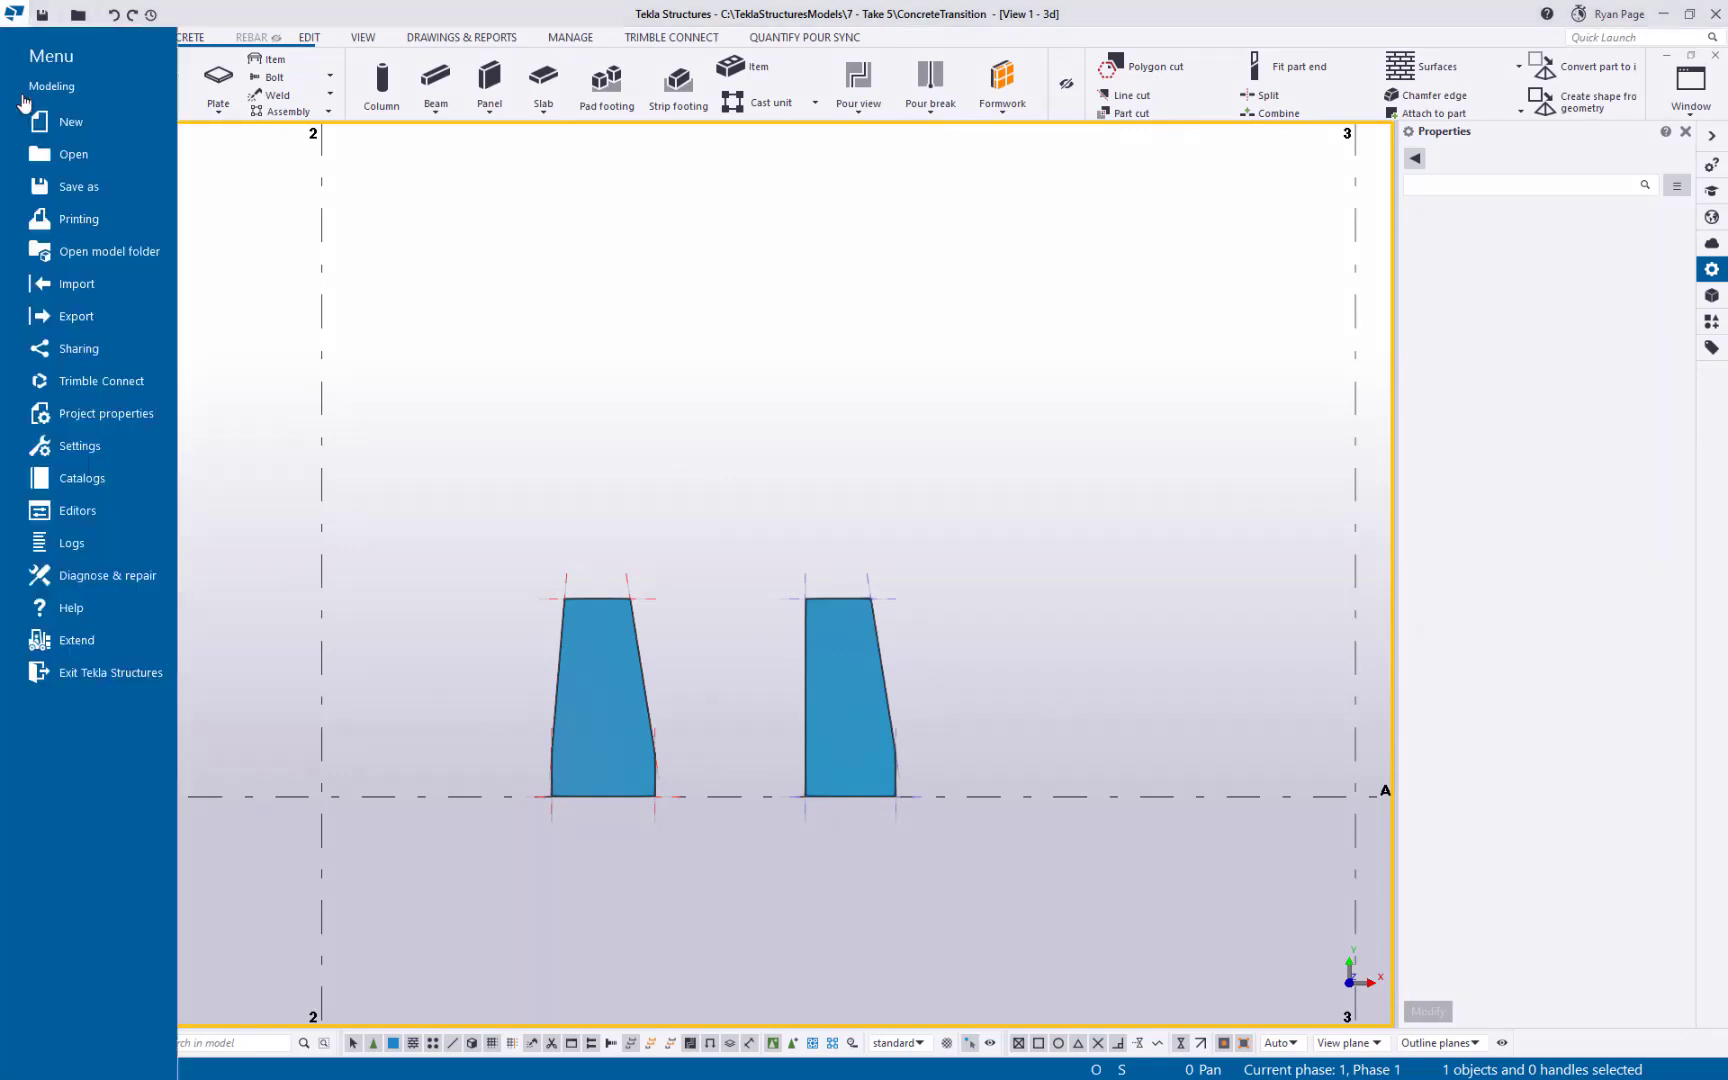
pyautogui.click(85, 481)
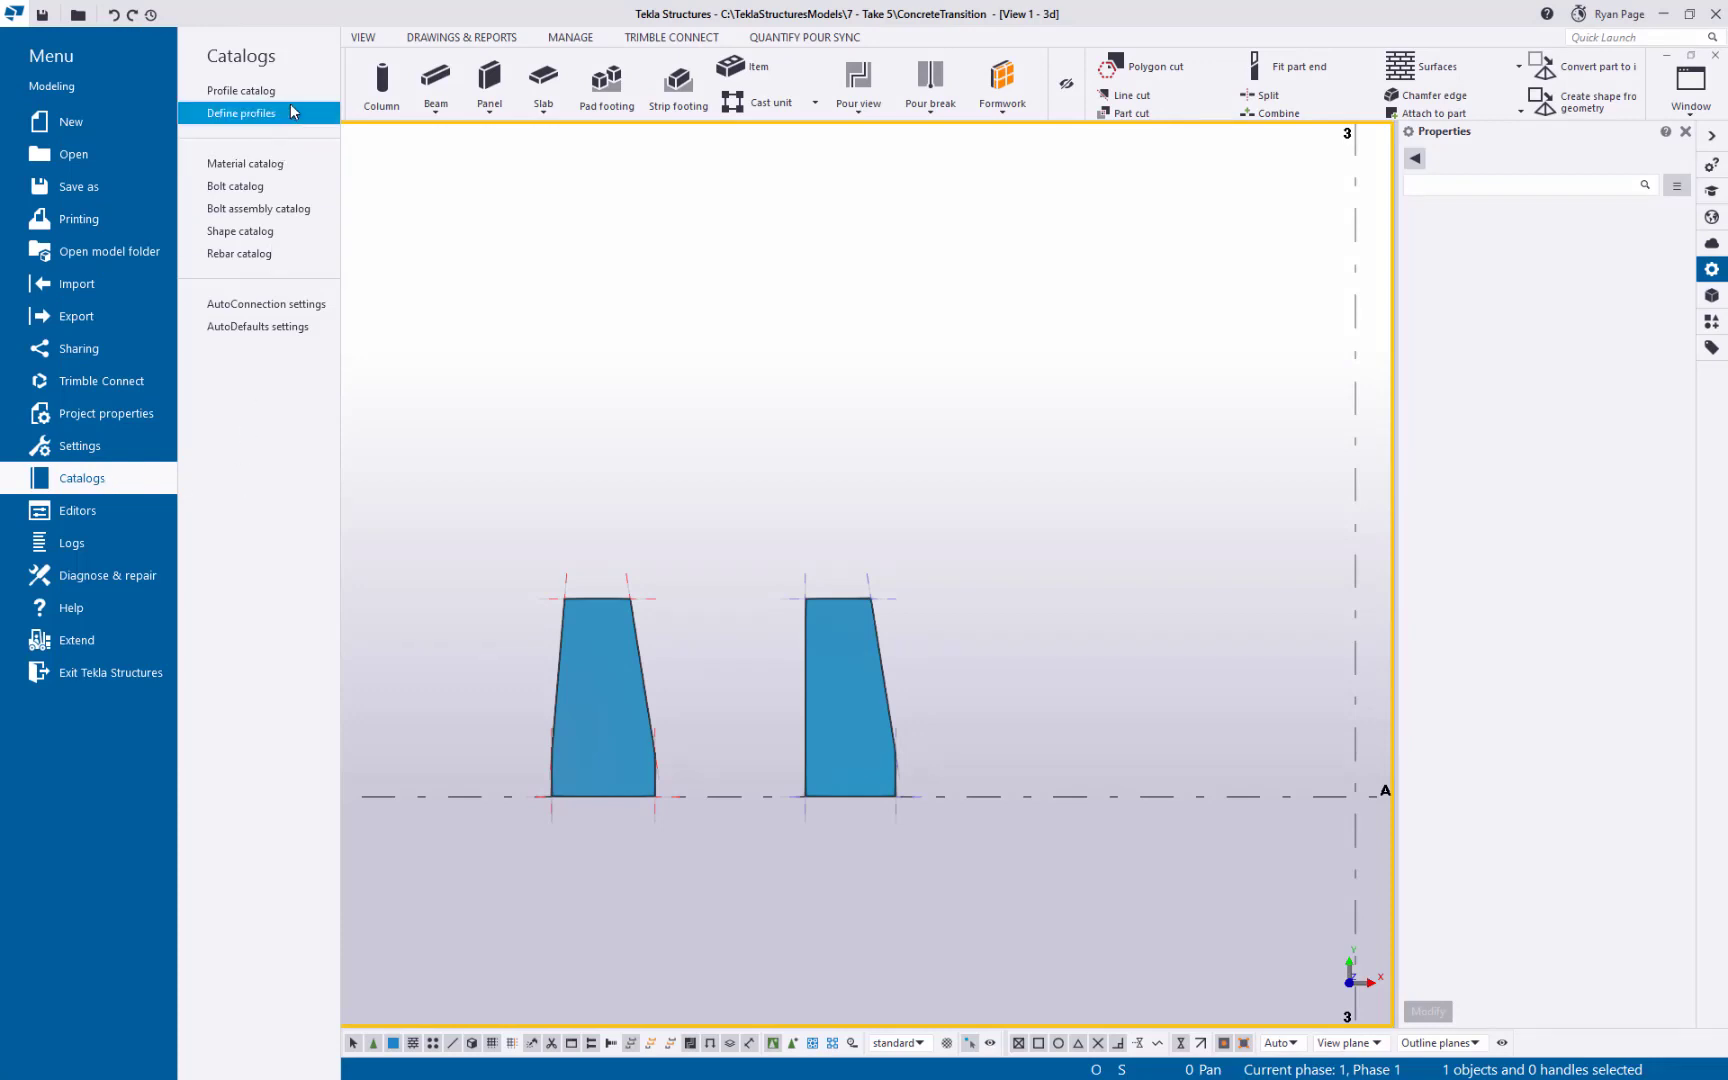
pyautogui.click(241, 116)
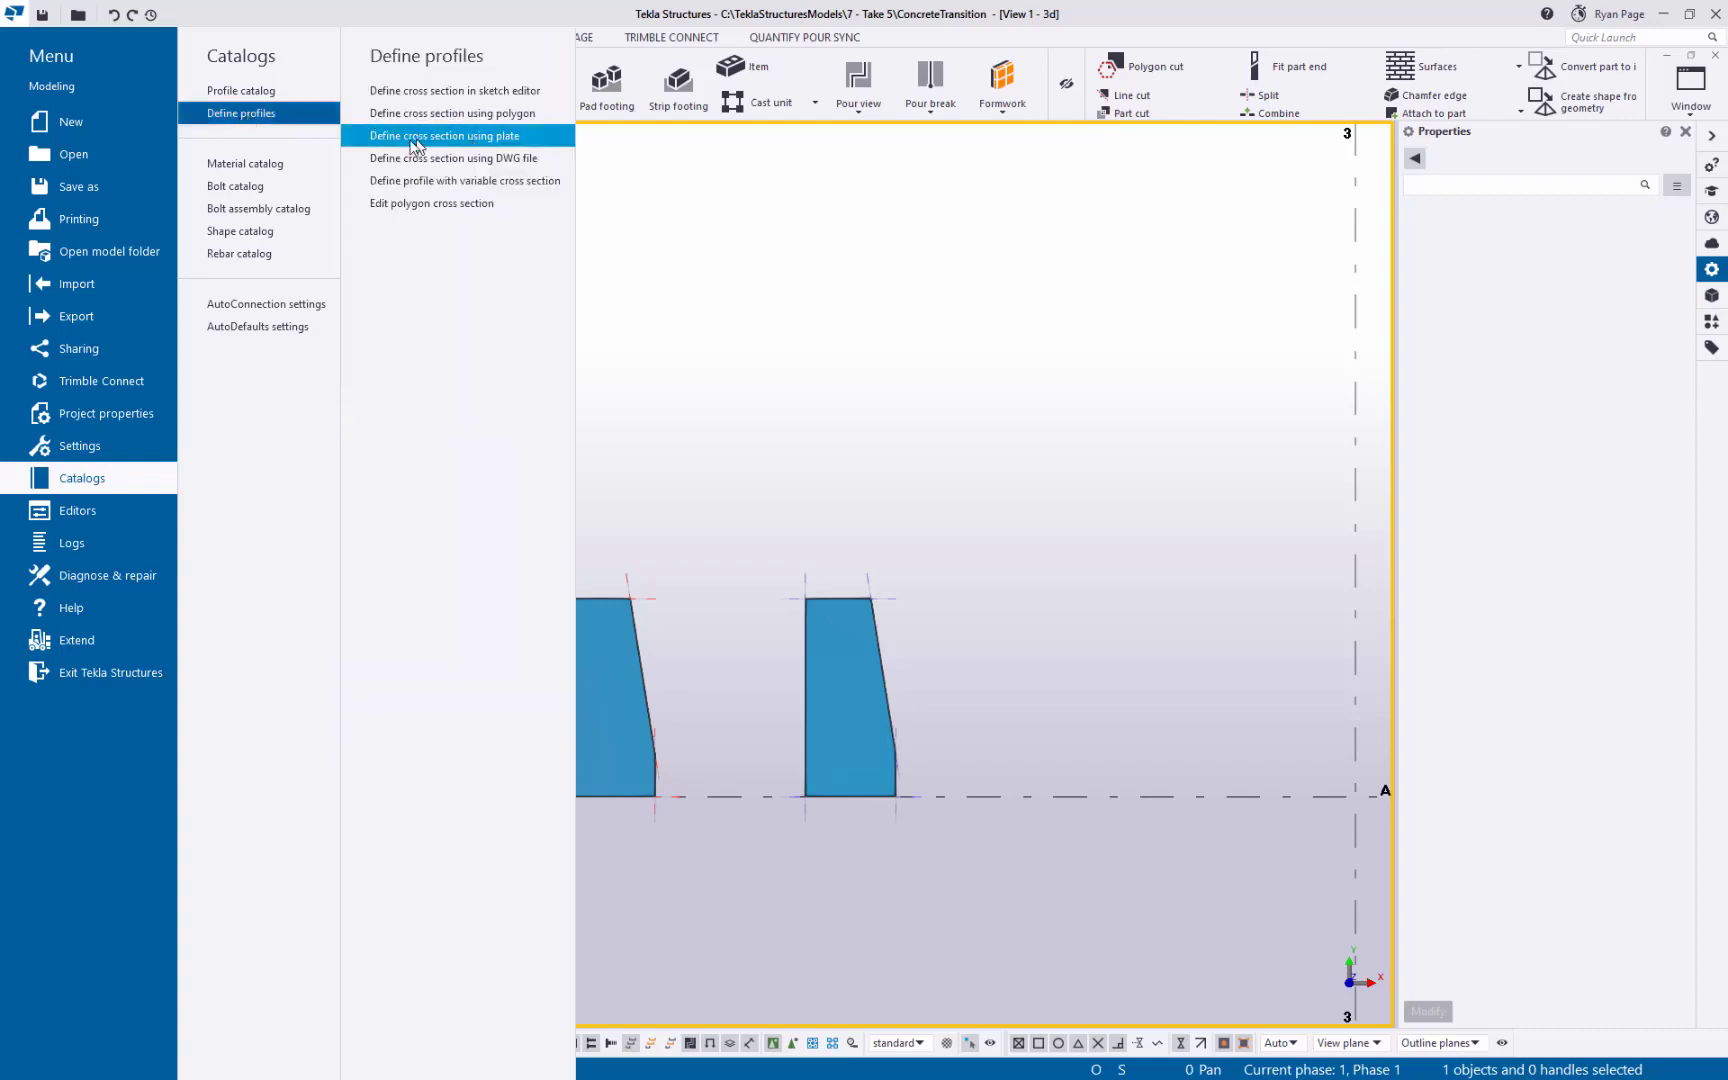
pyautogui.click(495, 138)
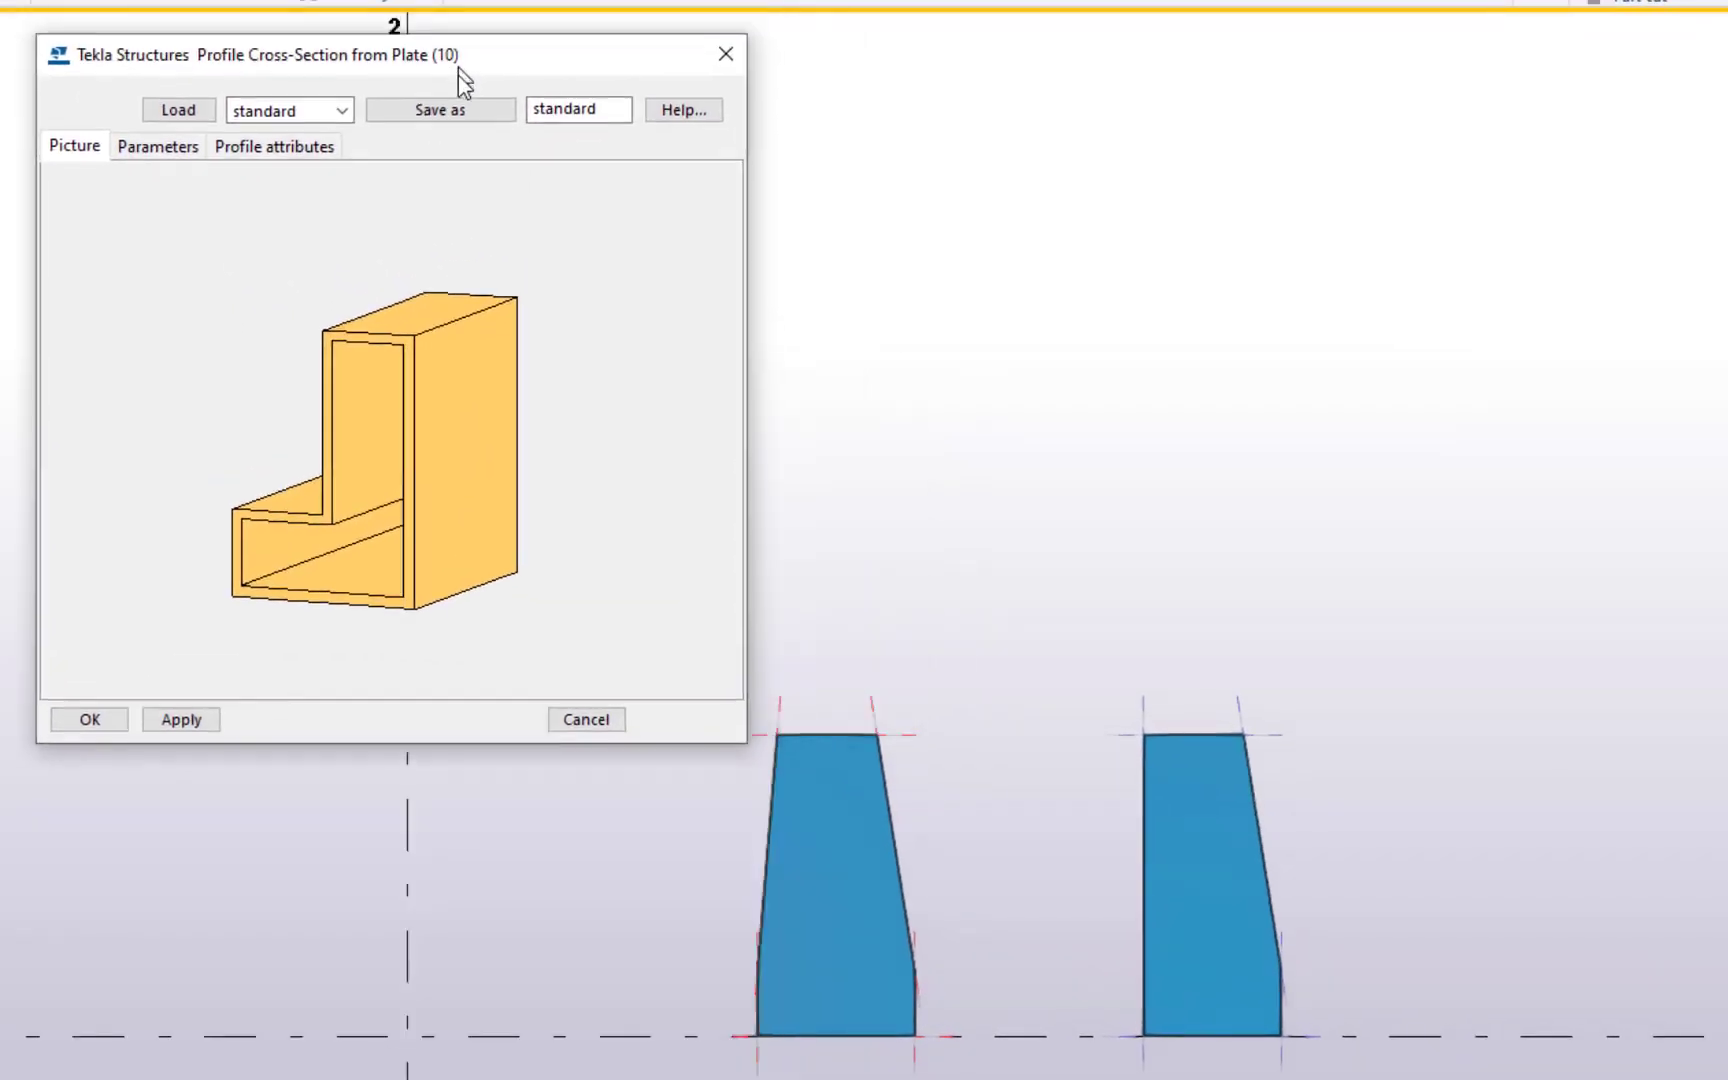
pyautogui.moveTo(458, 76); pyautogui.dragTo(440, 107)
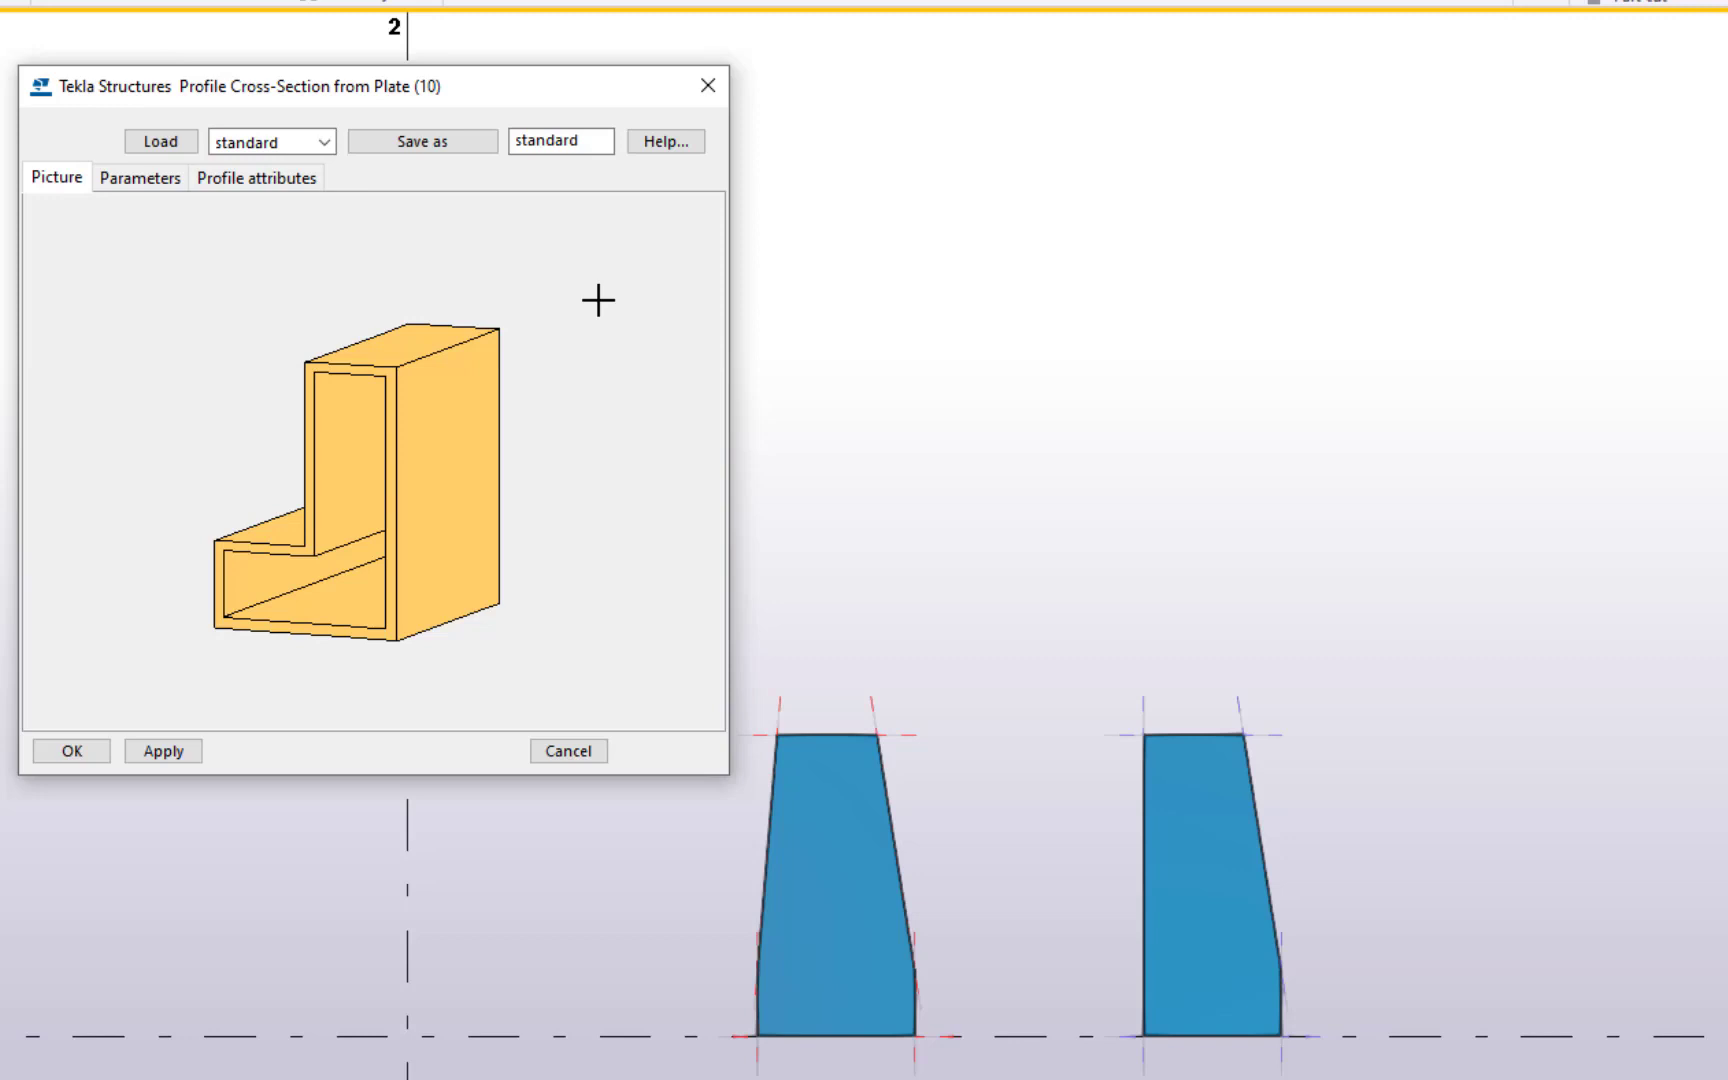
# - Name both the section and the profile GR_A and keep saving to the model directory
pyautogui.click(150, 186)
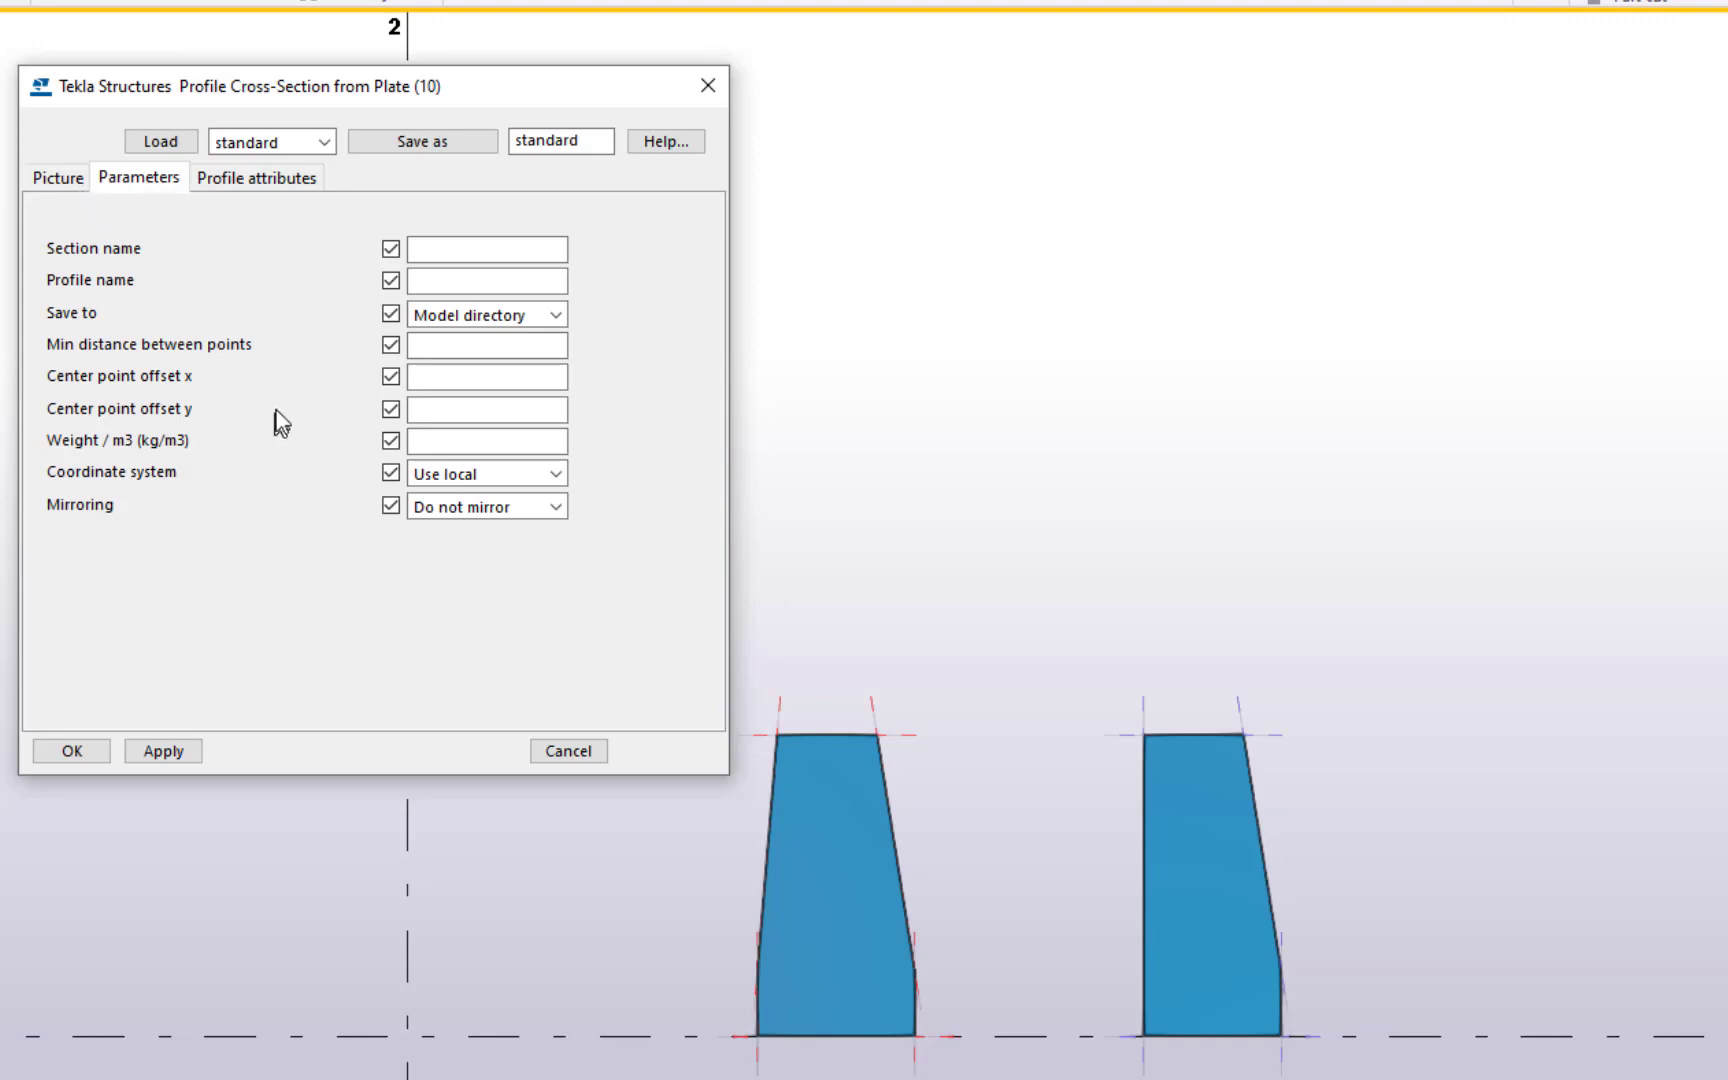
pyautogui.click(503, 250)
pyautogui.write('GR_A')
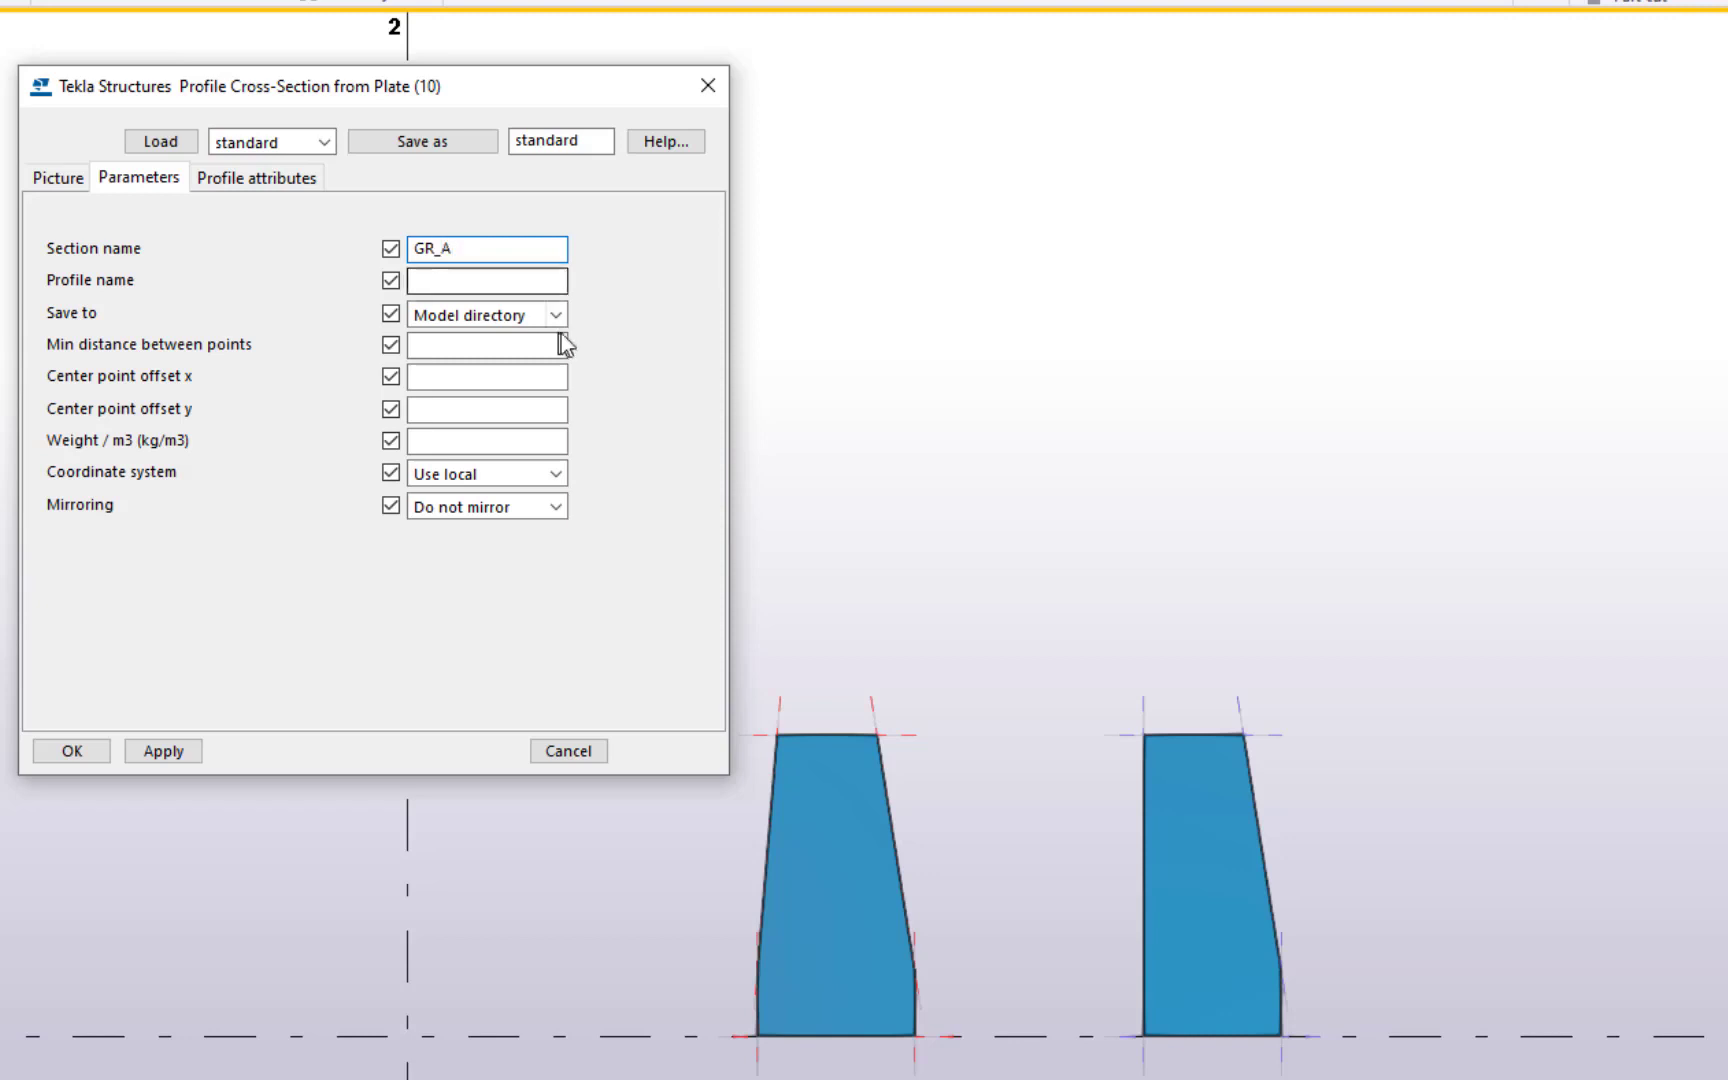
pyautogui.click(497, 282)
pyautogui.write('GR_A')
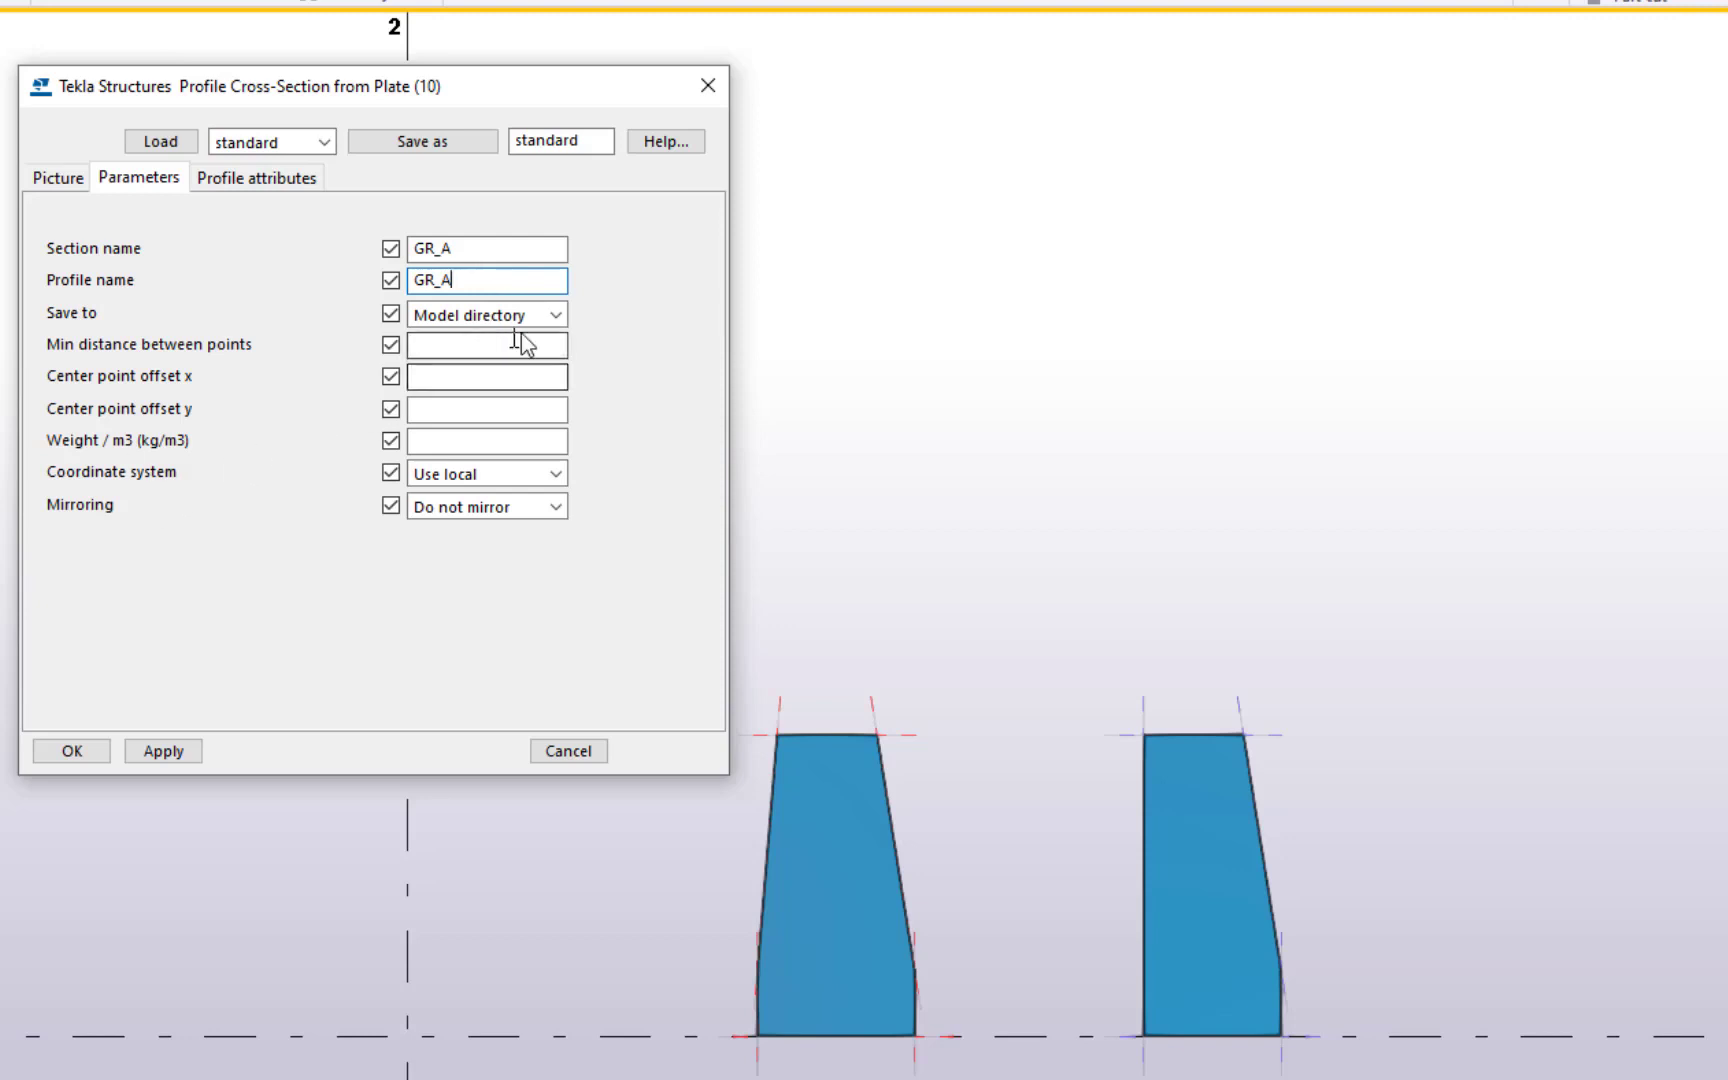
pyautogui.click(554, 316)
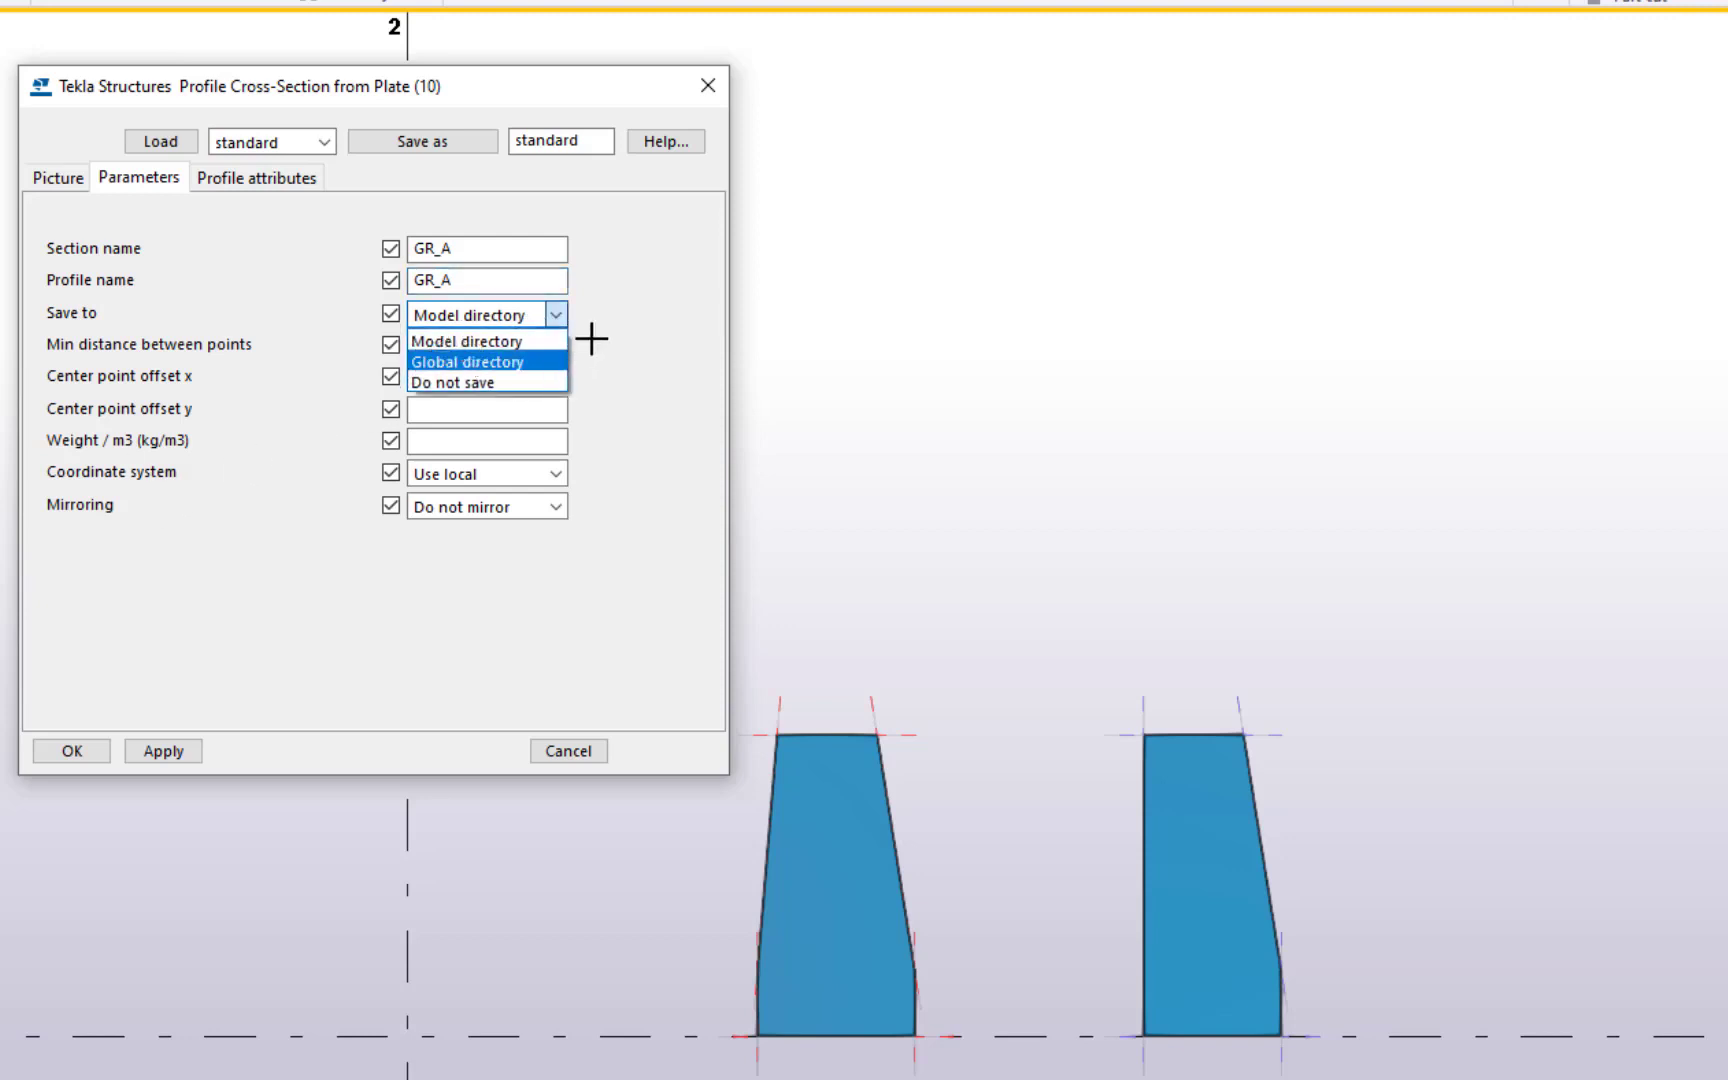
pyautogui.click(638, 341)
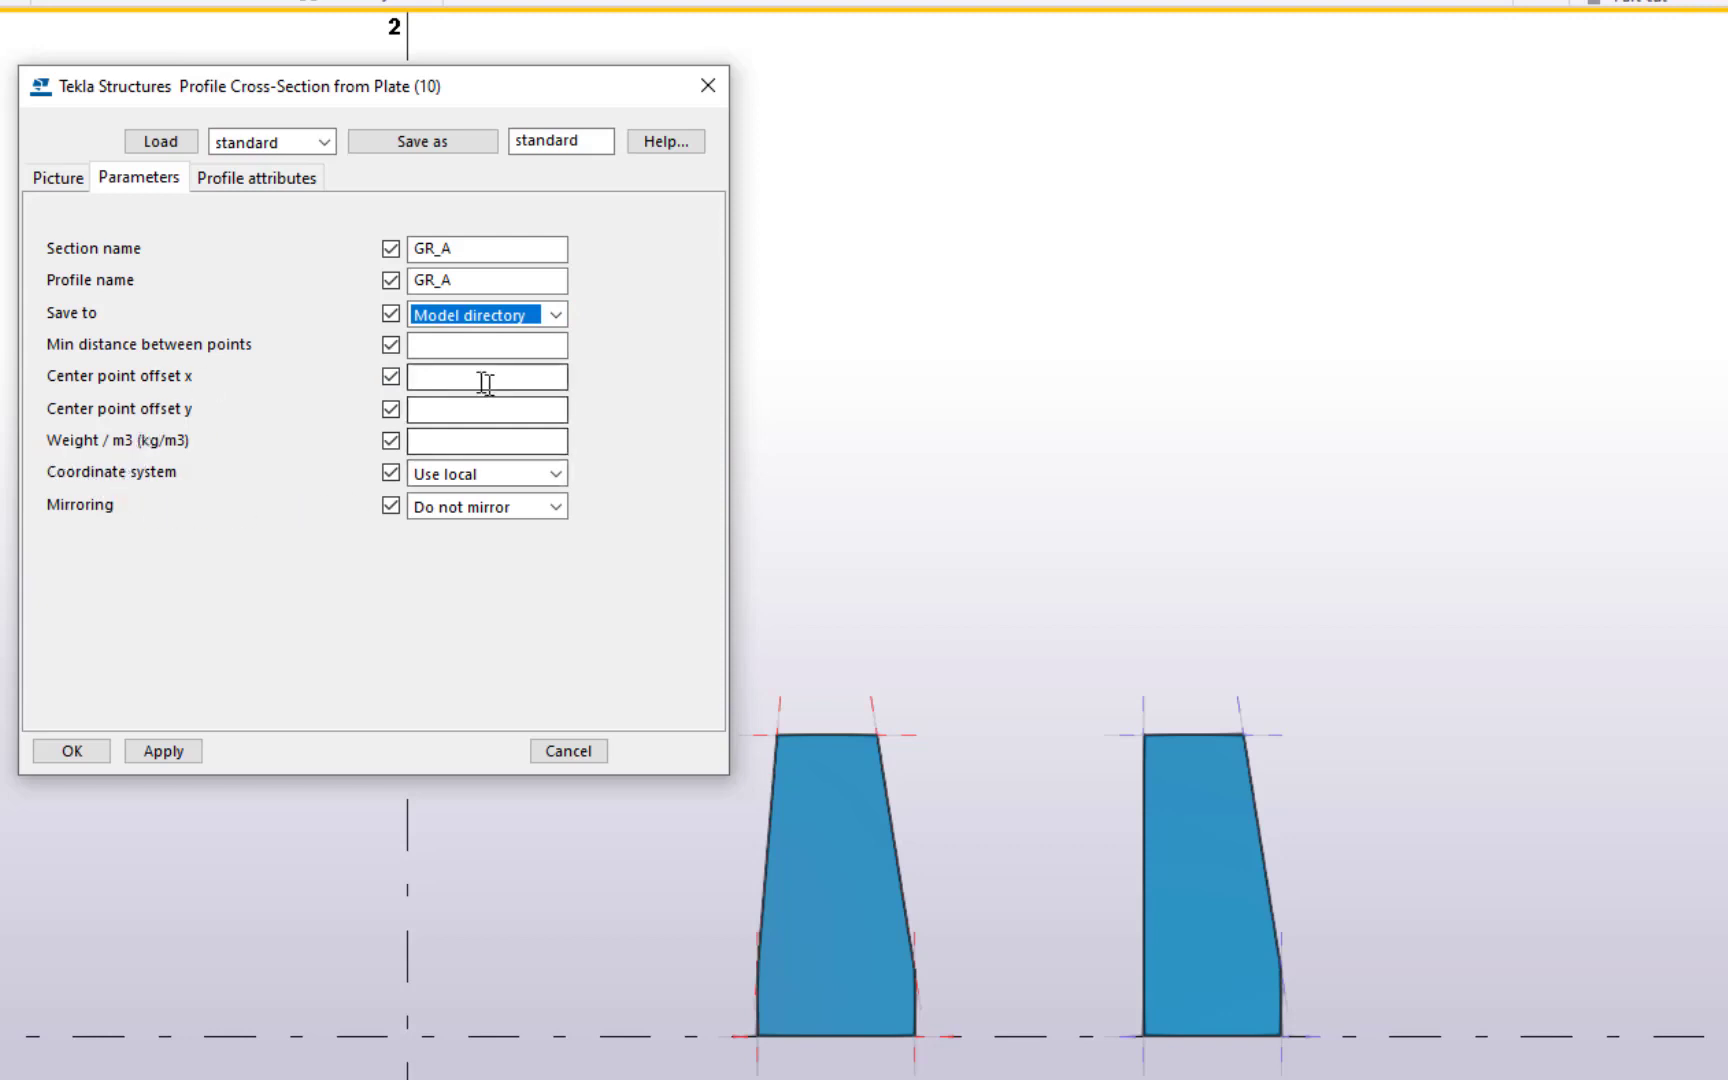
# - Set the profile type to the undefined "?" option and apply the cross-section settings
pyautogui.click(288, 186)
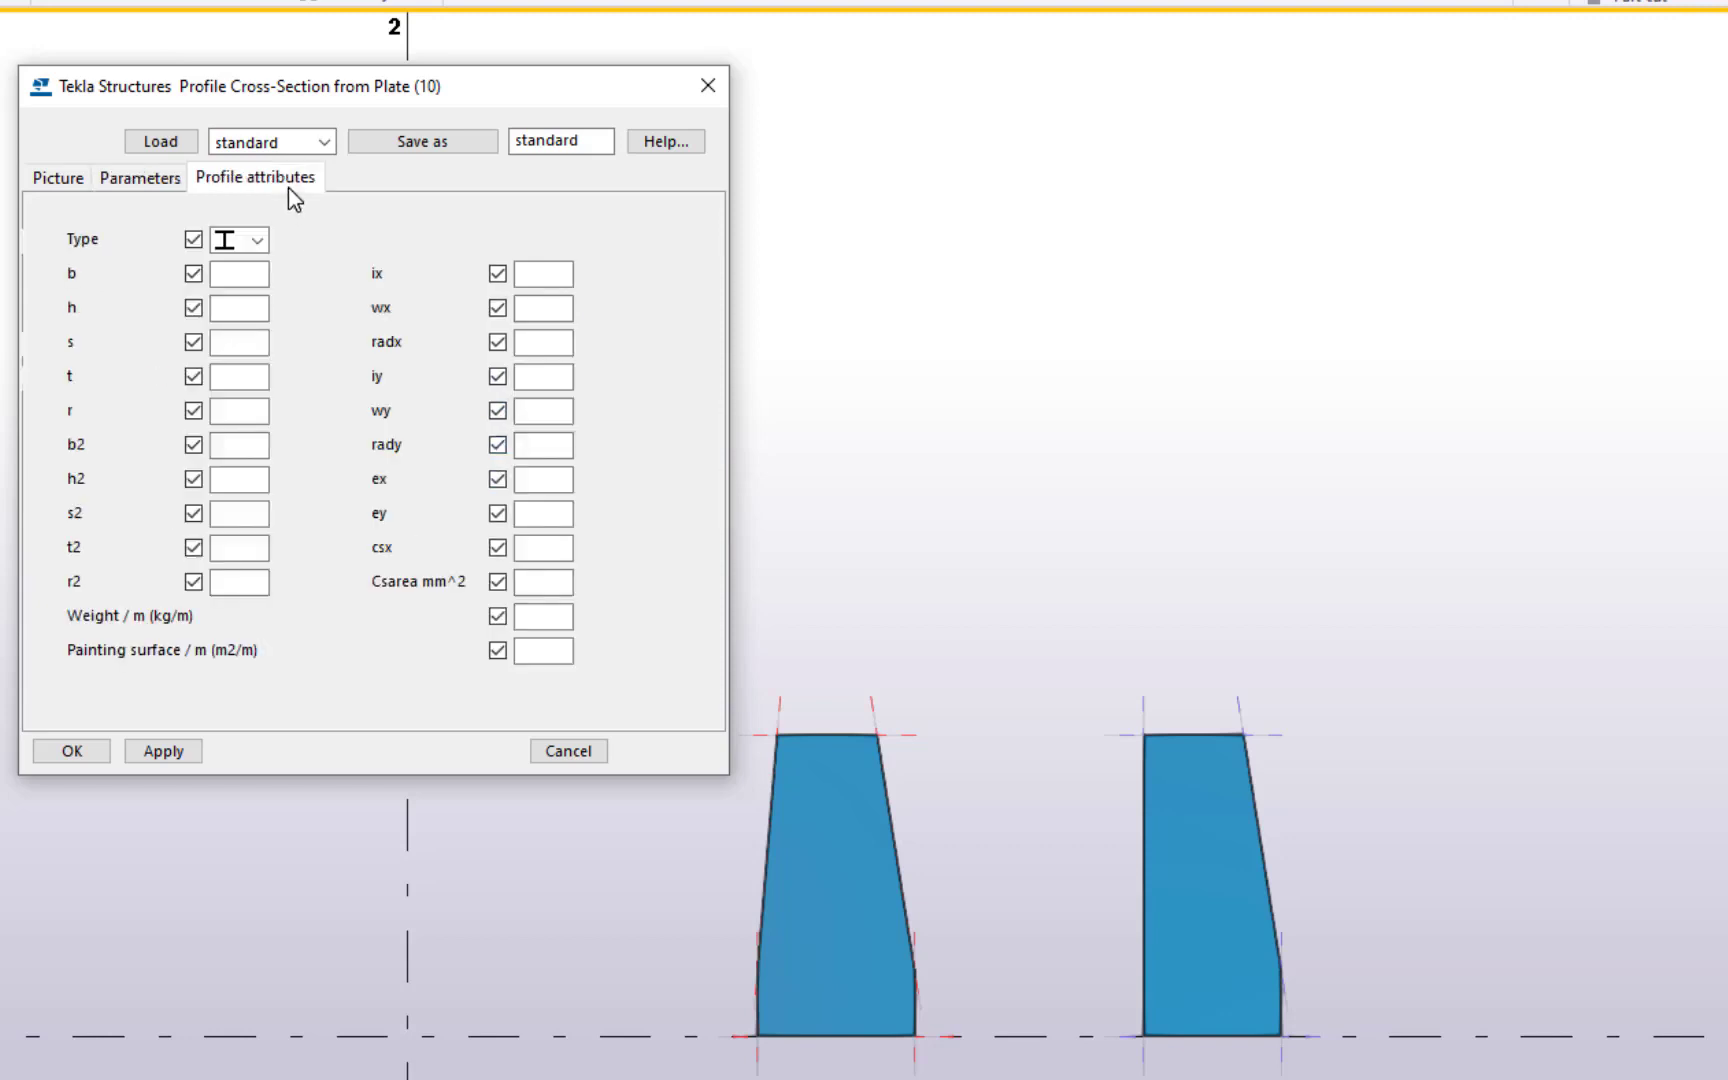
pyautogui.click(240, 249)
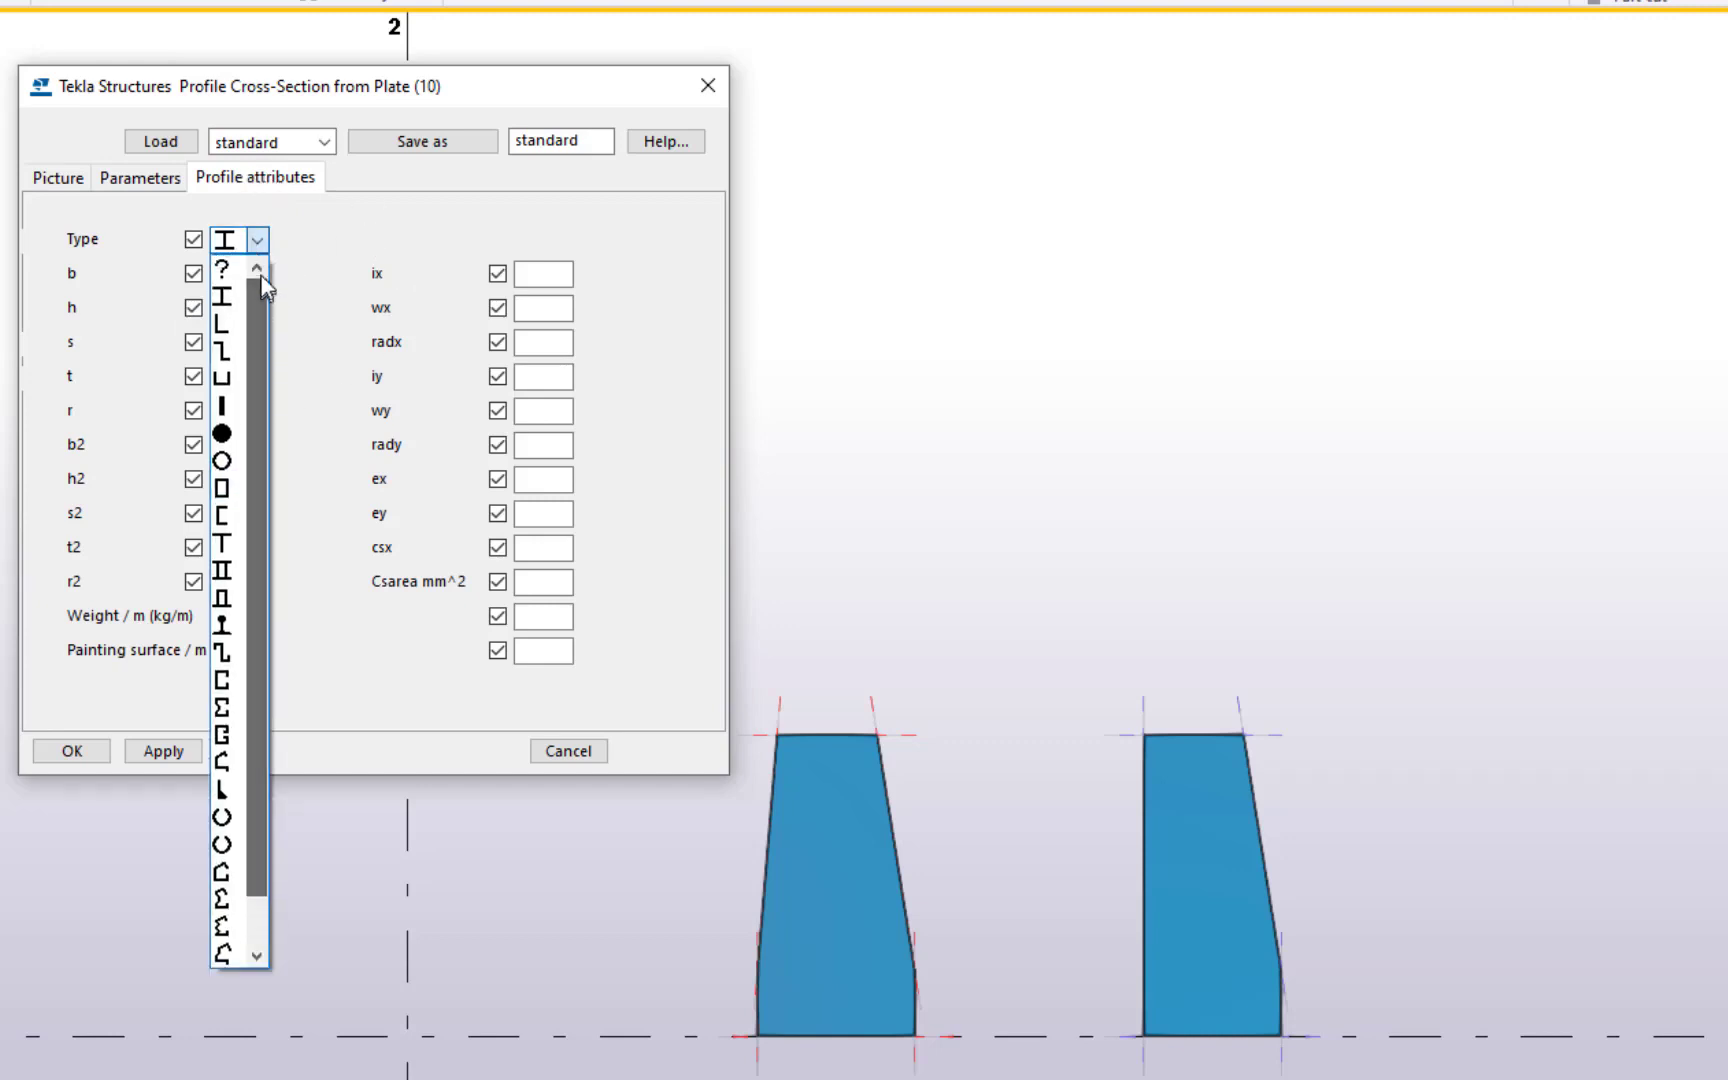
pyautogui.click(224, 270)
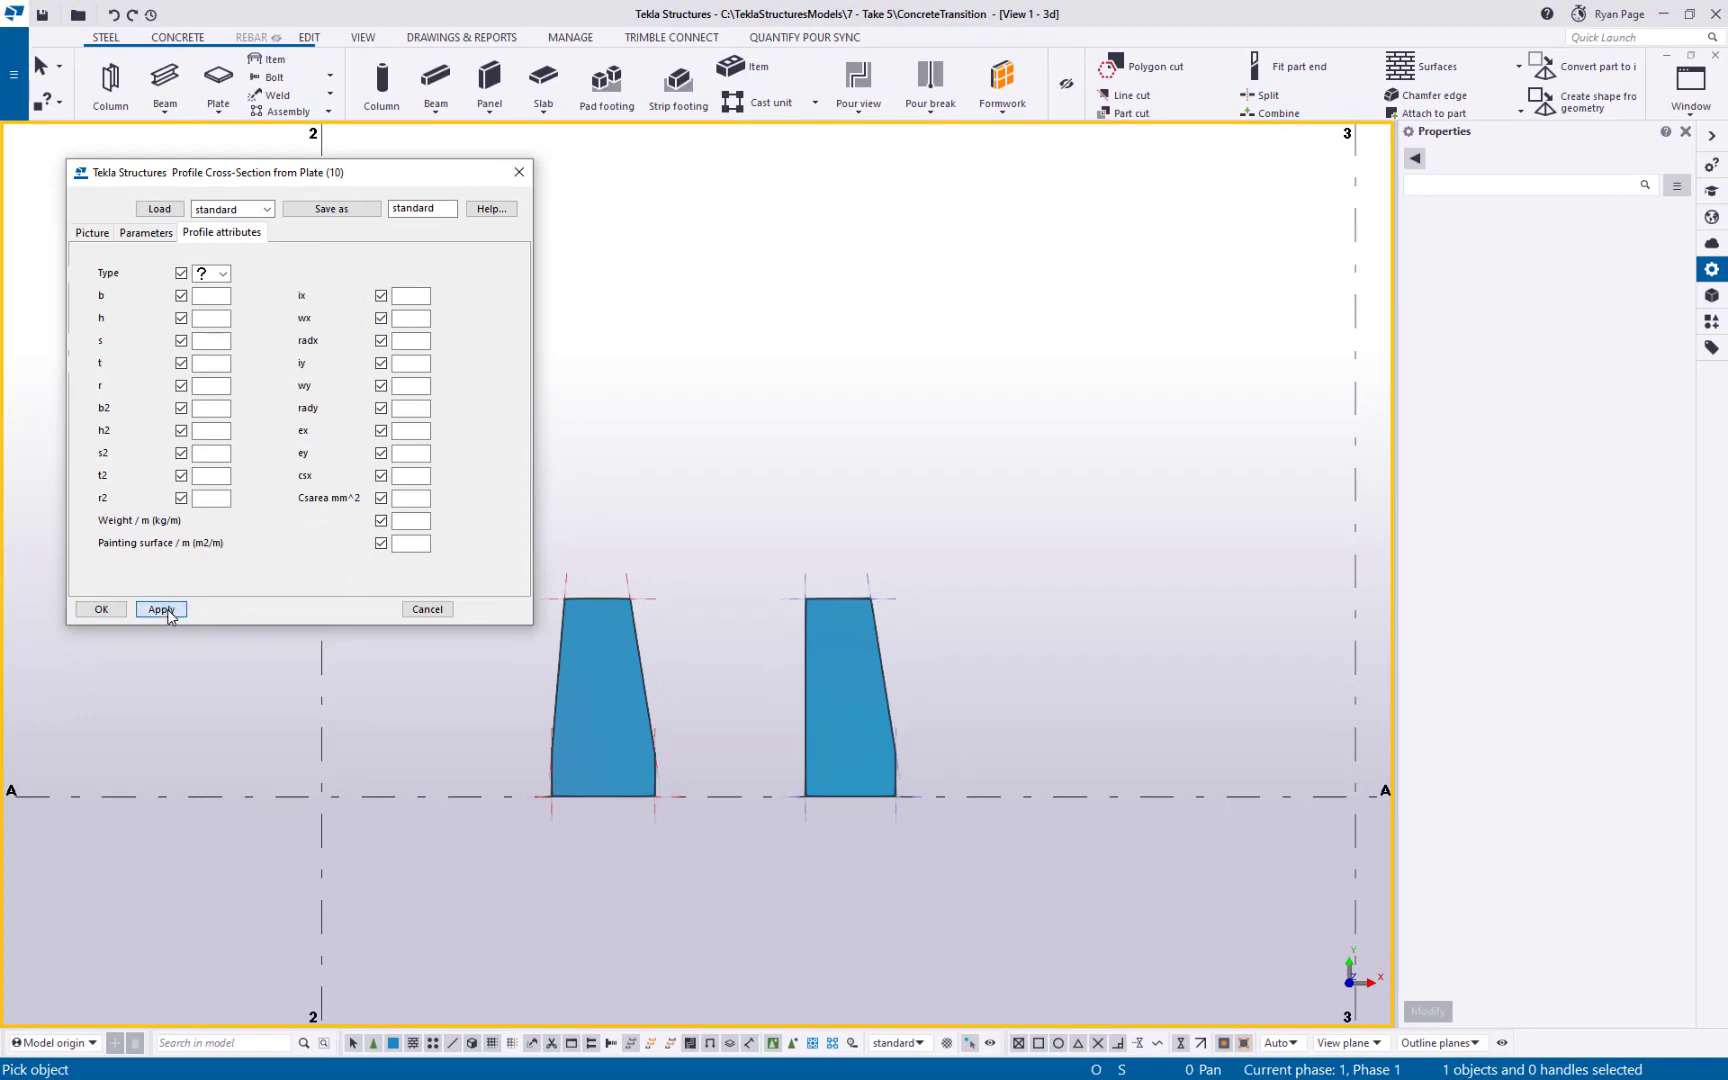
# - Create the GR_A profile cross section from the plate on the red outline and end the command
pyautogui.click(146, 234)
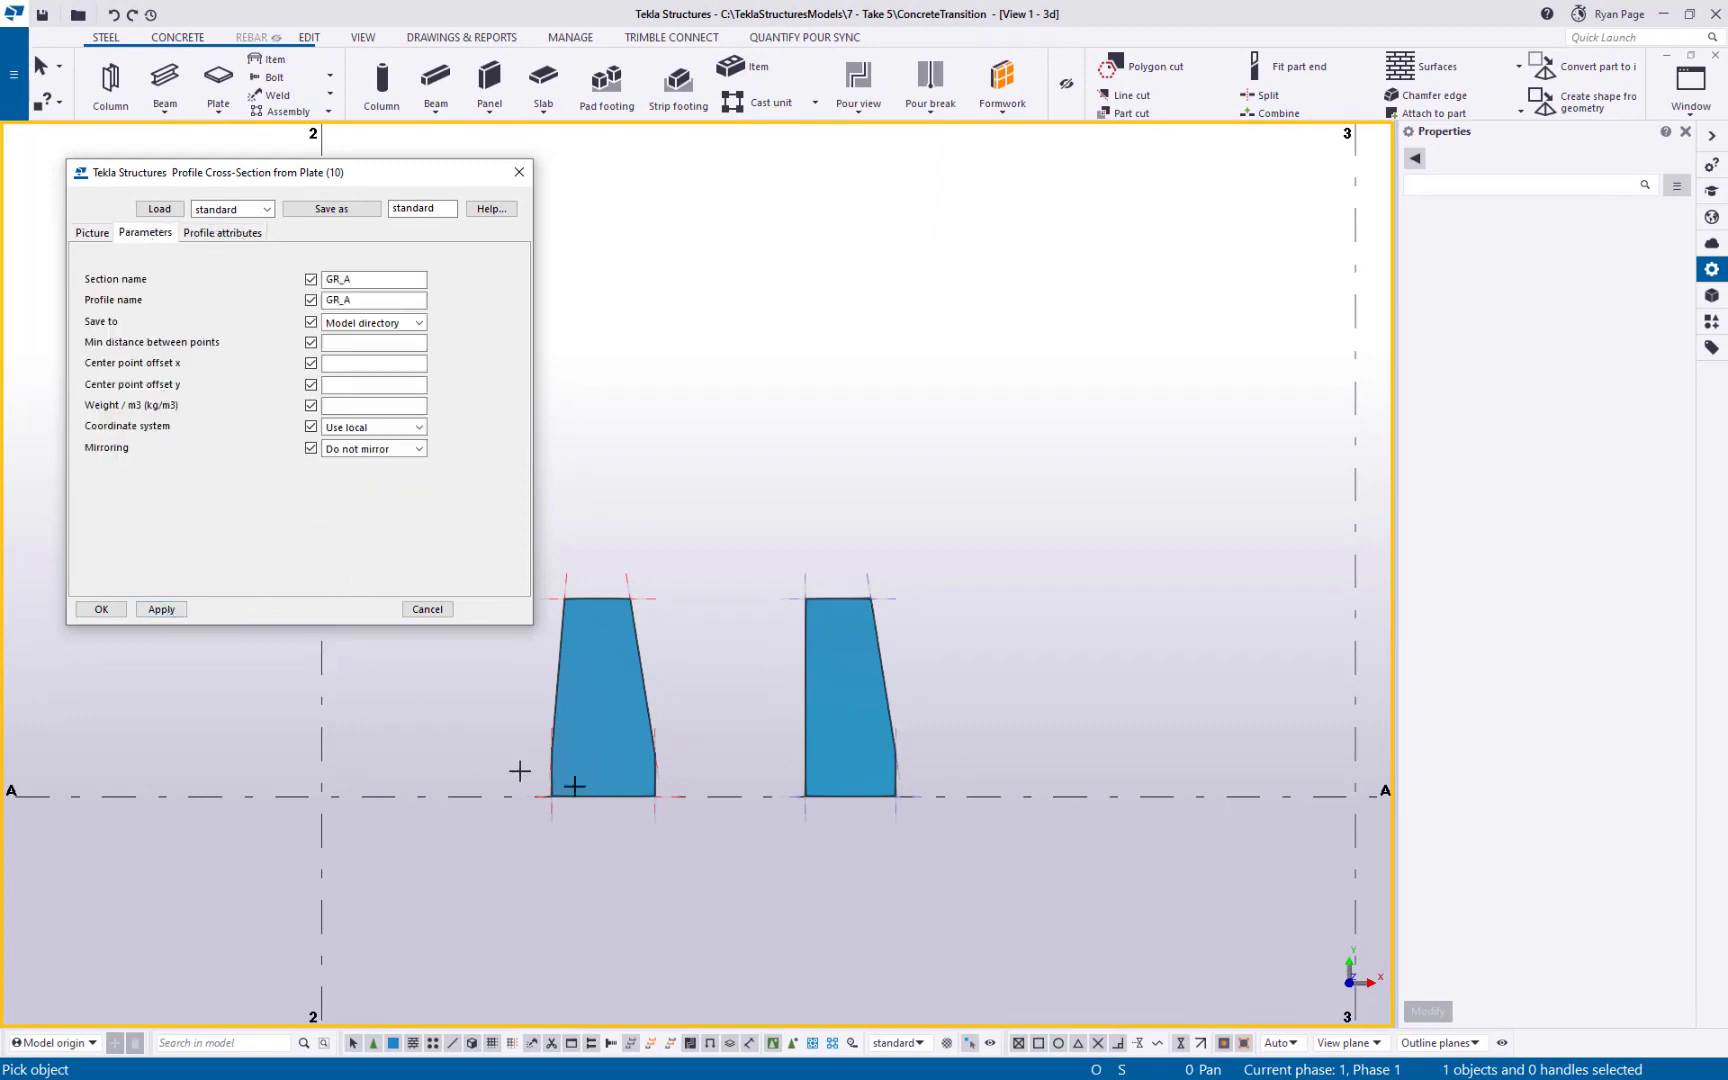
pyautogui.click(587, 722)
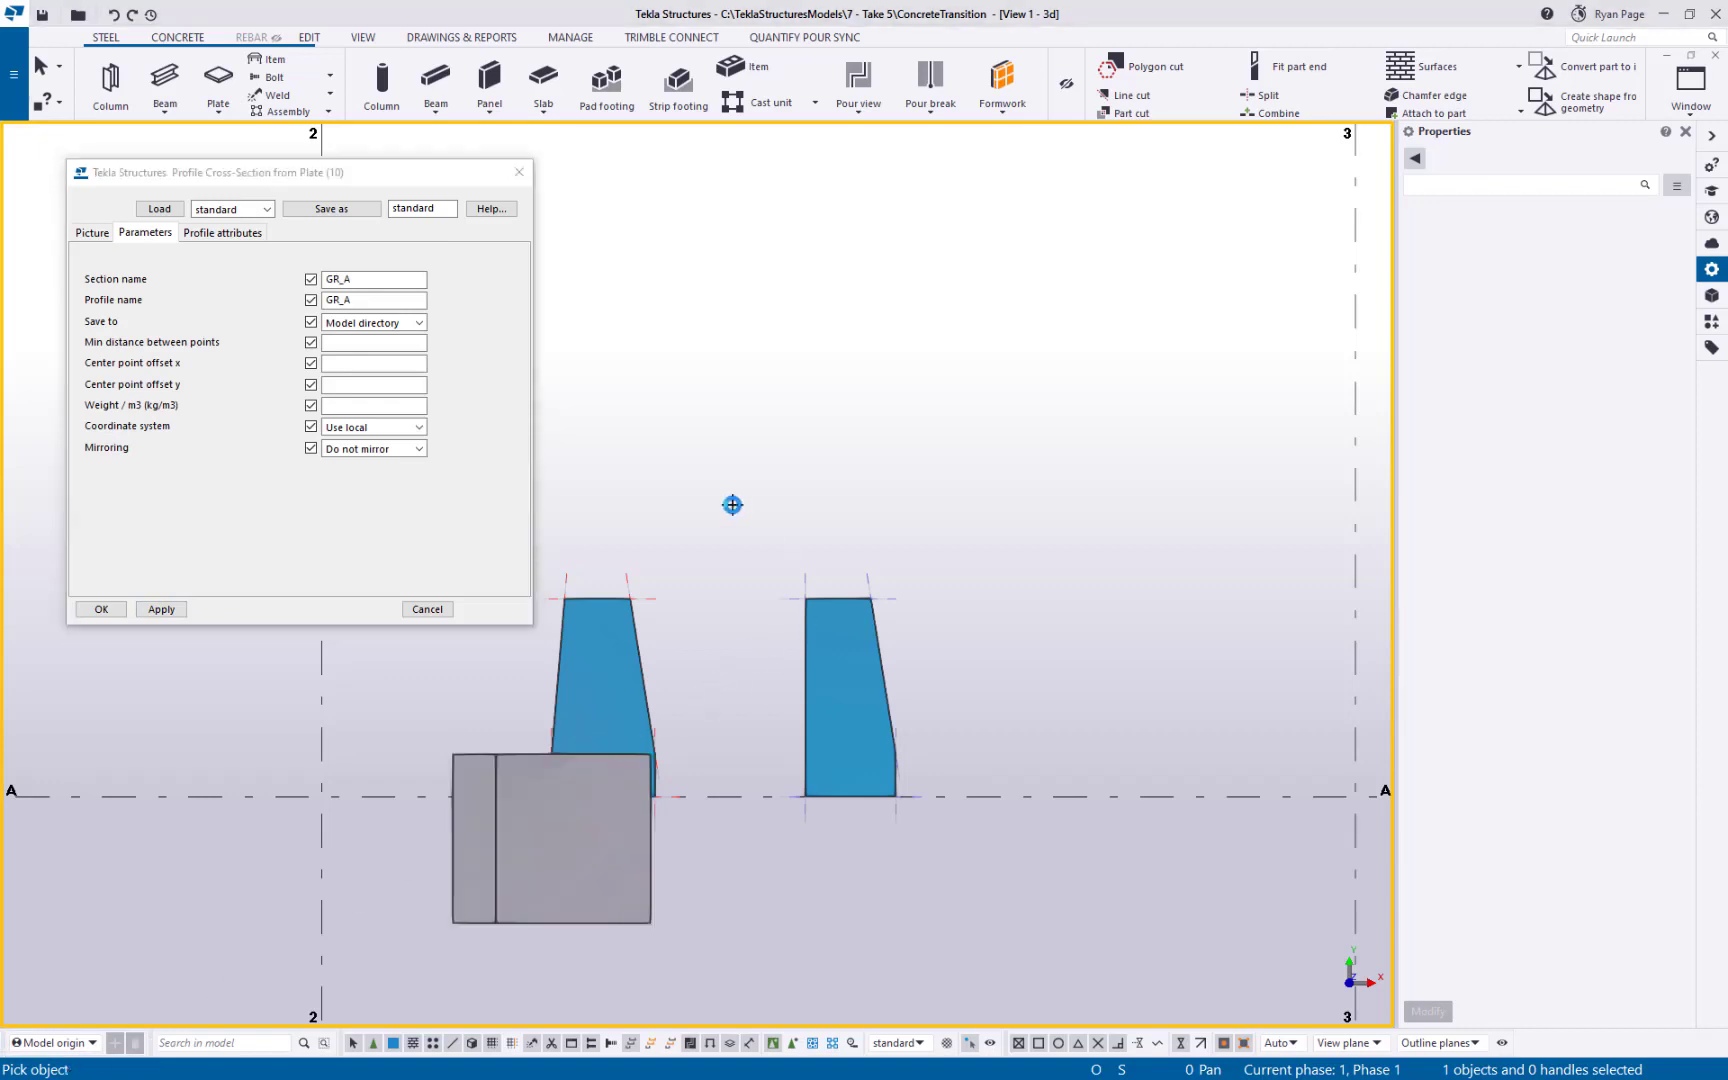
pyautogui.scroll(-2, 725, 671)
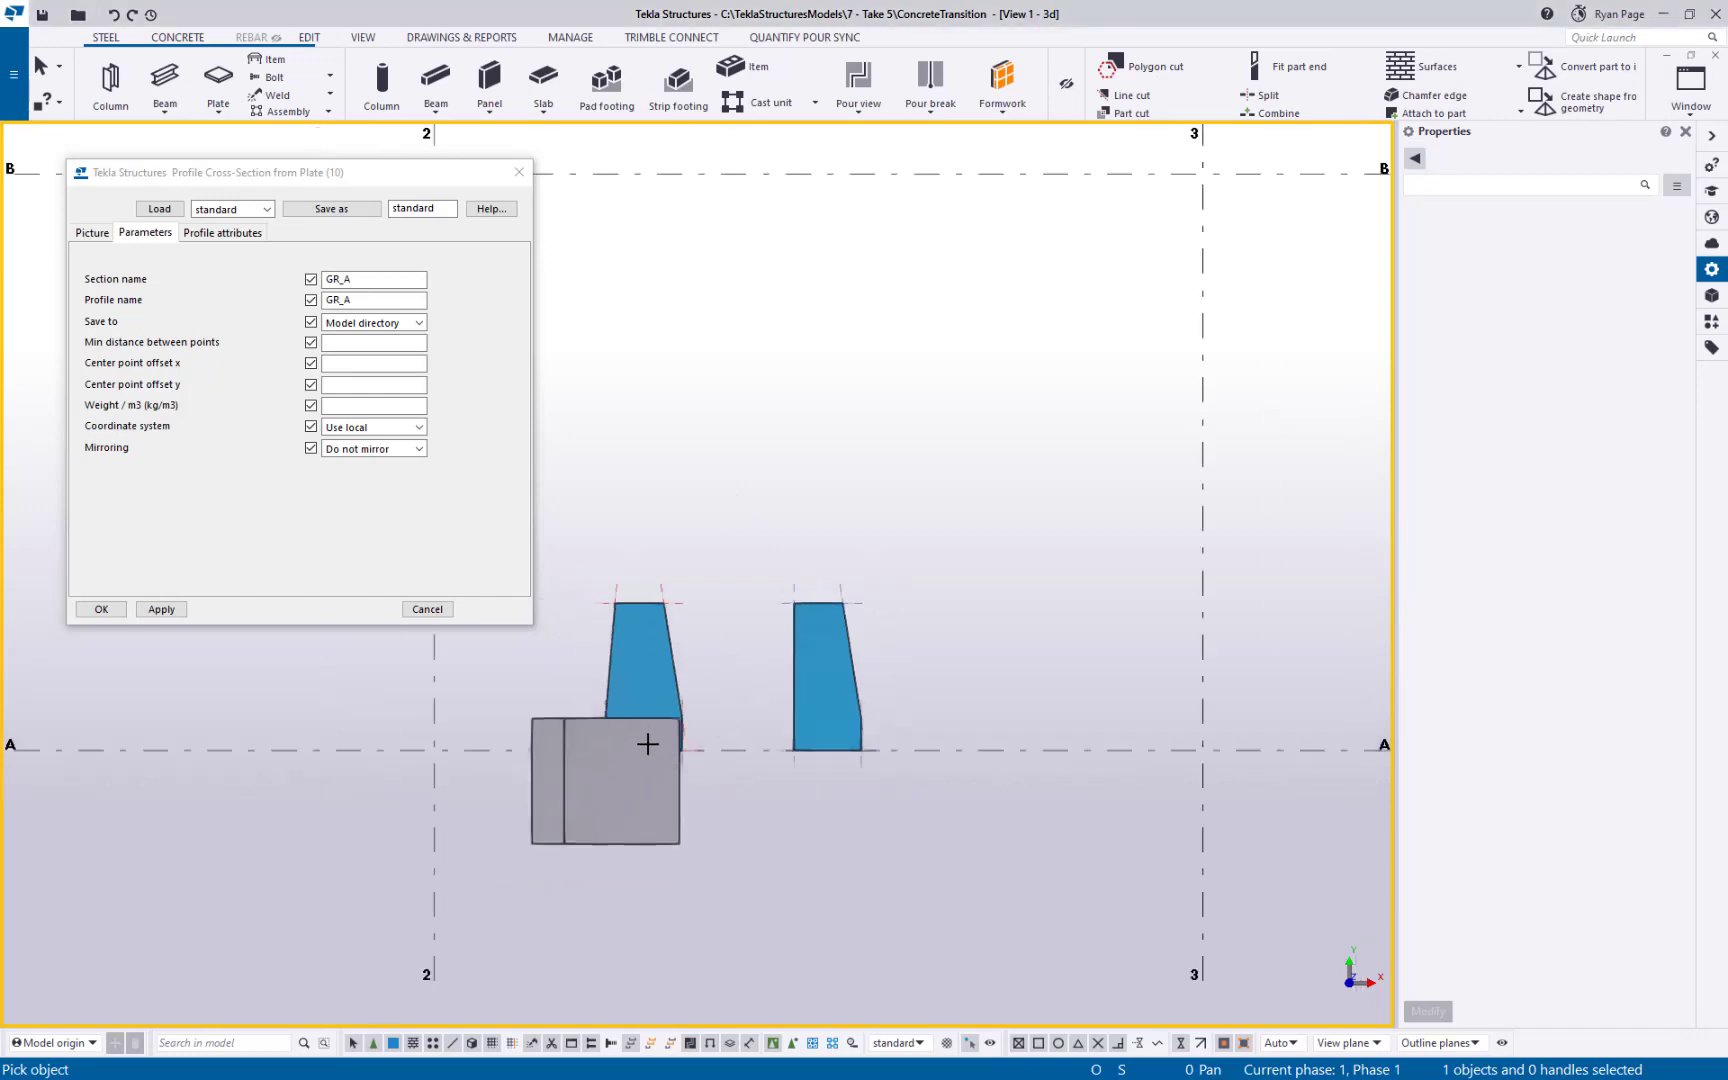
pyautogui.keyDown('ctrl'); pyautogui.moveTo(648, 744); pyautogui.dragTo(713, 430, button='middle'); pyautogui.keyUp('ctrl')
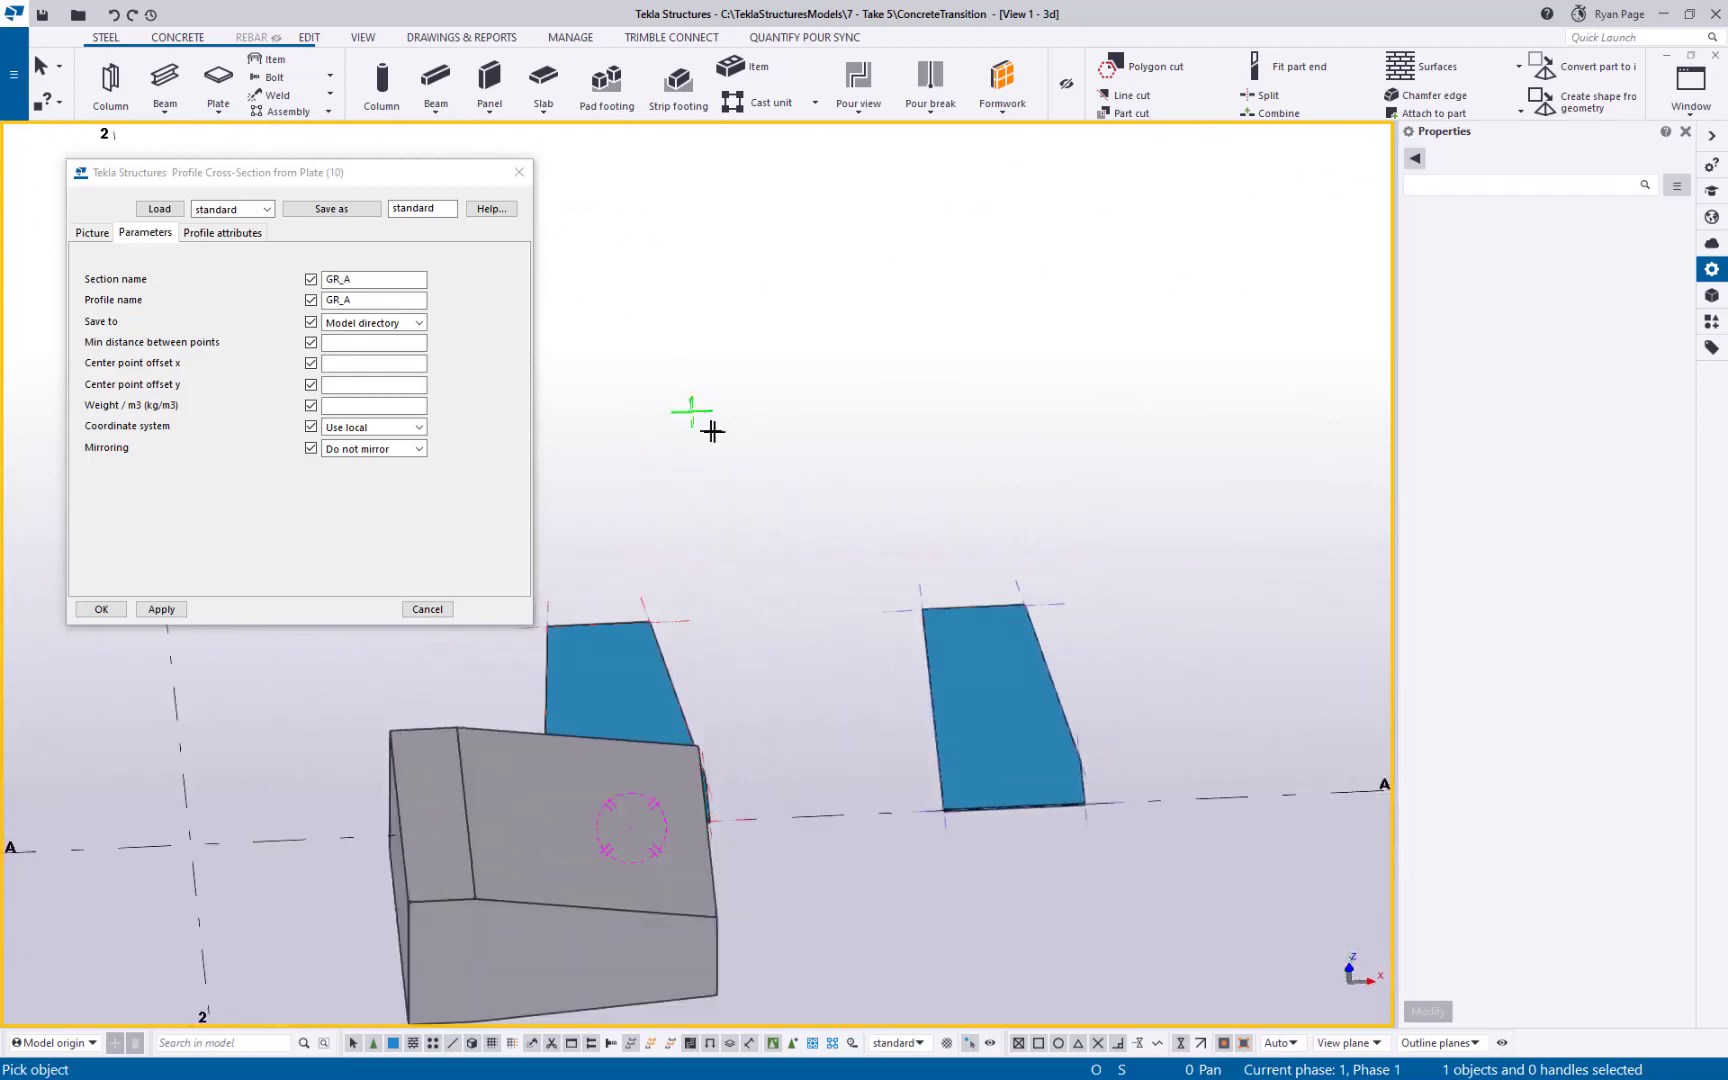
pyautogui.rightClick(800, 425)
pyautogui.click(805, 438)
# - Check the profile name of the beam generated from the red outline's plate
pyautogui.scroll(-3, 755, 535)
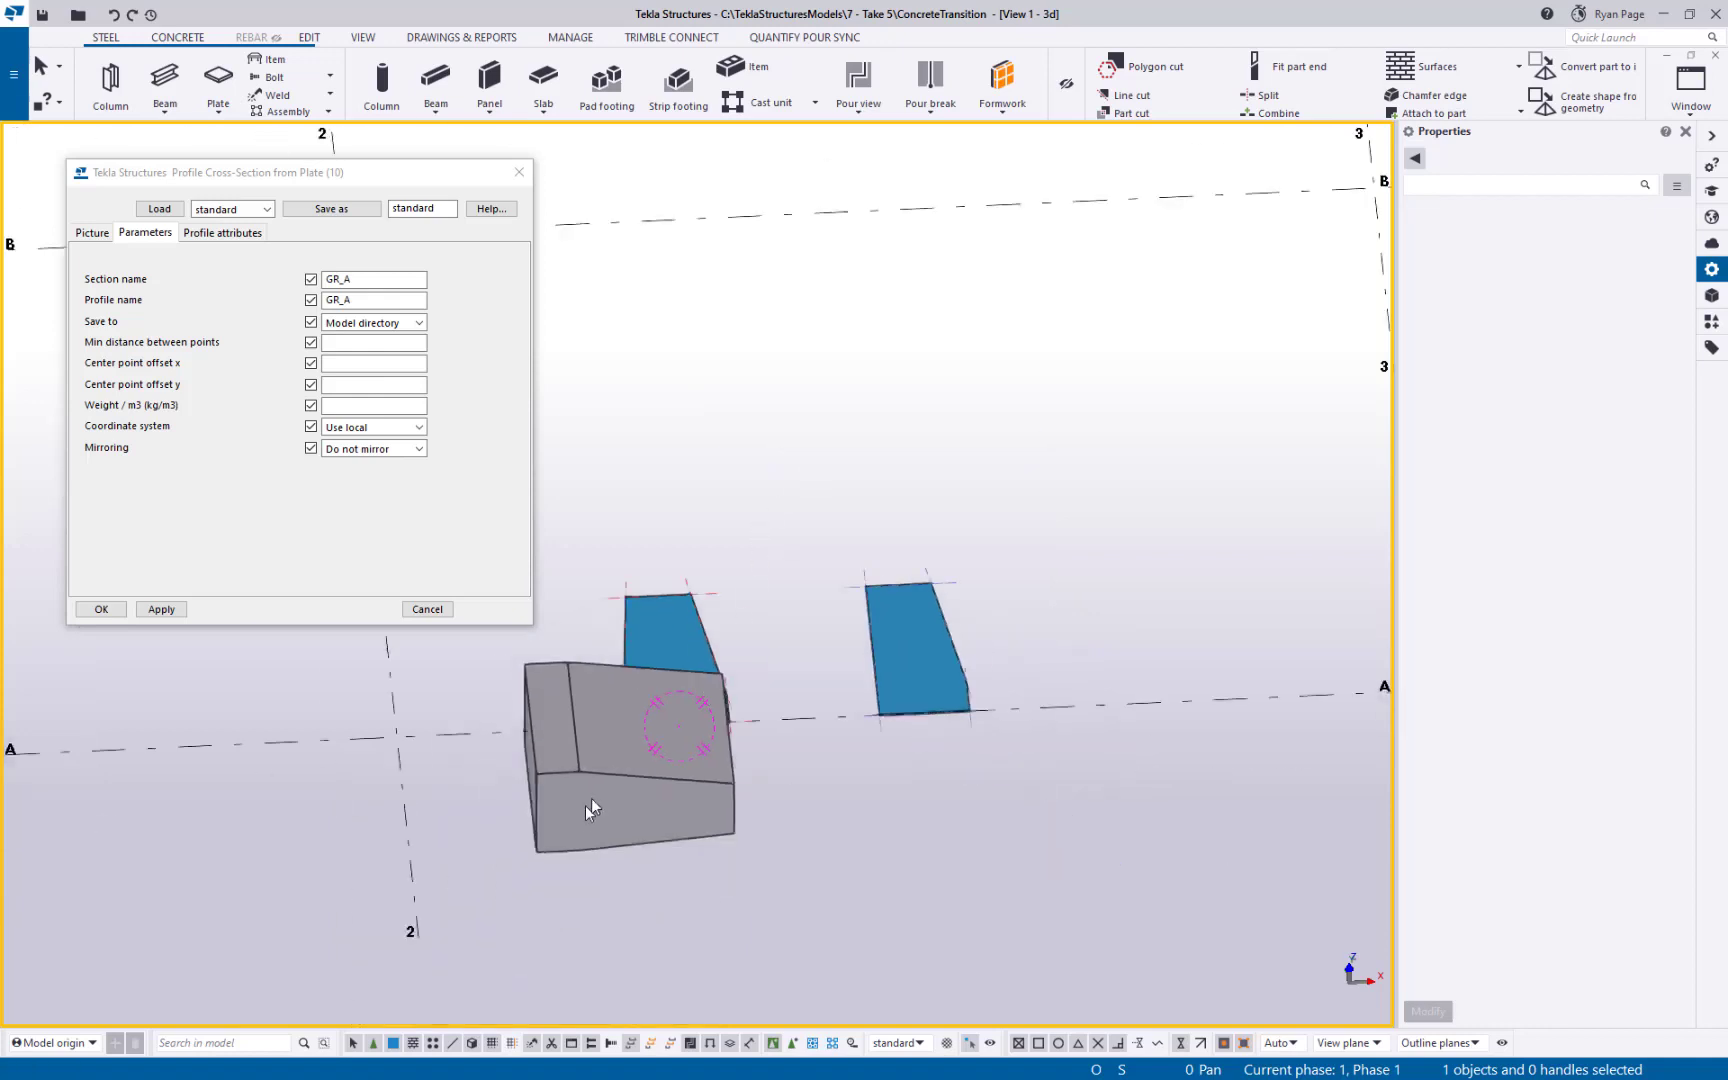
pyautogui.click(596, 805)
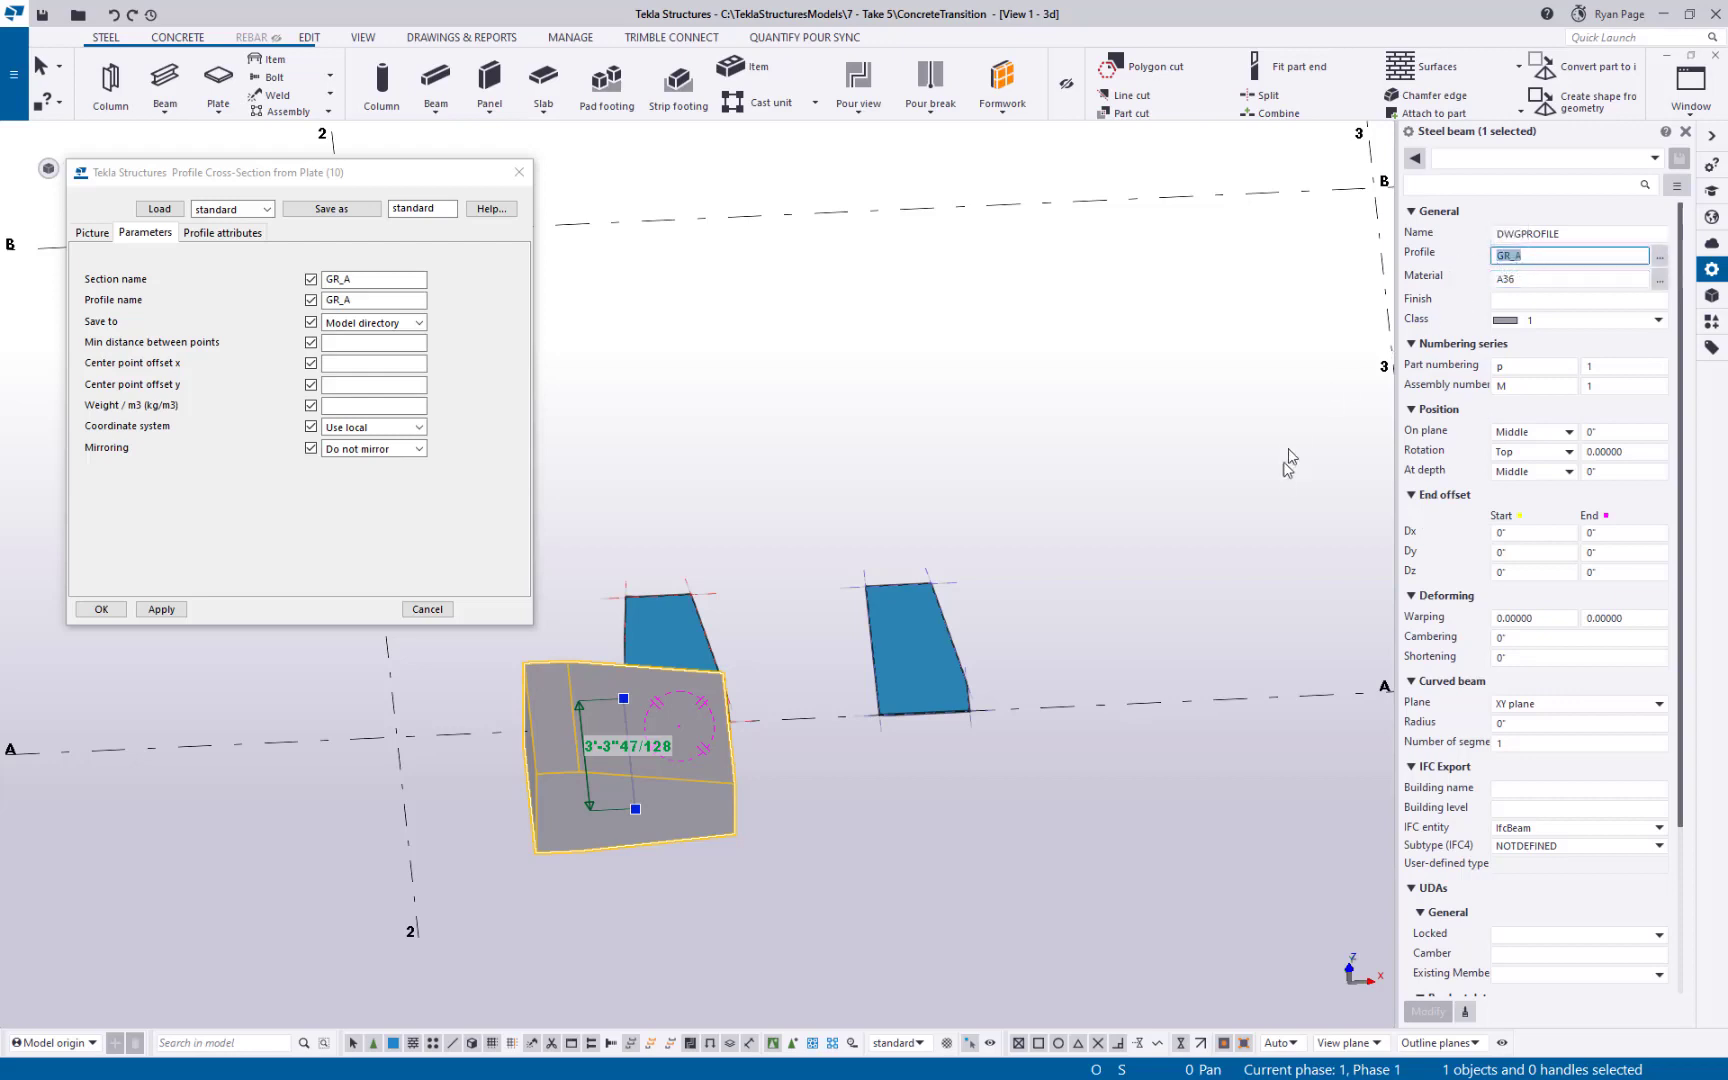
pyautogui.click(1278, 485)
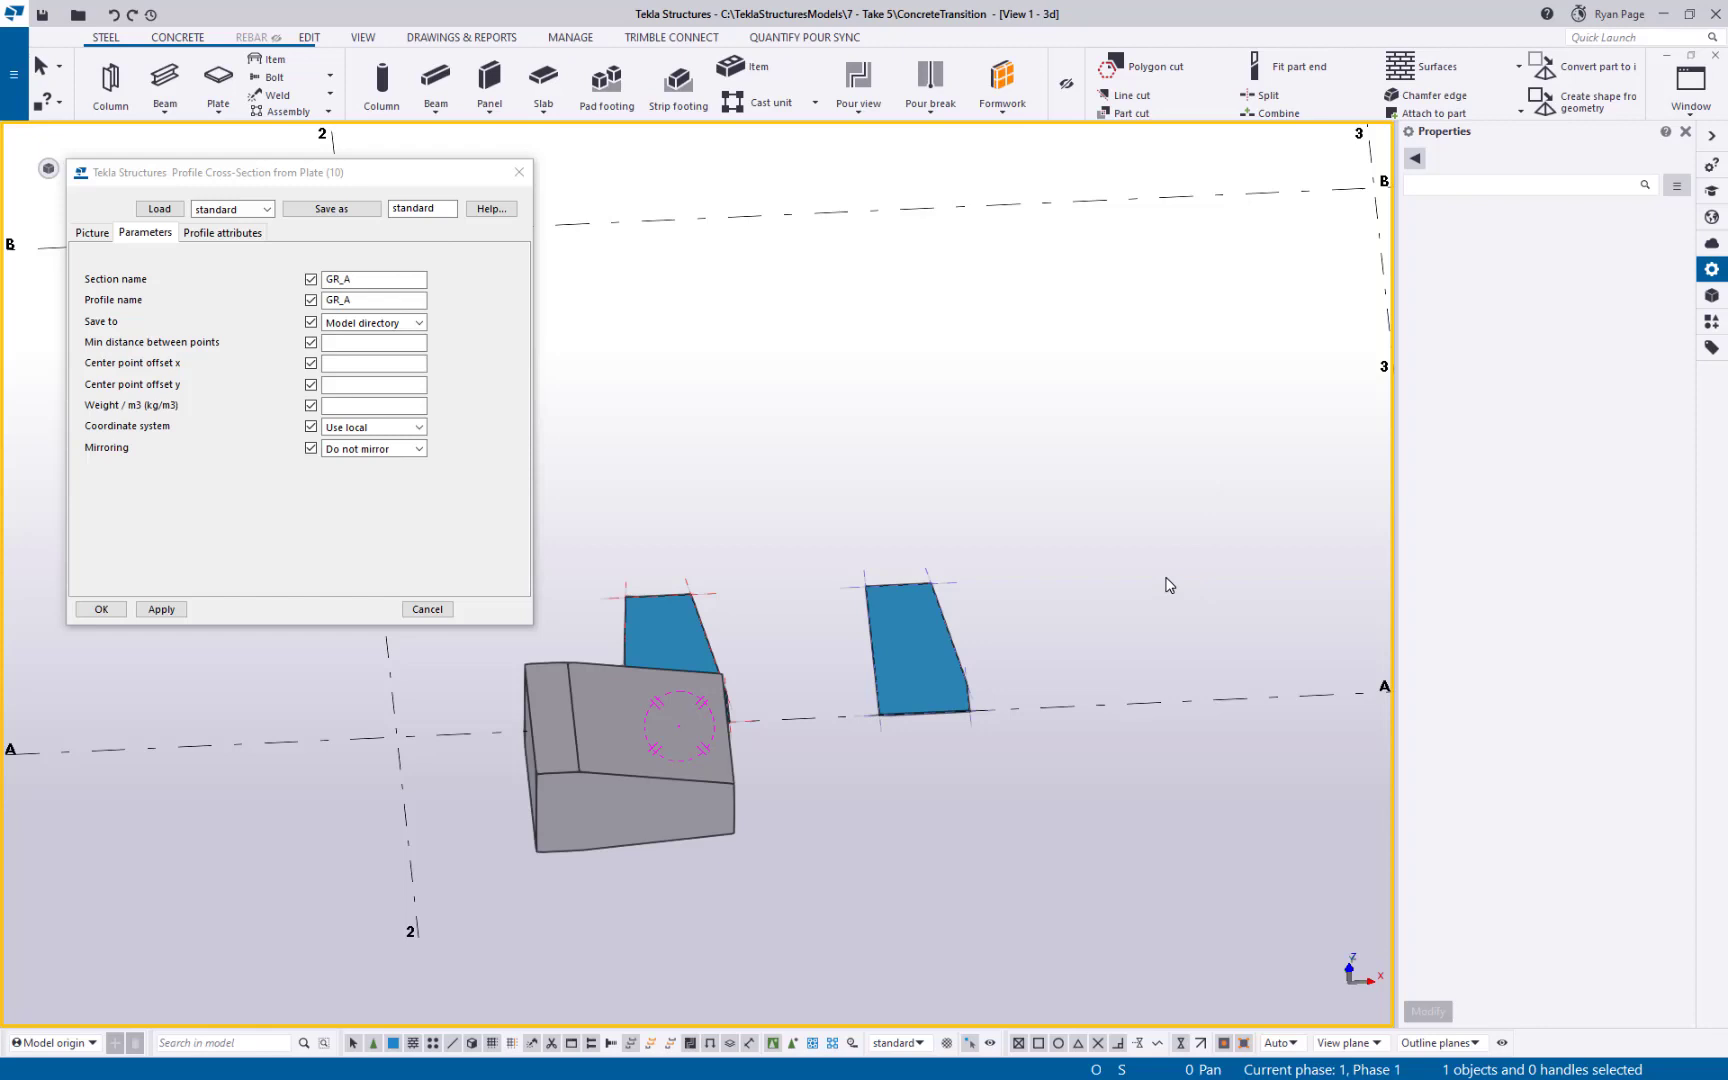
# - Return to the plan view and change both the section name and profile name to GR_B
pyautogui.hotkey('ctrl', 'p')
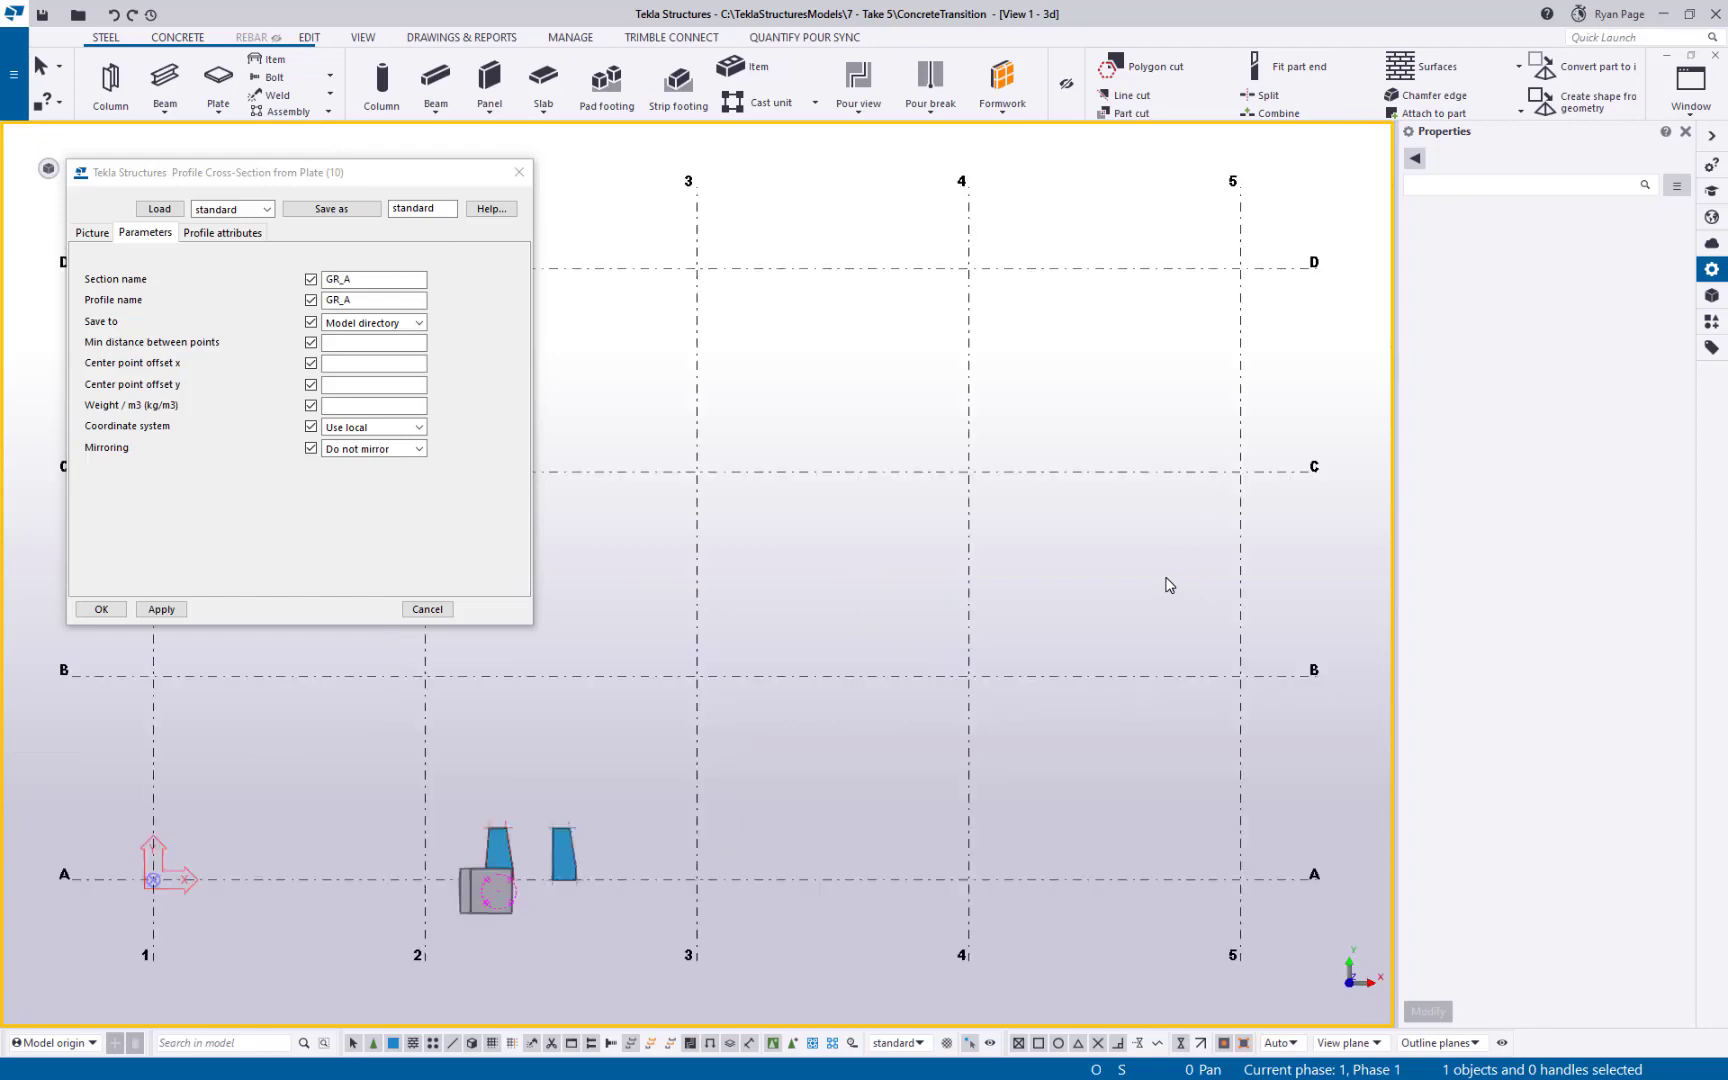
pyautogui.scroll(6, 694, 810)
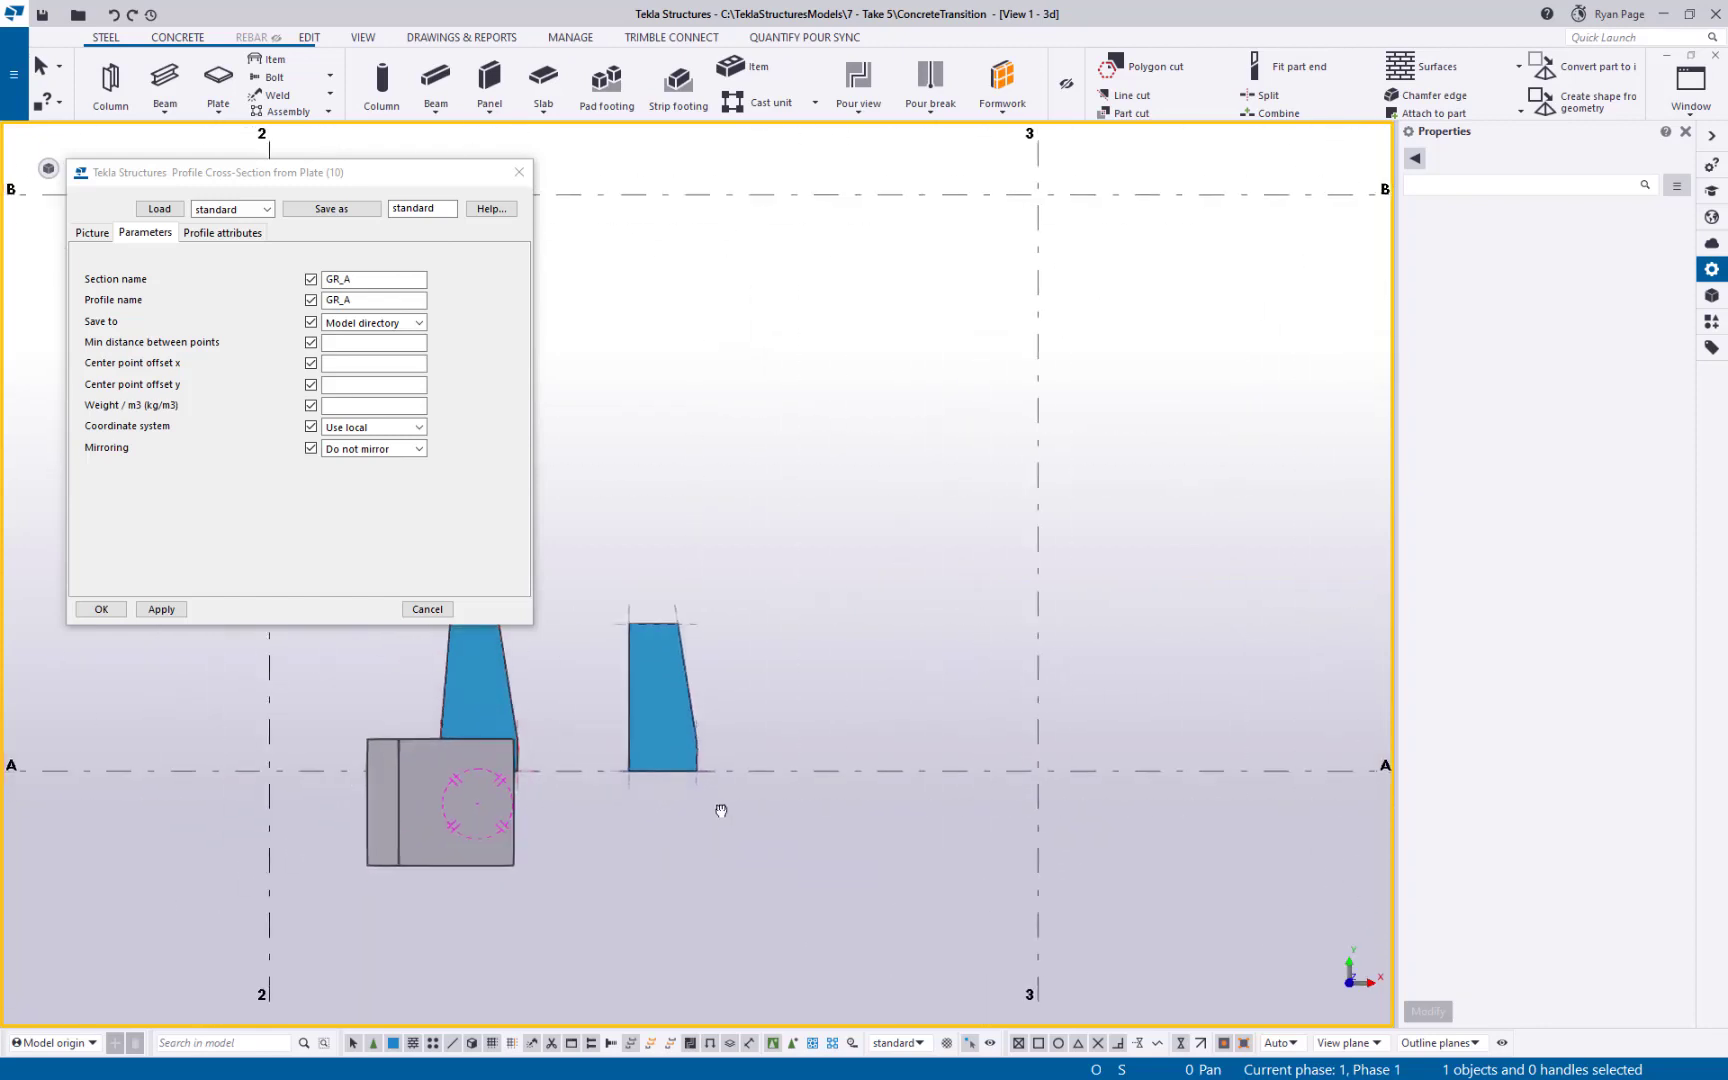
pyautogui.moveTo(344, 281); pyautogui.dragTo(354, 281)
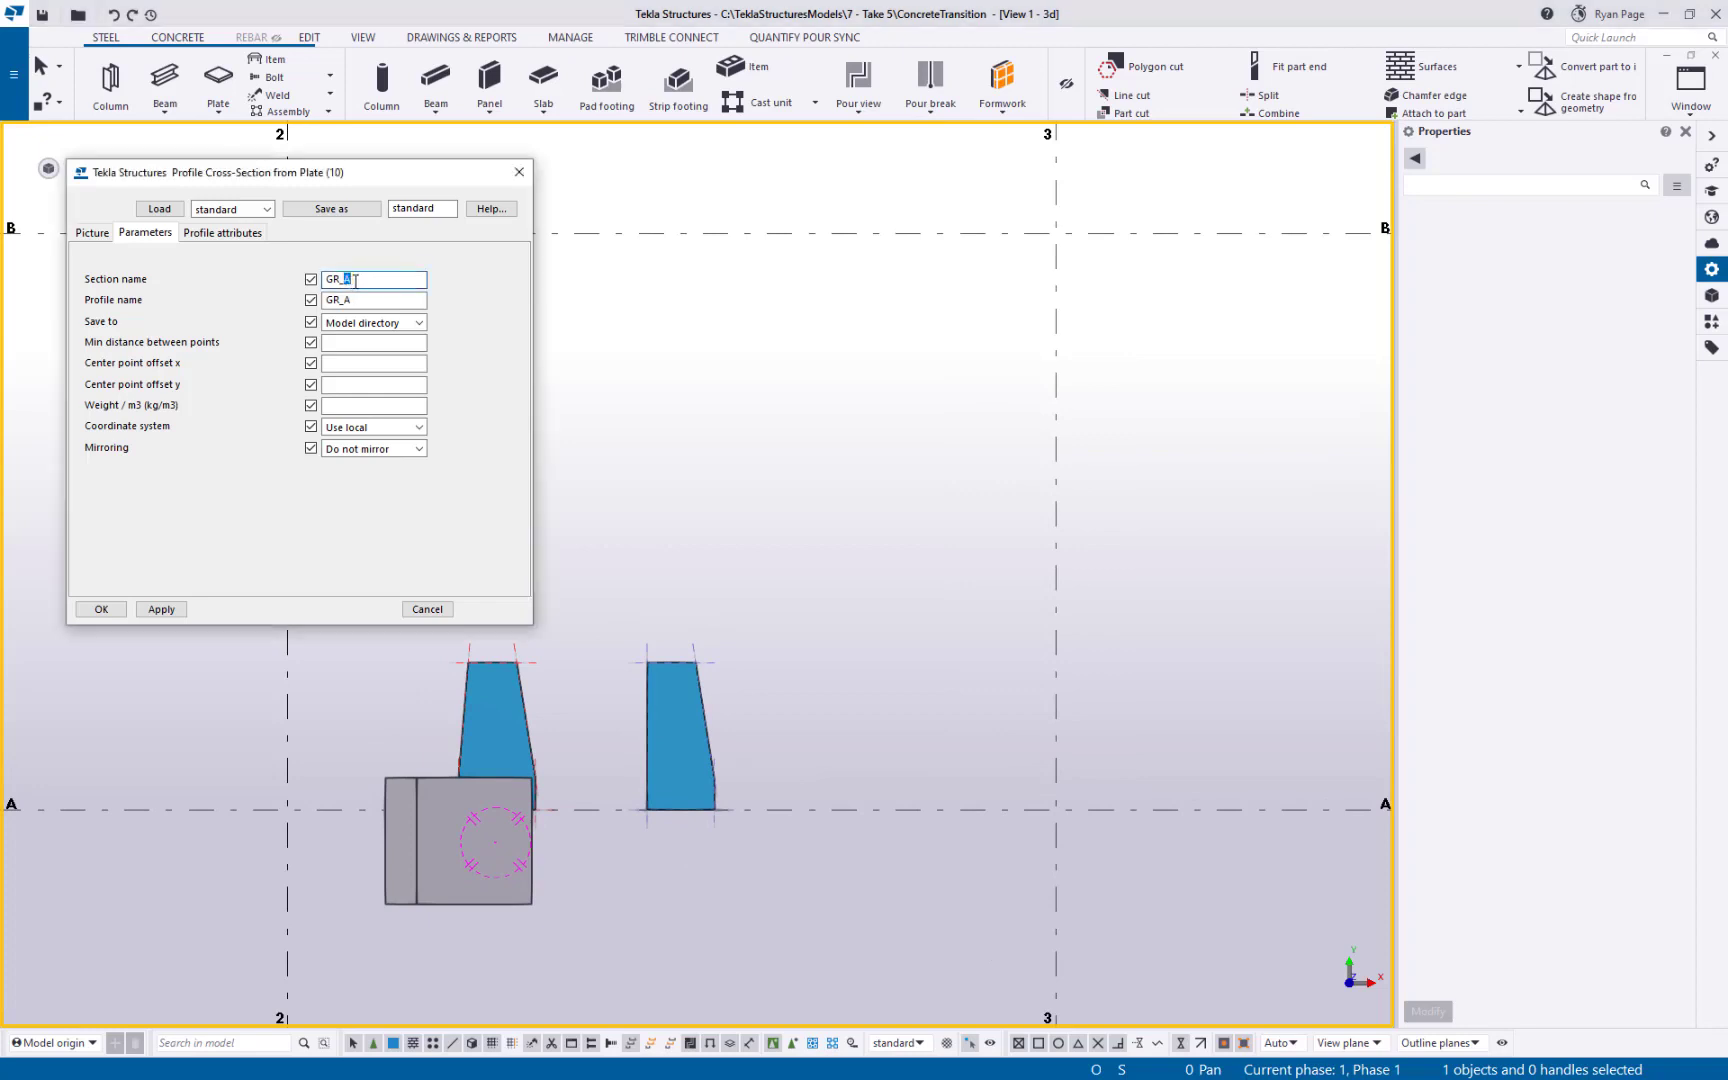
pyautogui.write('BB')
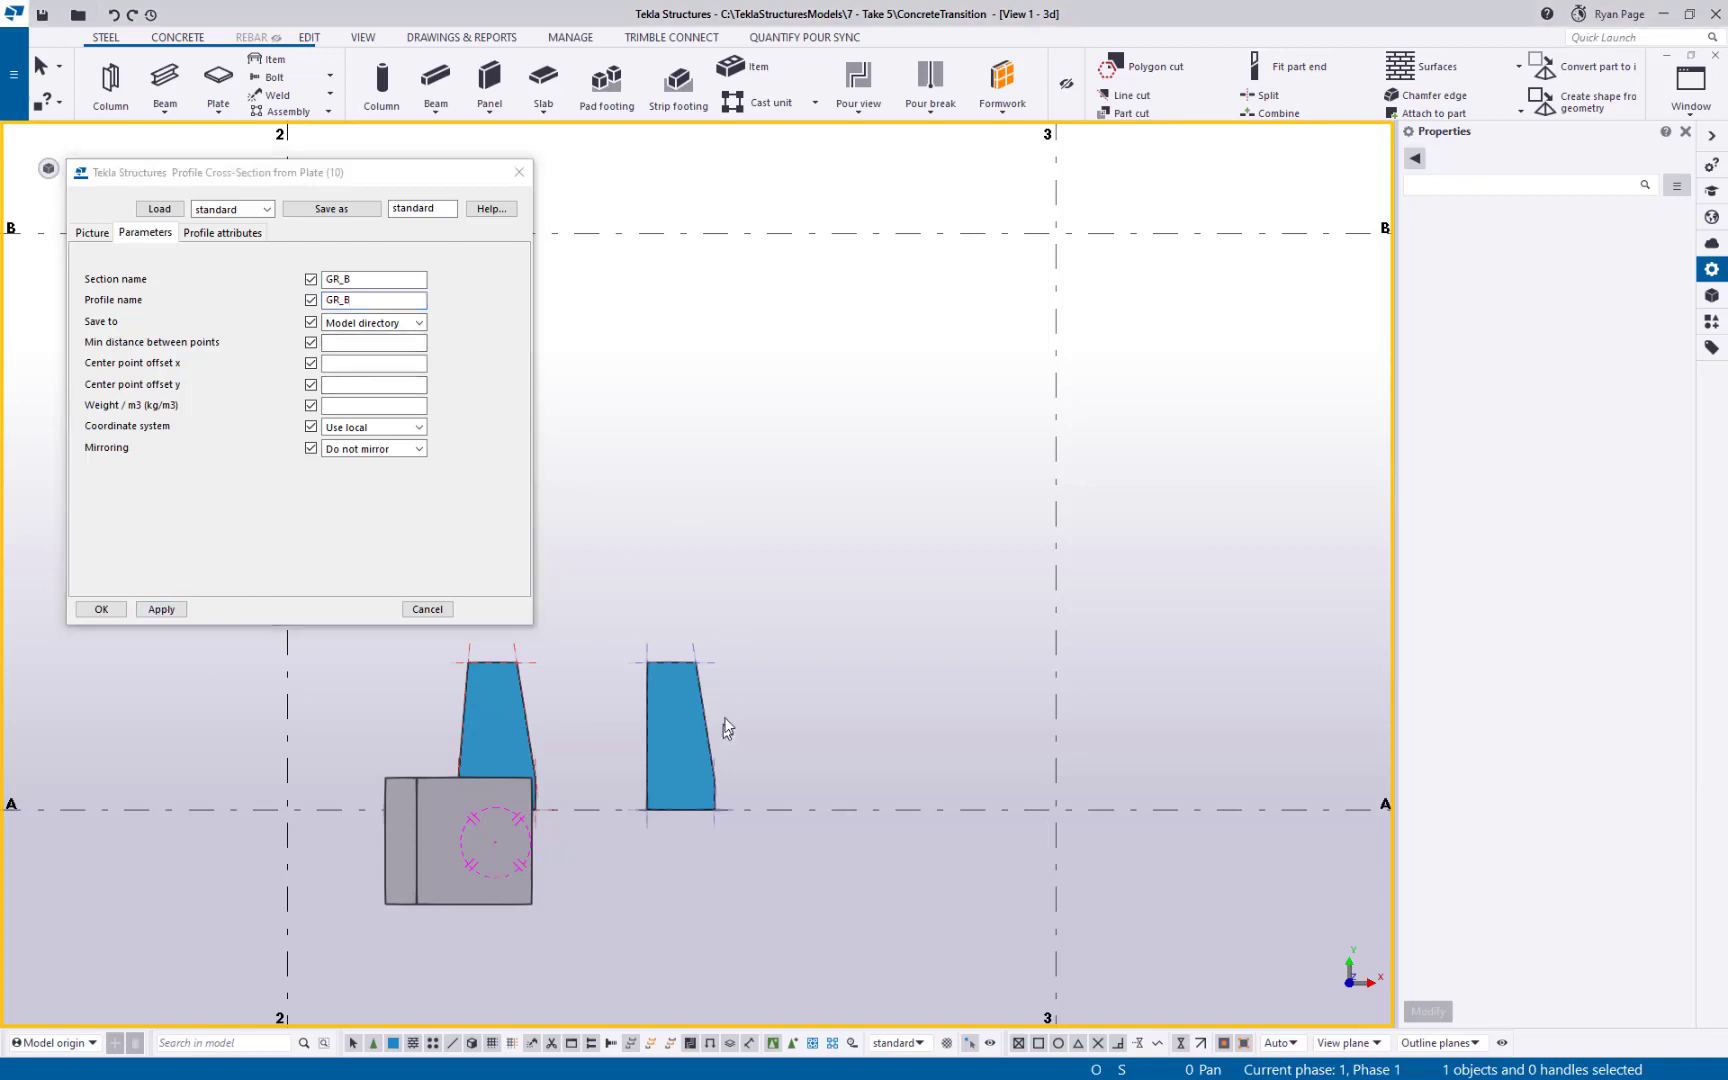
# - Define the GR_B profile cross section from the second contour plate and end the command
pyautogui.click(13, 74)
pyautogui.click(88, 478)
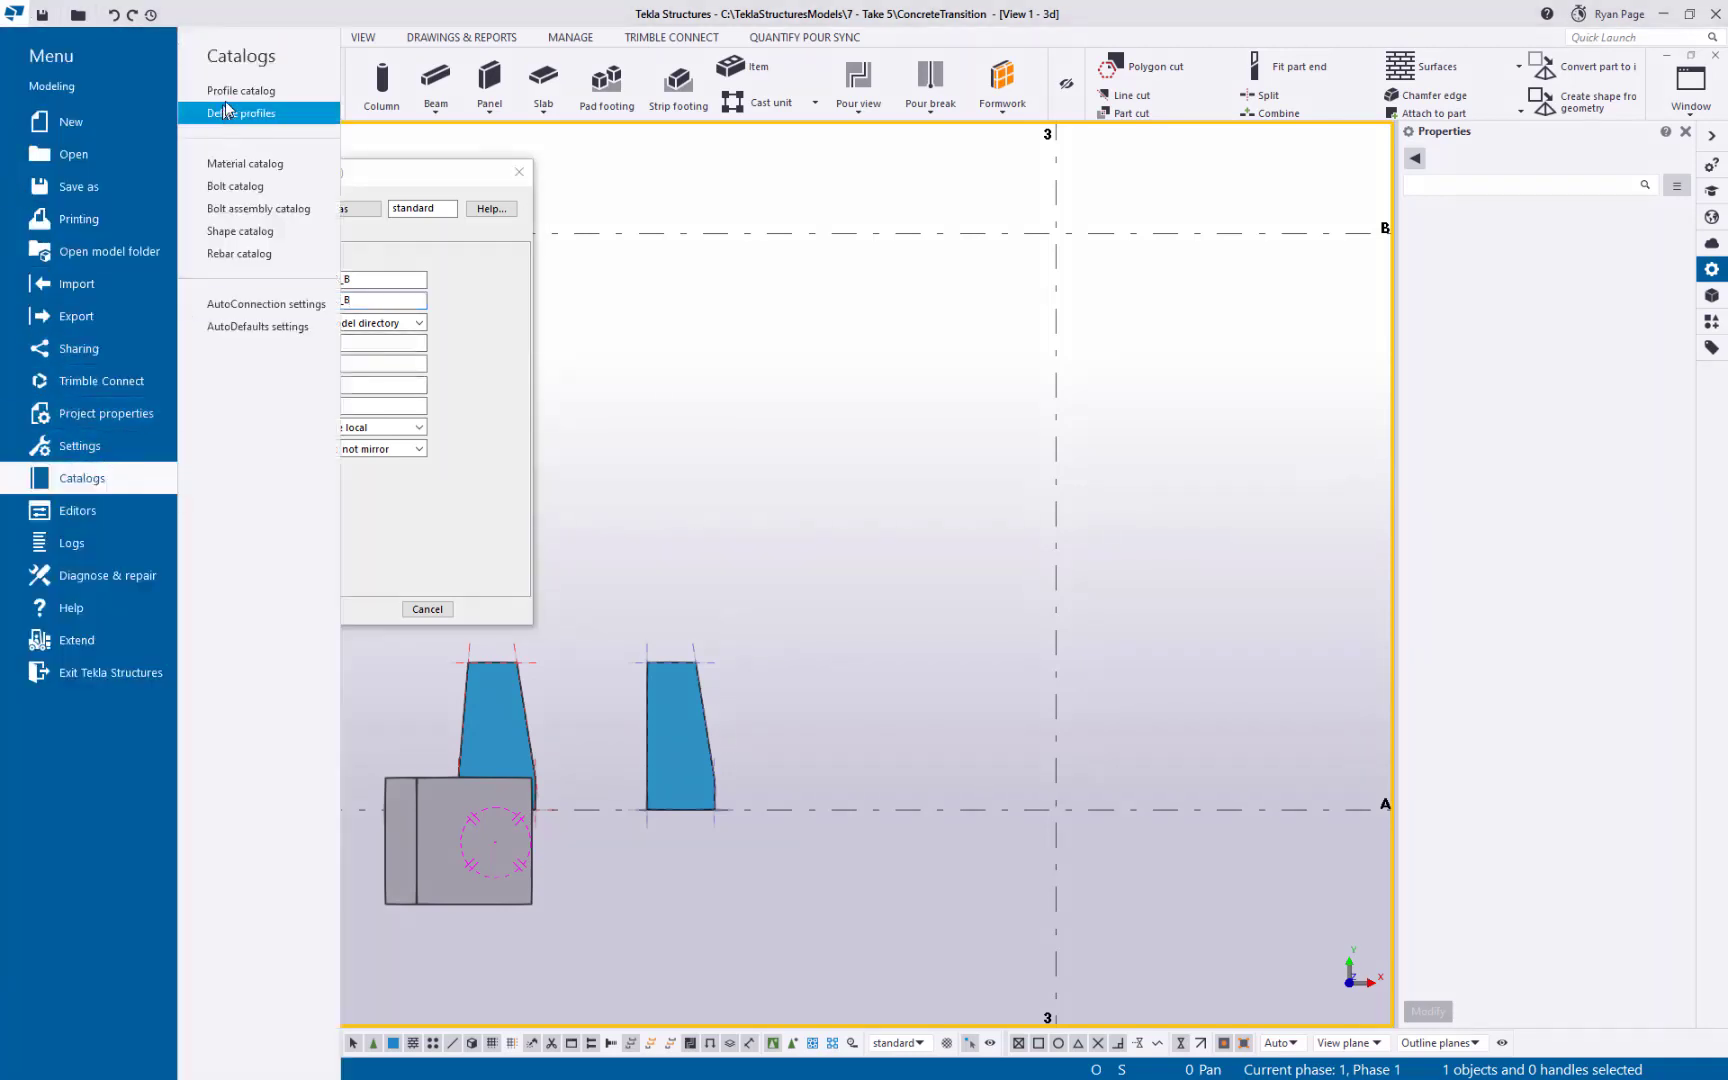
pyautogui.click(245, 113)
pyautogui.click(472, 138)
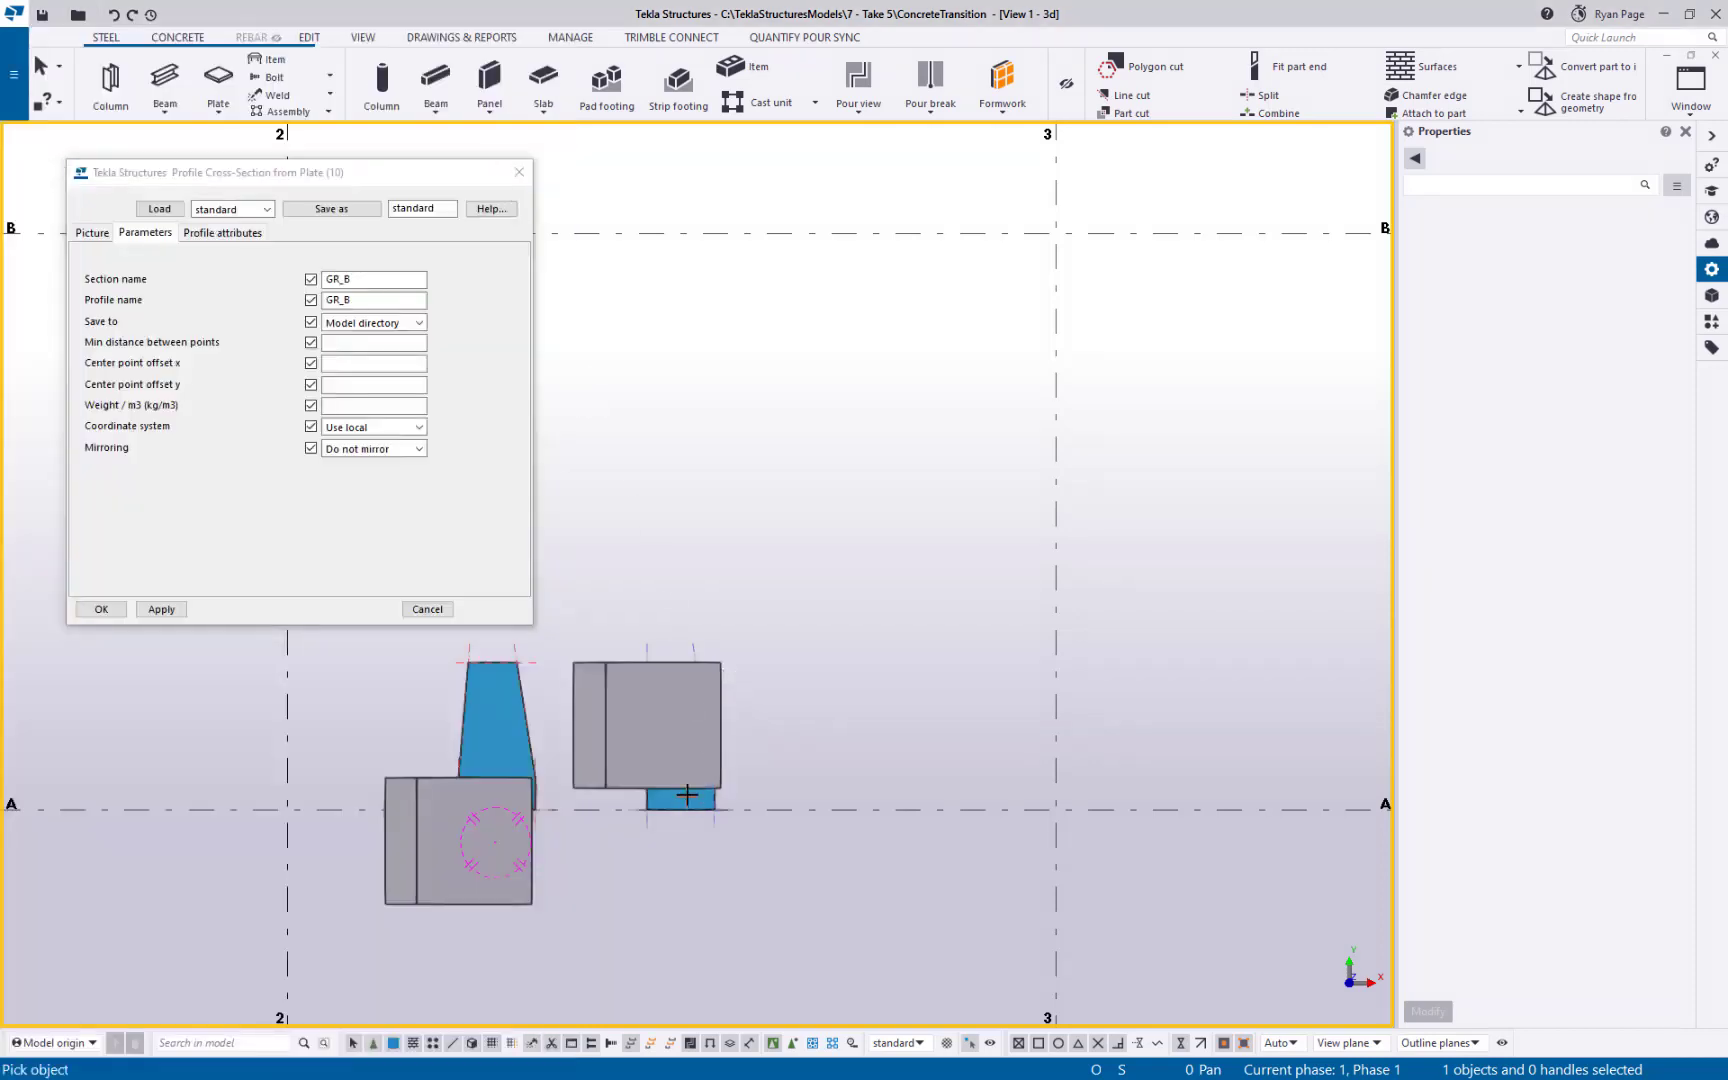
pyautogui.keyDown('ctrl'); pyautogui.moveTo(687, 795); pyautogui.dragTo(684, 490, button='middle'); pyautogui.keyUp('ctrl')
pyautogui.rightClick(696, 627)
pyautogui.click(772, 634)
pyautogui.scroll(-1, 757, 685)
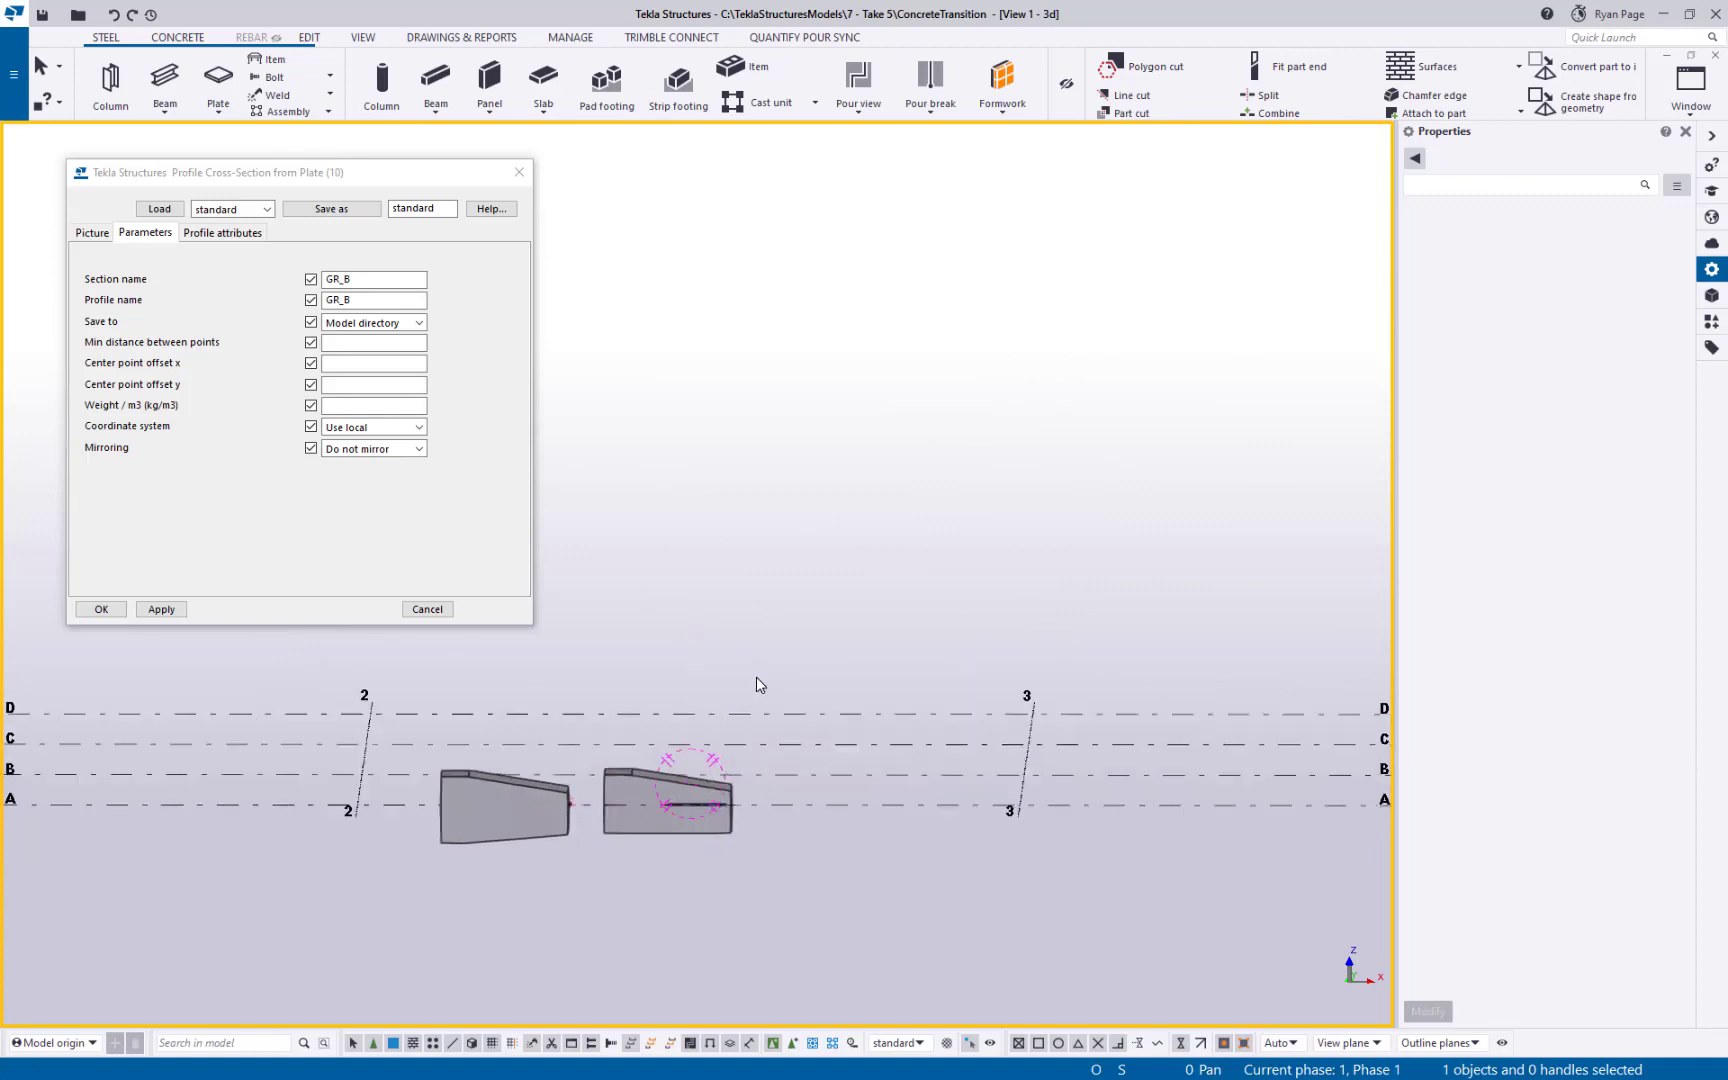
# - Close the cross-section-from-plate settings and save the model
pyautogui.keyDown('ctrl'); pyautogui.moveTo(757, 685); pyautogui.dragTo(673, 863, button='middle'); pyautogui.keyUp('ctrl')
pyautogui.keyDown('ctrl'); pyautogui.moveTo(691, 762); pyautogui.dragTo(698, 870, button='middle'); pyautogui.keyUp('ctrl')
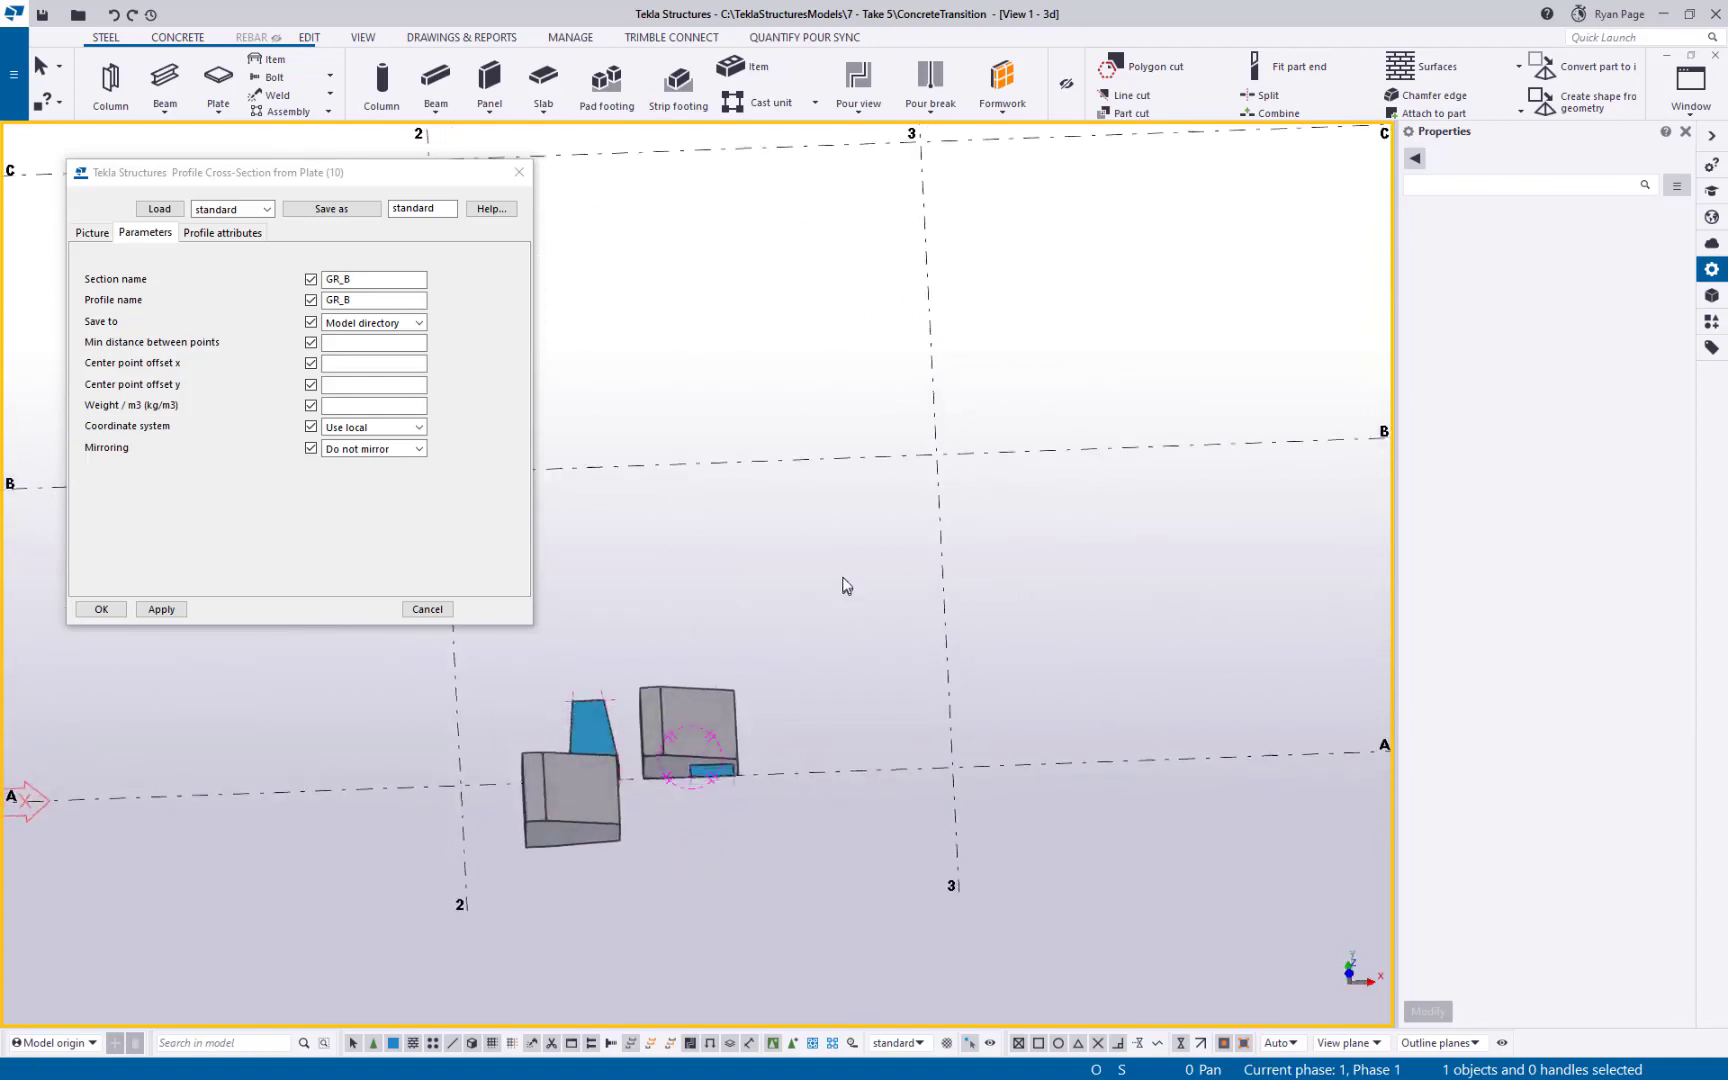
pyautogui.hotkey('ctrl', 'p')
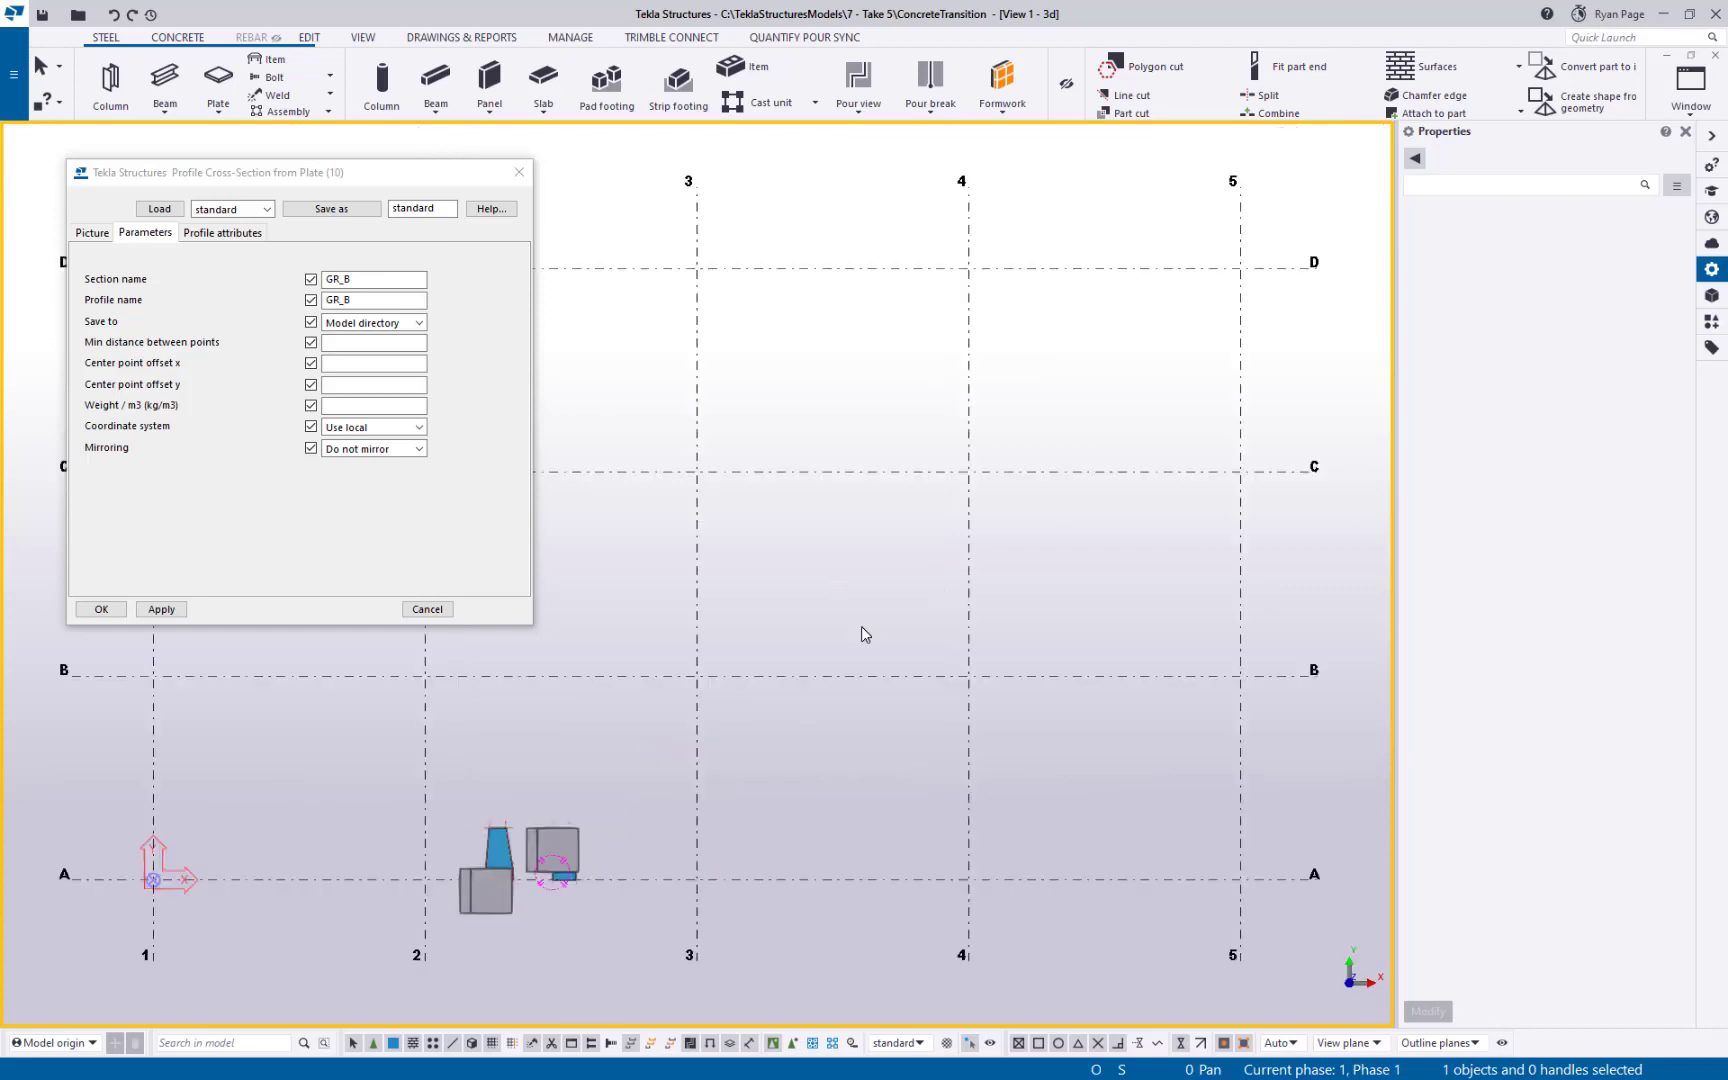
pyautogui.click(517, 175)
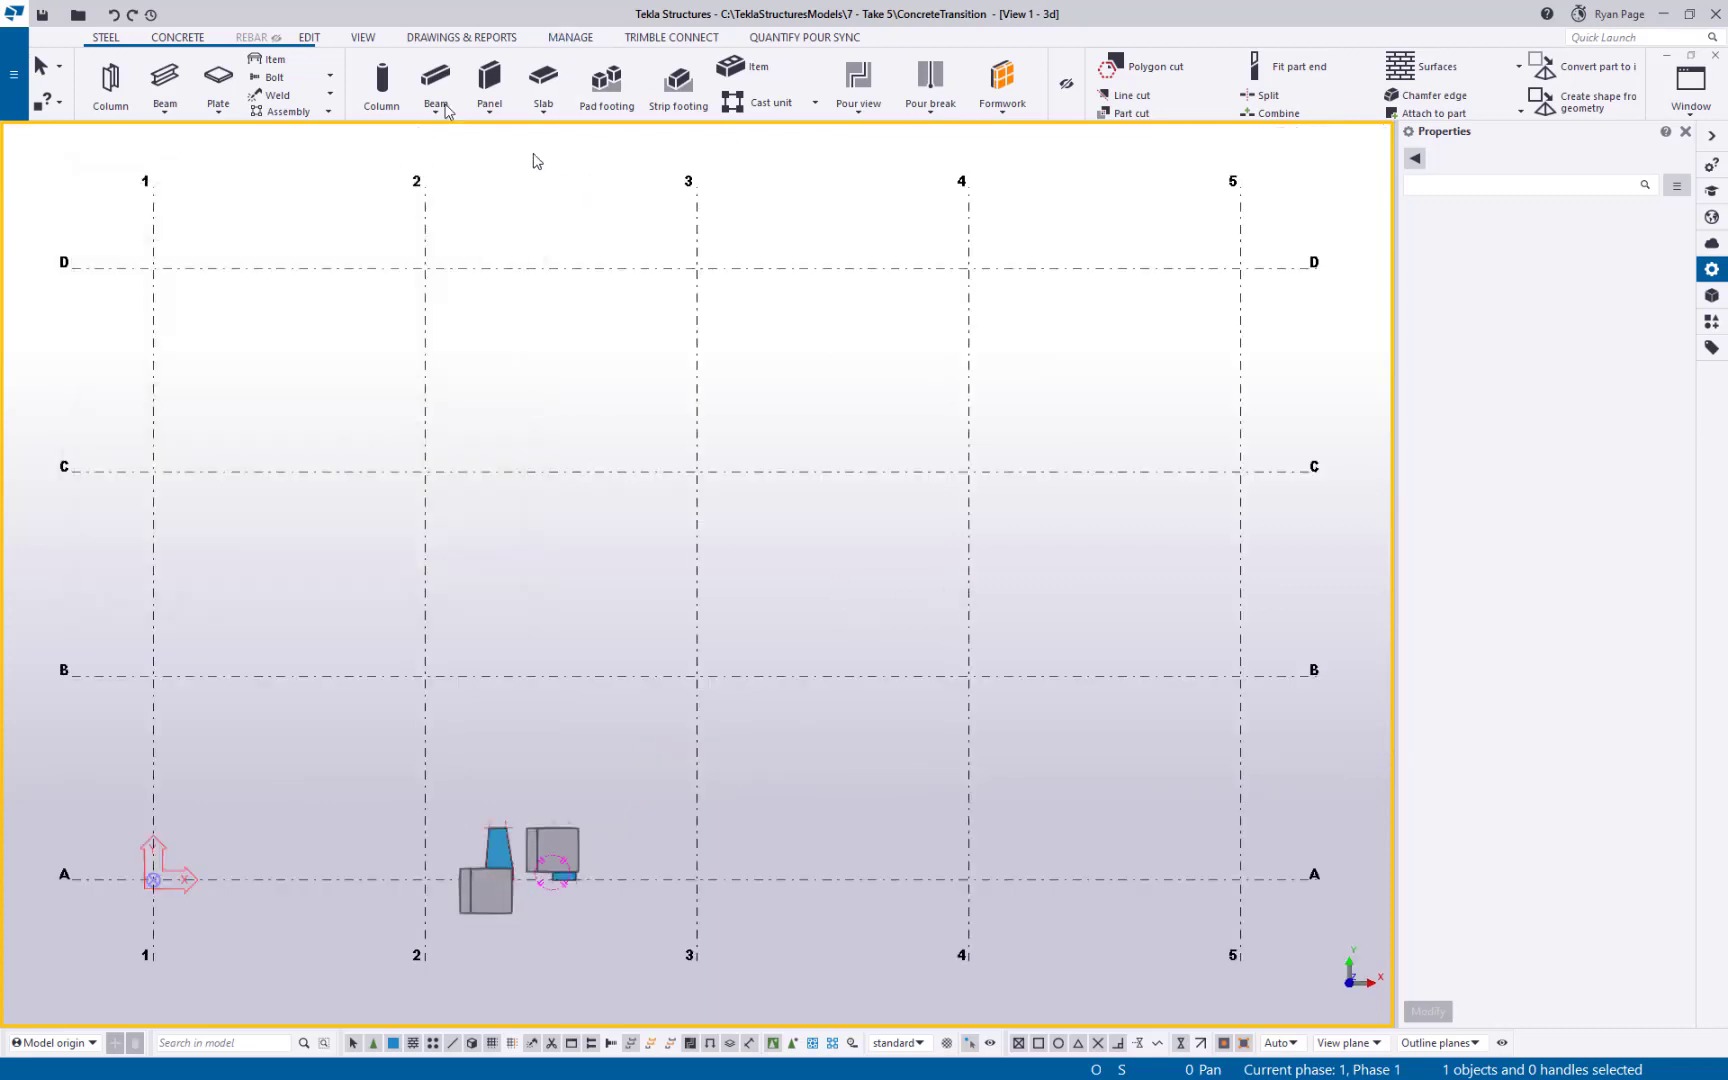
pyautogui.click(42, 20)
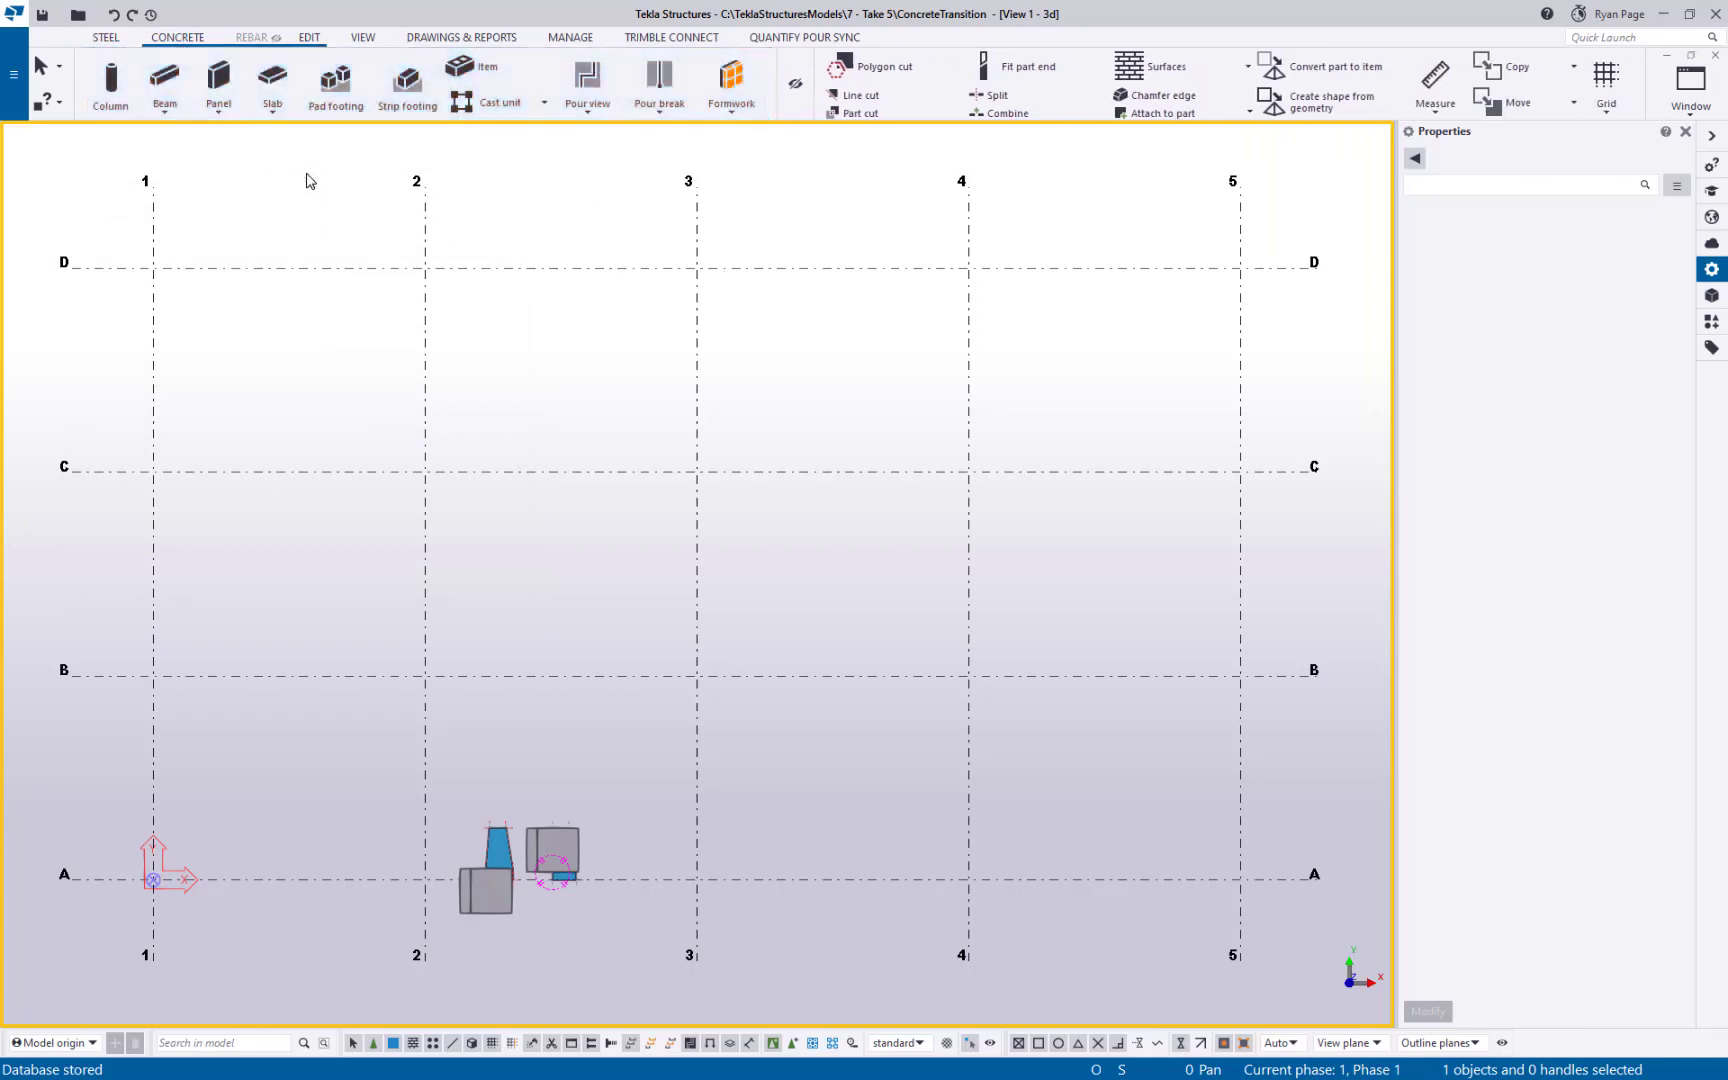
# - Create a concrete beam along grid line B from grid 2 to grid 3 and end the command
pyautogui.click(164, 80)
pyautogui.moveTo(560, 592); pyautogui.dragTo(555, 525, button='middle')
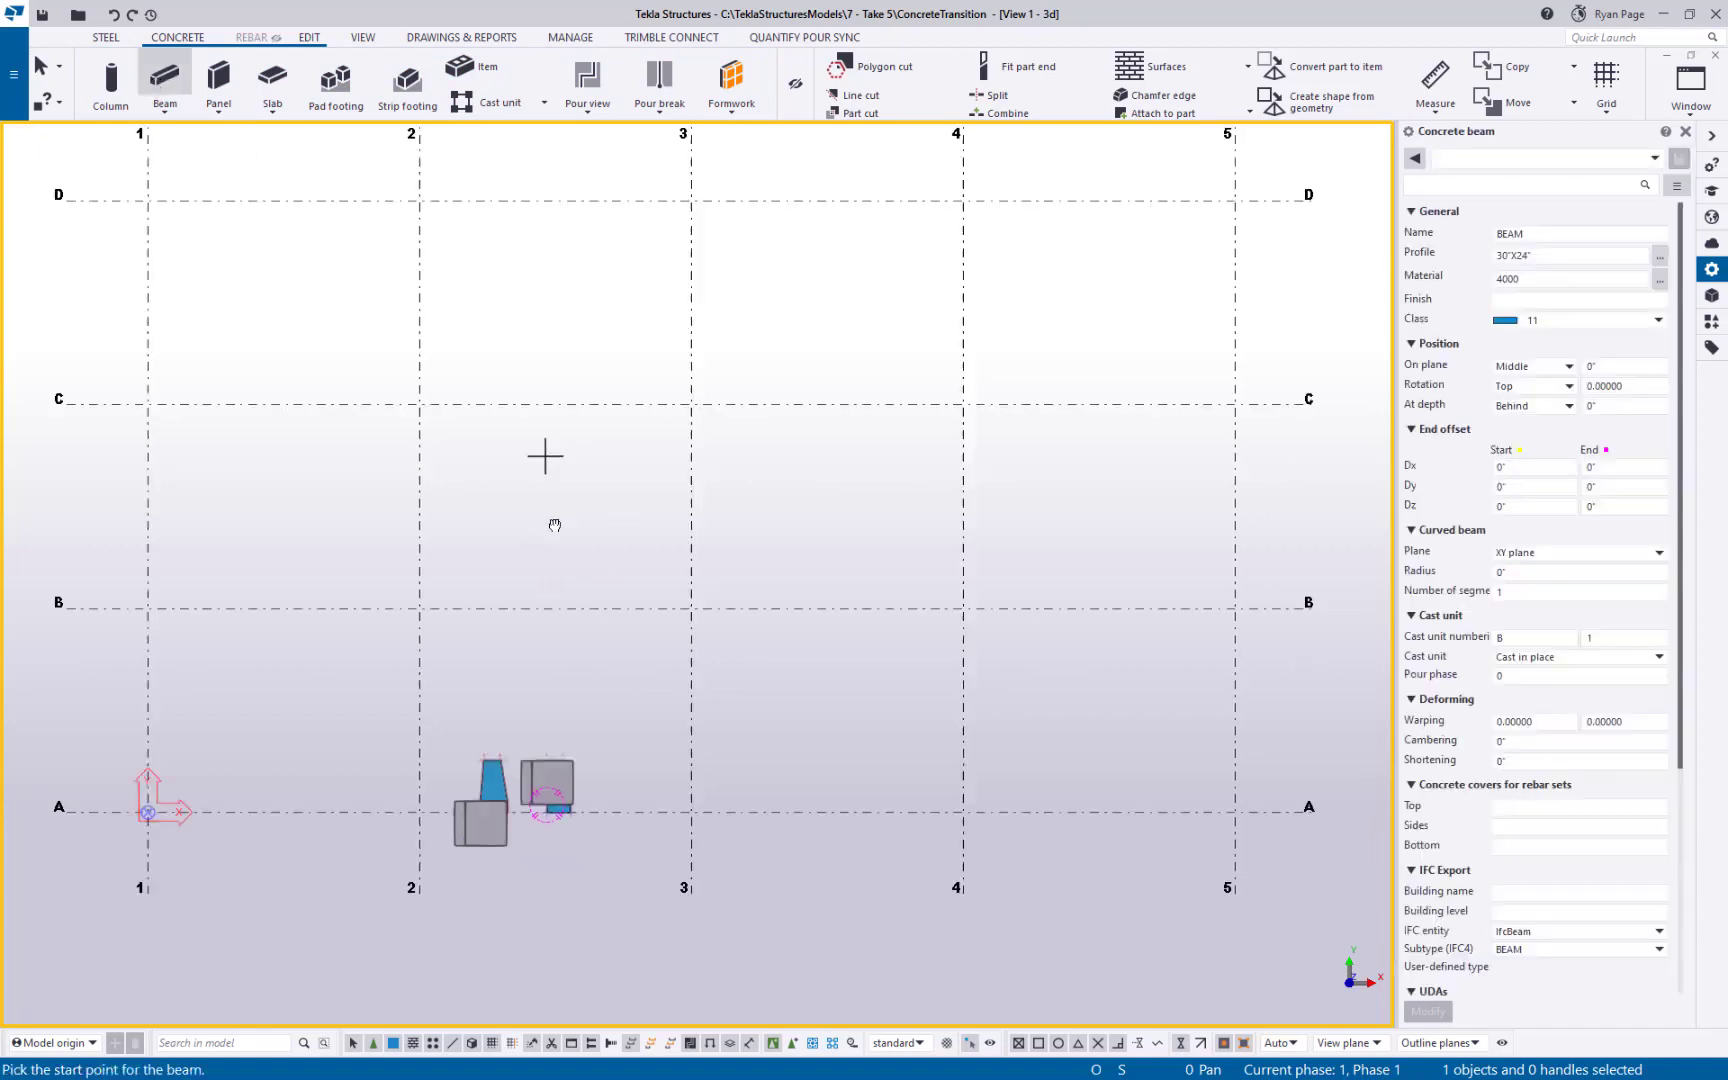
pyautogui.scroll(3, 447, 617)
pyautogui.moveTo(447, 509); pyautogui.dragTo(397, 567, button='middle')
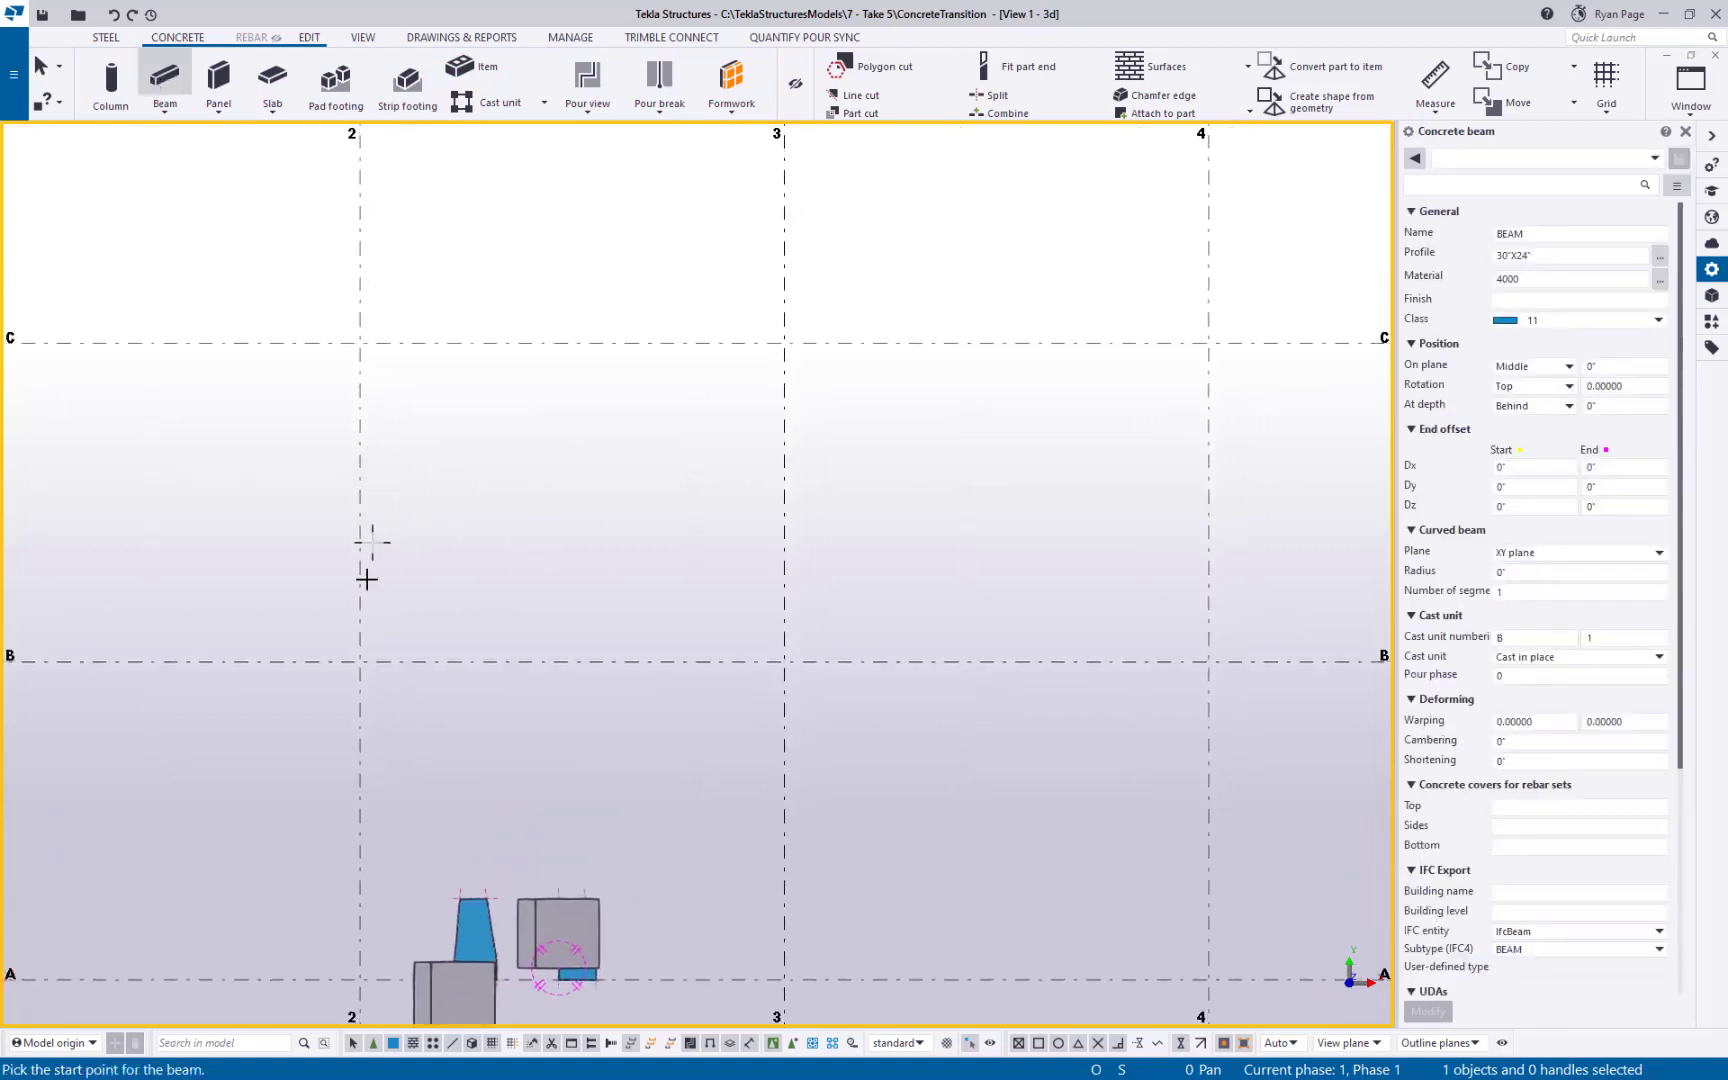
pyautogui.click(360, 661)
pyautogui.click(784, 661)
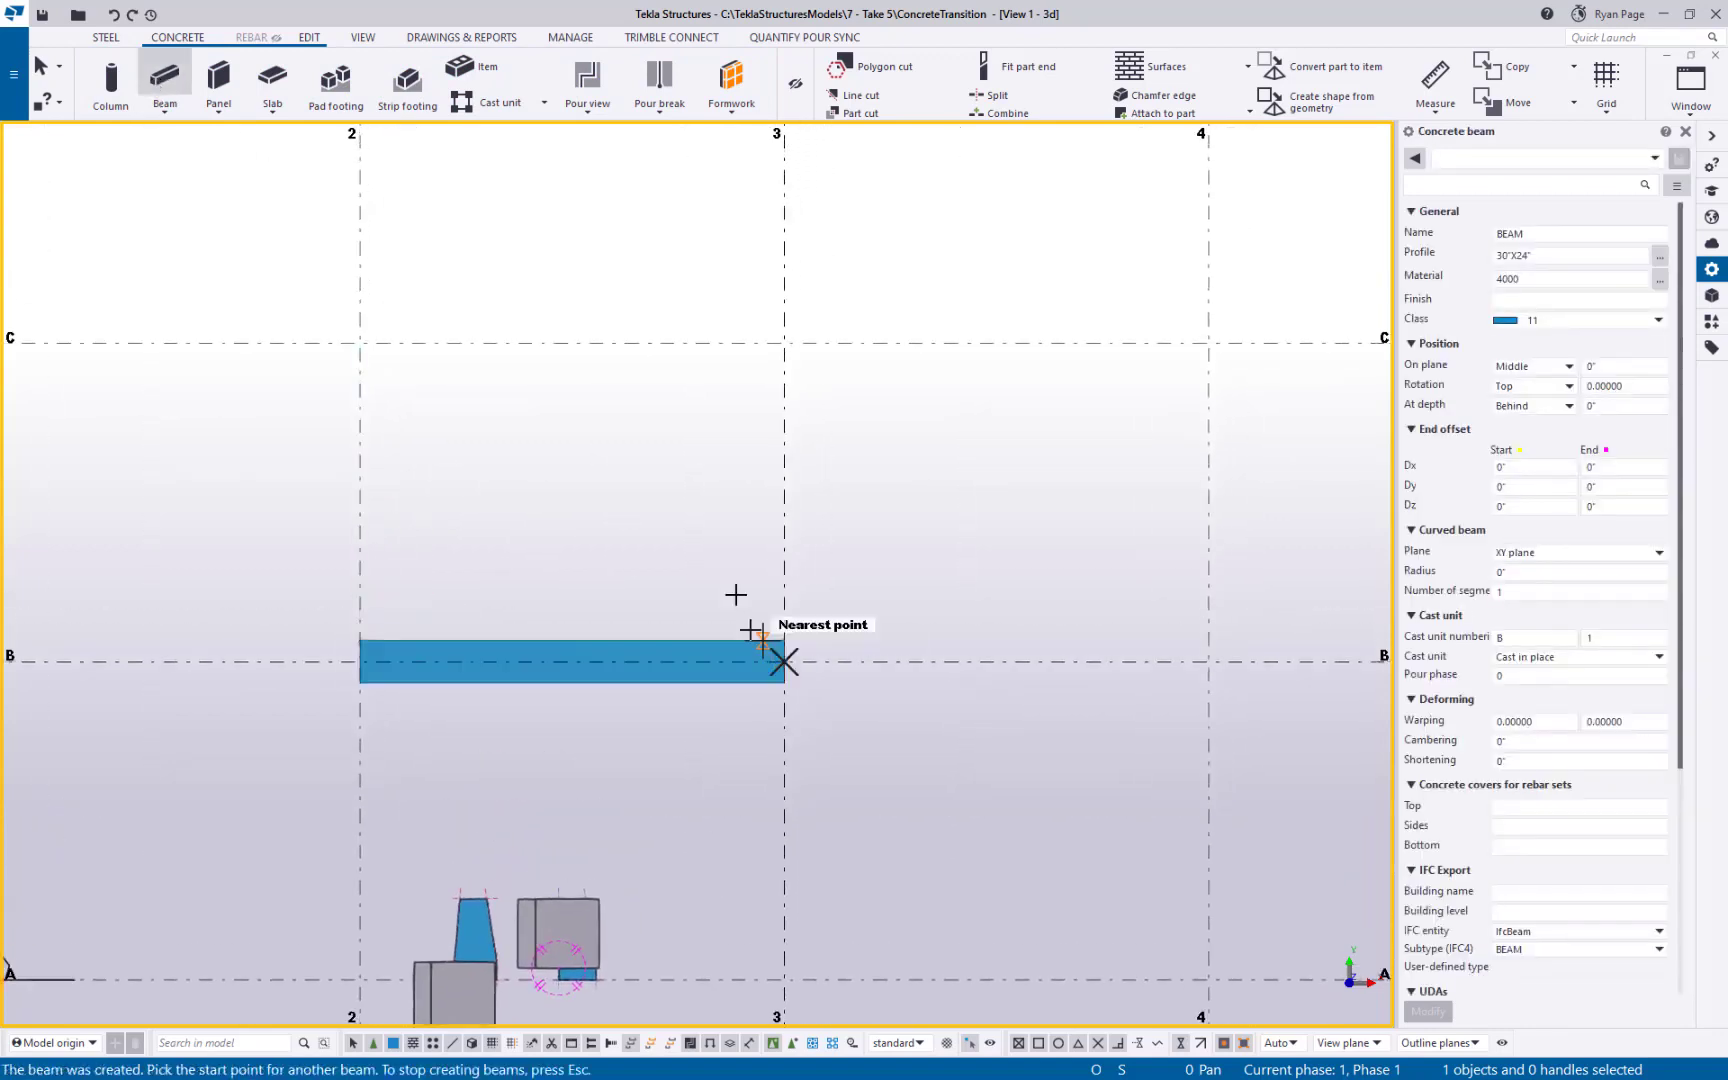
pyautogui.rightClick(698, 490)
pyautogui.click(720, 503)
# - Change the new concrete beam's profile to GR_A from the Others profile group and apply the modification
pyautogui.scroll(2, 490, 683)
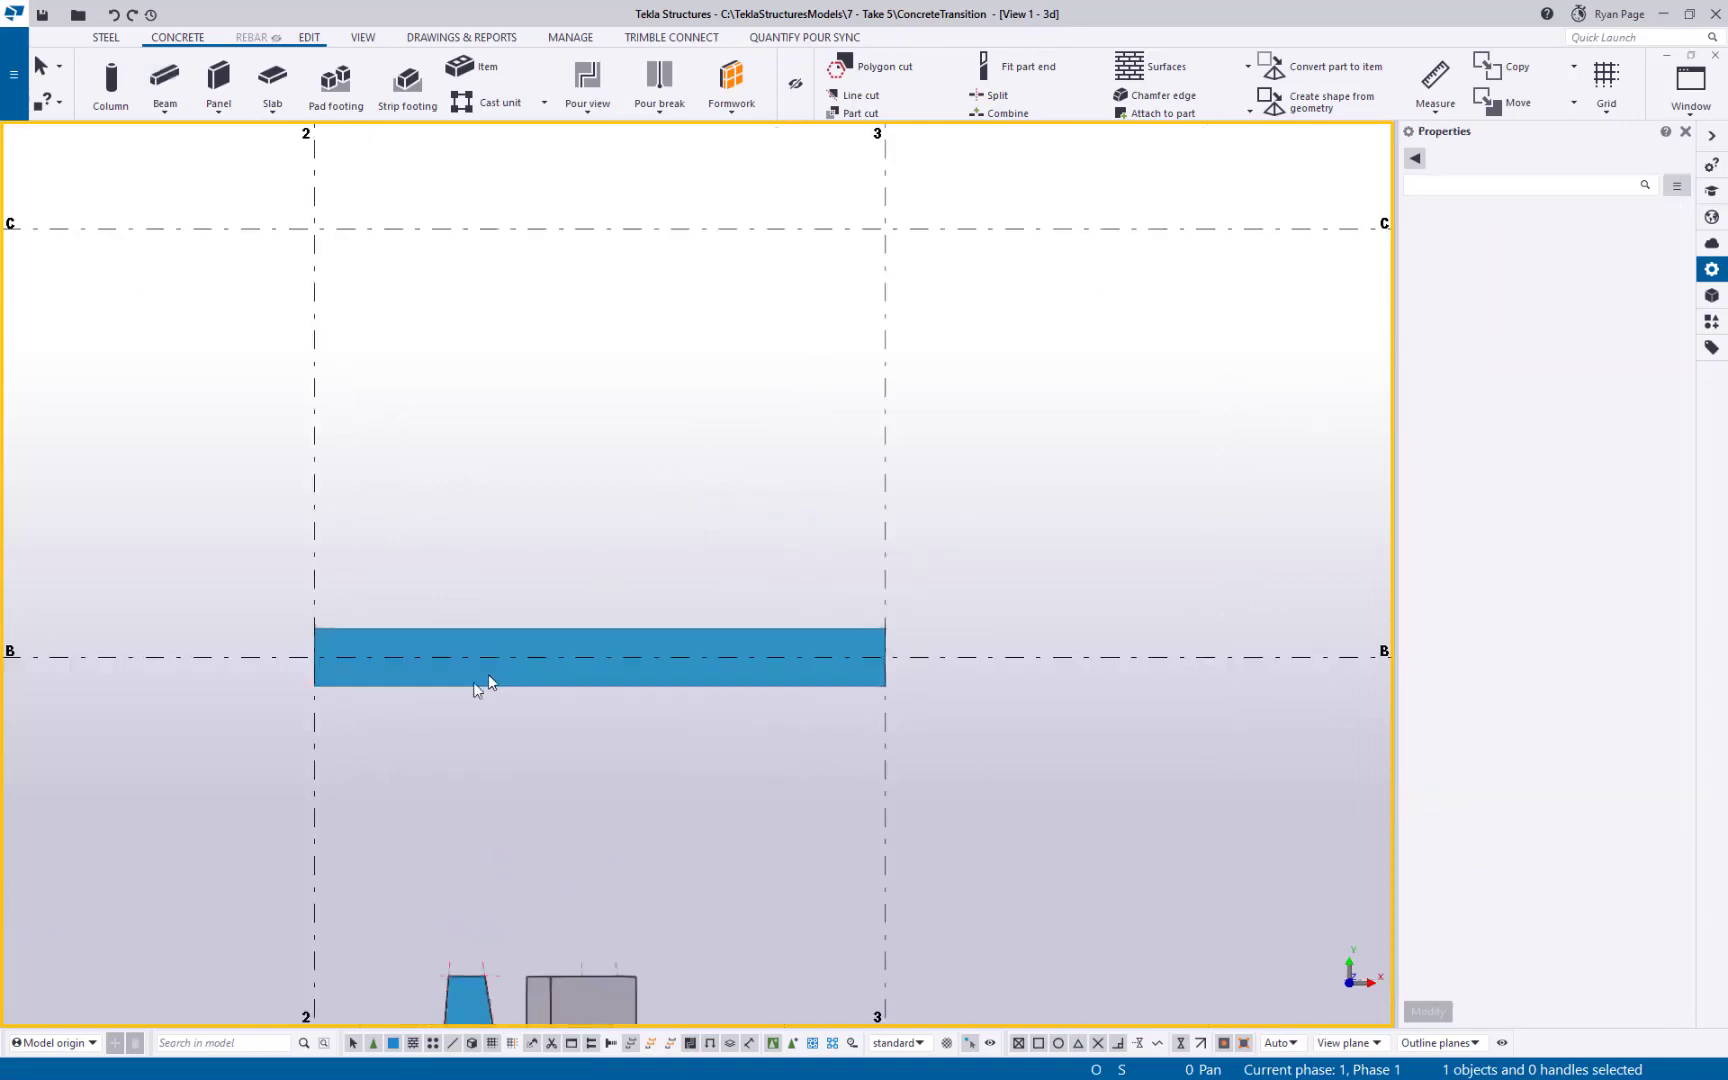
pyautogui.keyDown('ctrl'); pyautogui.moveTo(490, 683); pyautogui.dragTo(605, 598, button='middle'); pyautogui.keyUp('ctrl')
pyautogui.click(605, 636)
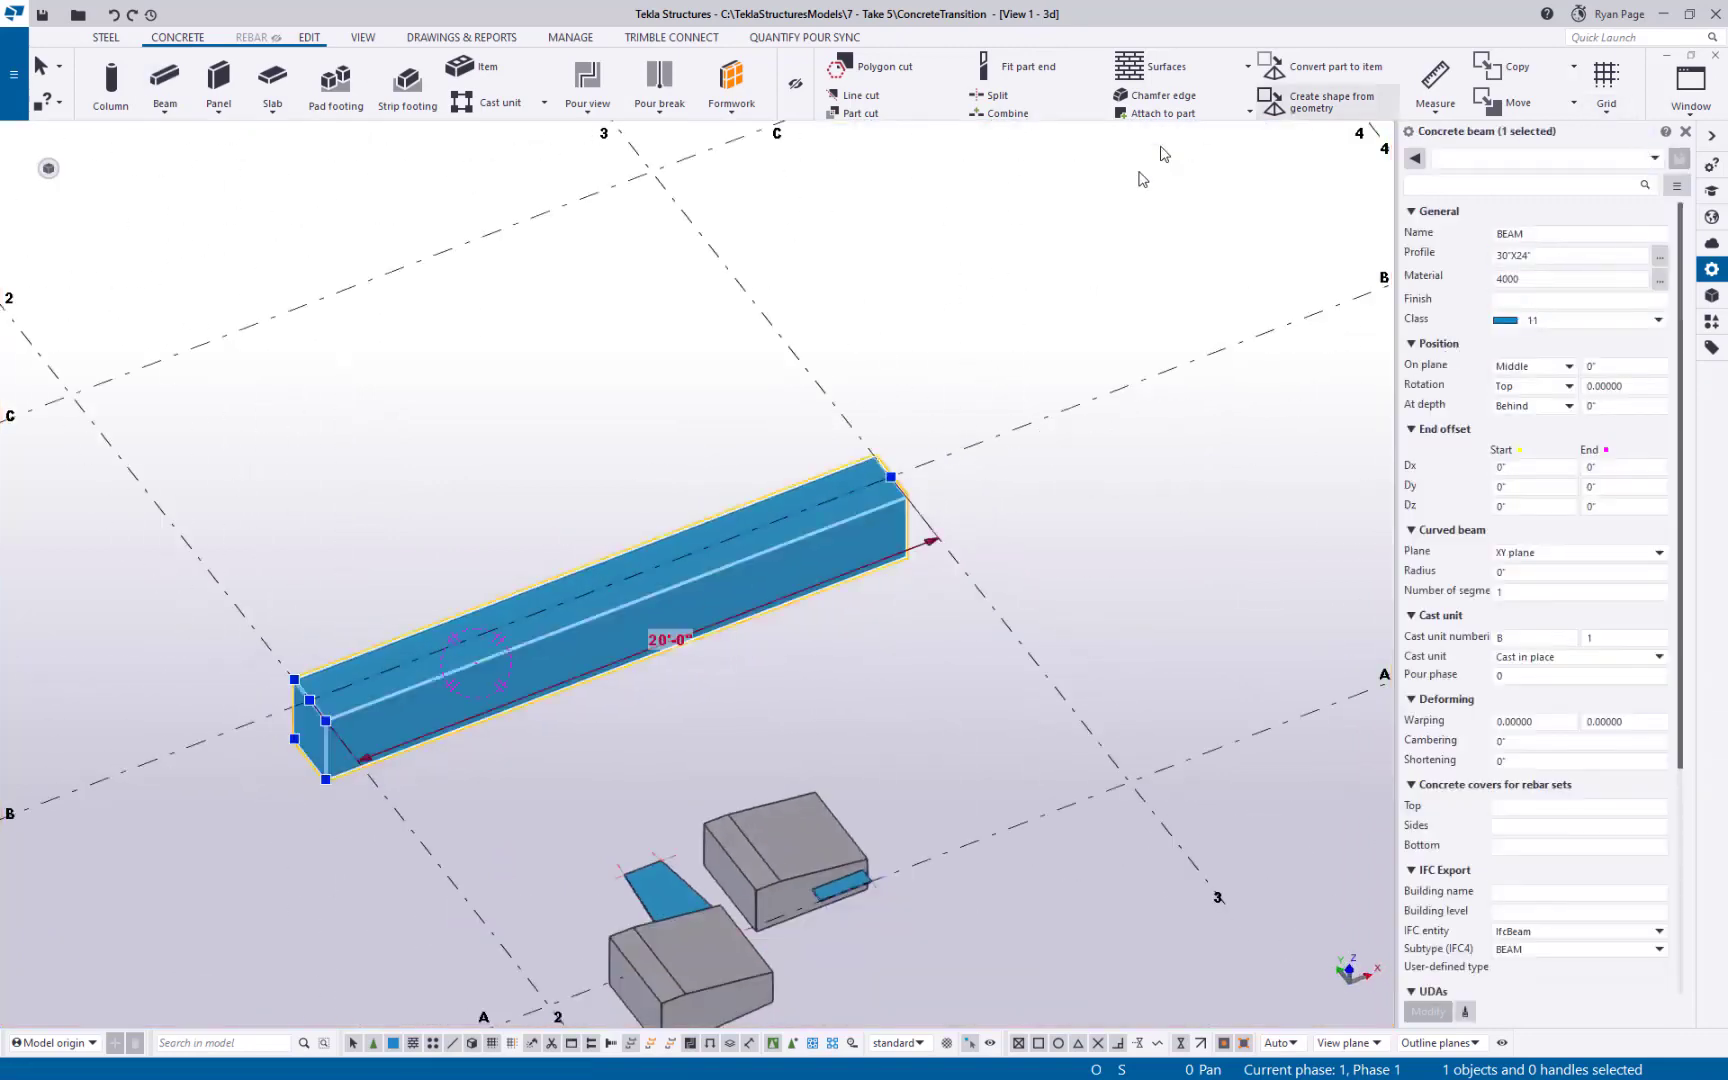
pyautogui.click(1659, 256)
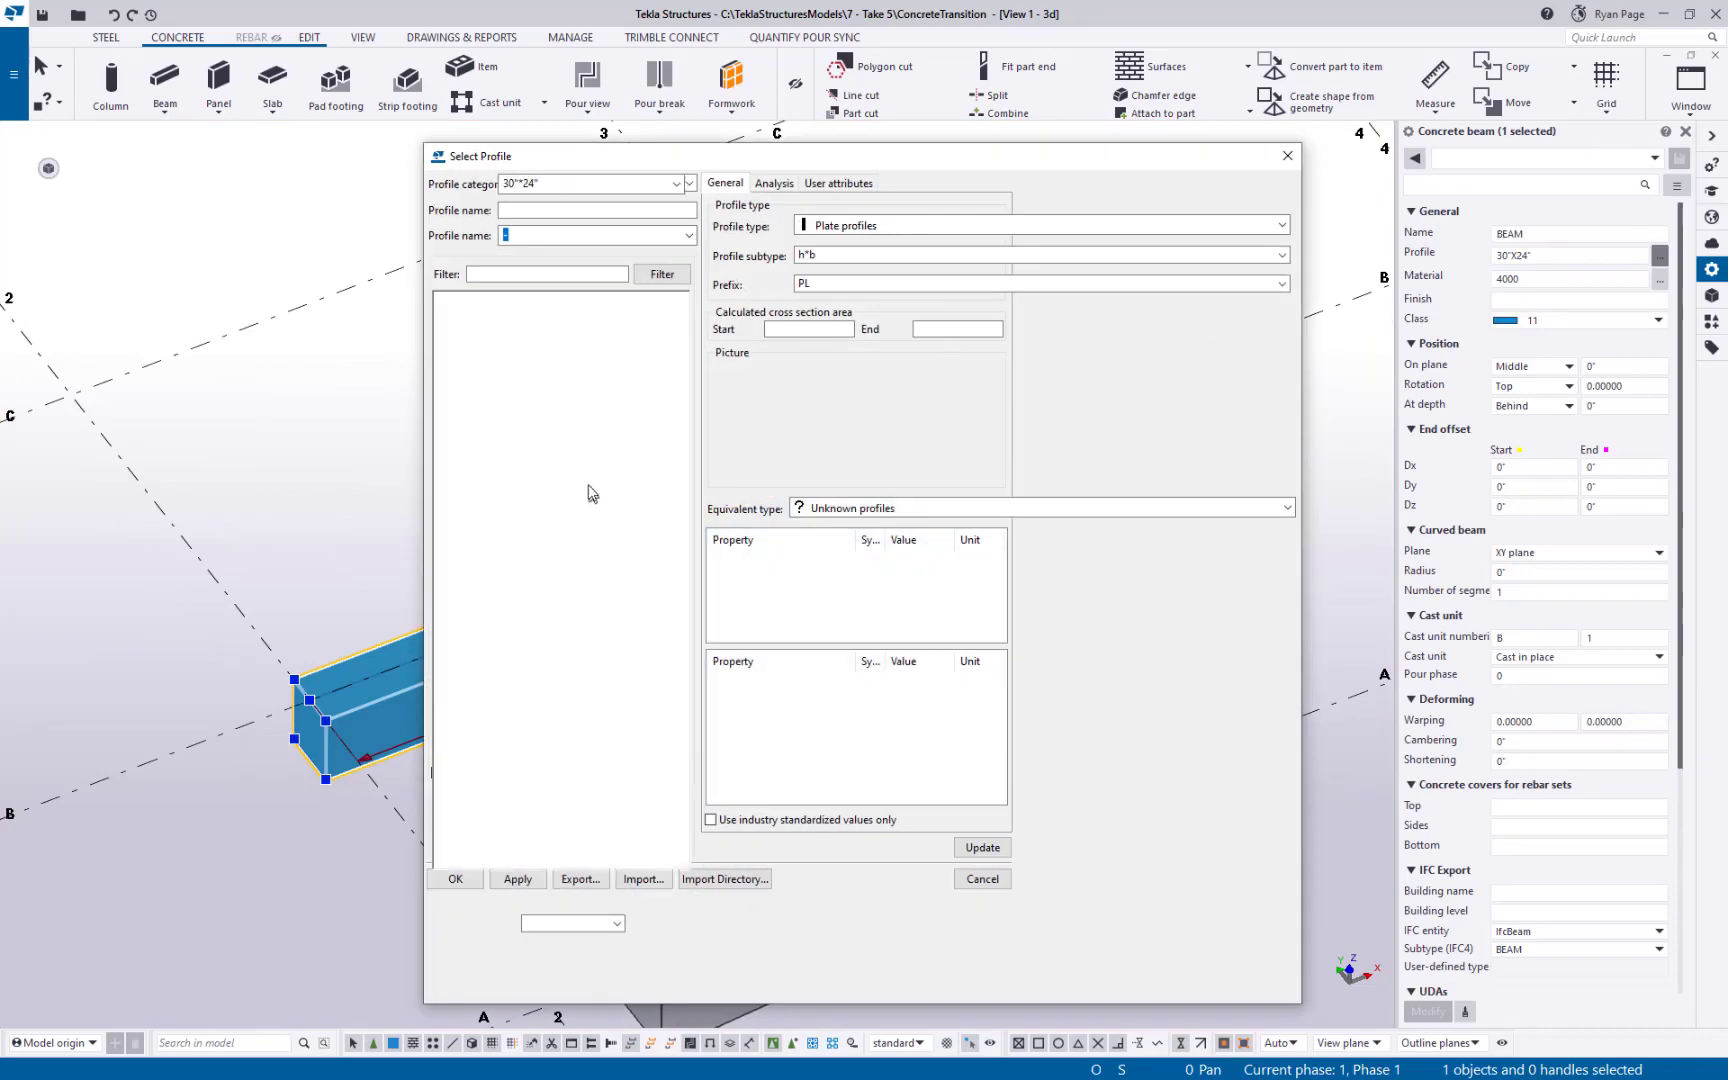
pyautogui.click(445, 654)
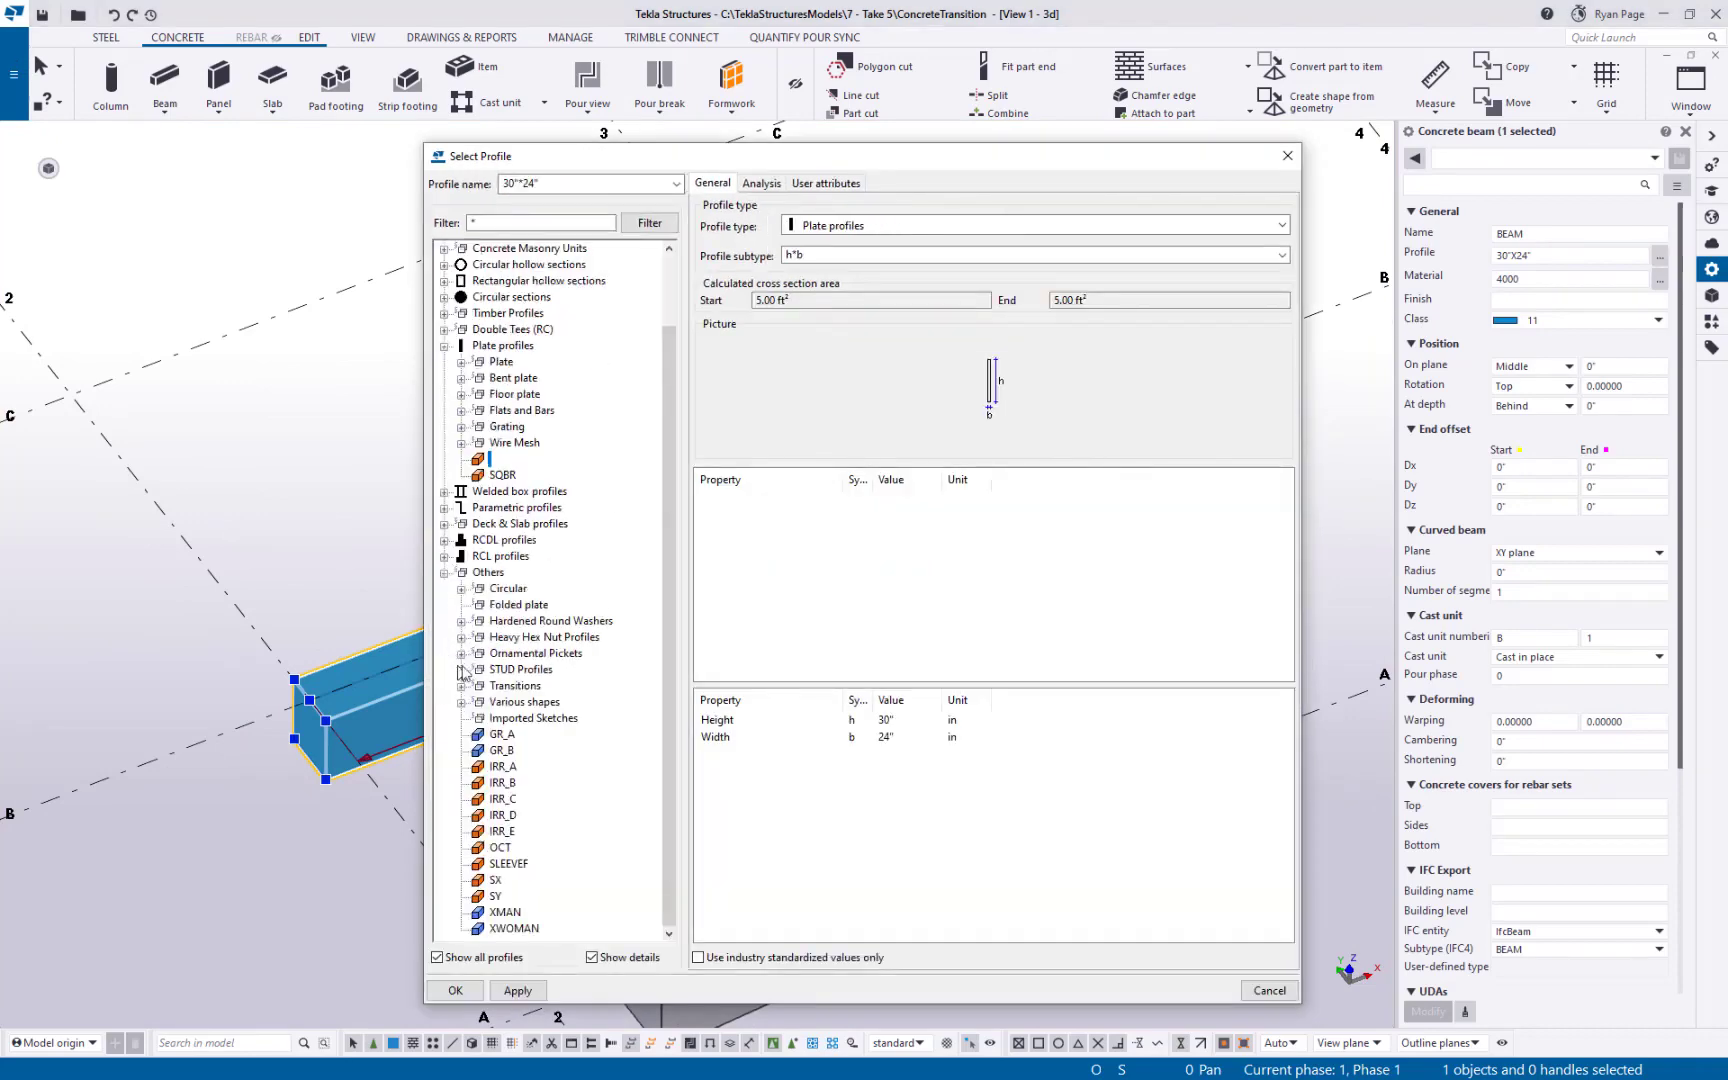
pyautogui.click(500, 735)
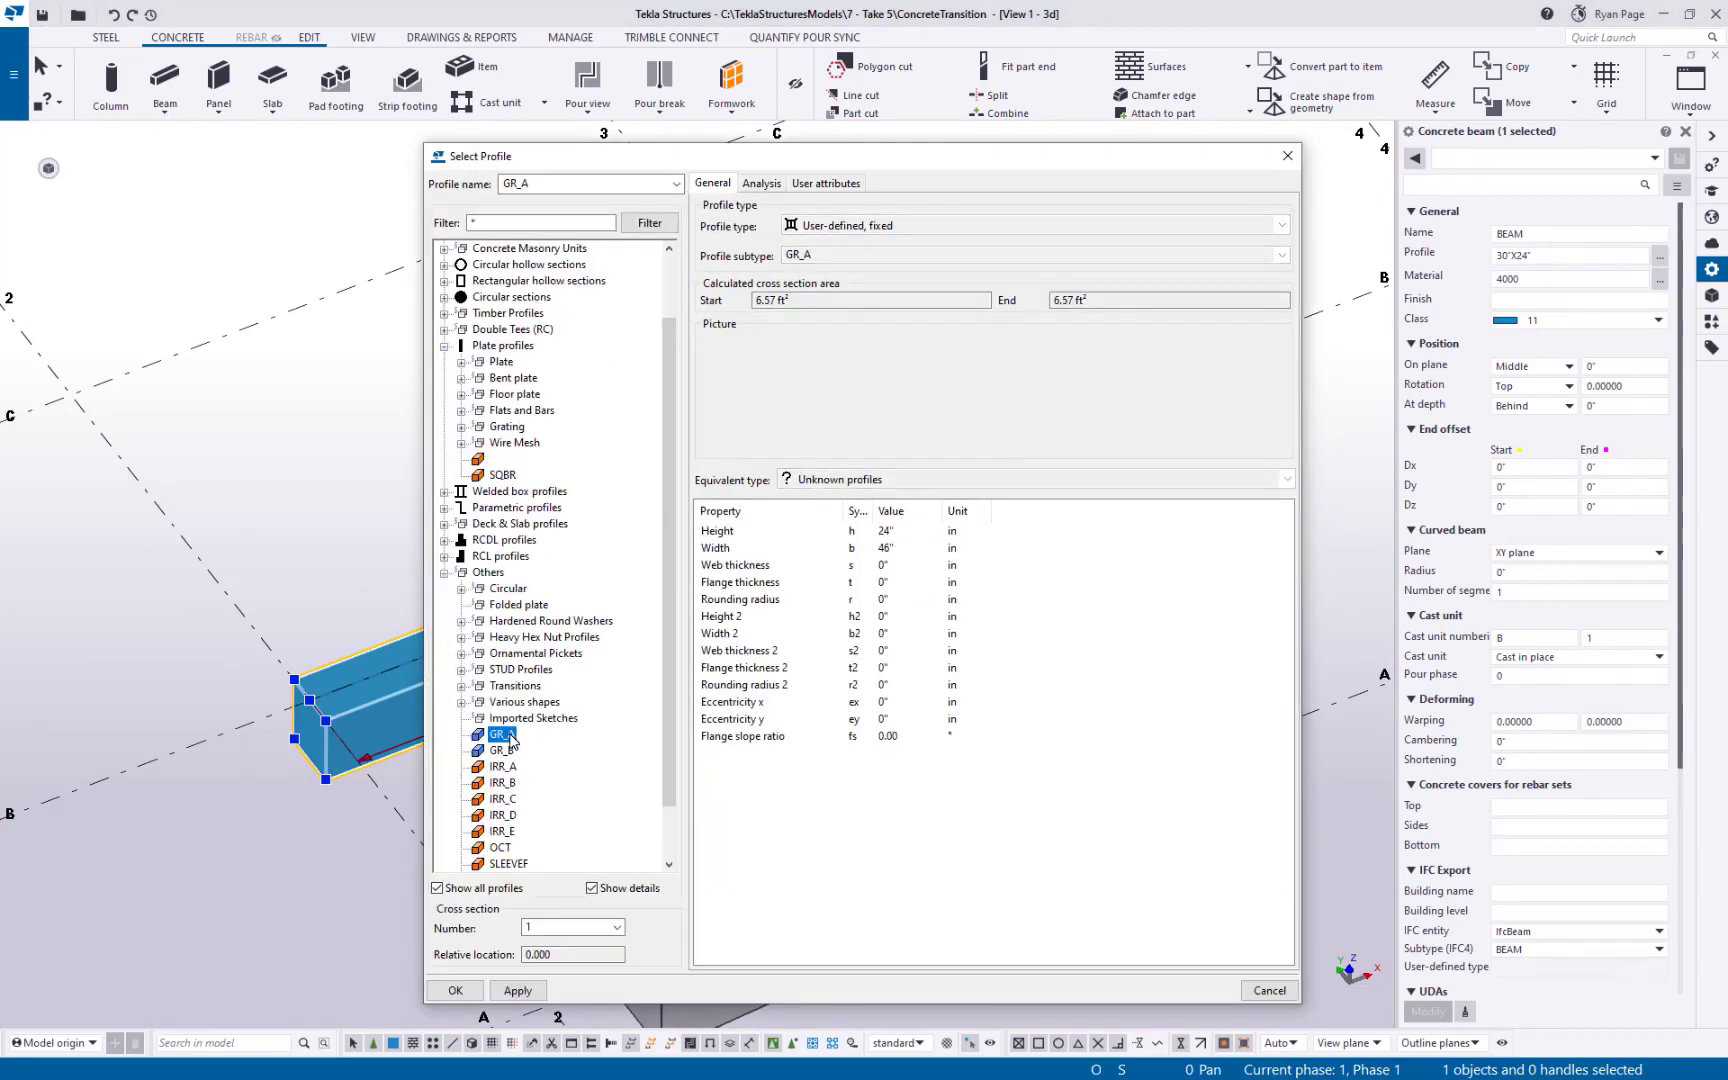
pyautogui.click(507, 991)
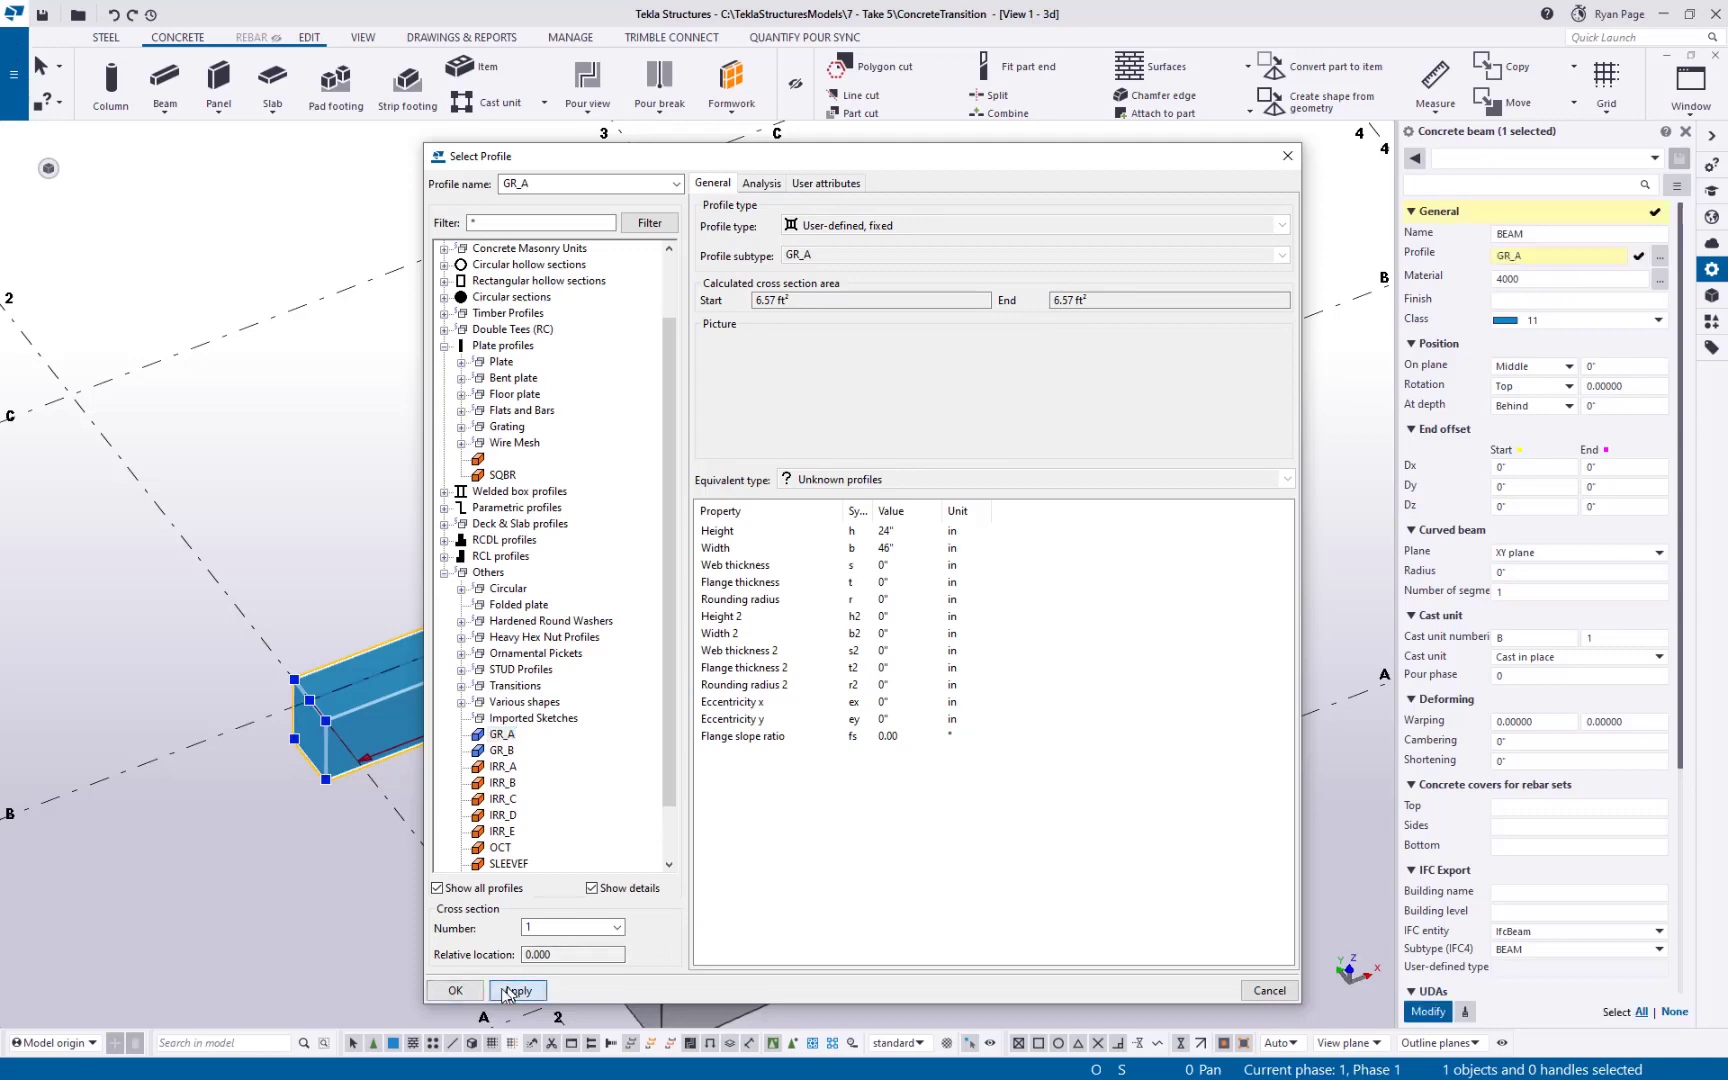
pyautogui.click(471, 997)
pyautogui.click(1427, 1012)
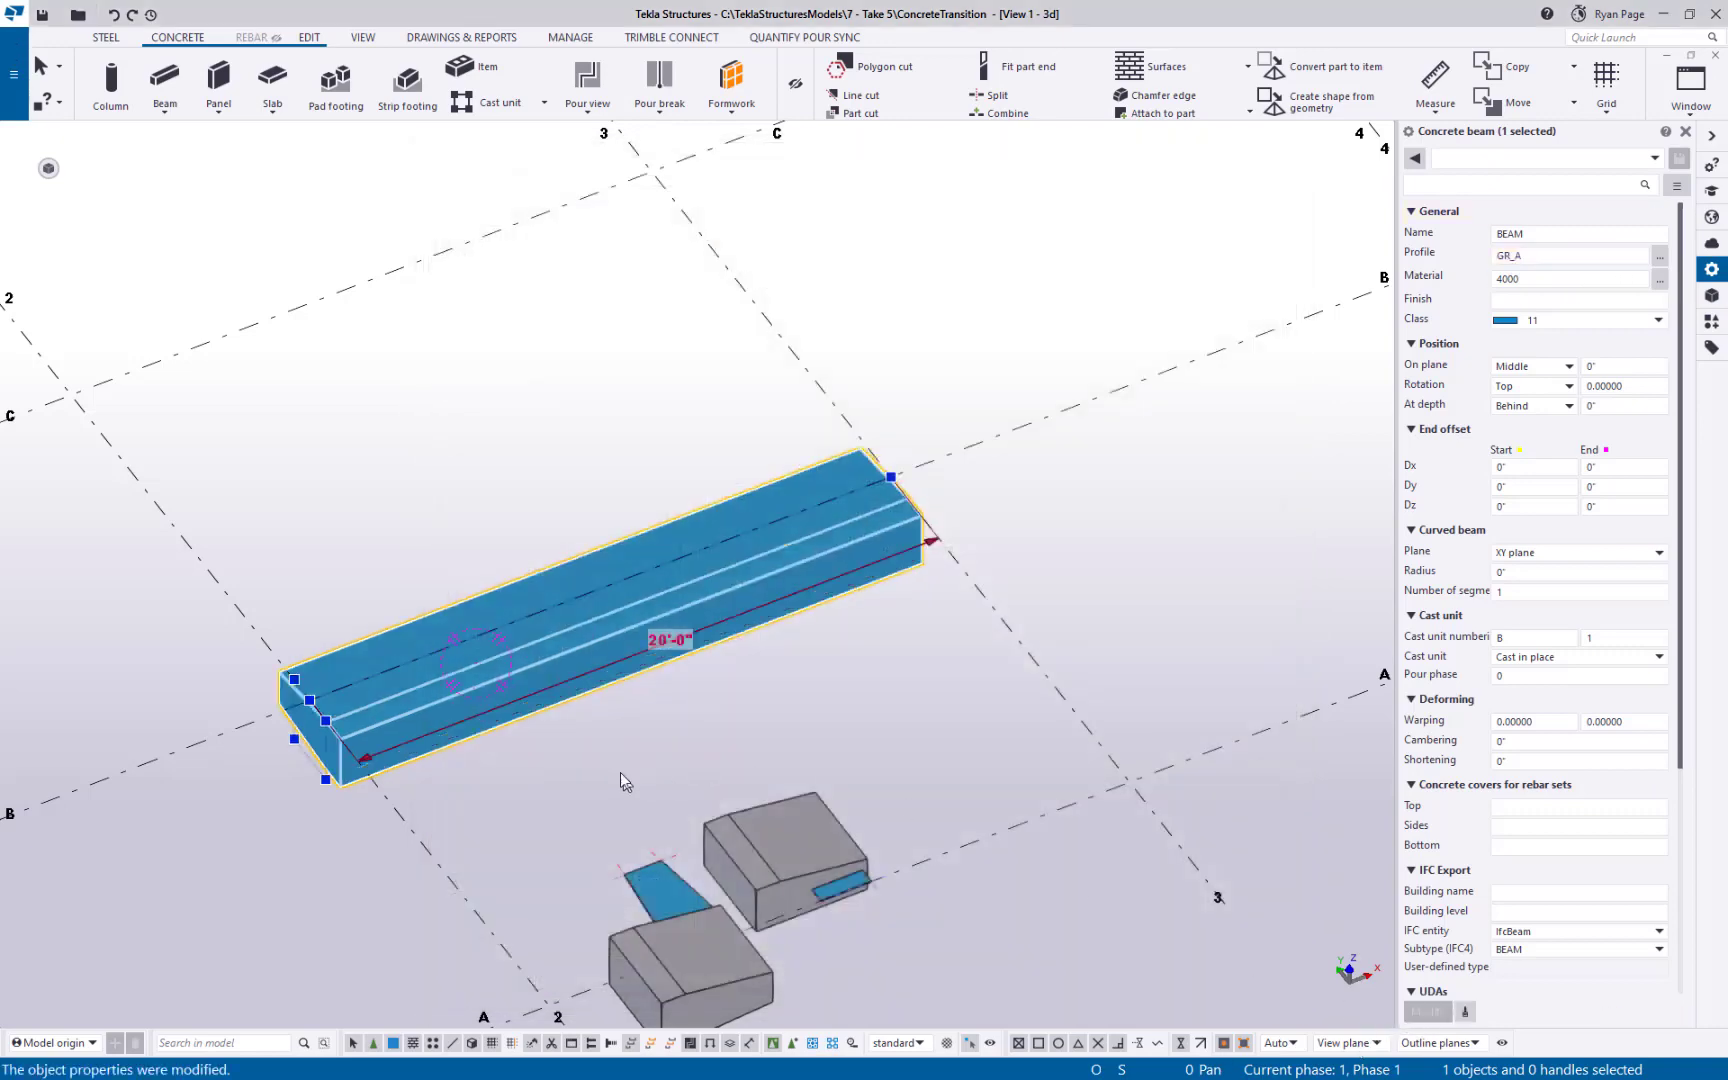
# - Rotate the GR_A beam upright with rotation Back, and position it Middle on plane and Front at depth
pyautogui.moveTo(498, 765); pyautogui.dragTo(816, 598, button='middle')
pyautogui.scroll(5, 745, 660)
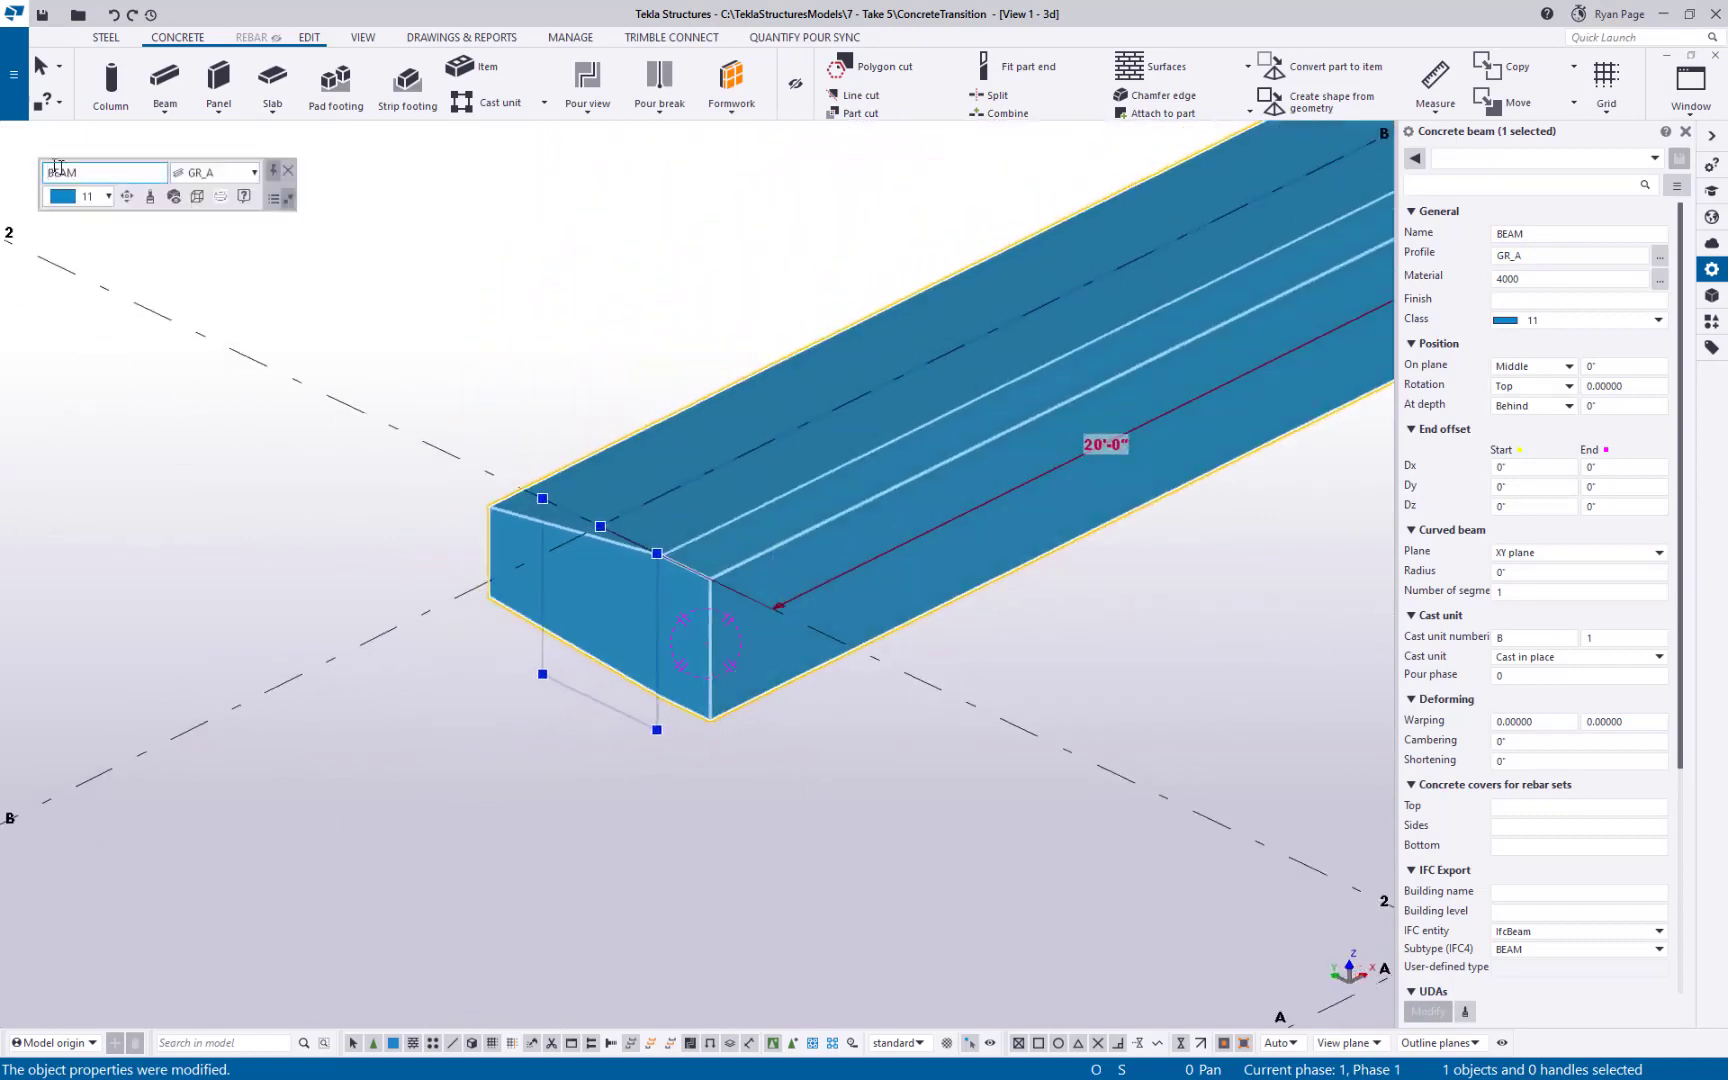
pyautogui.moveTo(125, 201)
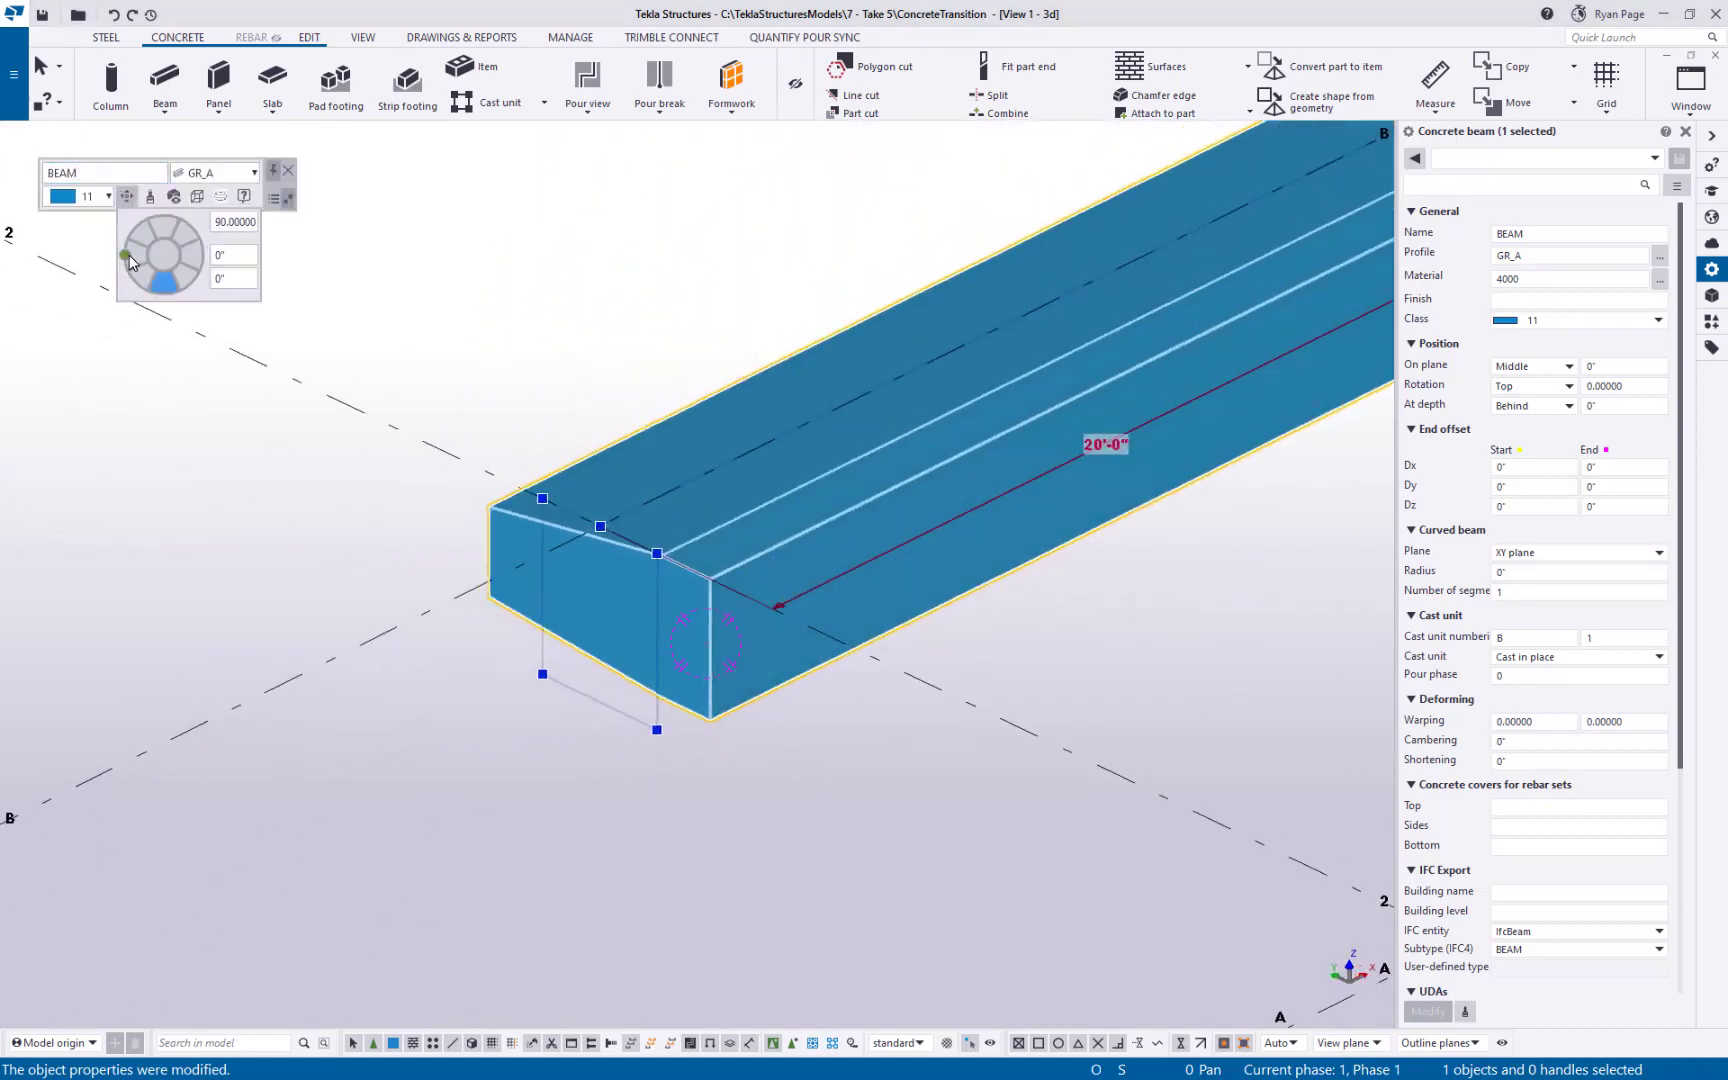
pyautogui.click(166, 262)
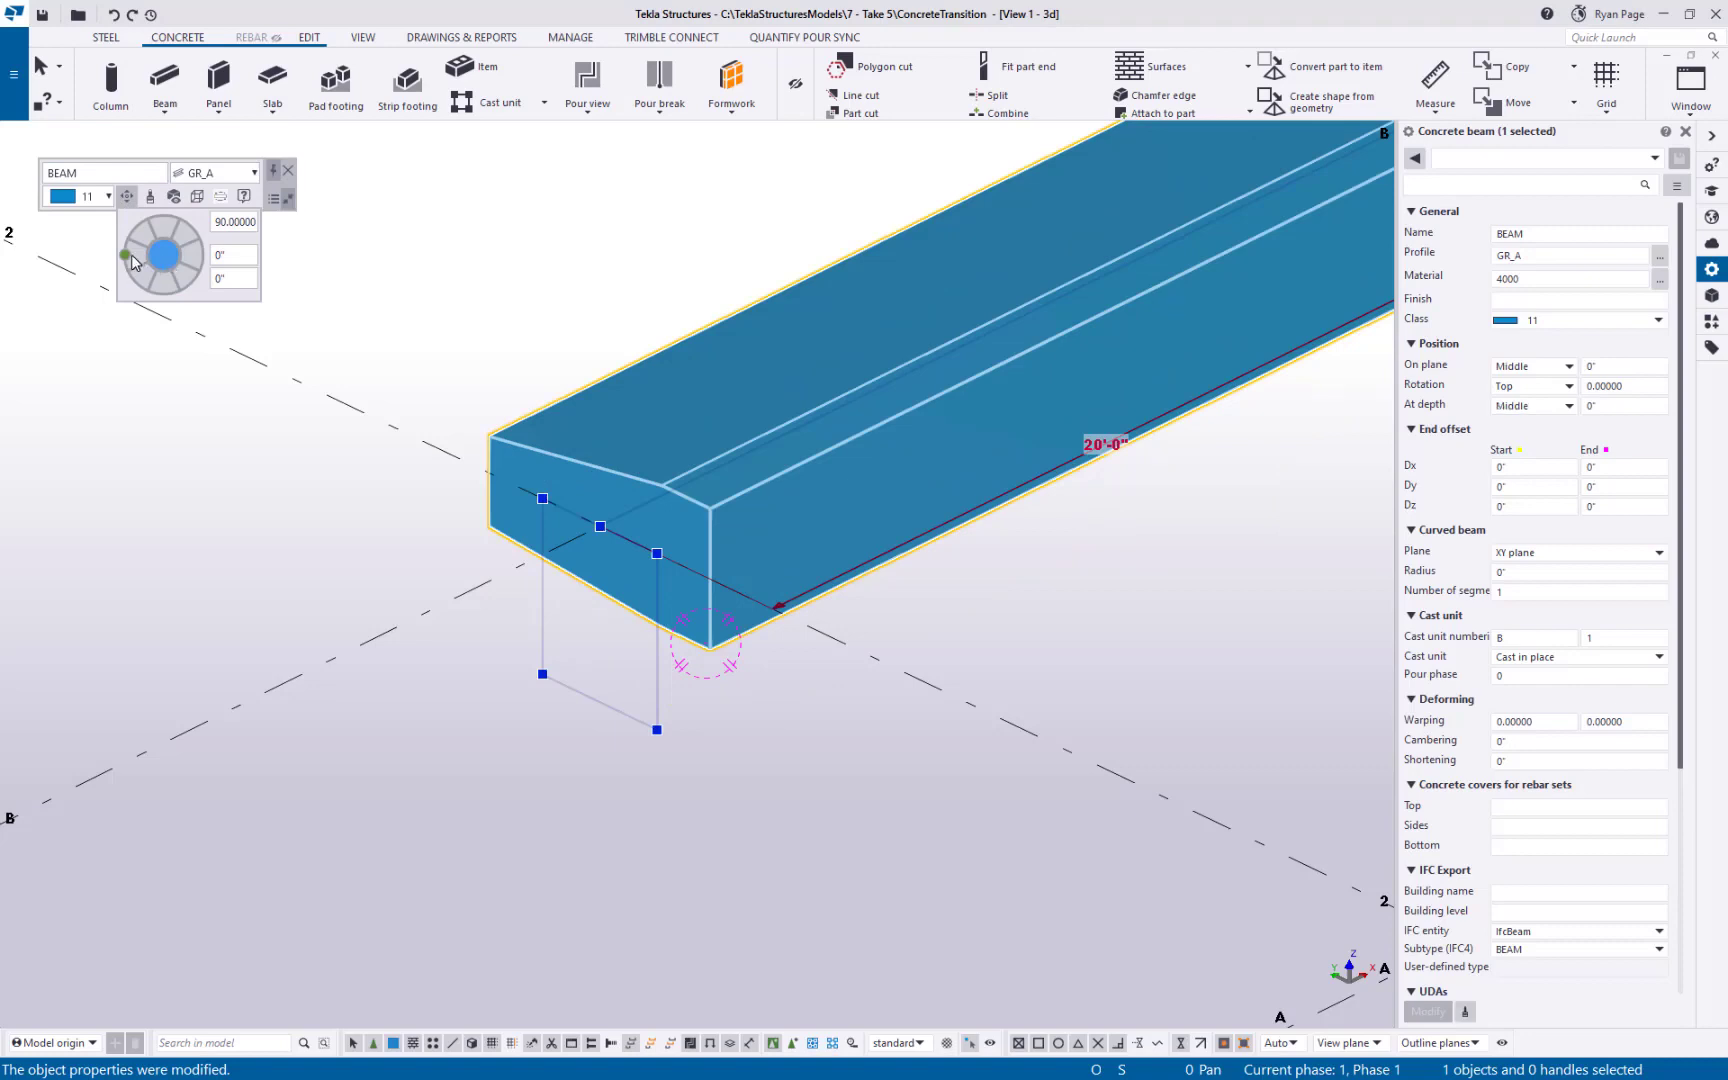
pyautogui.click(166, 282)
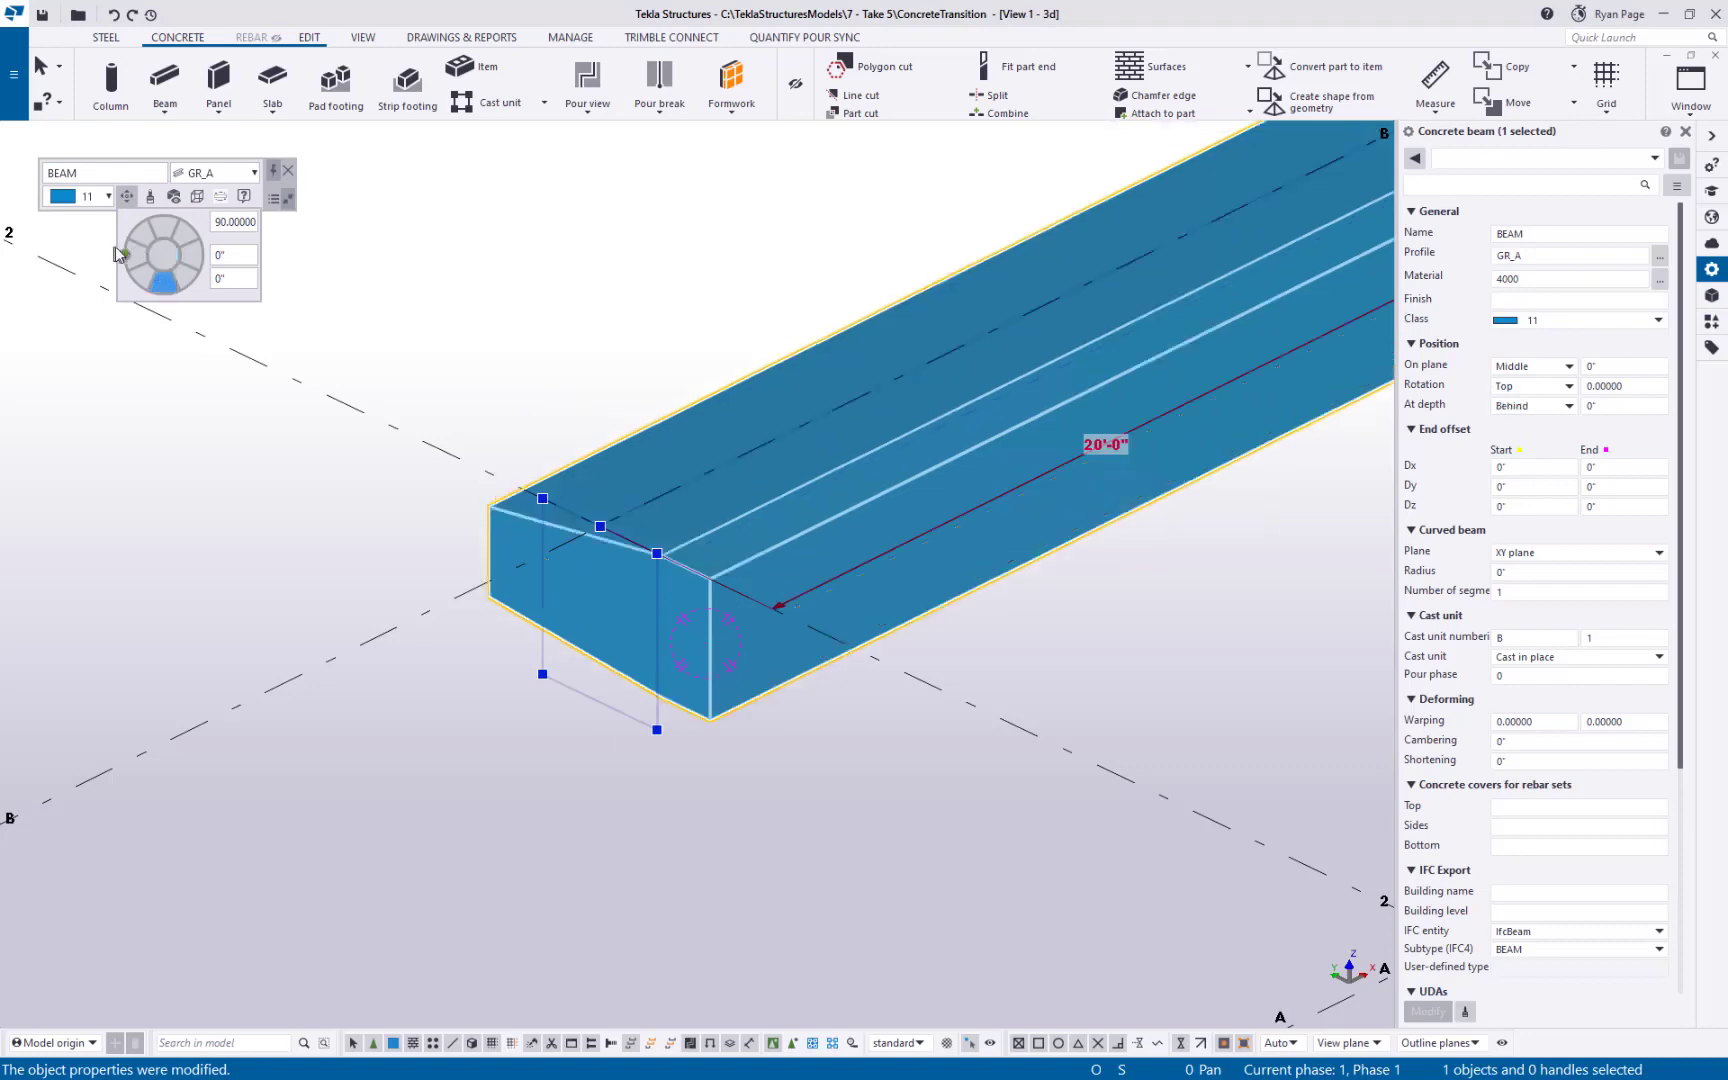
pyautogui.moveTo(118, 254); pyautogui.dragTo(165, 290)
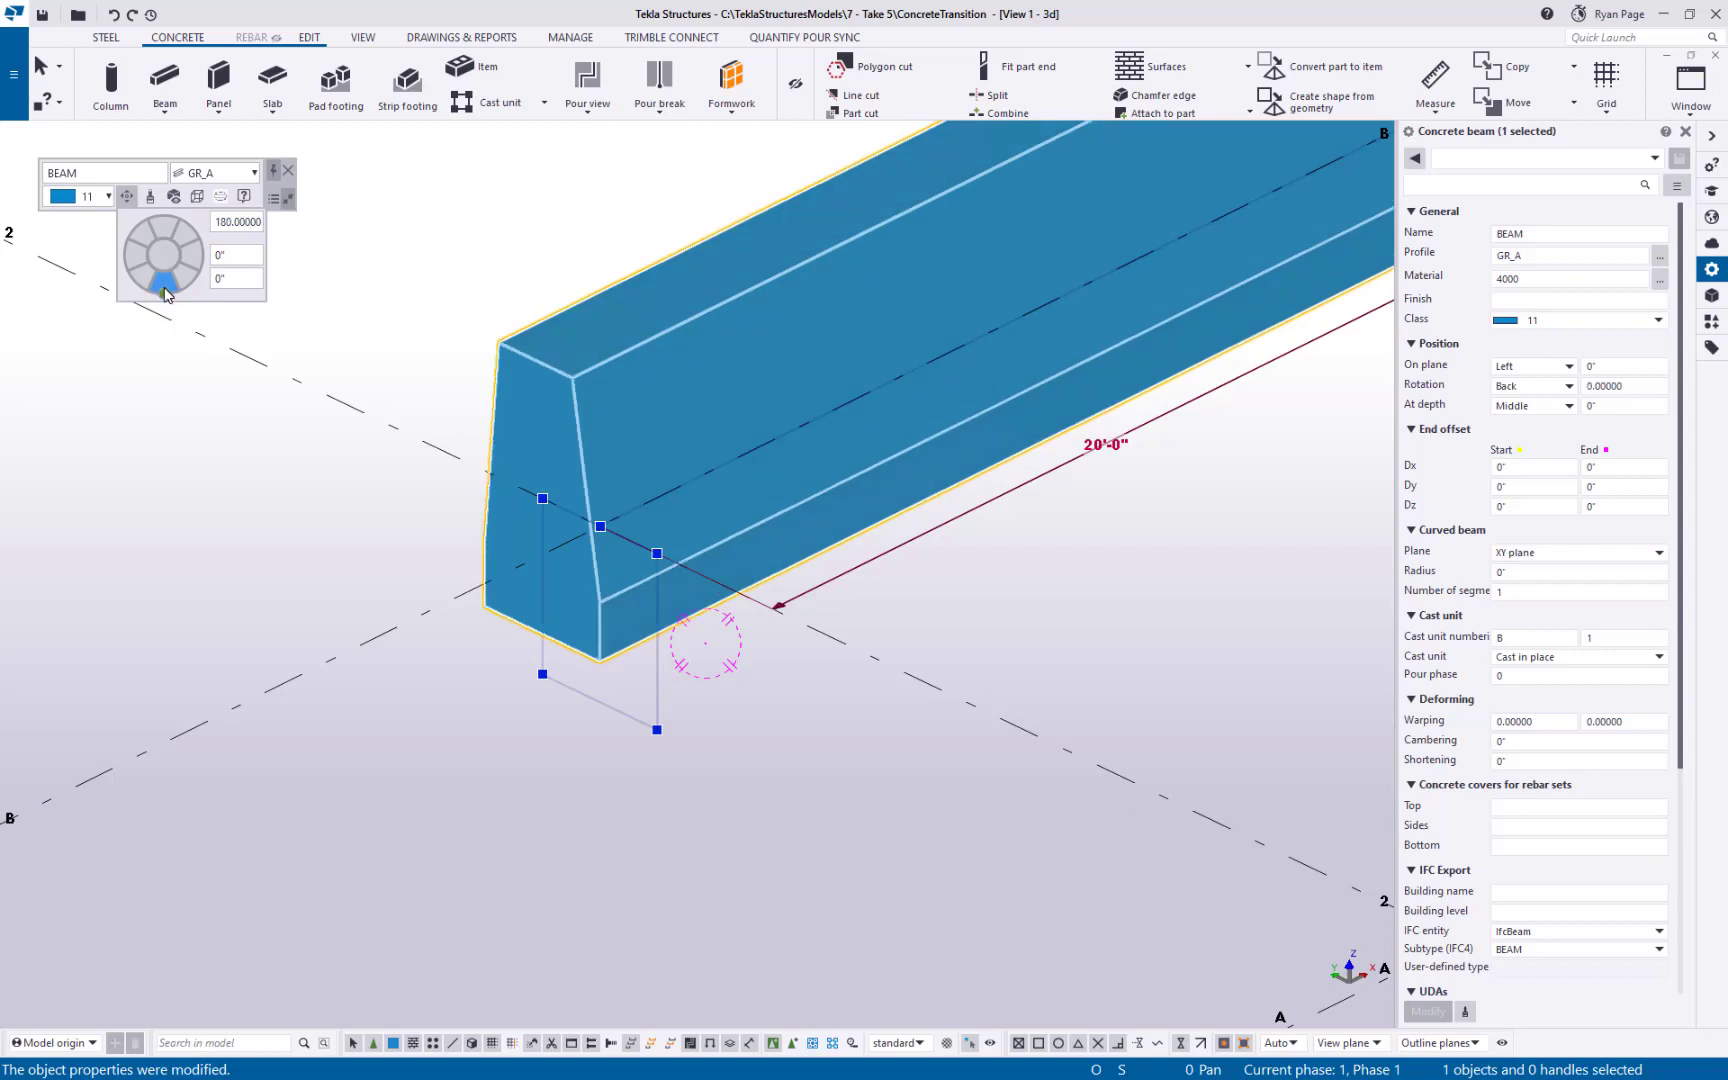
pyautogui.click(167, 245)
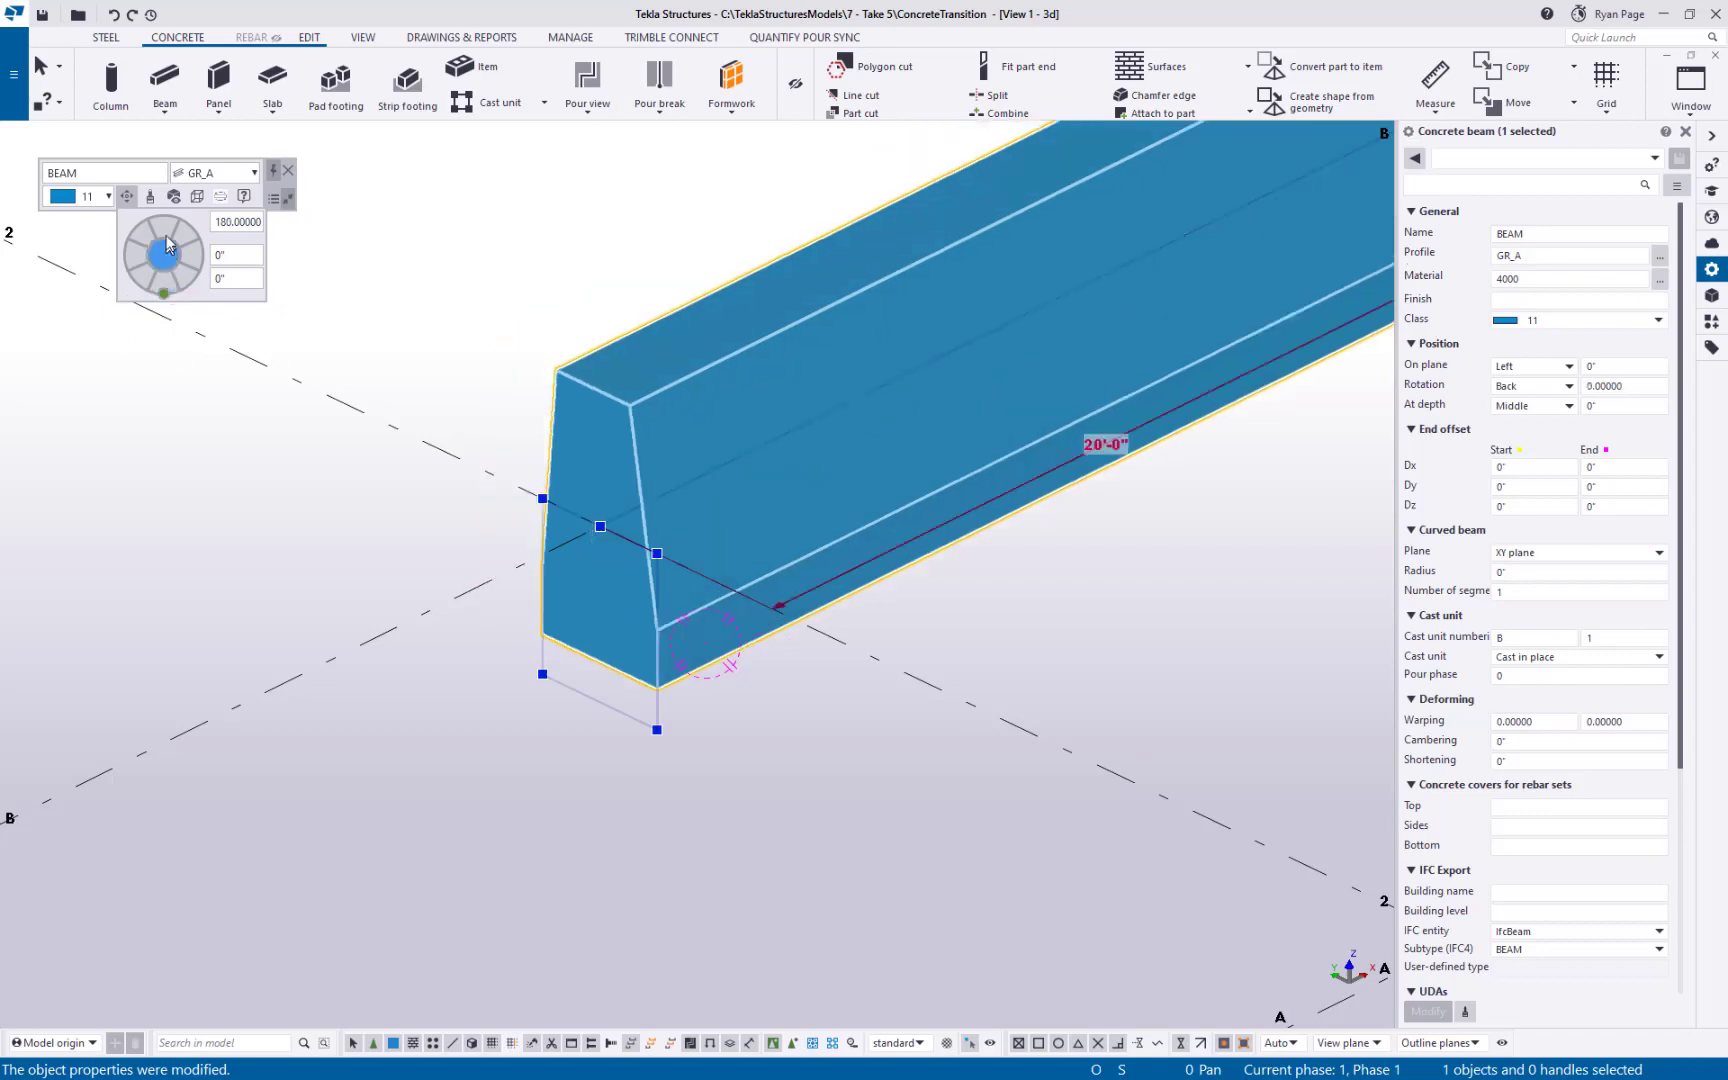
pyautogui.click(134, 259)
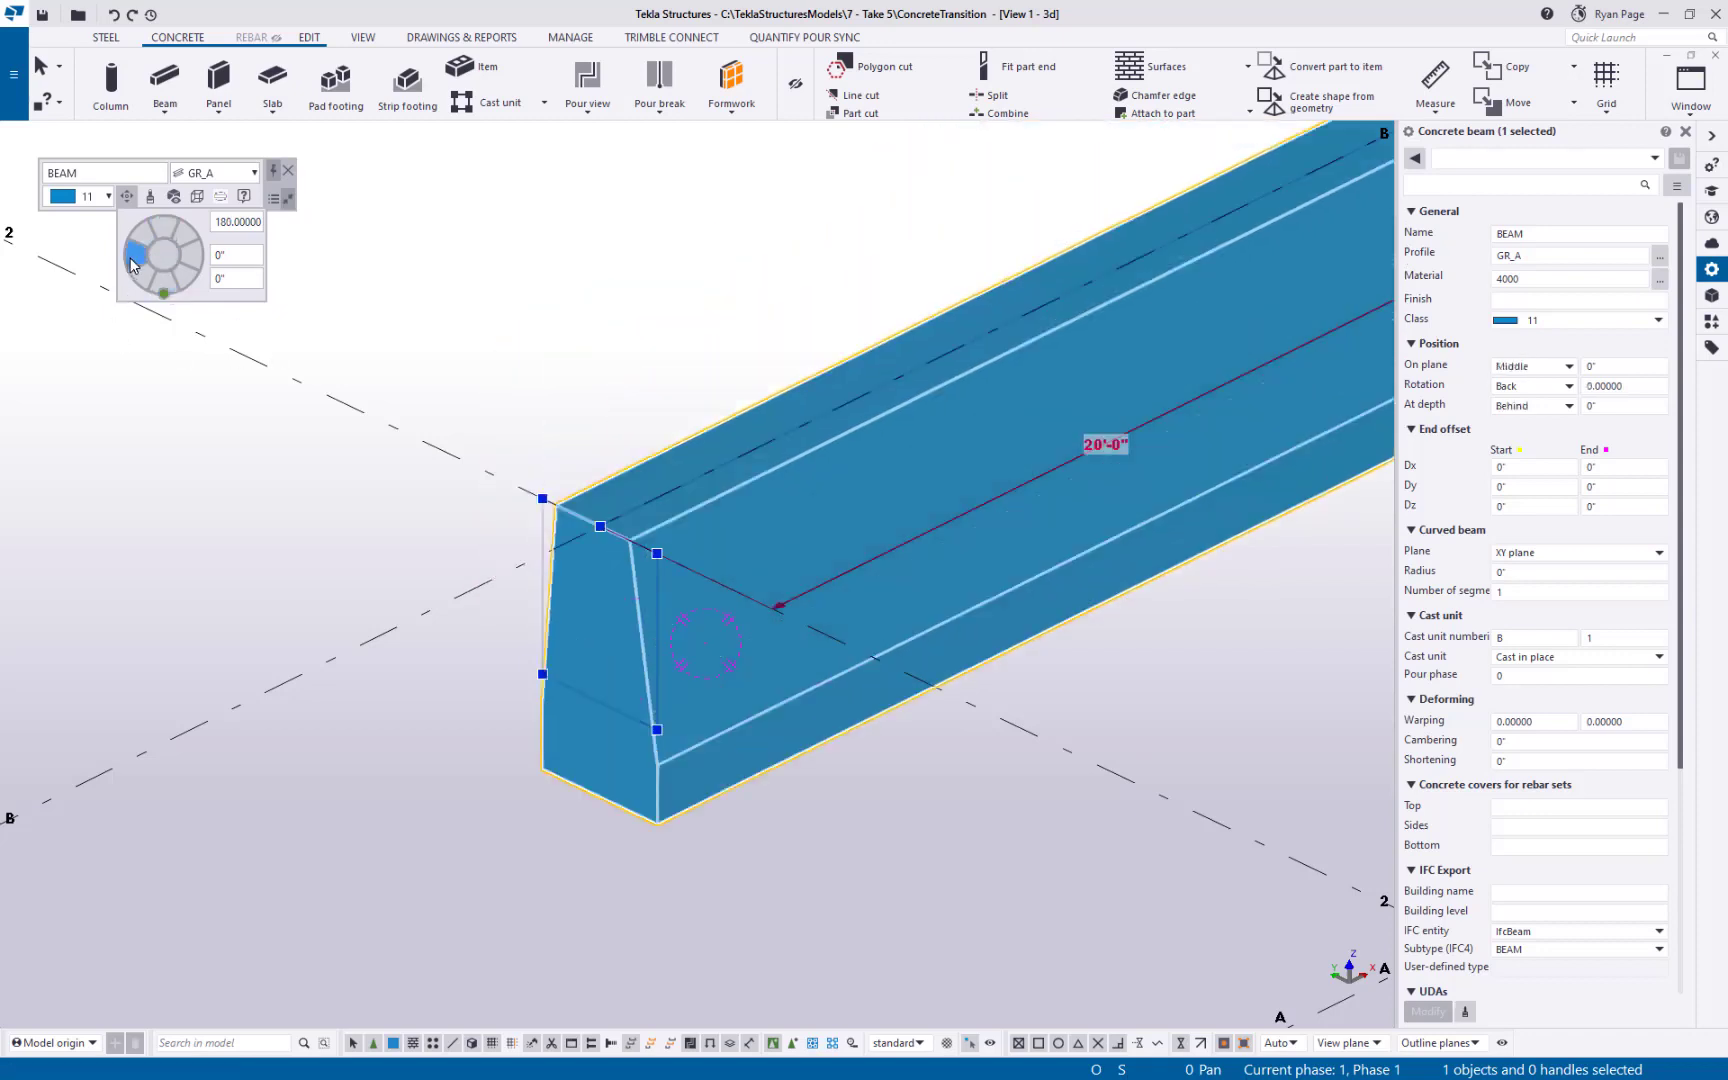
pyautogui.click(194, 260)
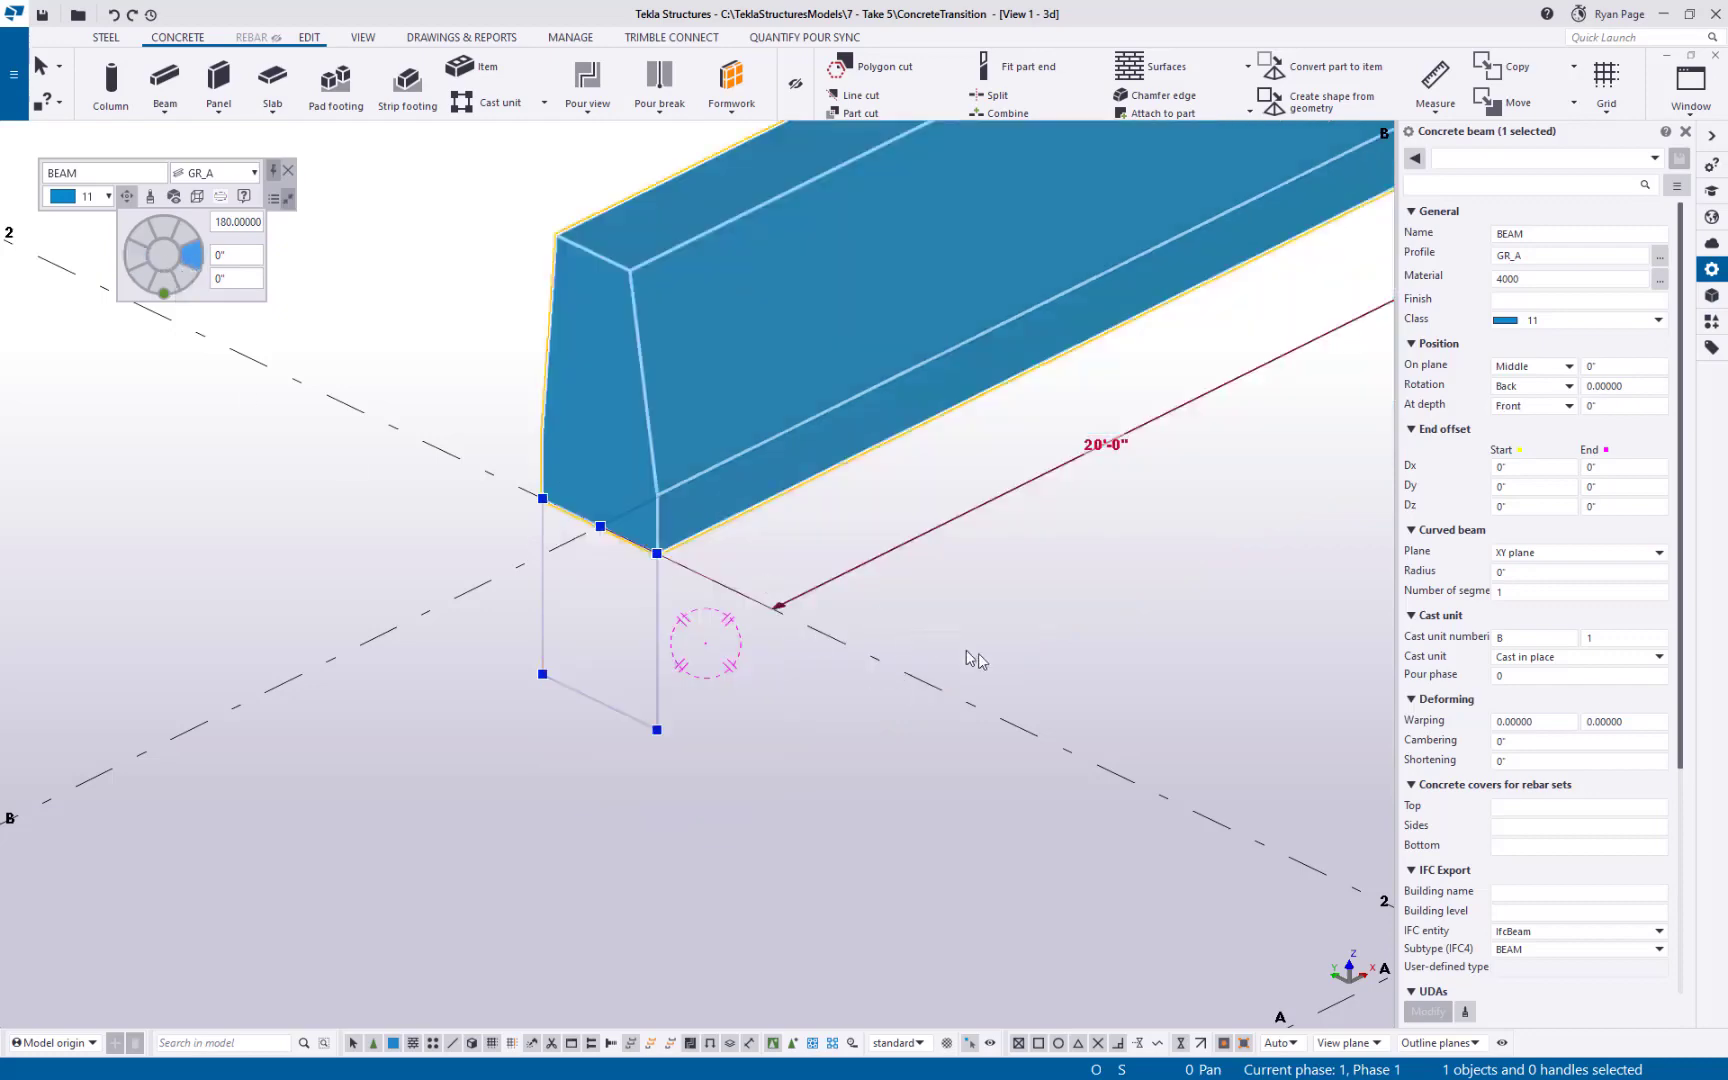
# - In plan view, copy the GR_A beam along grid line B from grid 2 to grid 3 and end copying
pyautogui.scroll(-5, 879, 617)
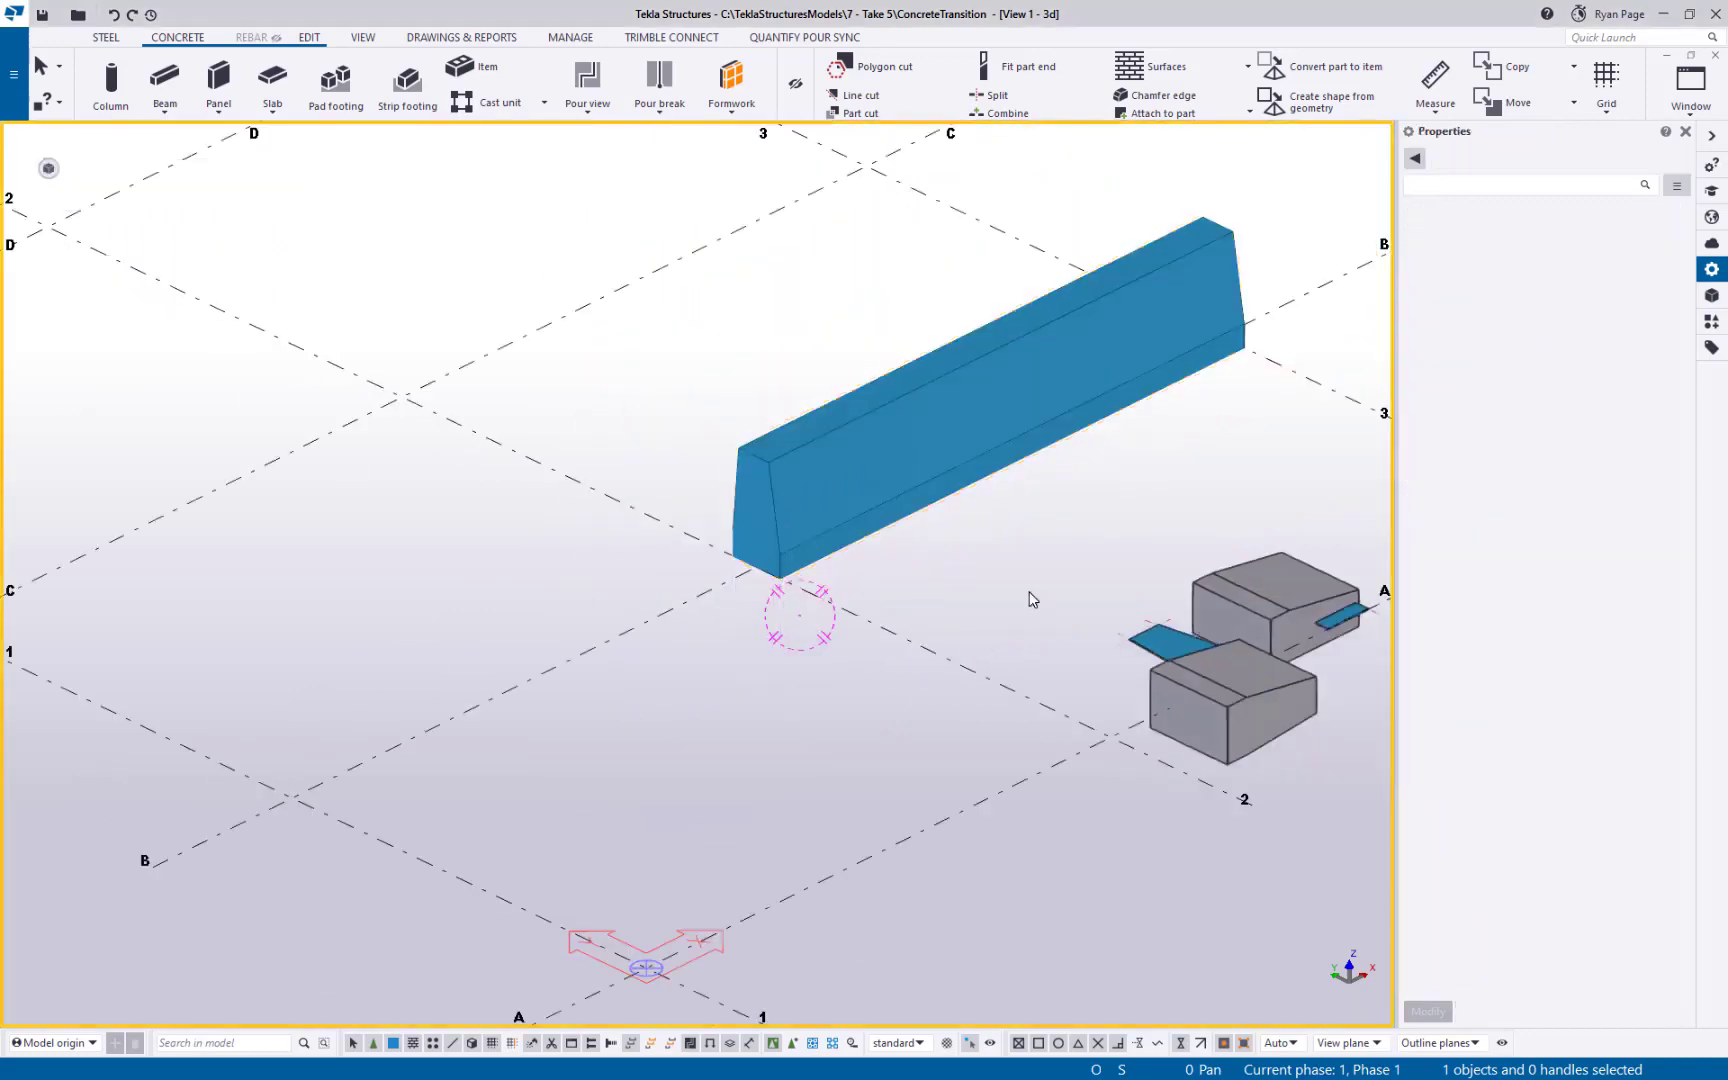
pyautogui.hotkey('ctrl', 'p')
pyautogui.scroll(3, 622, 741)
pyautogui.scroll(-2, 608, 626)
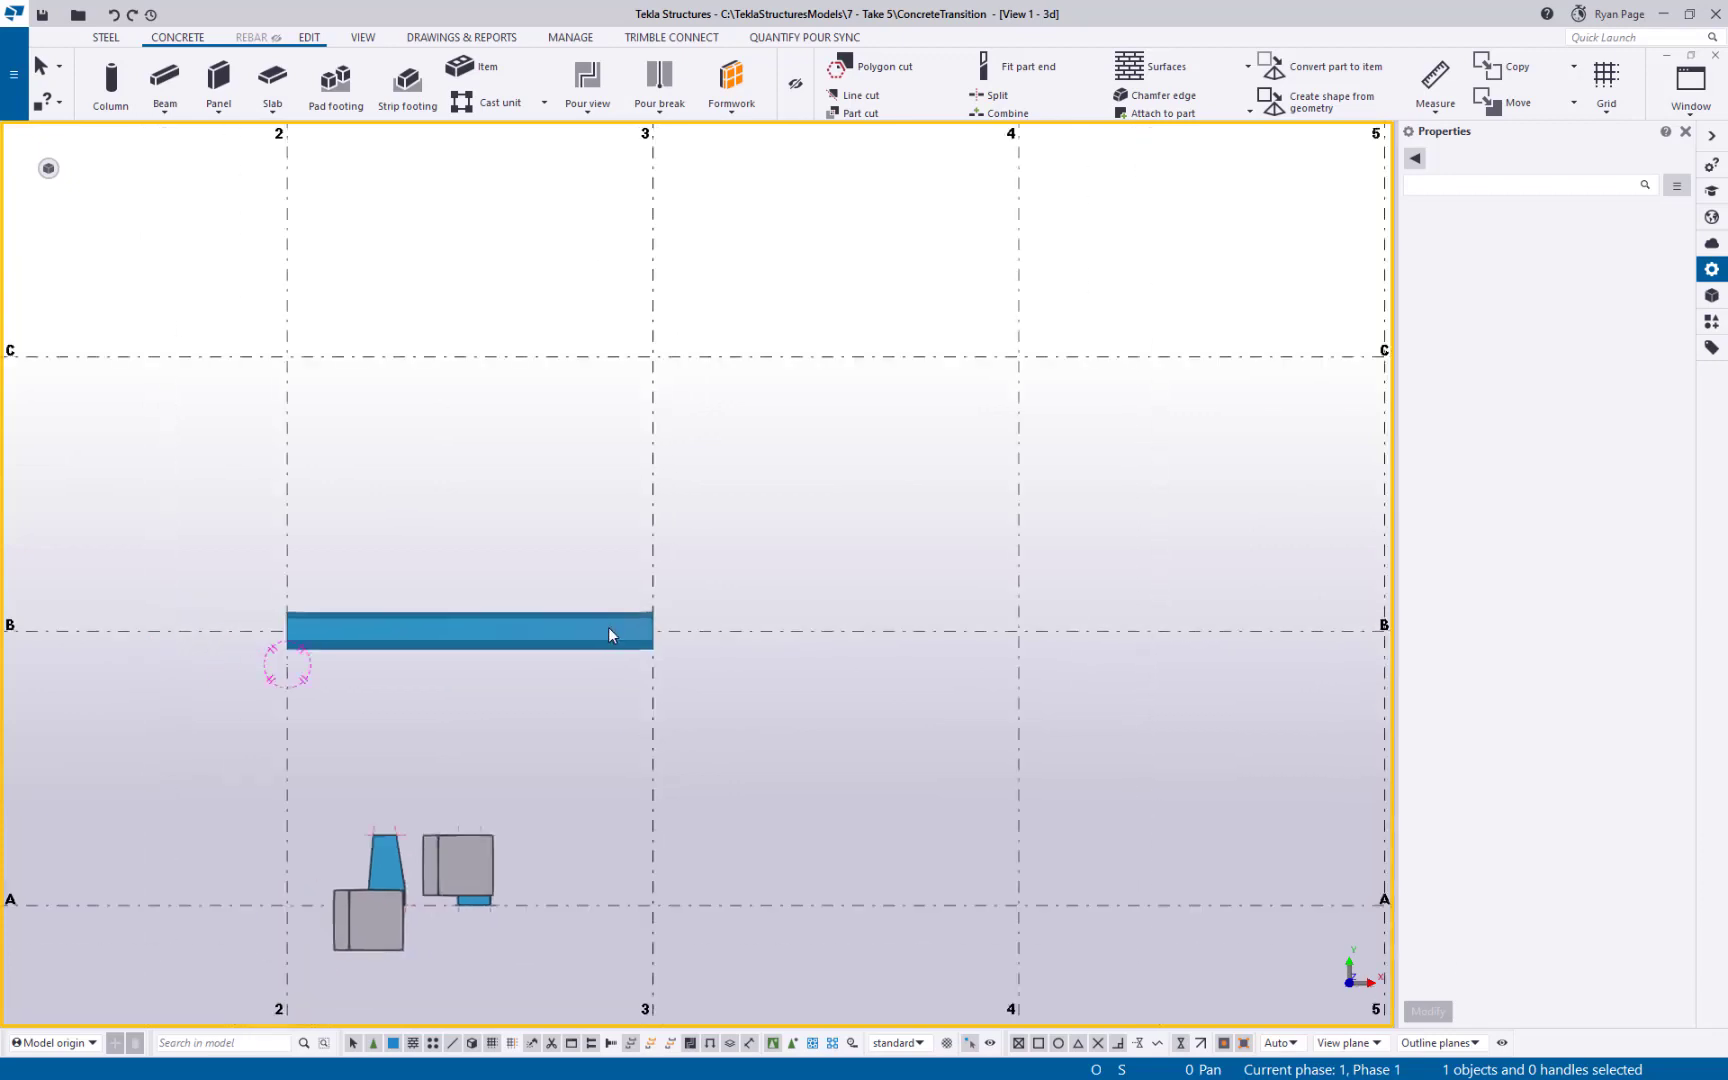
pyautogui.click(608, 626)
pyautogui.scroll(3, 606, 663)
pyautogui.click(637, 625)
pyautogui.rightClick(806, 662)
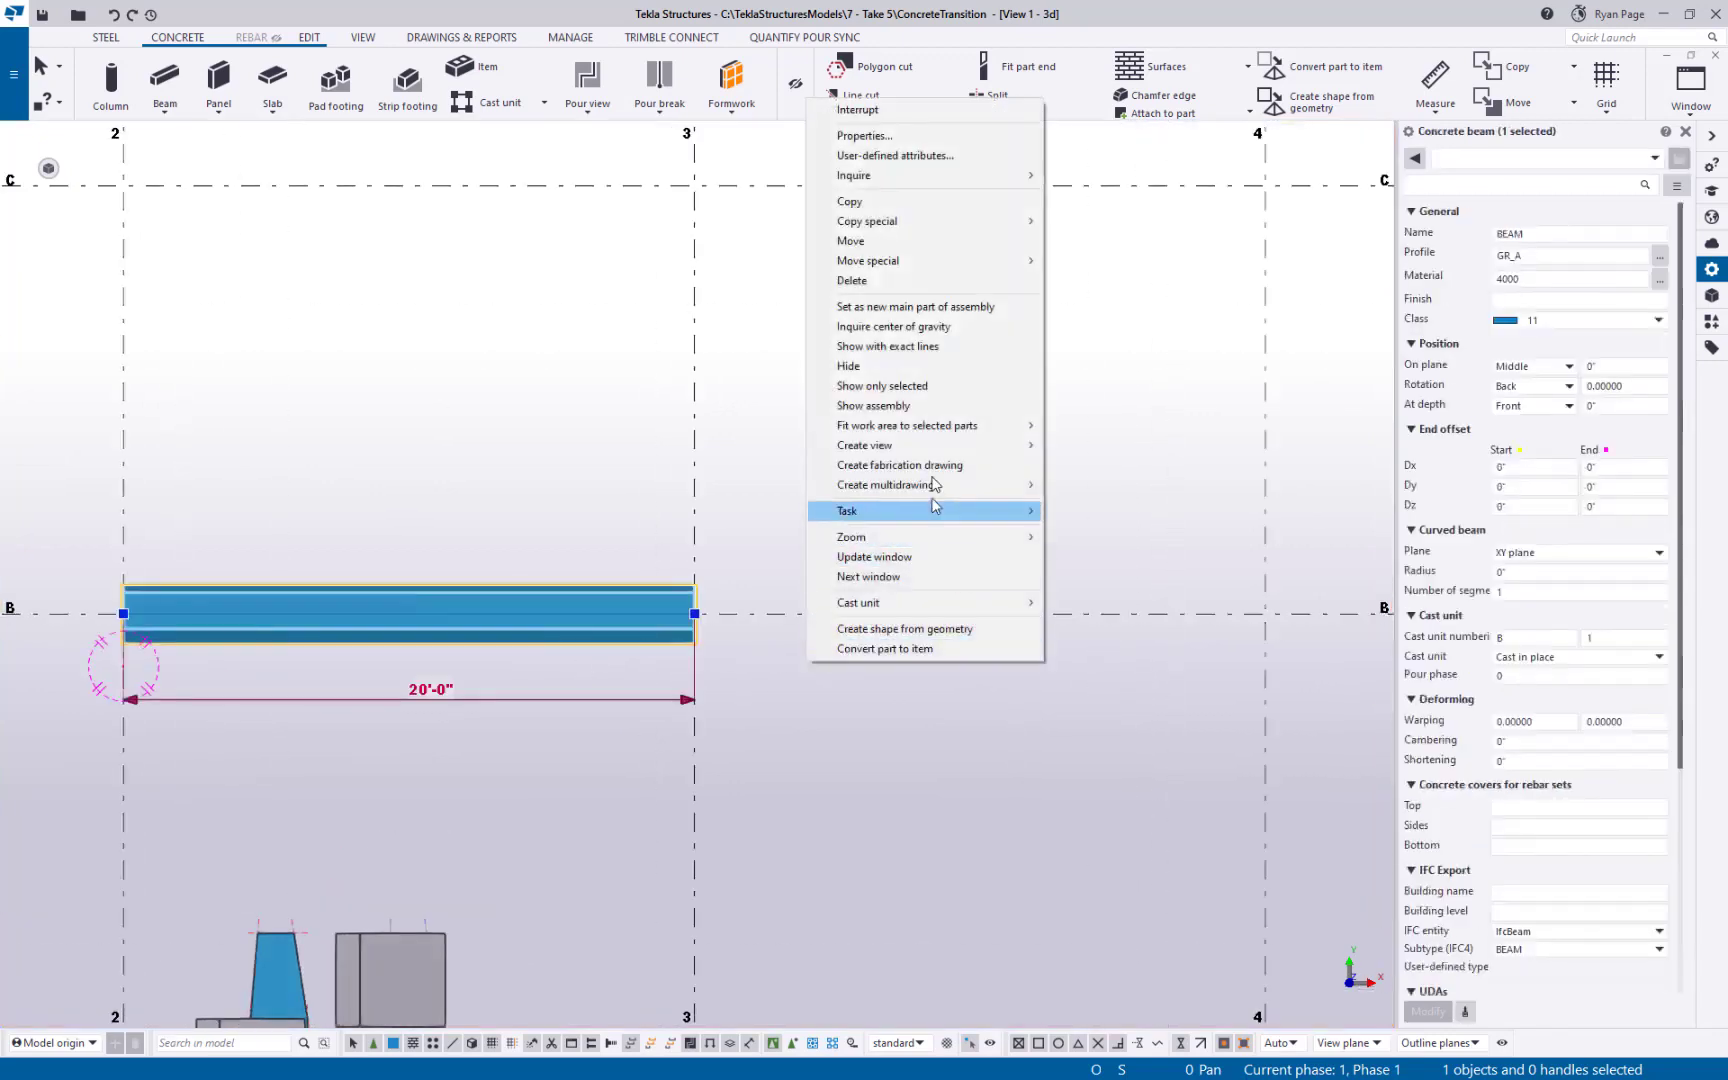
pyautogui.click(937, 203)
pyautogui.click(123, 613)
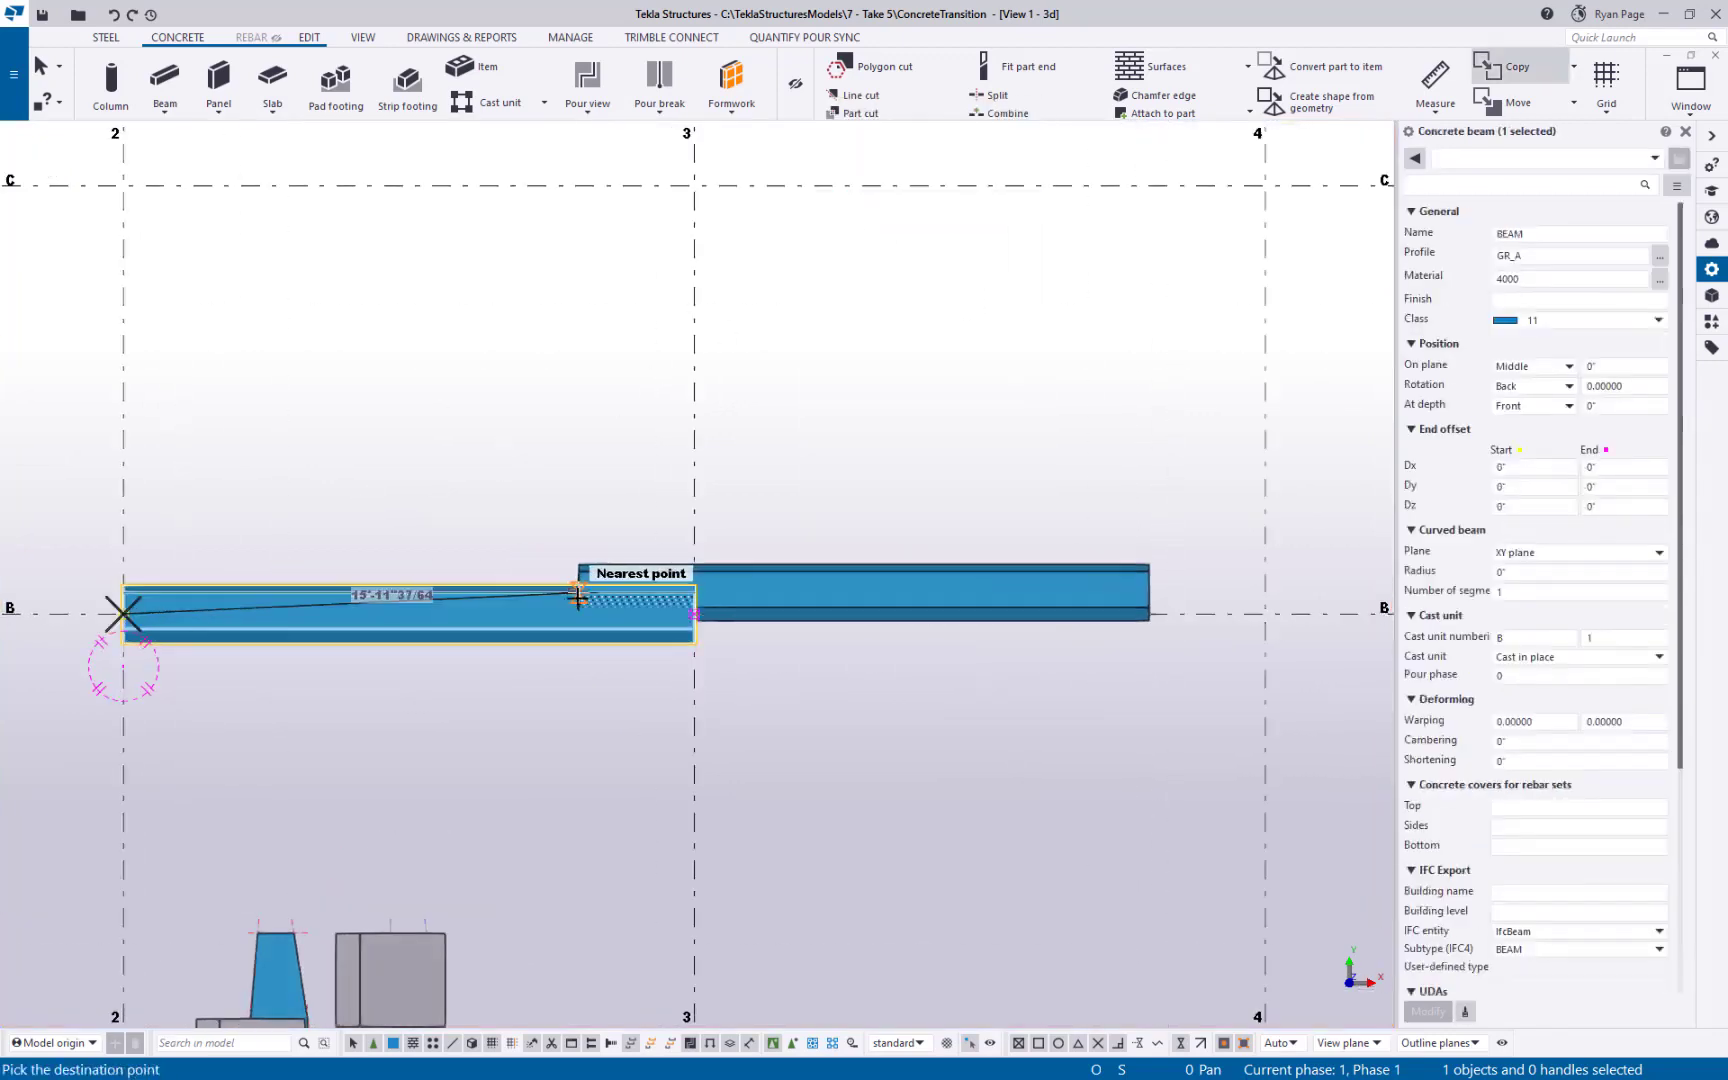
pyautogui.click(733, 645)
pyautogui.rightClick(1041, 714)
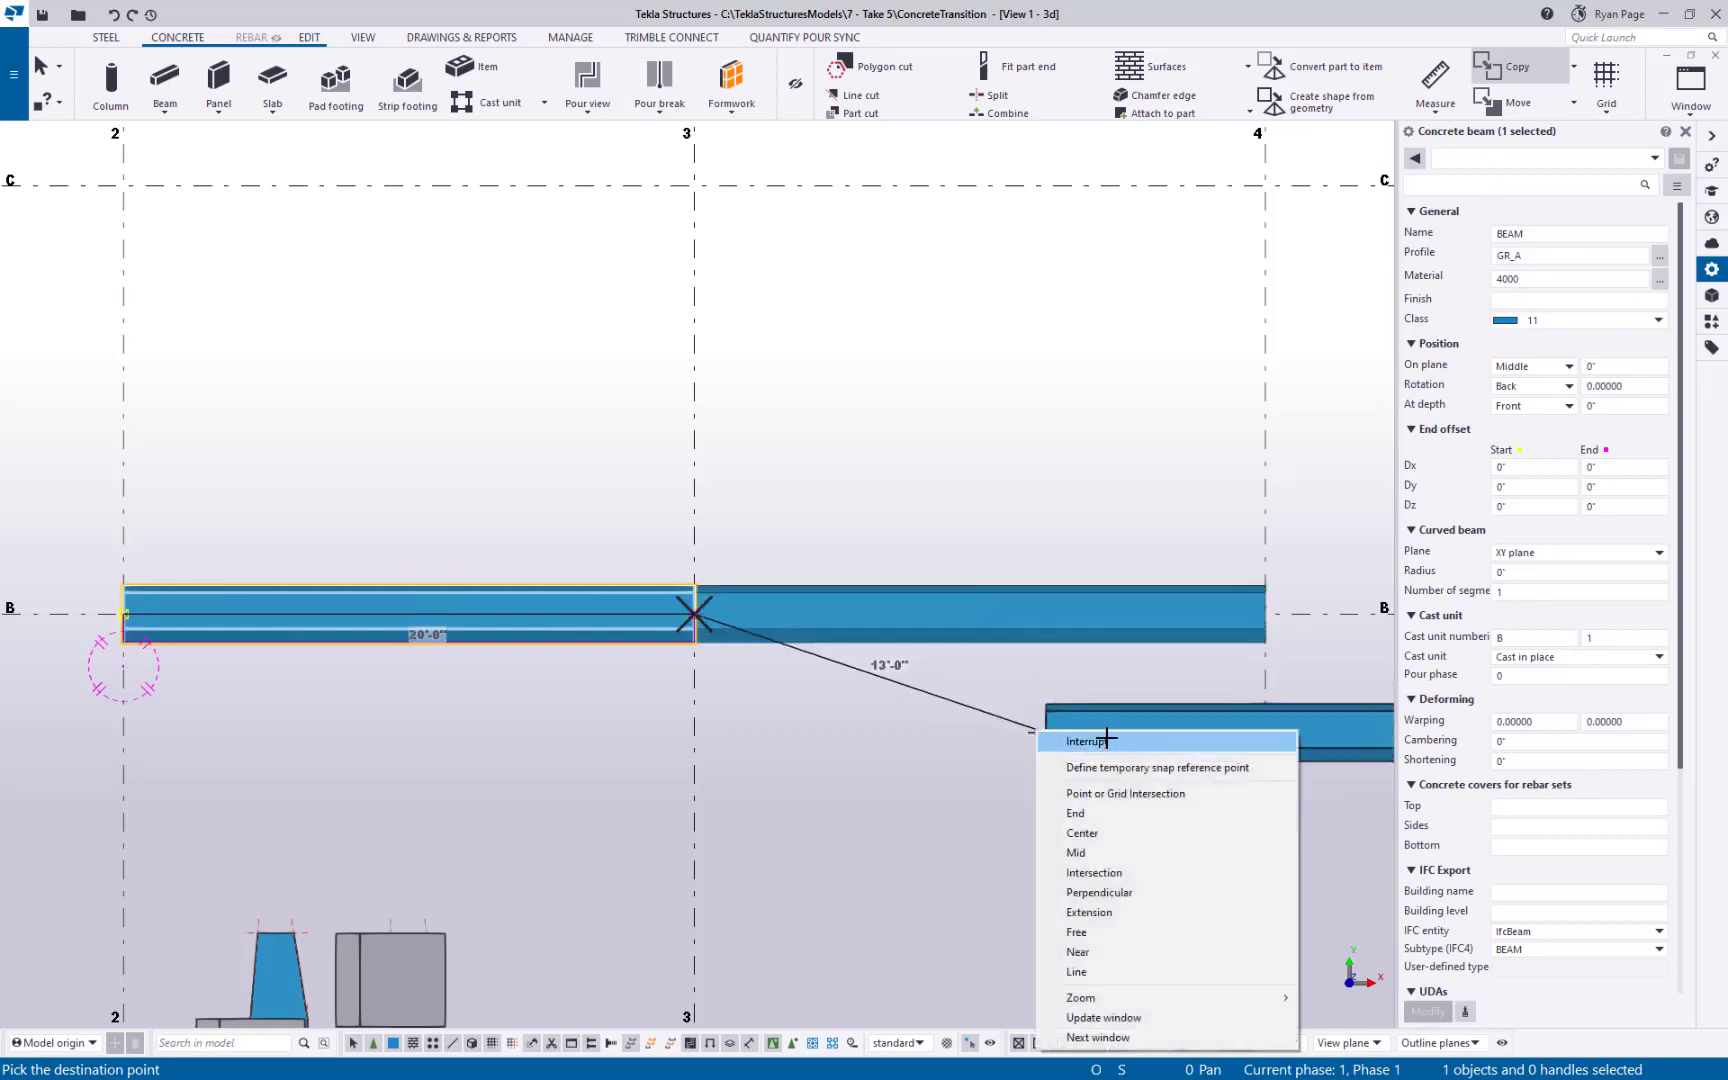
pyautogui.click(1050, 727)
# - Shorten the copied beam to a length of 7'-6", keeping its start at grid 3
pyautogui.click(990, 689)
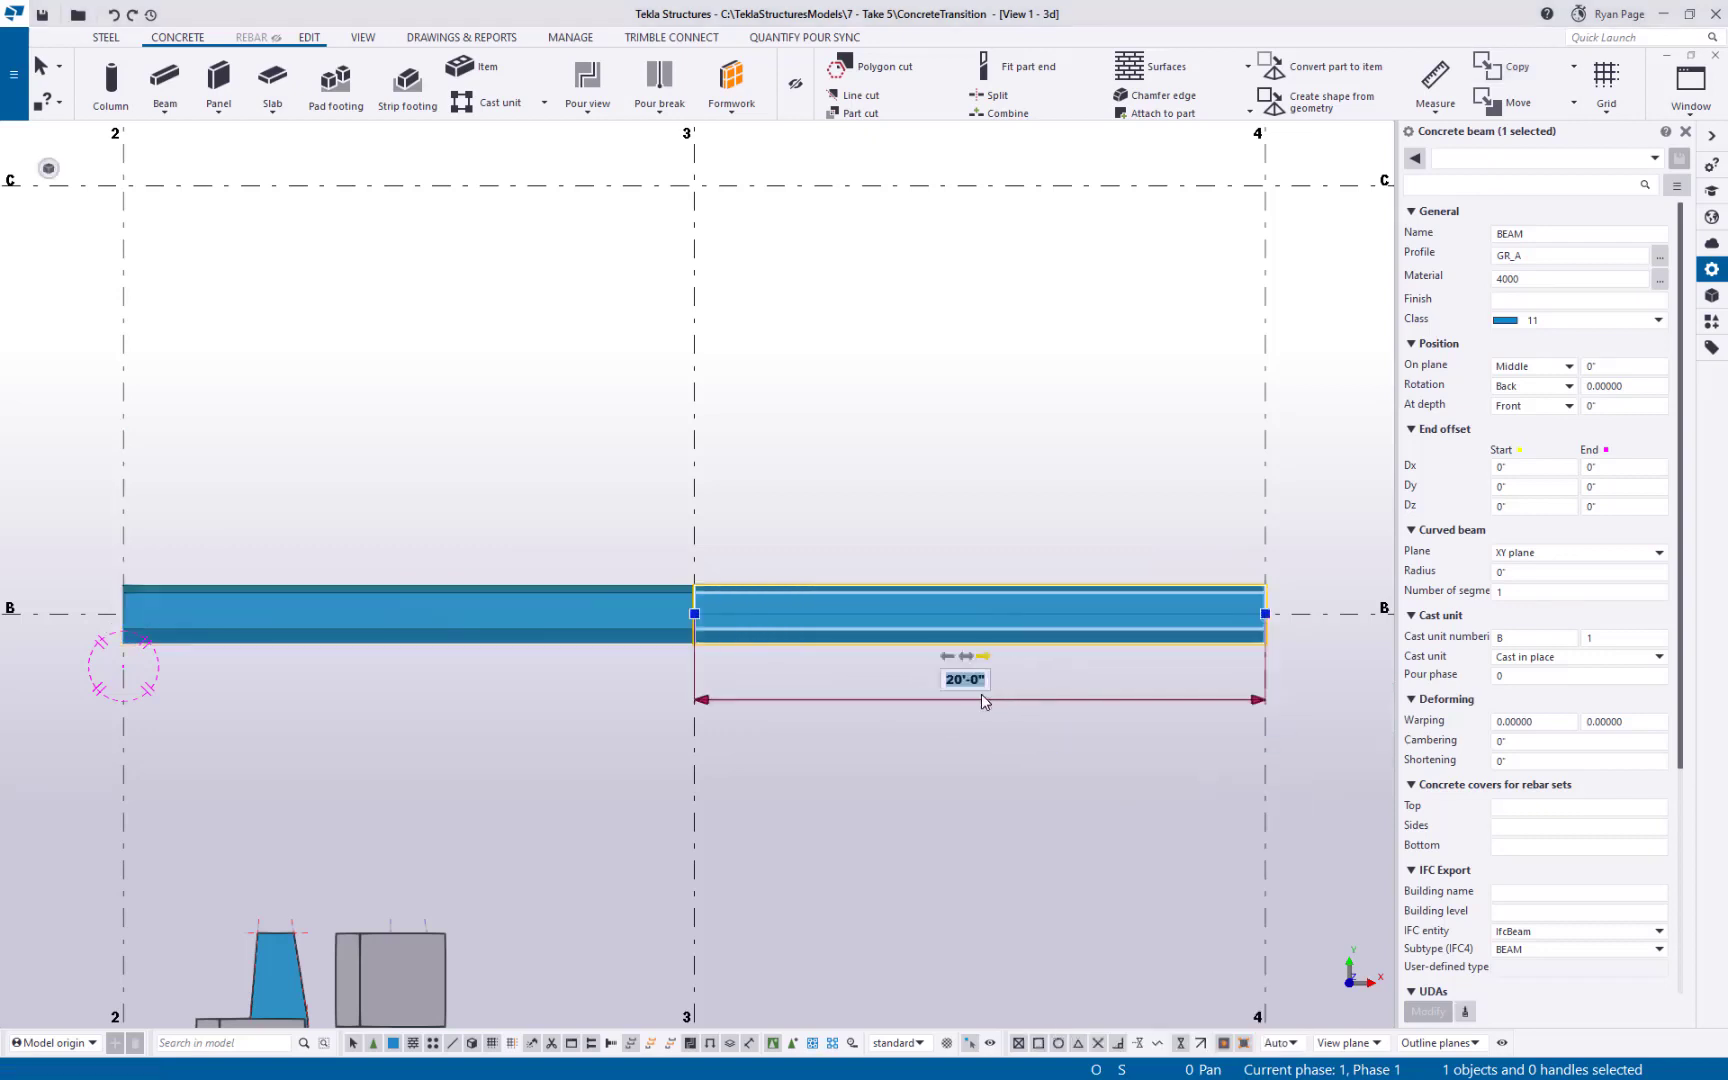
pyautogui.write("7'6")
pyautogui.press('Return')
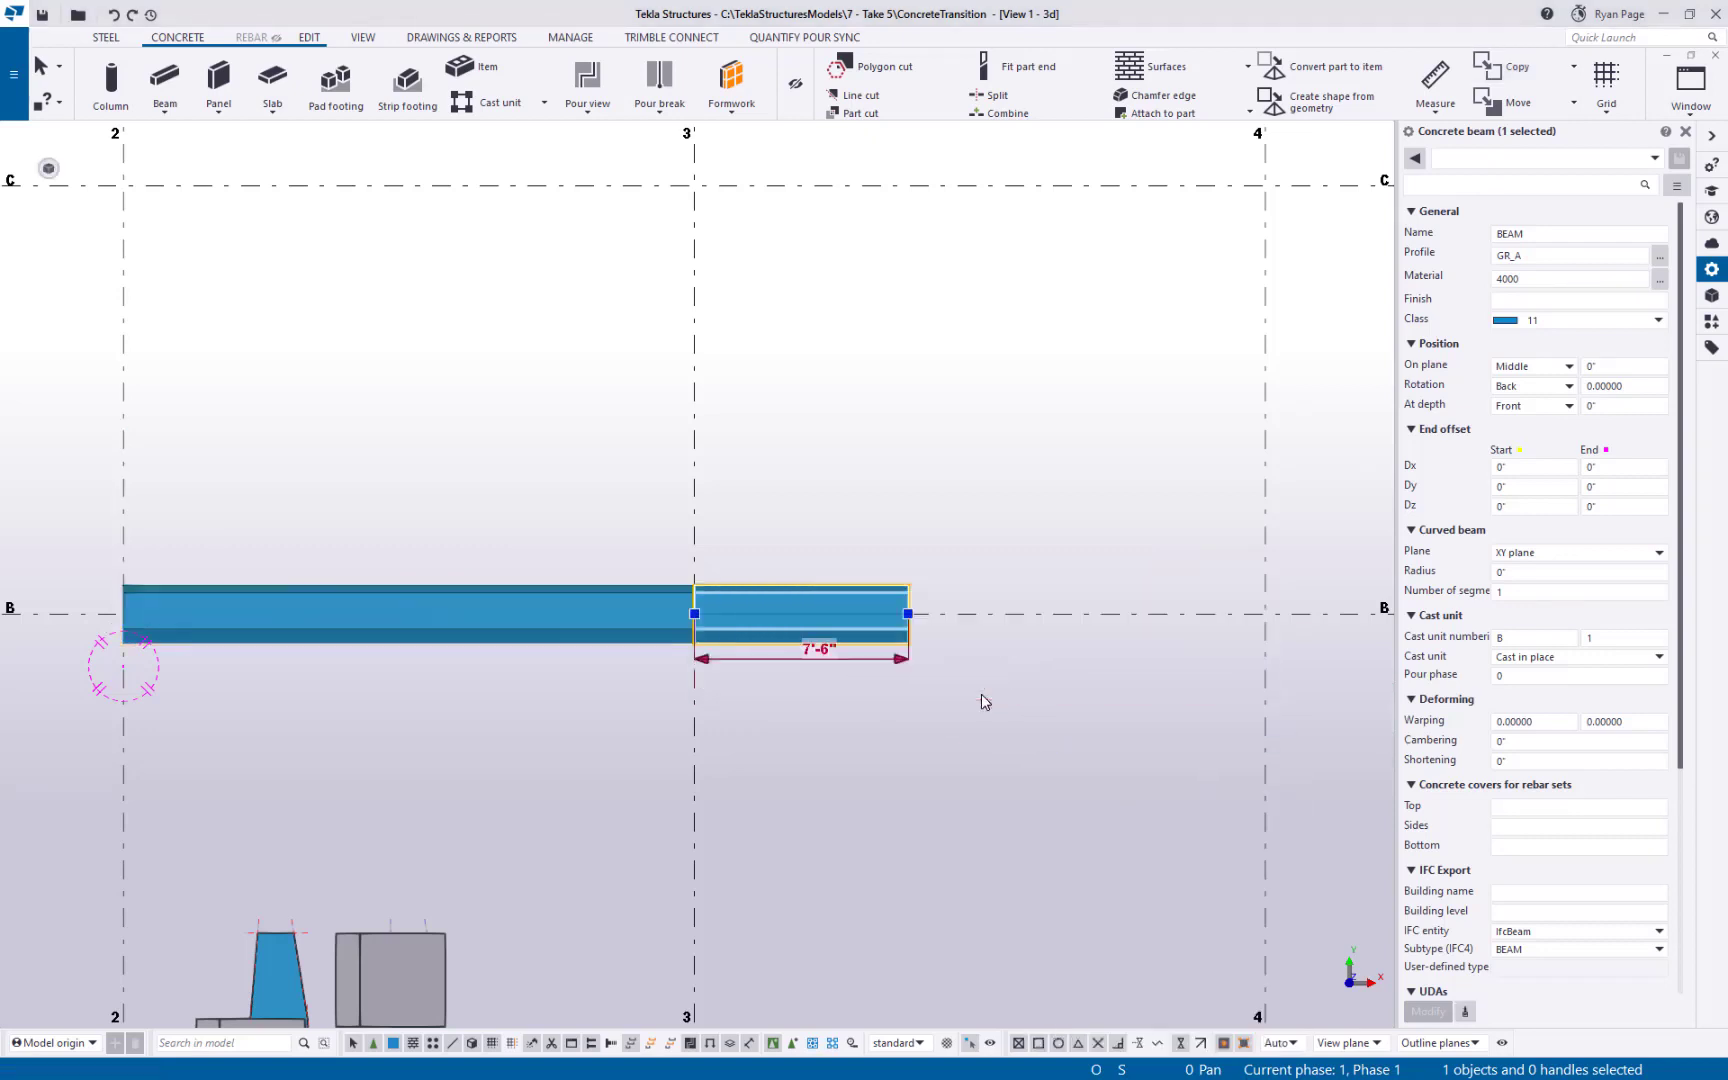
# - Copy the 7'-6" beam along grid line B from its start point at grid 3 to its end point, and end copying
pyautogui.scroll(2, 800, 650)
pyautogui.scroll(1, 820, 645)
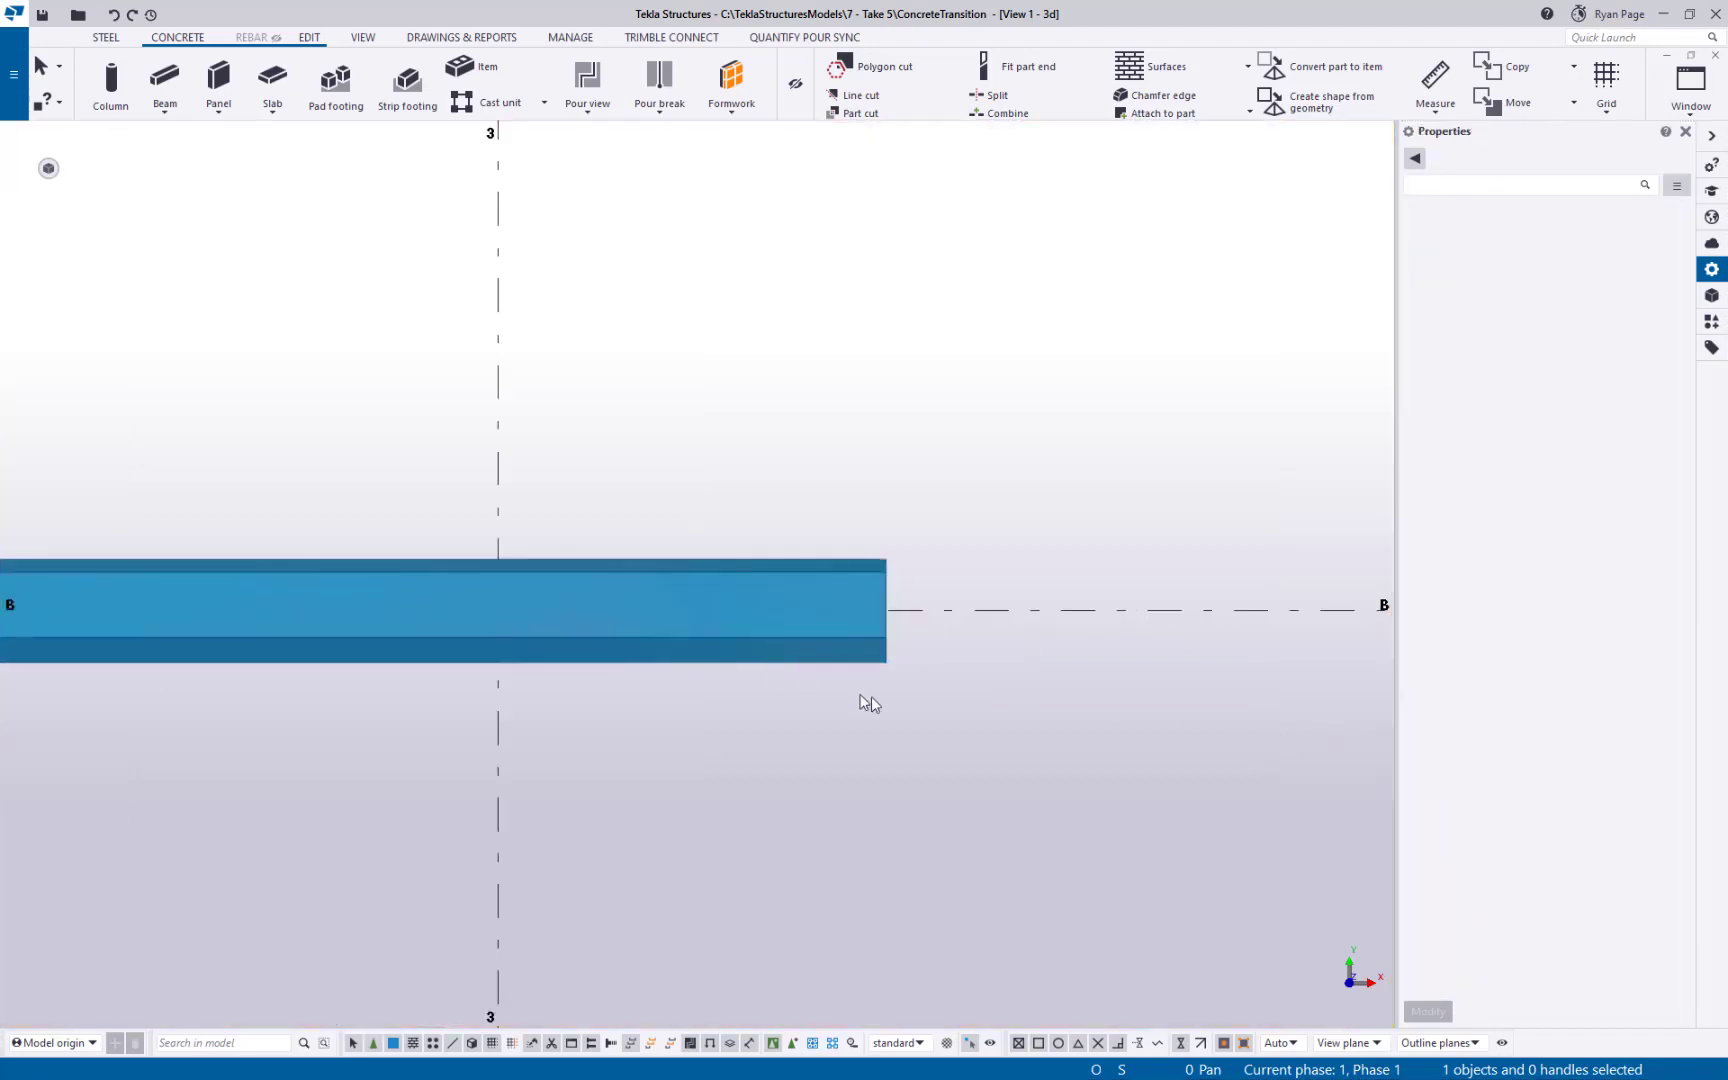
pyautogui.rightClick(882, 690)
pyautogui.click(930, 240)
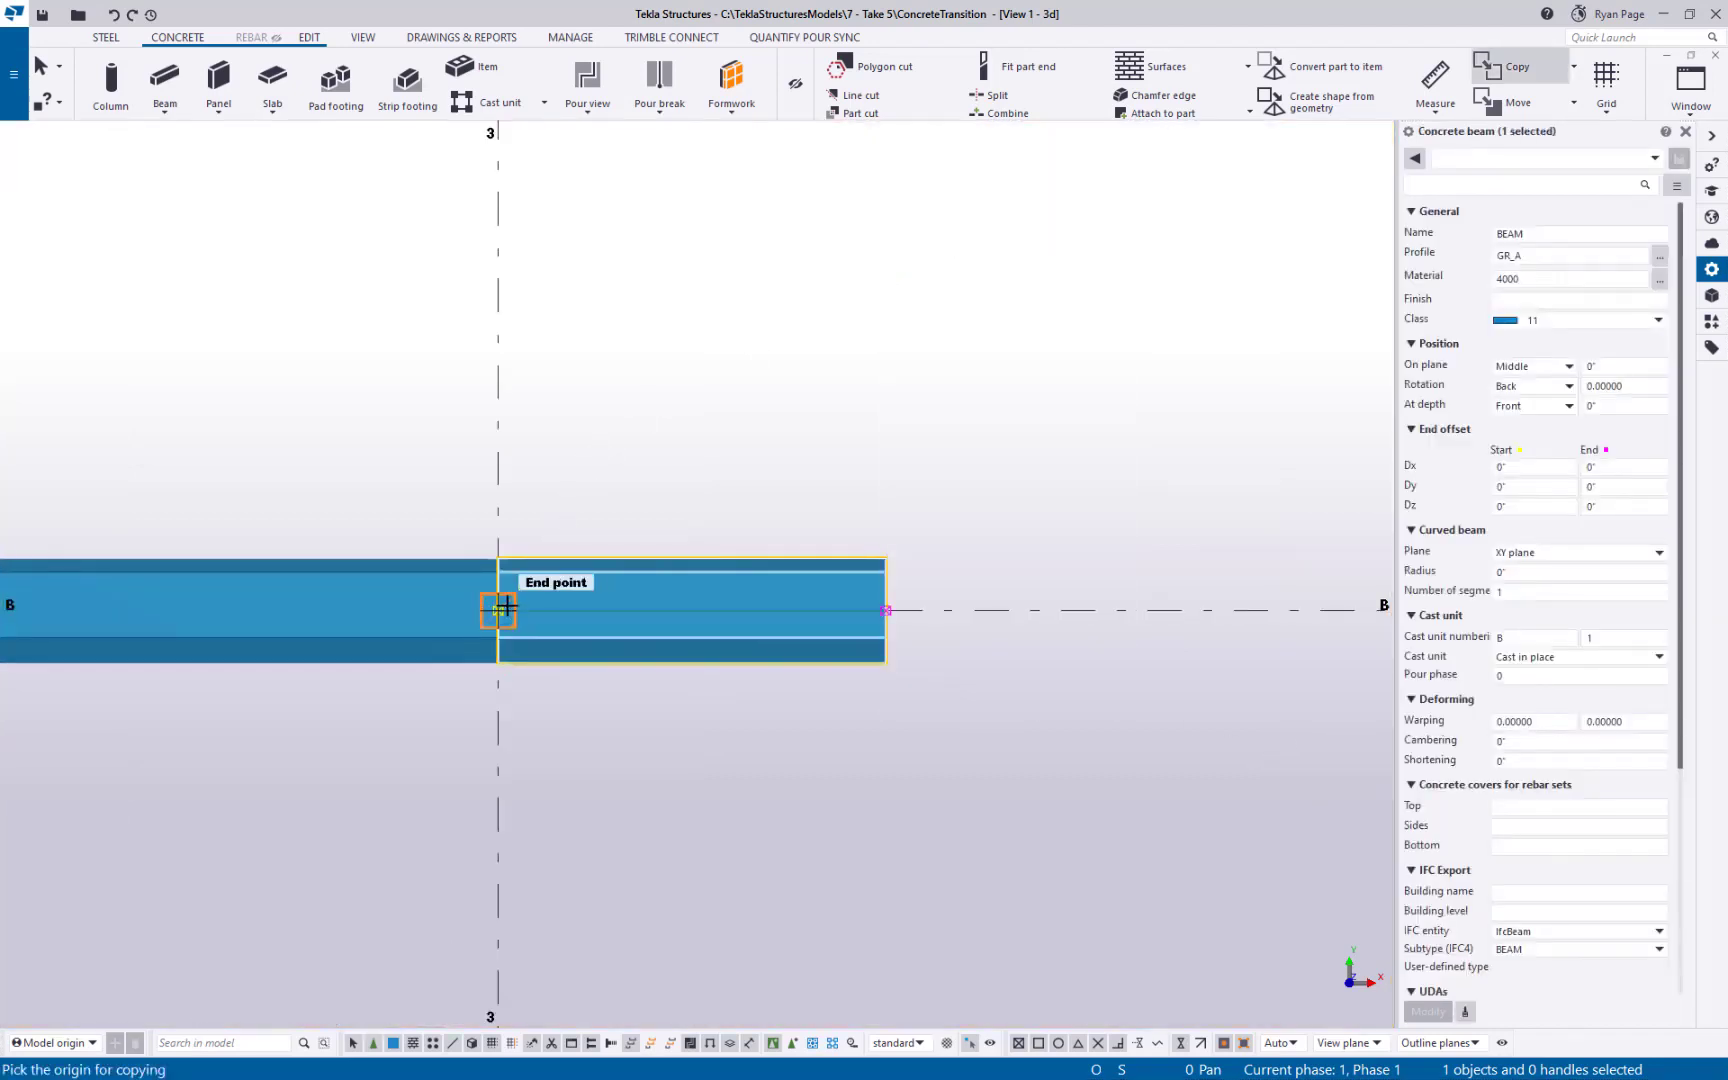
pyautogui.click(497, 608)
pyautogui.click(884, 610)
pyautogui.rightClick(1165, 655)
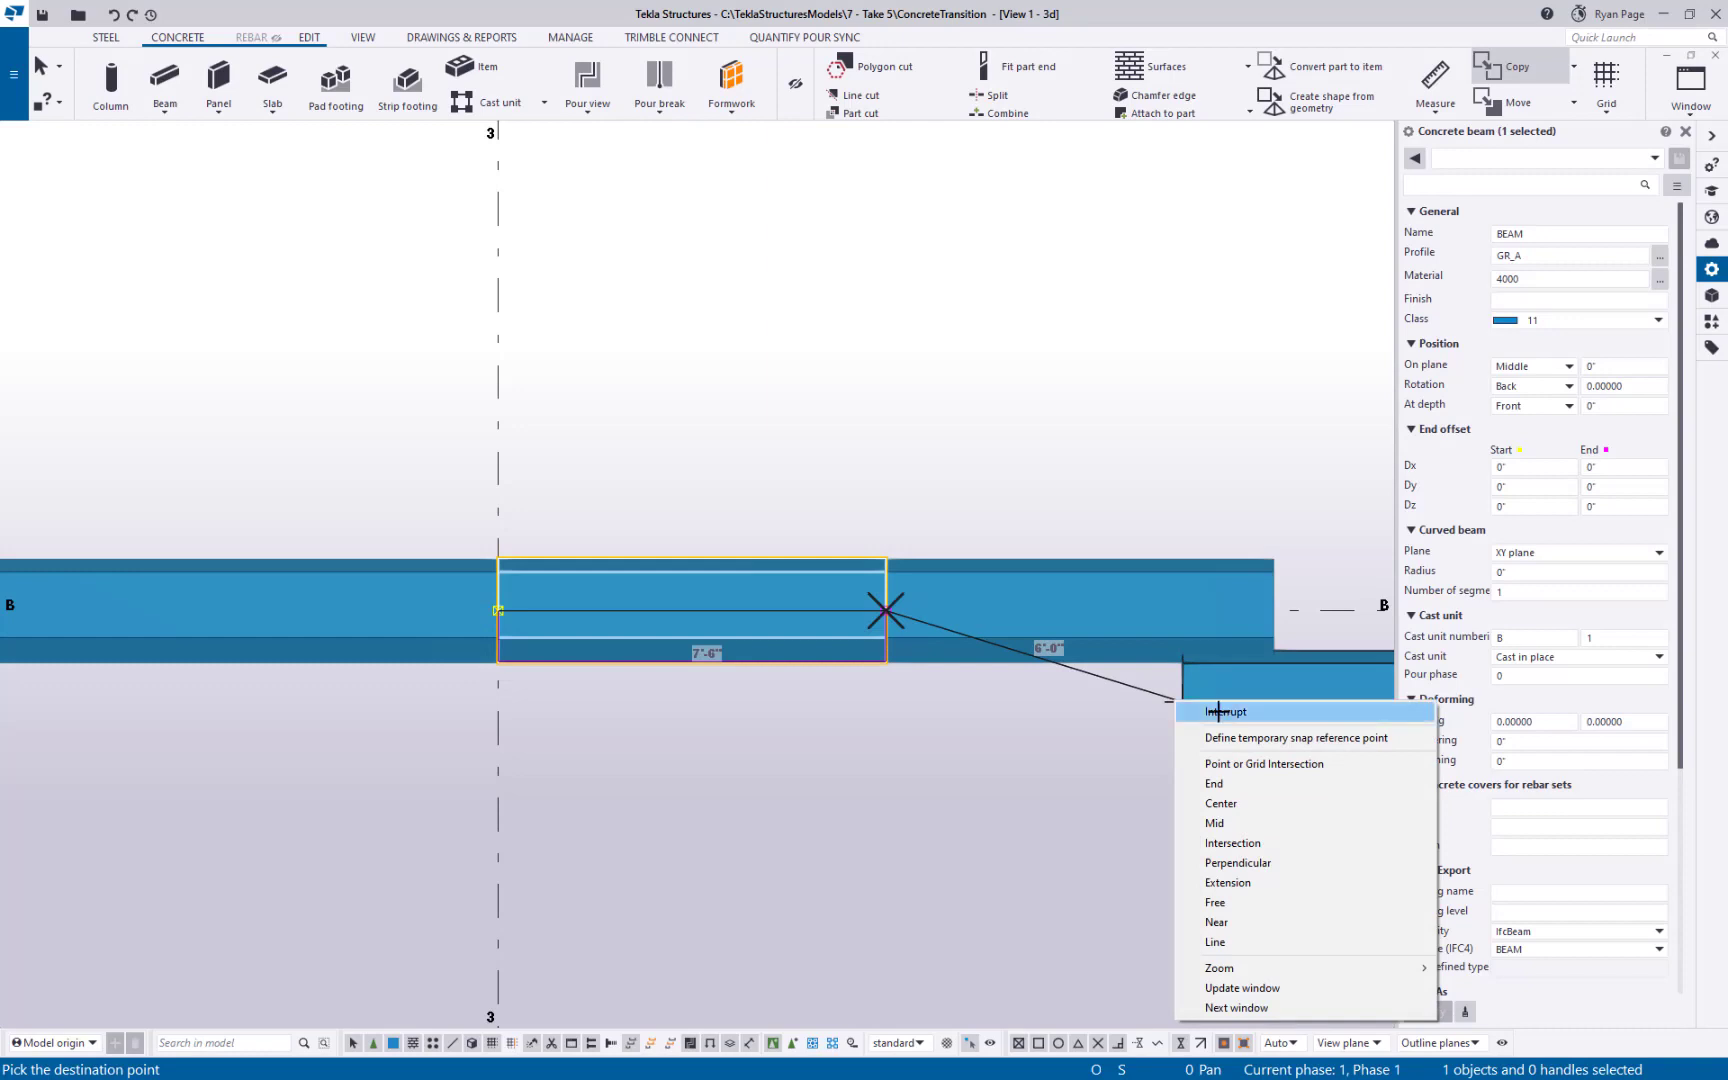
pyautogui.click(1217, 708)
# - Shorten the newly copied end beam to a length of 1'-4", keeping its start at the 7'-6" beam's end
pyautogui.click(1100, 662)
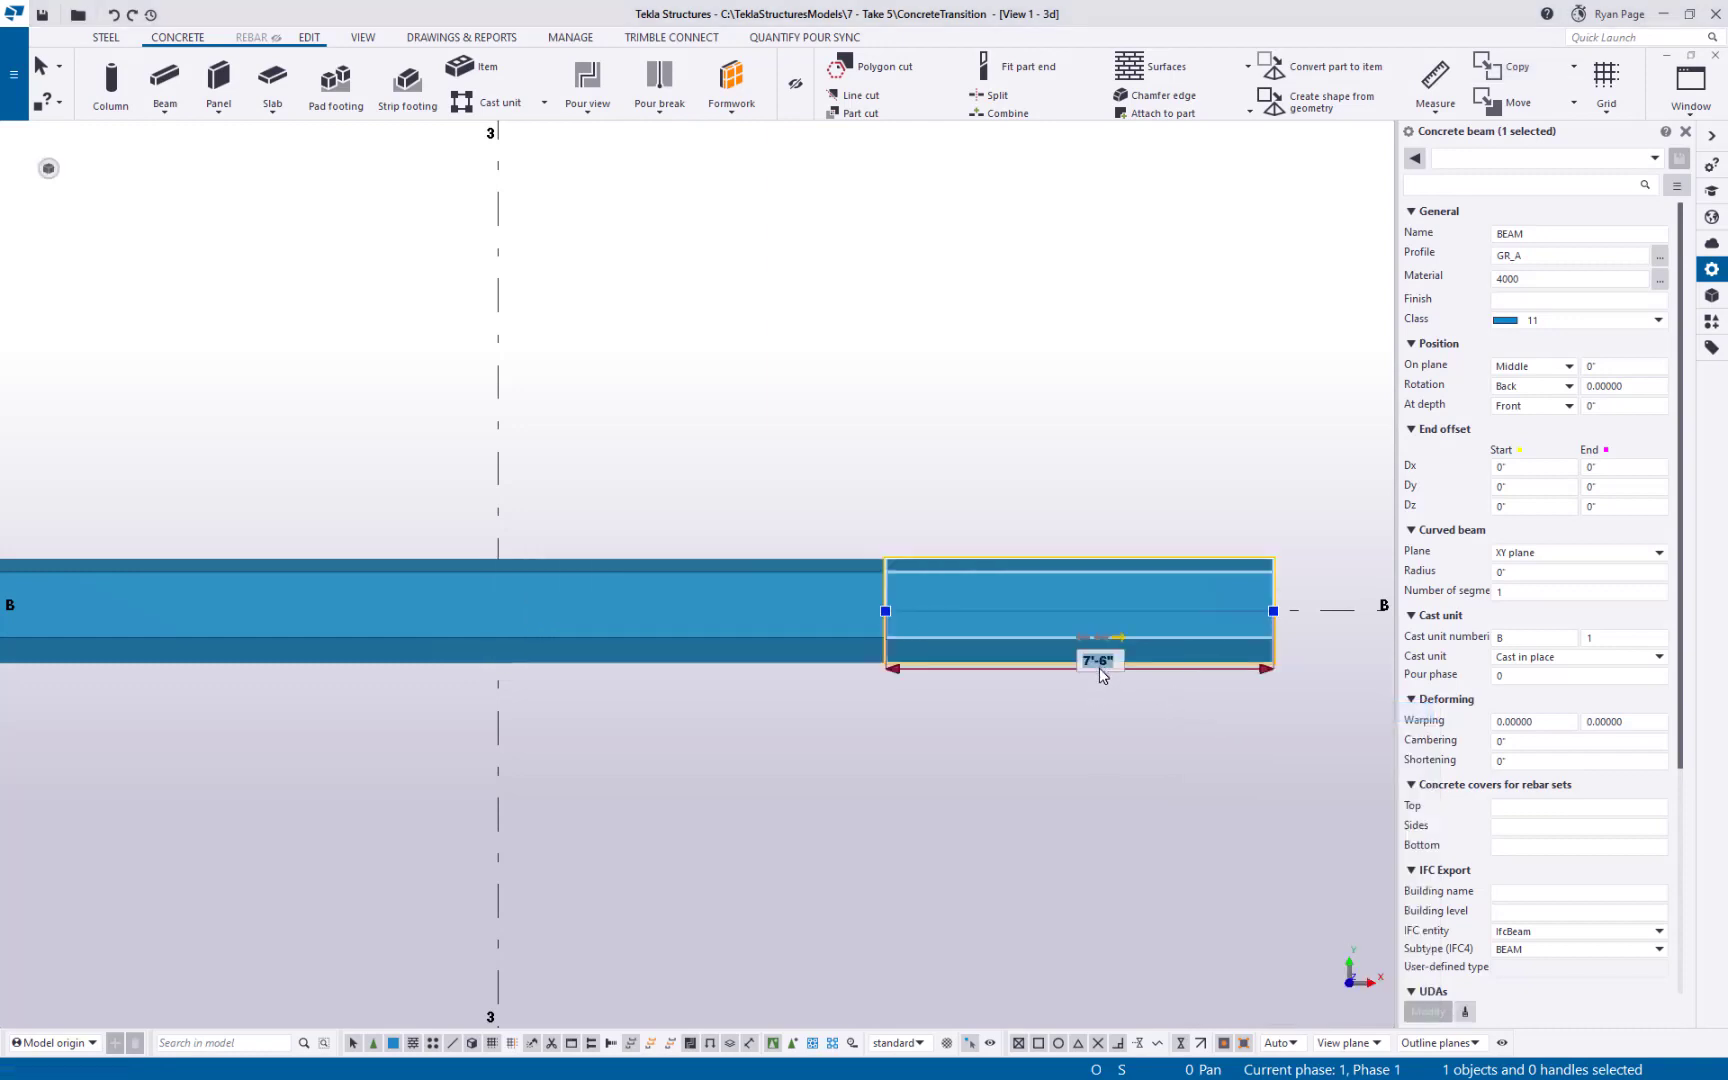
pyautogui.write("1'-4")
pyautogui.press('Return')
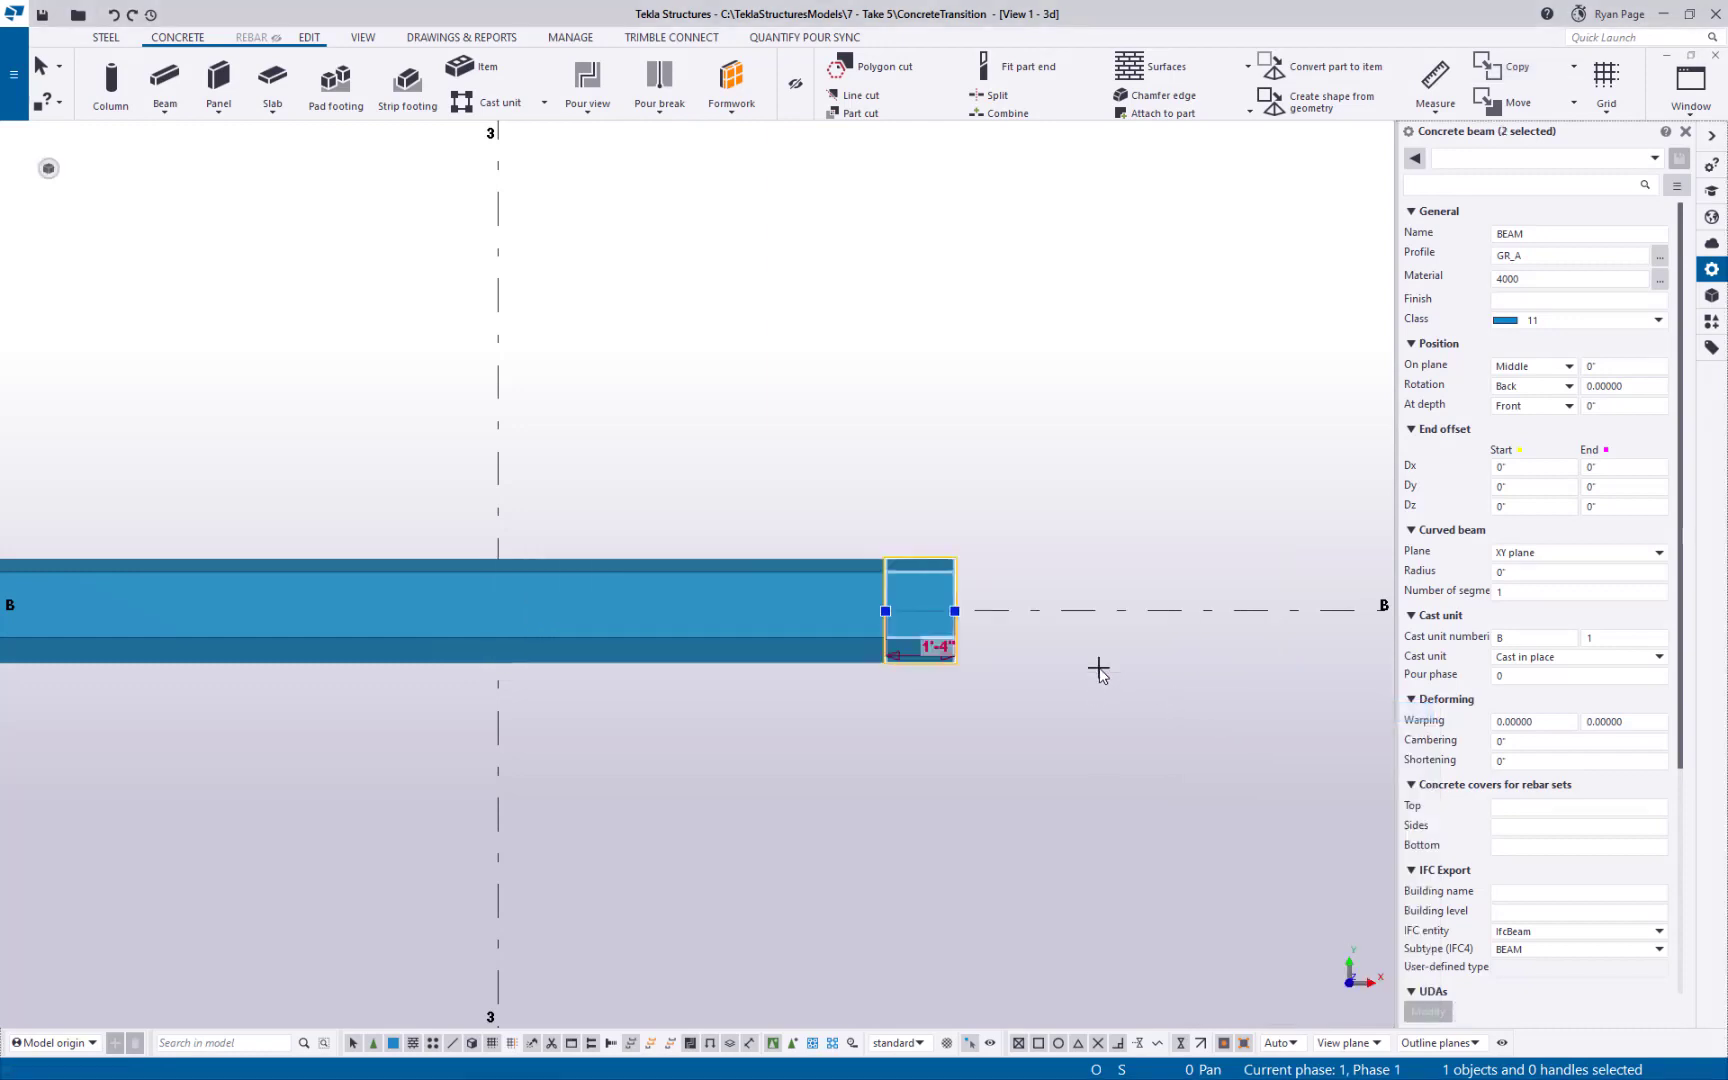
pyautogui.click(1046, 706)
# - Examine the three consecutive beam segments along grid line B in plan and in a tilted 3D view
pyautogui.click(763, 643)
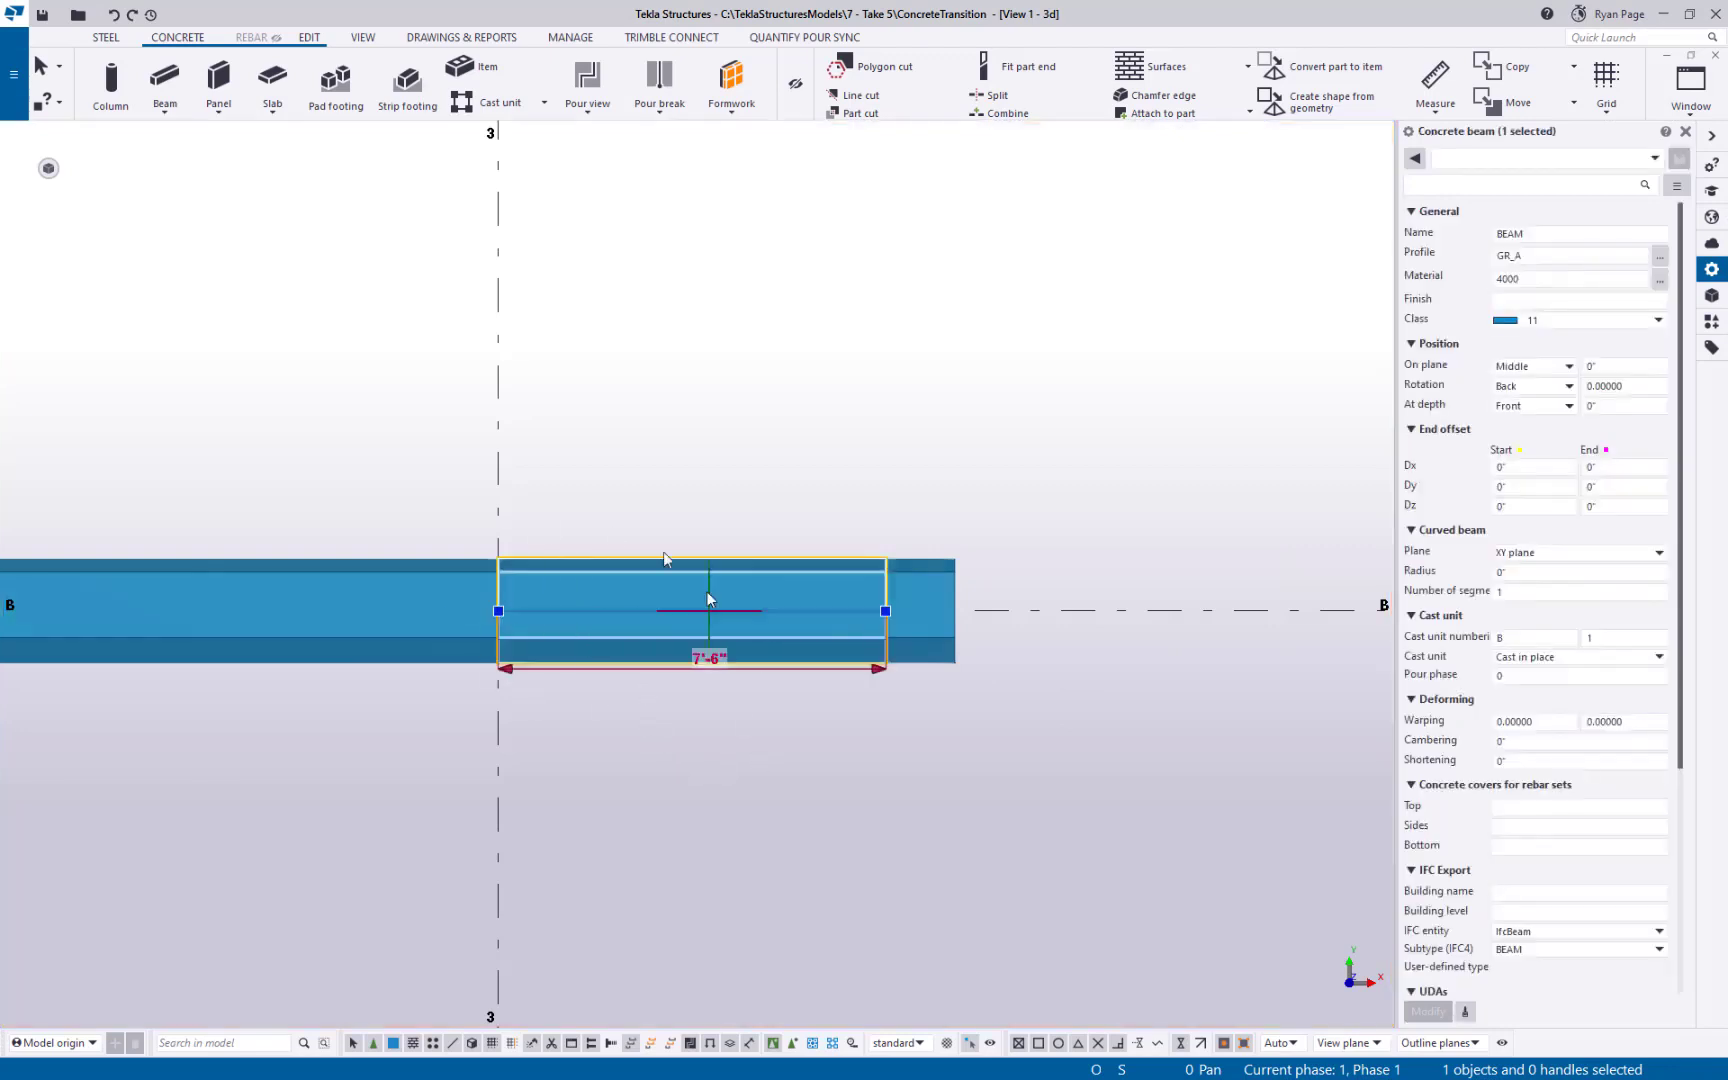
pyautogui.scroll(-4, 609, 610)
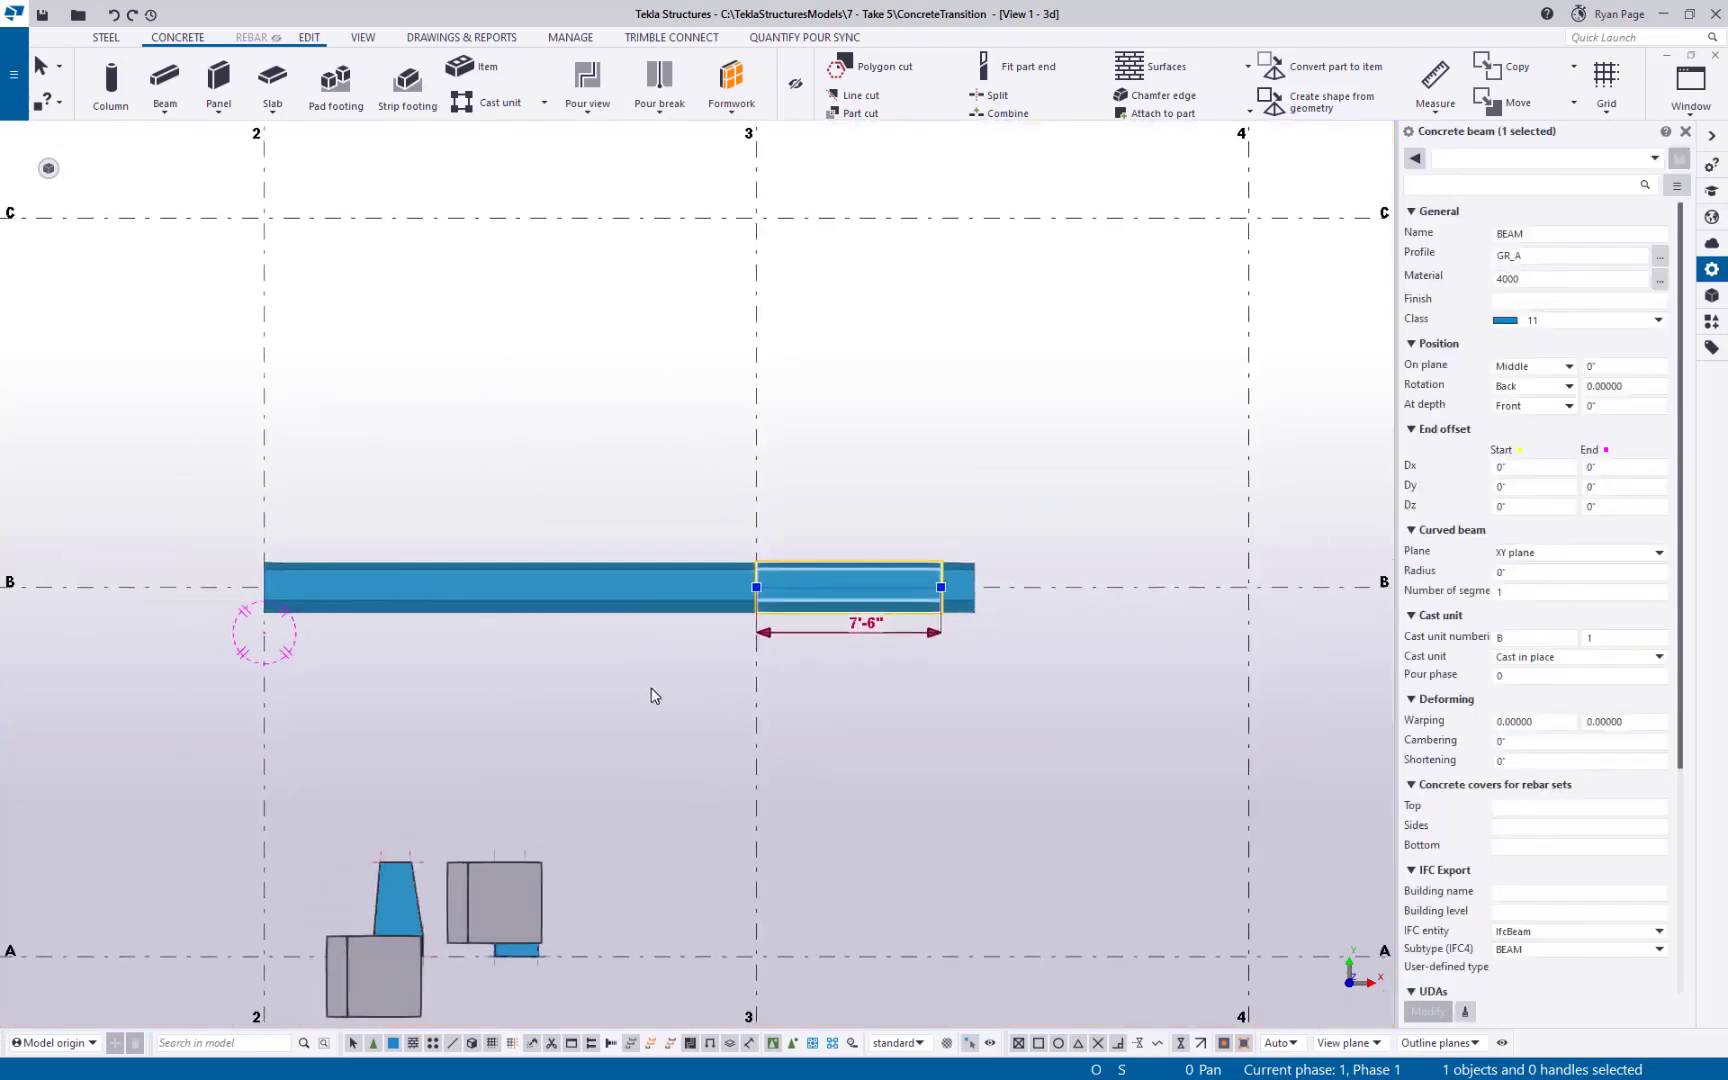
pyautogui.press('Escape')
pyautogui.click(612, 600)
pyautogui.click(818, 586)
pyautogui.click(960, 597)
pyautogui.scroll(4, 1010, 721)
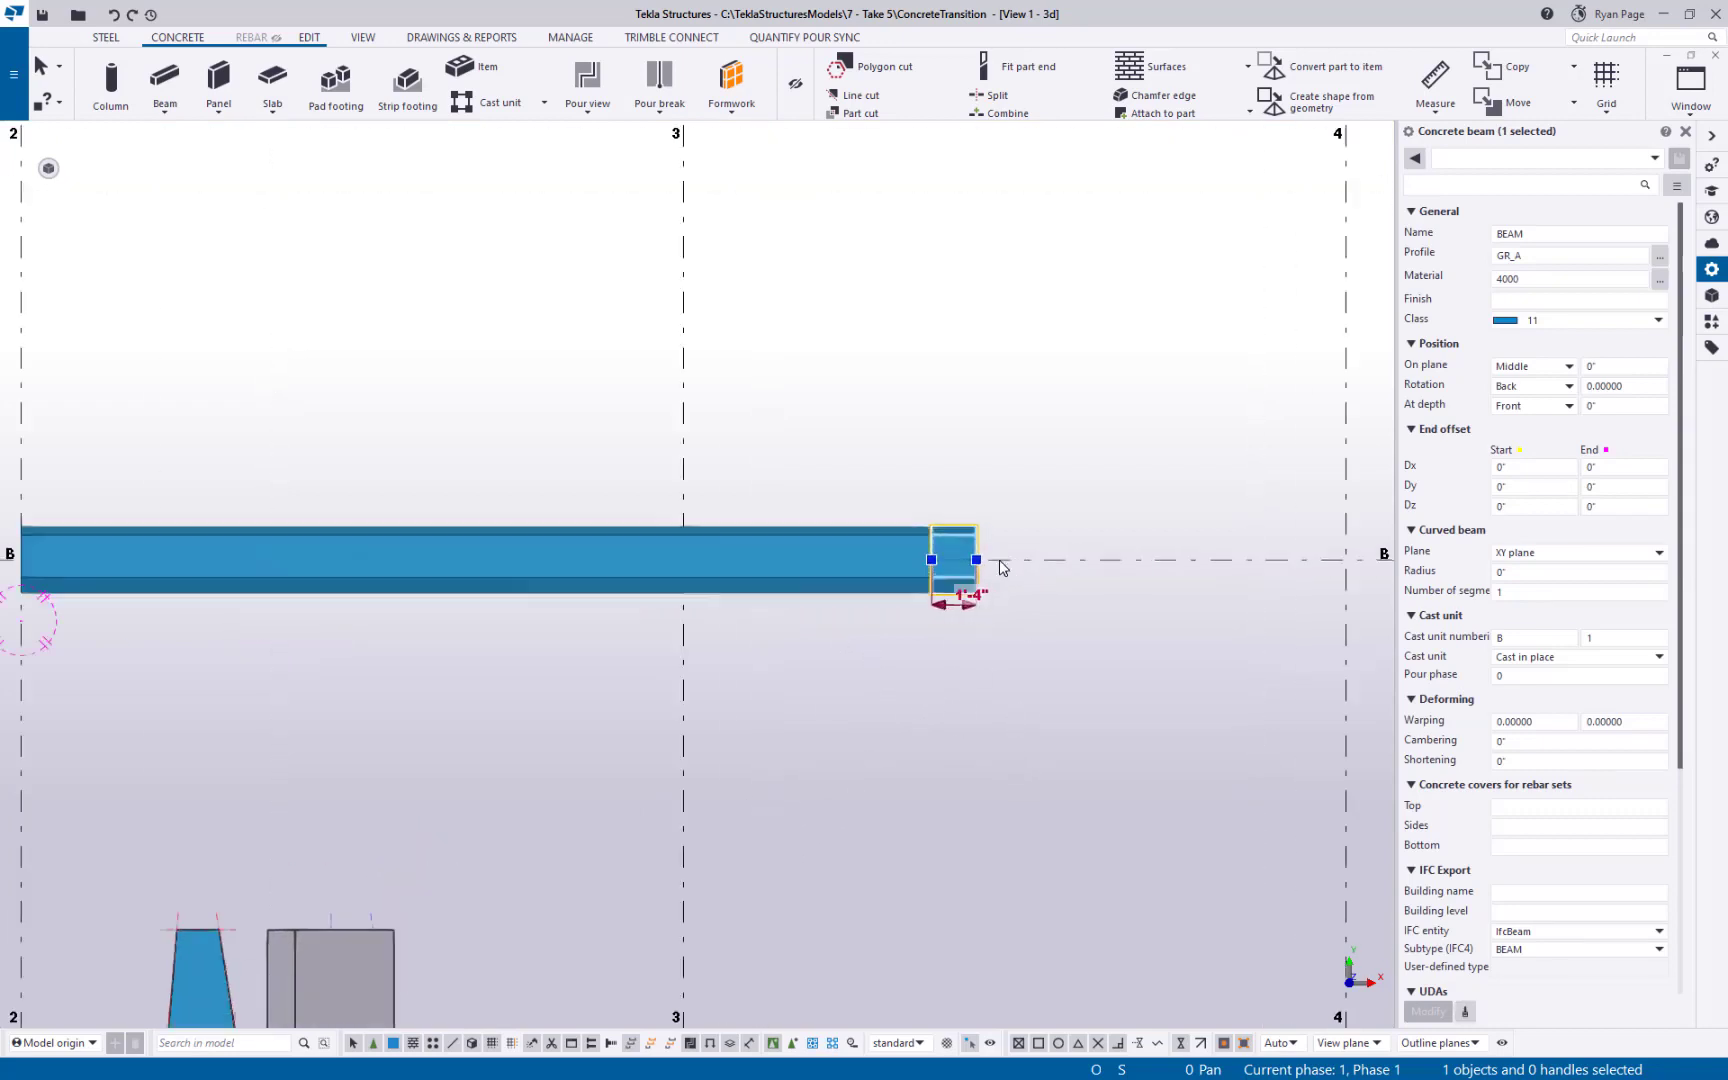
pyautogui.keyDown('ctrl'); pyautogui.moveTo(935, 666); pyautogui.dragTo(957, 474, button='middle'); pyautogui.keyUp('ctrl')
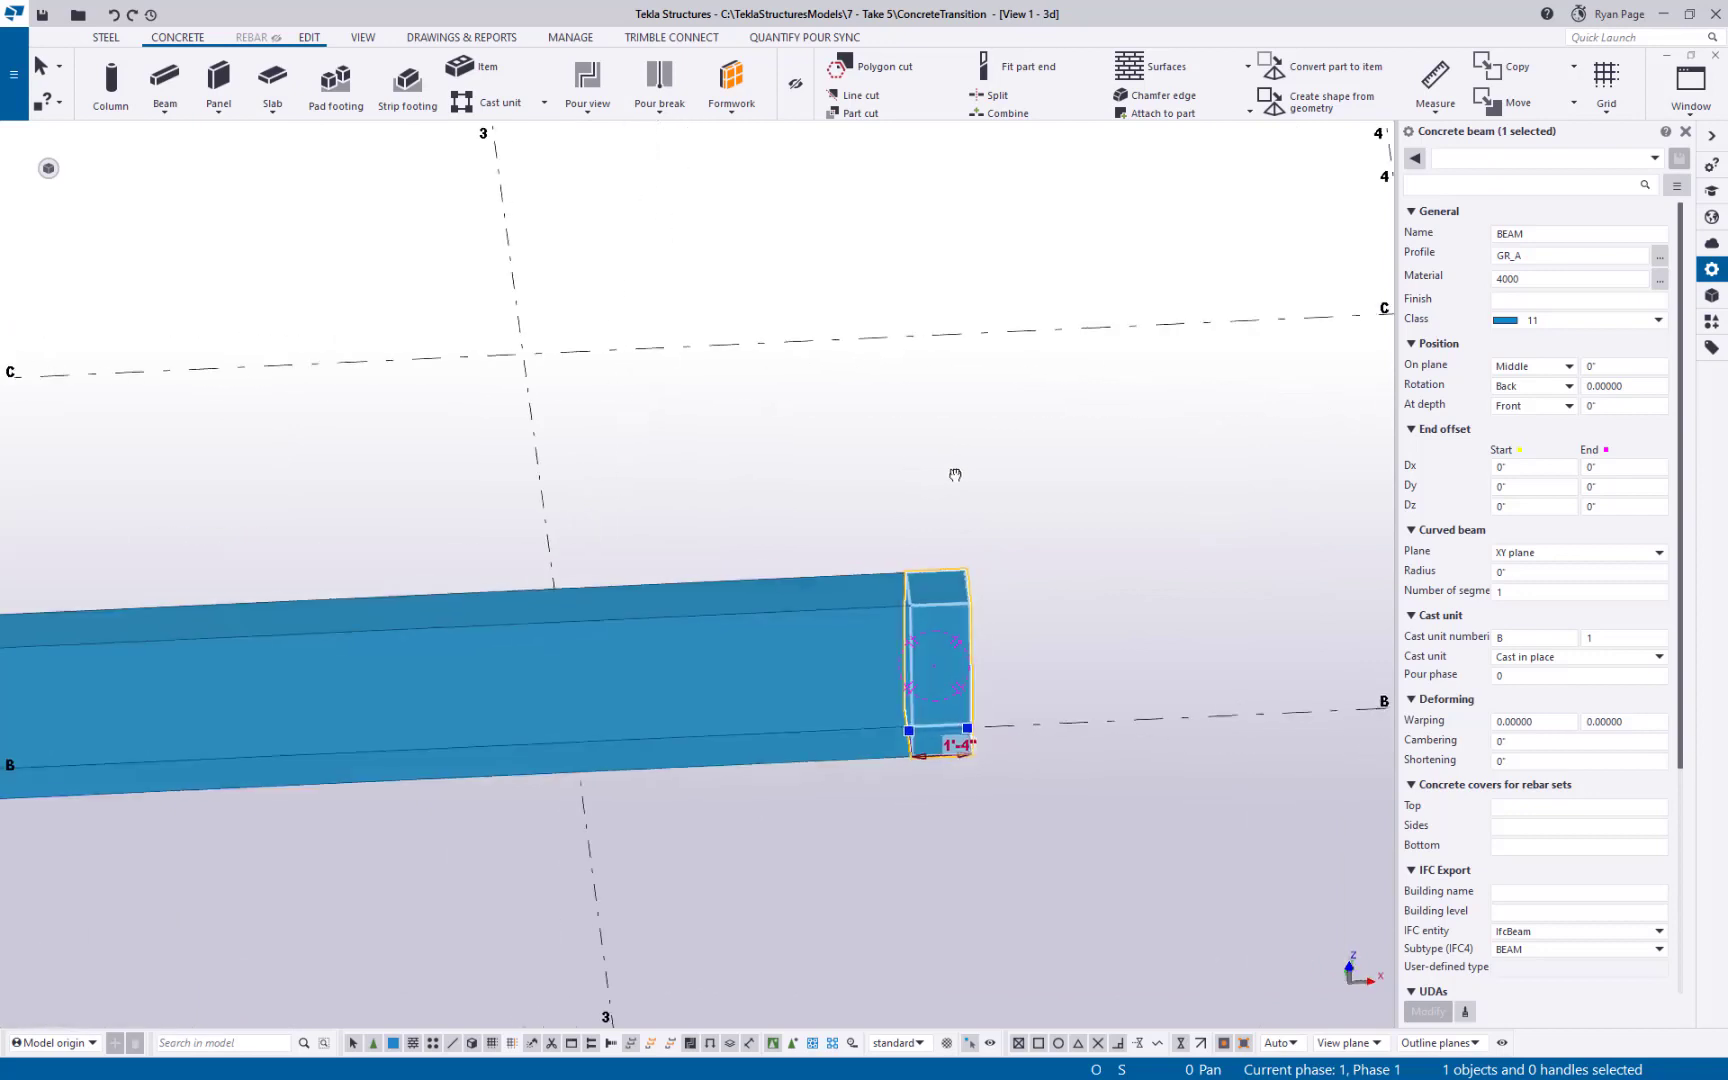
# - Change the class of the middle 7'-6" beam to 2 and apply the modification
pyautogui.click(841, 634)
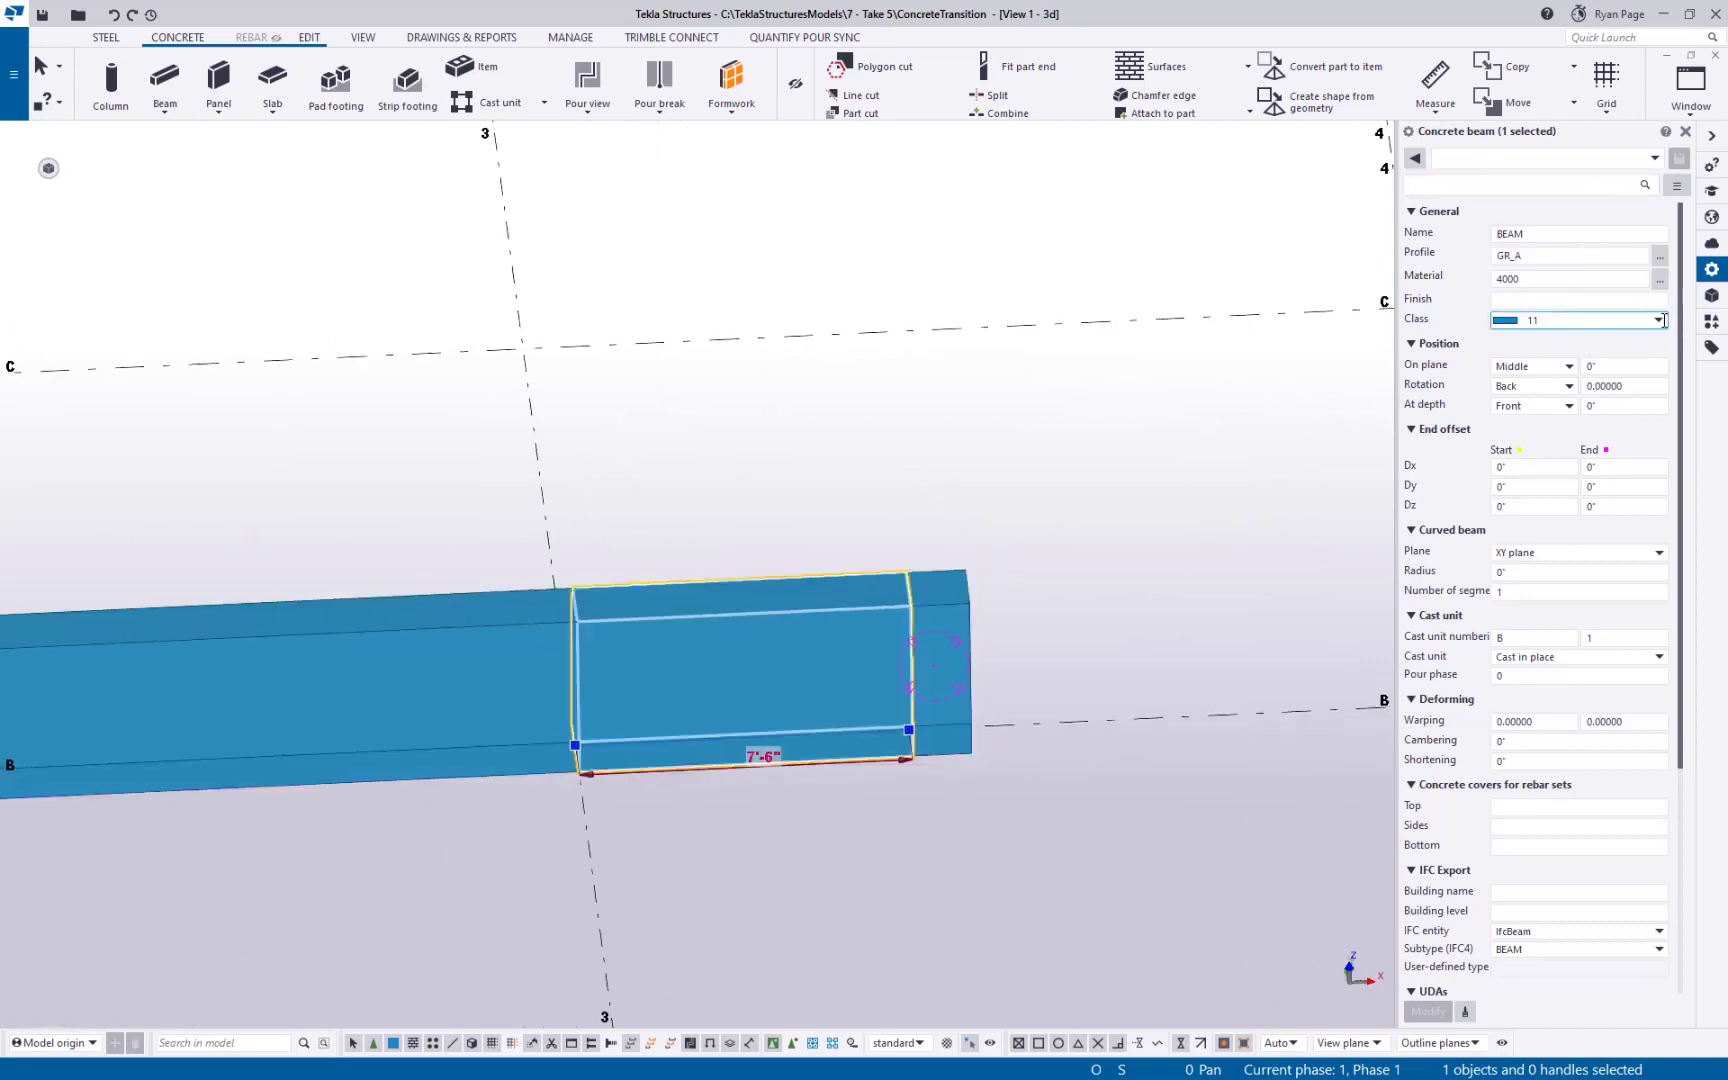
pyautogui.click(1598, 320)
pyautogui.click(1560, 372)
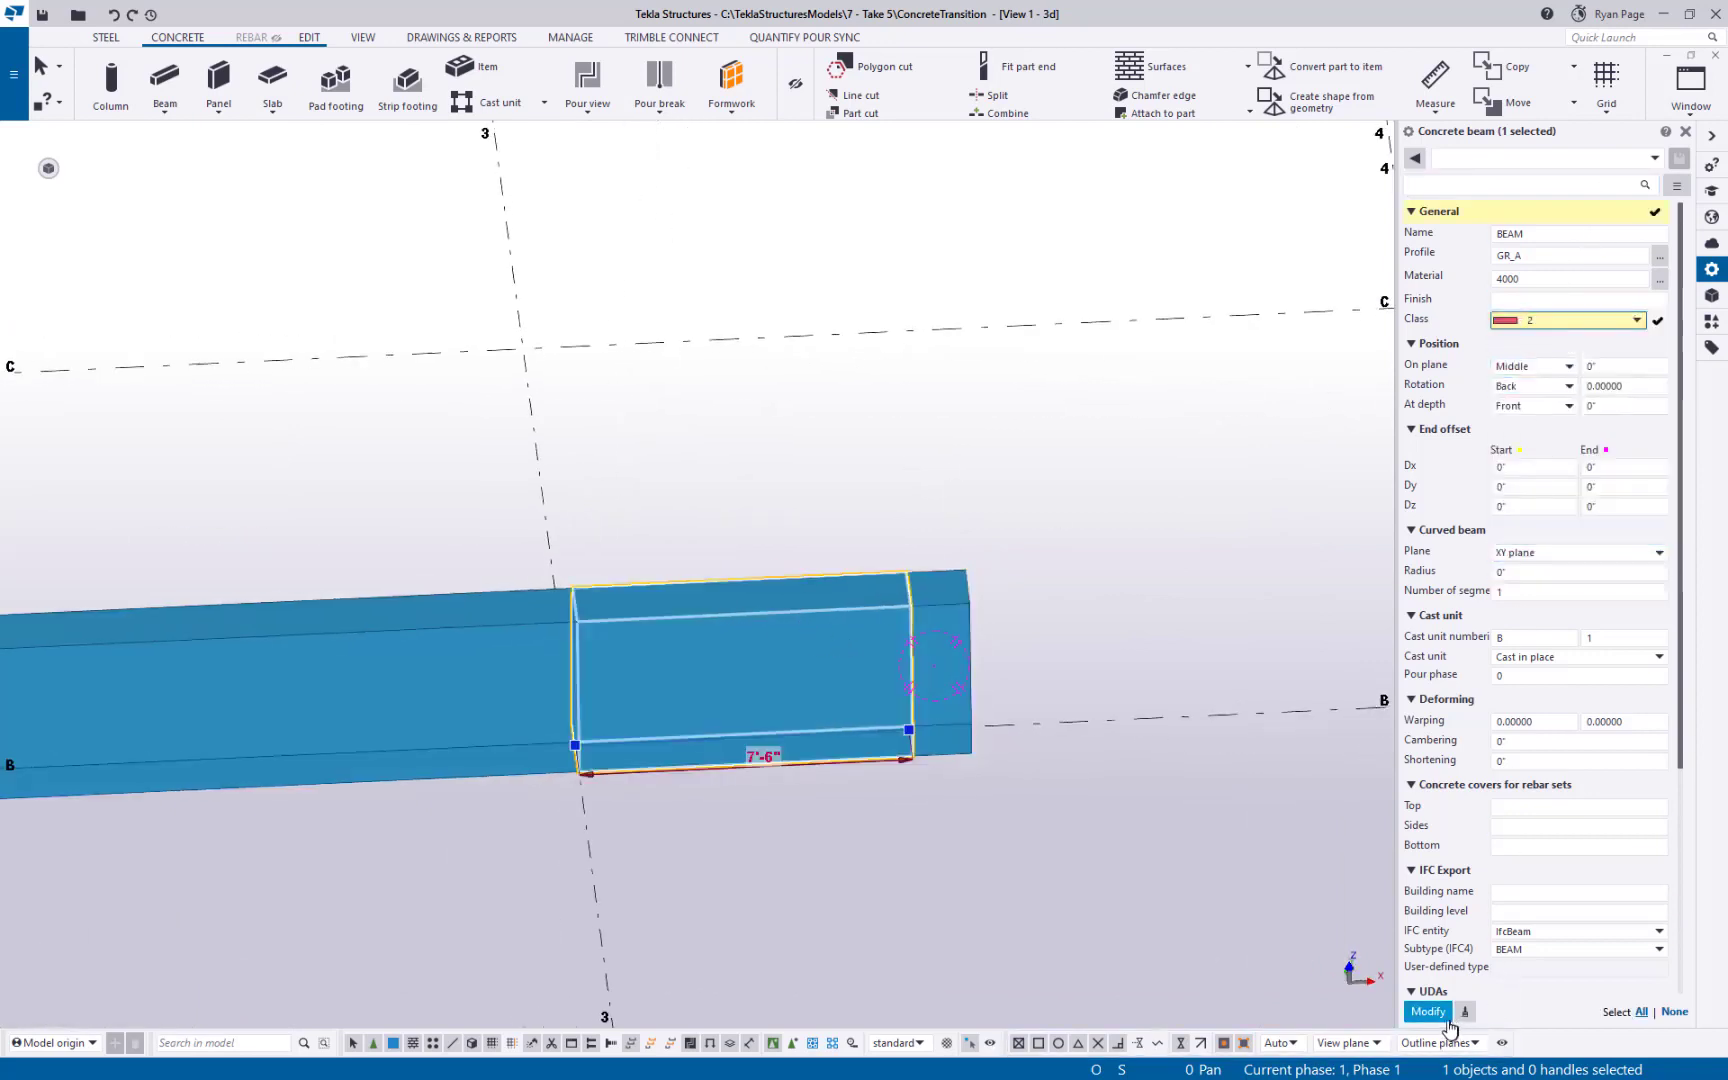
pyautogui.click(1440, 1014)
pyautogui.click(844, 813)
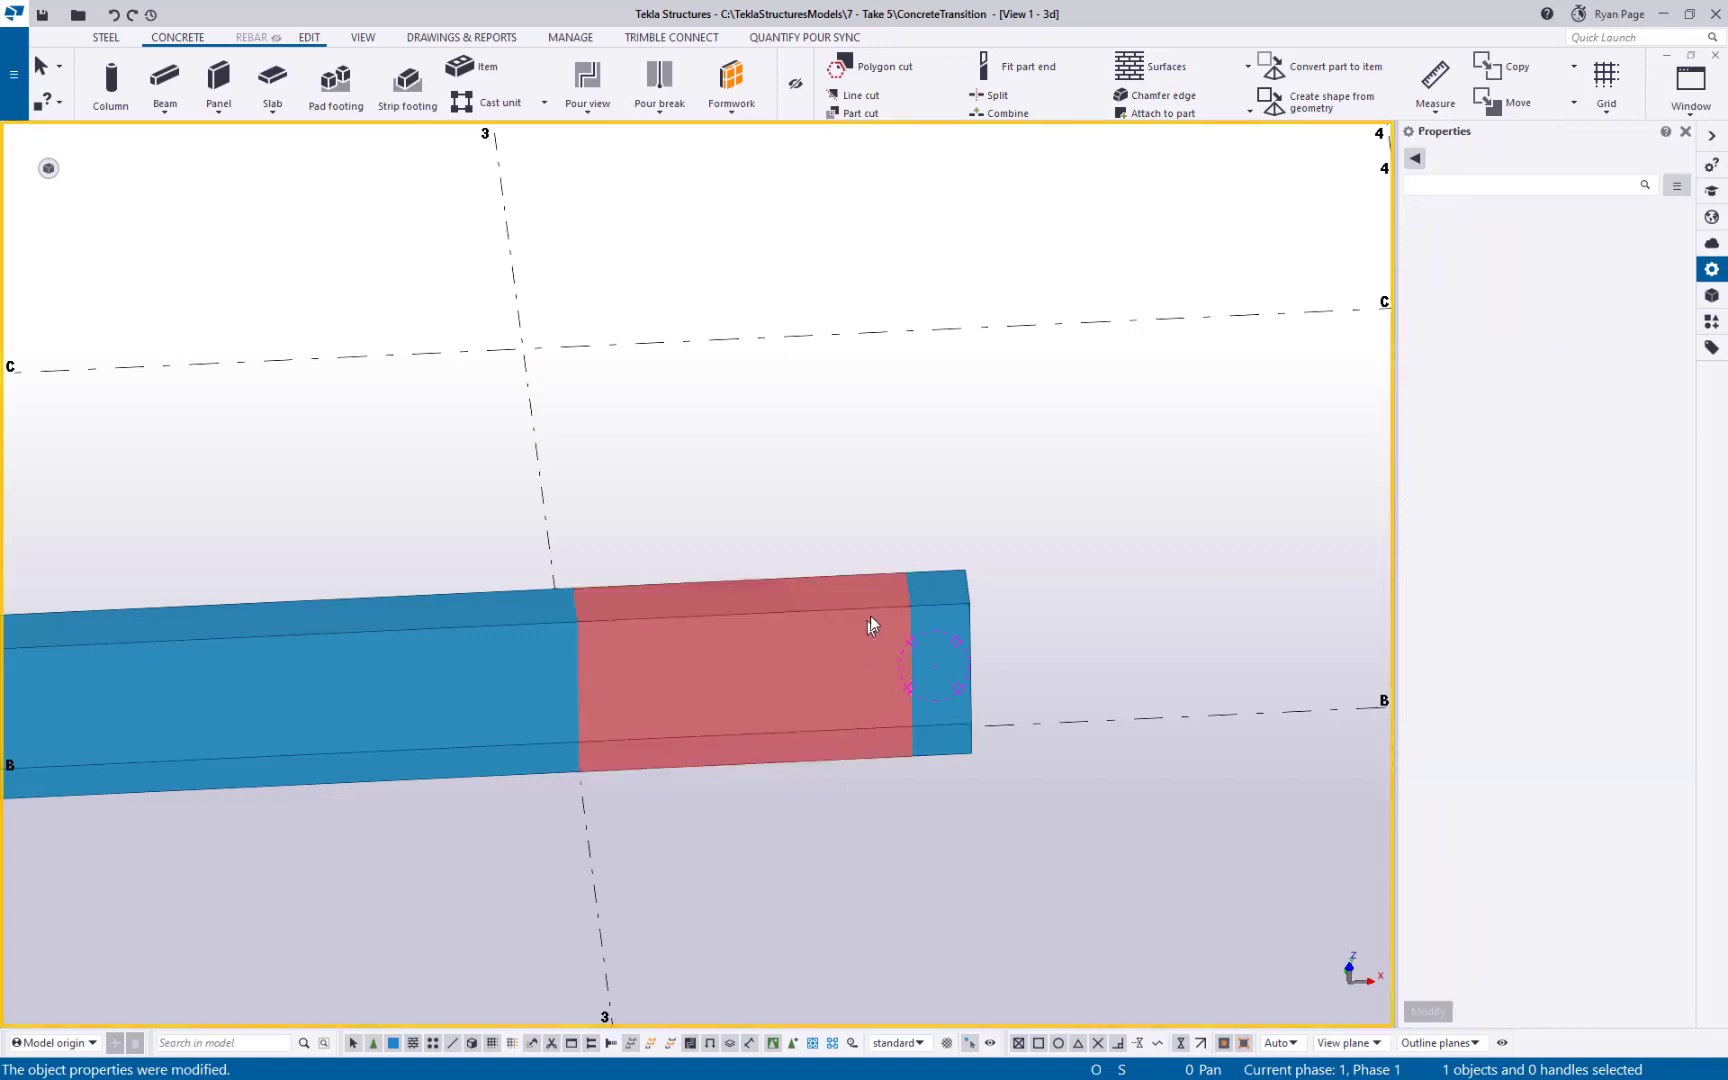
# - Change the profile of the short end beam to GR_B
pyautogui.click(942, 610)
pyautogui.keyDown('ctrl'); pyautogui.moveTo(925, 630); pyautogui.dragTo(787, 621, button='middle'); pyautogui.keyUp('ctrl')
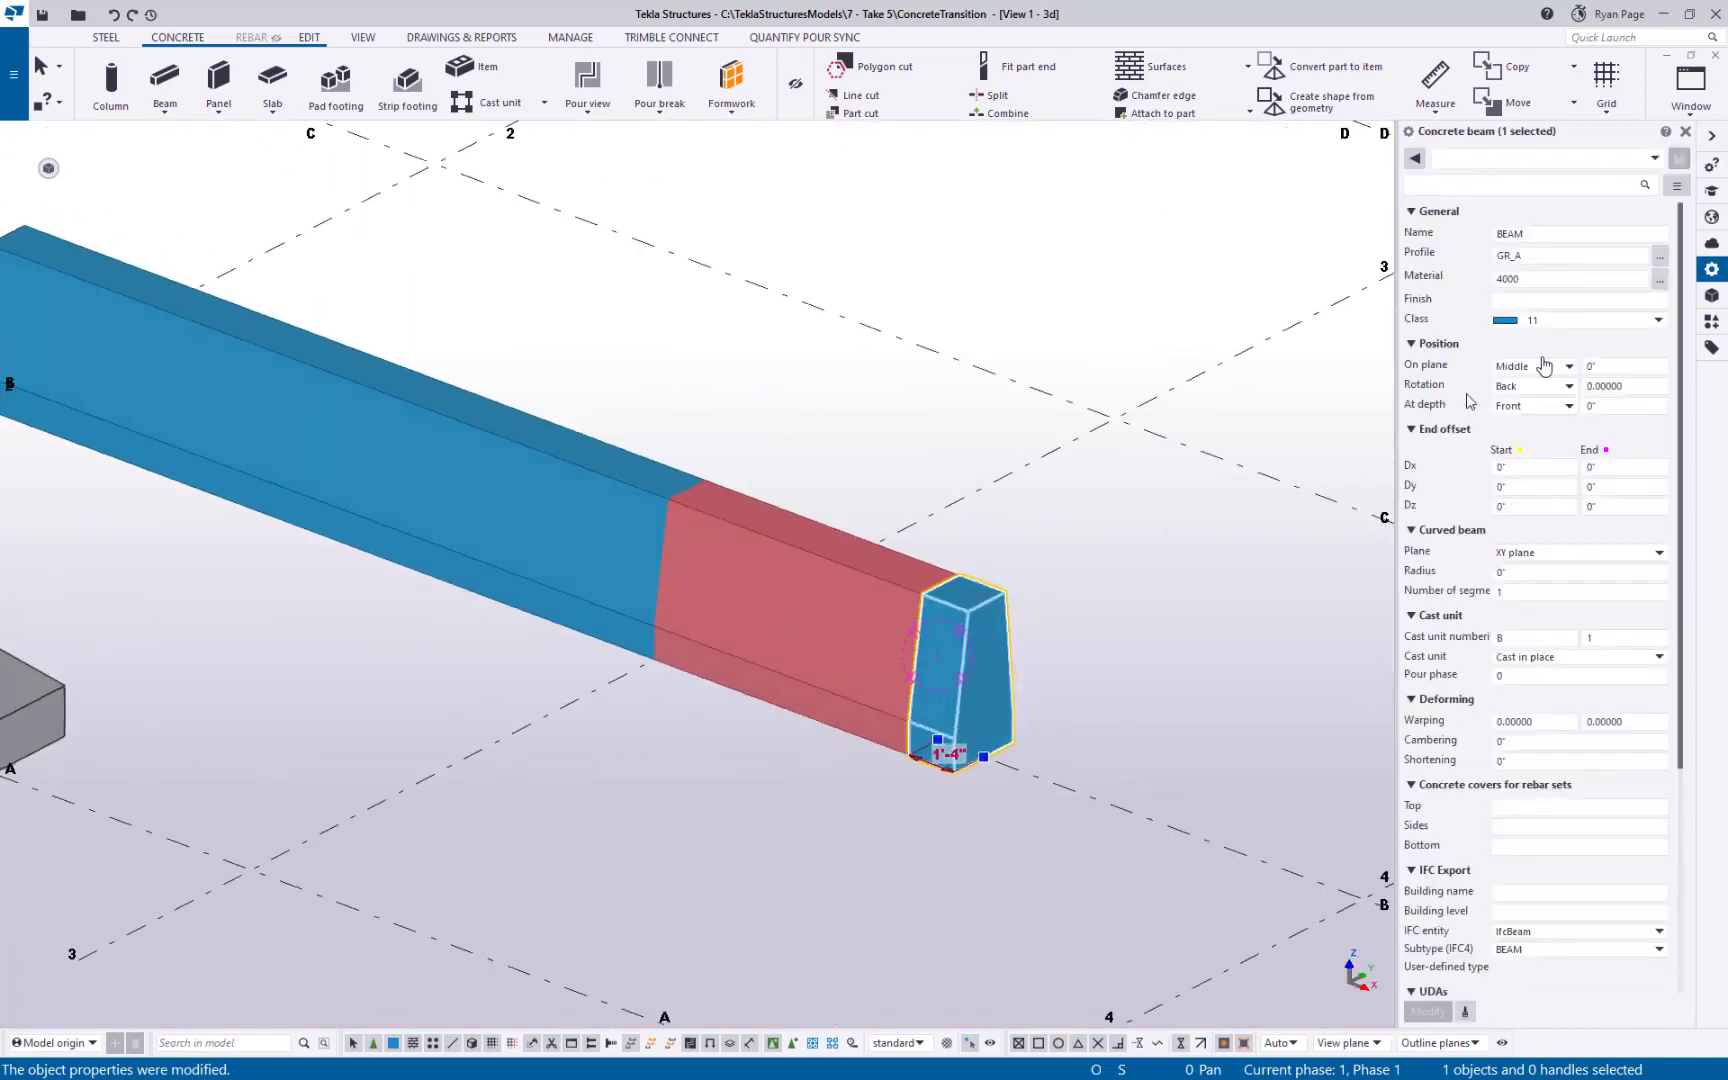
pyautogui.click(1520, 256)
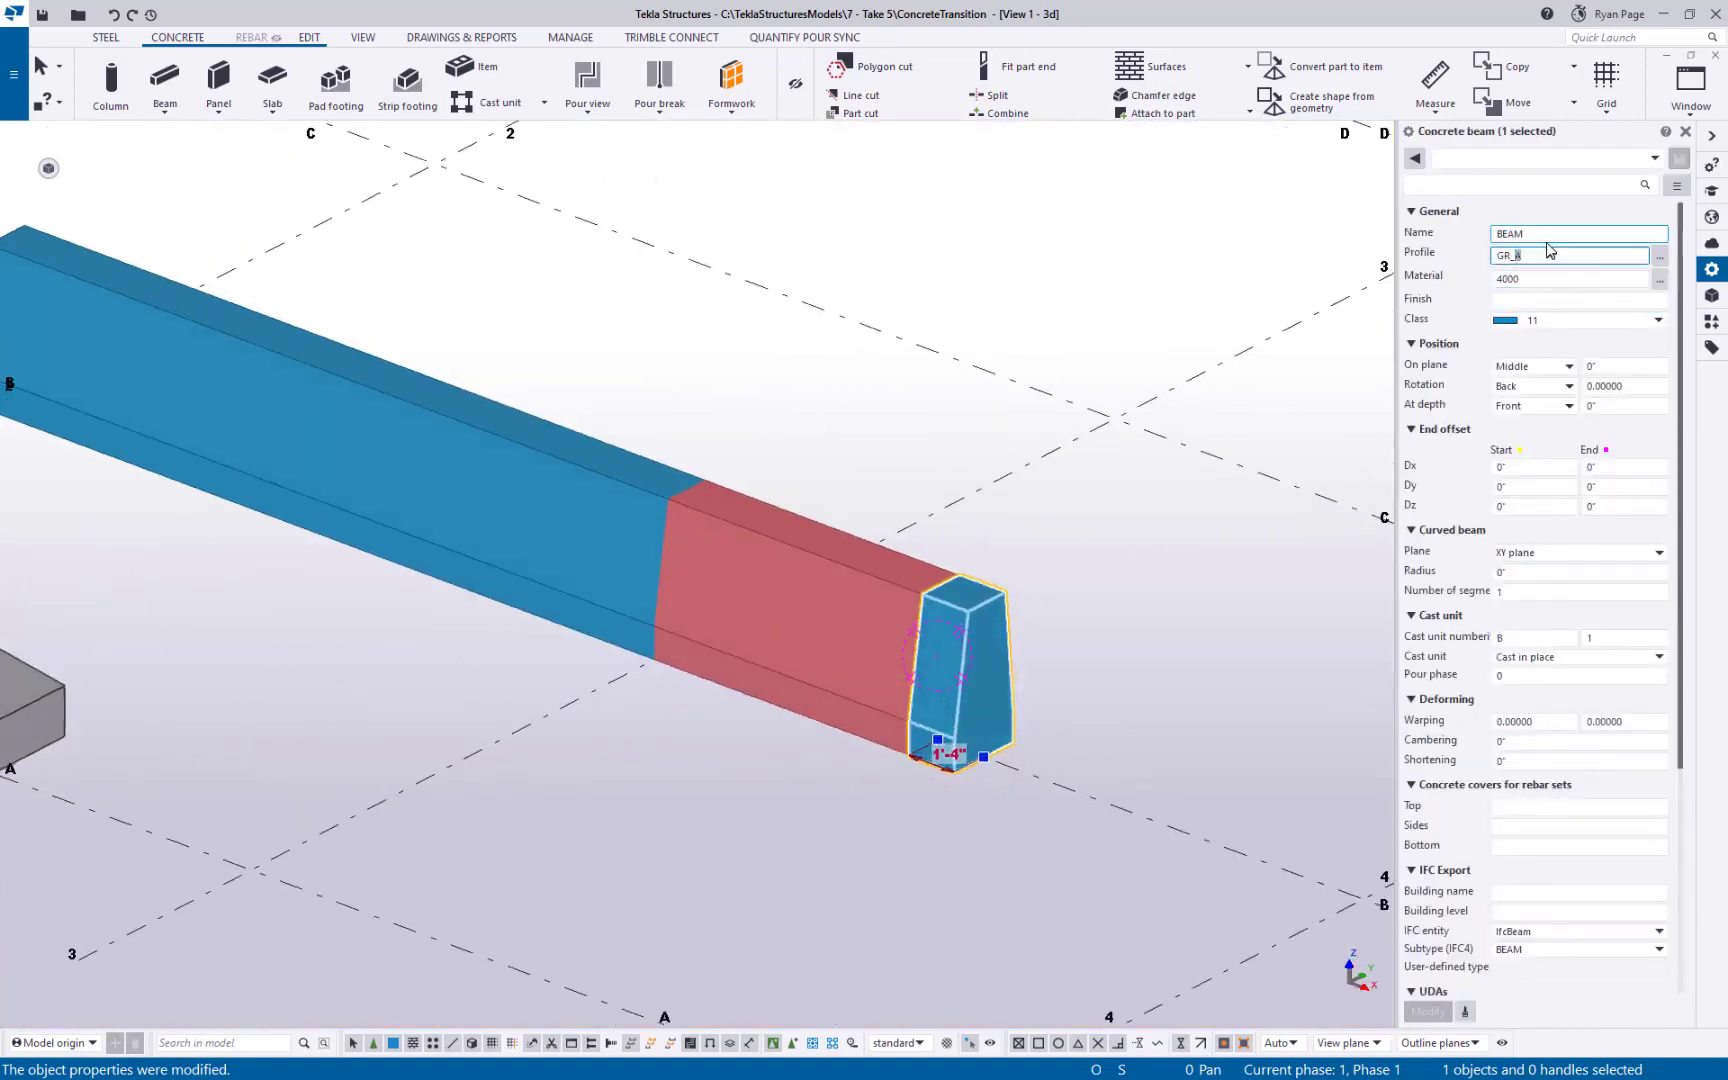
pyautogui.write('B')
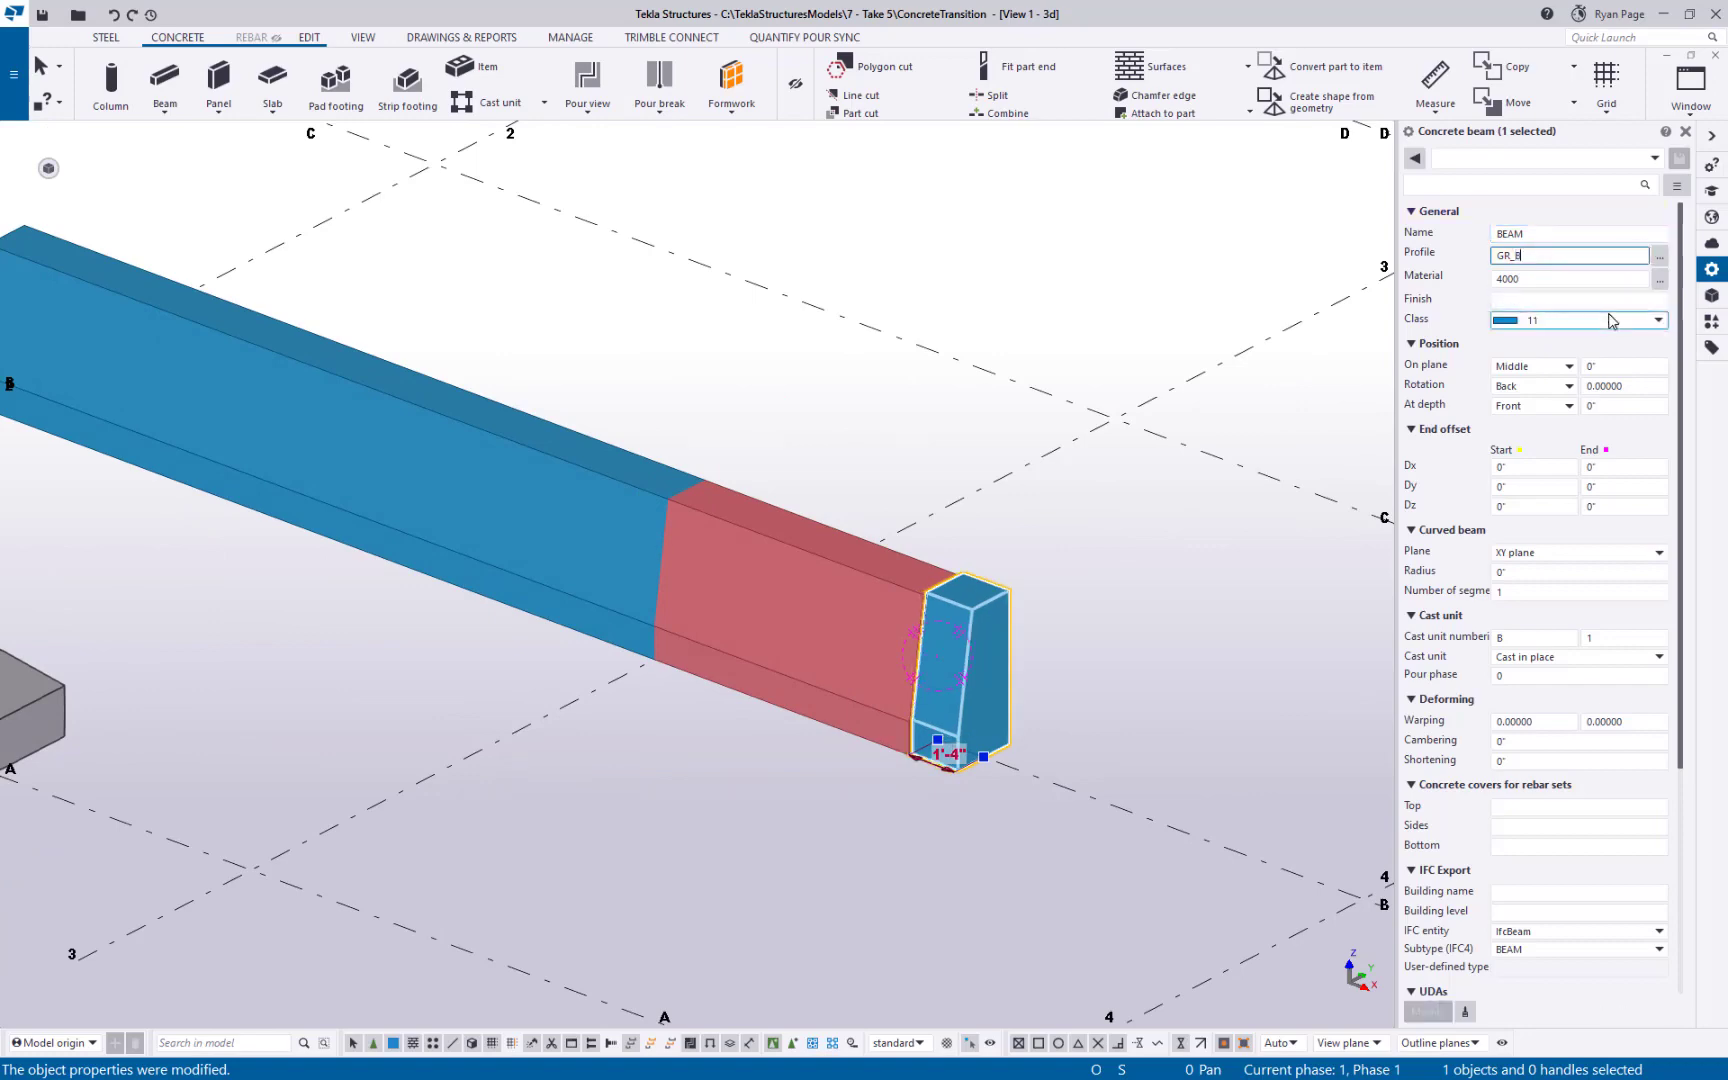
pyautogui.click(1116, 734)
# - Inspect the joint between the GR_B end beam and the red middle beam from several angles
pyautogui.keyDown('ctrl'); pyautogui.moveTo(977, 697); pyautogui.dragTo(822, 683, button='middle'); pyautogui.keyUp('ctrl')
pyautogui.scroll(5, 975, 727)
pyautogui.keyDown('ctrl'); pyautogui.moveTo(970, 725); pyautogui.dragTo(895, 657, button='middle'); pyautogui.keyUp('ctrl')
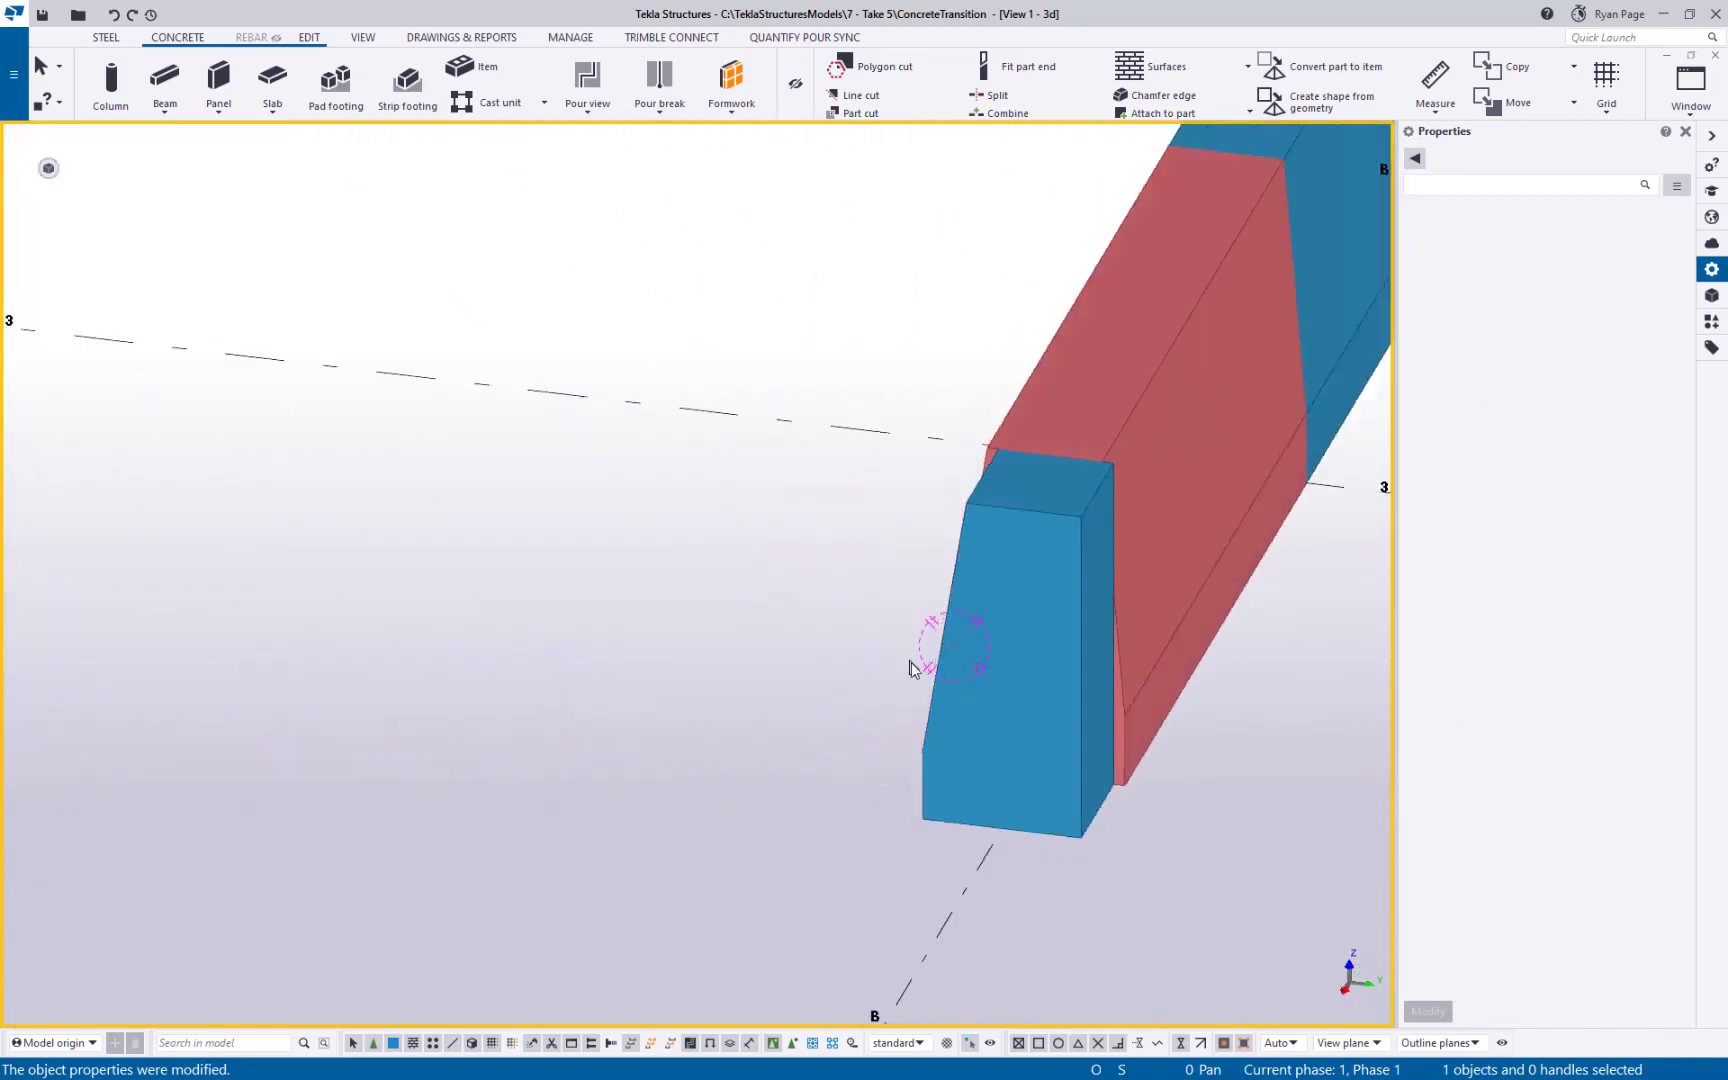
pyautogui.scroll(4, 1086, 792)
pyautogui.moveTo(1084, 791); pyautogui.dragTo(862, 845, button='middle')
pyautogui.scroll(-5, 862, 845)
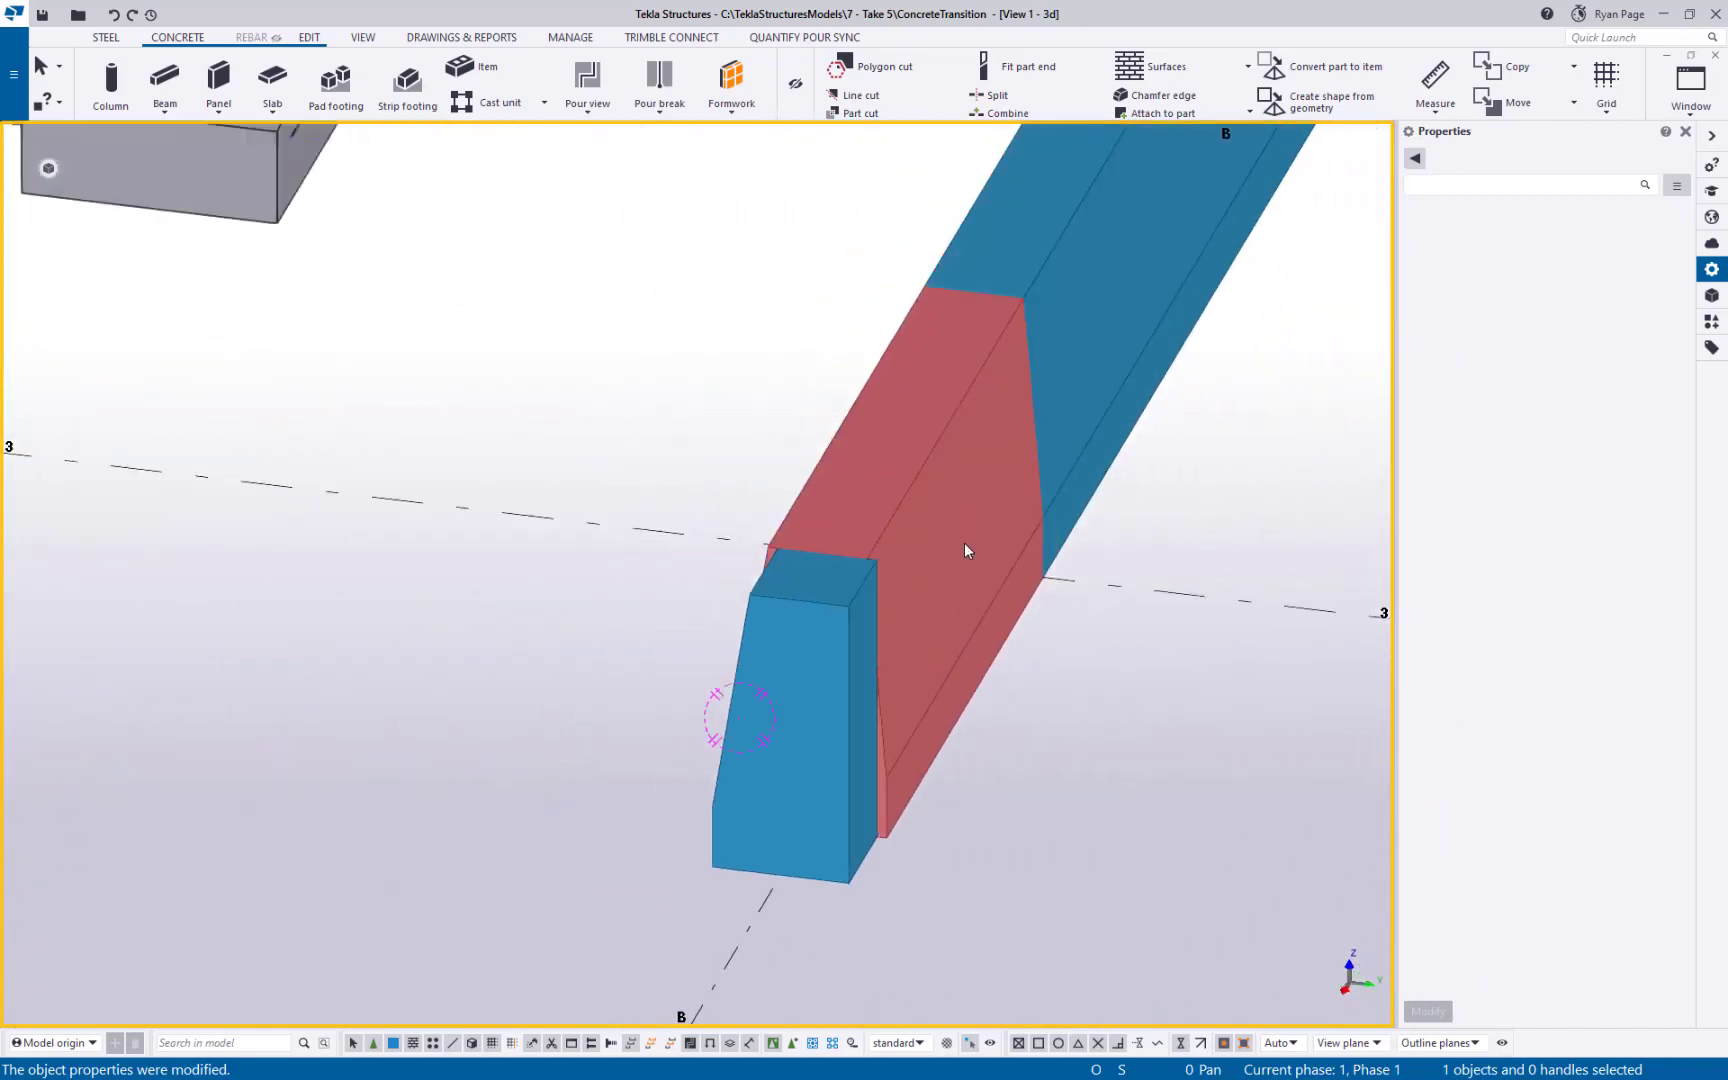
pyautogui.keyDown('ctrl'); pyautogui.moveTo(966, 550); pyautogui.dragTo(1152, 662, button='middle'); pyautogui.keyUp('ctrl')
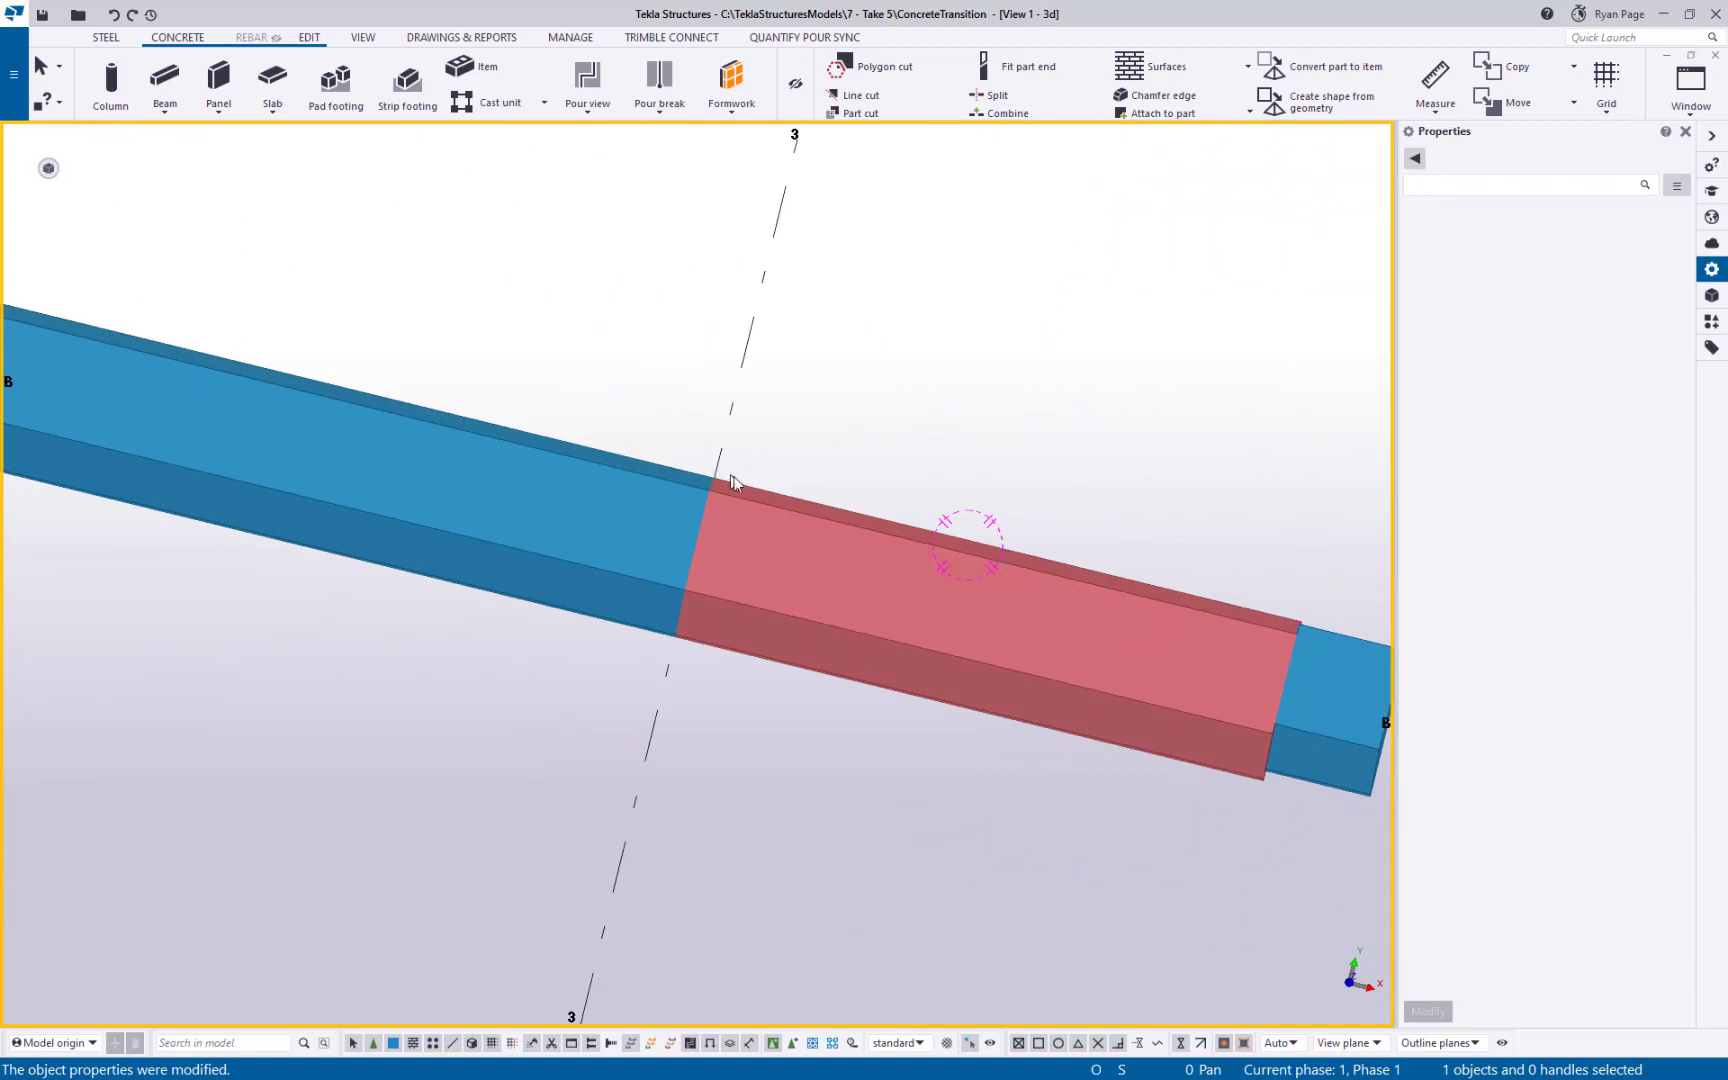
# - In plan view, move the GR_B end beam from its upper corner to the red beam's upper end corner so their edges align
pyautogui.hotkey('ctrl', 'p')
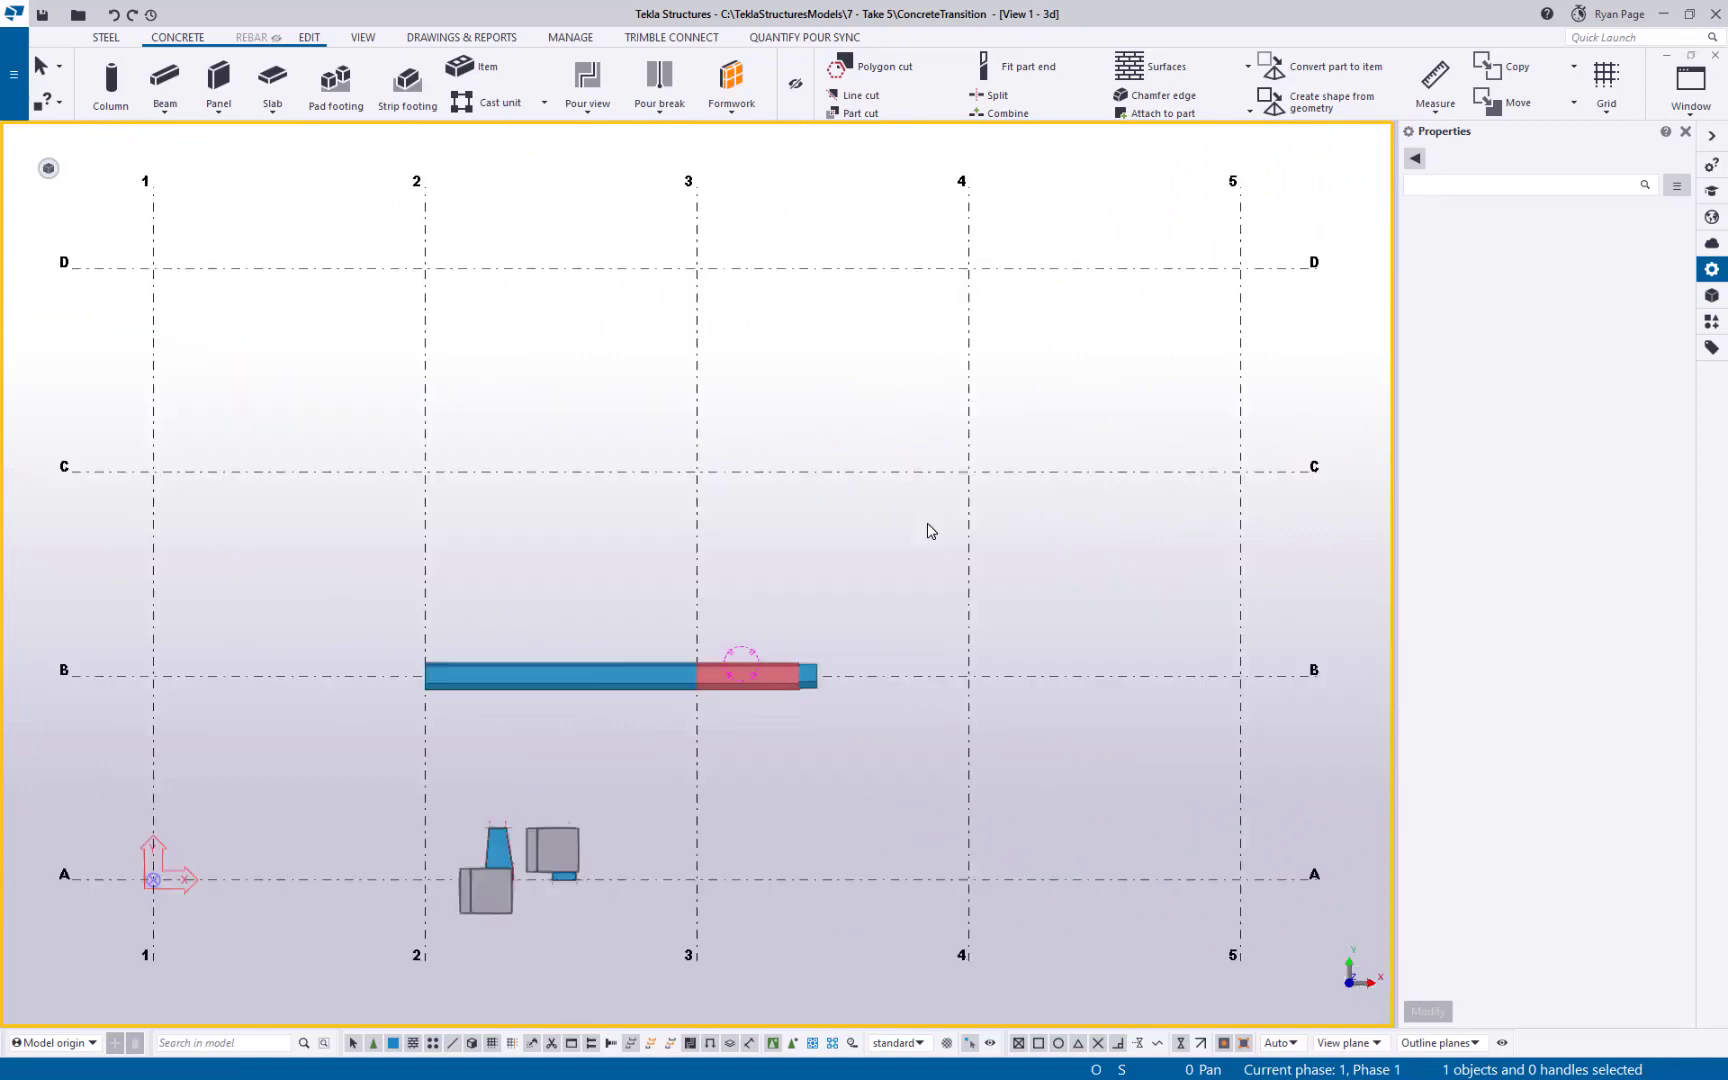
pyautogui.scroll(5, 764, 617)
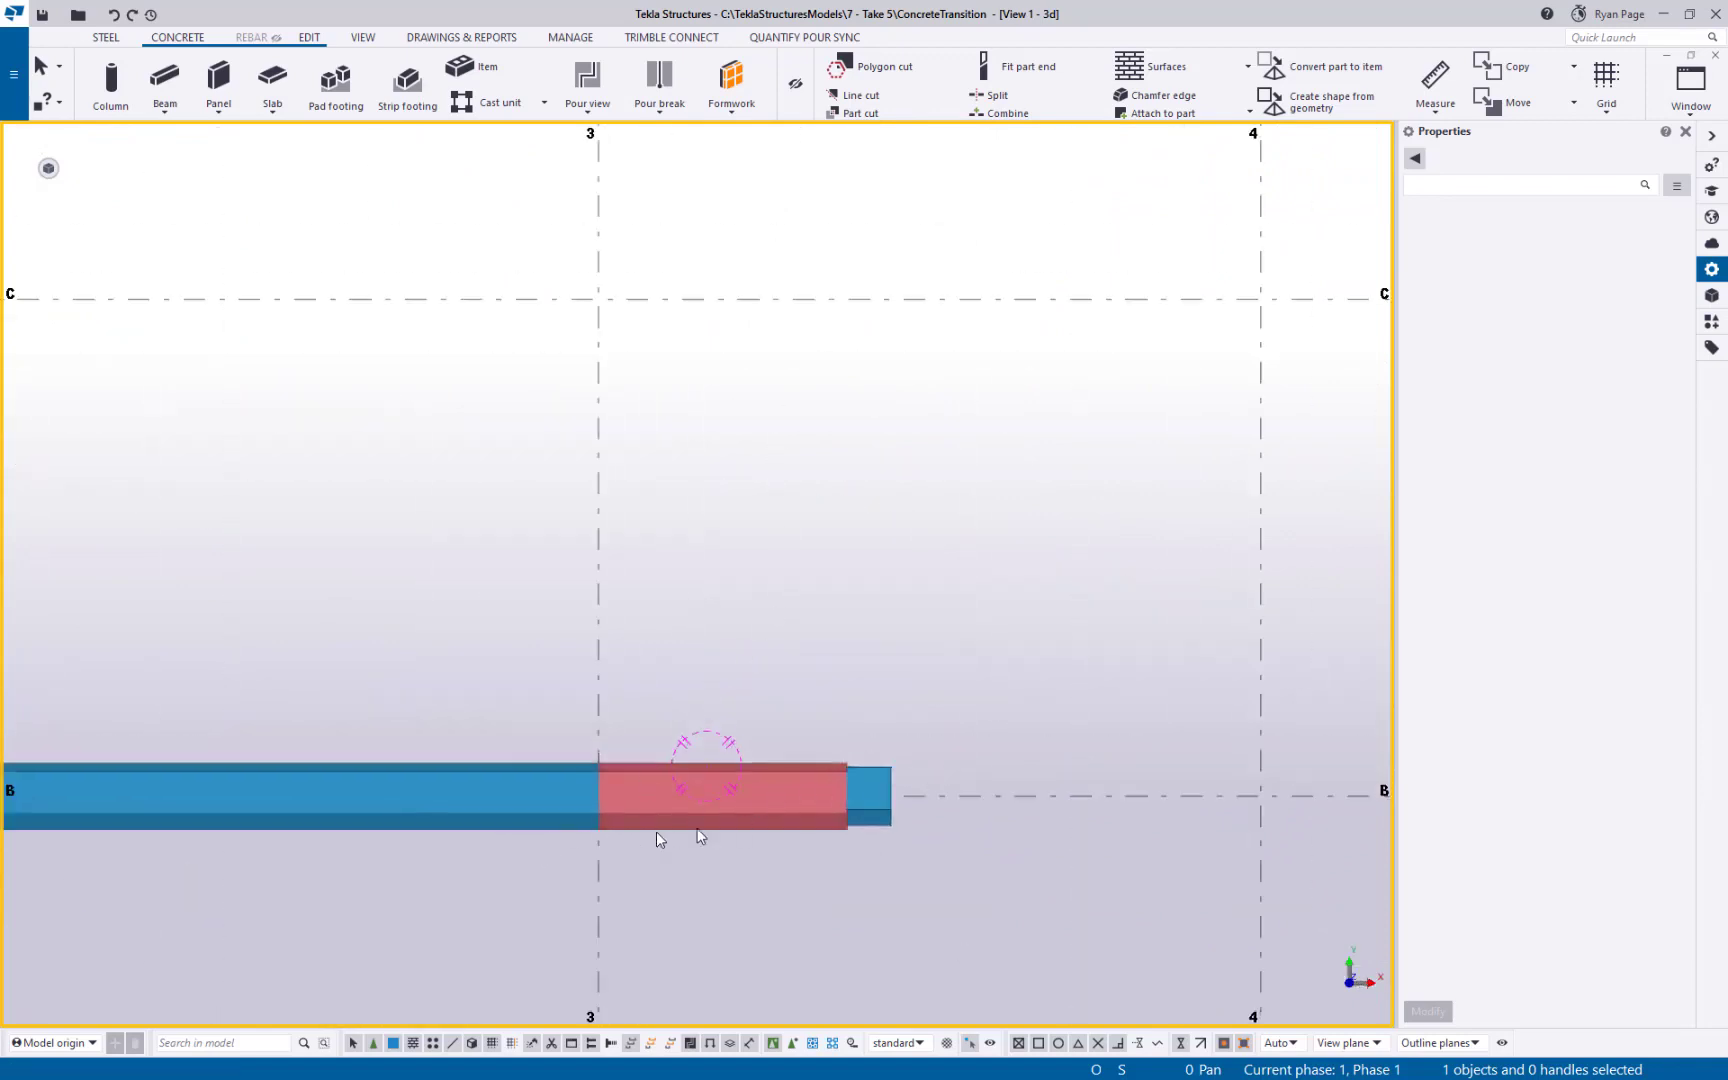
pyautogui.scroll(2, 675, 856)
pyautogui.moveTo(675, 856); pyautogui.dragTo(764, 662, button='middle')
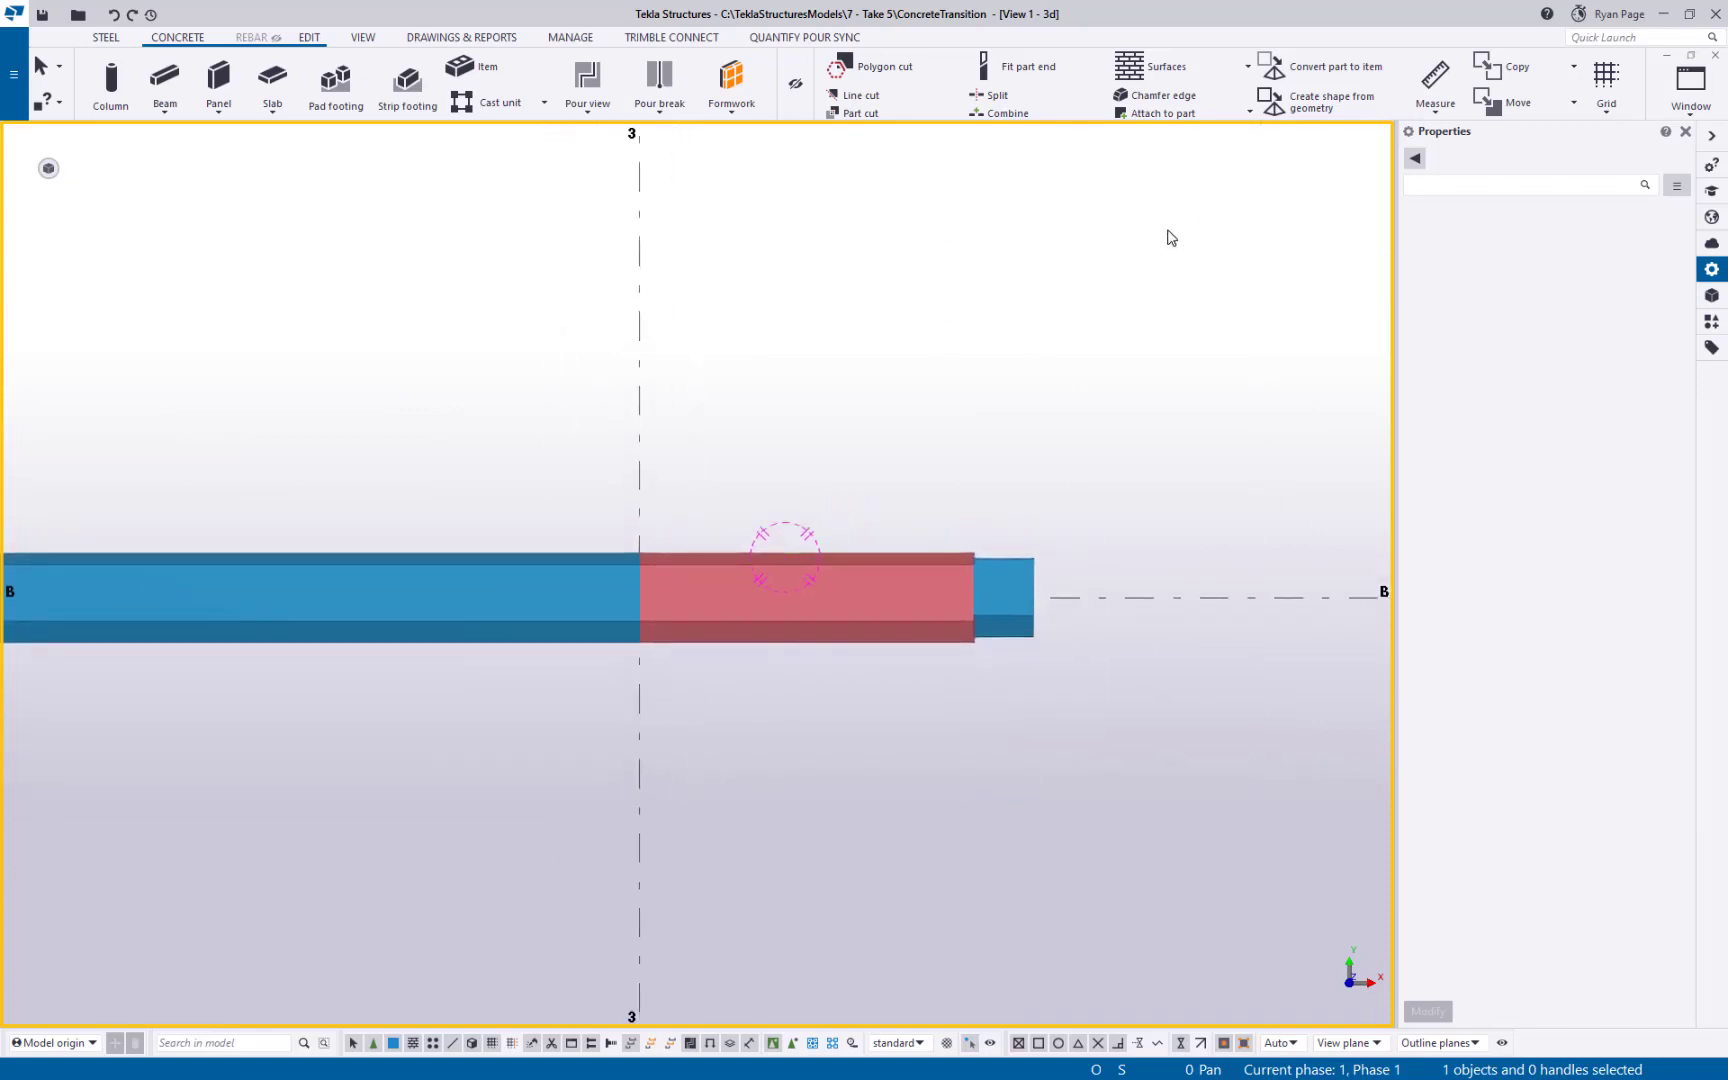
pyautogui.click(1025, 605)
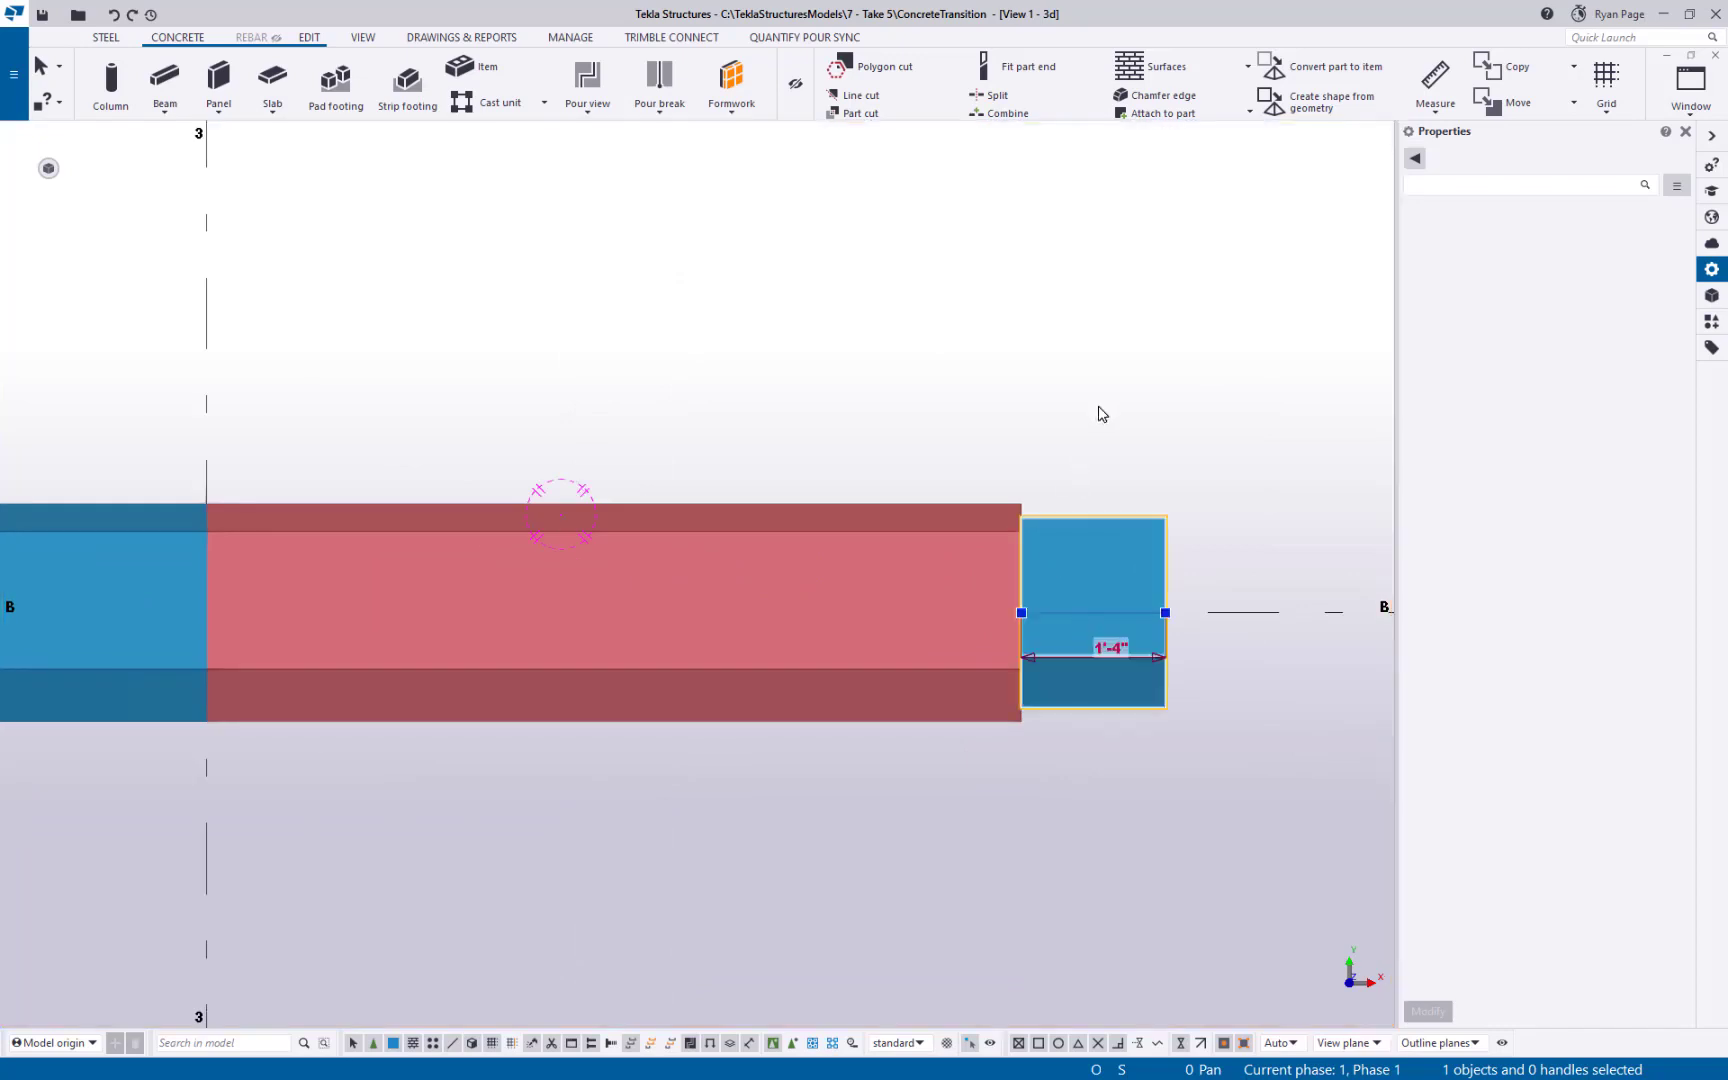
pyautogui.scroll(5, 1099, 413)
pyautogui.rightClick(1095, 410)
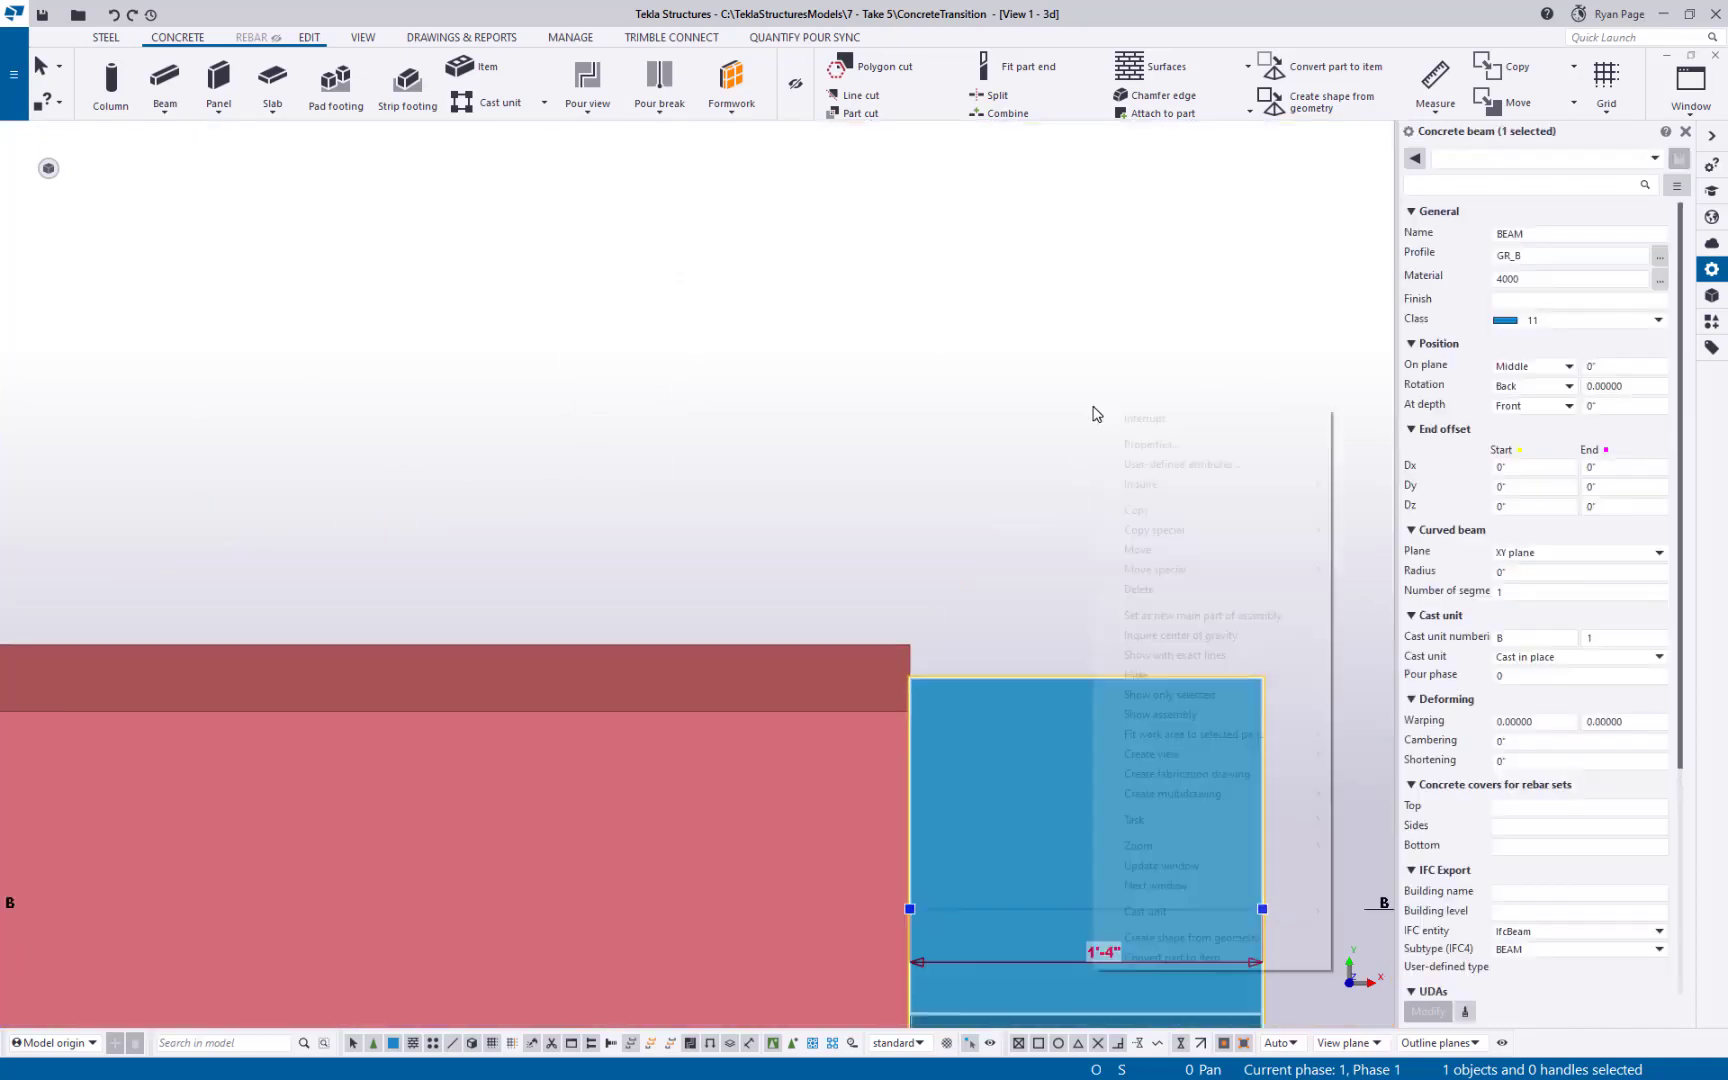
pyautogui.click(1137, 549)
pyautogui.scroll(2, 914, 683)
pyautogui.click(938, 651)
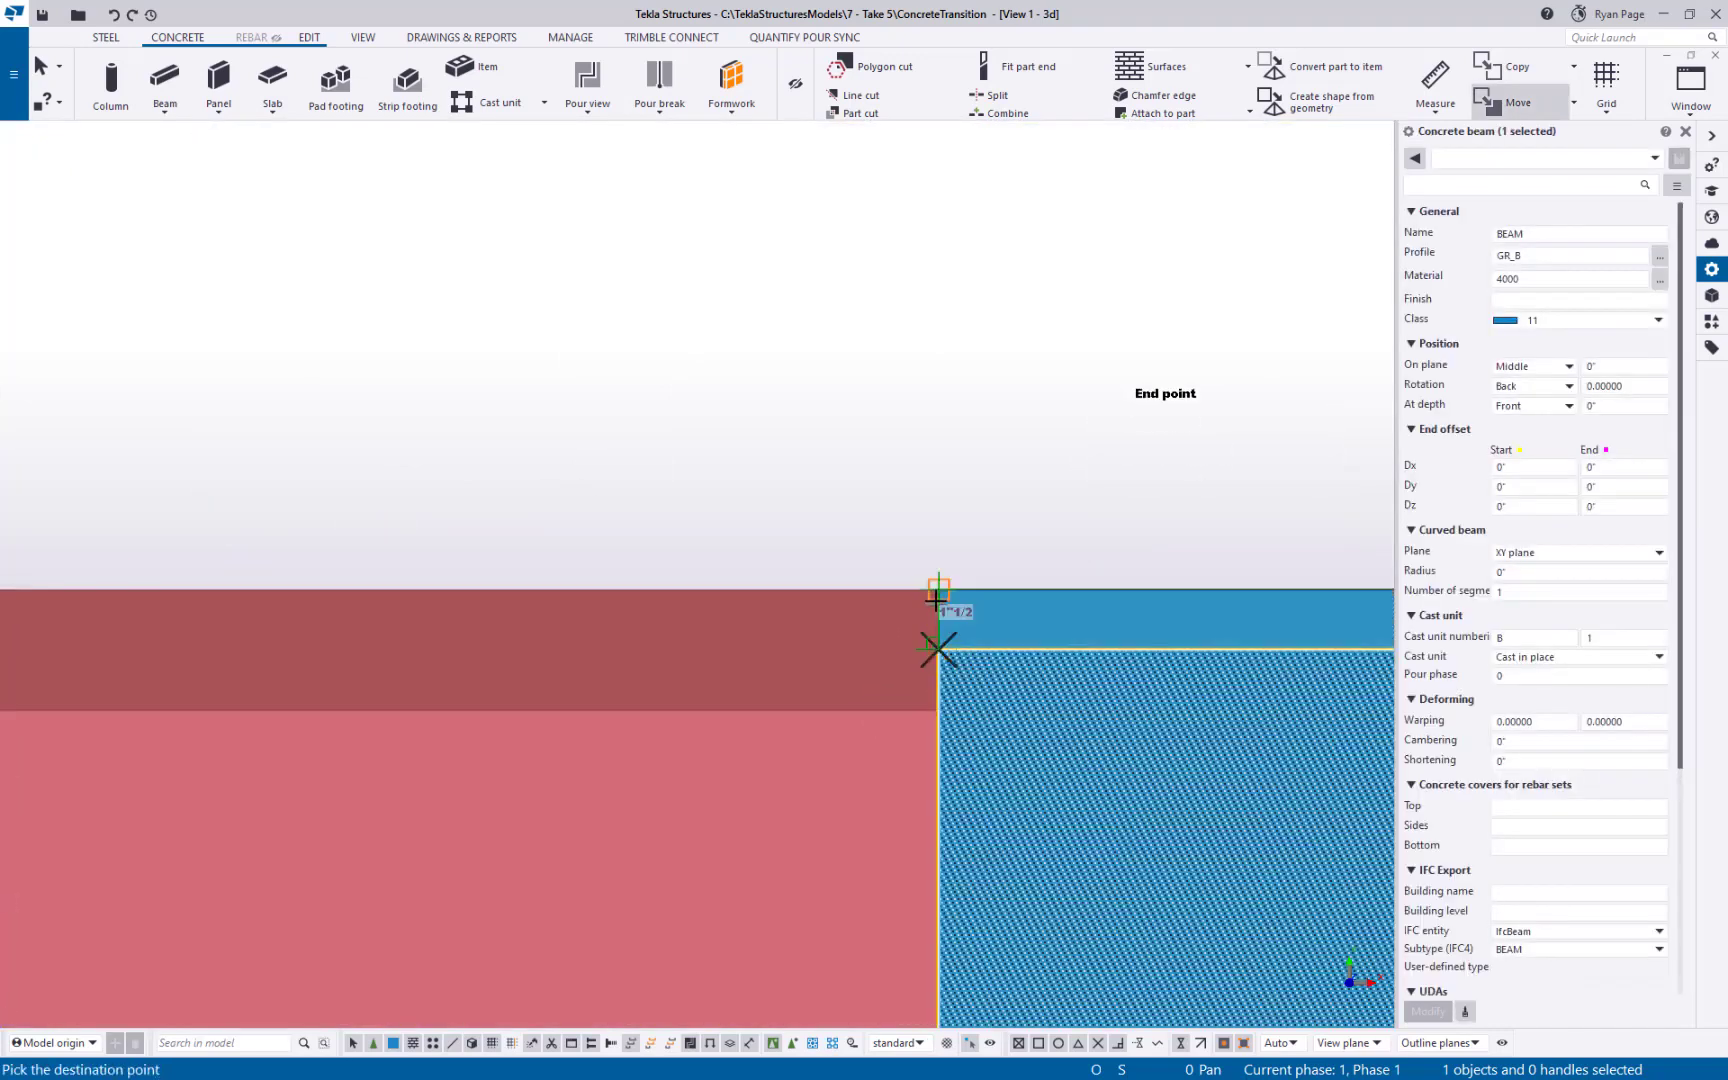
pyautogui.click(938, 588)
pyautogui.scroll(-6, 1000, 860)
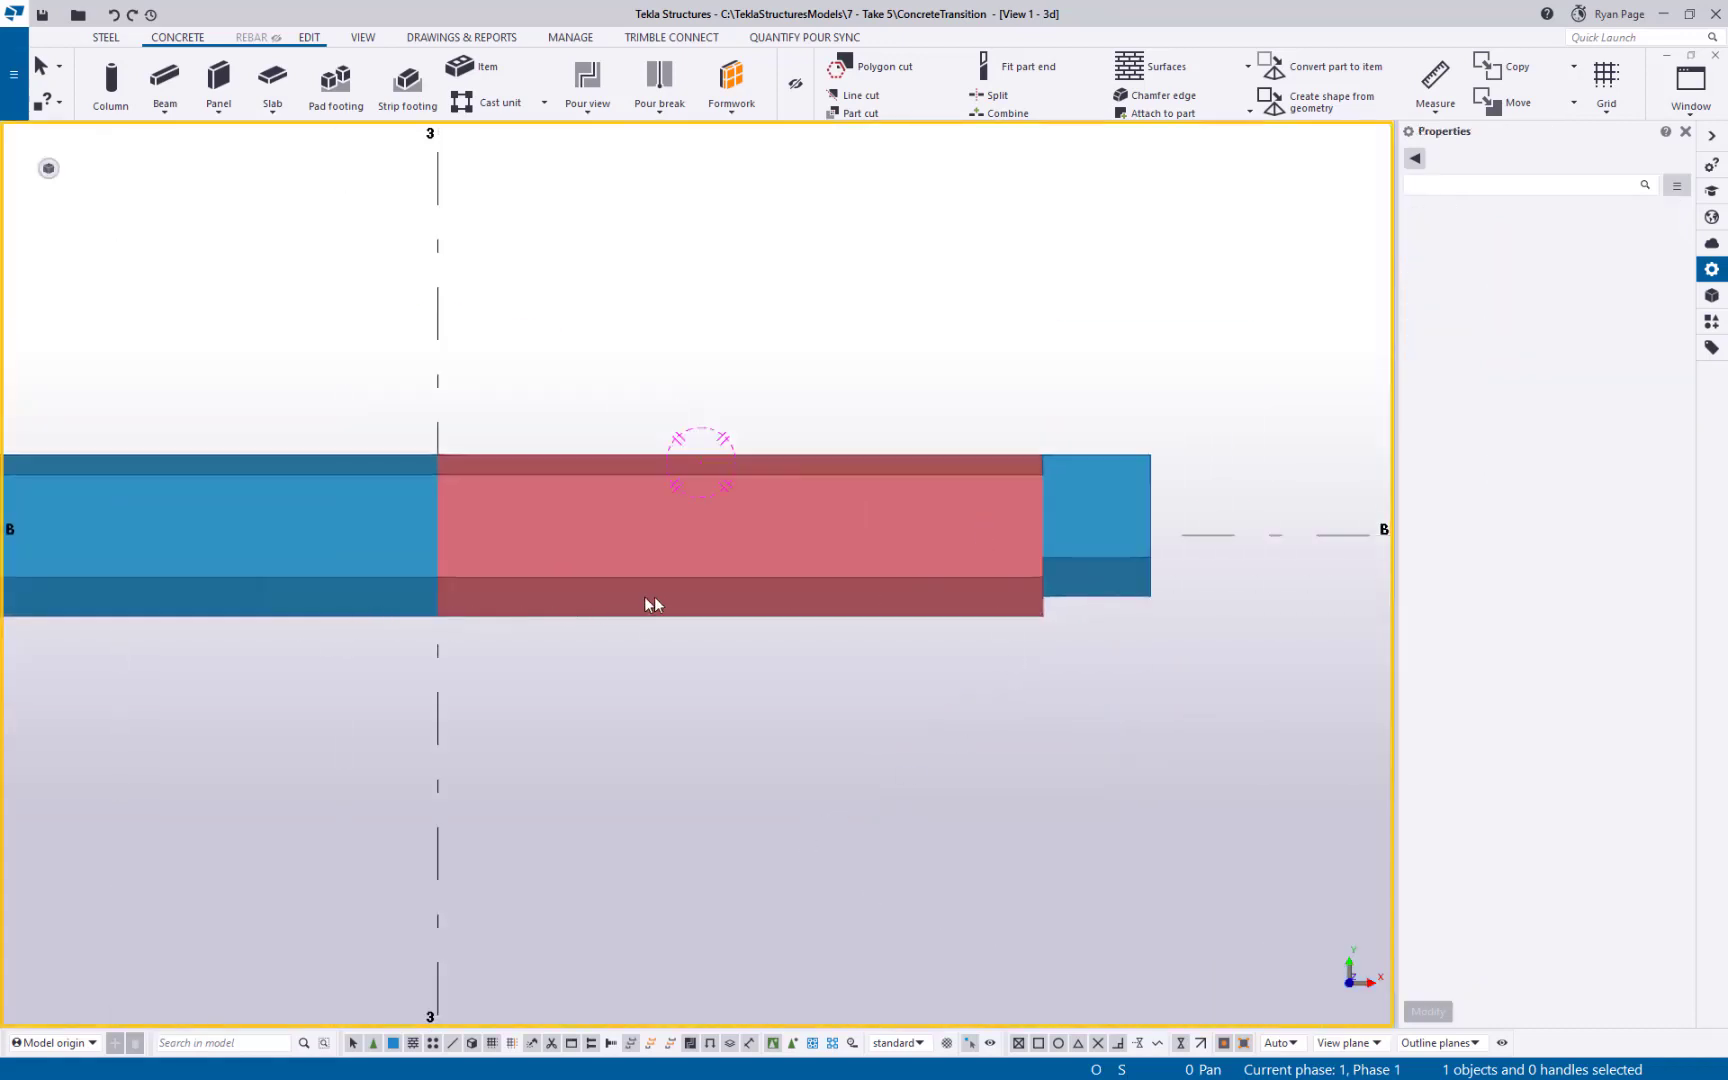
# - Examine how the red middle segment meets the GR_A and GR_B beams on both sides in 3D
pyautogui.keyDown('ctrl'); pyautogui.moveTo(823, 580); pyautogui.dragTo(915, 670, button='middle'); pyautogui.keyUp('ctrl')
pyautogui.click(794, 585)
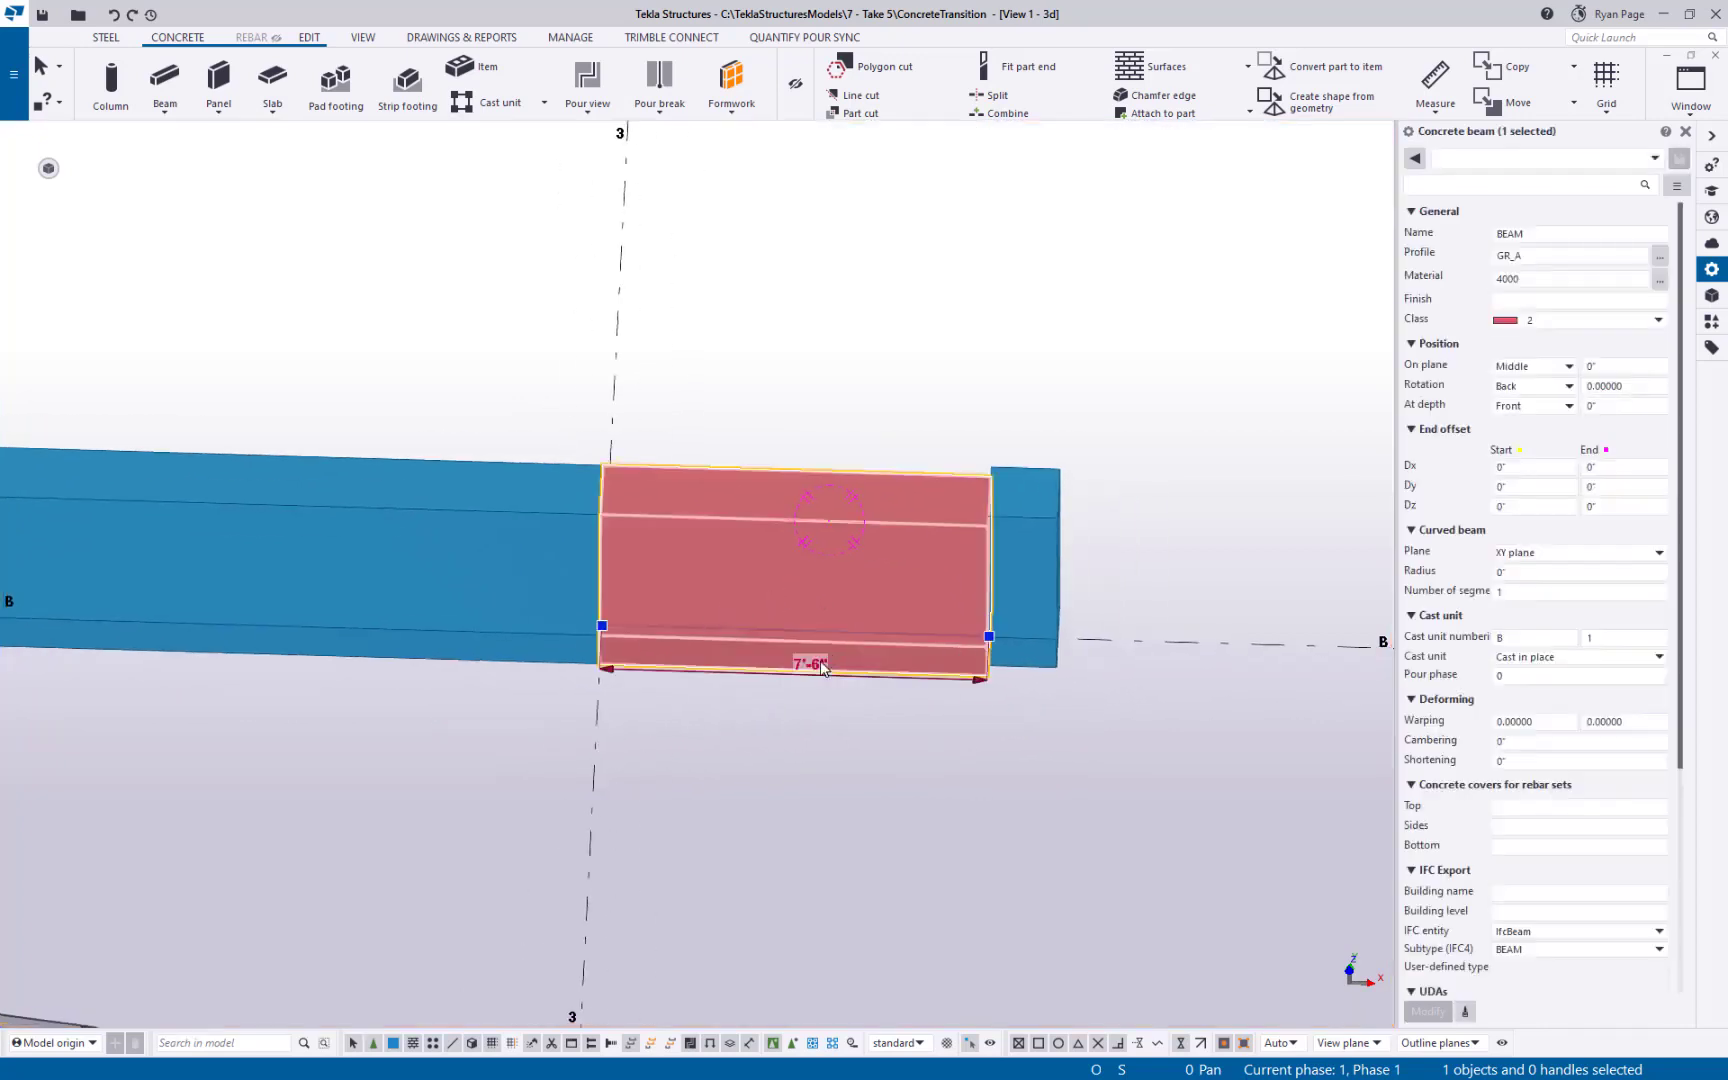
pyautogui.keyDown('ctrl'); pyautogui.moveTo(922, 591); pyautogui.dragTo(778, 615, button='middle'); pyautogui.keyUp('ctrl')
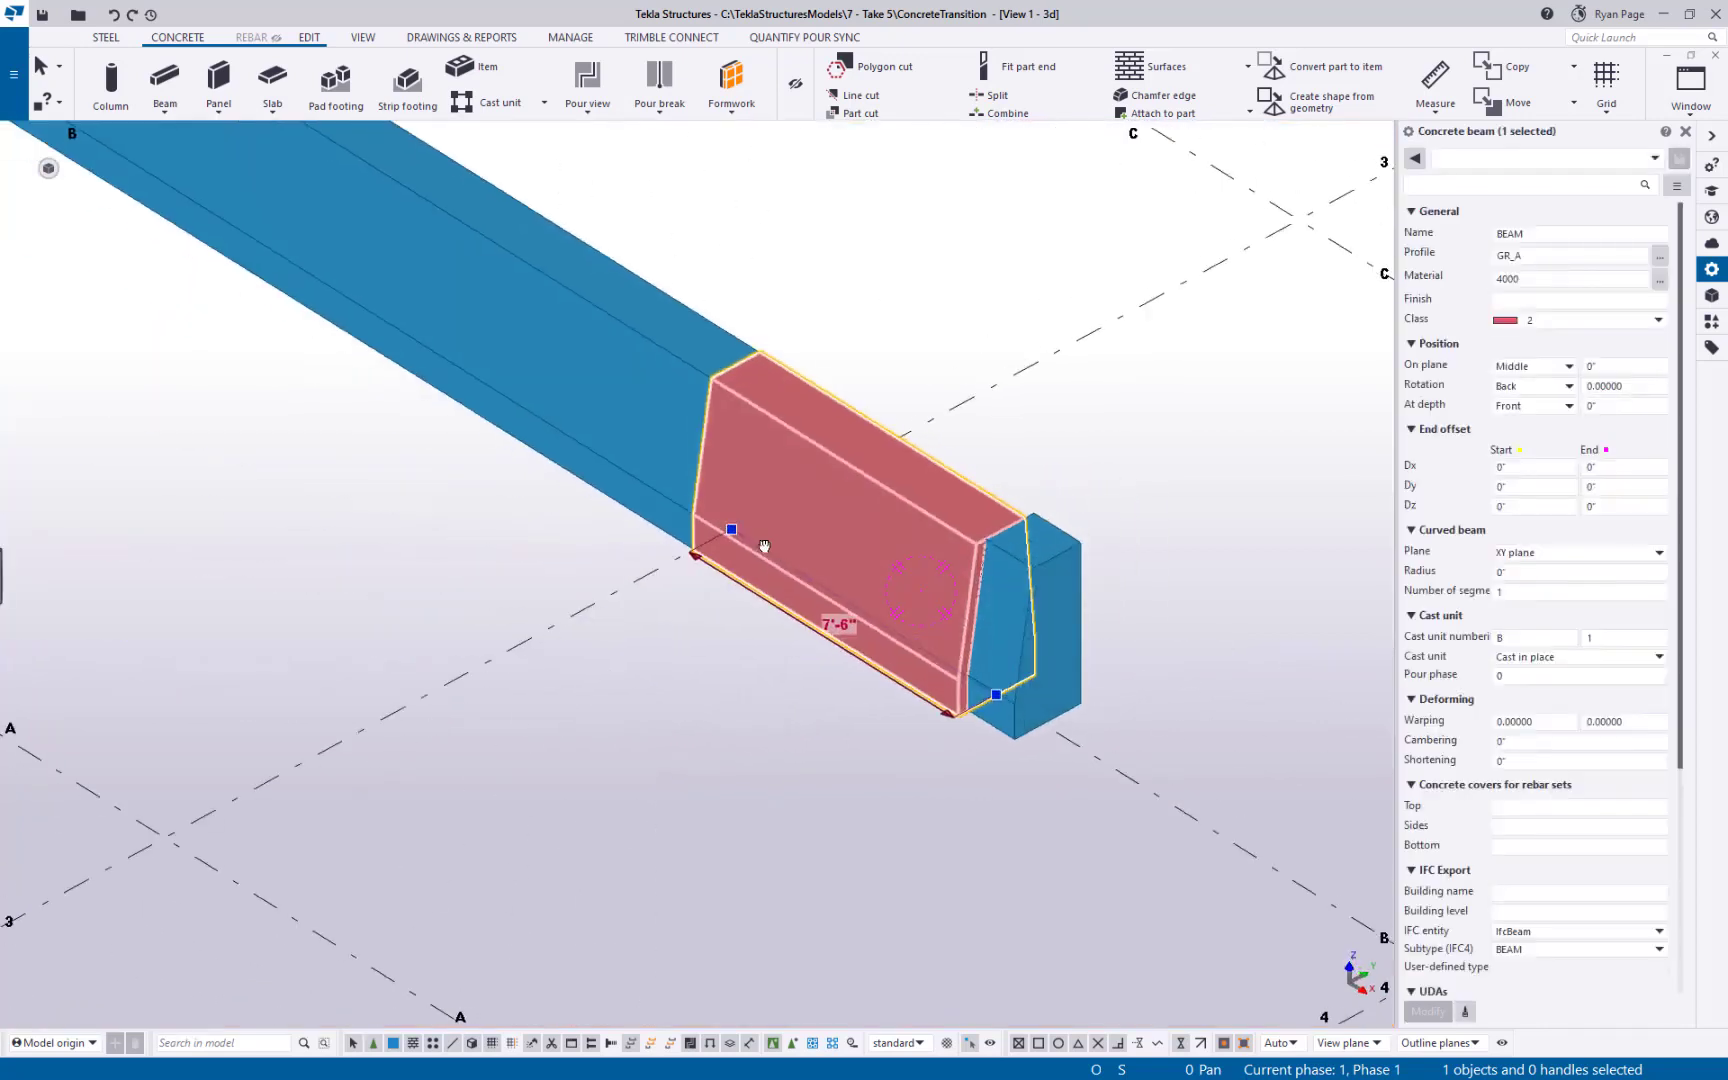
pyautogui.click(446, 348)
pyautogui.click(1061, 668)
pyautogui.click(876, 692)
pyautogui.click(894, 671)
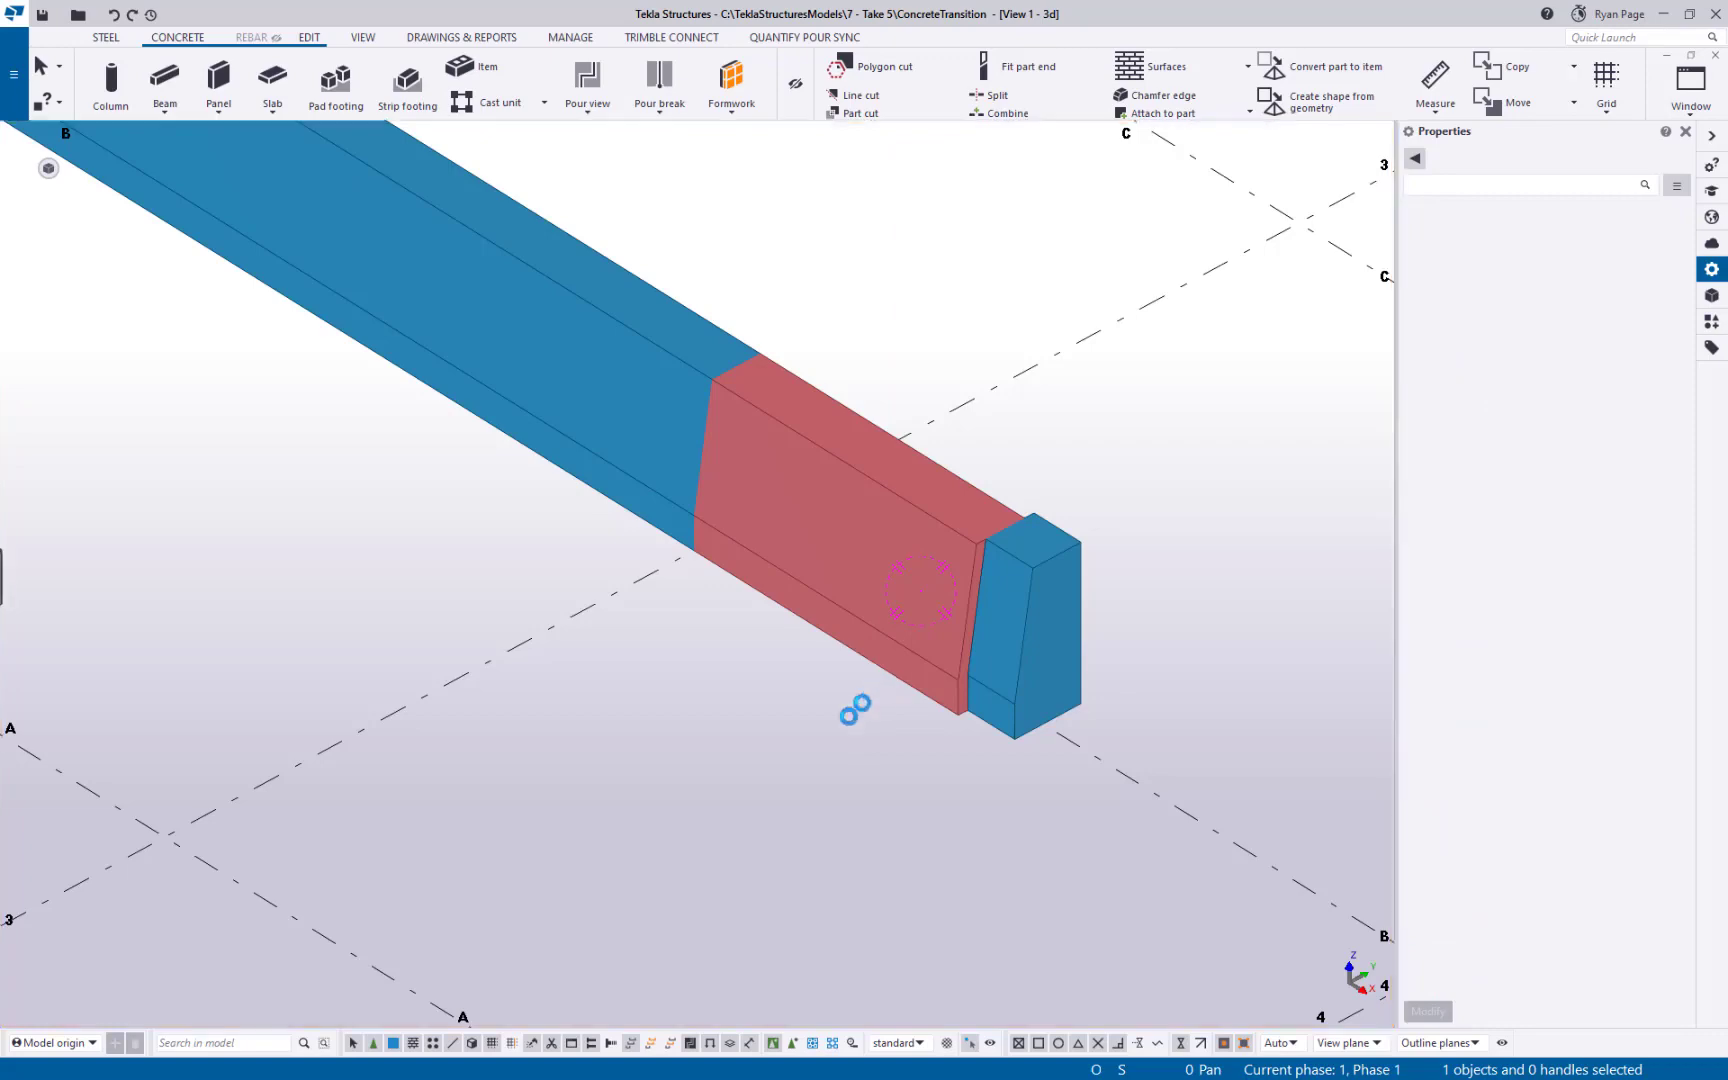
pyautogui.moveTo(754, 714); pyautogui.dragTo(1032, 668, button='middle')
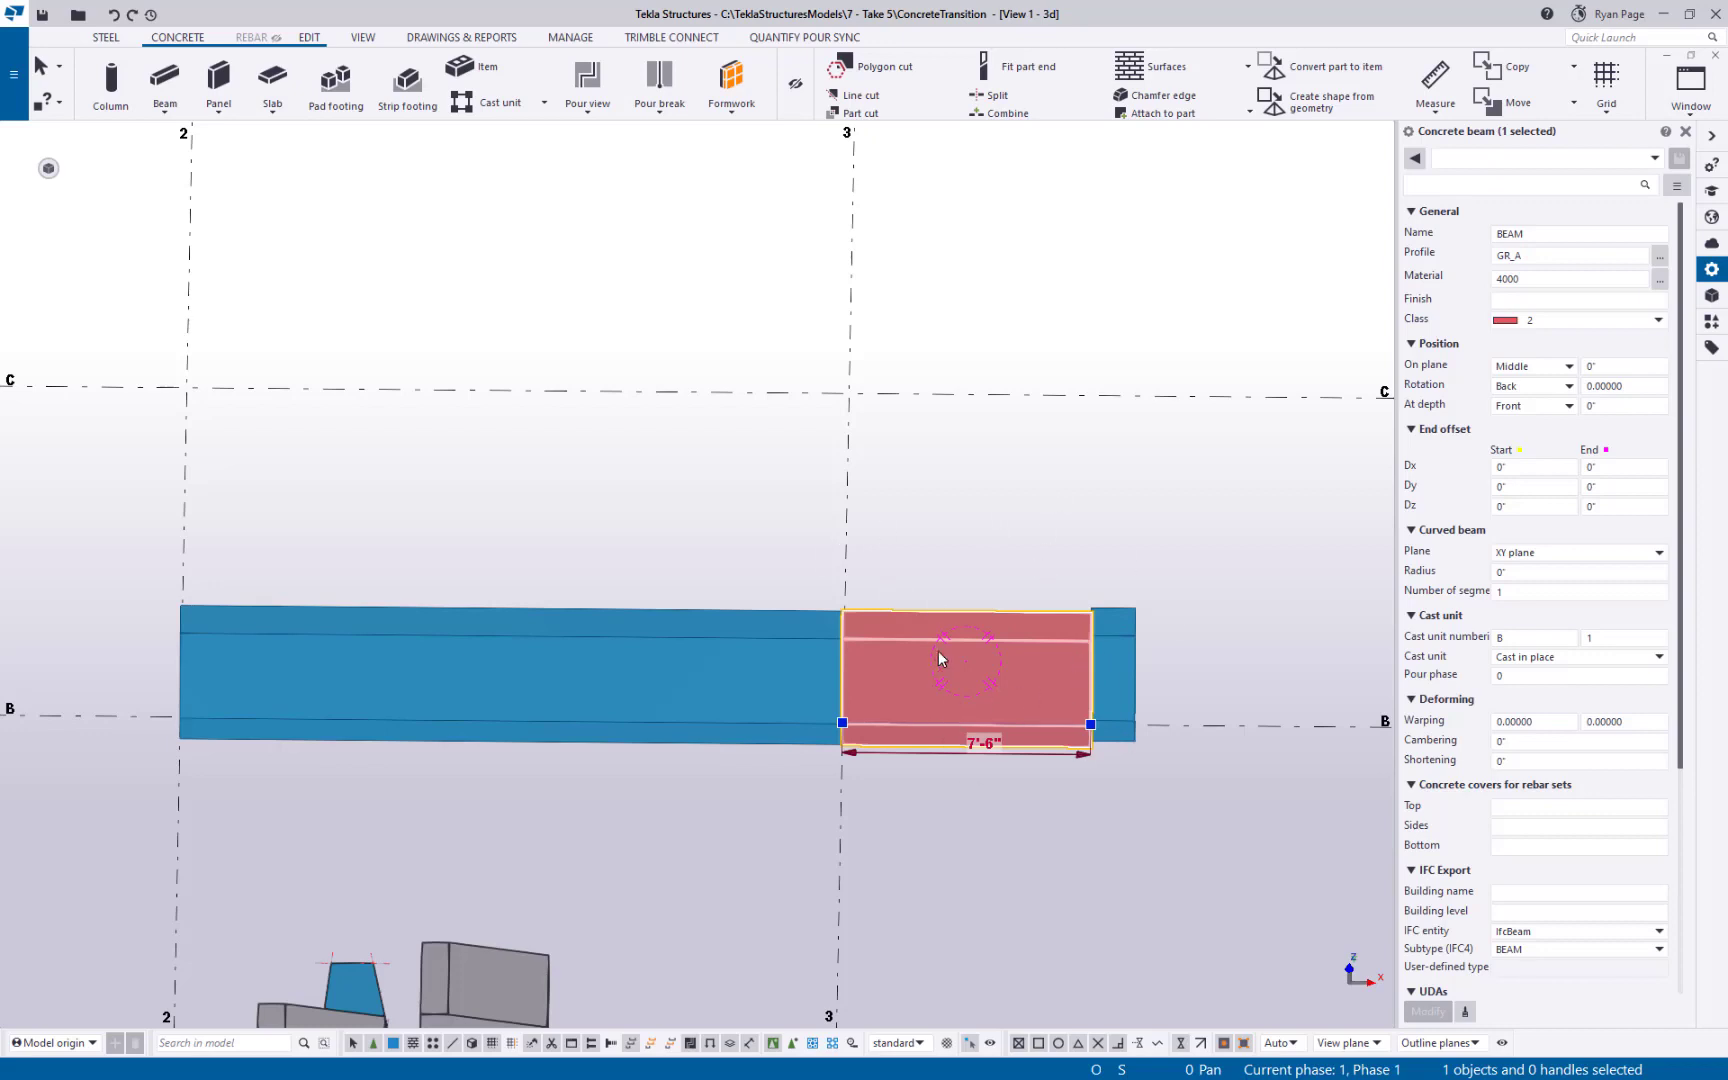
# - Rename the red middle beam as TRANSITION and apply the modification
pyautogui.rightClick(992, 668)
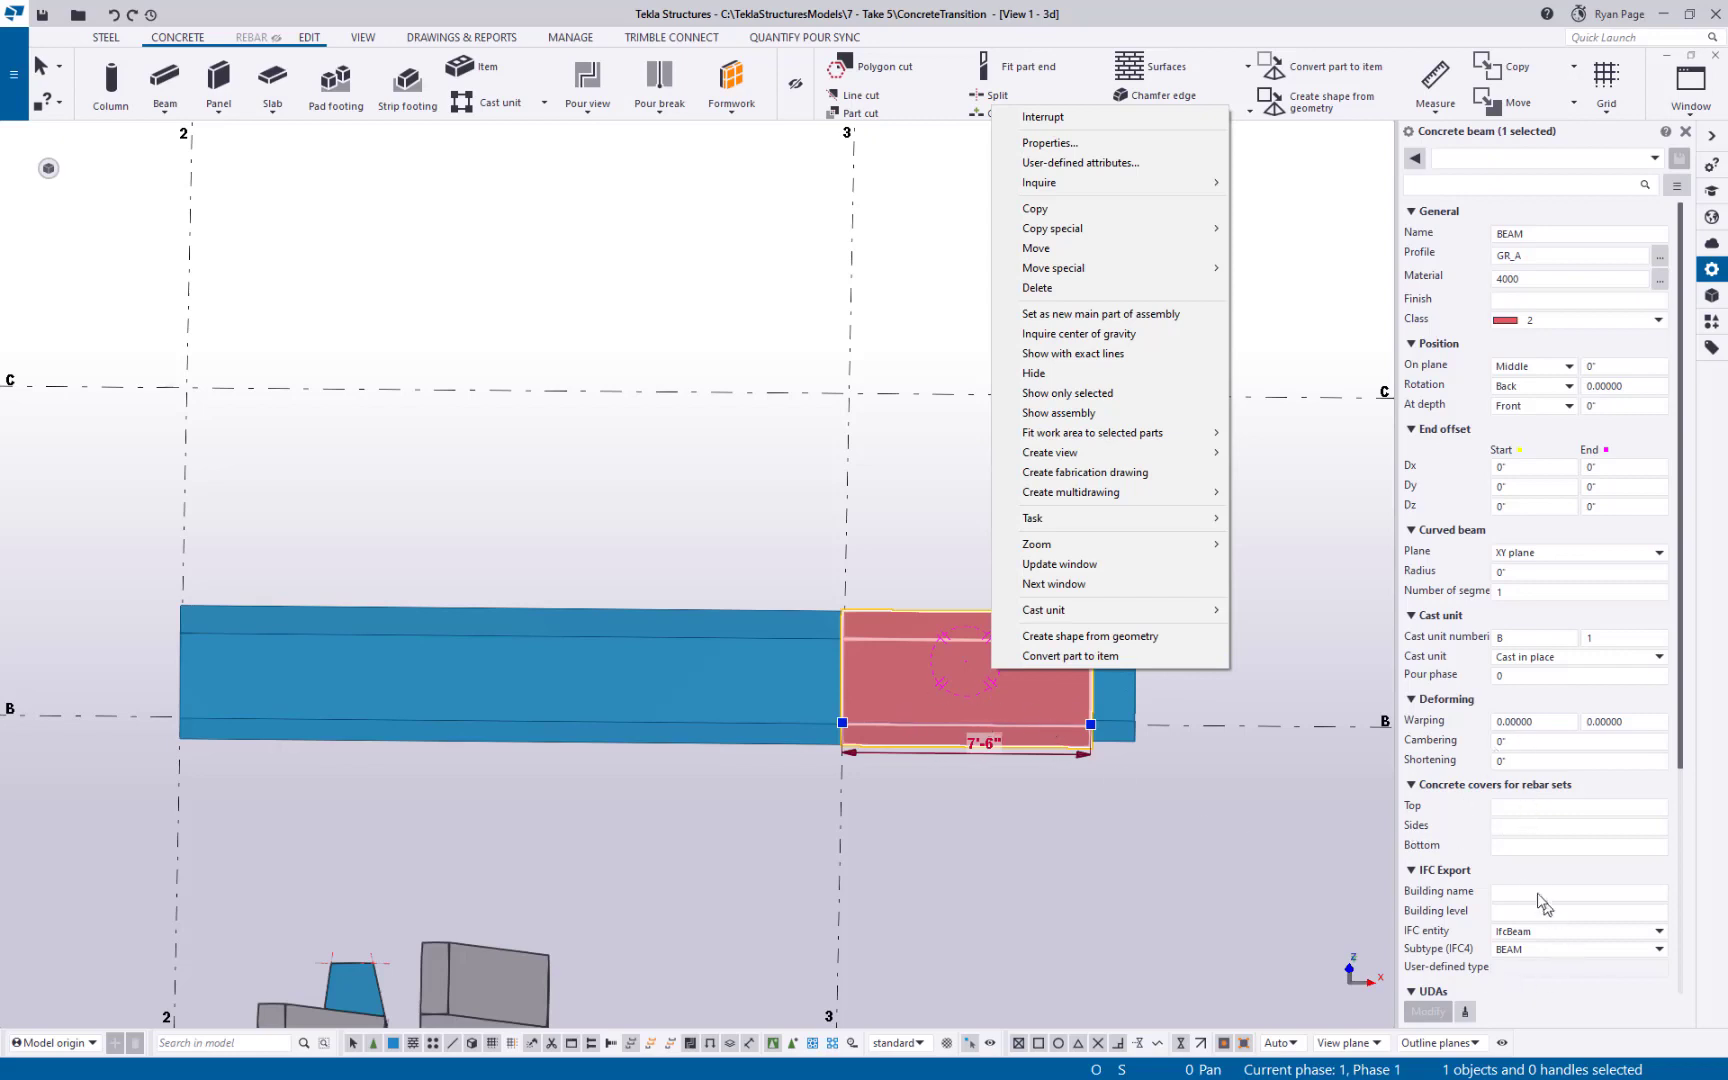
pyautogui.click(1565, 234)
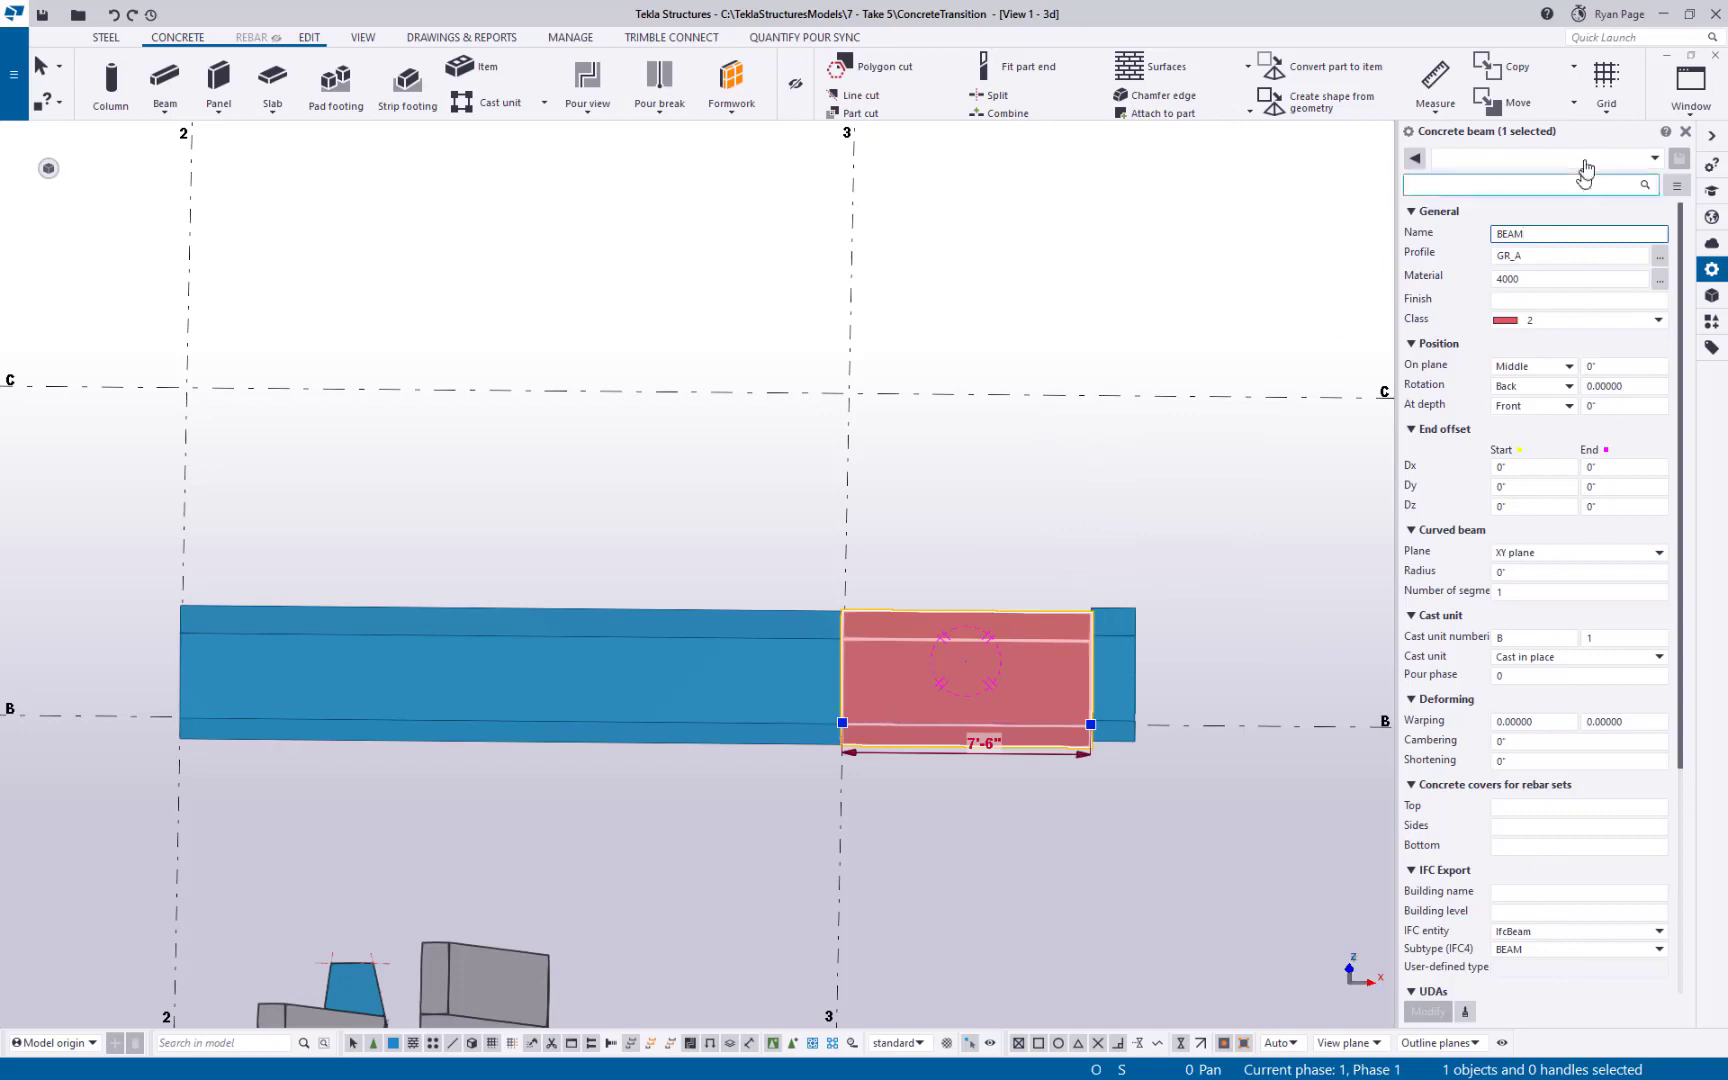
pyautogui.moveTo(1540, 232); pyautogui.dragTo(1430, 245)
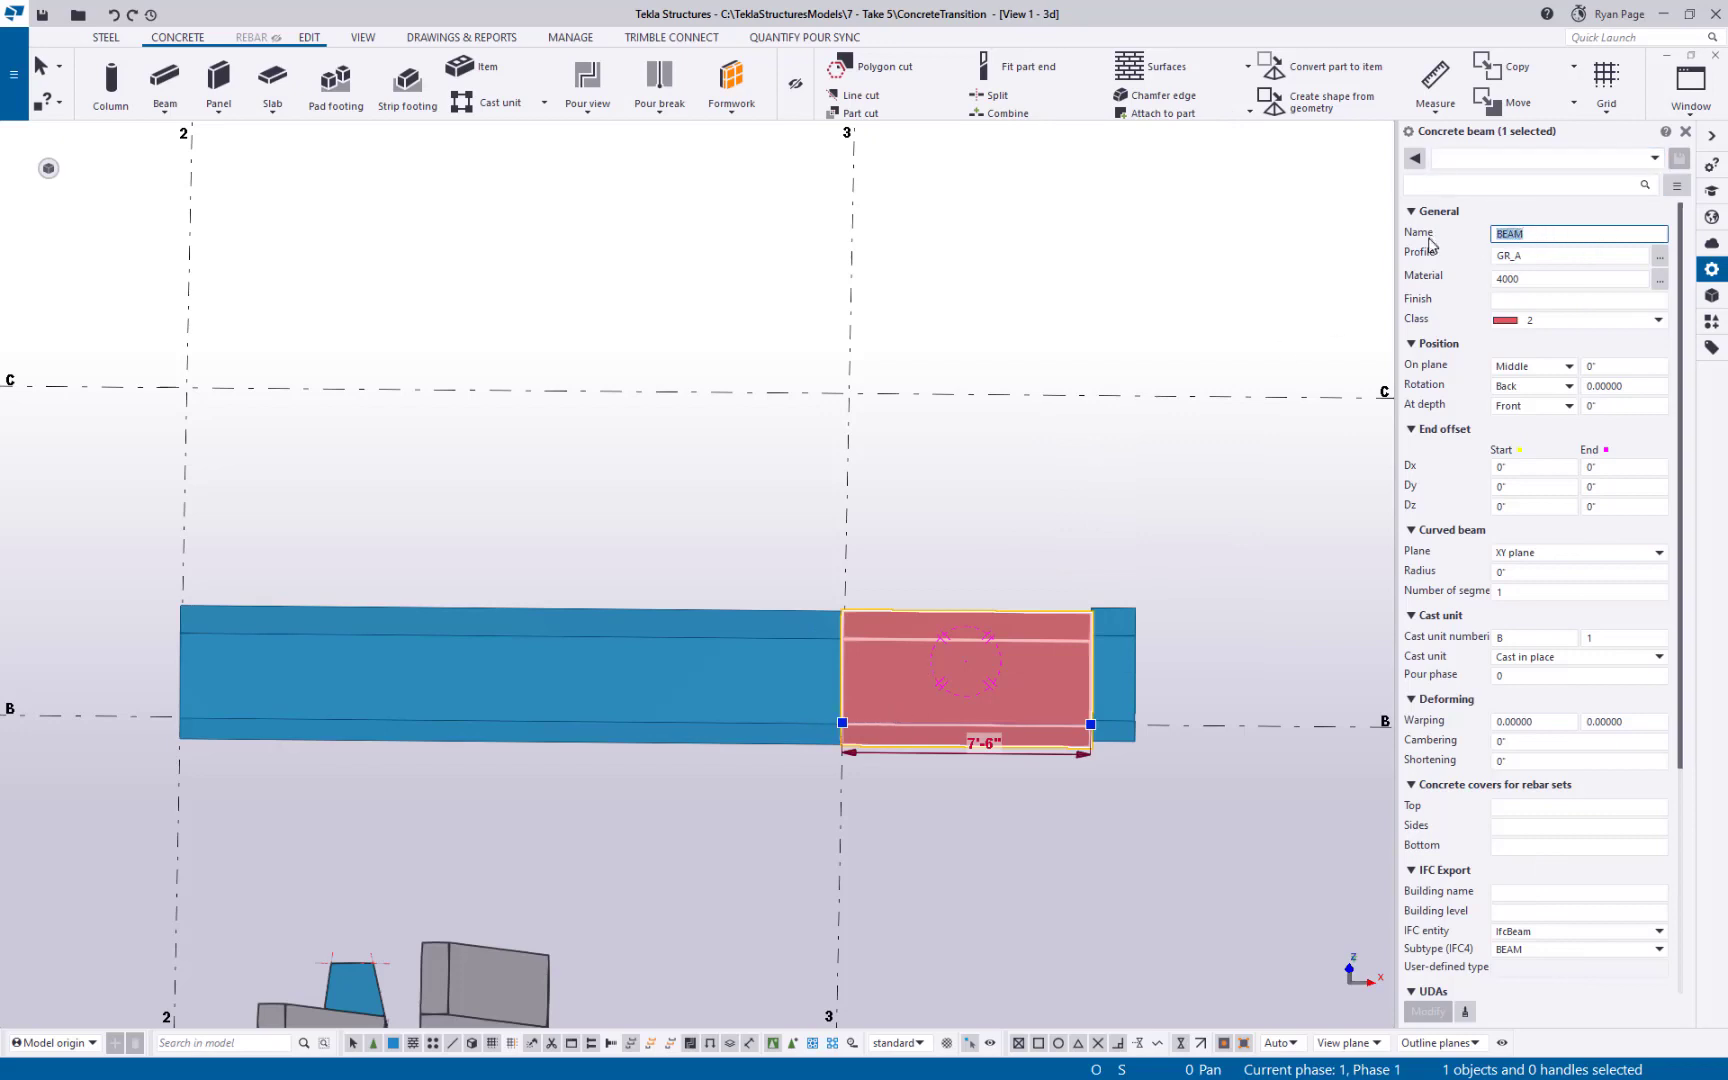
pyautogui.write('TRANSITION')
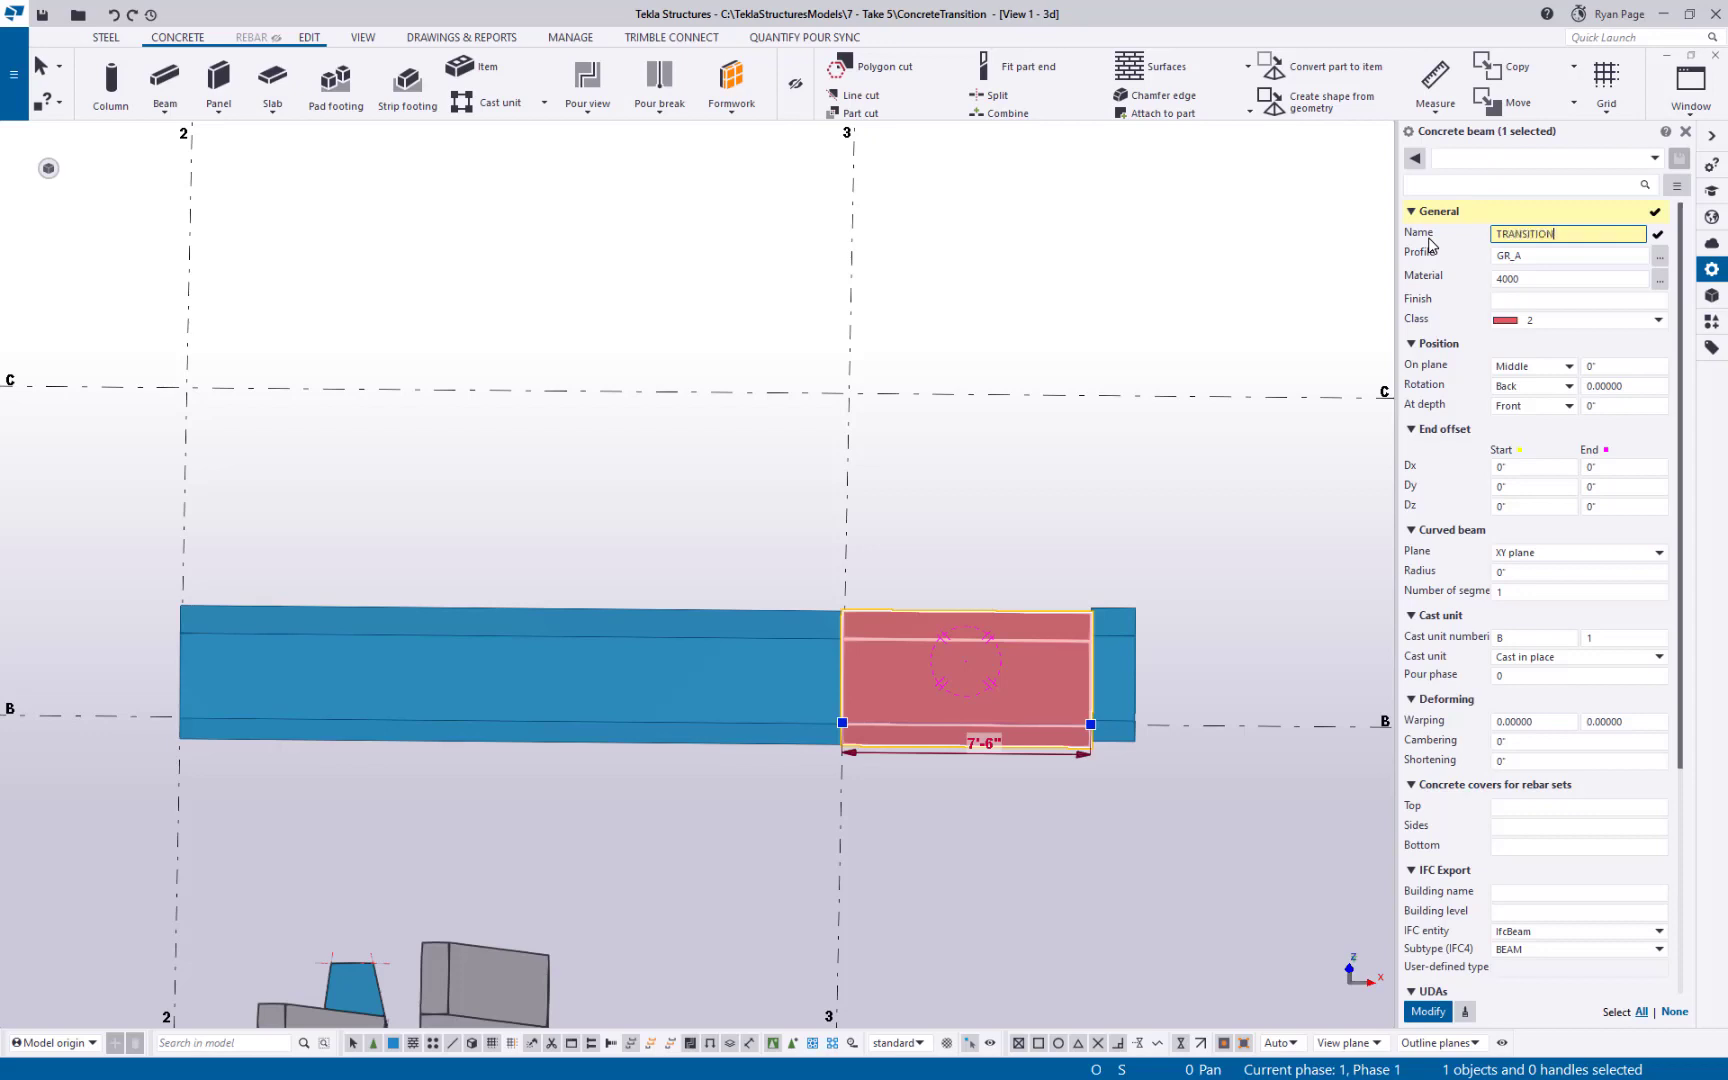
pyautogui.press('Return')
# - Convert the TRANSITION beam to an item, accepting the loss of its UDAs and part-specific properties
pyautogui.rightClick(953, 676)
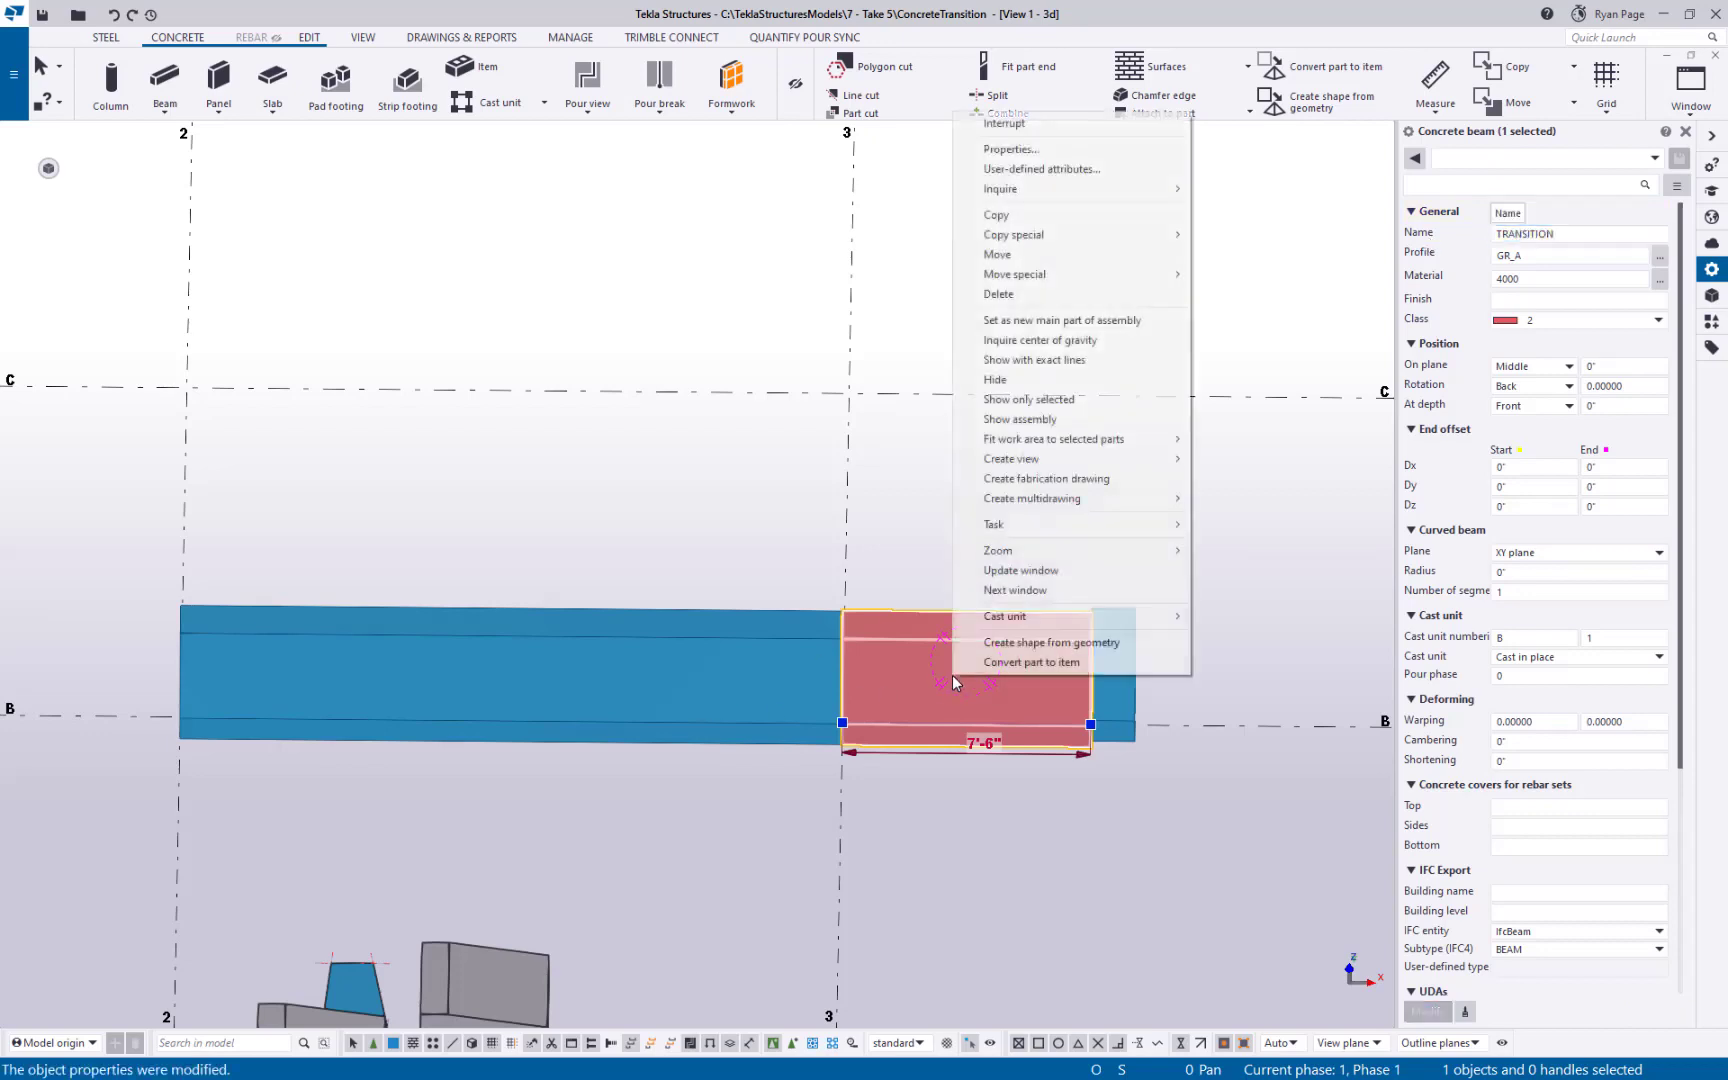
pyautogui.click(1030, 662)
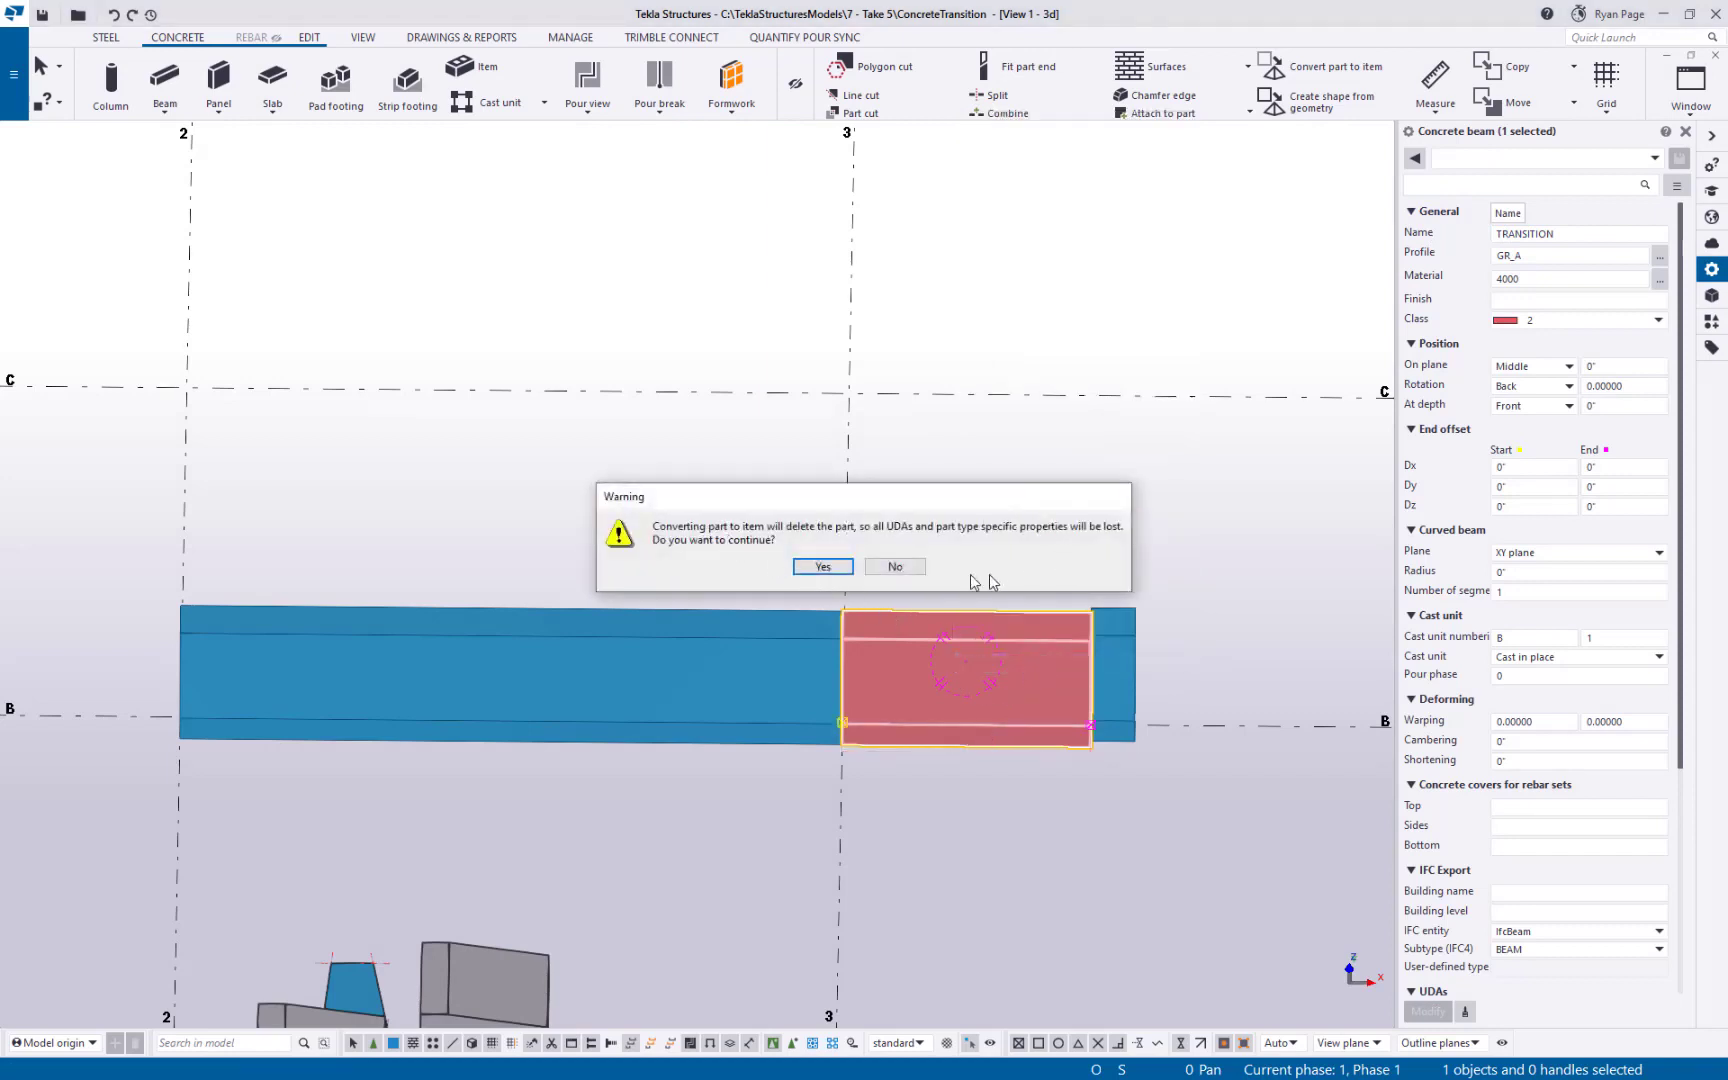
pyautogui.click(821, 567)
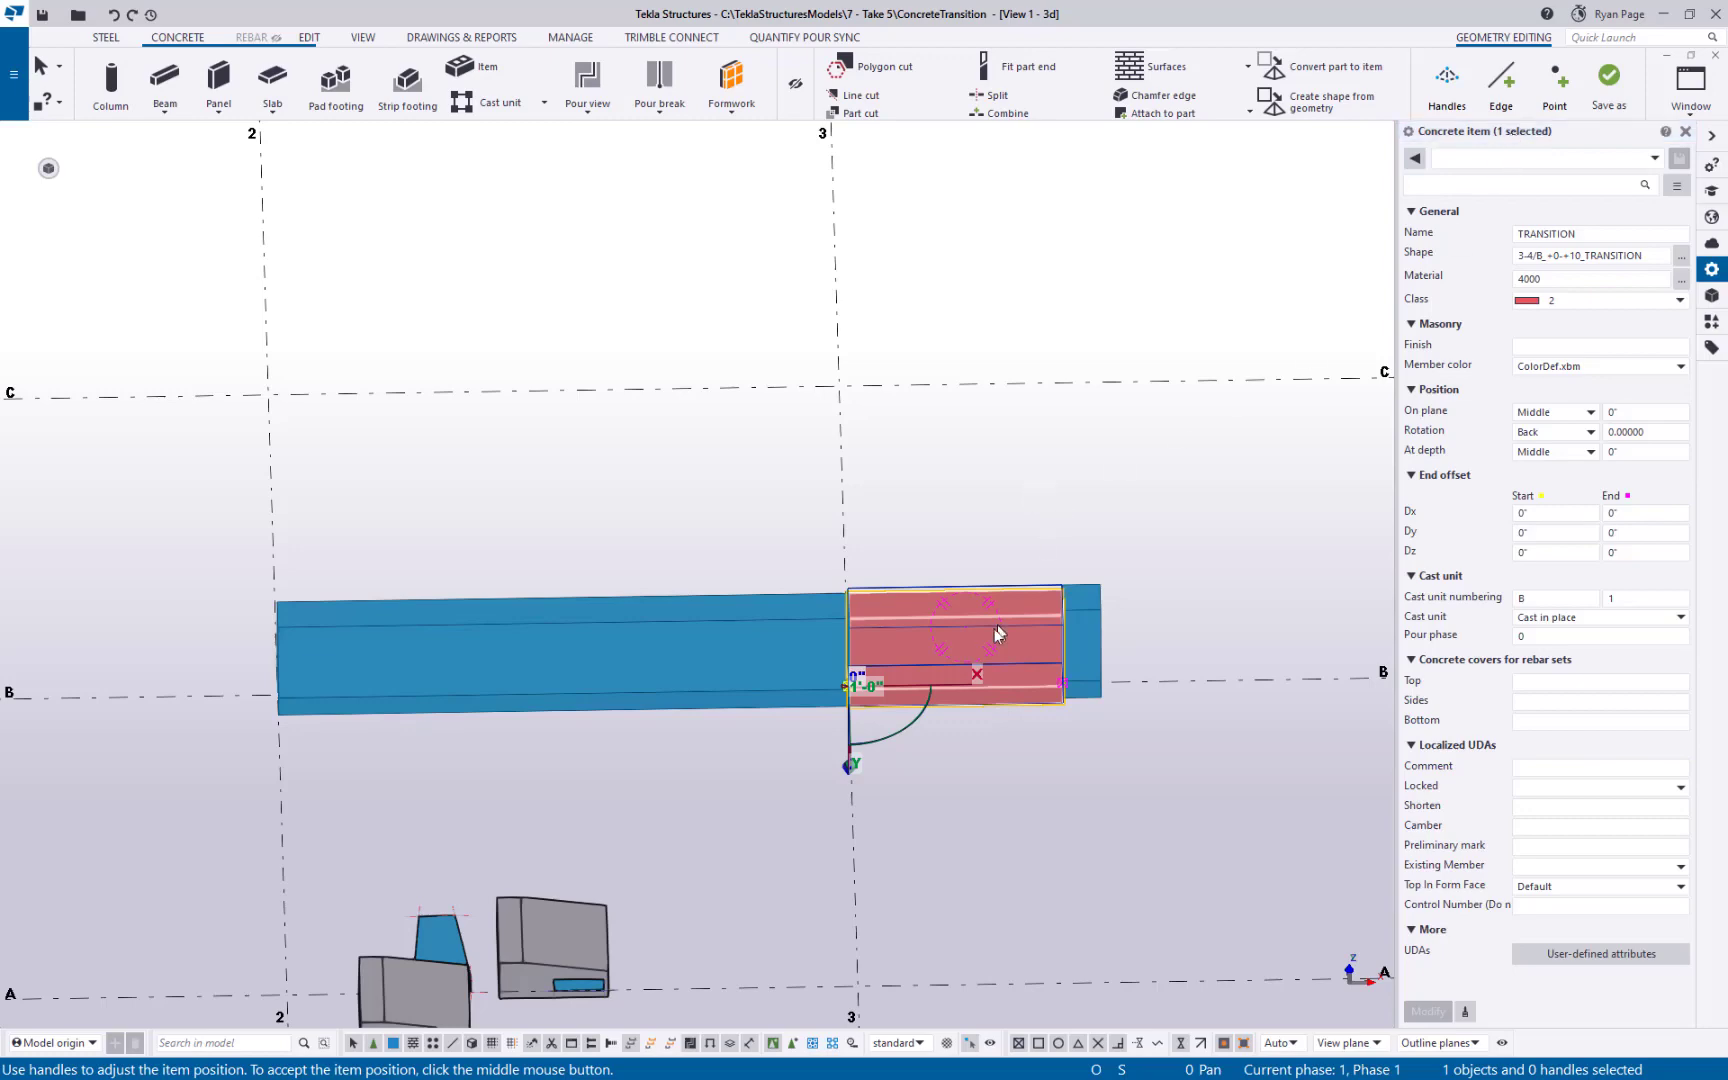
# - Try to move the item's upper back corner handle at the GR_B end onto the adjoining beam's upper corner
pyautogui.scroll(4, 990, 650)
pyautogui.keyDown('ctrl'); pyautogui.moveTo(968, 698); pyautogui.dragTo(1098, 626, button='middle'); pyautogui.keyUp('ctrl')
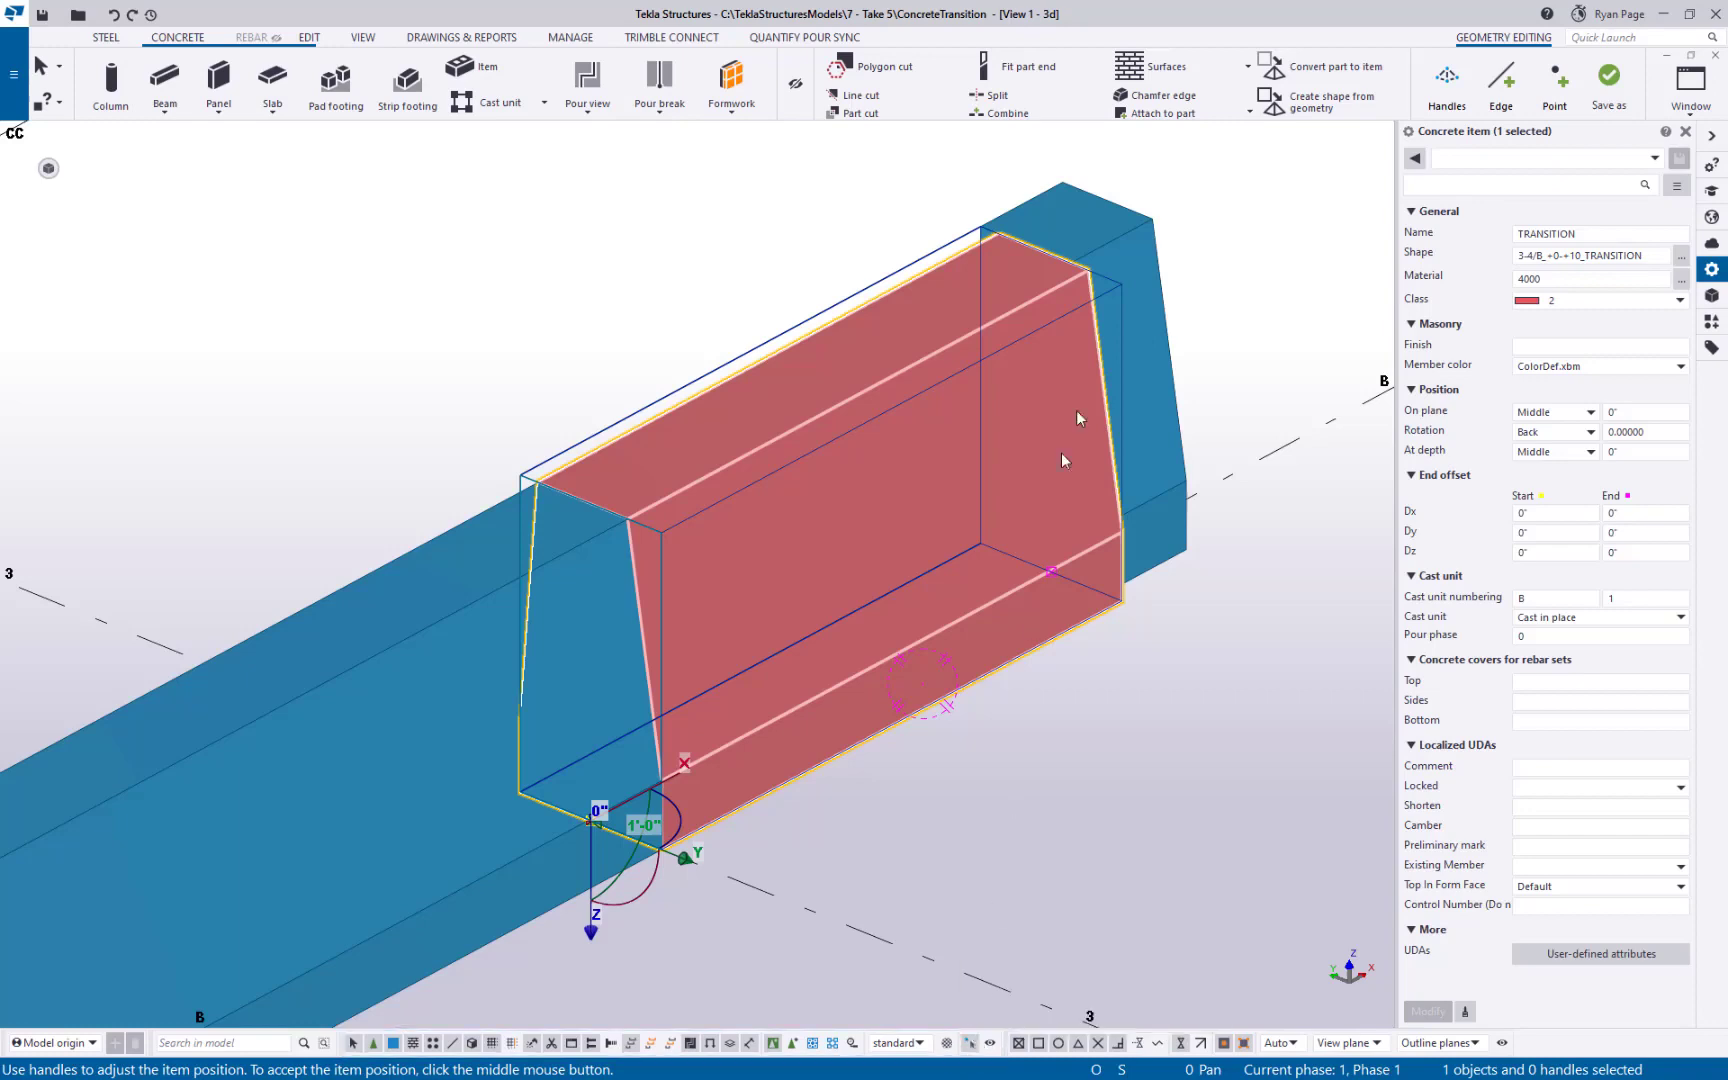
pyautogui.keyDown('ctrl'); pyautogui.moveTo(975, 475); pyautogui.dragTo(955, 471, button='middle'); pyautogui.keyUp('ctrl')
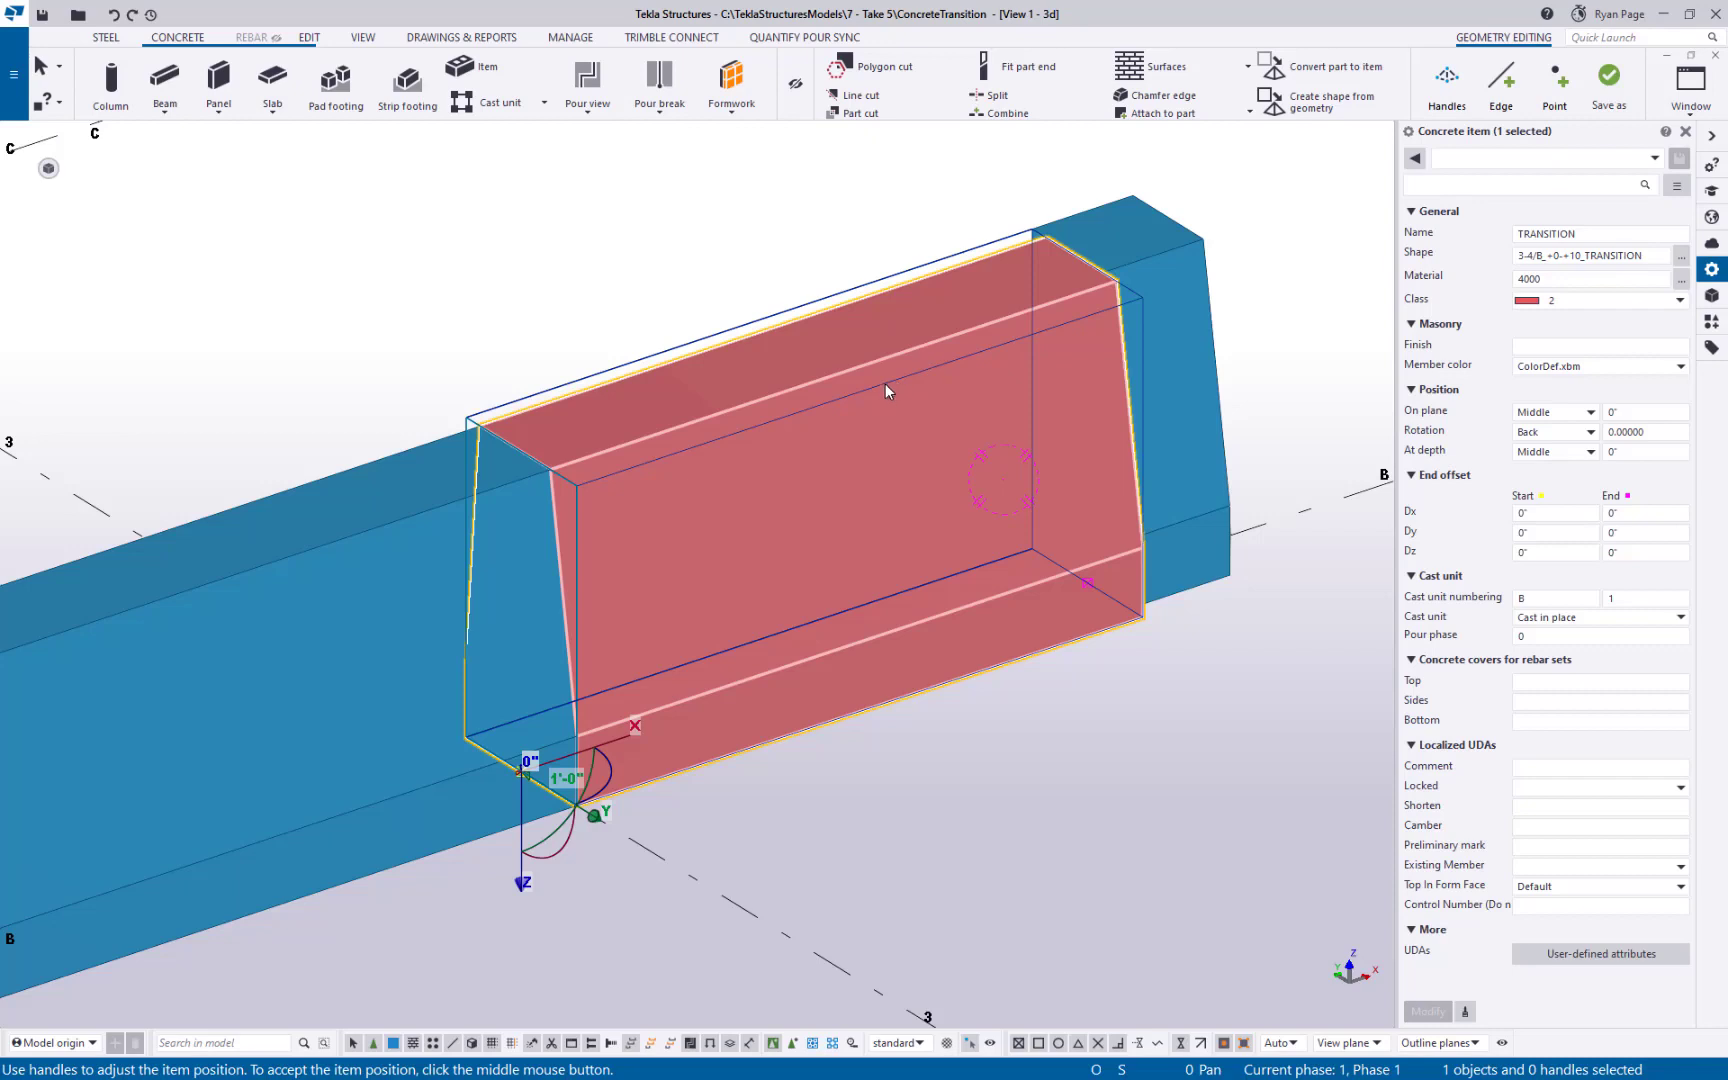
pyautogui.click(1447, 83)
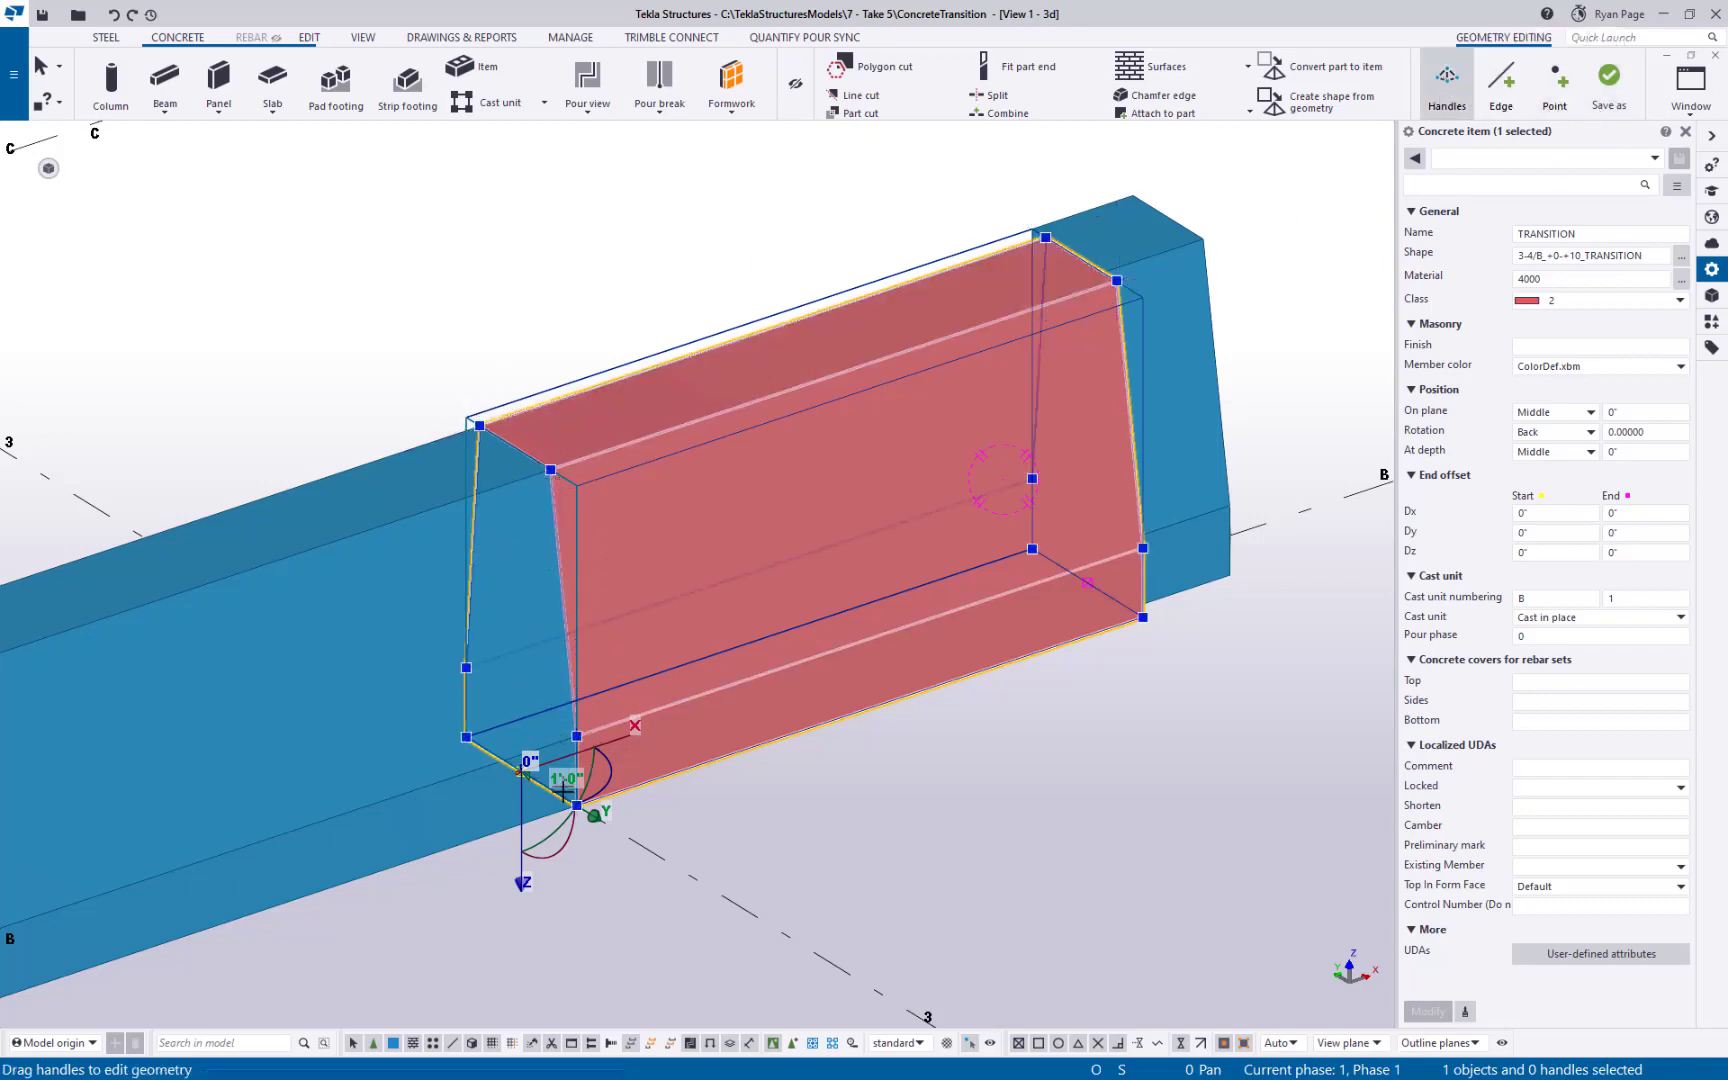
pyautogui.scroll(4, 1095, 392)
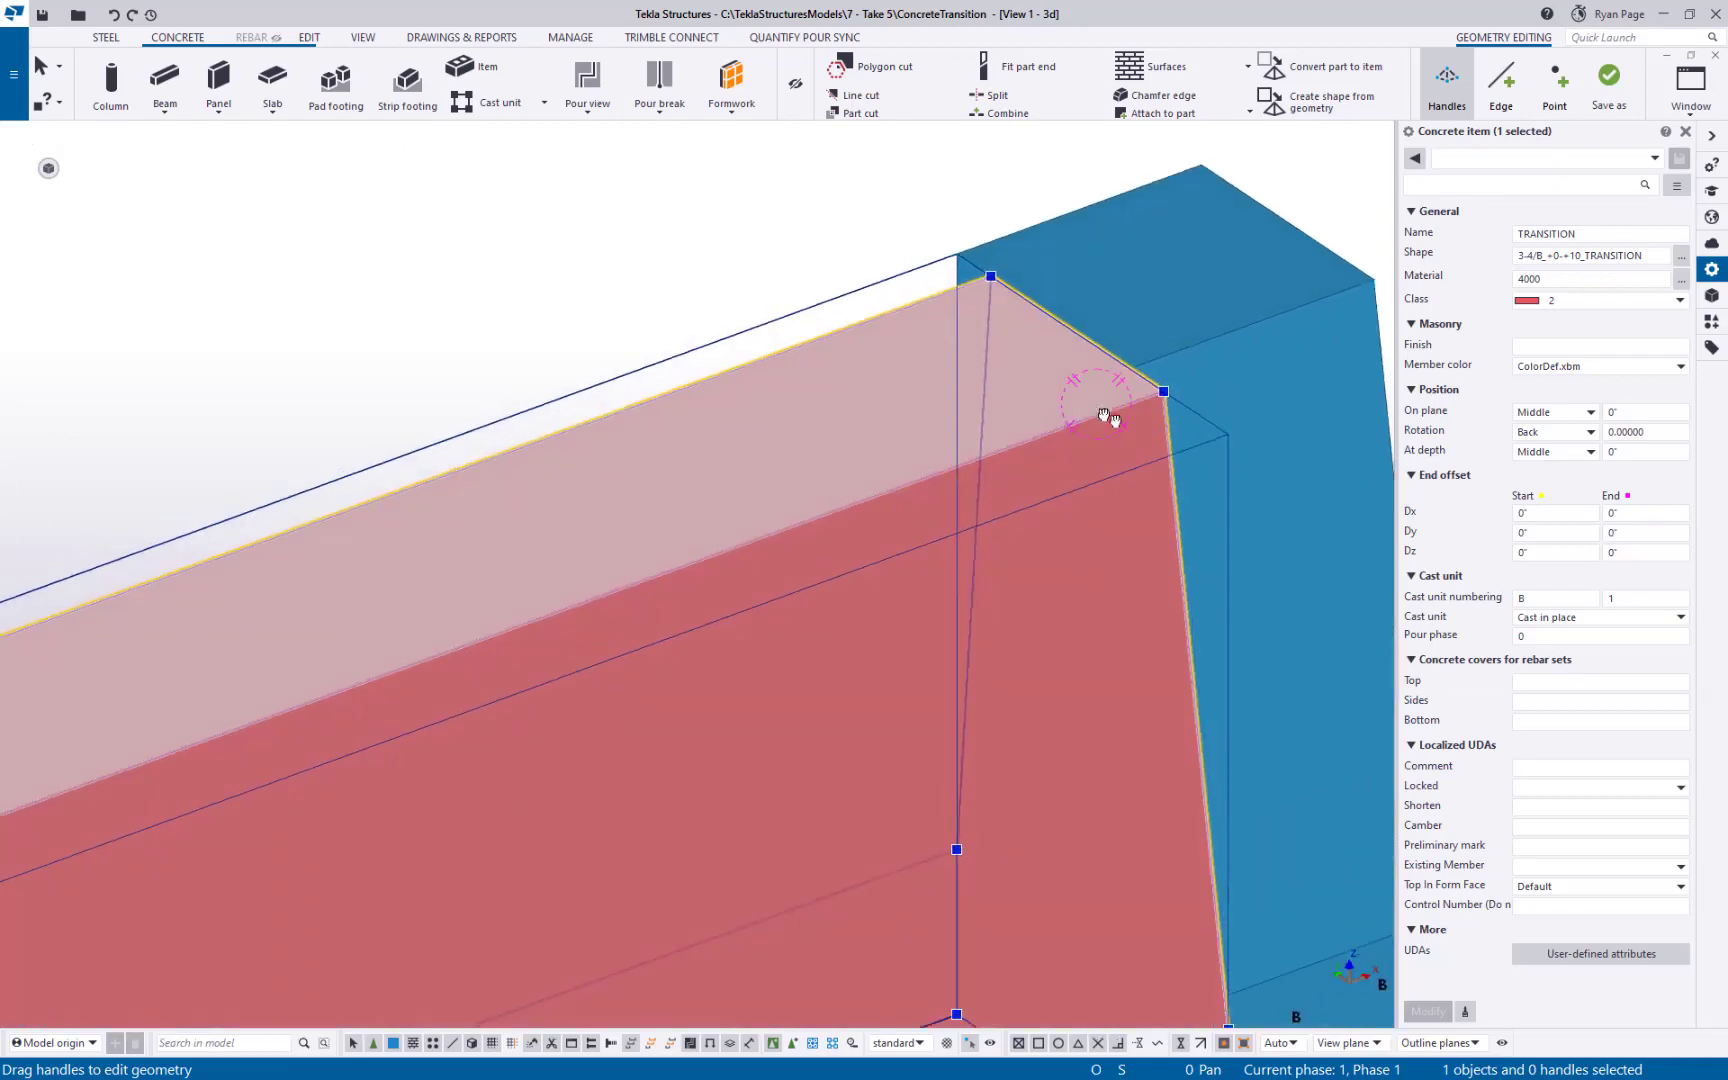
pyautogui.keyDown('ctrl'); pyautogui.moveTo(1108, 417); pyautogui.dragTo(1034, 359, button='middle'); pyautogui.keyUp('ctrl')
pyautogui.scroll(3, 1020, 340)
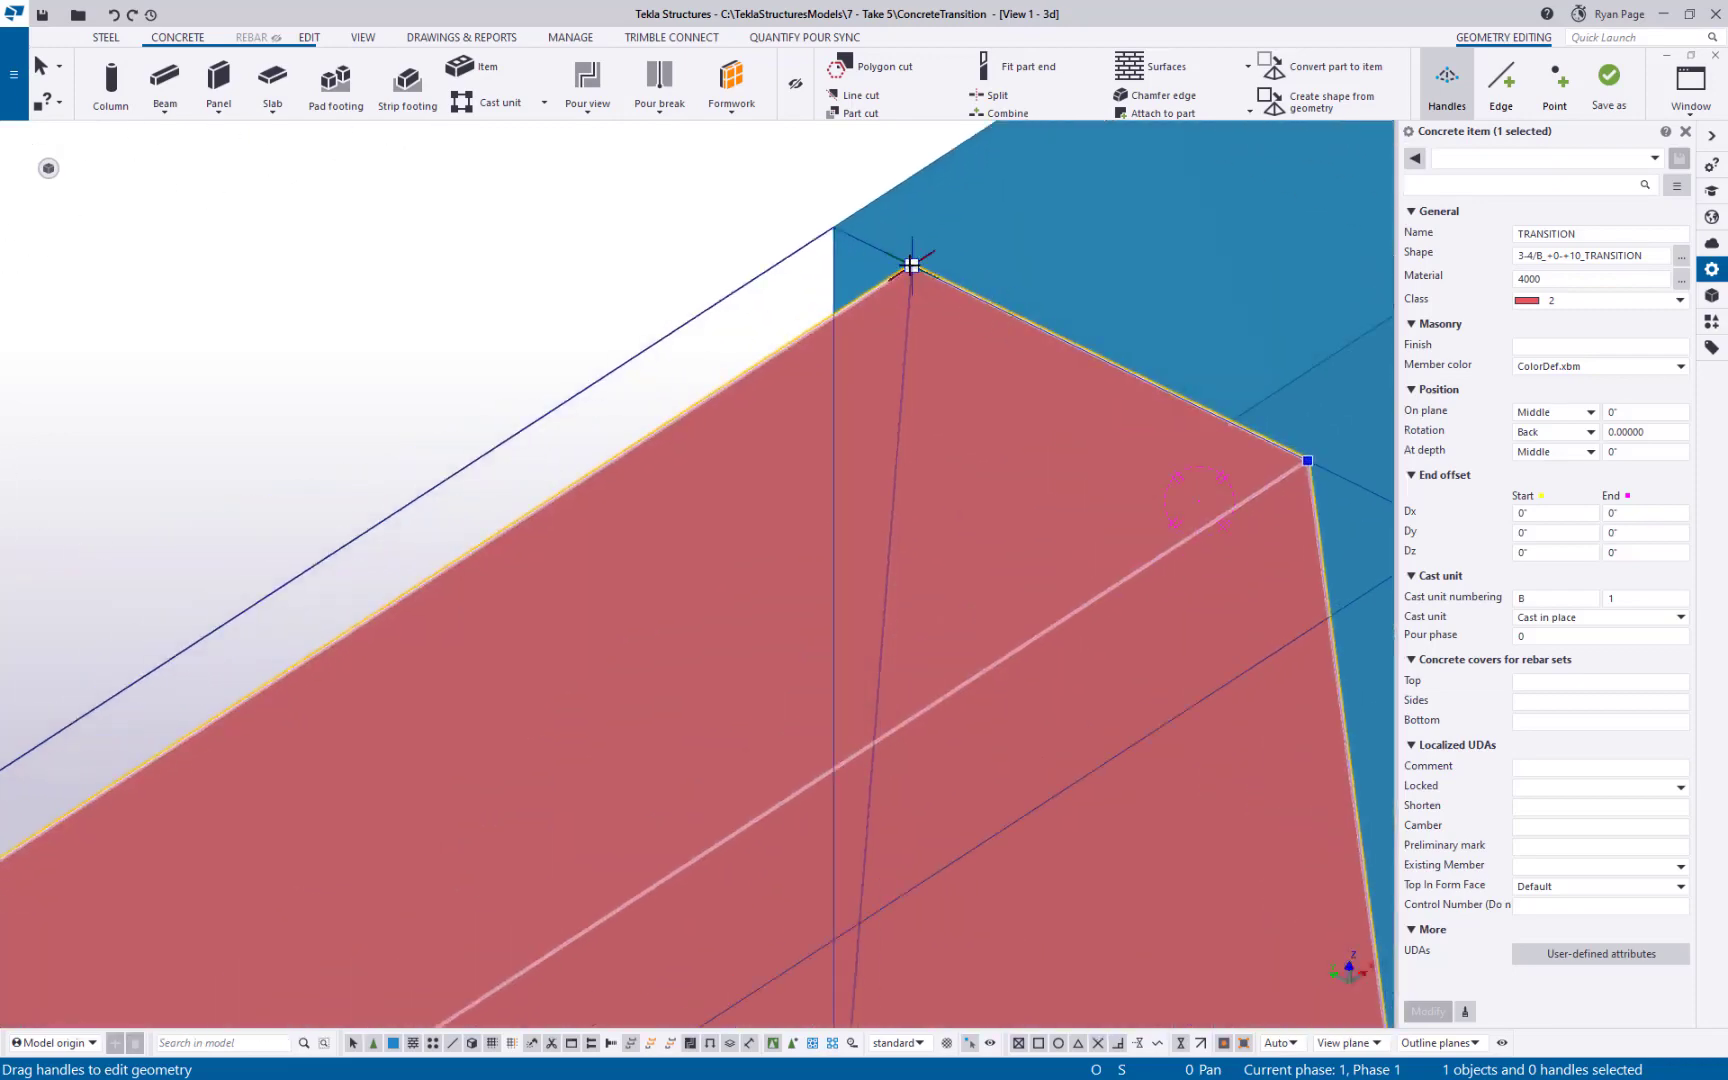
pyautogui.moveTo(911, 265); pyautogui.dragTo(847, 225)
pyautogui.scroll(-8, 872, 298)
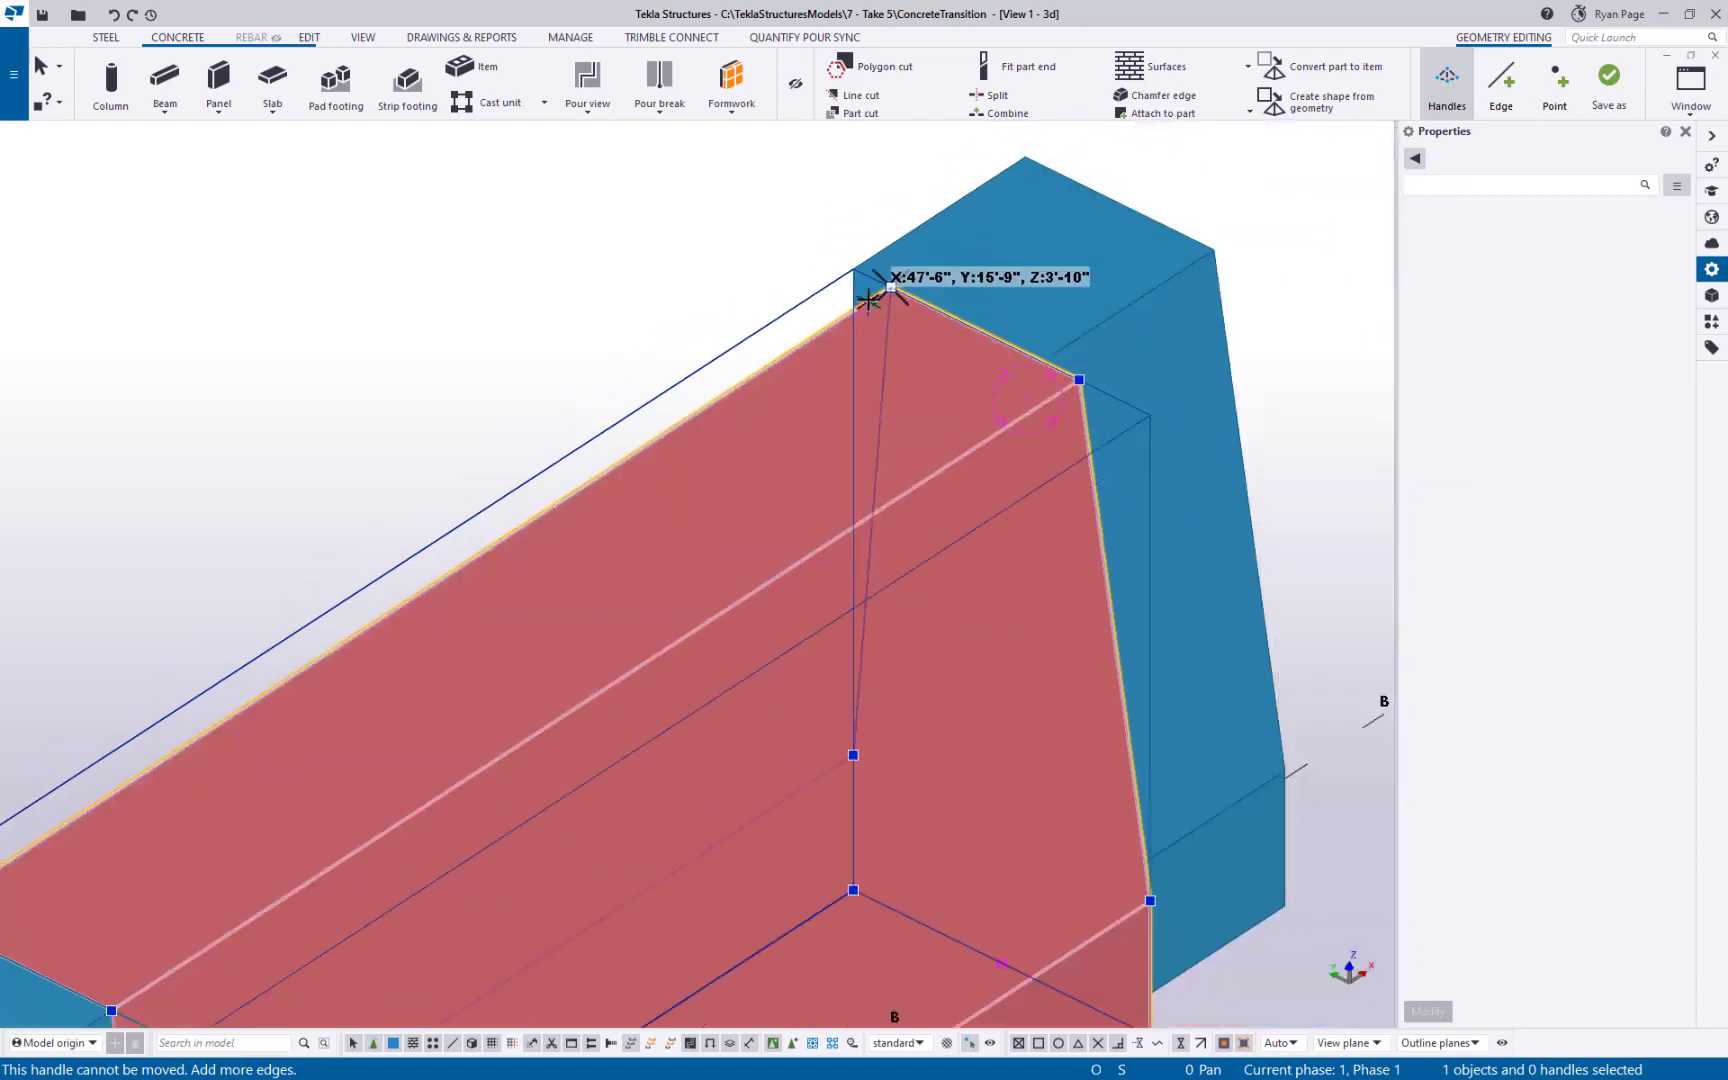
# - Add a diagonal edge on the item's back face from the upper corner at the GR_B end to the lower break-line corner at grid line 3
pyautogui.keyDown('ctrl'); pyautogui.moveTo(934, 486); pyautogui.dragTo(791, 471, button='middle'); pyautogui.keyUp('ctrl')
pyautogui.scroll(-1, 797, 468)
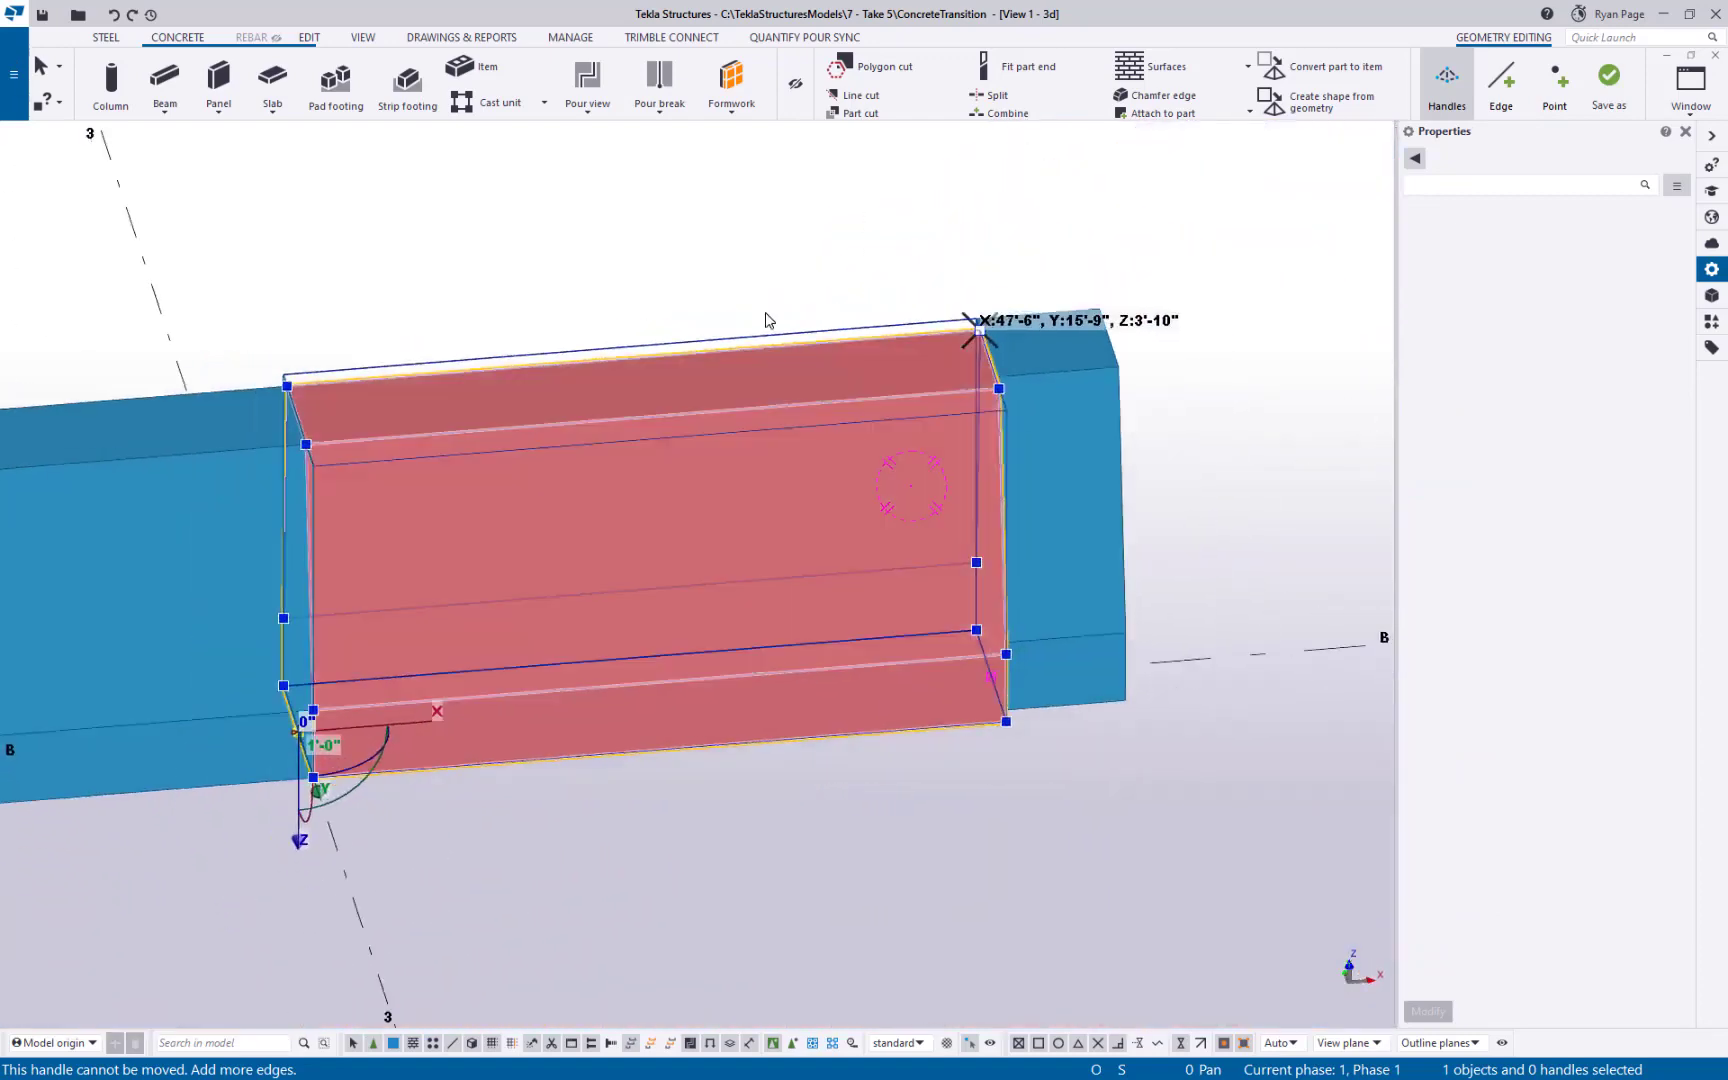
pyautogui.keyDown('ctrl'); pyautogui.moveTo(814, 451); pyautogui.dragTo(795, 482, button='middle'); pyautogui.keyUp('ctrl')
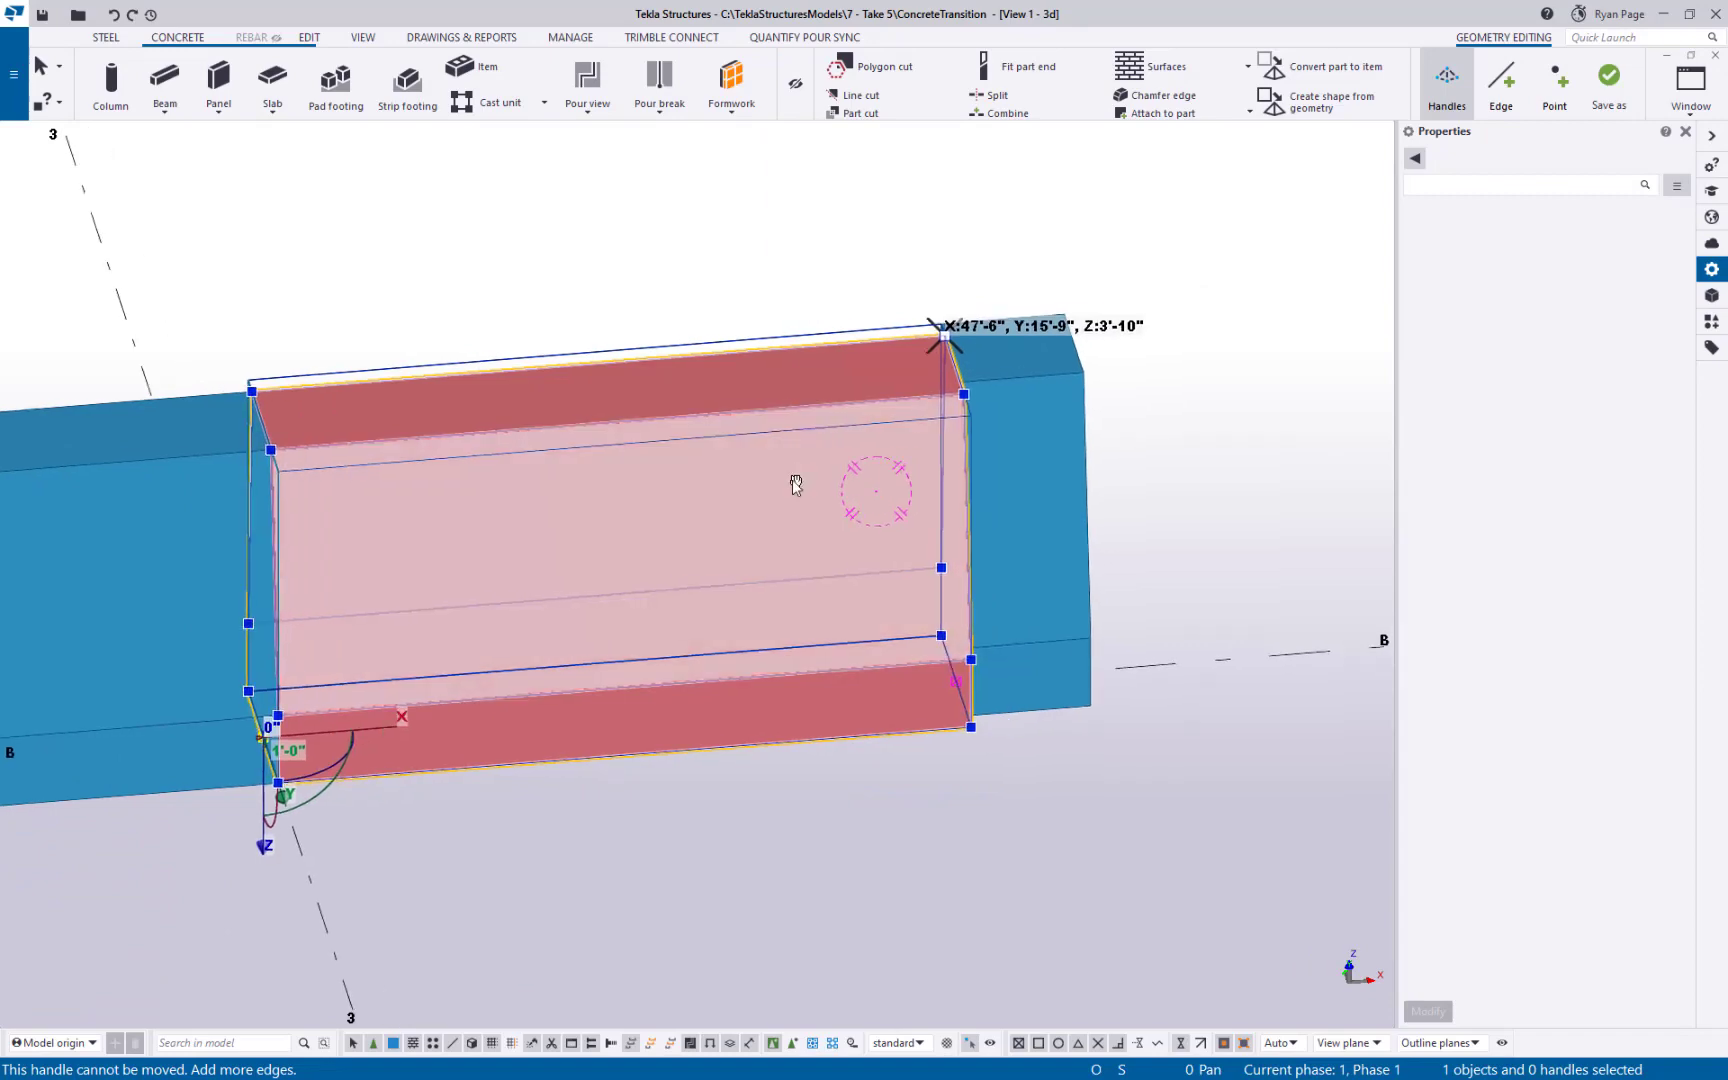
pyautogui.keyDown('ctrl'); pyautogui.moveTo(864, 417); pyautogui.dragTo(1014, 441, button='middle'); pyautogui.keyUp('ctrl')
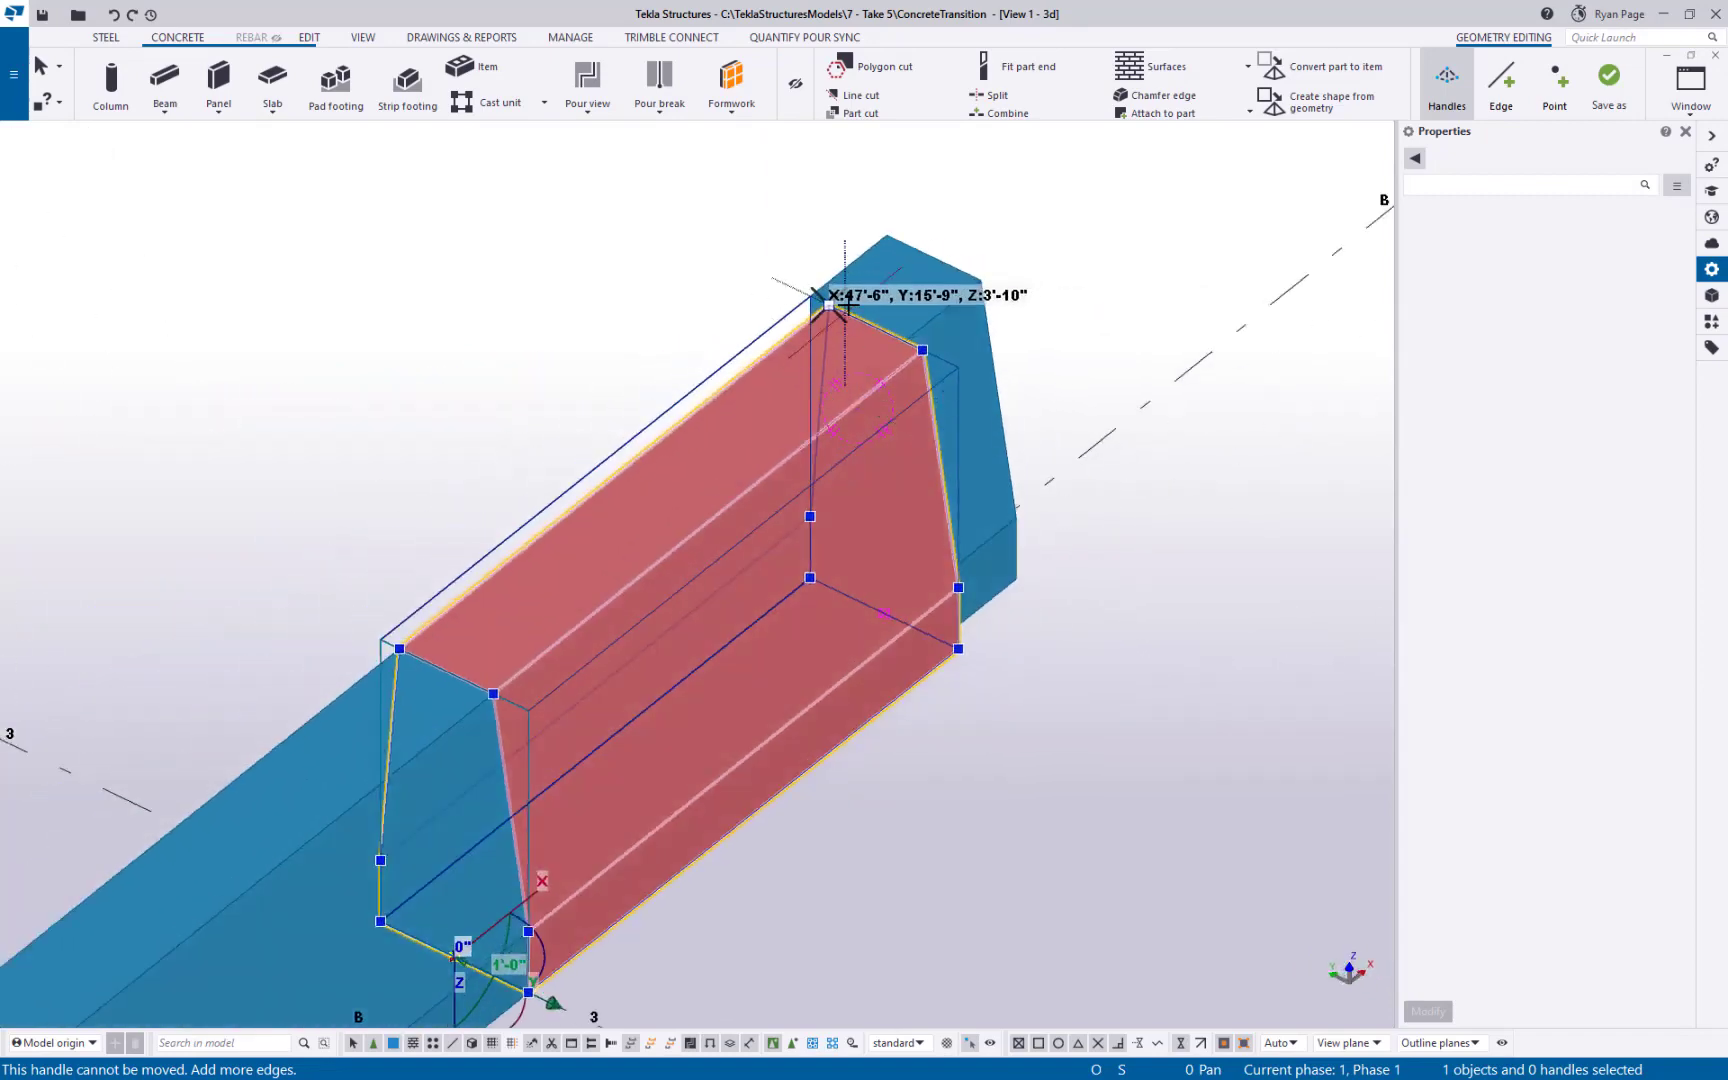
pyautogui.keyDown('ctrl'); pyautogui.moveTo(868, 447); pyautogui.dragTo(768, 440, button='middle'); pyautogui.keyUp('ctrl')
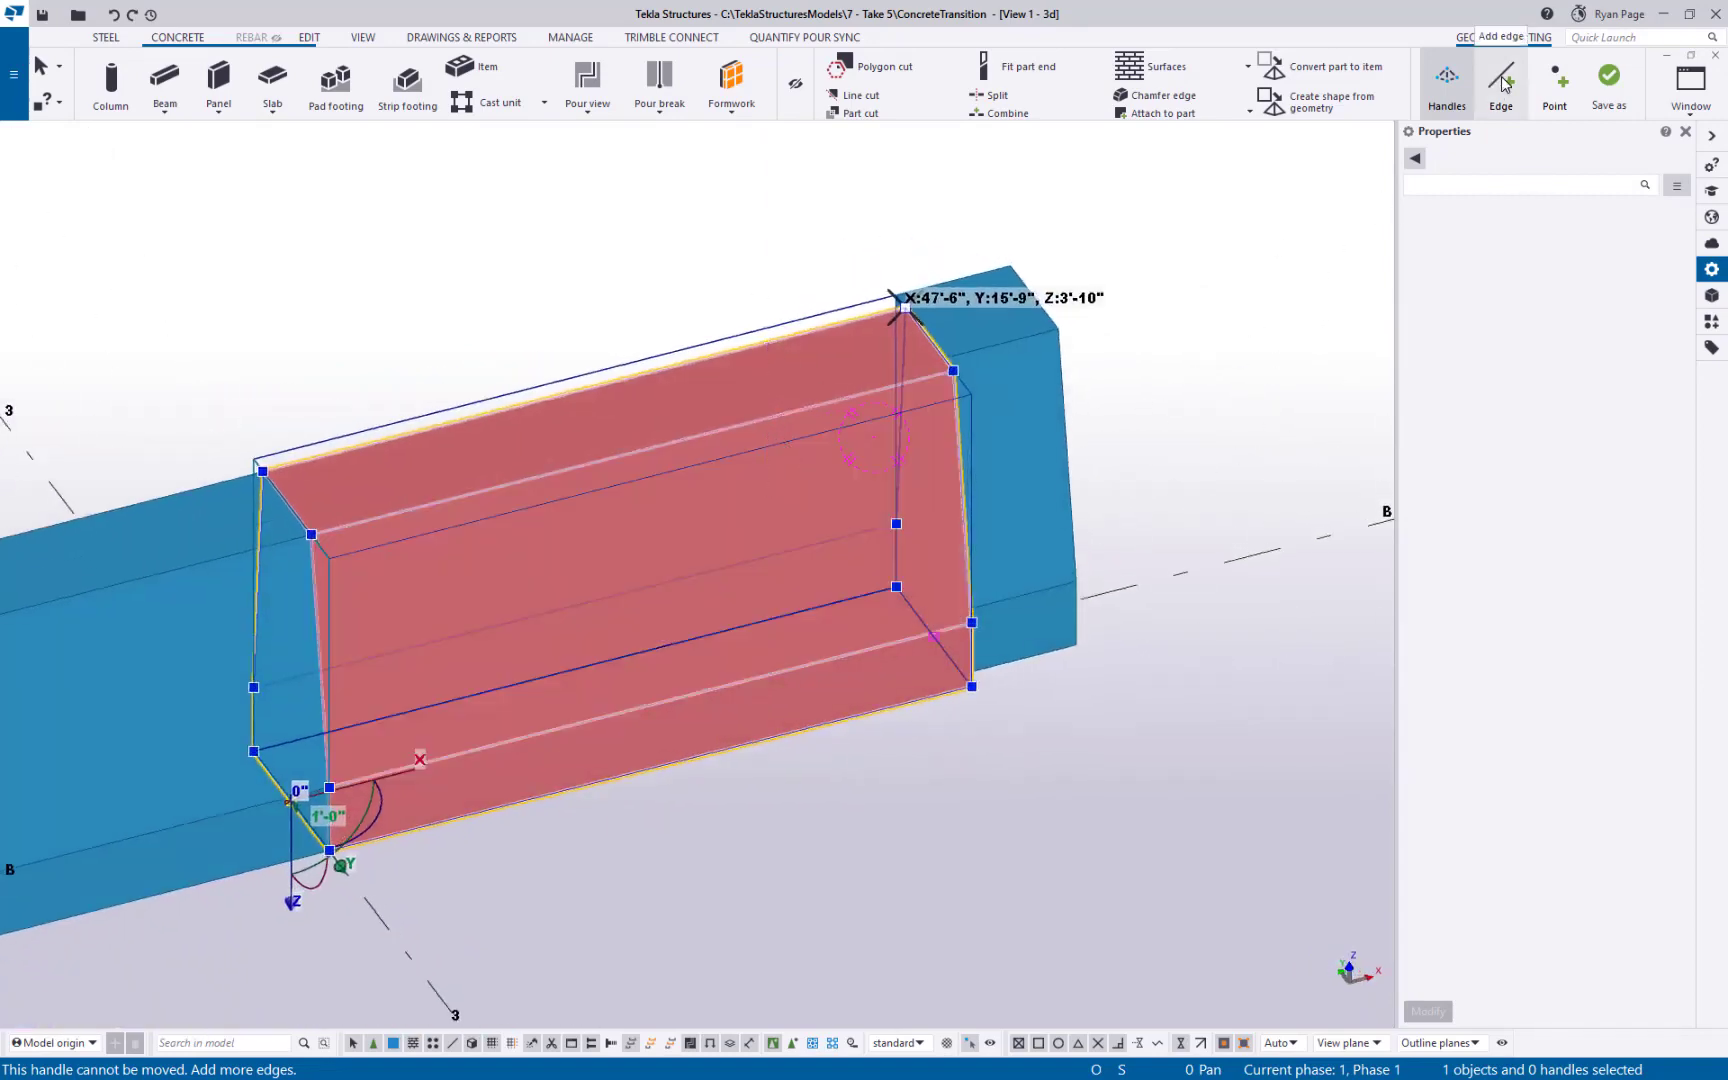
pyautogui.keyDown('ctrl'); pyautogui.moveTo(618, 444); pyautogui.dragTo(470, 448, button='middle'); pyautogui.keyUp('ctrl')
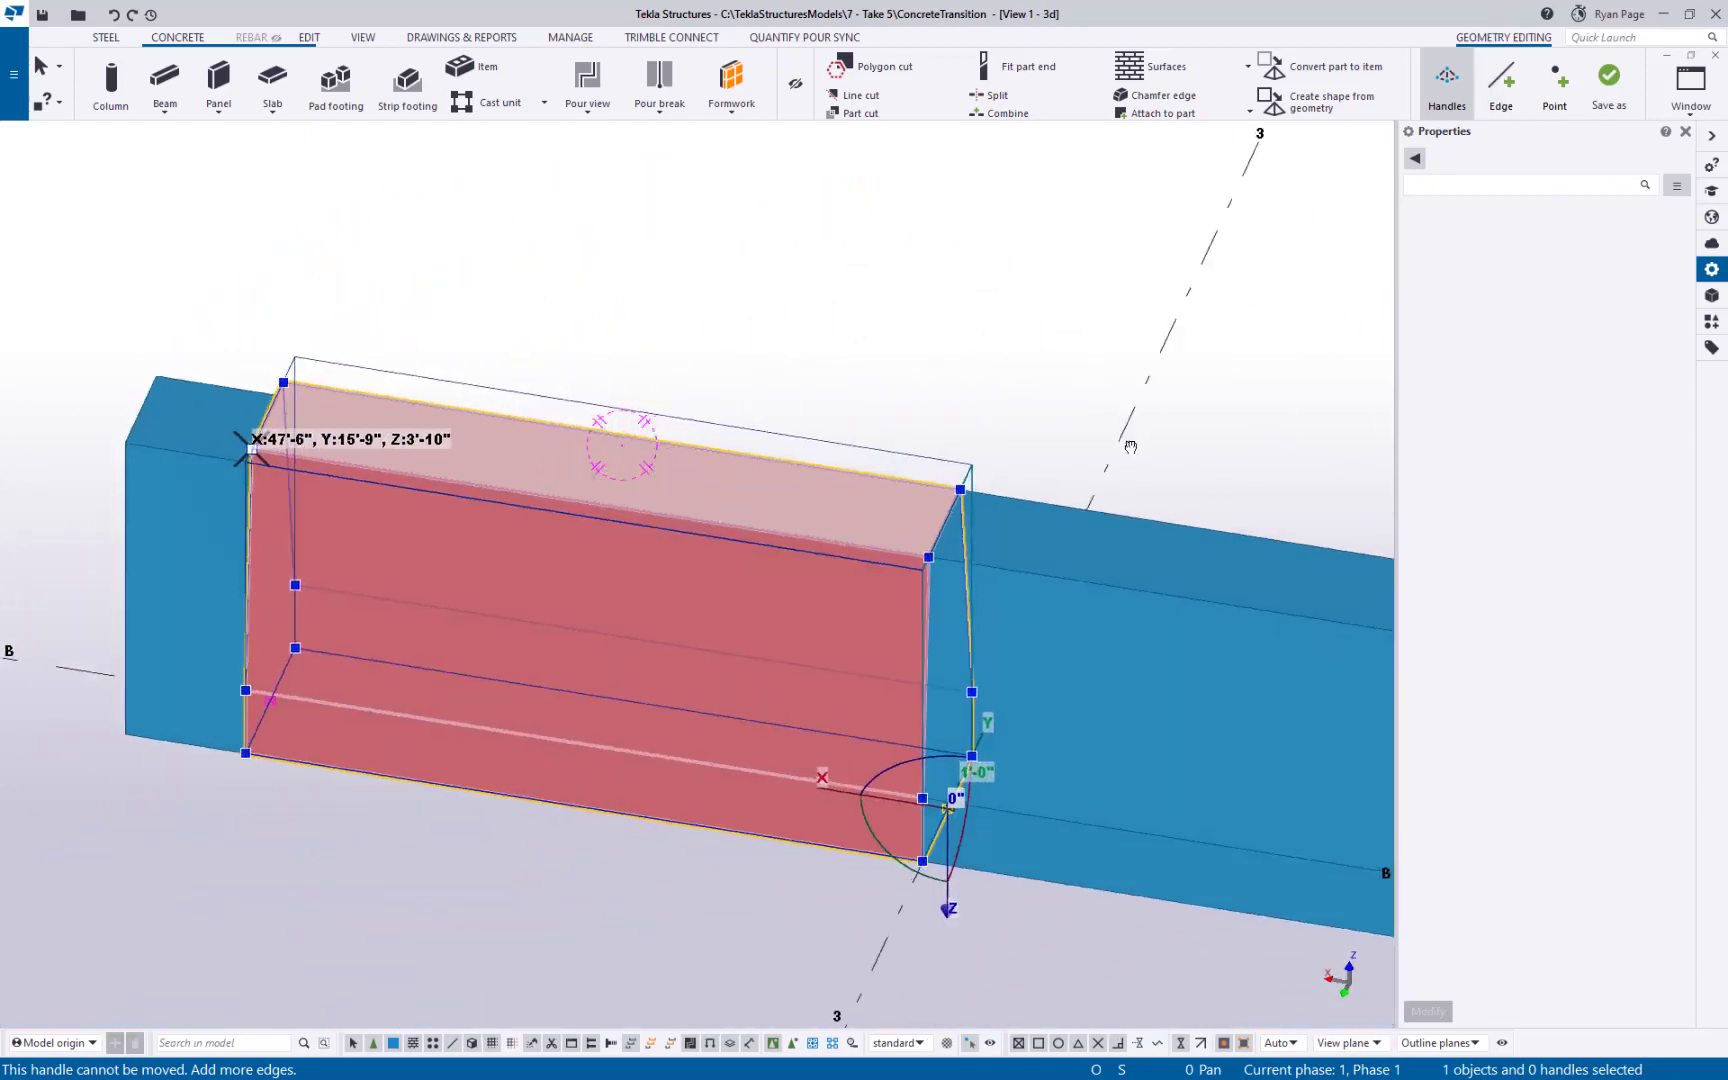
pyautogui.click(1500, 100)
pyautogui.scroll(5, 373, 502)
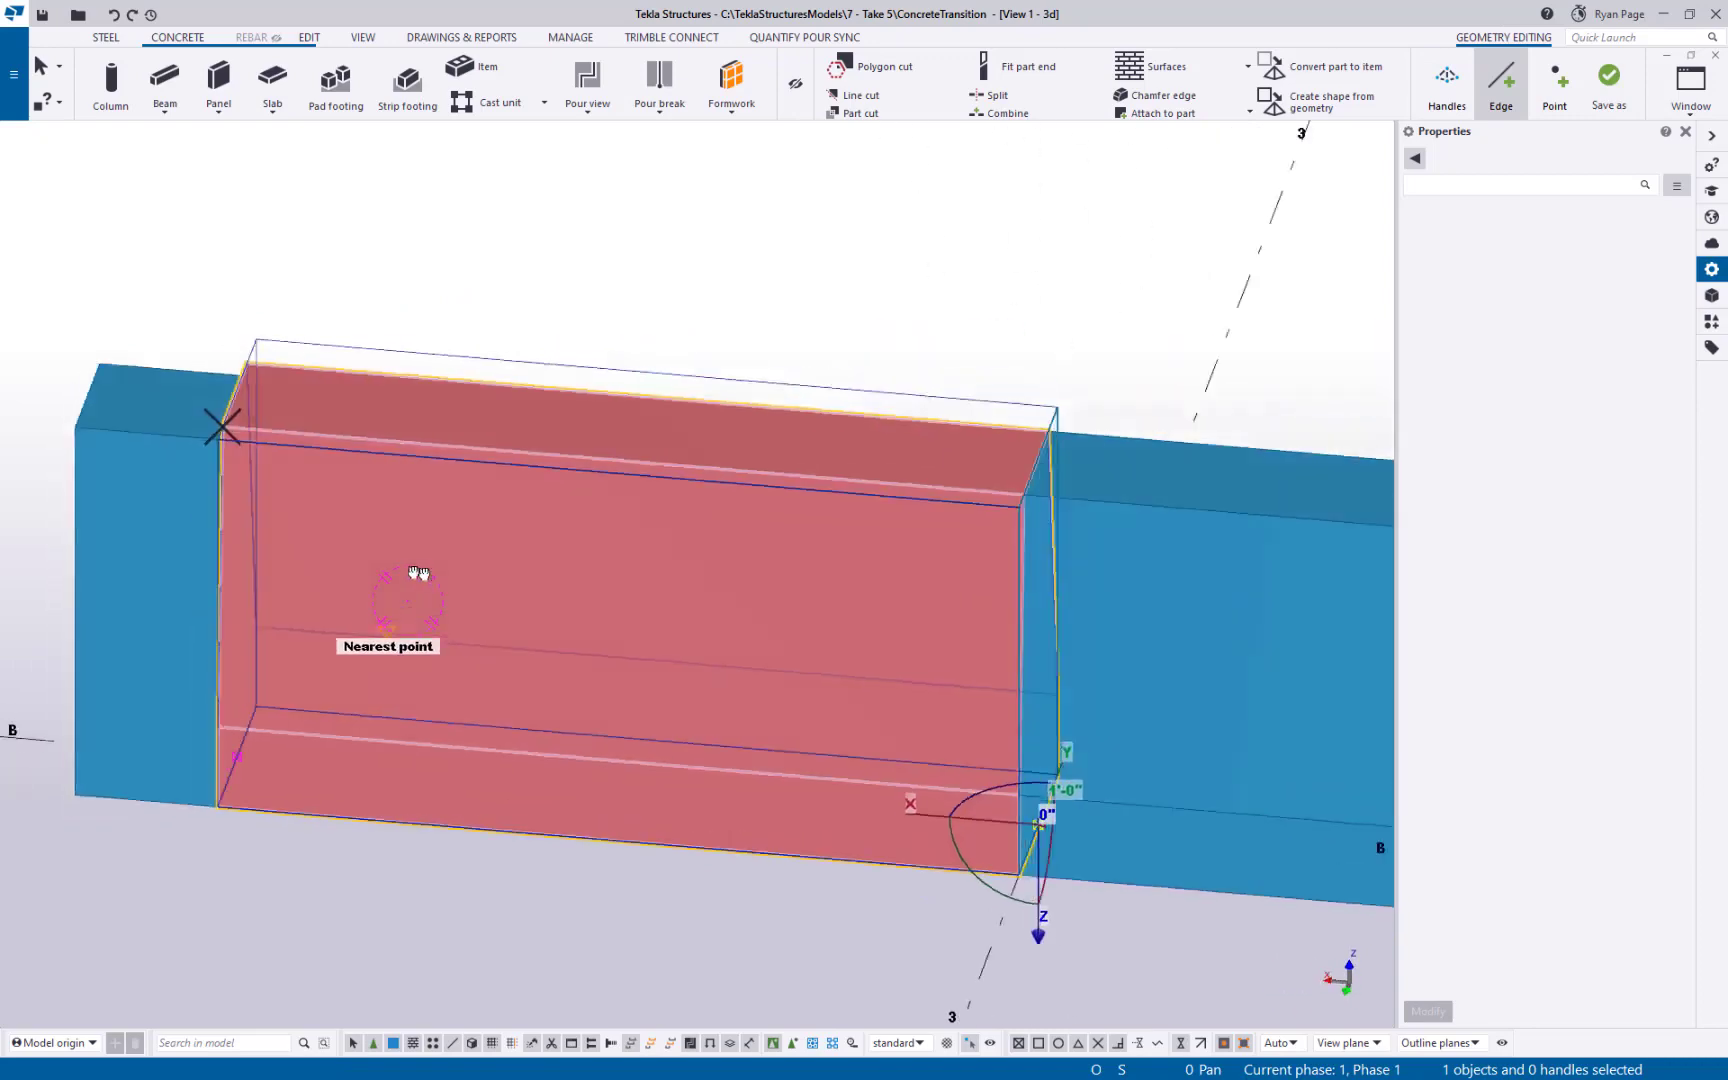
pyautogui.scroll(-5, 353, 530)
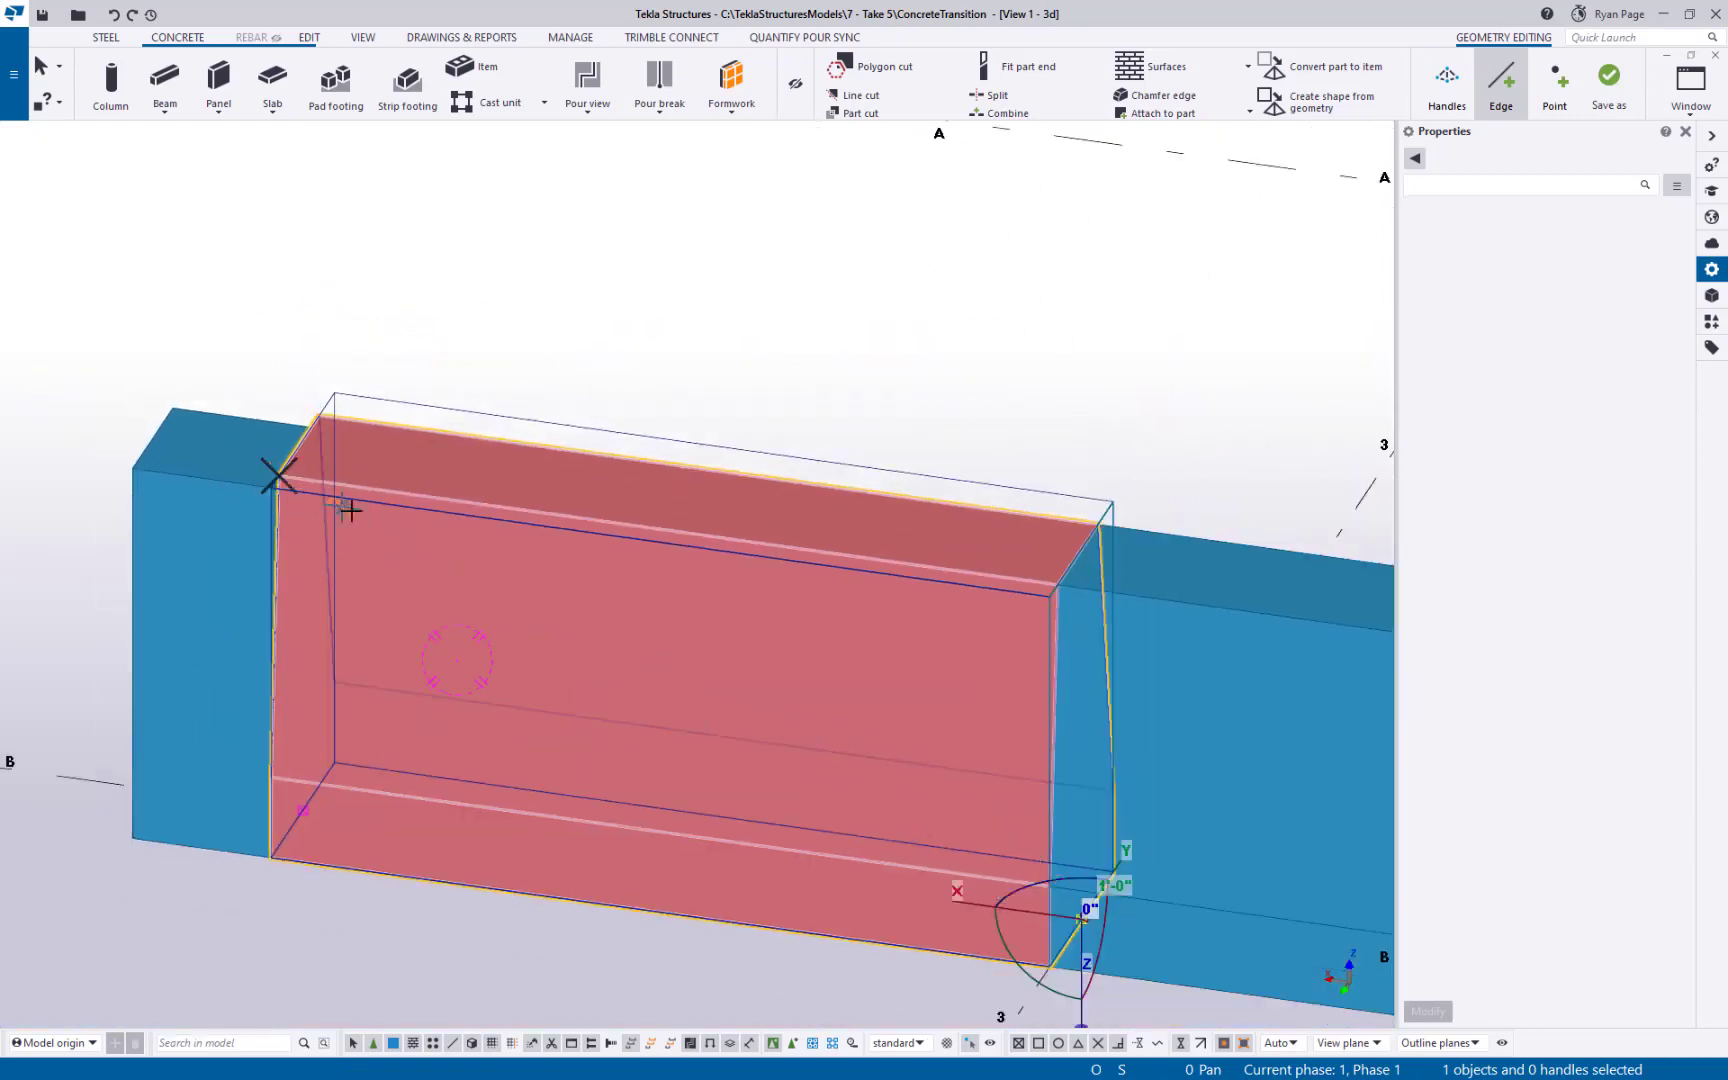
pyautogui.scroll(3, 370, 620)
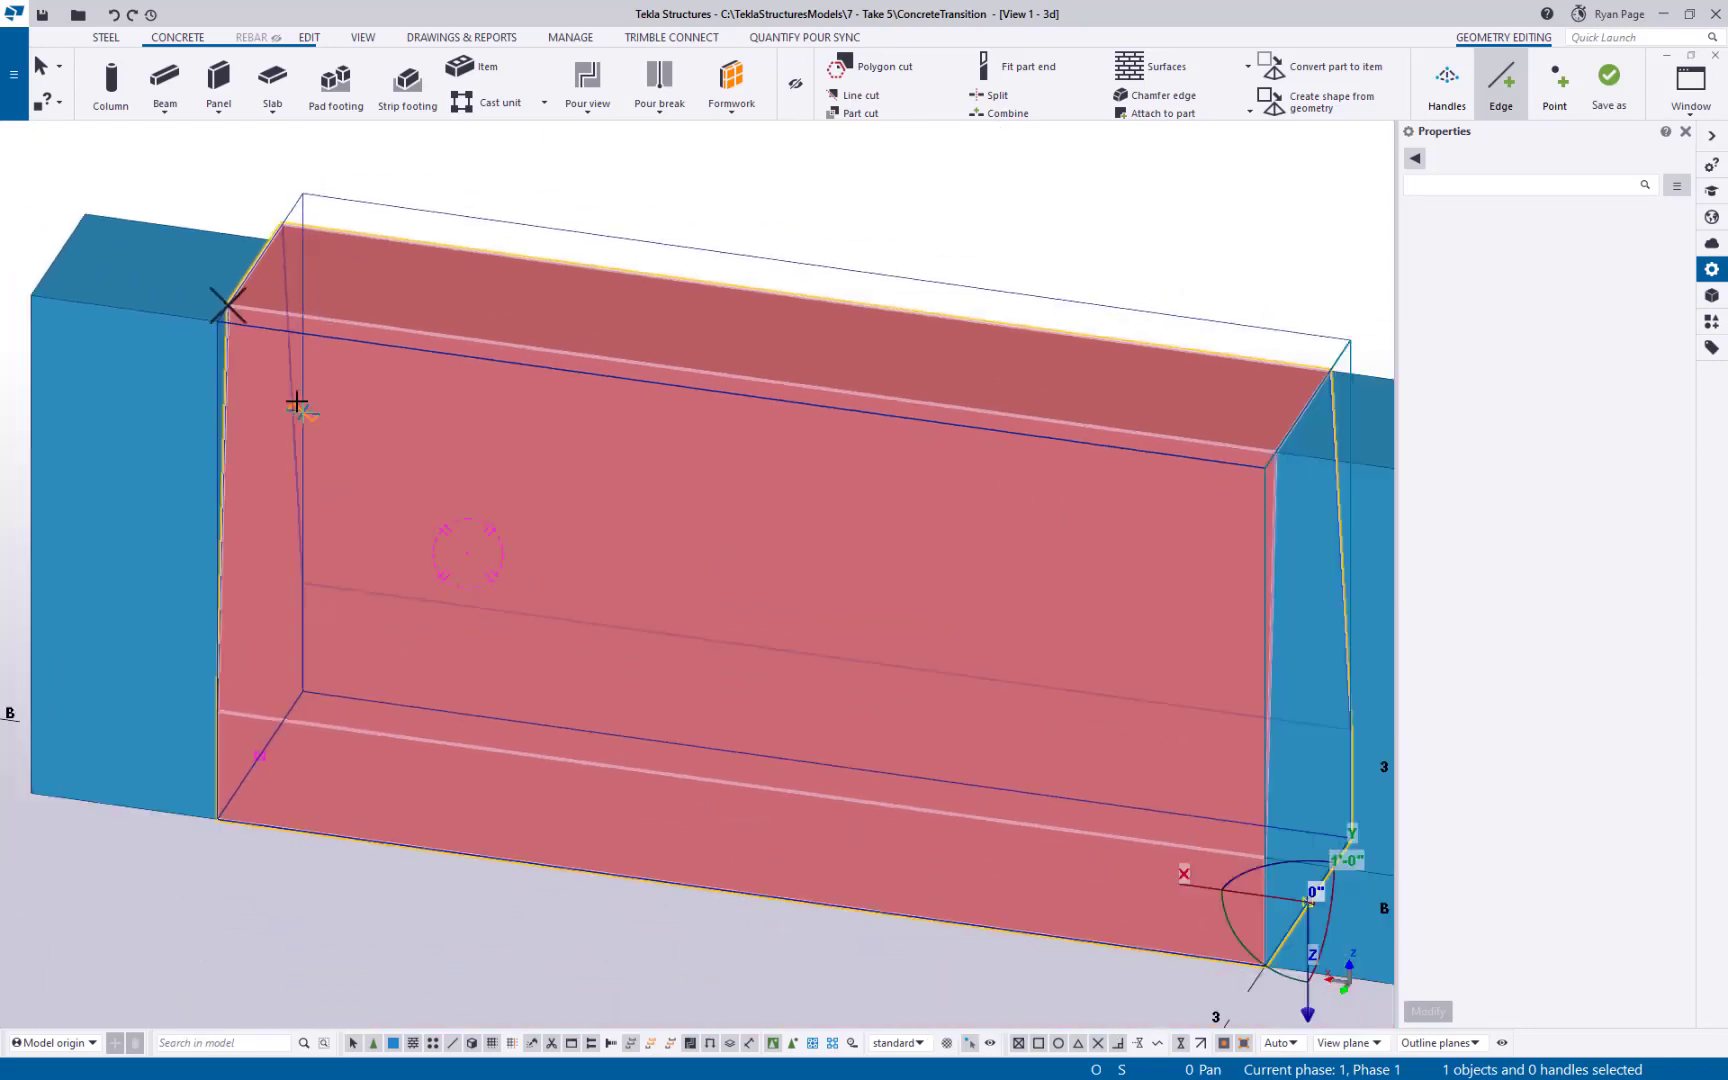
pyautogui.click(228, 300)
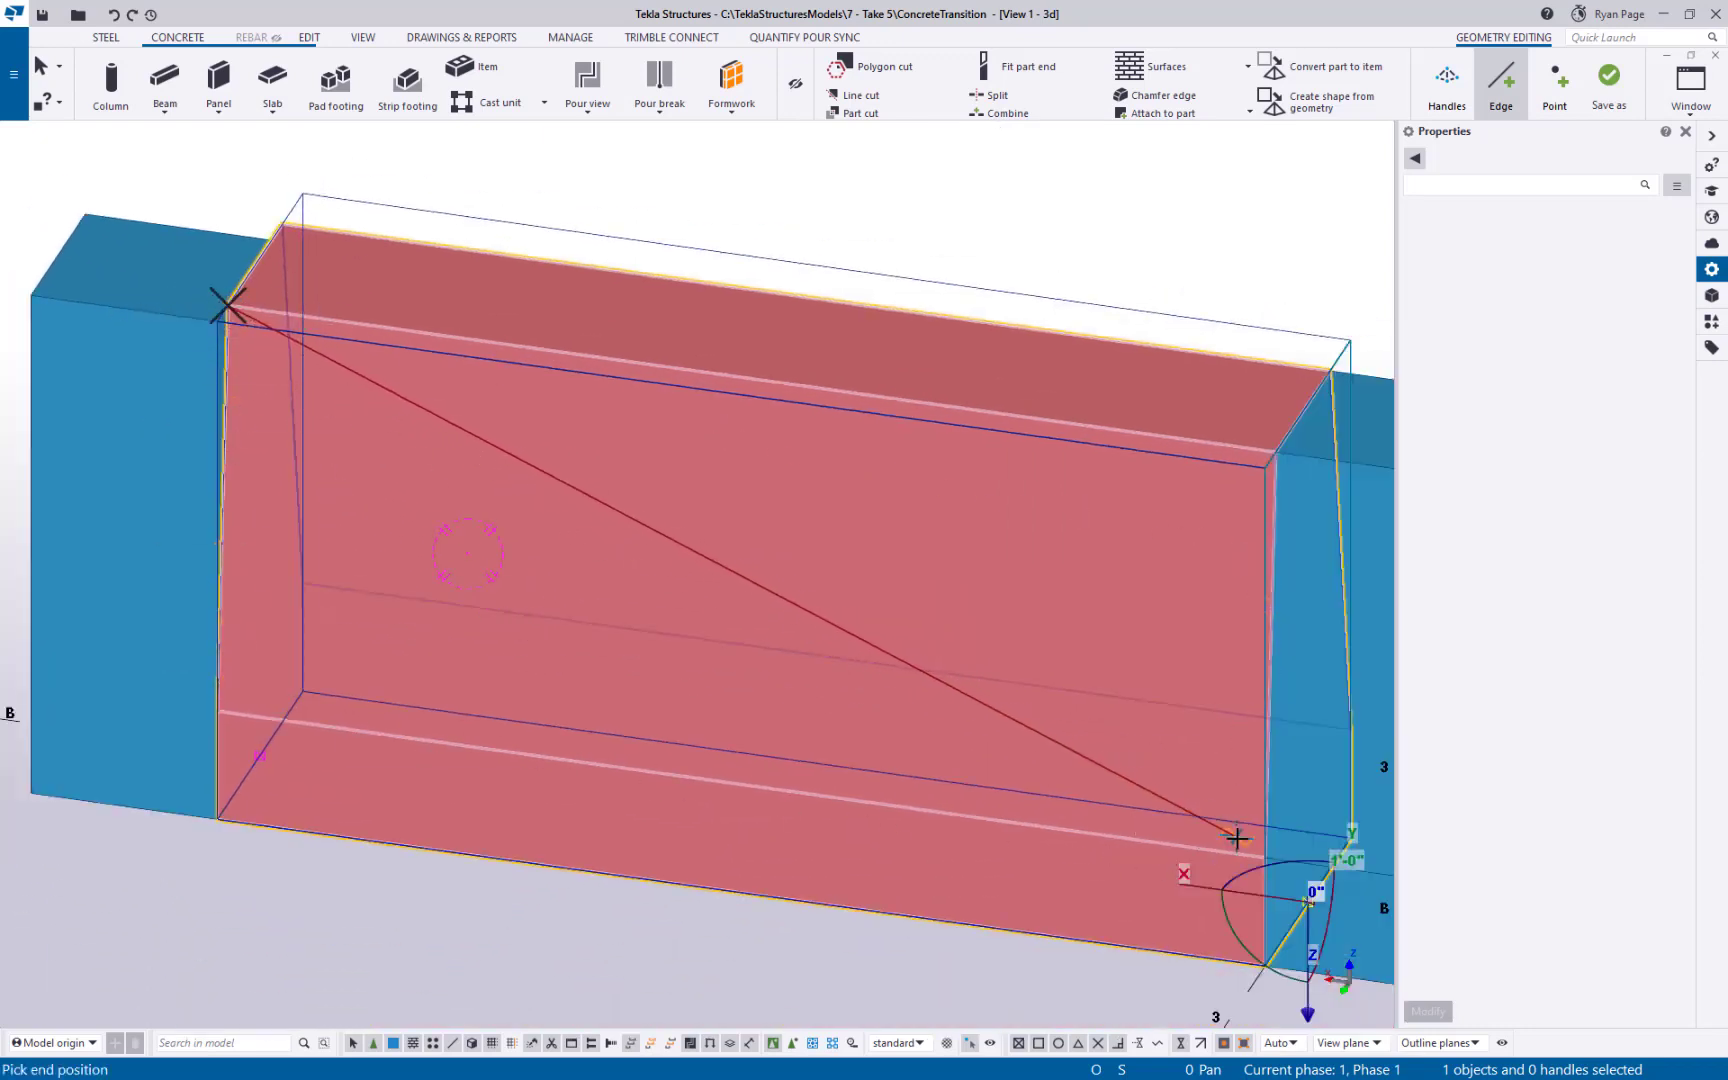
pyautogui.click(1262, 855)
pyautogui.scroll(-2, 770, 510)
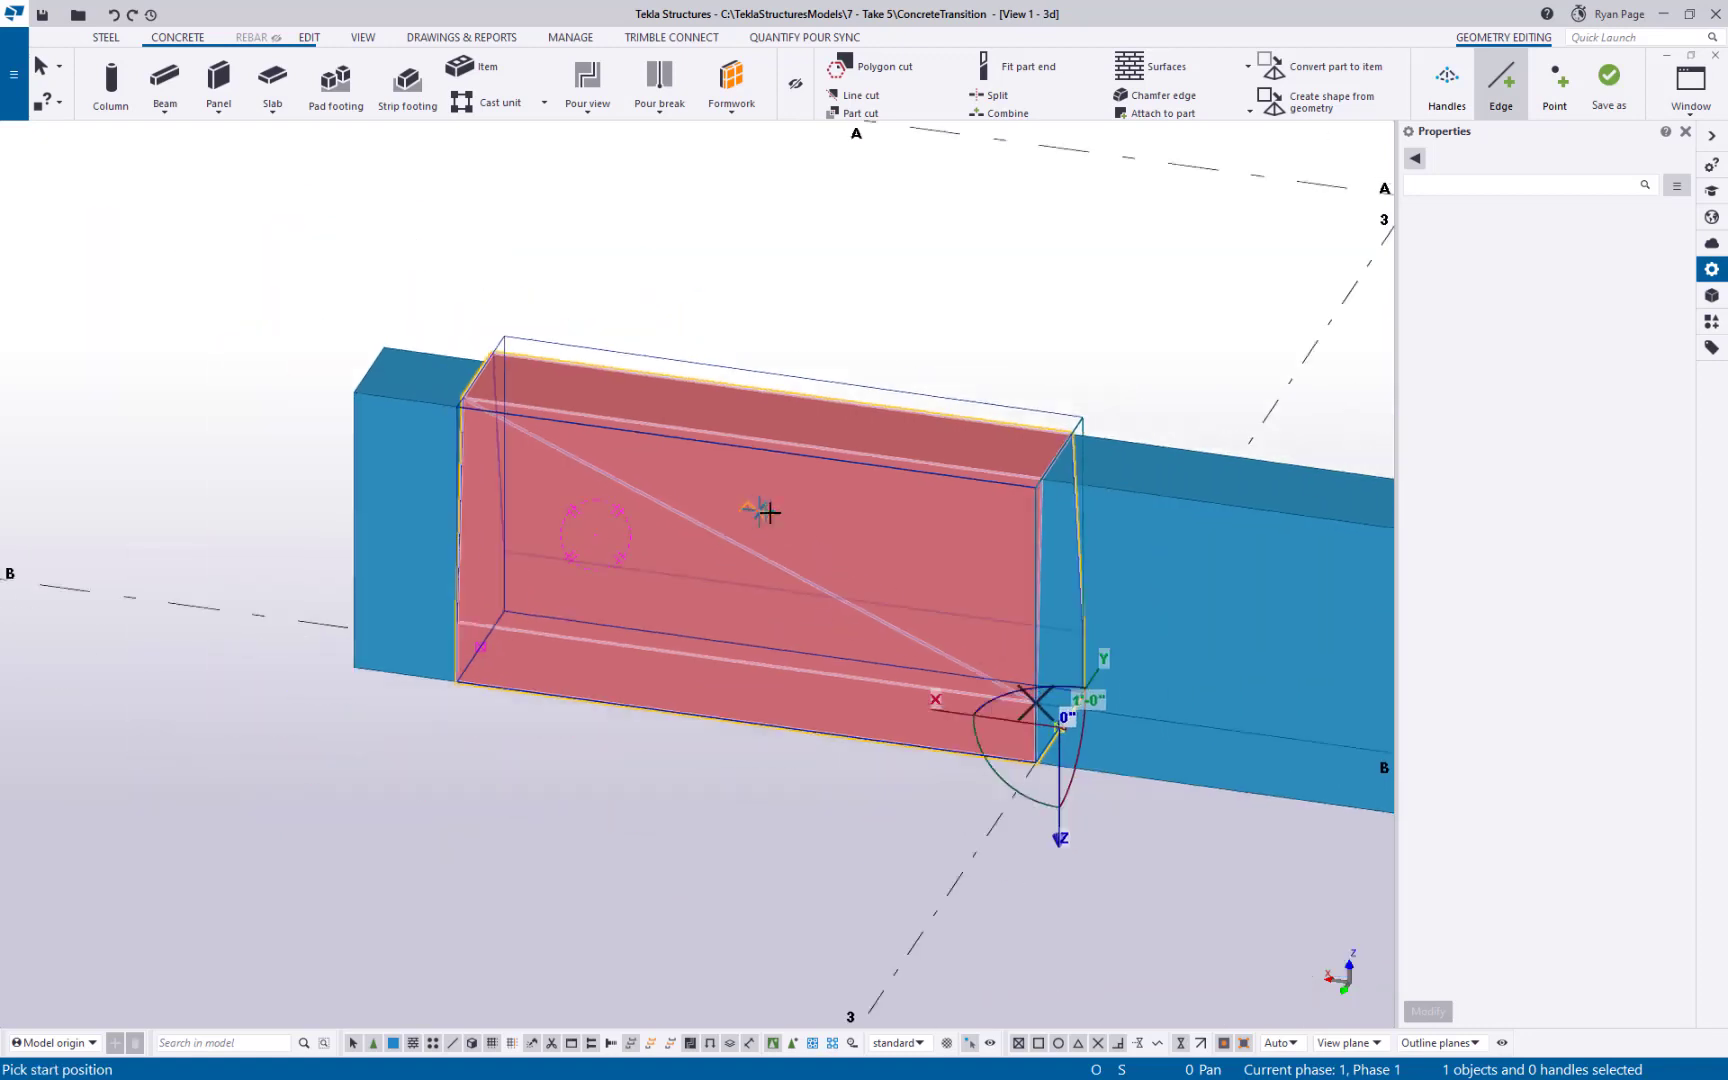
pyautogui.scroll(1, 802, 521)
pyautogui.rightClick(773, 528)
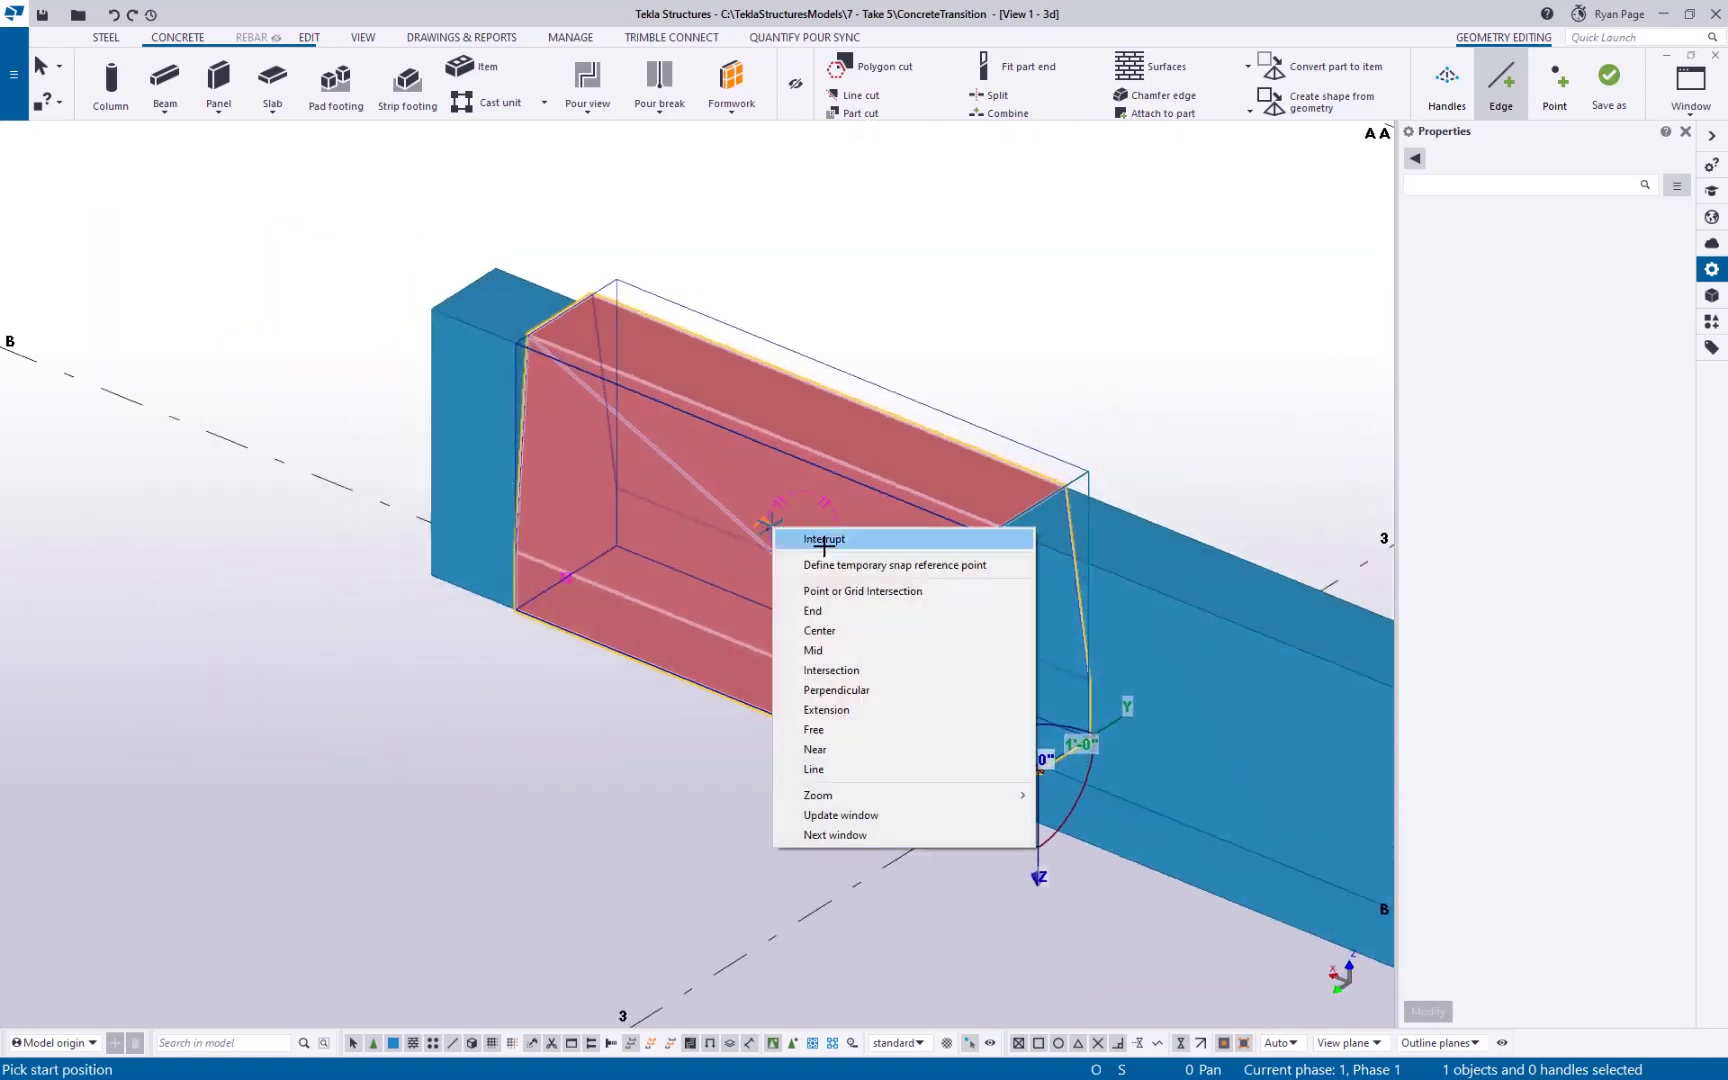
pyautogui.click(824, 540)
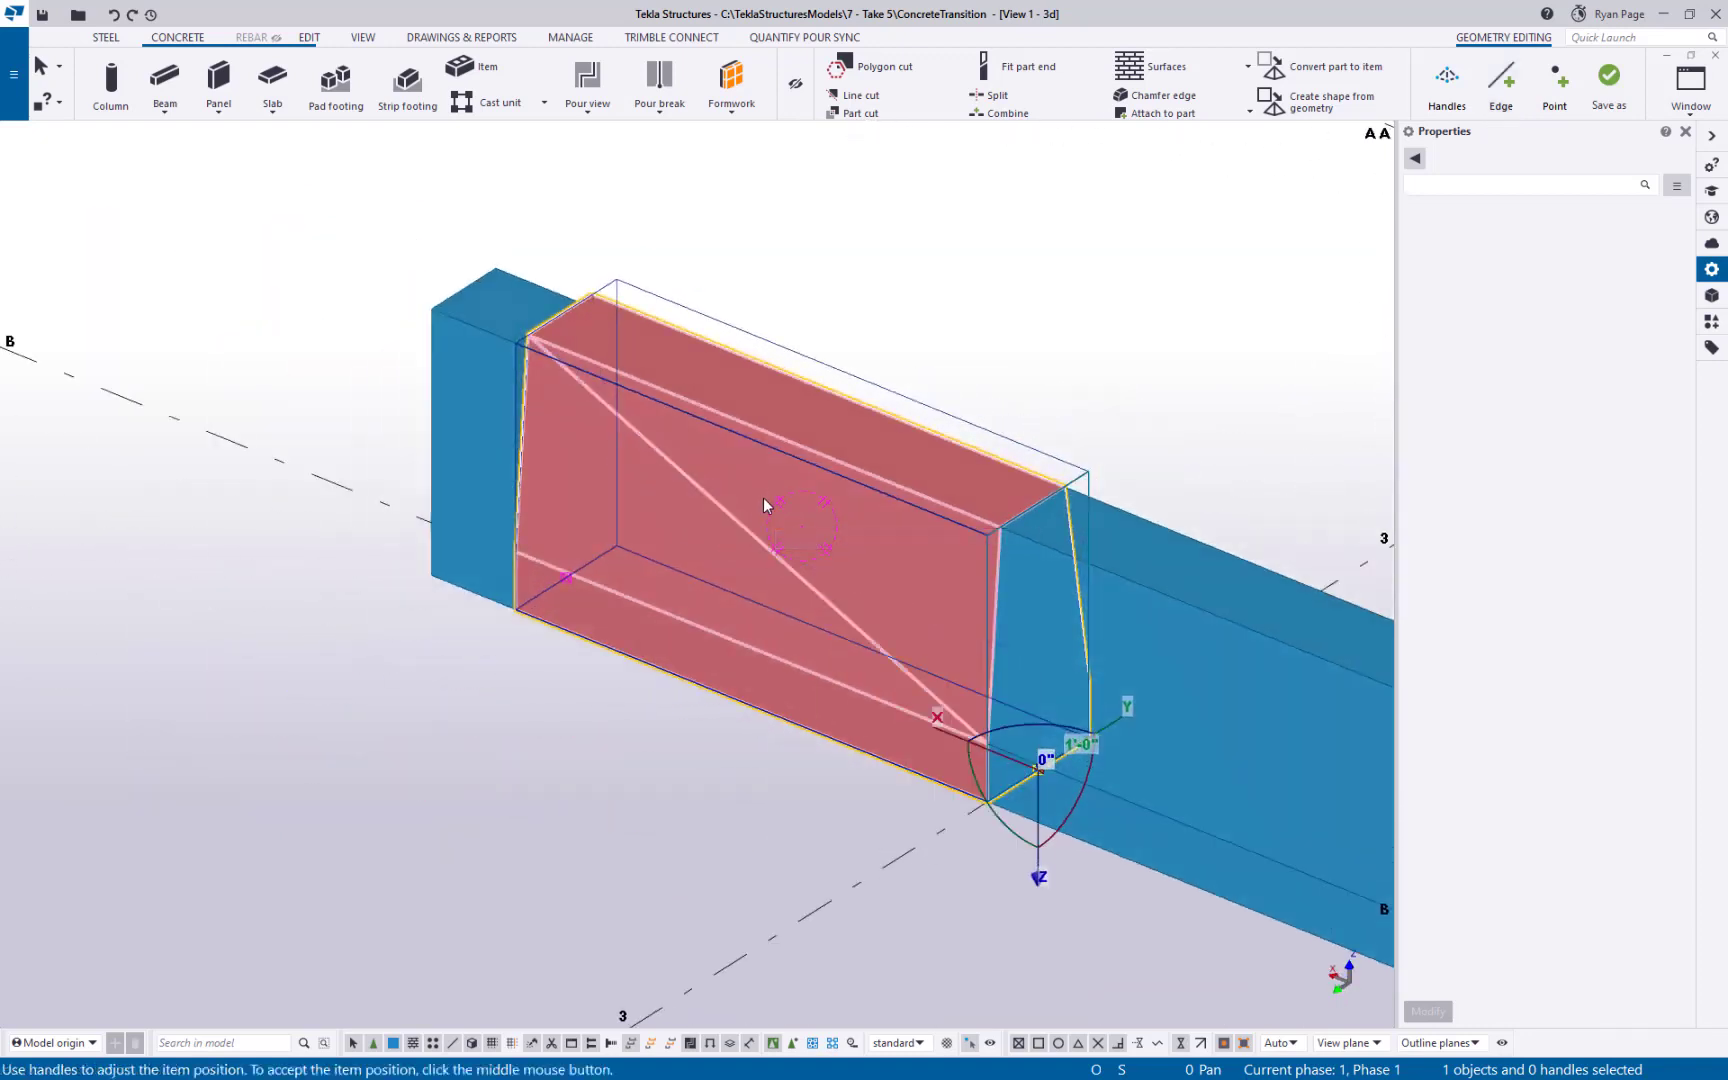
# - Move the item's upper back corner at the GR_B end onto the matching upper corner of the GR_B beam
pyautogui.click(1447, 85)
pyautogui.scroll(6, 515, 350)
pyautogui.scroll(2, 515, 350)
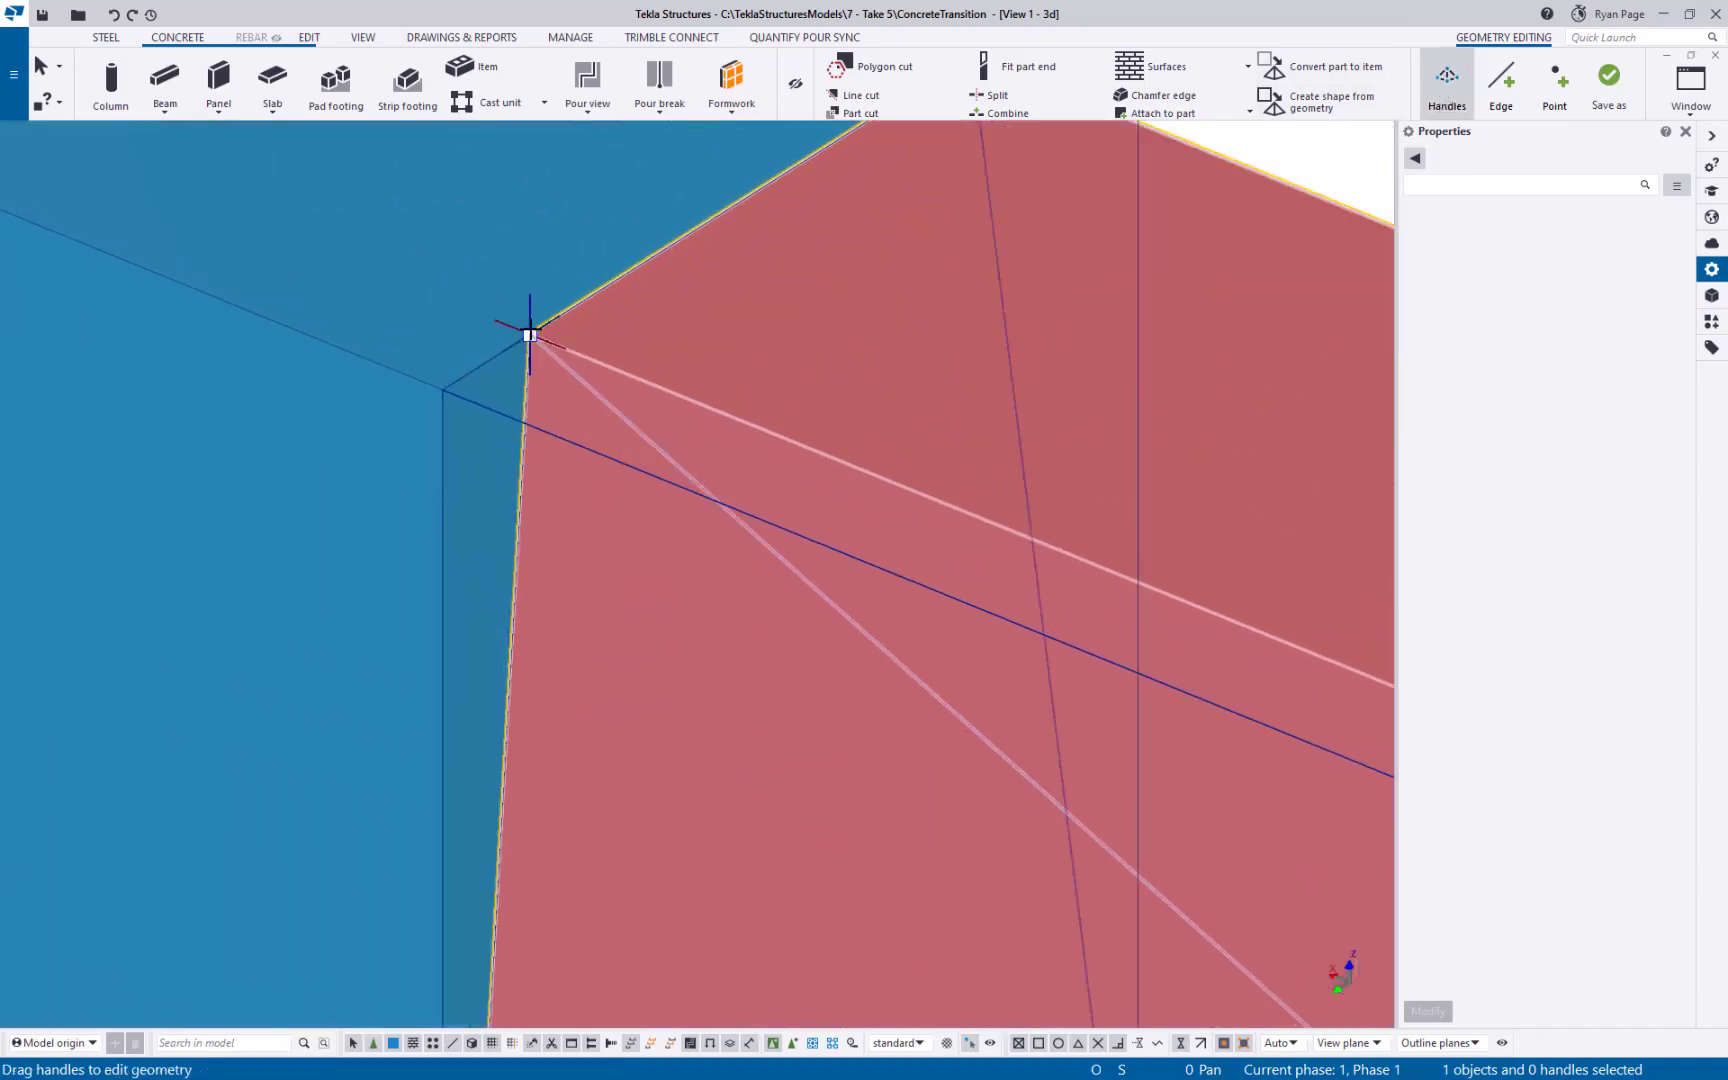
pyautogui.moveTo(528, 335); pyautogui.dragTo(443, 389)
pyautogui.scroll(-6, 612, 305)
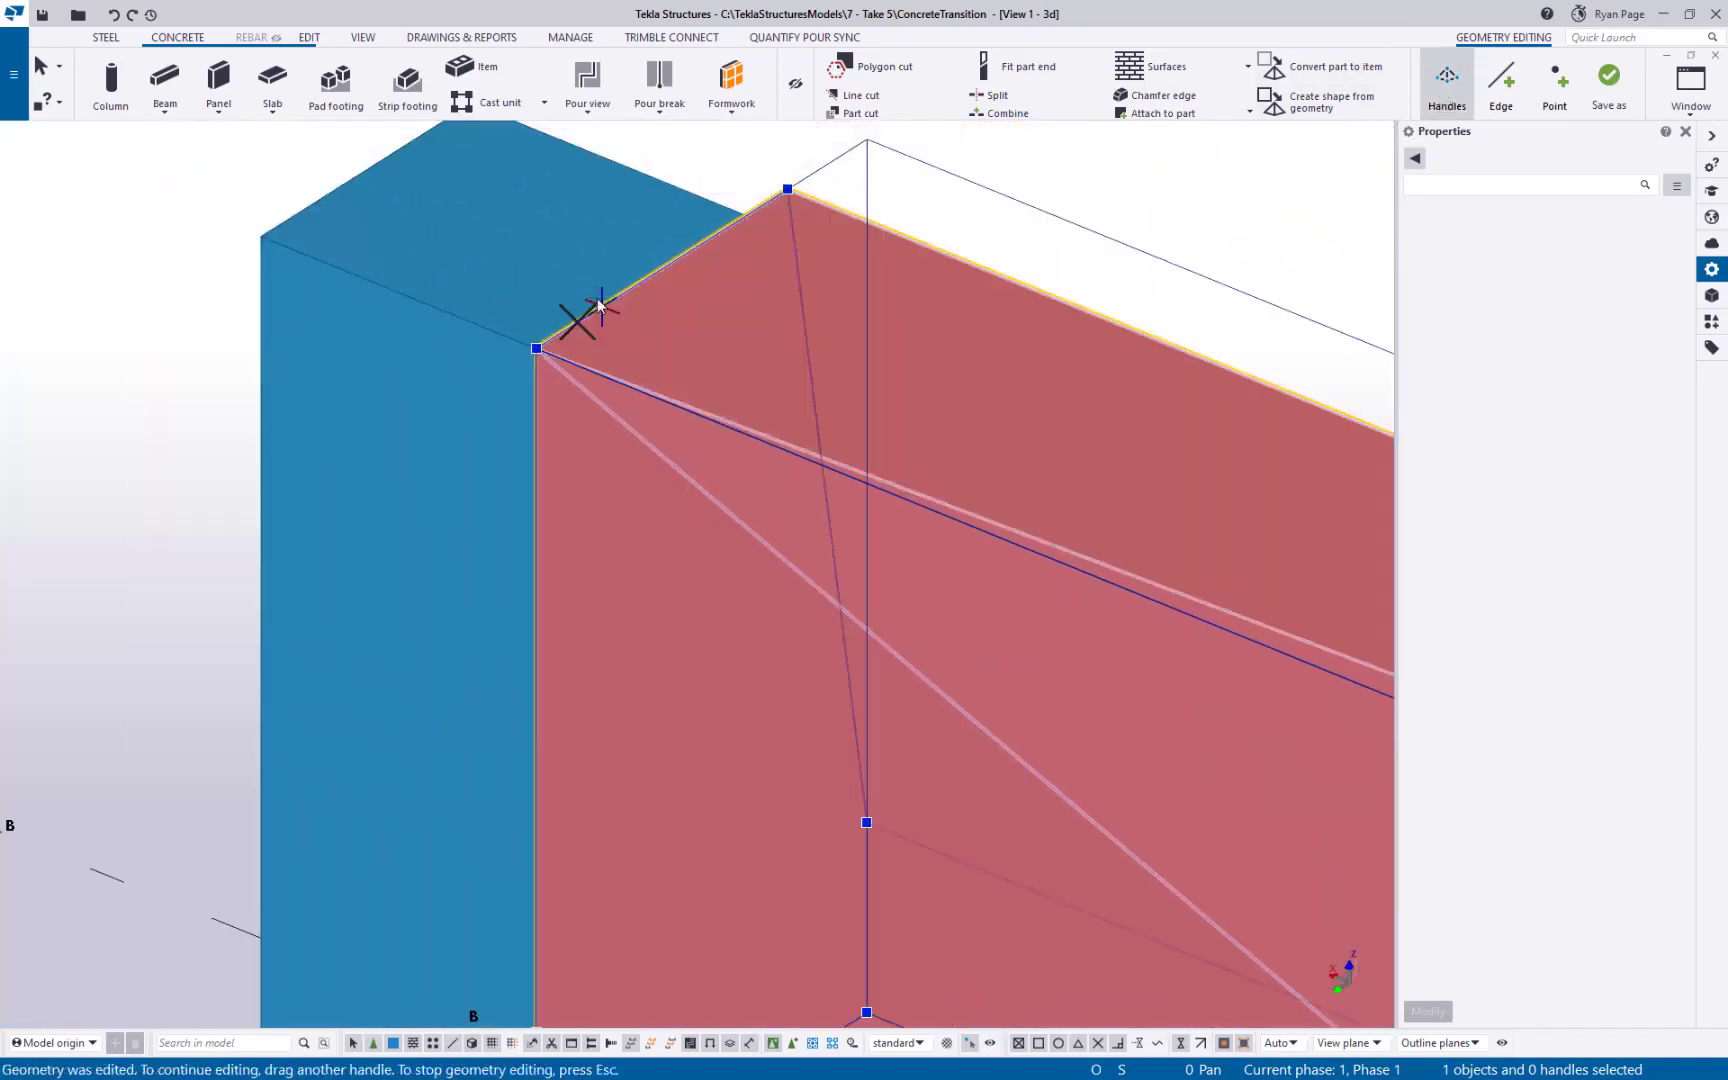
# - Add diagonal edges across the front face's upper and base panels, running from the GR_B end corners down to the grid line 3 corners
pyautogui.keyDown('ctrl'); pyautogui.moveTo(609, 540); pyautogui.dragTo(842, 434, button='middle'); pyautogui.keyUp('ctrl')
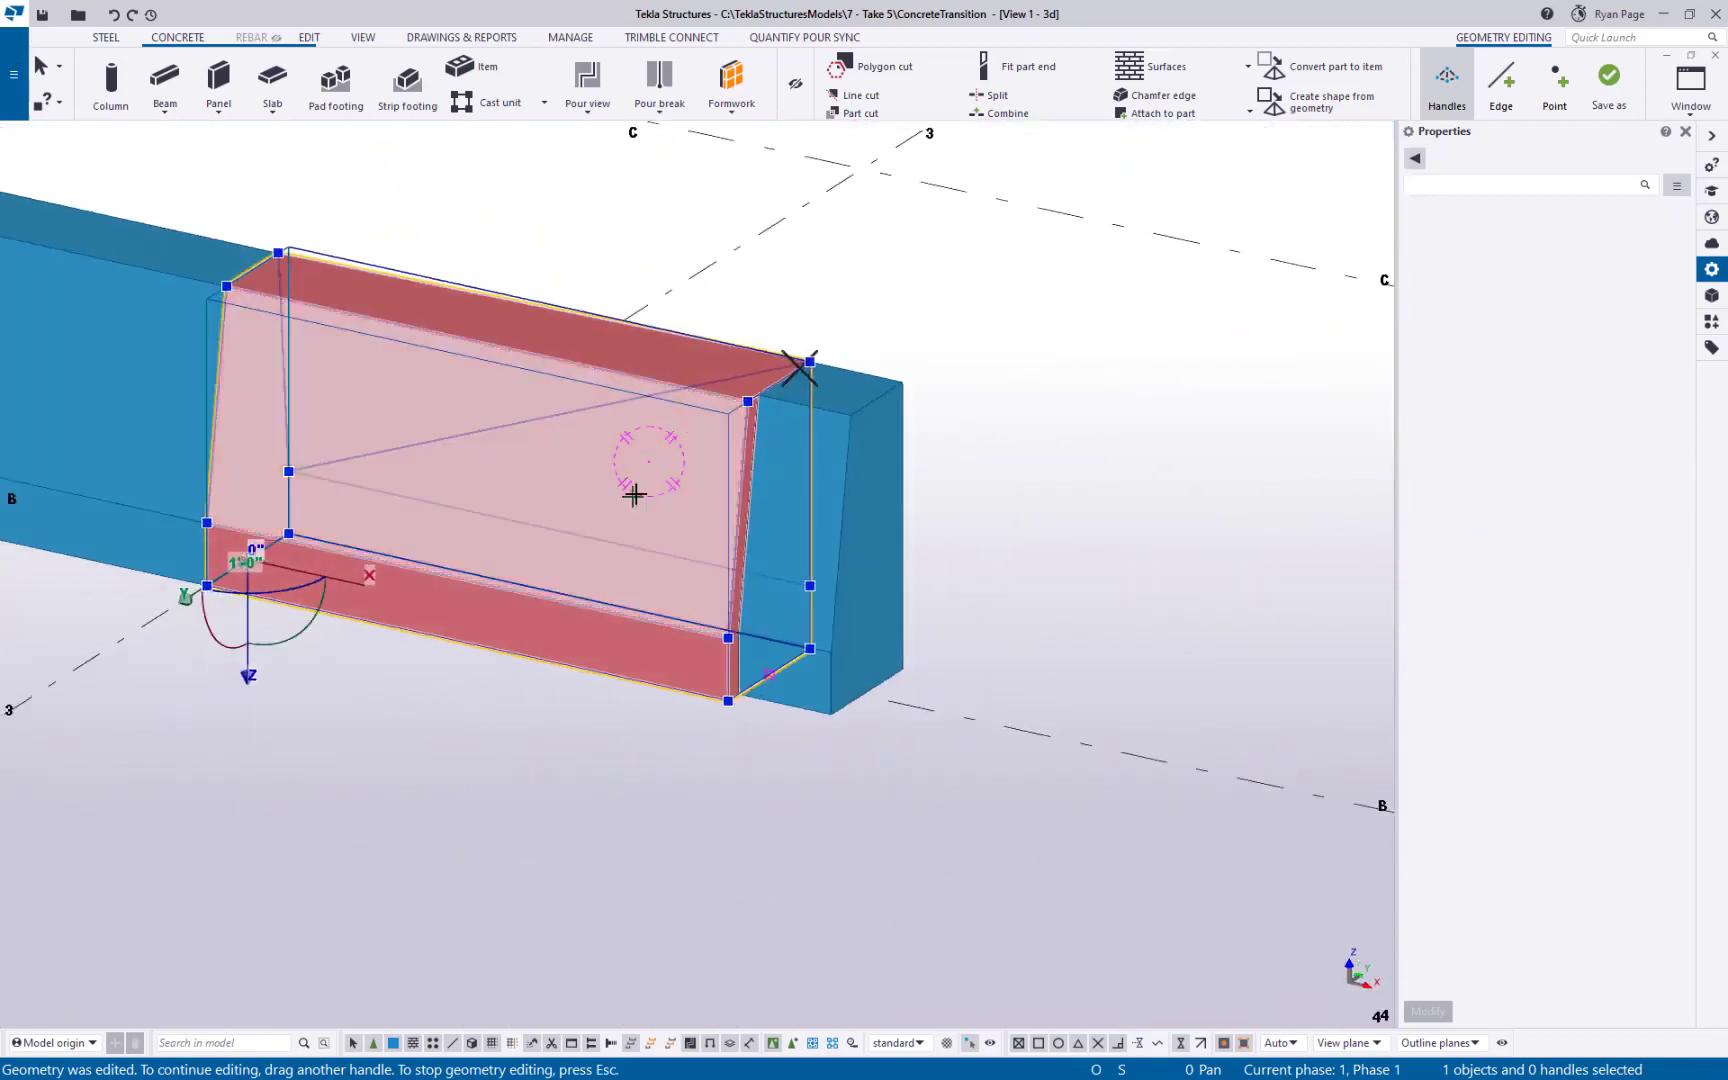
pyautogui.click(1501, 88)
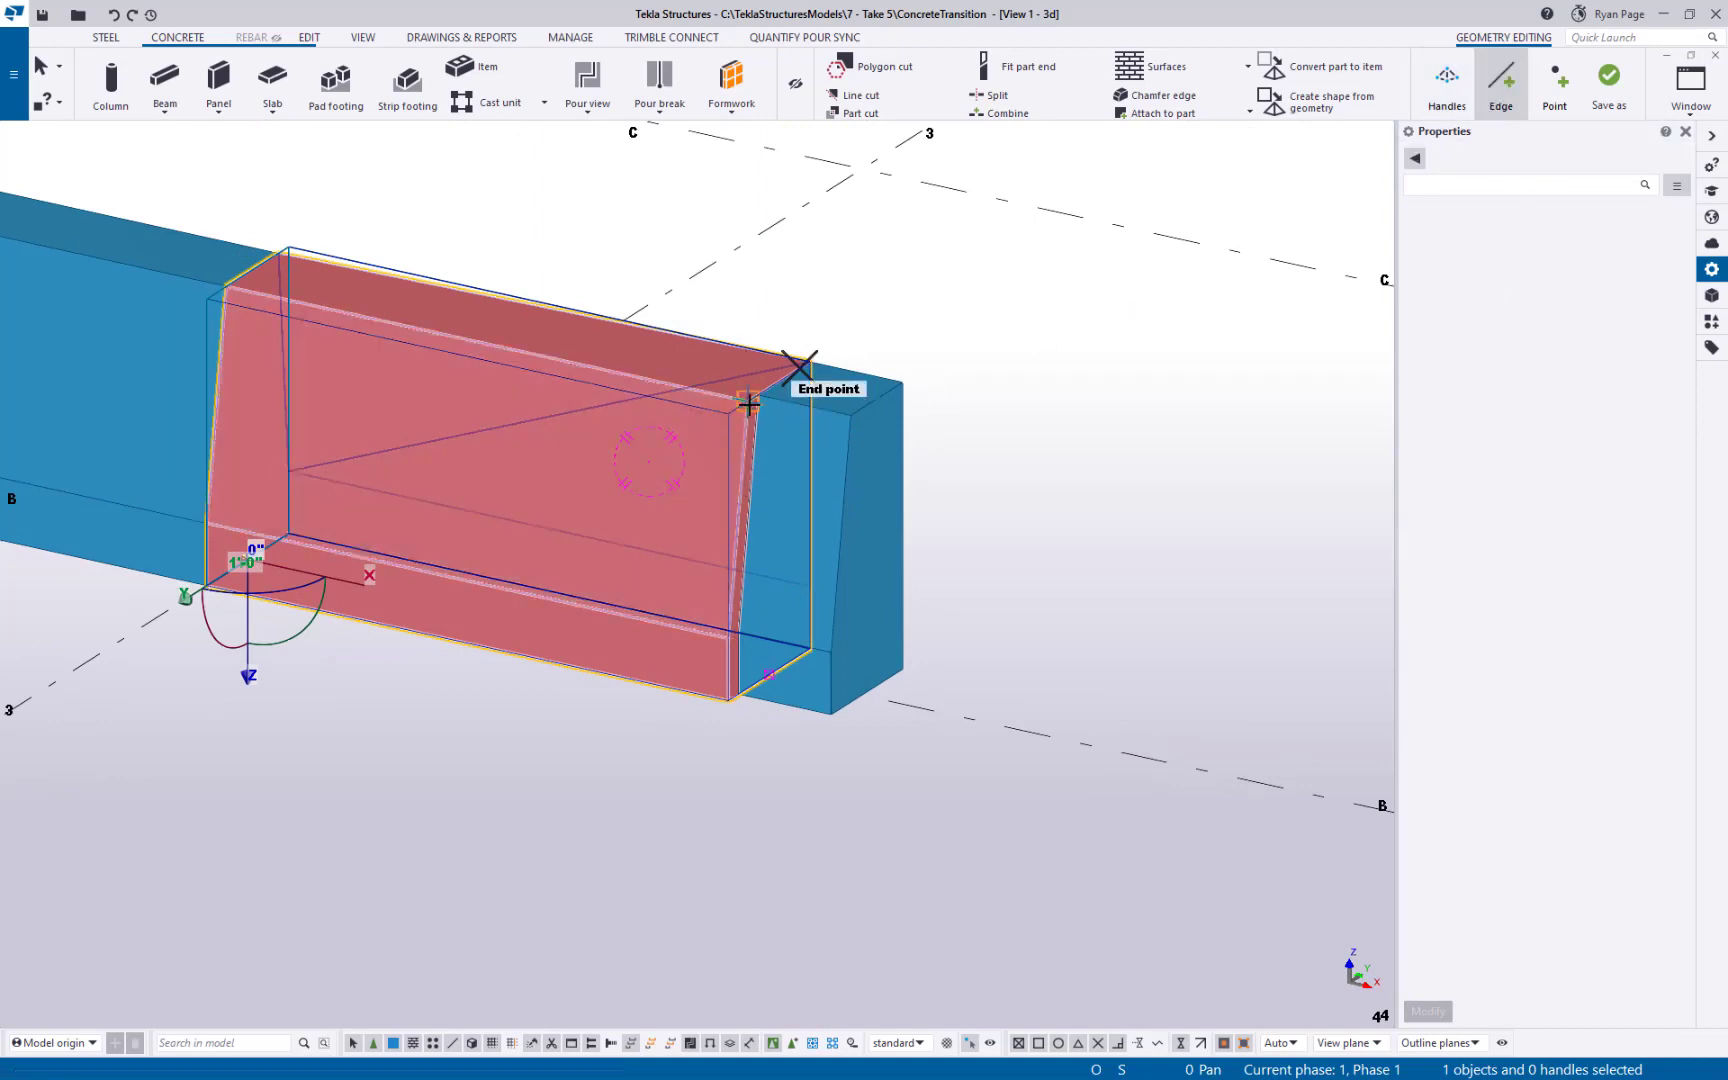
pyautogui.click(746, 400)
pyautogui.click(205, 523)
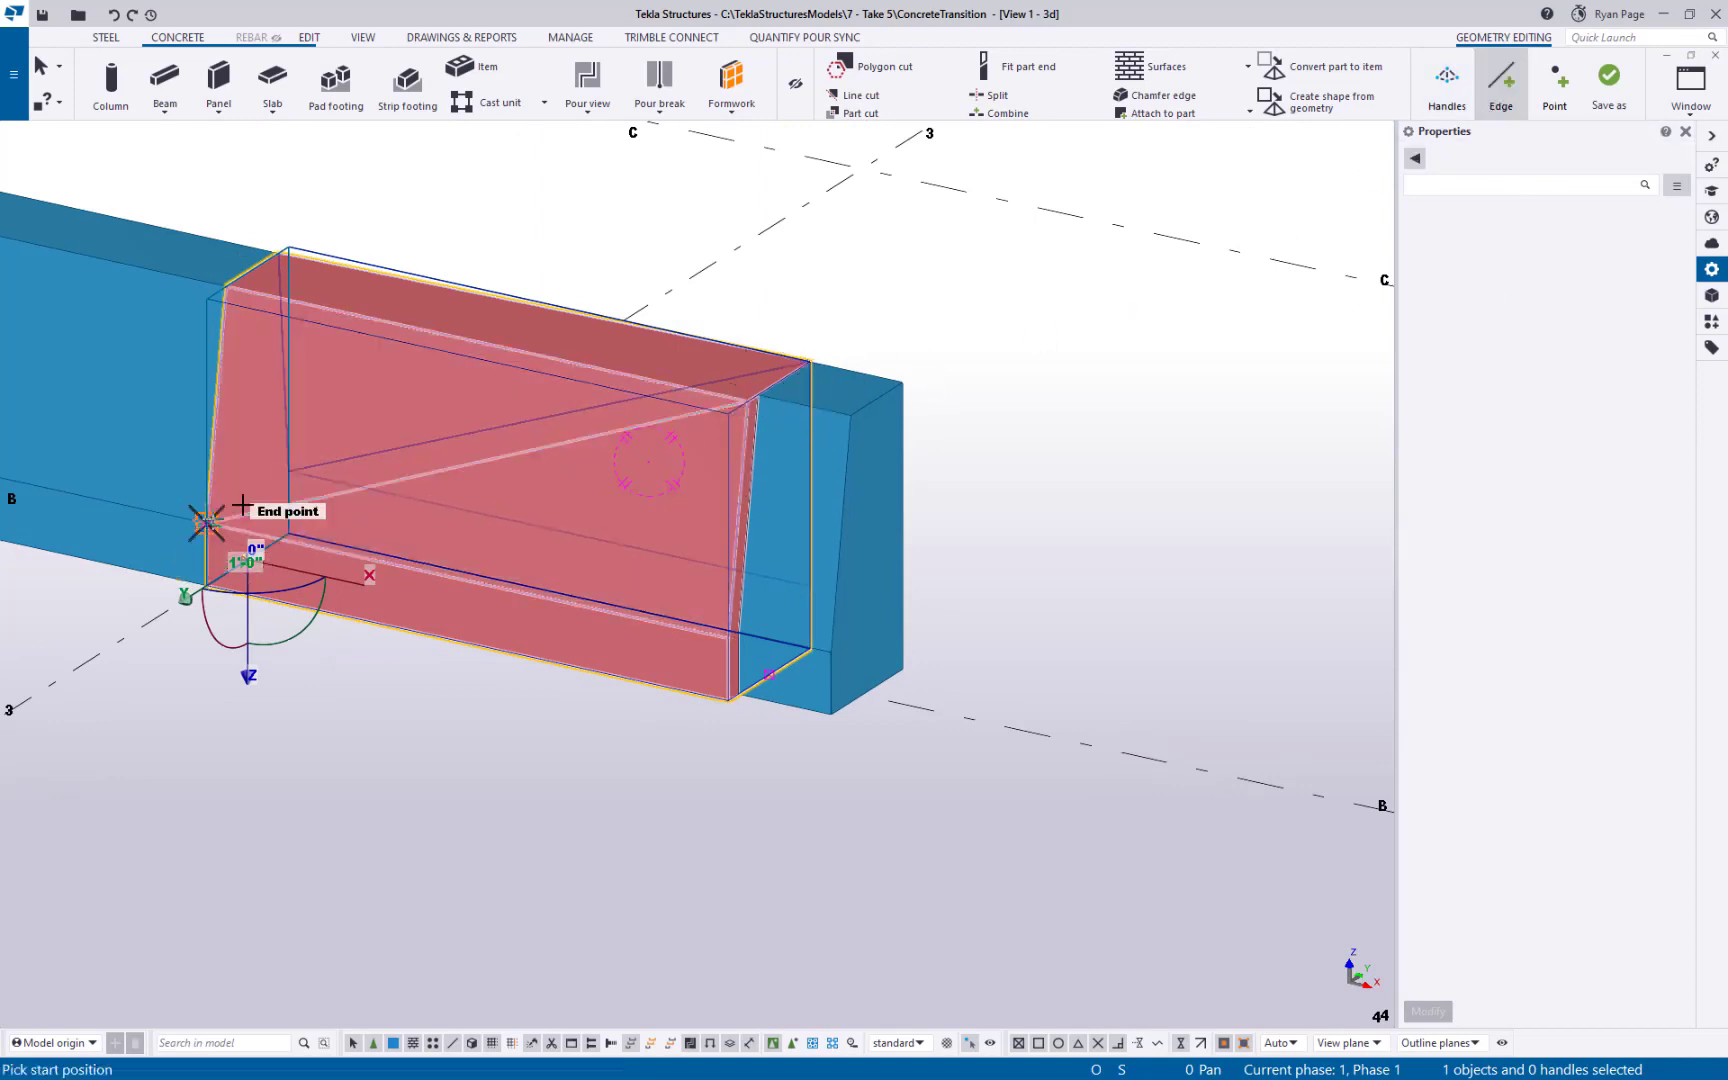
pyautogui.click(726, 636)
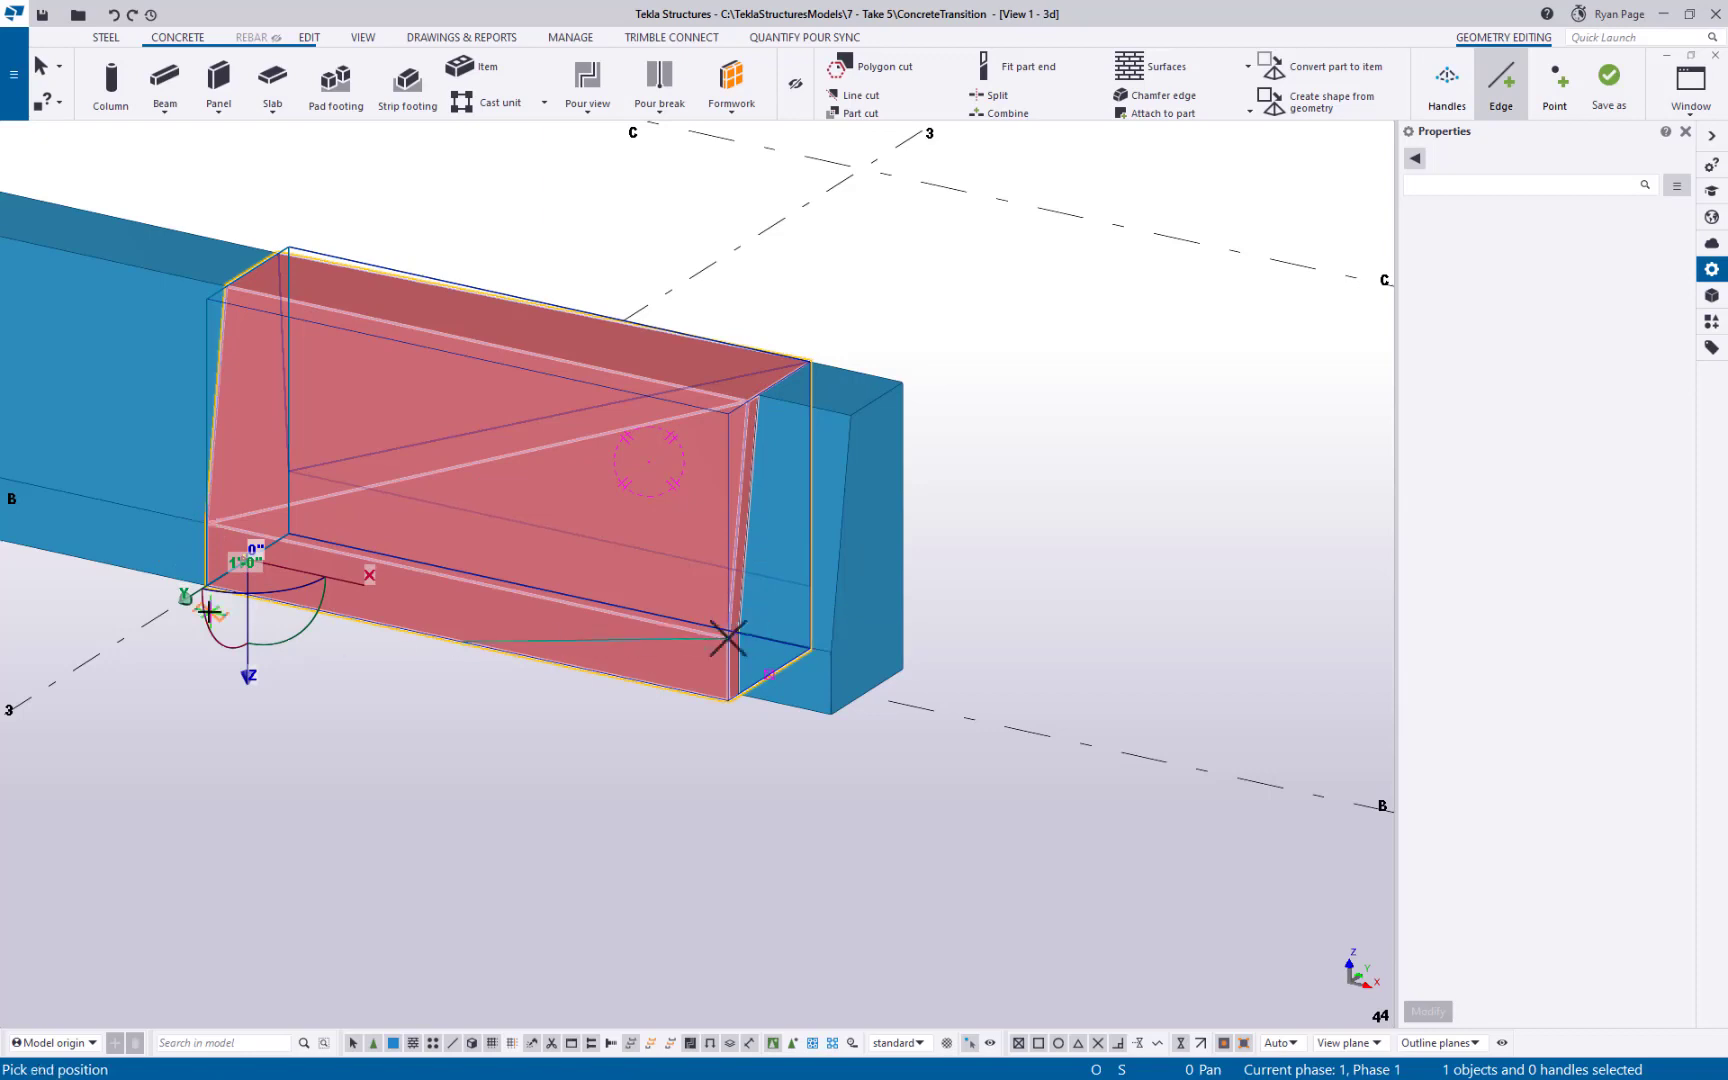
pyautogui.rightClick(600, 715)
pyautogui.click(736, 738)
# - Move the item's upper front corner at the GR_B end onto the GR_B beam's upper front corner
pyautogui.scroll(3, 707, 718)
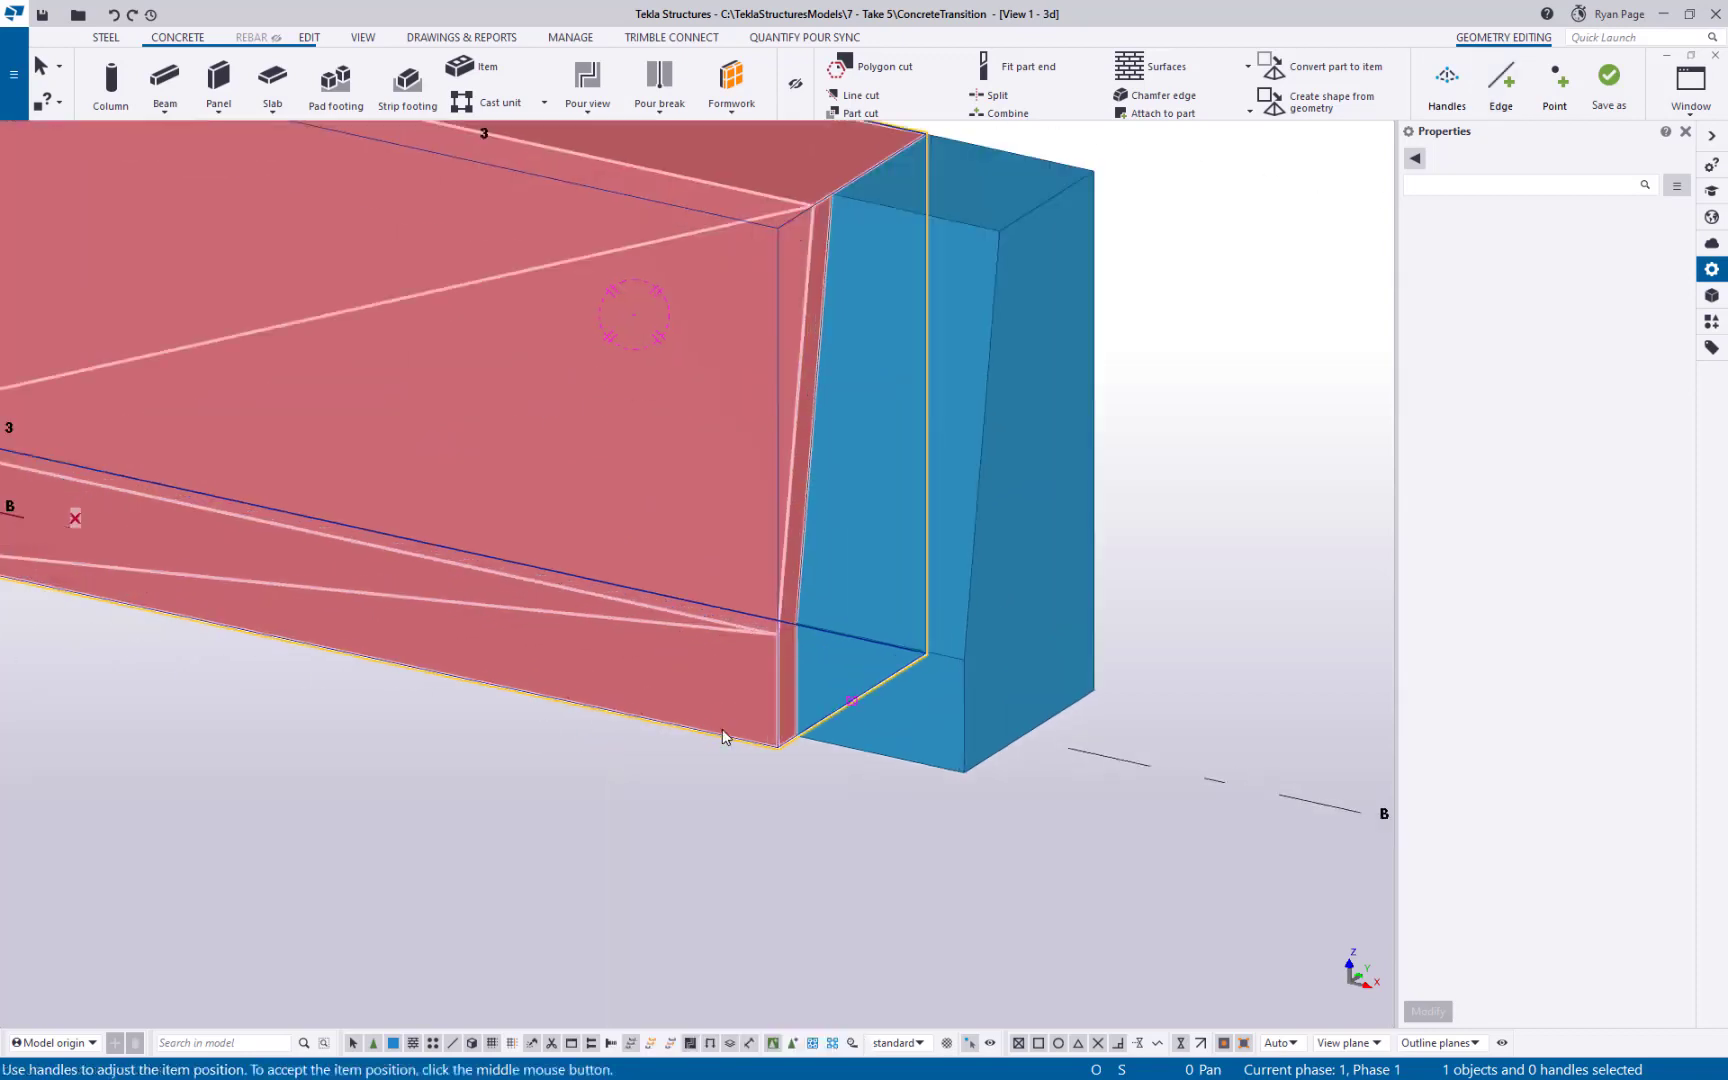
pyautogui.moveTo(668, 517); pyautogui.dragTo(910, 586, button='middle')
pyautogui.scroll(-3, 907, 552)
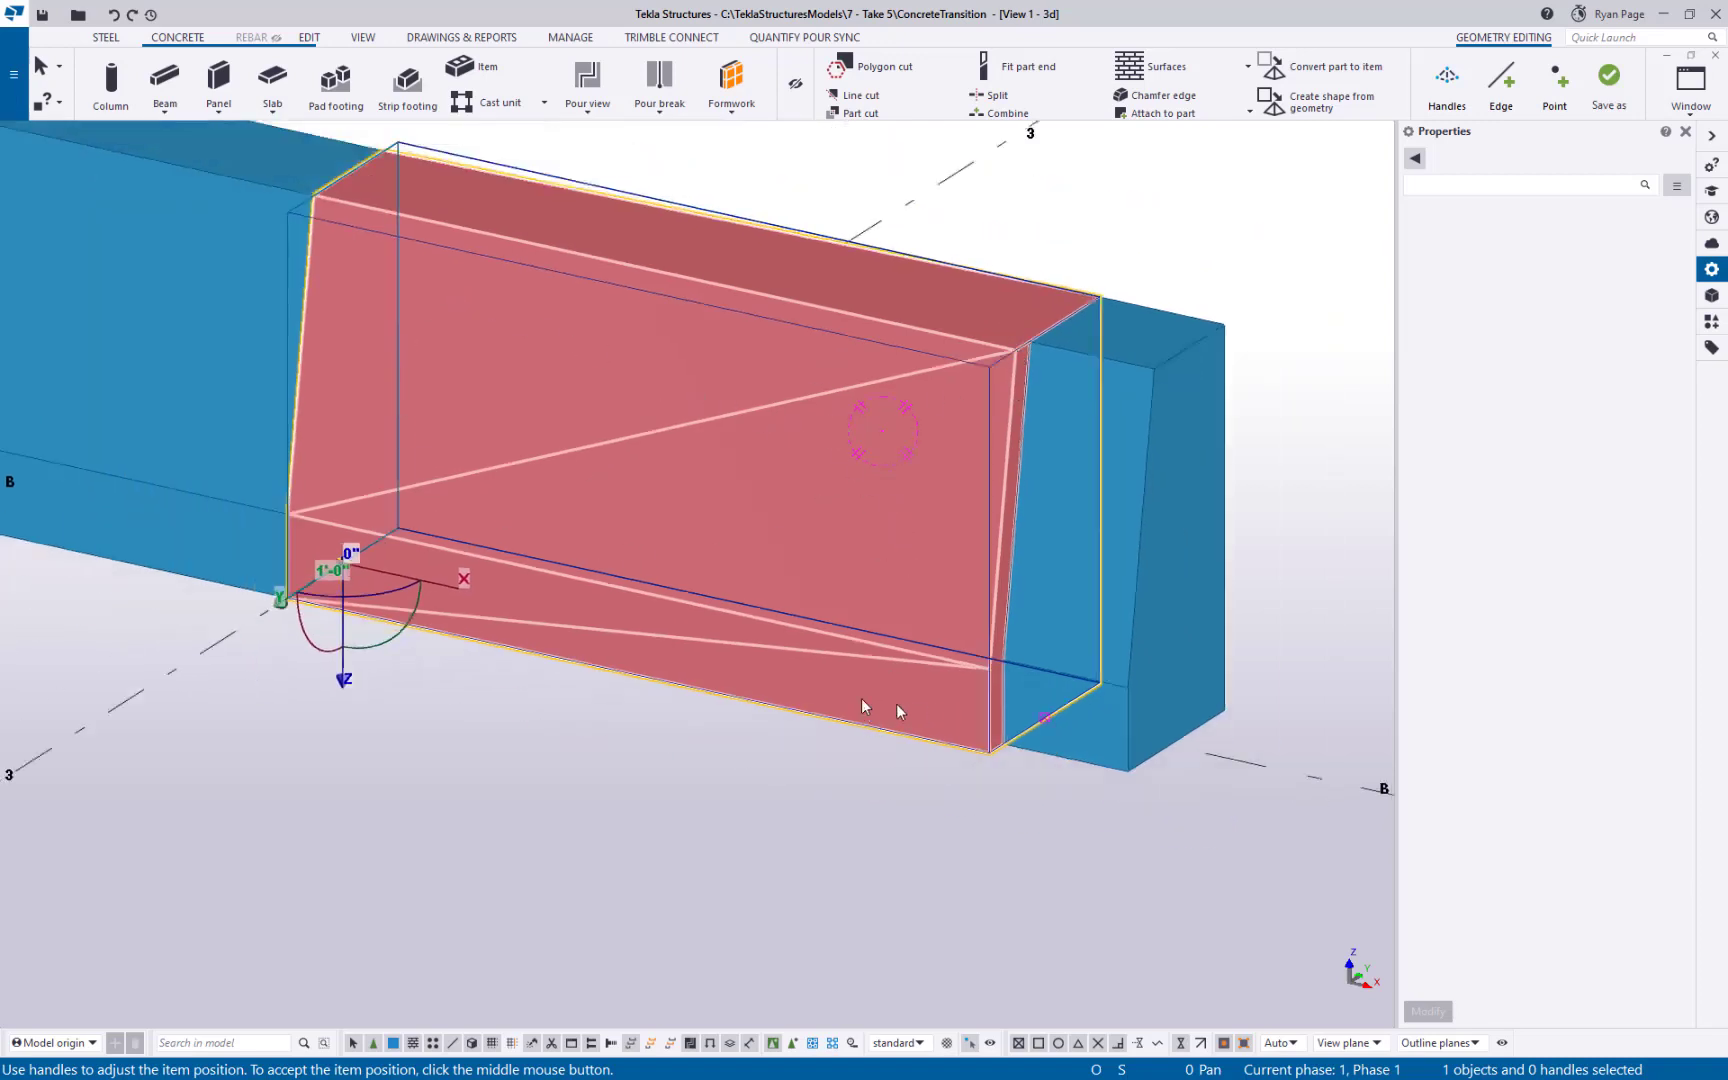
pyautogui.click(1447, 85)
pyautogui.scroll(2, 1040, 335)
pyautogui.scroll(2, 1007, 365)
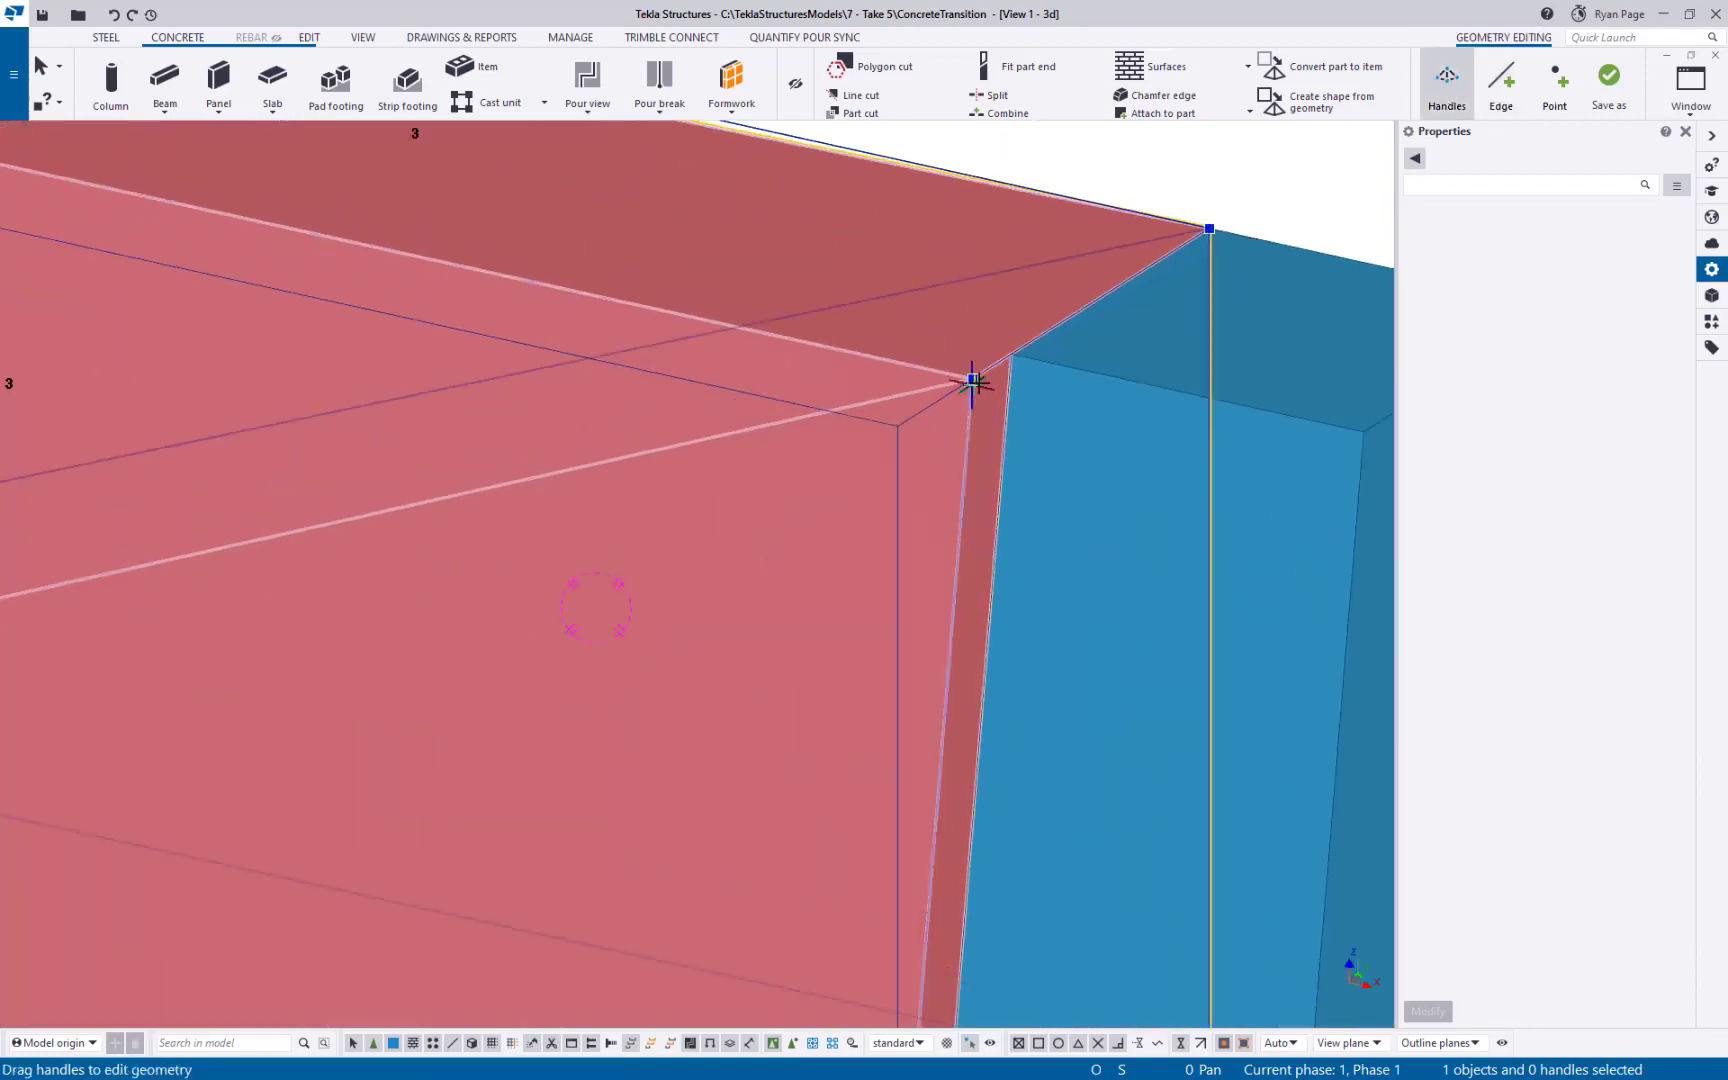
pyautogui.moveTo(973, 379); pyautogui.dragTo(1010, 354)
pyautogui.scroll(-5, 933, 598)
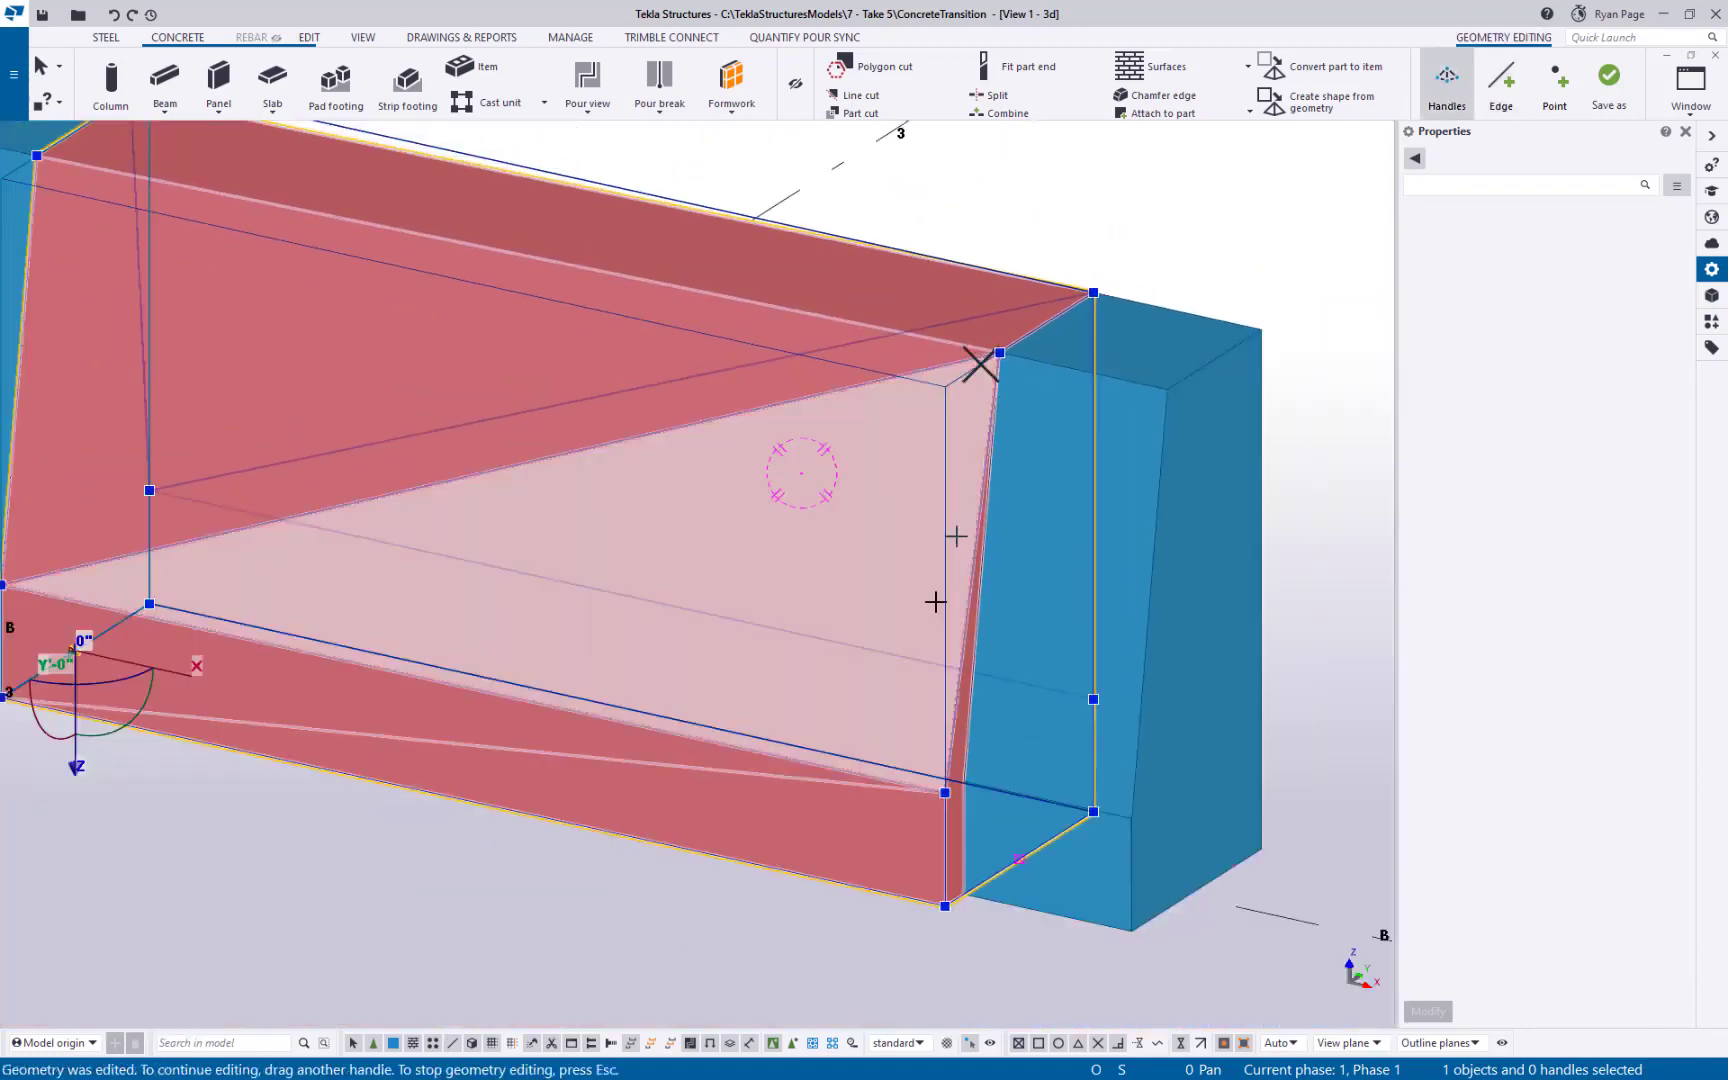
# - Move the front break-line and bottom corners at the GR_B end onto the matching GR_B beam corners and finish geometry editing
pyautogui.scroll(6, 856, 609)
pyautogui.moveTo(873, 612); pyautogui.dragTo(942, 571)
pyautogui.scroll(-4, 875, 553)
pyautogui.scroll(5, 873, 816)
pyautogui.moveTo(872, 815); pyautogui.dragTo(954, 763)
pyautogui.scroll(-6, 912, 728)
pyautogui.press('Escape')
# - Review the reshaped transition item between the GR_A and GR_B beams in 3D and in plan view
pyautogui.scroll(-4, 684, 843)
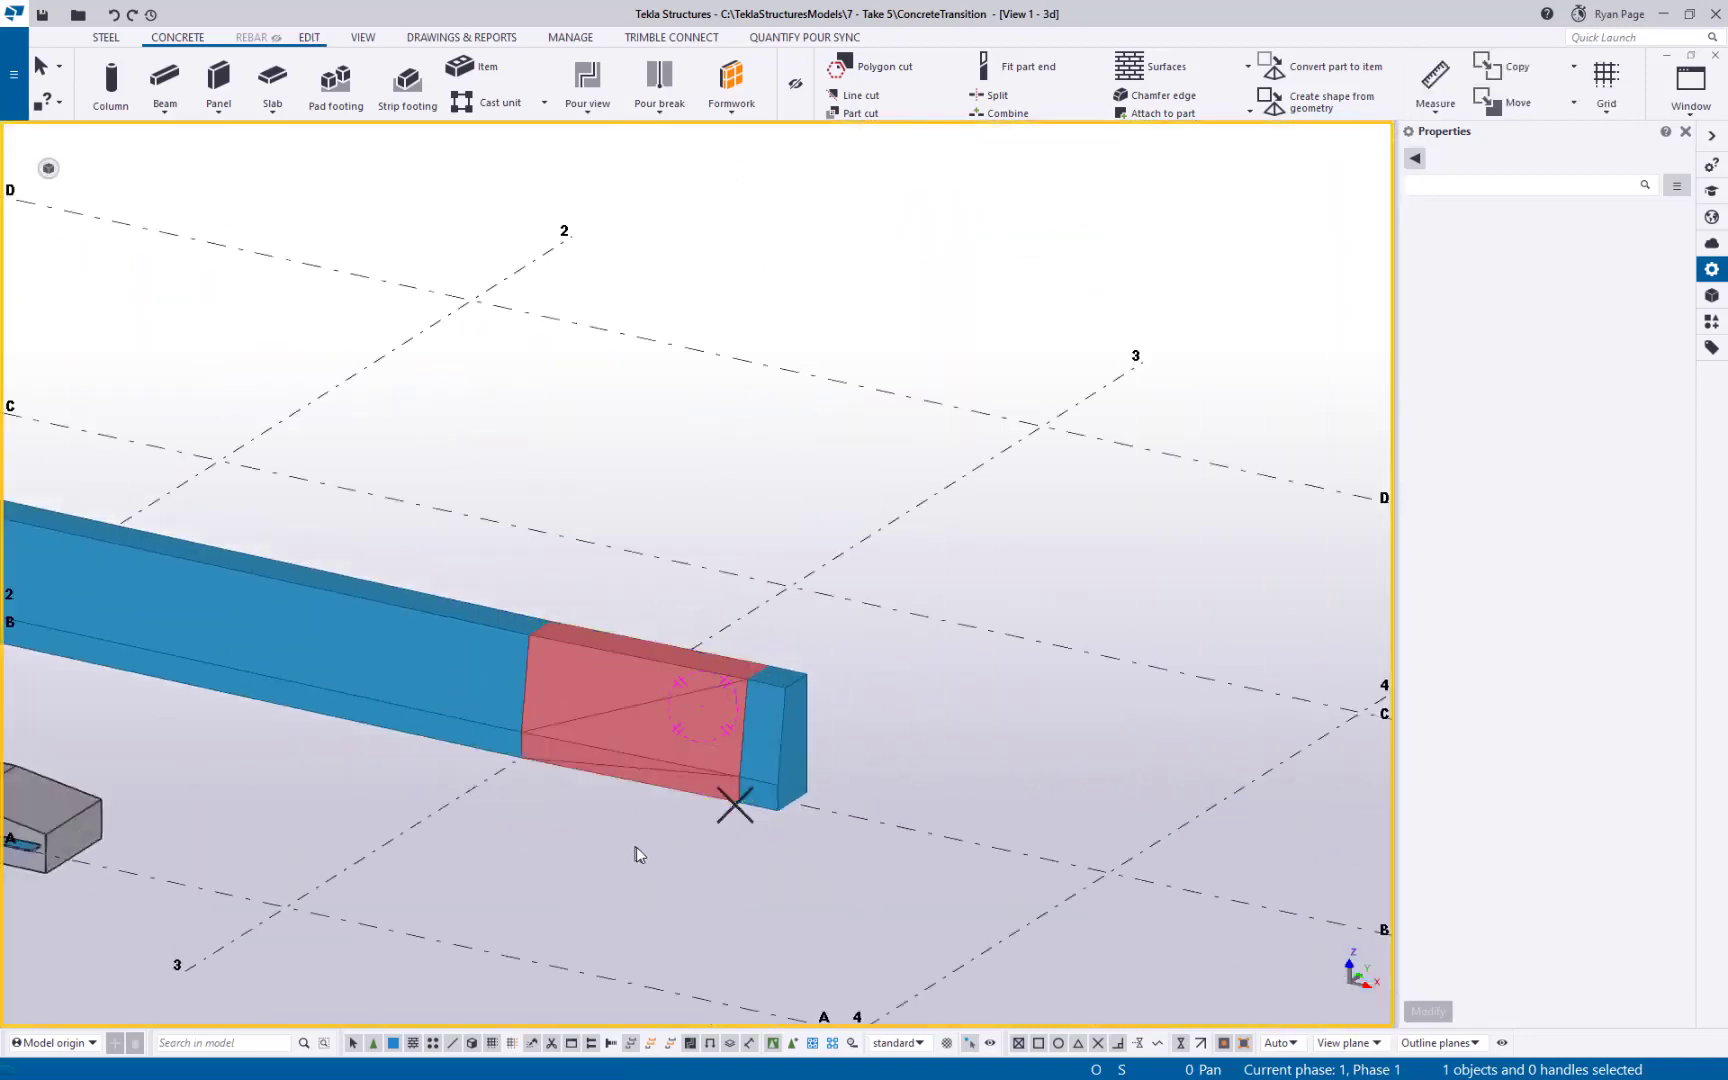
pyautogui.scroll(3, 638, 846)
pyautogui.keyDown('ctrl'); pyautogui.moveTo(668, 790); pyautogui.dragTo(490, 815, button='middle'); pyautogui.keyUp('ctrl')
pyautogui.hotkey('ctrl', 'p')
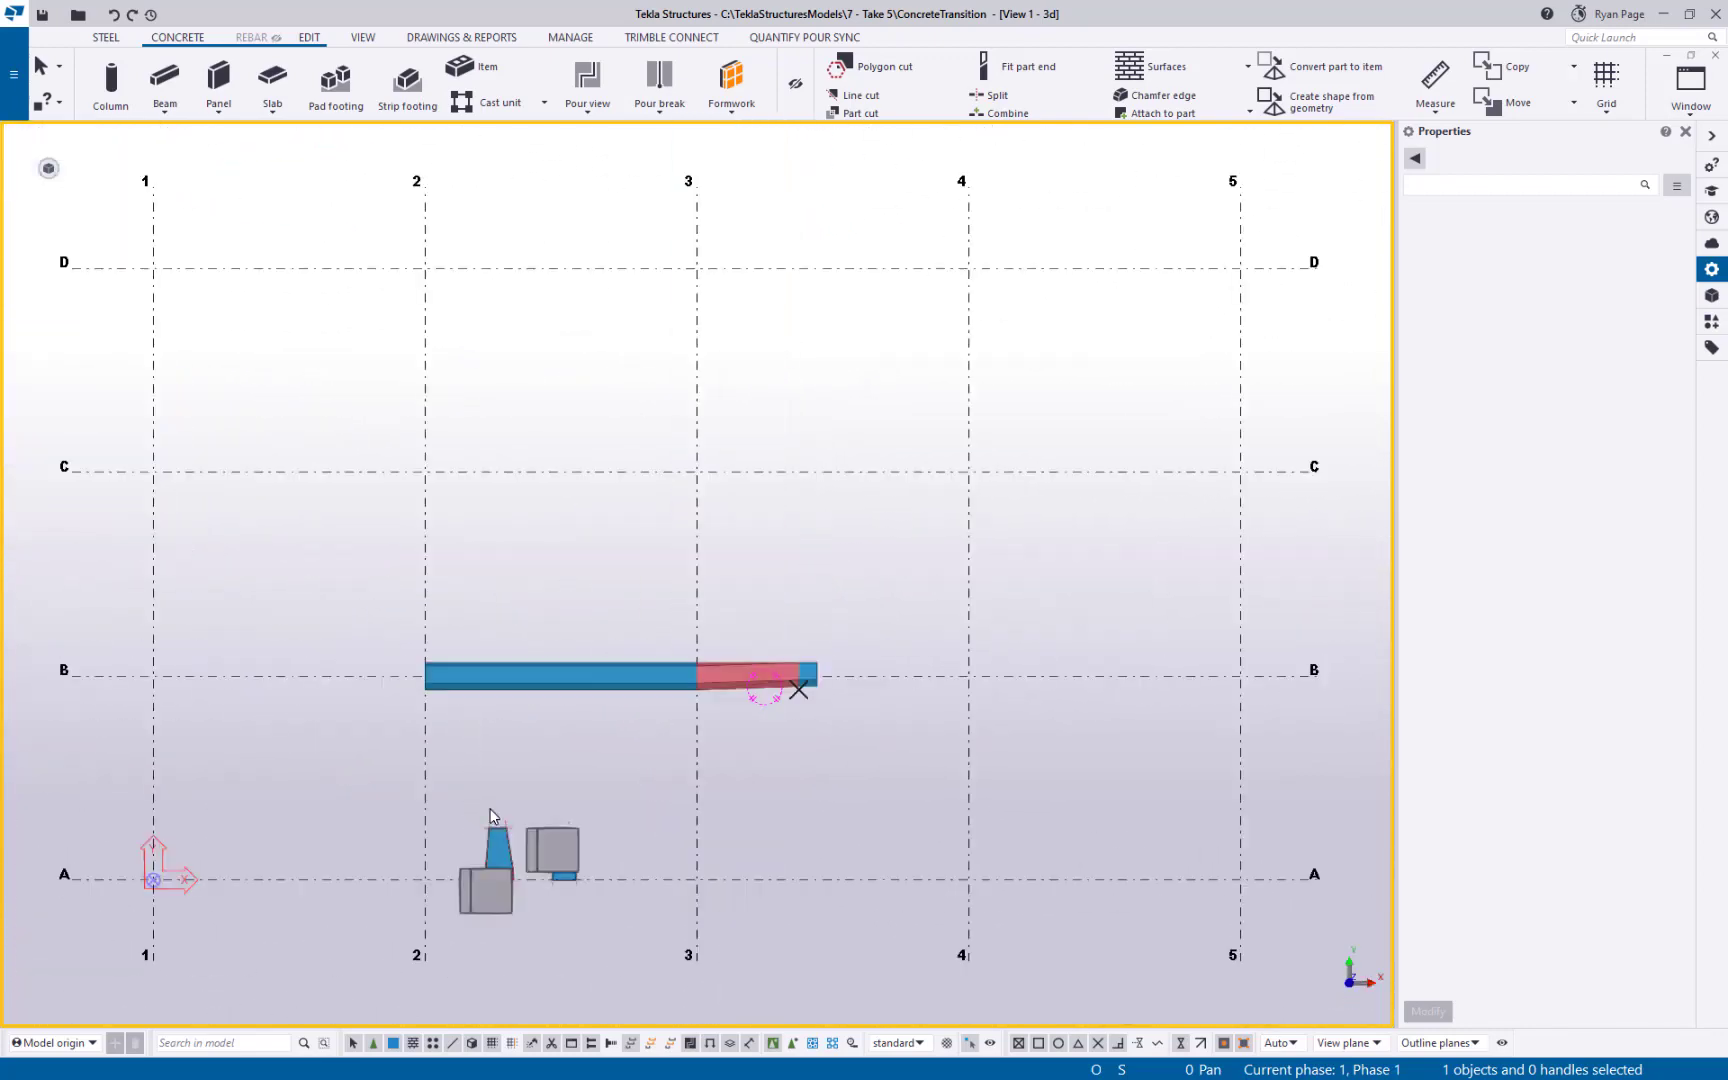
pyautogui.scroll(6, 728, 846)
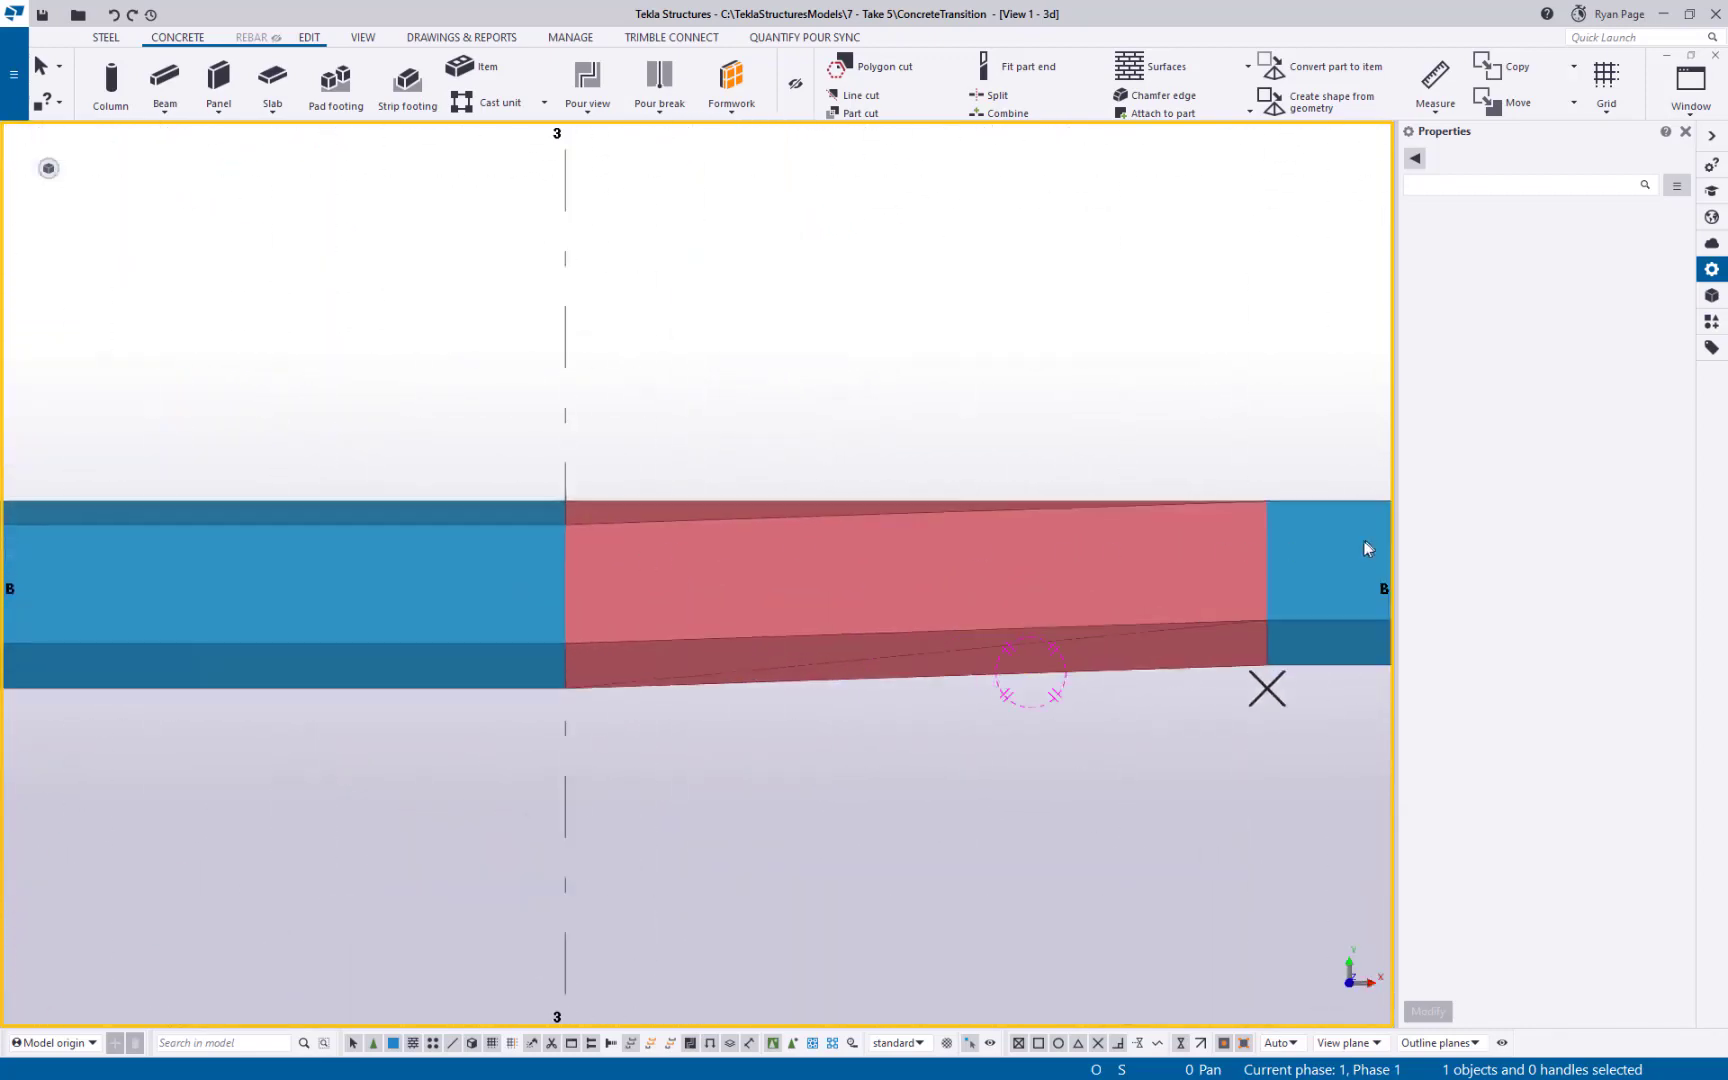
pyautogui.scroll(-2, 1150, 618)
pyautogui.scroll(-1, 1147, 640)
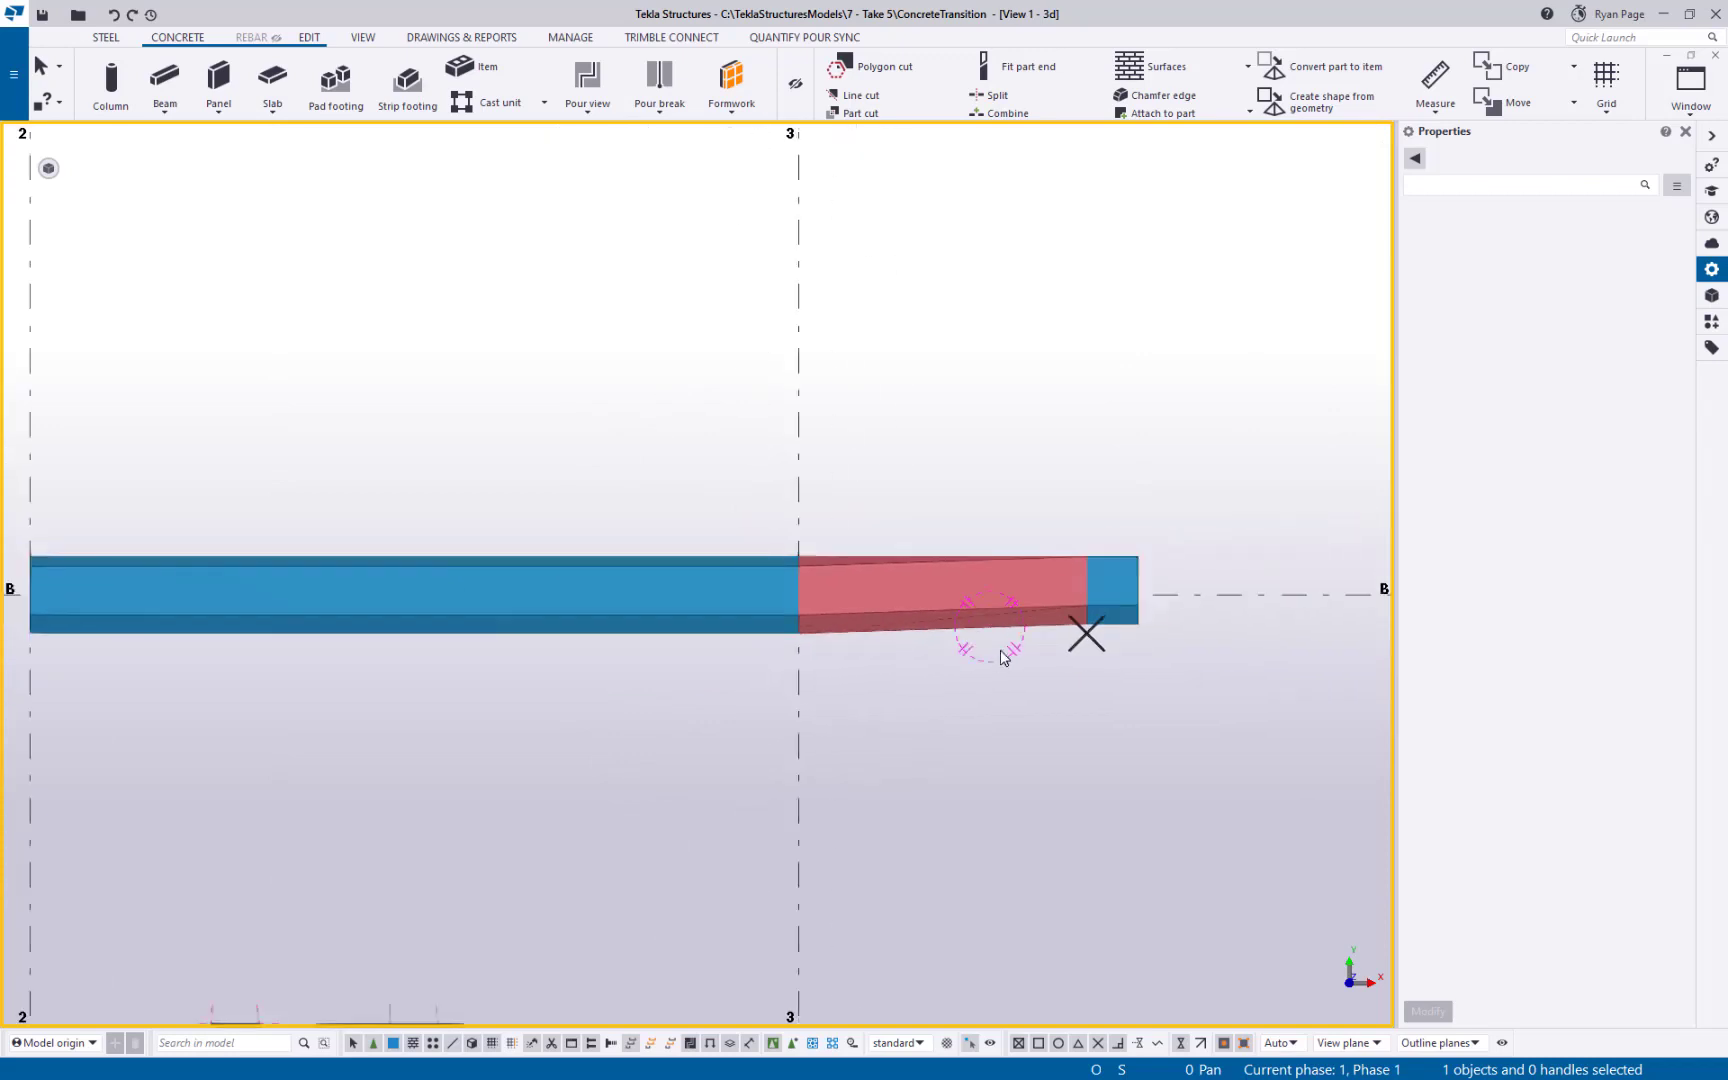
# - Try to add an opposite diagonal edge across the front face's upper panel in two segments meeting at the middle of the existing diagonal
pyautogui.keyDown('ctrl'); pyautogui.moveTo(962, 625); pyautogui.dragTo(1061, 629, button='middle'); pyautogui.keyUp('ctrl')
pyautogui.scroll(3, 1100, 590)
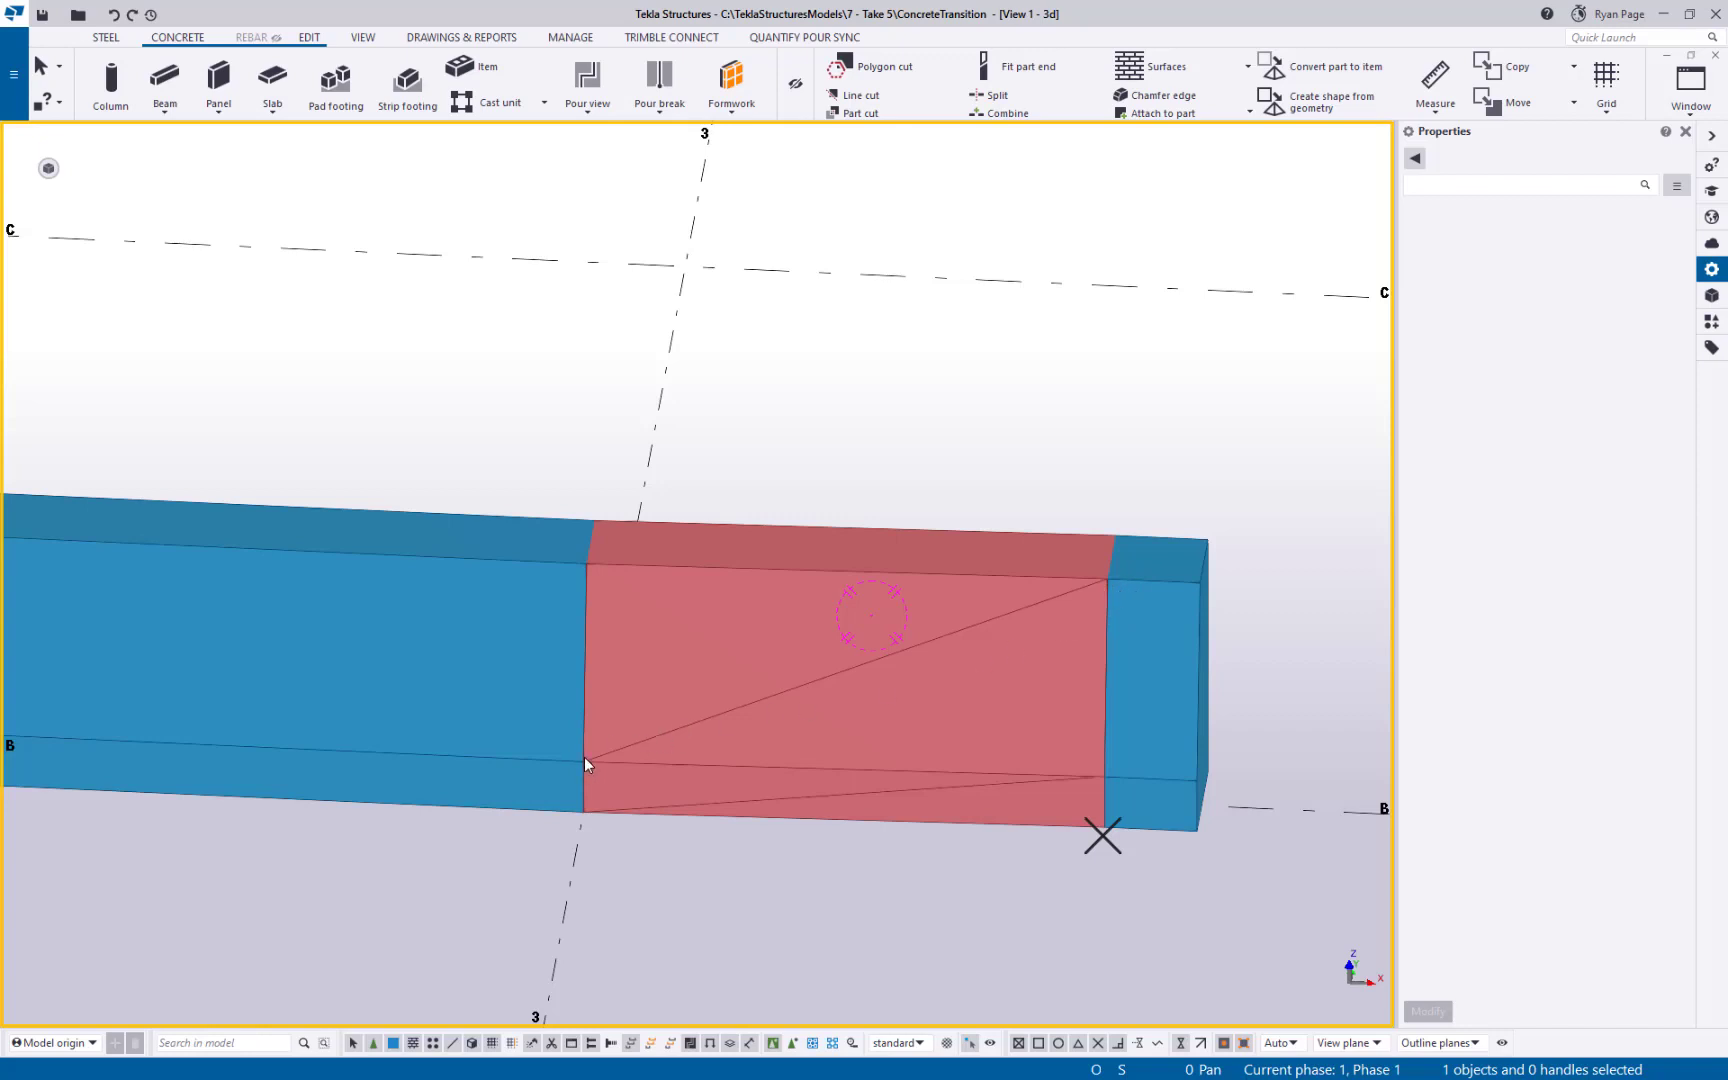
pyautogui.click(873, 667)
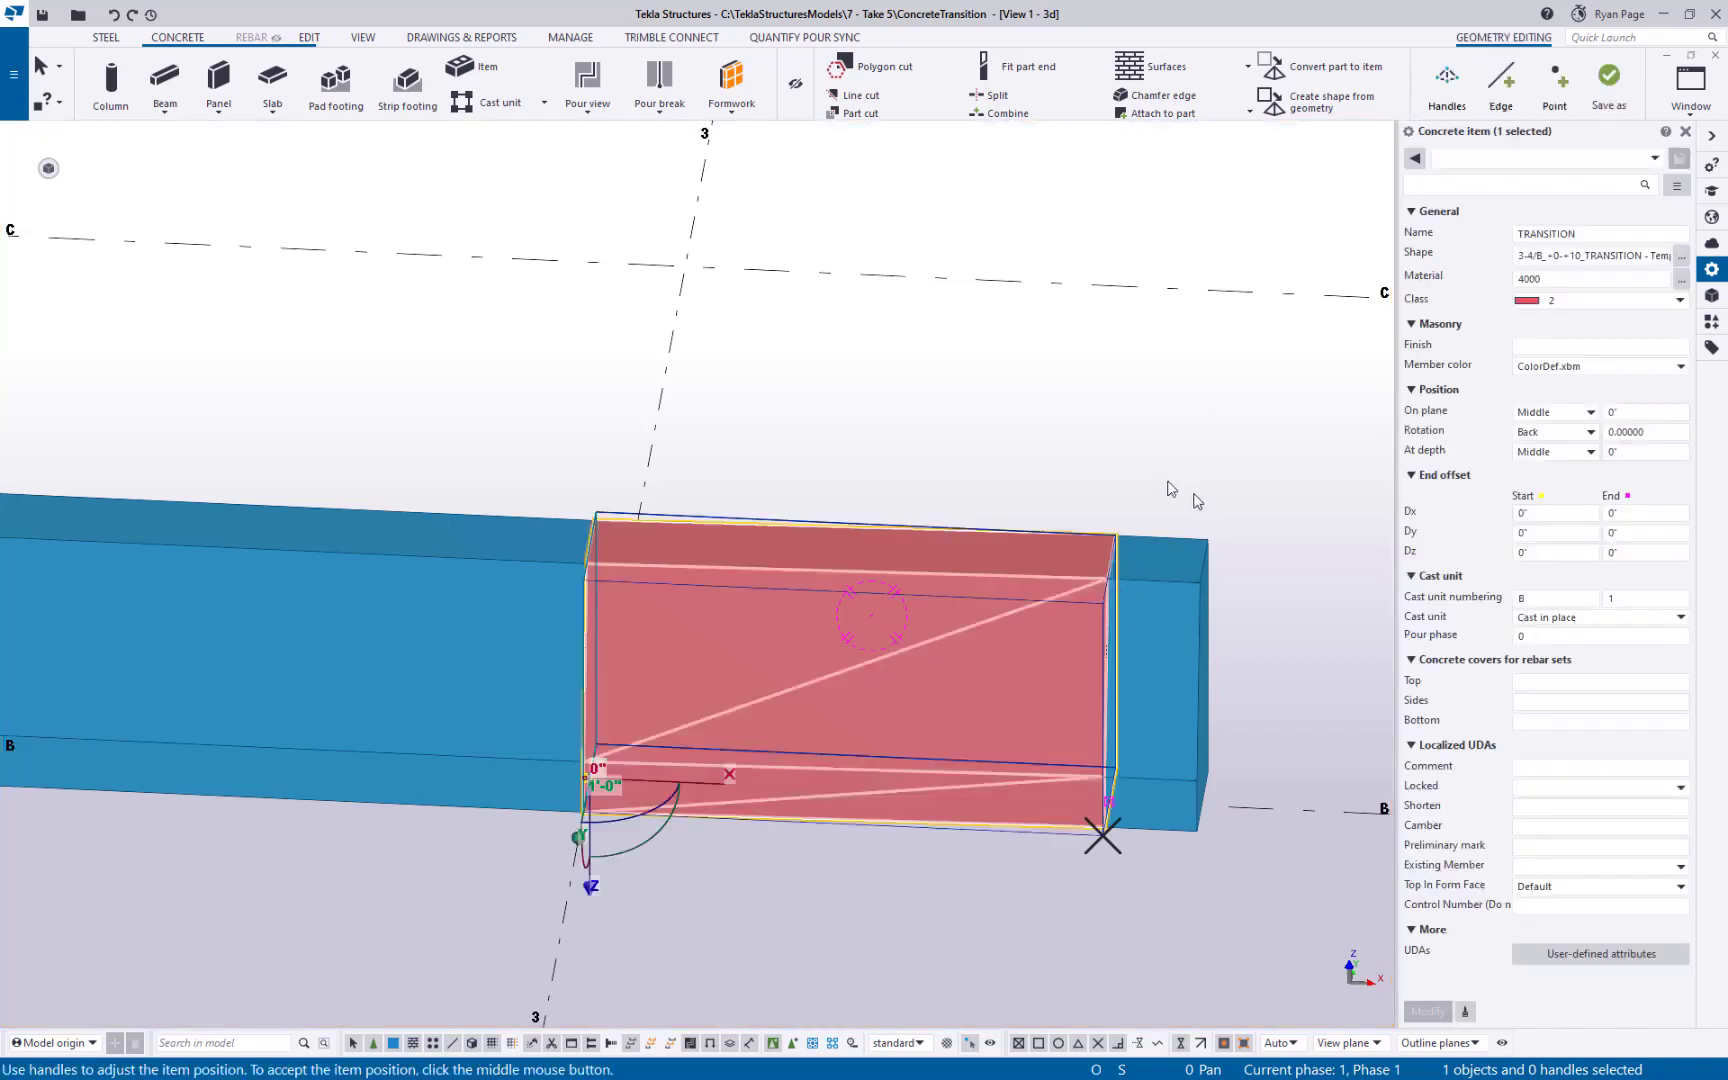
pyautogui.click(1502, 85)
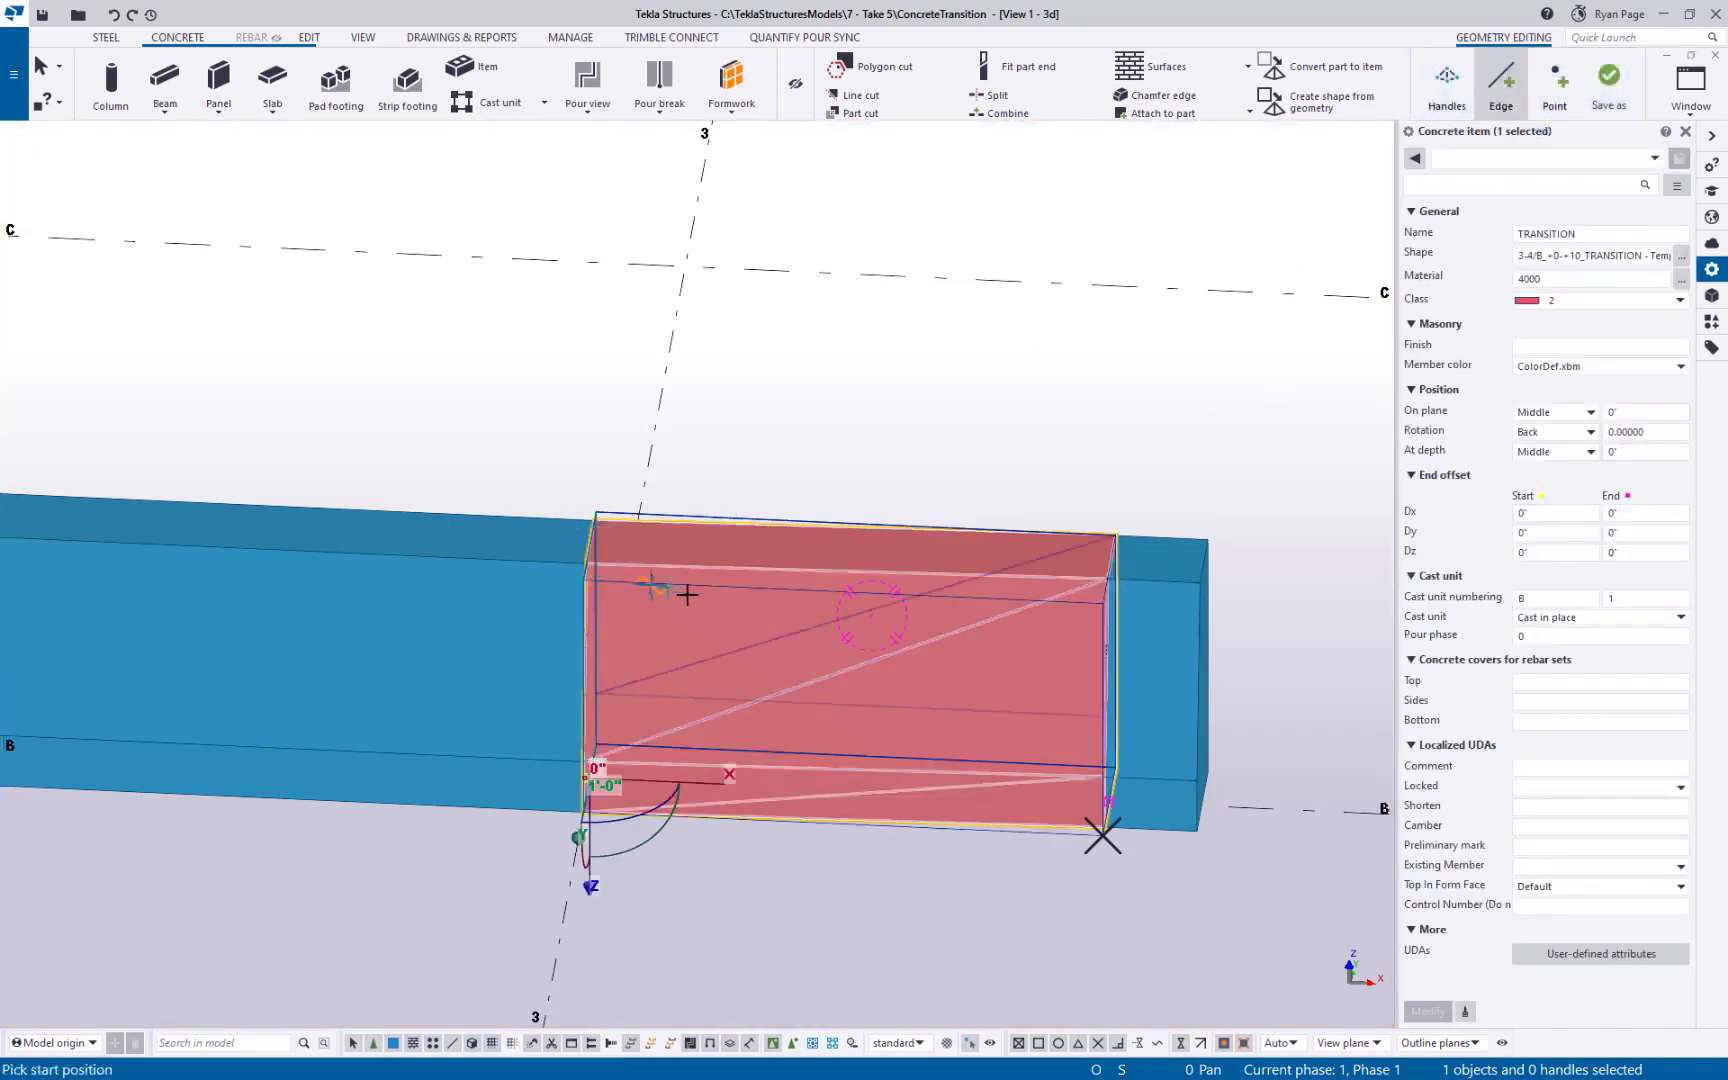
pyautogui.scroll(3, 1100, 718)
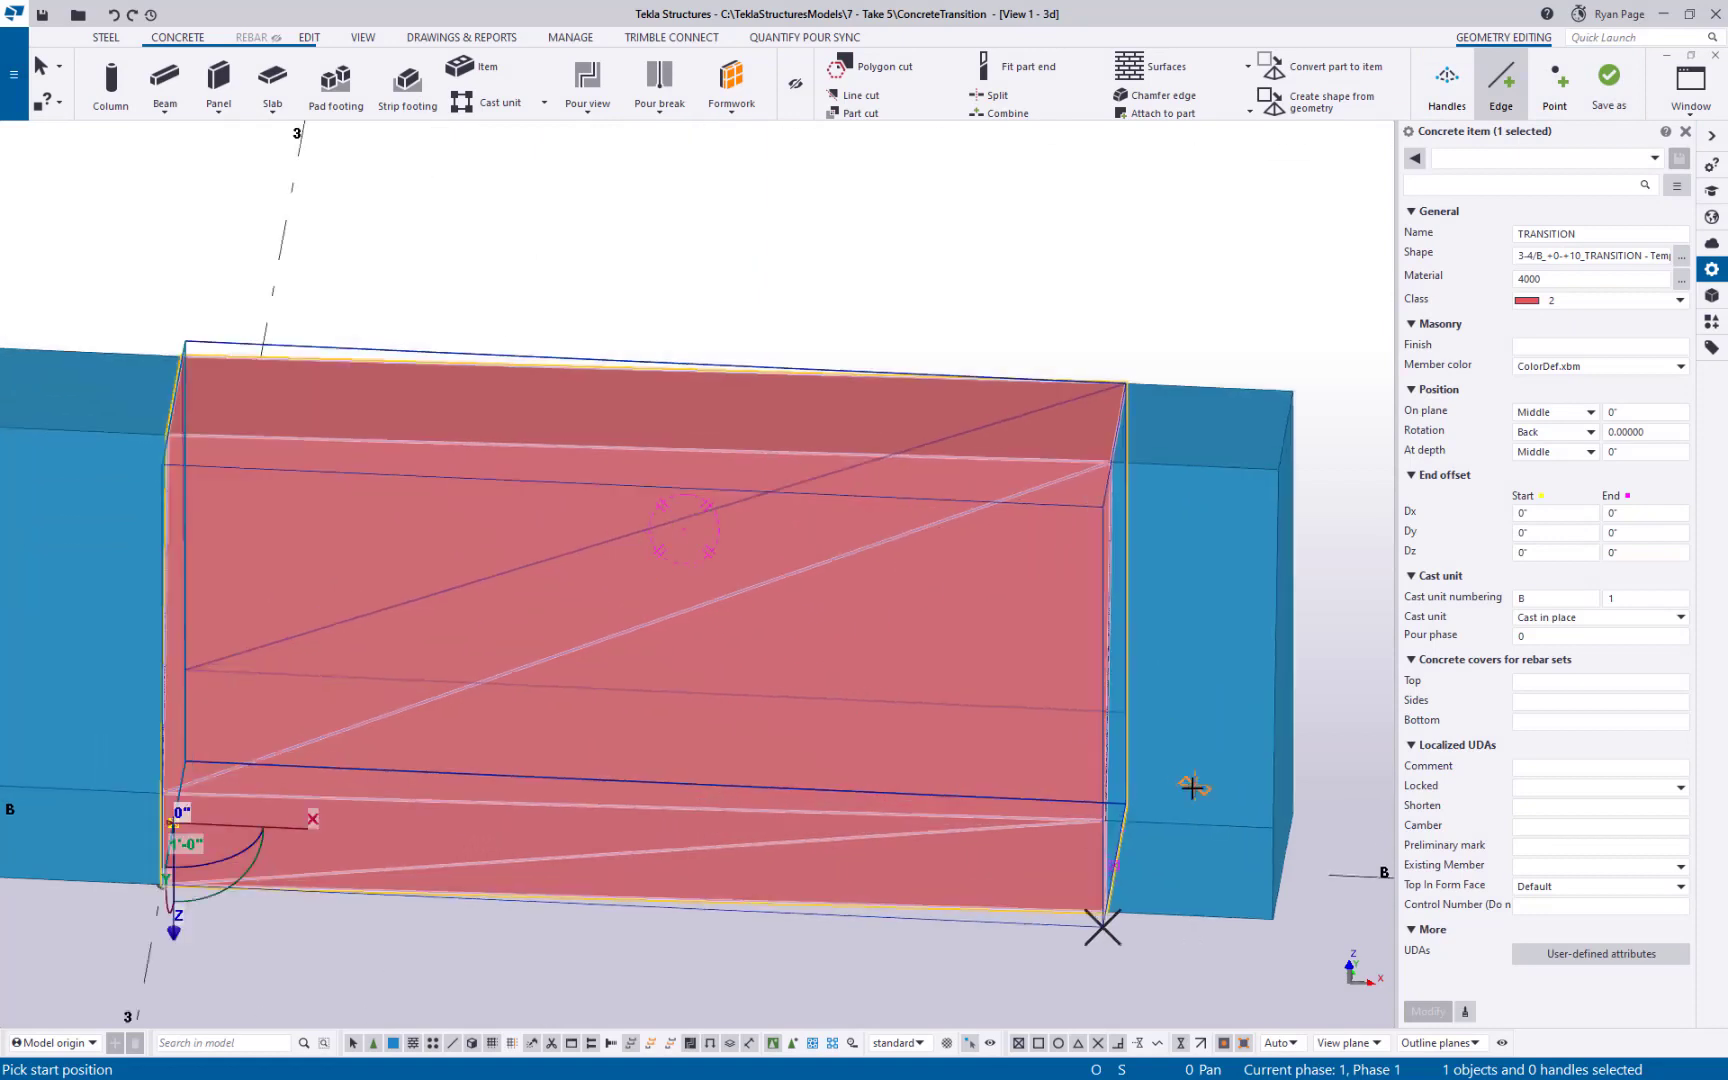
pyautogui.click(1104, 819)
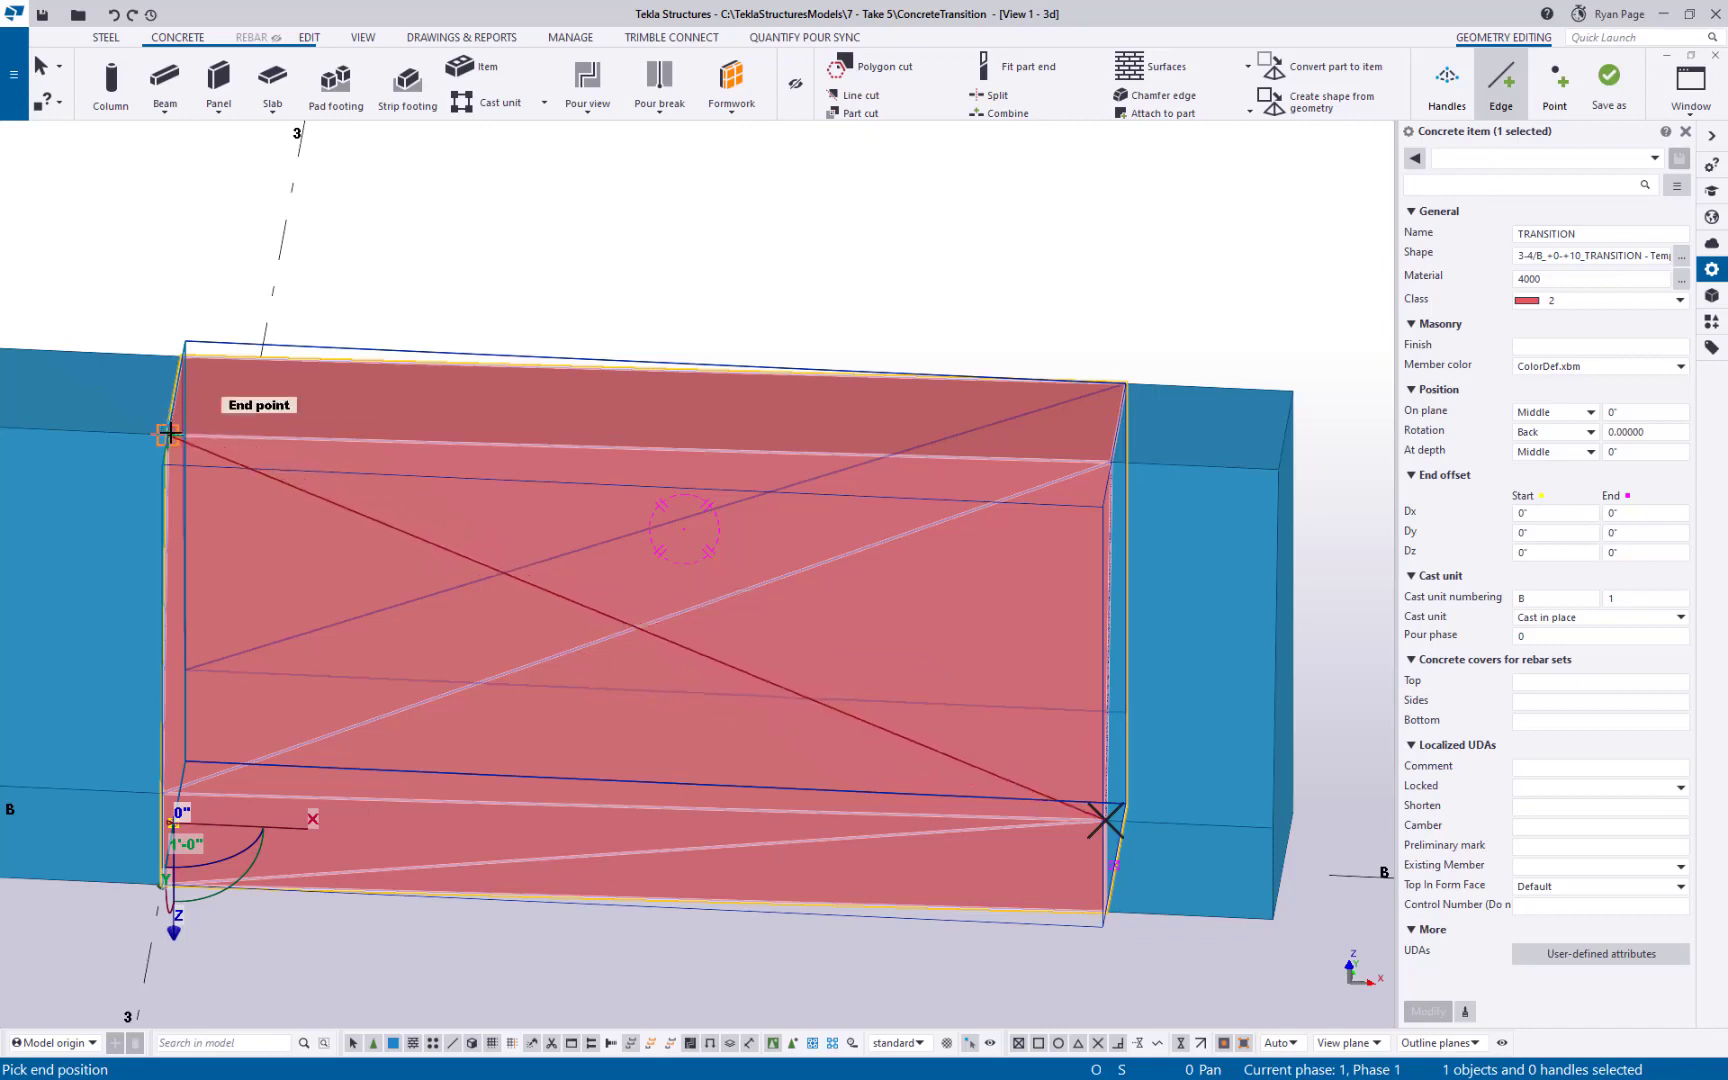
pyautogui.click(640, 627)
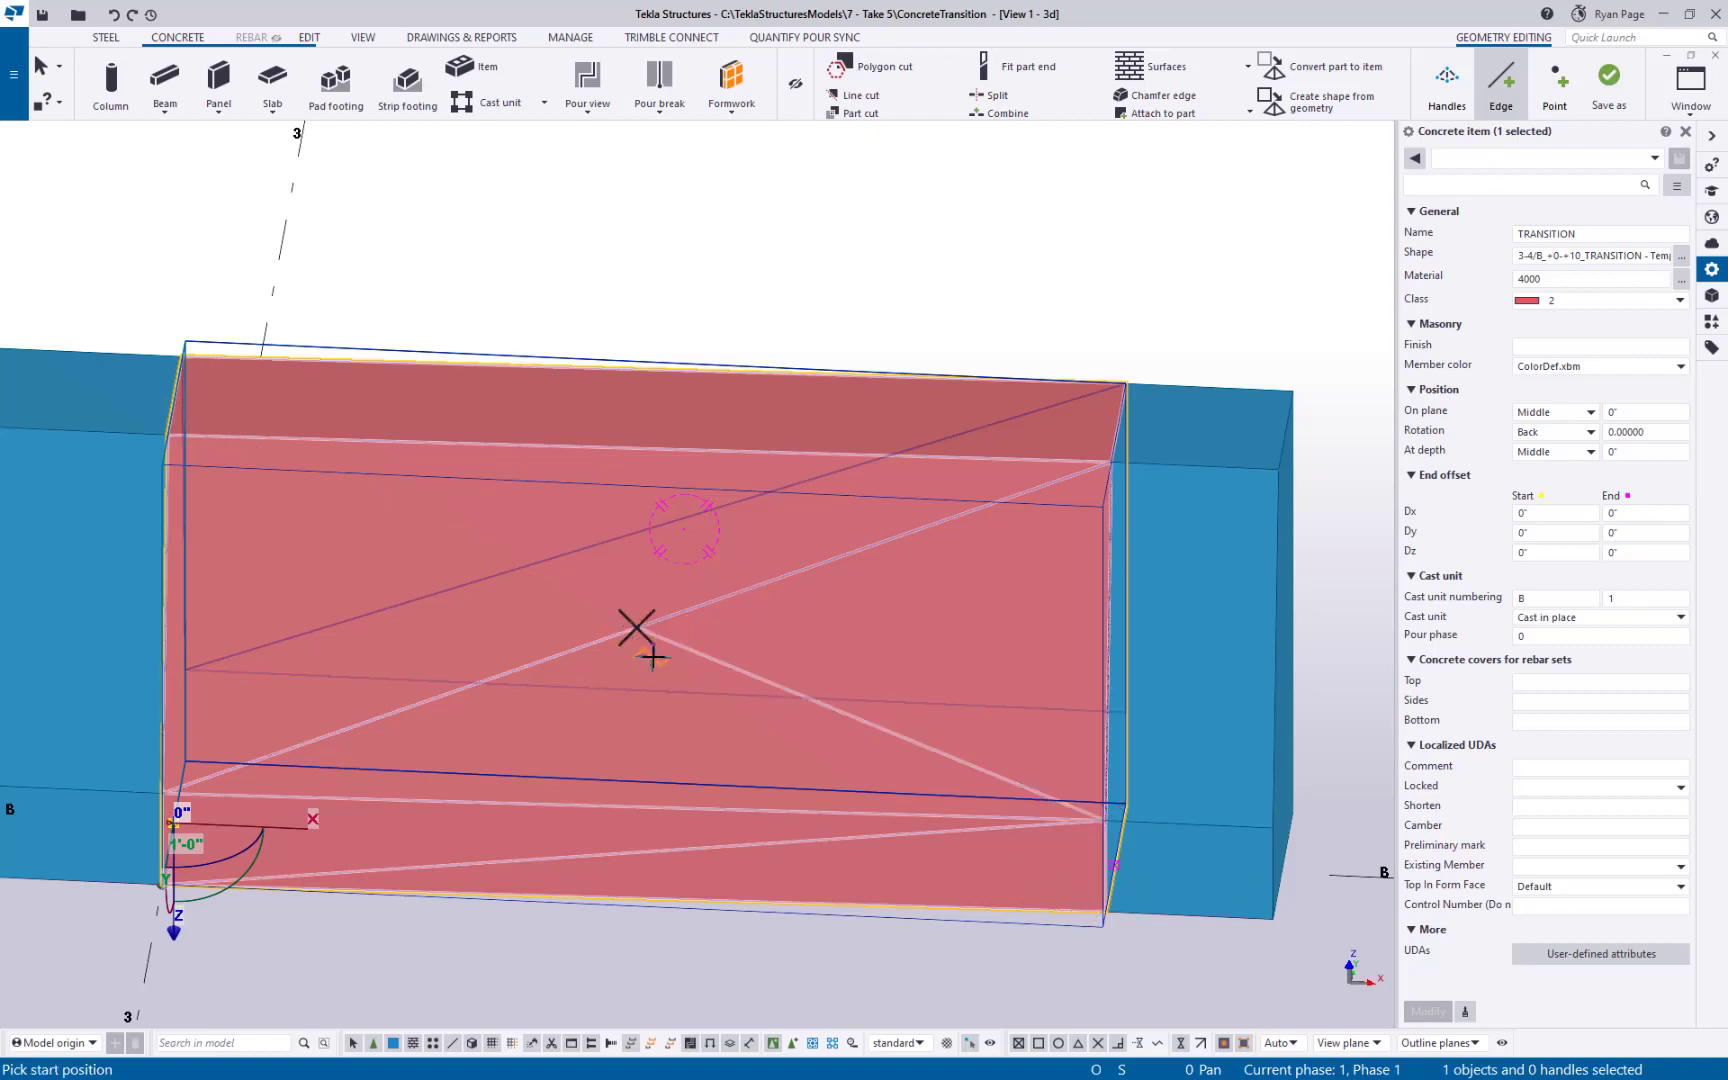
pyautogui.click(166, 435)
pyautogui.click(630, 626)
pyautogui.scroll(-1, 708, 710)
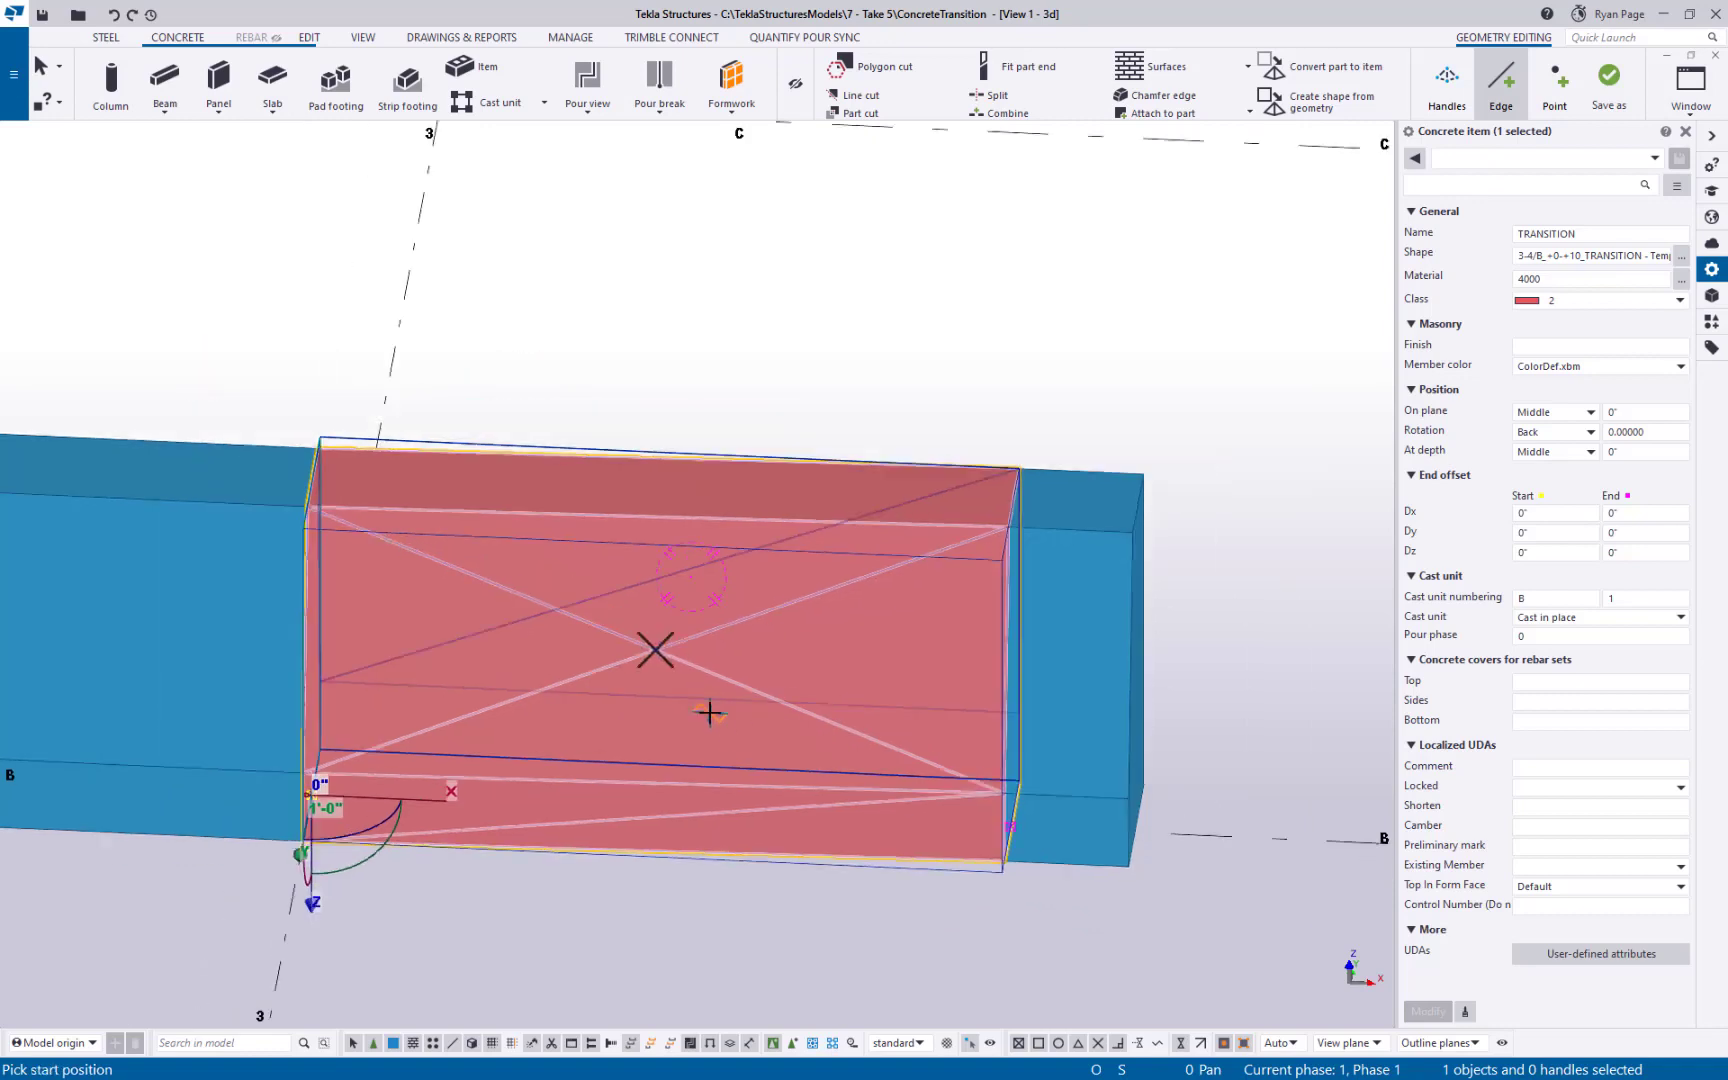
pyautogui.rightClick(826, 655)
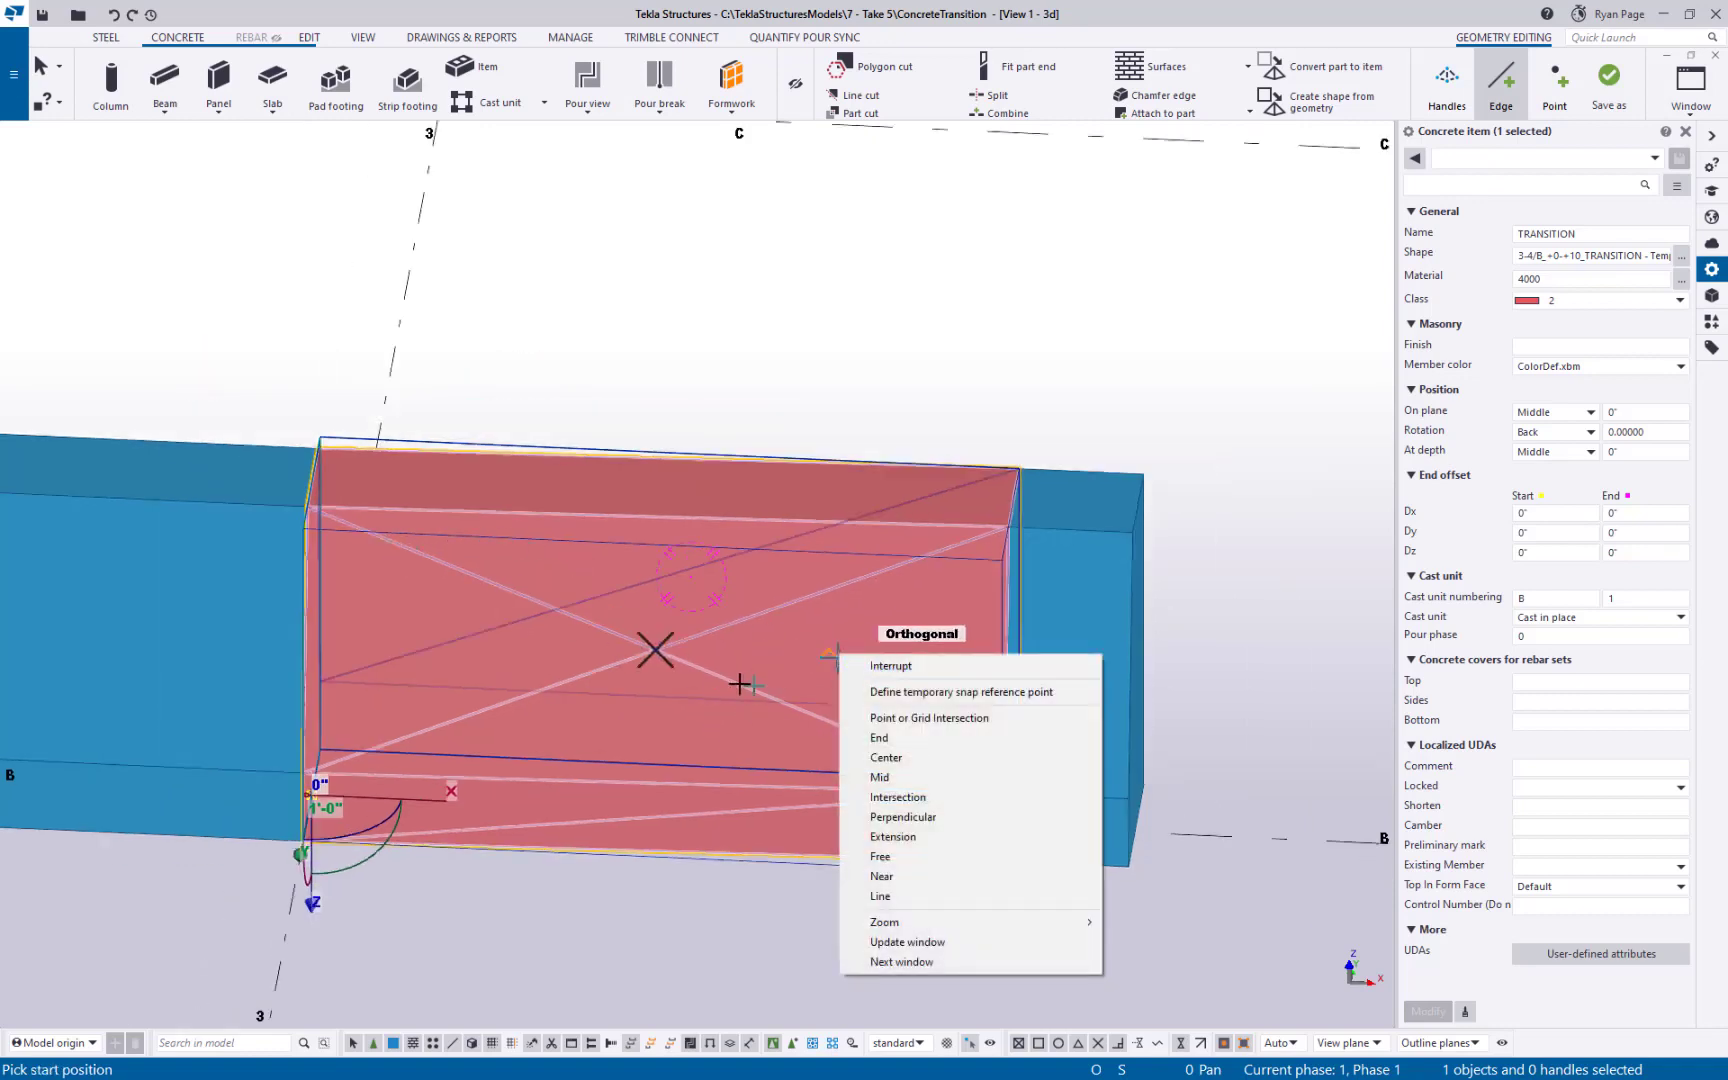
pyautogui.click(928, 666)
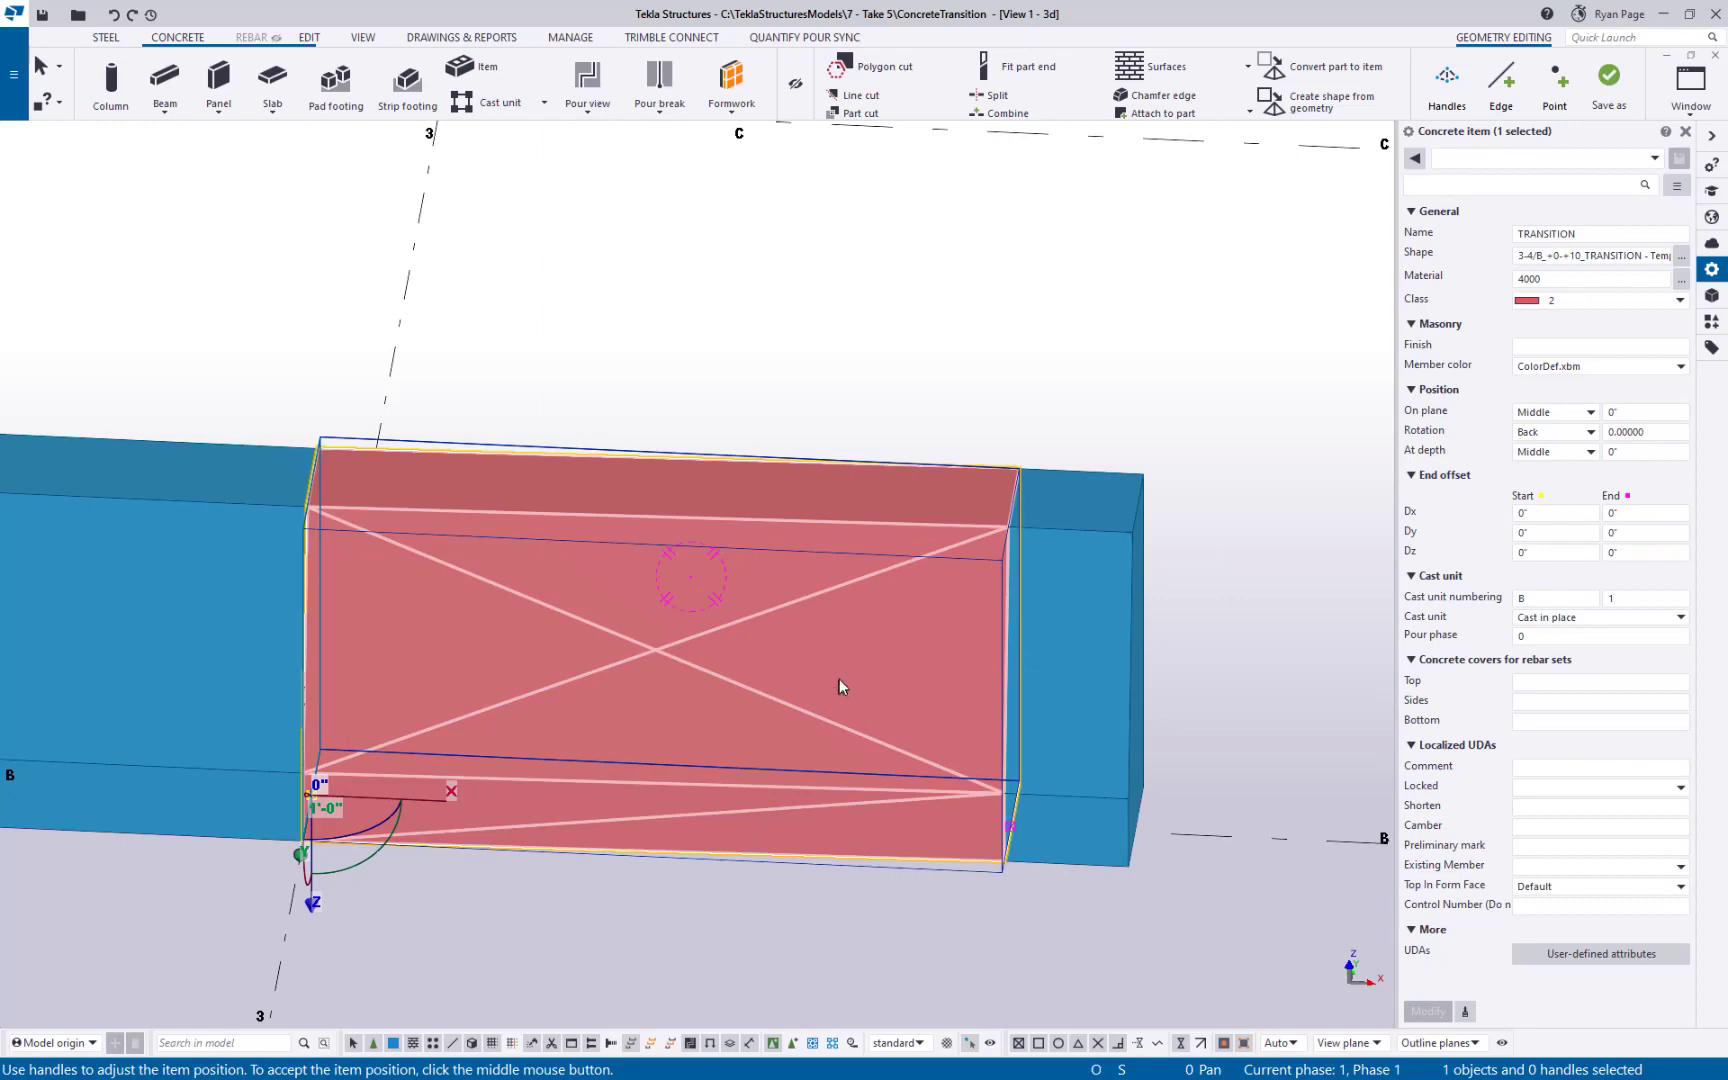
pyautogui.scroll(-1, 780, 685)
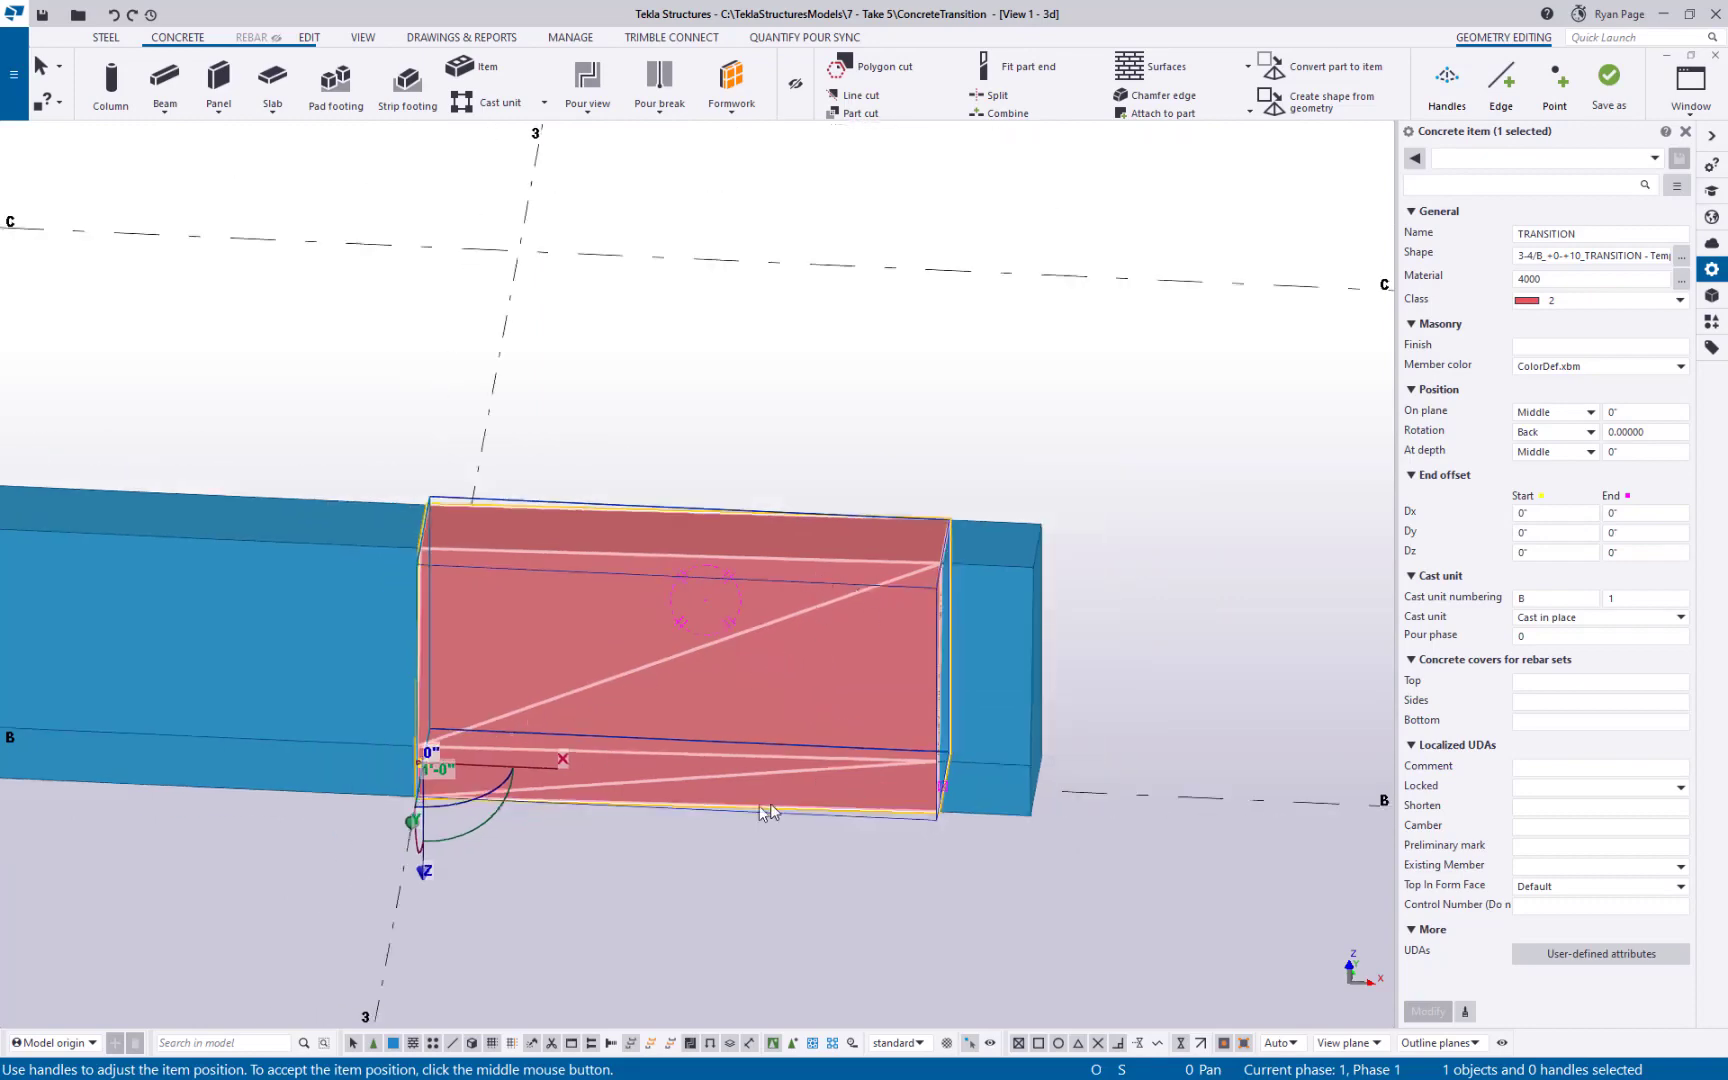
# - Delete the diagonal edges across the front face's upper and base panels of the transition item
pyautogui.keyDown('ctrl'); pyautogui.moveTo(543, 714); pyautogui.dragTo(640, 760, button='middle'); pyautogui.keyUp('ctrl')
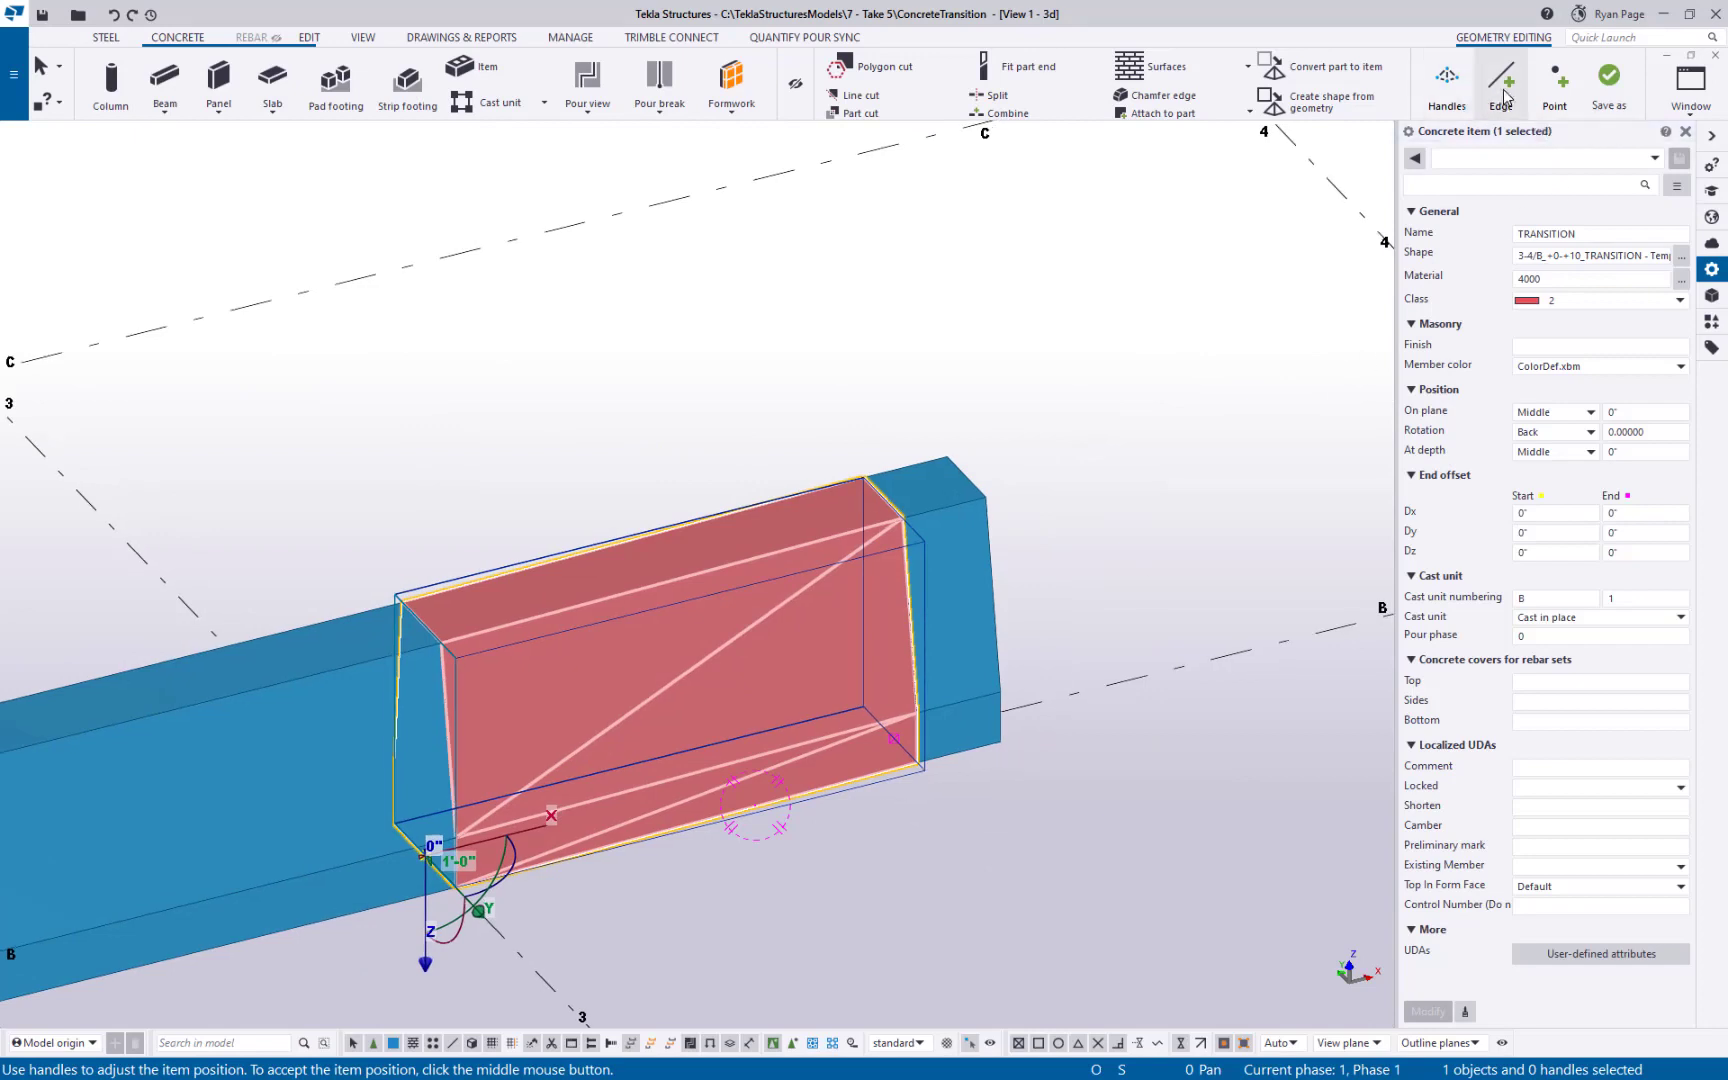
pyautogui.click(1447, 88)
pyautogui.scroll(3, 677, 682)
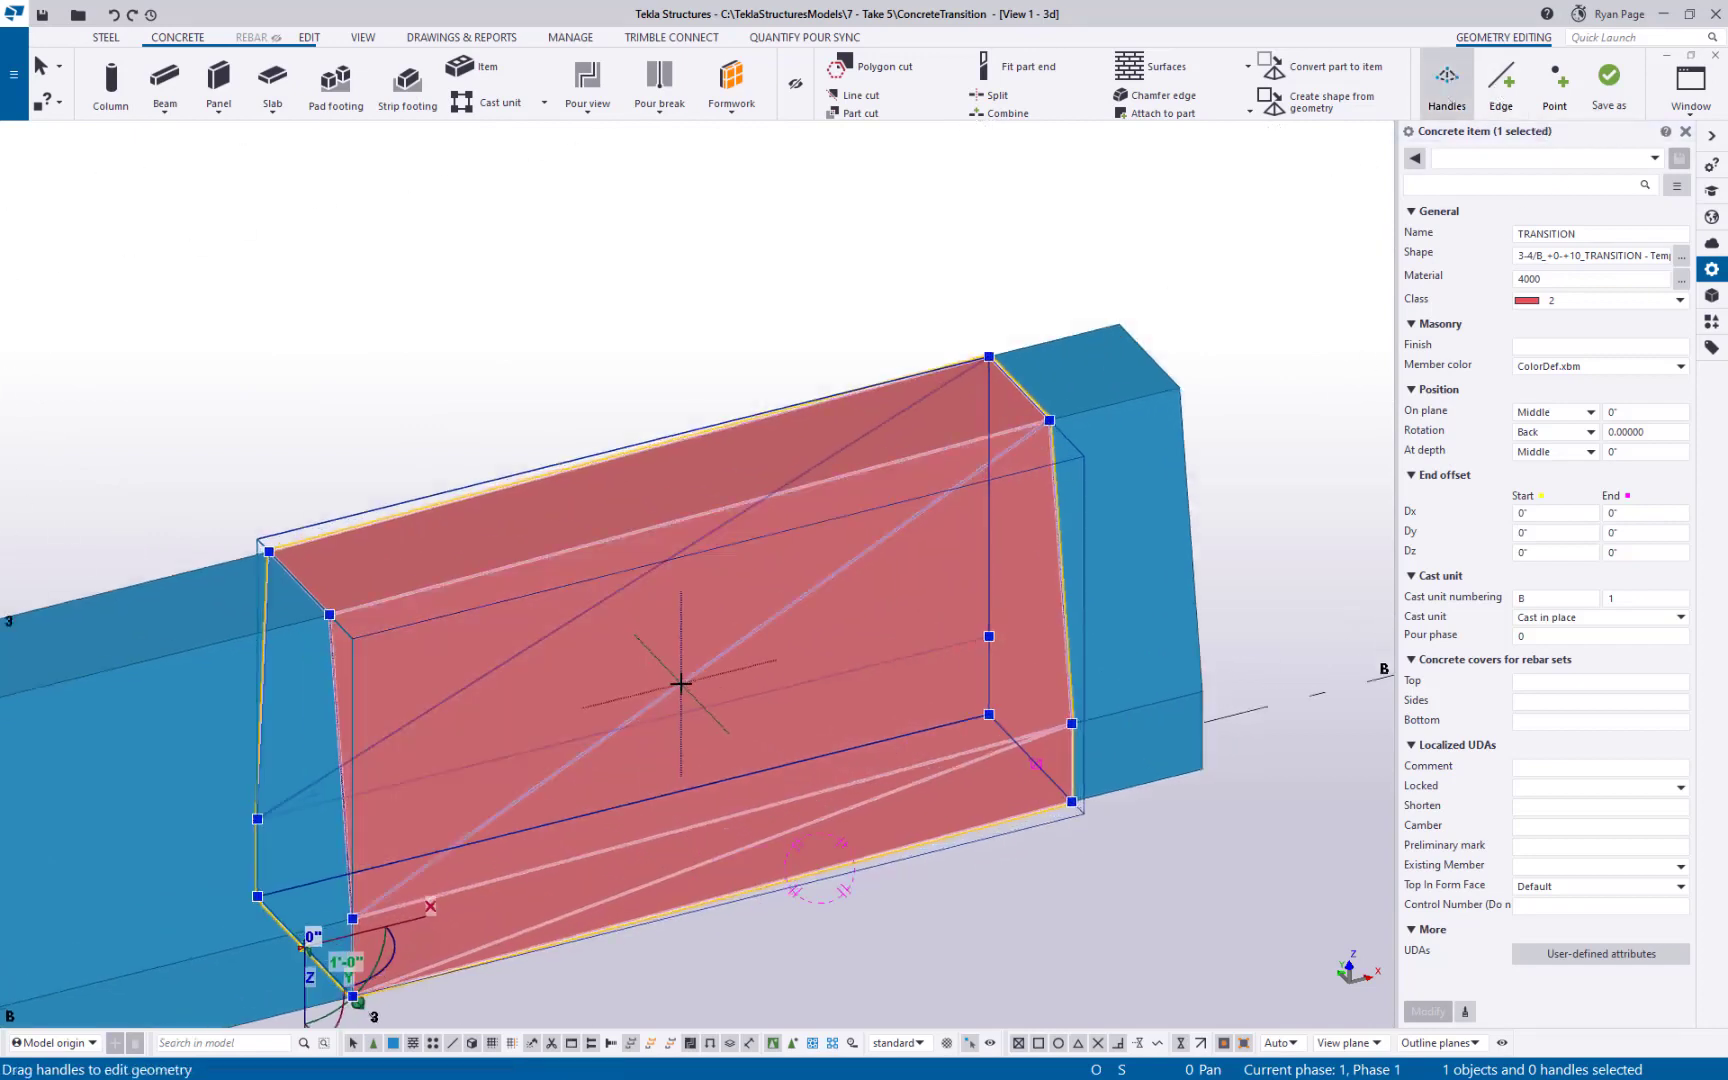
pyautogui.click(678, 683)
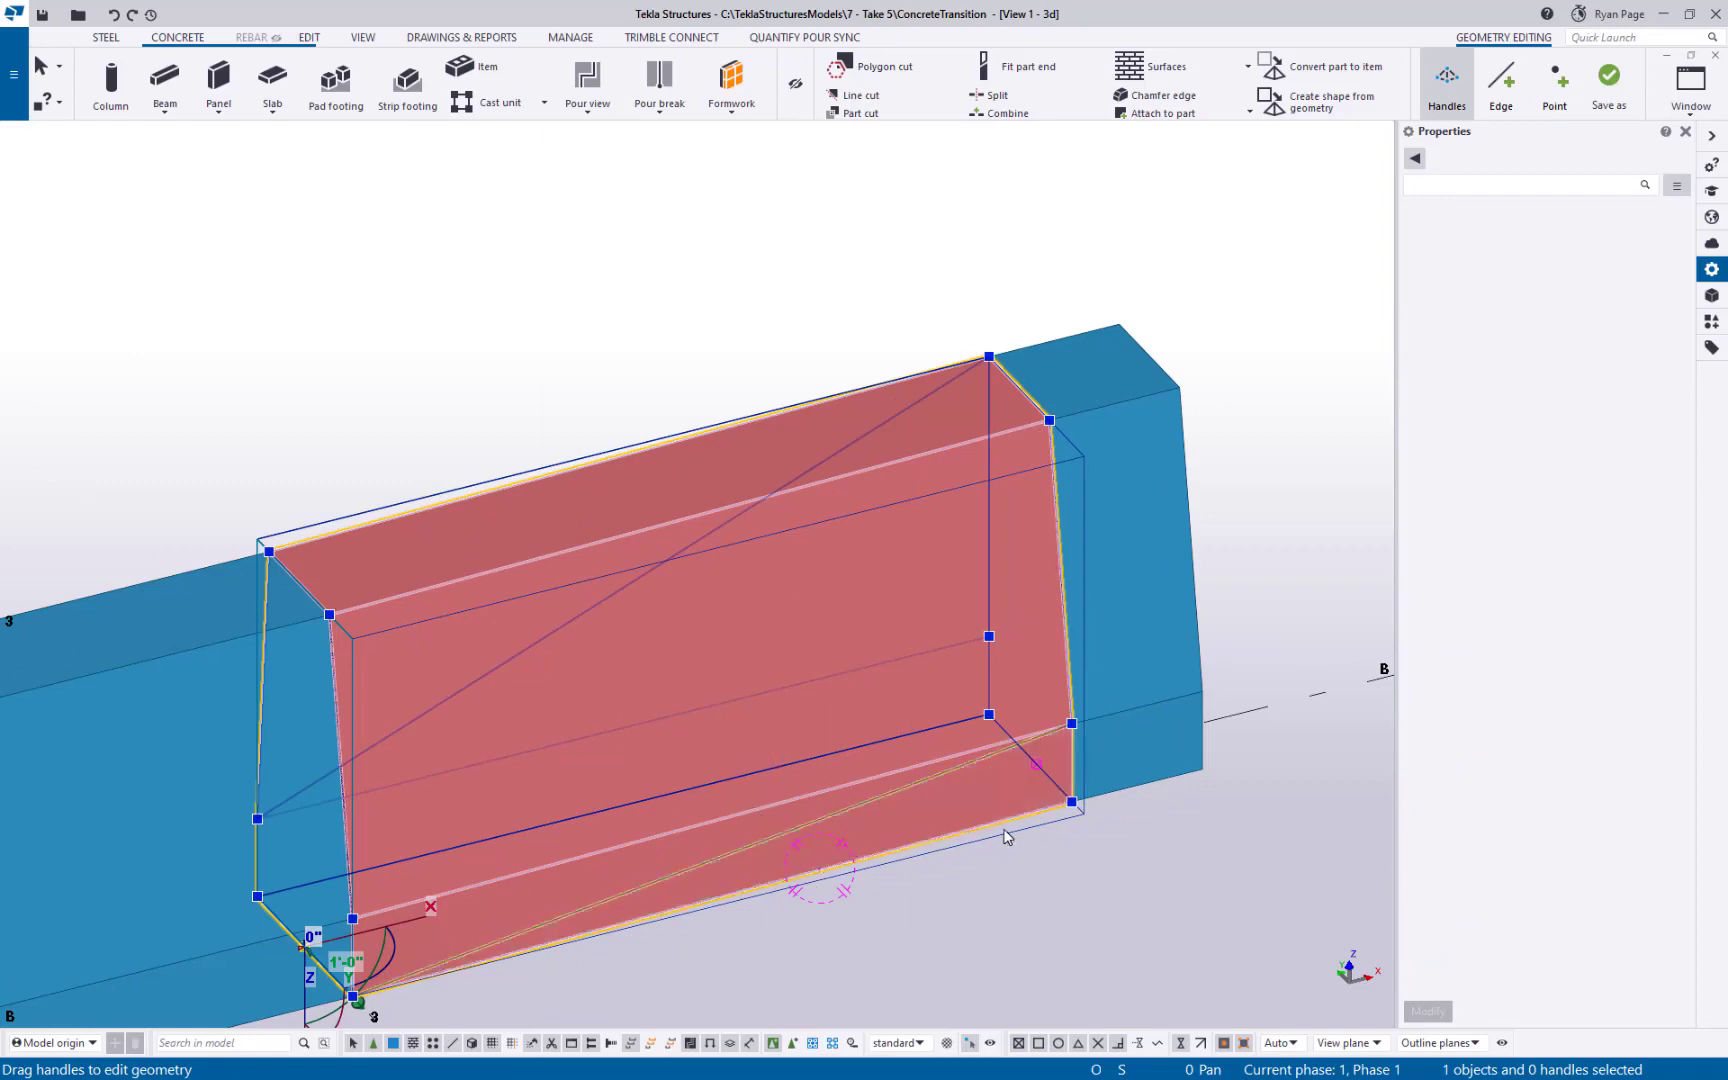
# - Delete the remaining diagonal edge on the transition item's back face and finish geometry editing
pyautogui.keyDown('ctrl'); pyautogui.moveTo(937, 767); pyautogui.dragTo(978, 808, button='middle'); pyautogui.keyUp('ctrl')
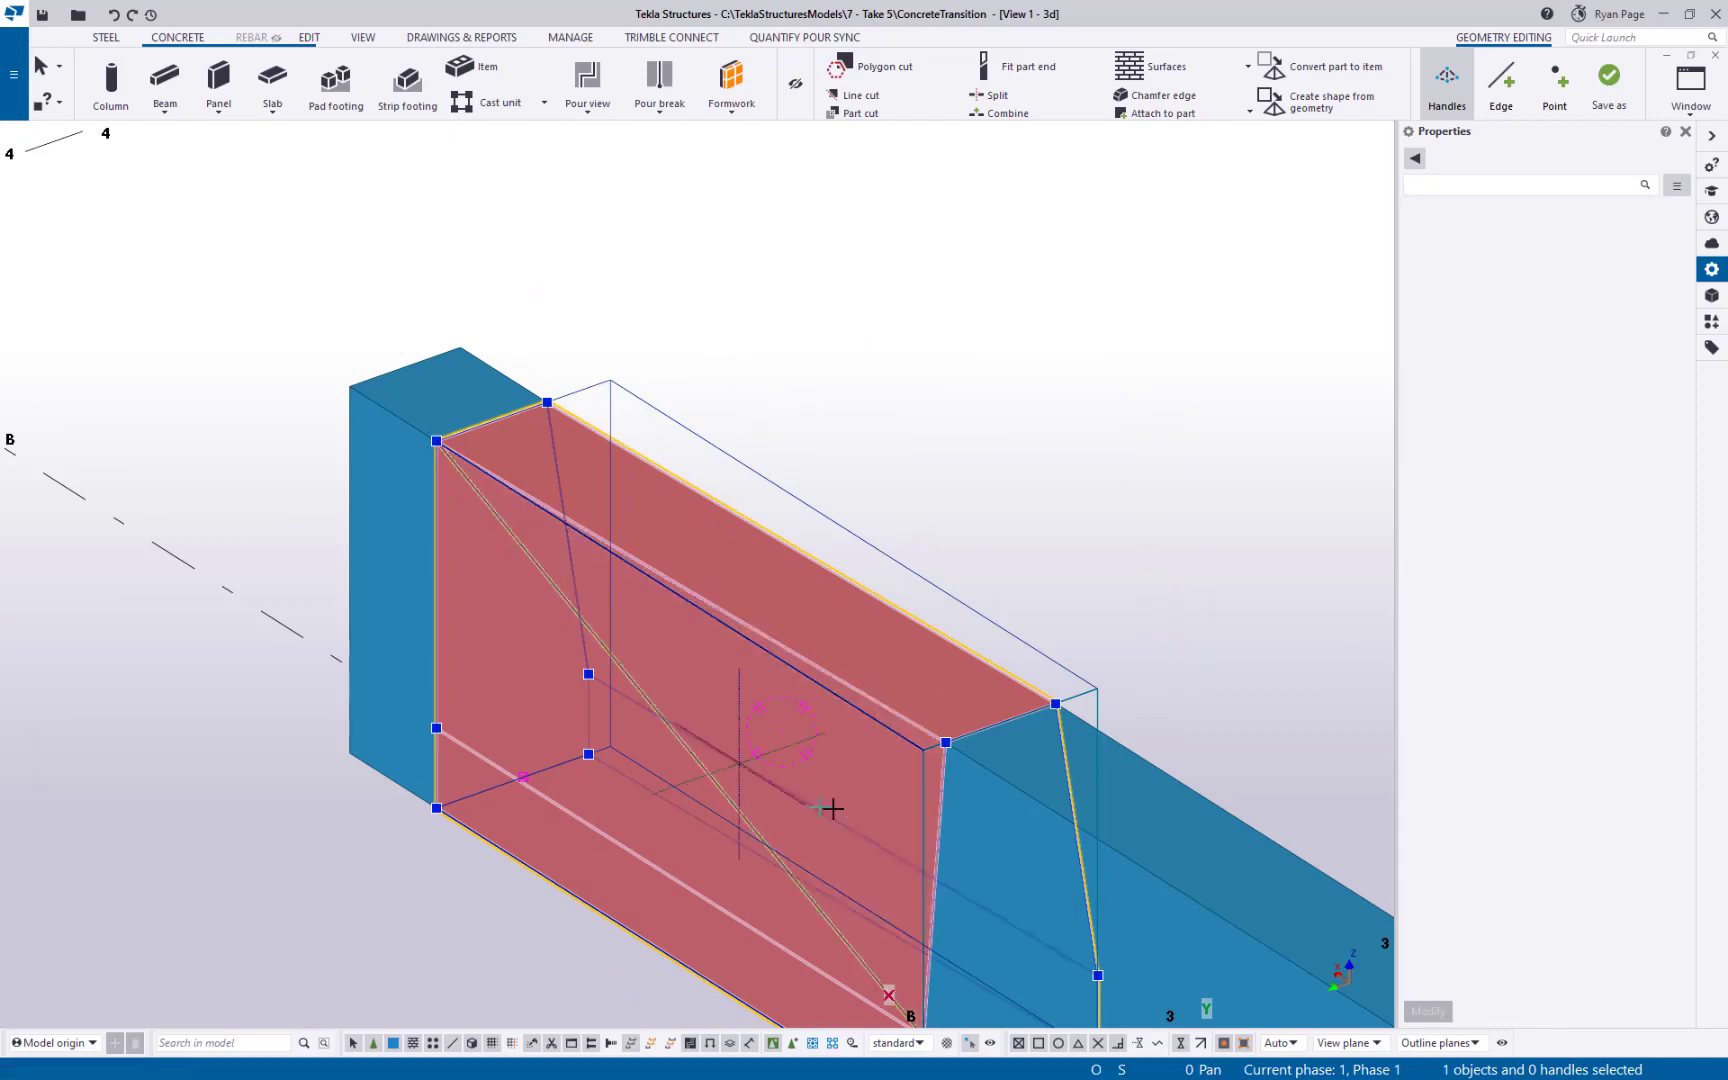
pyautogui.keyDown('ctrl'); pyautogui.moveTo(829, 806); pyautogui.dragTo(653, 805, button='middle'); pyautogui.keyUp('ctrl')
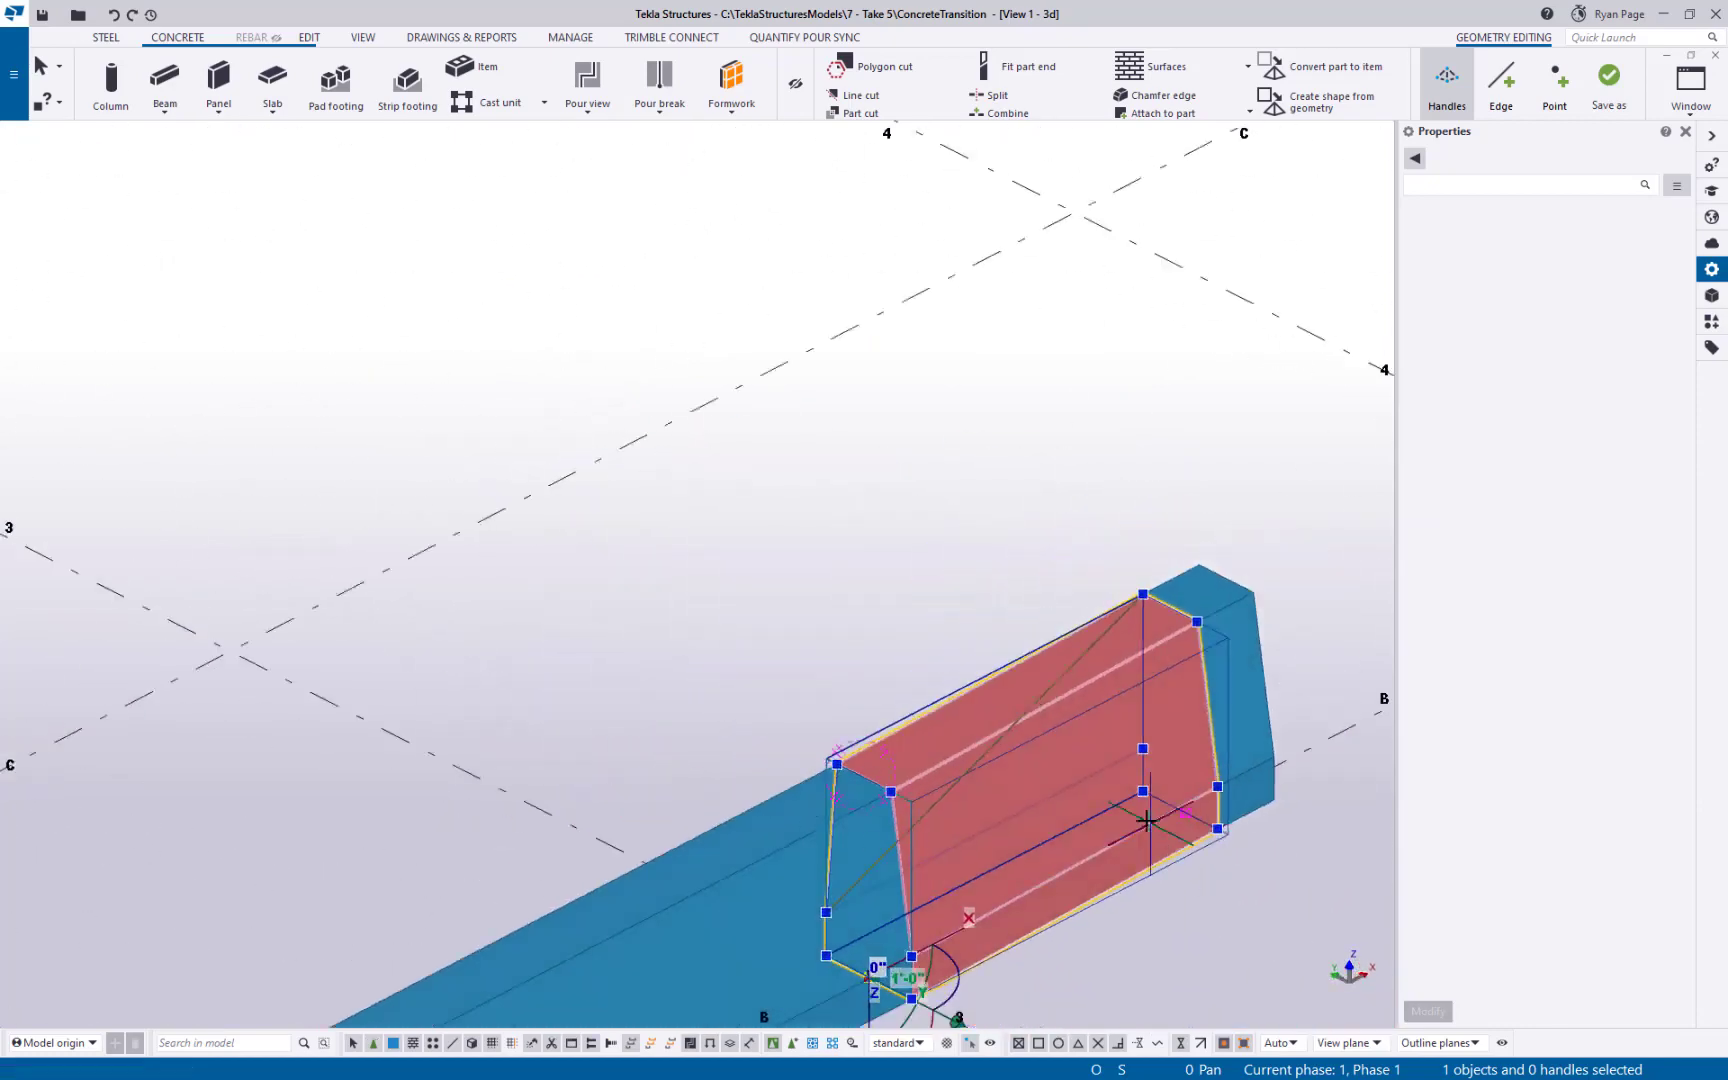
pyautogui.moveTo(1125, 832); pyautogui.dragTo(946, 719, button='middle')
pyautogui.click(1038, 344)
pyautogui.keyDown('ctrl'); pyautogui.moveTo(1068, 704); pyautogui.dragTo(1030, 734, button='middle'); pyautogui.keyUp('ctrl')
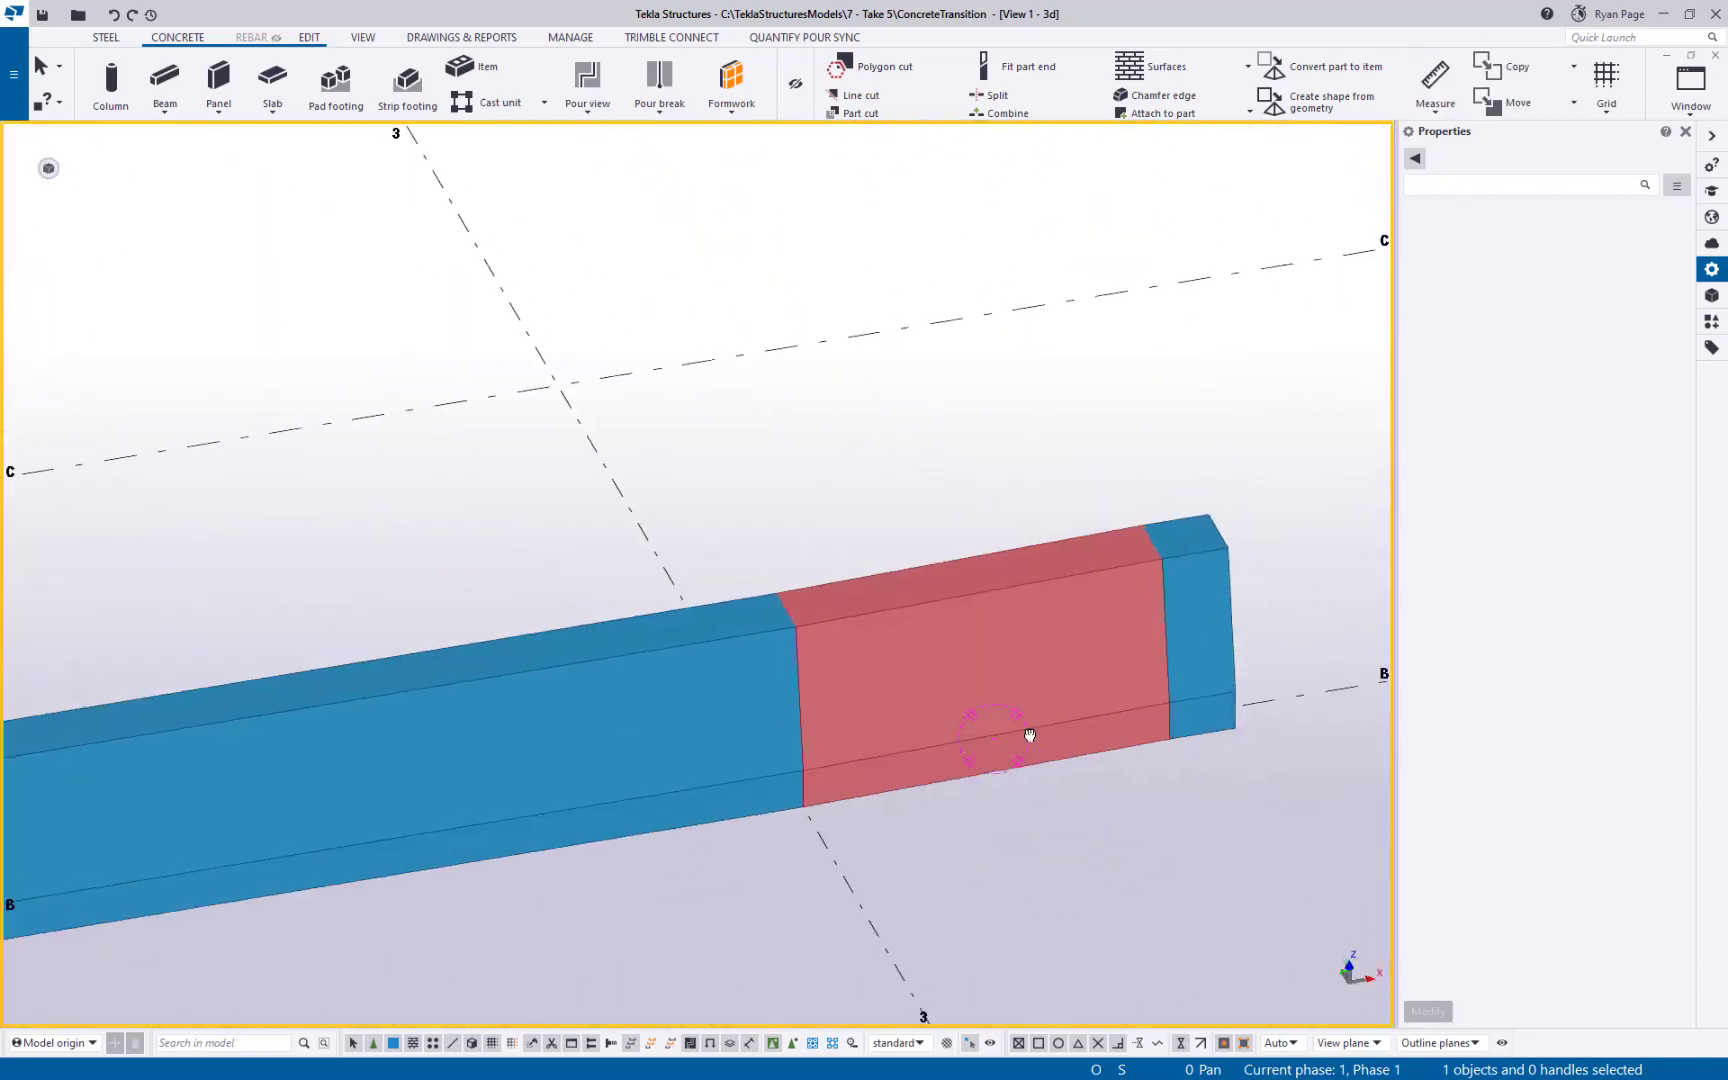
# - Look up the item's shape 3-4/B_+0-+10_TRANSITION among the ungrouped shapes in the shape catalog, then close the catalog without changes
pyautogui.click(1096, 739)
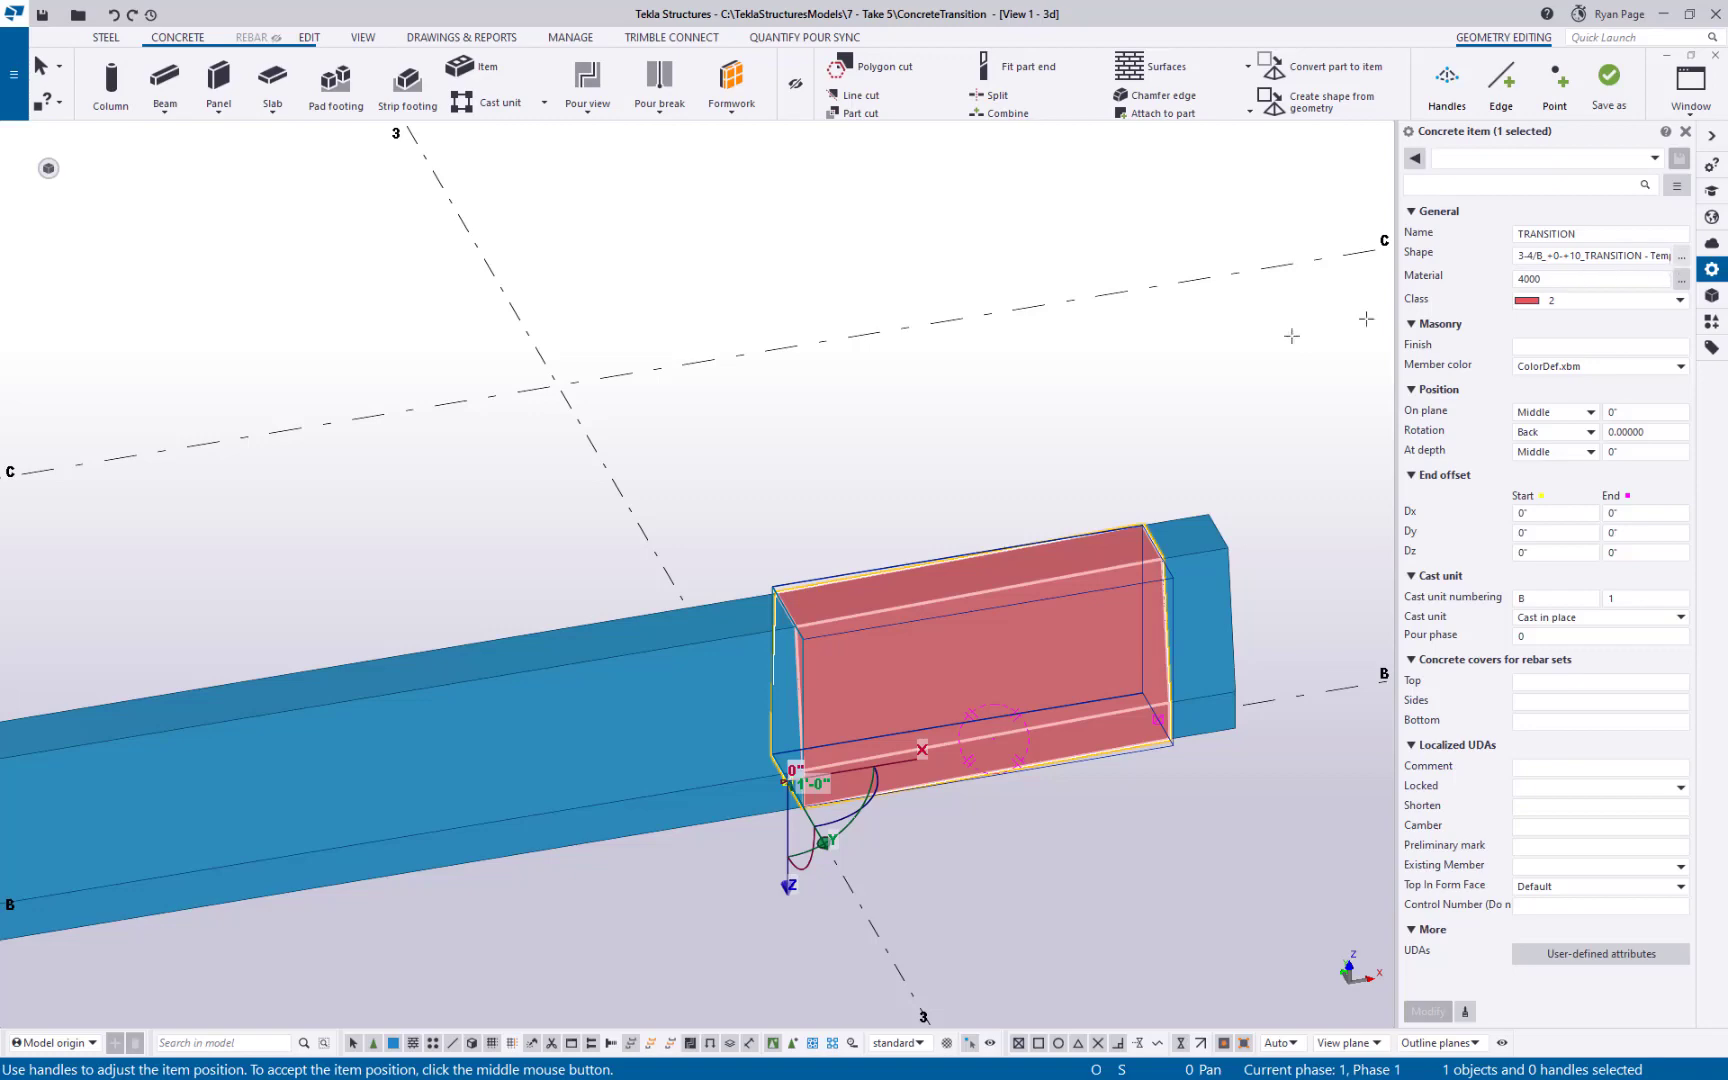
pyautogui.click(1681, 256)
pyautogui.click(645, 349)
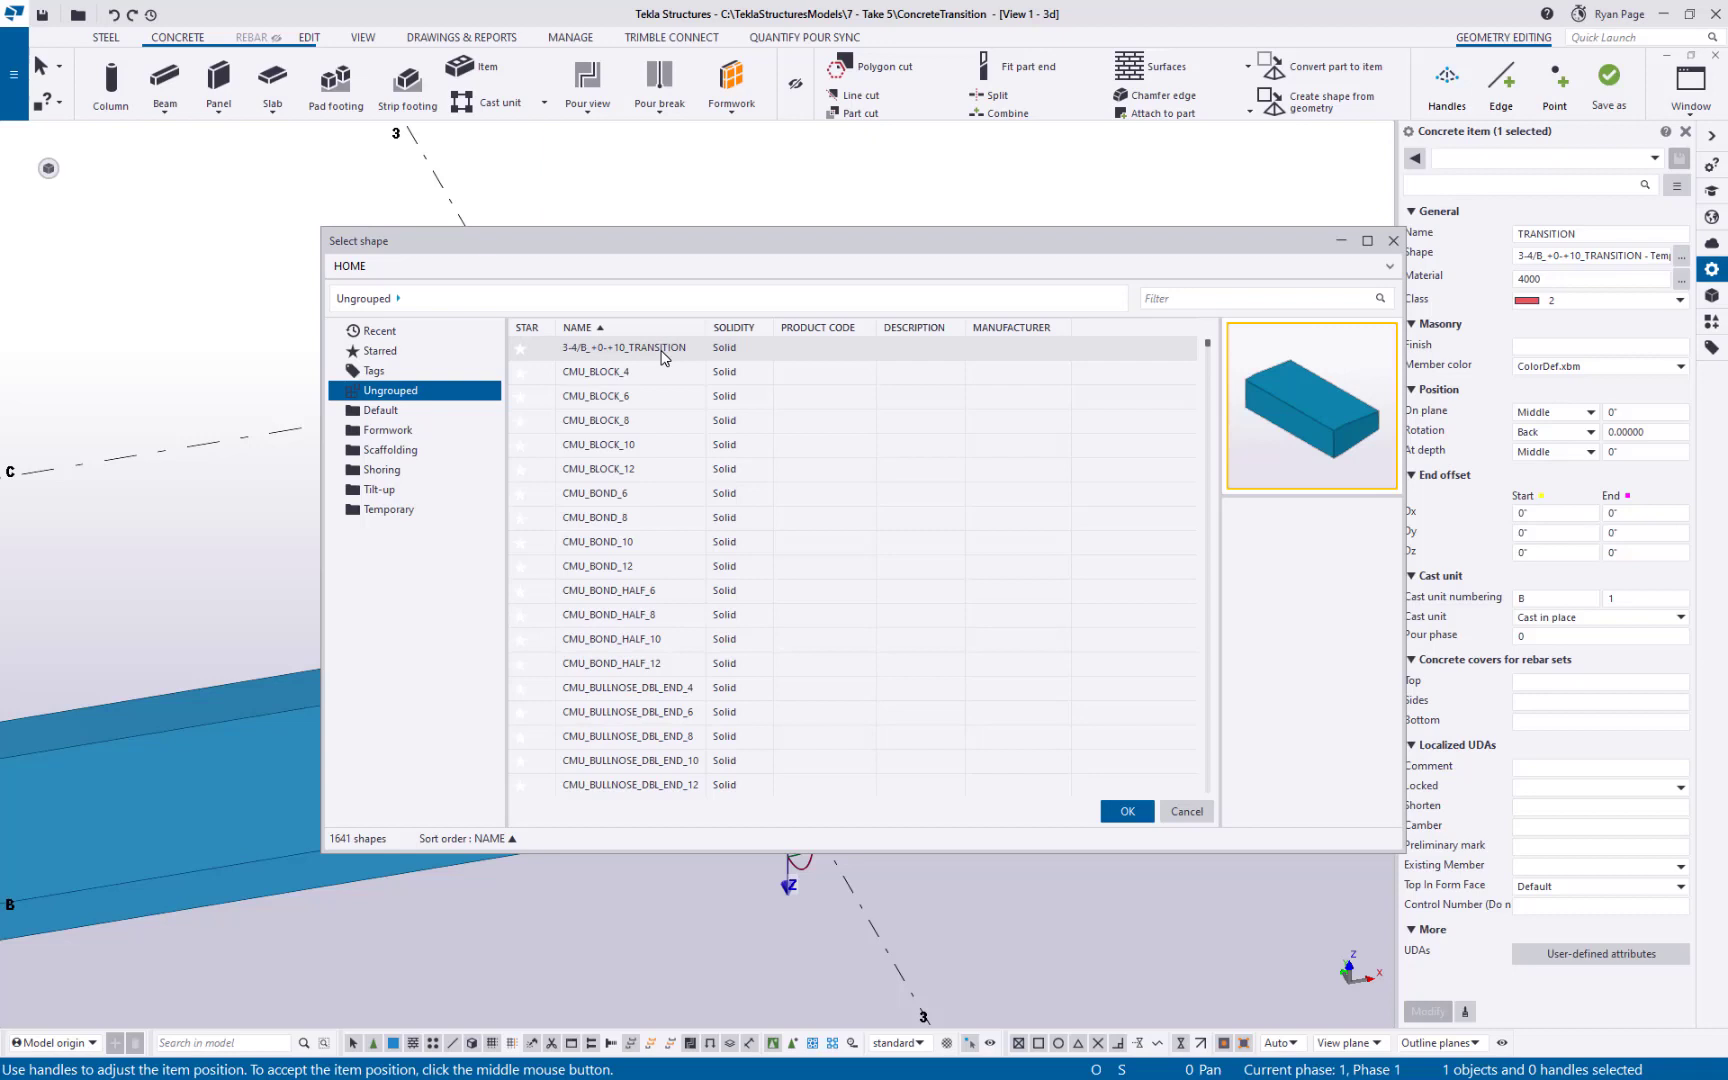
pyautogui.click(661, 352)
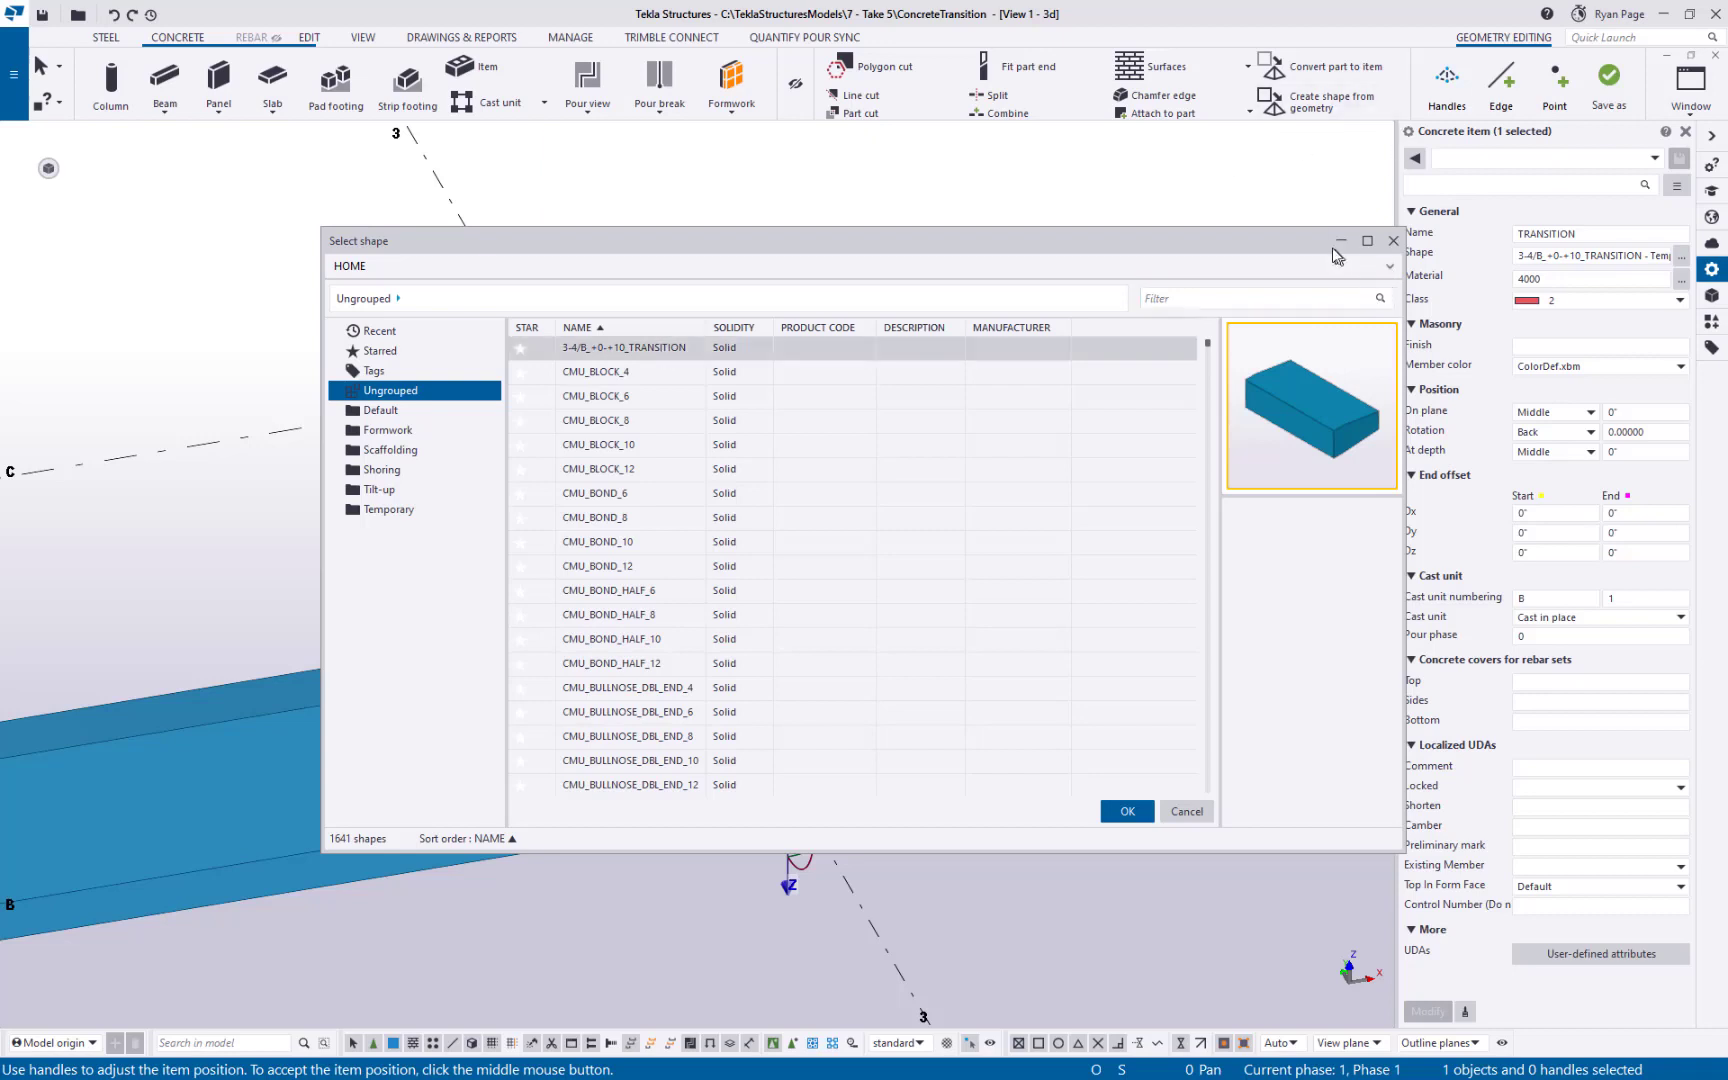
pyautogui.click(1393, 240)
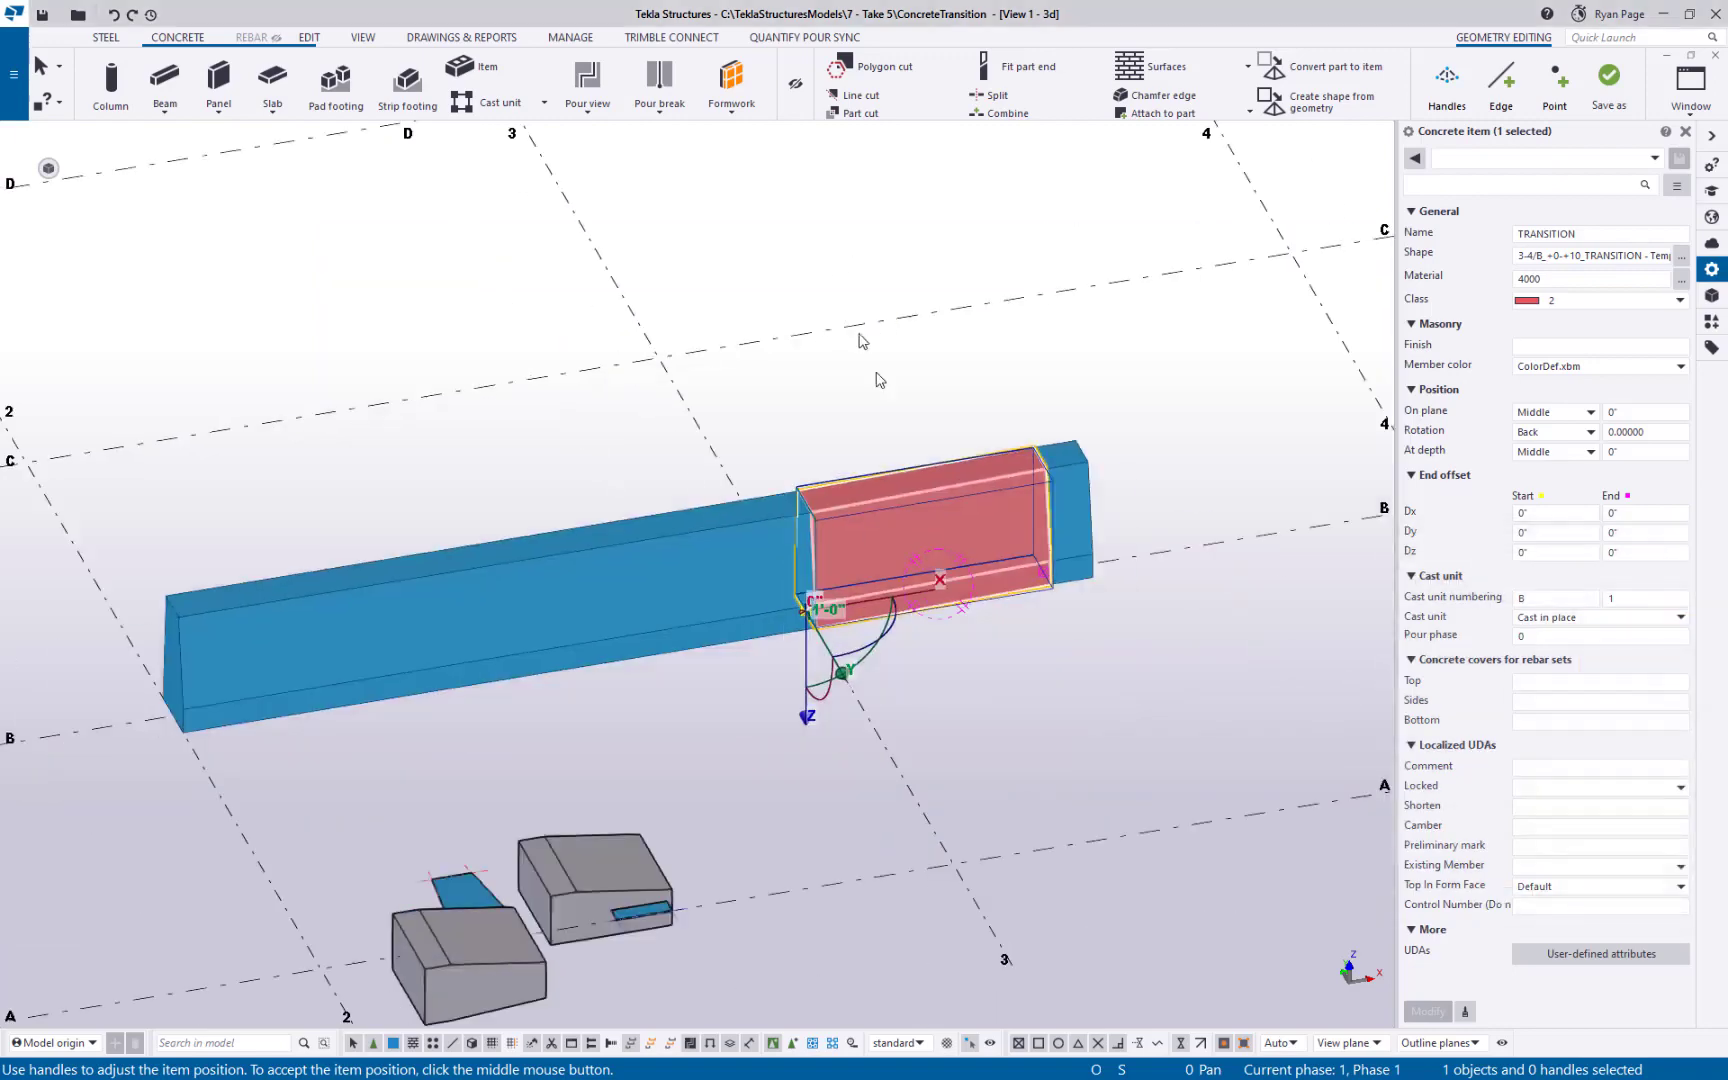
# - Switch the model to pour view and select the pour object running along grid line B
pyautogui.keyDown('ctrl'); pyautogui.moveTo(930, 605); pyautogui.dragTo(822, 656, button='middle'); pyautogui.keyUp('ctrl')
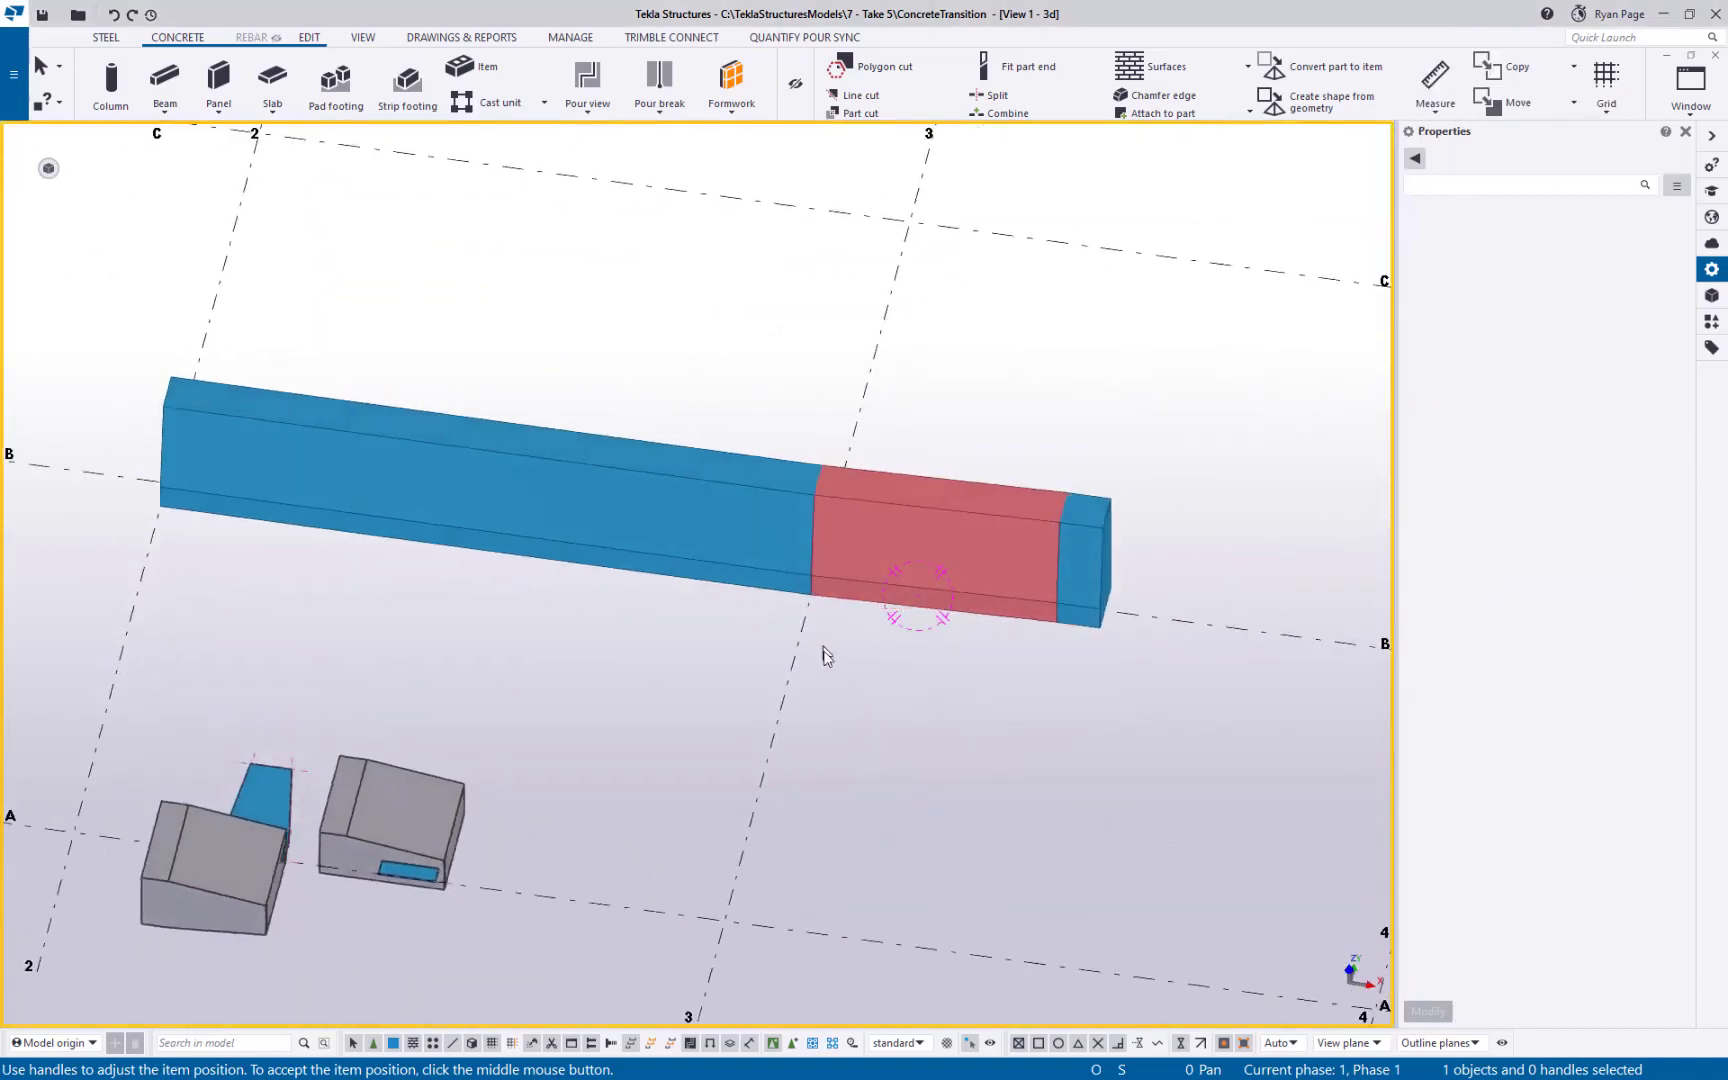
pyautogui.hotkey('ctrl', 'p')
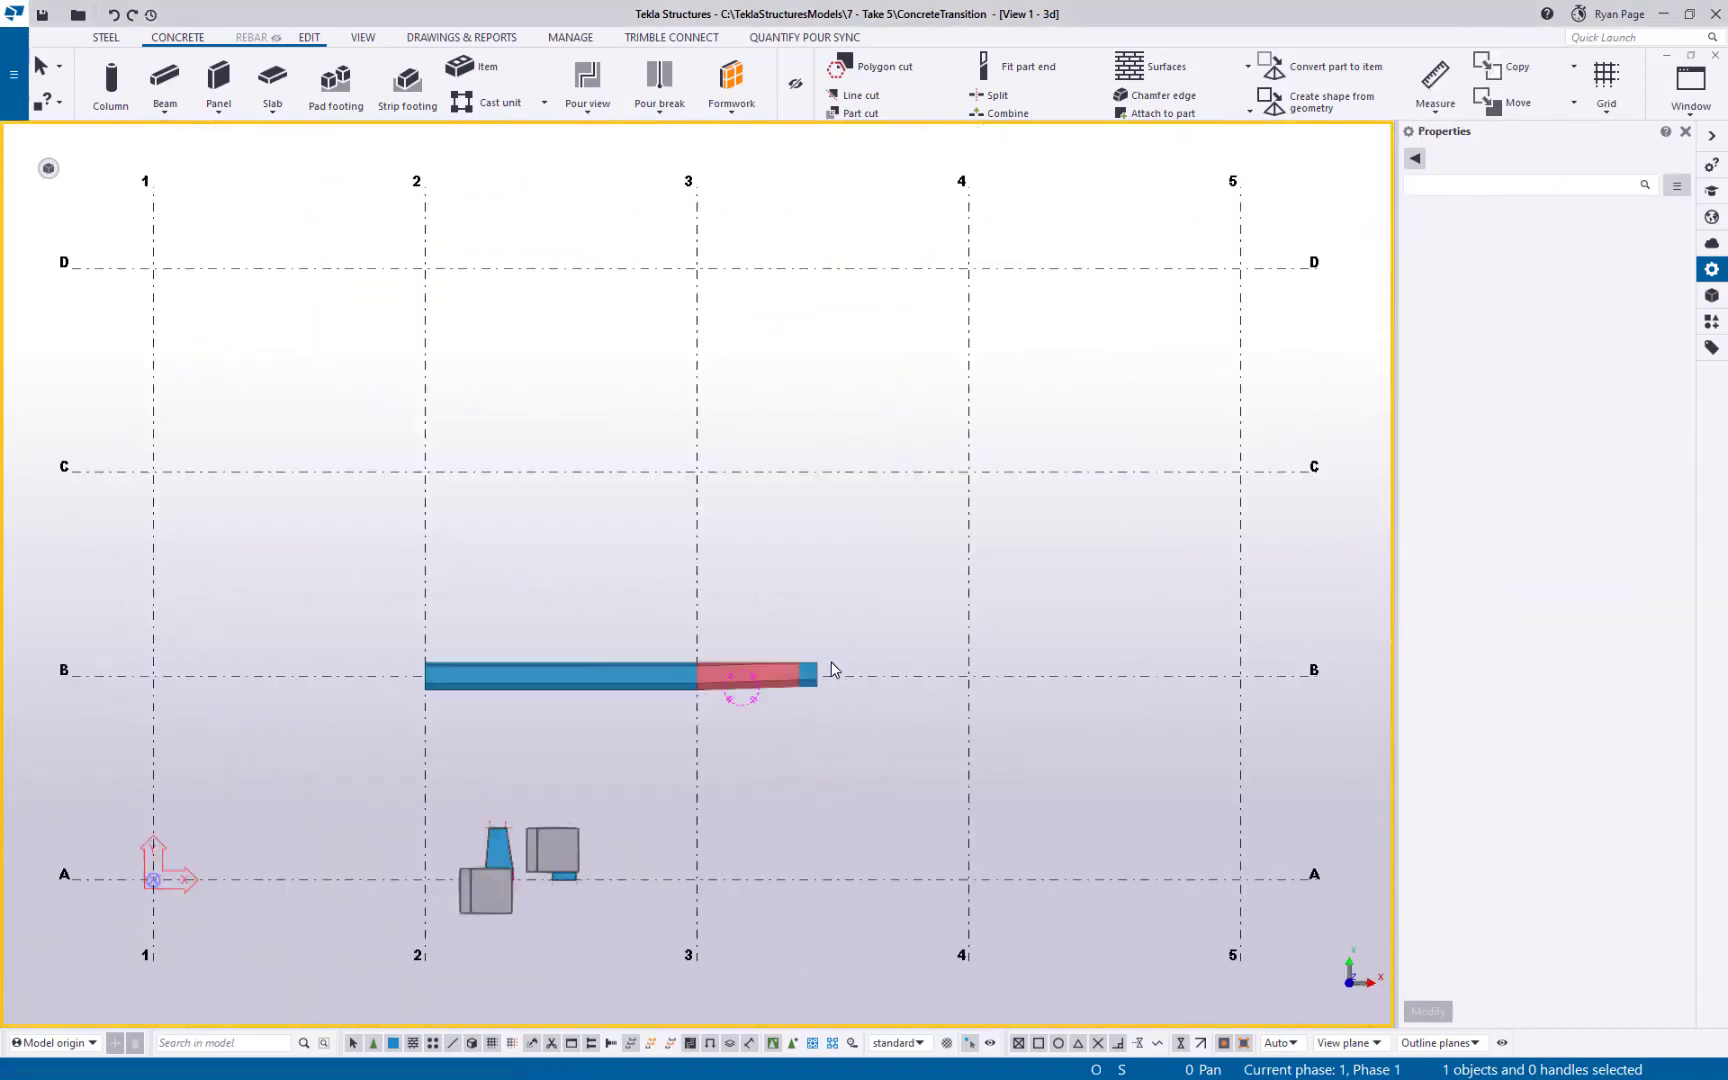
pyautogui.click(588, 90)
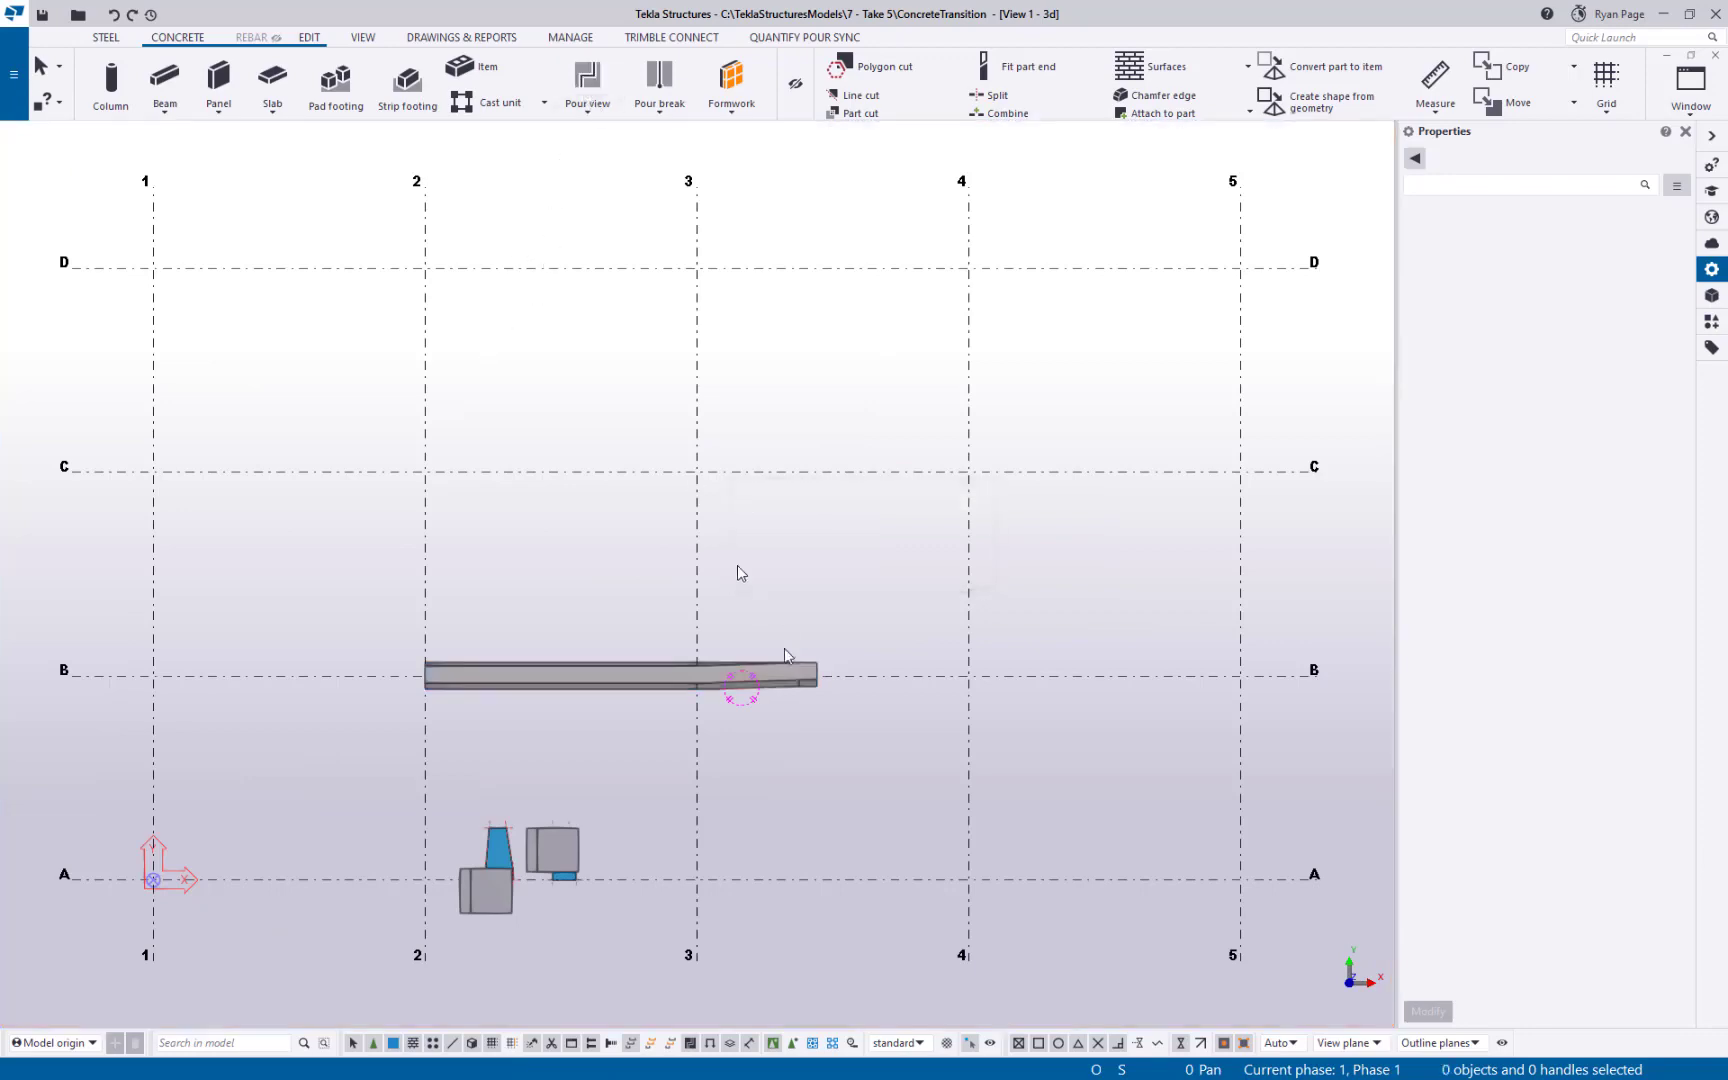
pyautogui.scroll(3, 740, 571)
pyautogui.click(640, 690)
pyautogui.keyDown('ctrl'); pyautogui.moveTo(640, 690); pyautogui.dragTo(650, 485, button='middle'); pyautogui.keyUp('ctrl')
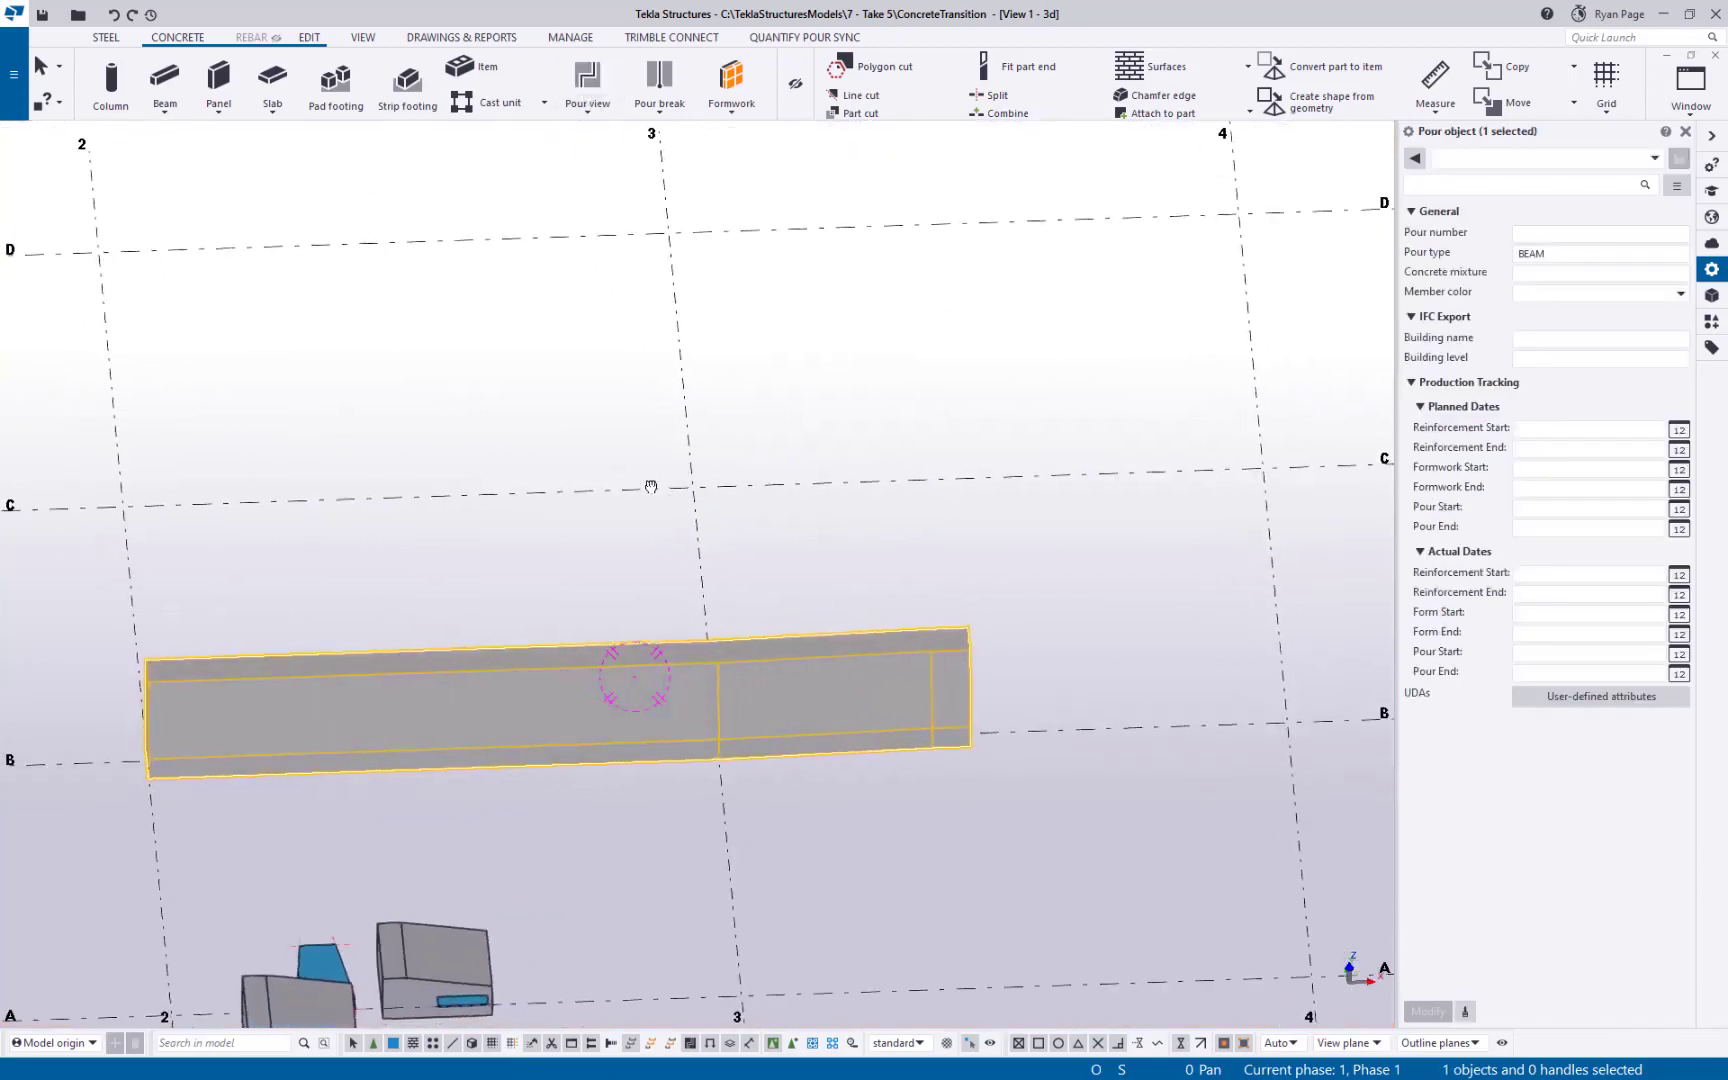
# - Examine the pour object from several 3D angles, including its GR_B end and the transition faces
pyautogui.moveTo(702, 630); pyautogui.dragTo(723, 475, button='middle')
pyautogui.scroll(1, 720, 552)
pyautogui.keyDown('ctrl'); pyautogui.moveTo(720, 552); pyautogui.dragTo(718, 418, button='middle'); pyautogui.keyUp('ctrl')
pyautogui.scroll(2, 887, 553)
pyautogui.keyDown('ctrl'); pyautogui.moveTo(886, 552); pyautogui.dragTo(470, 245, button='middle'); pyautogui.keyUp('ctrl')
pyautogui.keyDown('ctrl'); pyautogui.moveTo(950, 572); pyautogui.dragTo(855, 566, button='middle'); pyautogui.keyUp('ctrl')
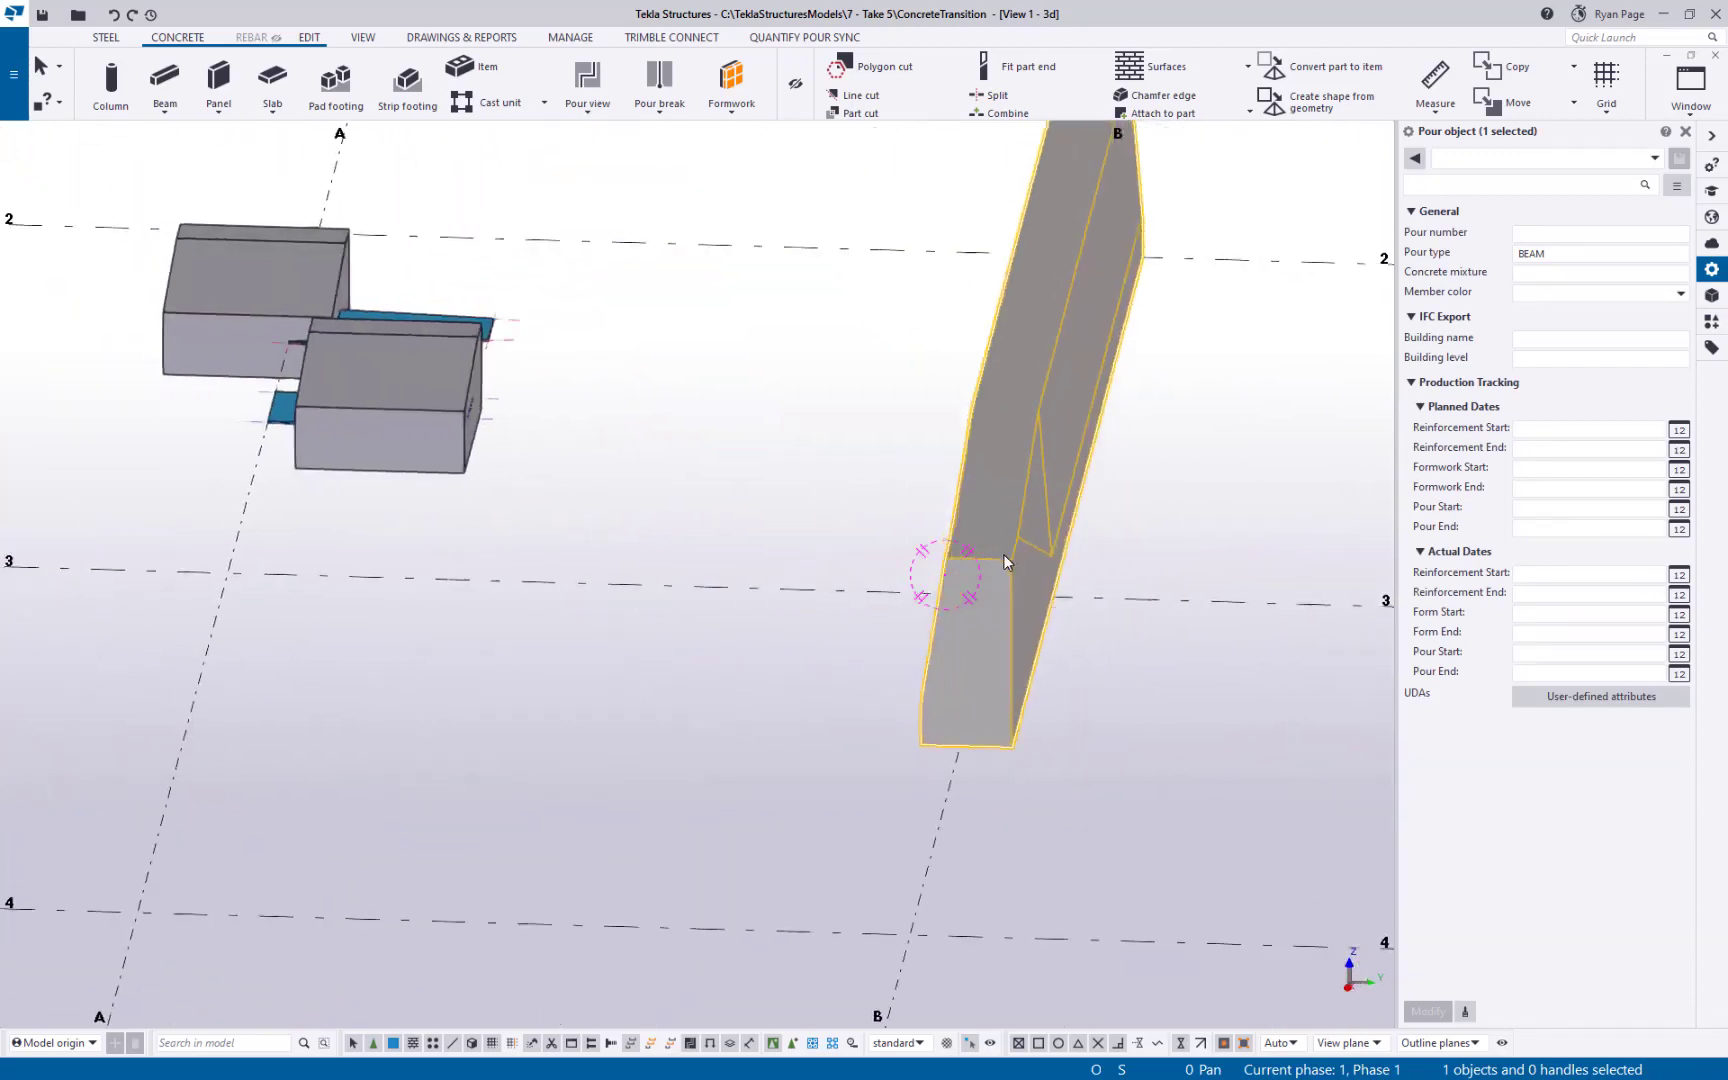
pyautogui.keyDown('ctrl'); pyautogui.moveTo(1003, 554); pyautogui.dragTo(1235, 602, button='middle'); pyautogui.keyUp('ctrl')
pyautogui.scroll(1, 1220, 580)
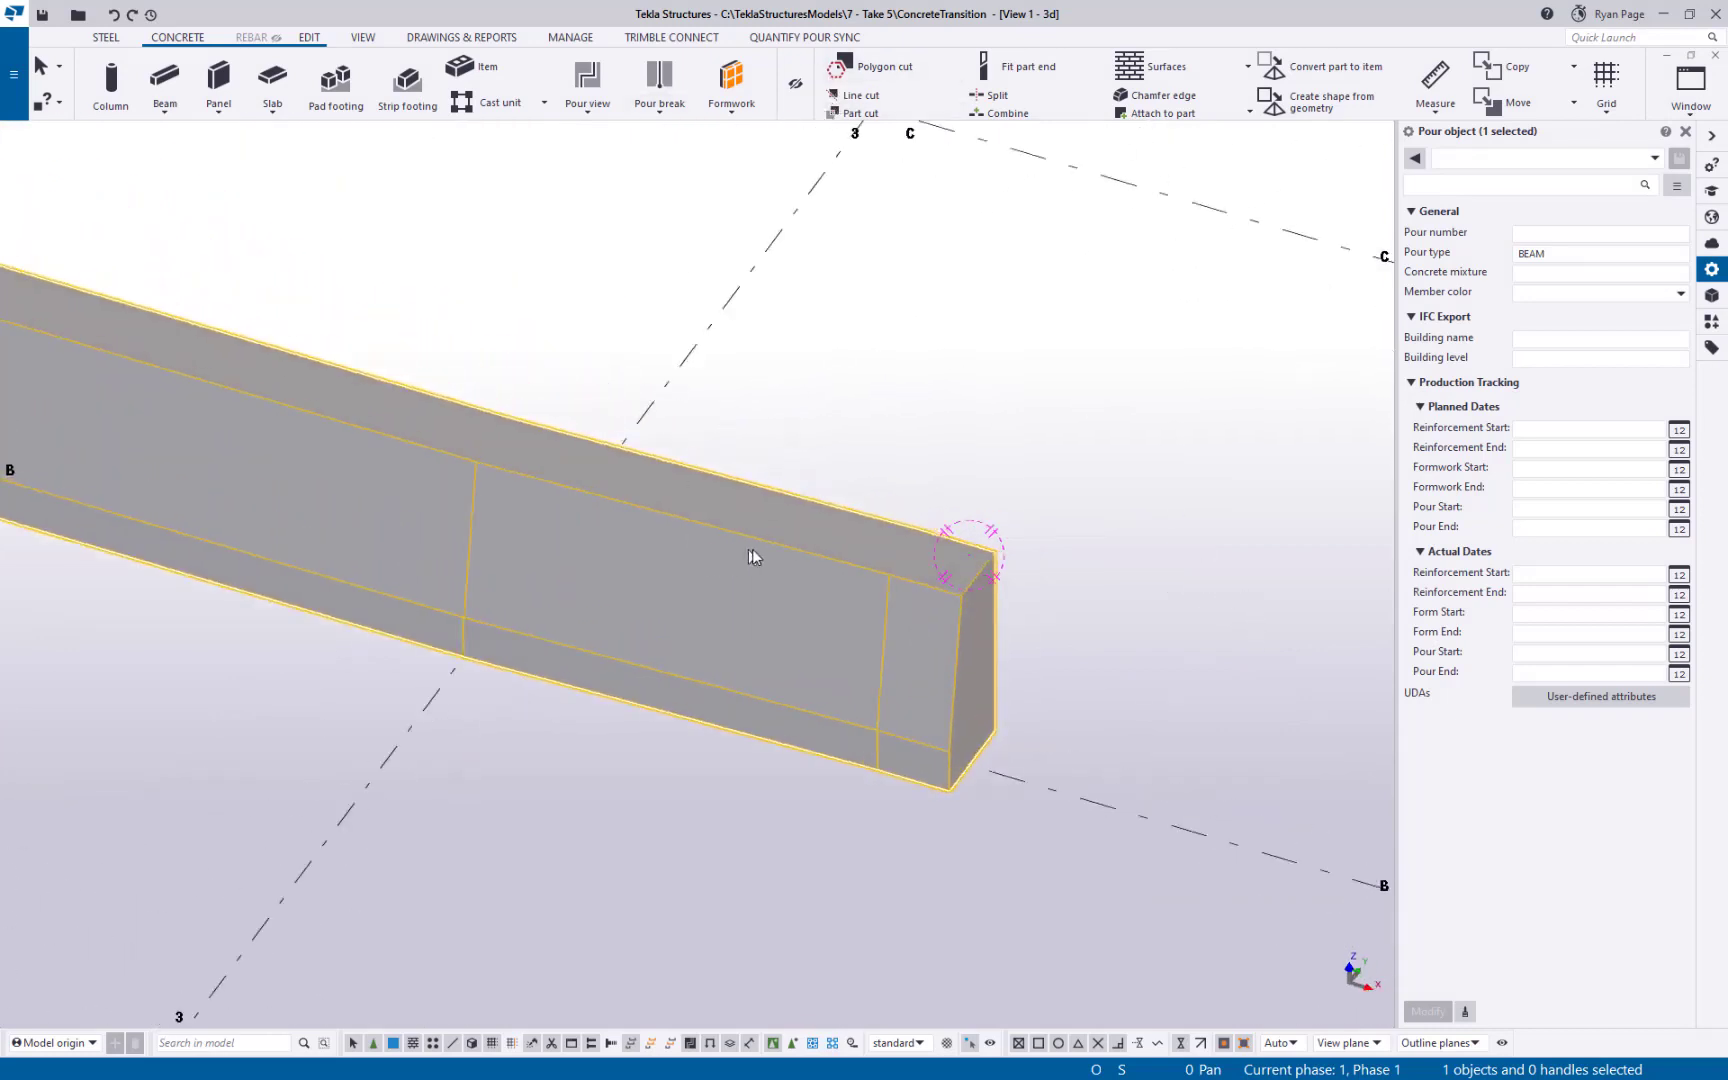
# - Show the selected pour object's material, volume, weight and levels in the Custom Inquiry
pyautogui.click(1712, 165)
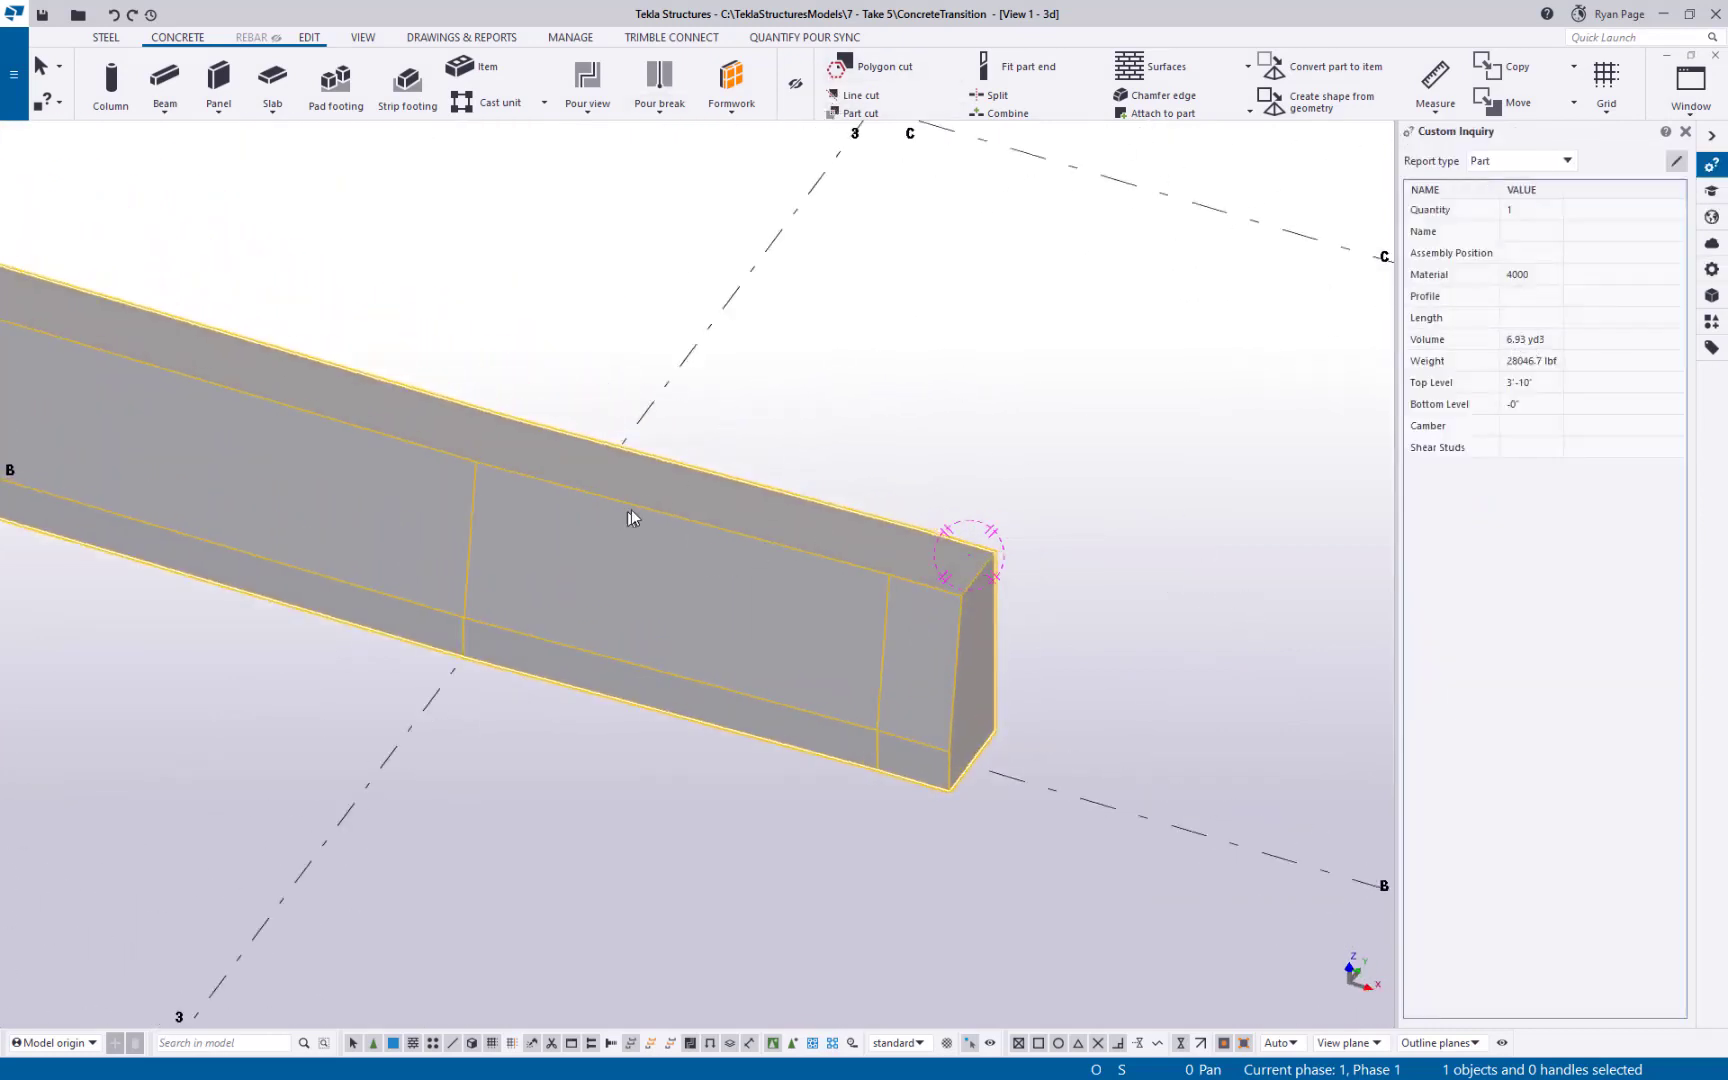
pyautogui.scroll(-3, 630, 517)
pyautogui.keyDown('ctrl'); pyautogui.moveTo(630, 517); pyautogui.dragTo(1034, 647, button='middle'); pyautogui.keyUp('ctrl')
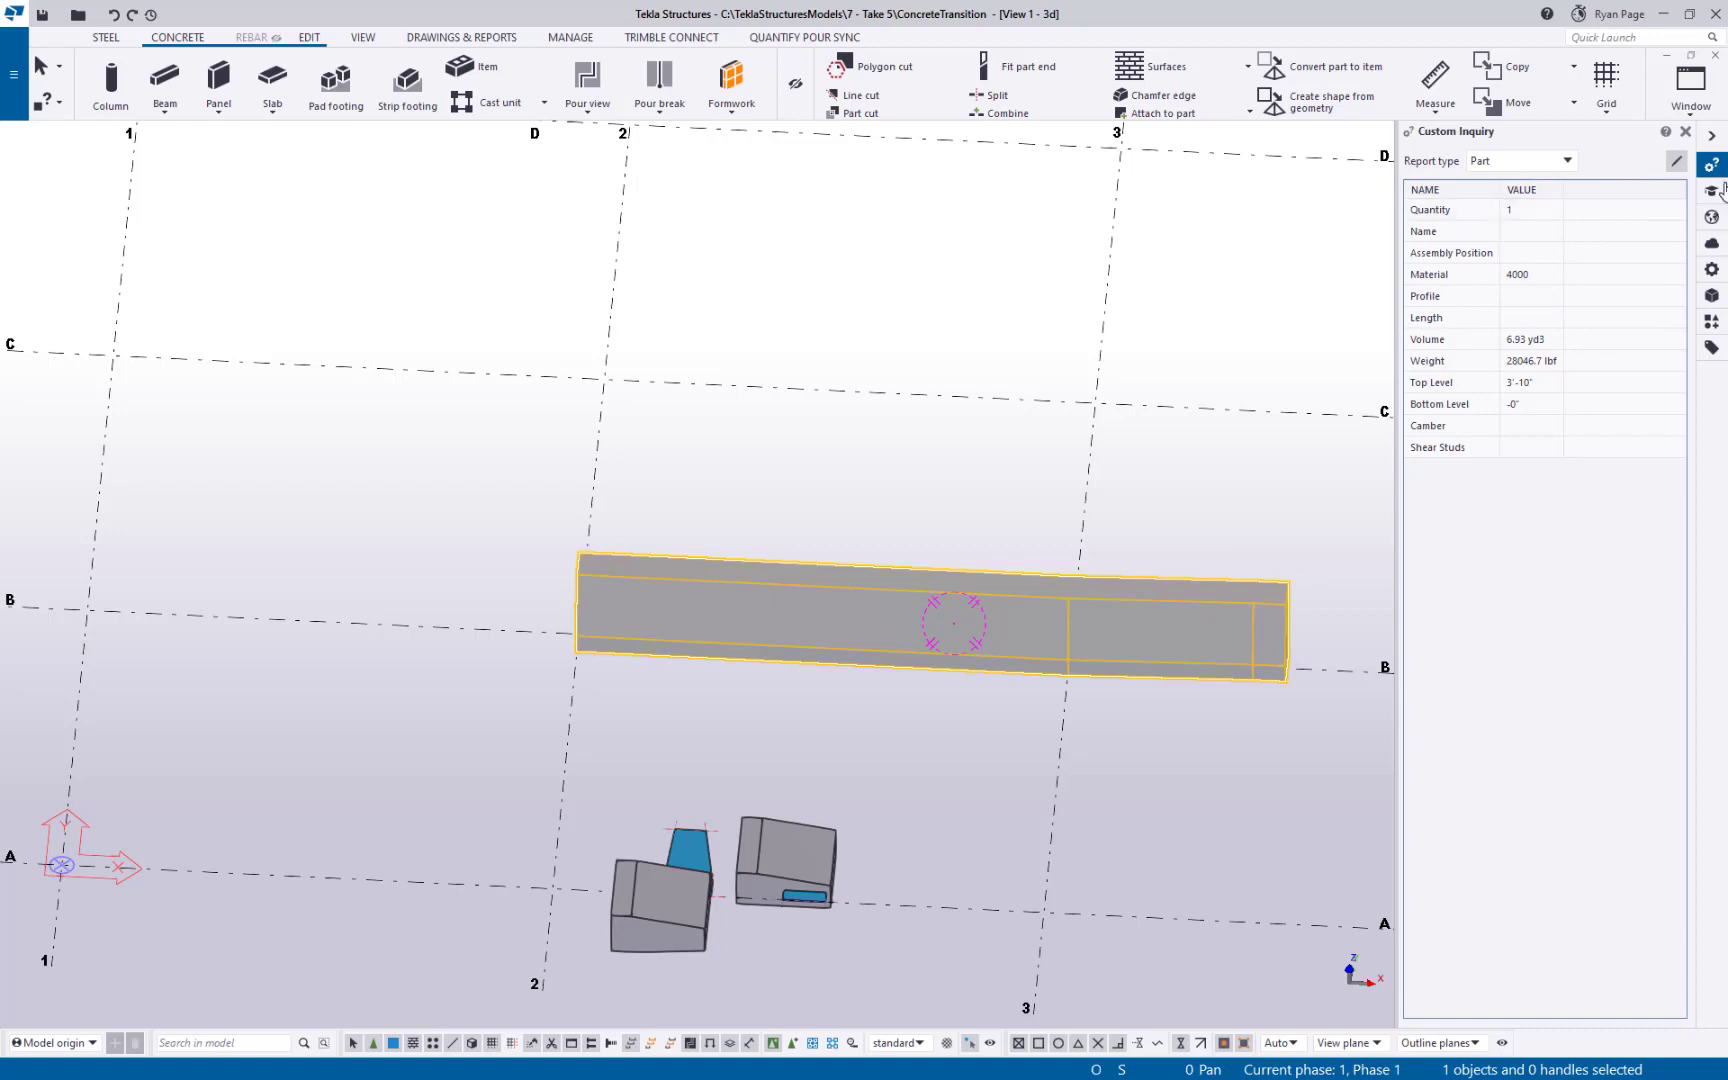
# - Turn off pour view and return the model to plan view
pyautogui.click(587, 82)
pyautogui.scroll(2, 956, 588)
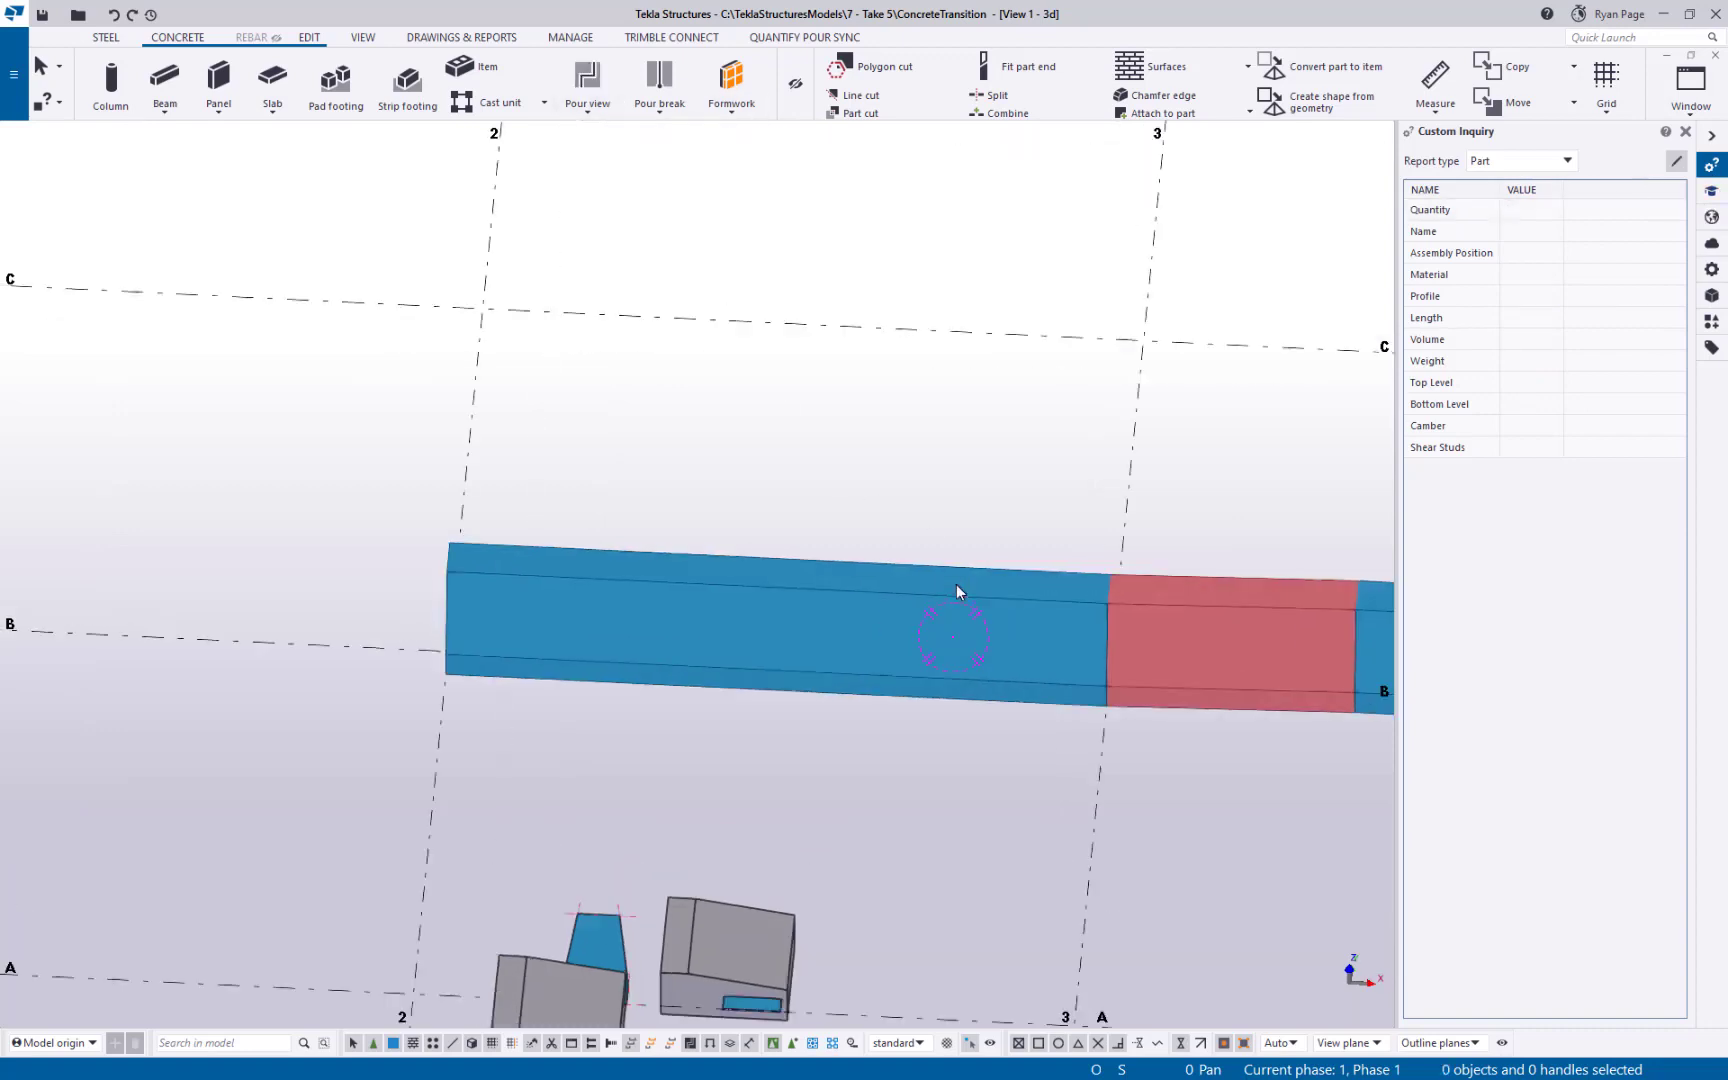
pyautogui.hotkey('ctrl', 'p')
pyautogui.moveTo(1016, 828); pyautogui.dragTo(1028, 802, button='middle')
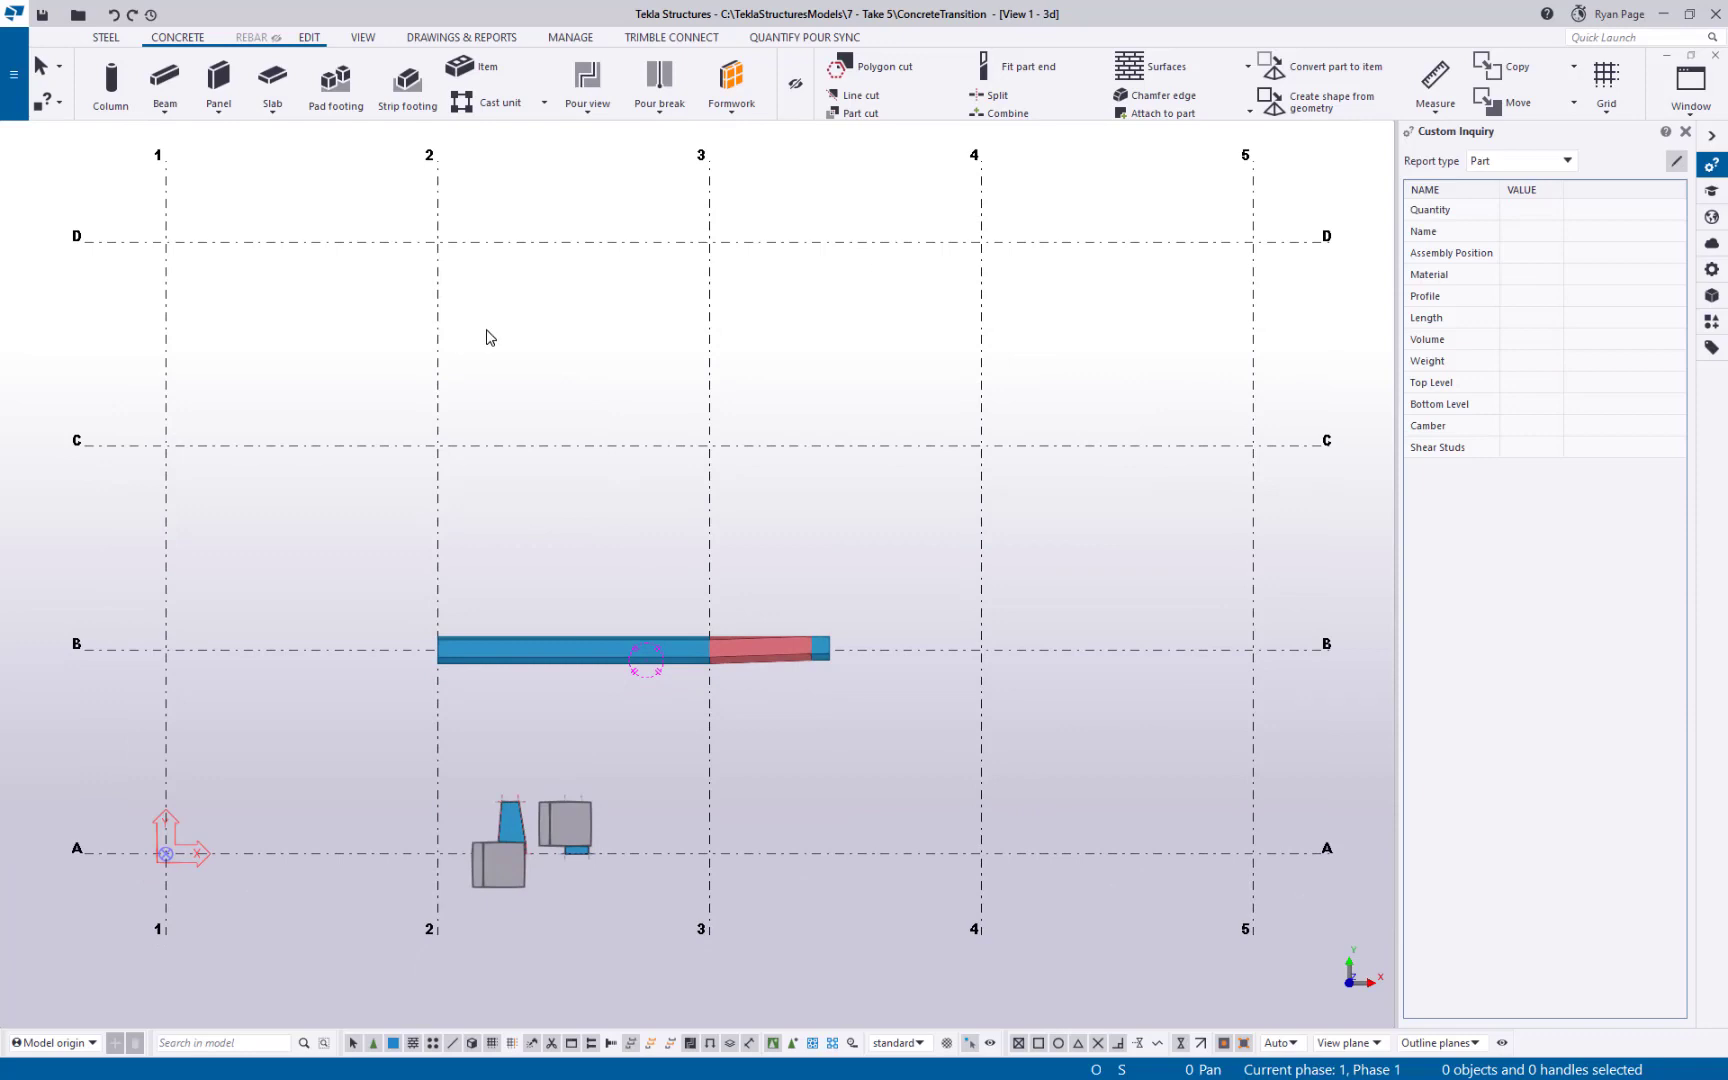
# - Attach the transition item and the GR_B beam to the GR_A beam with Attach to part
pyautogui.click(304, 45)
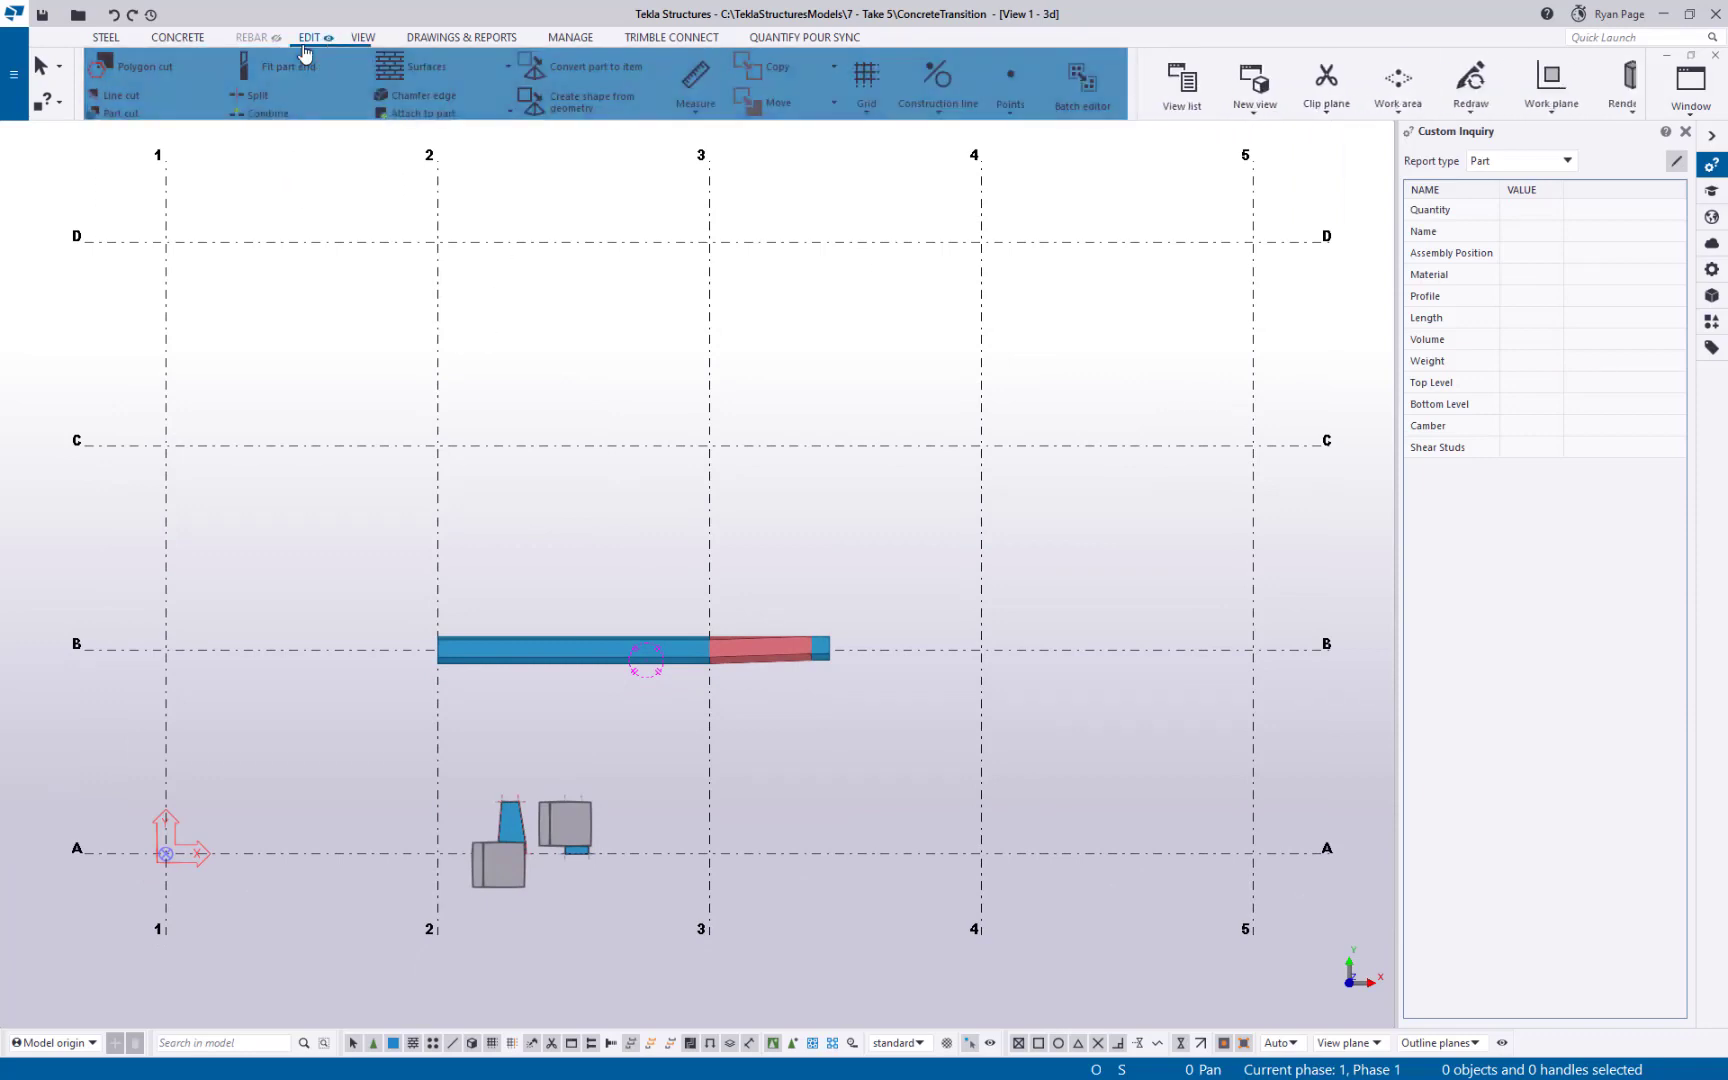
pyautogui.click(417, 117)
pyautogui.scroll(5, 683, 690)
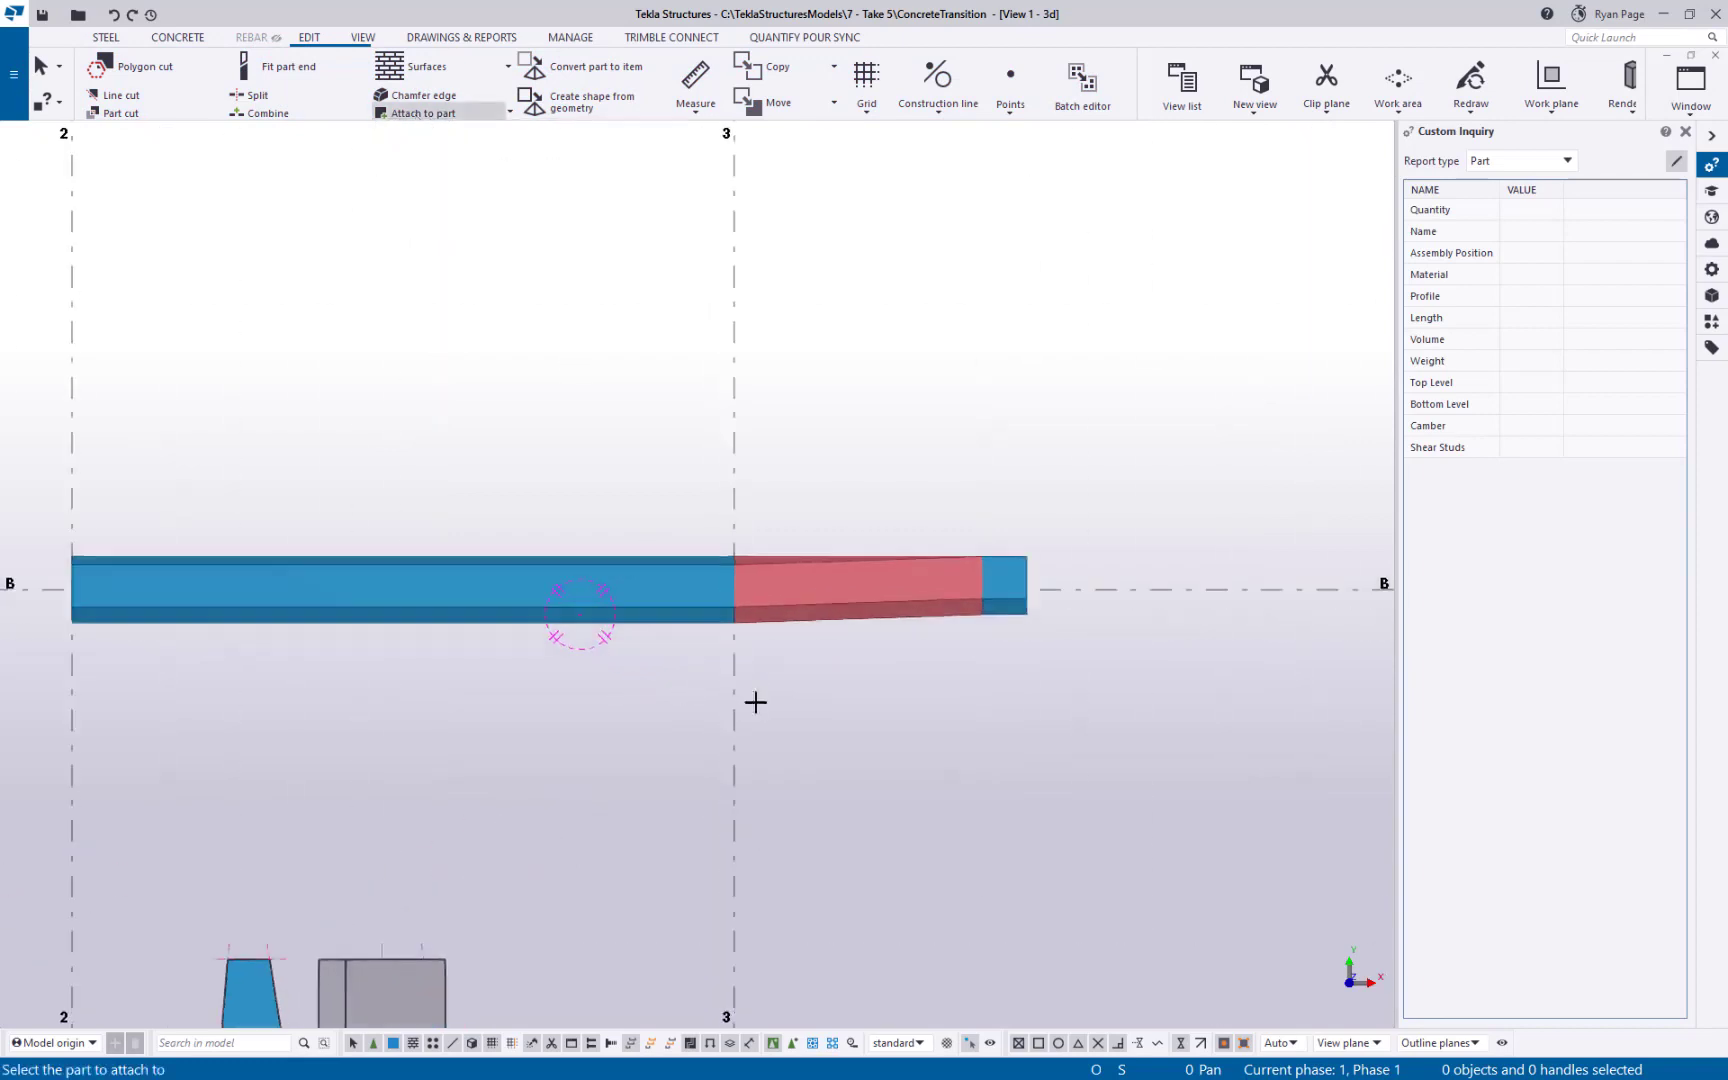
pyautogui.click(663, 578)
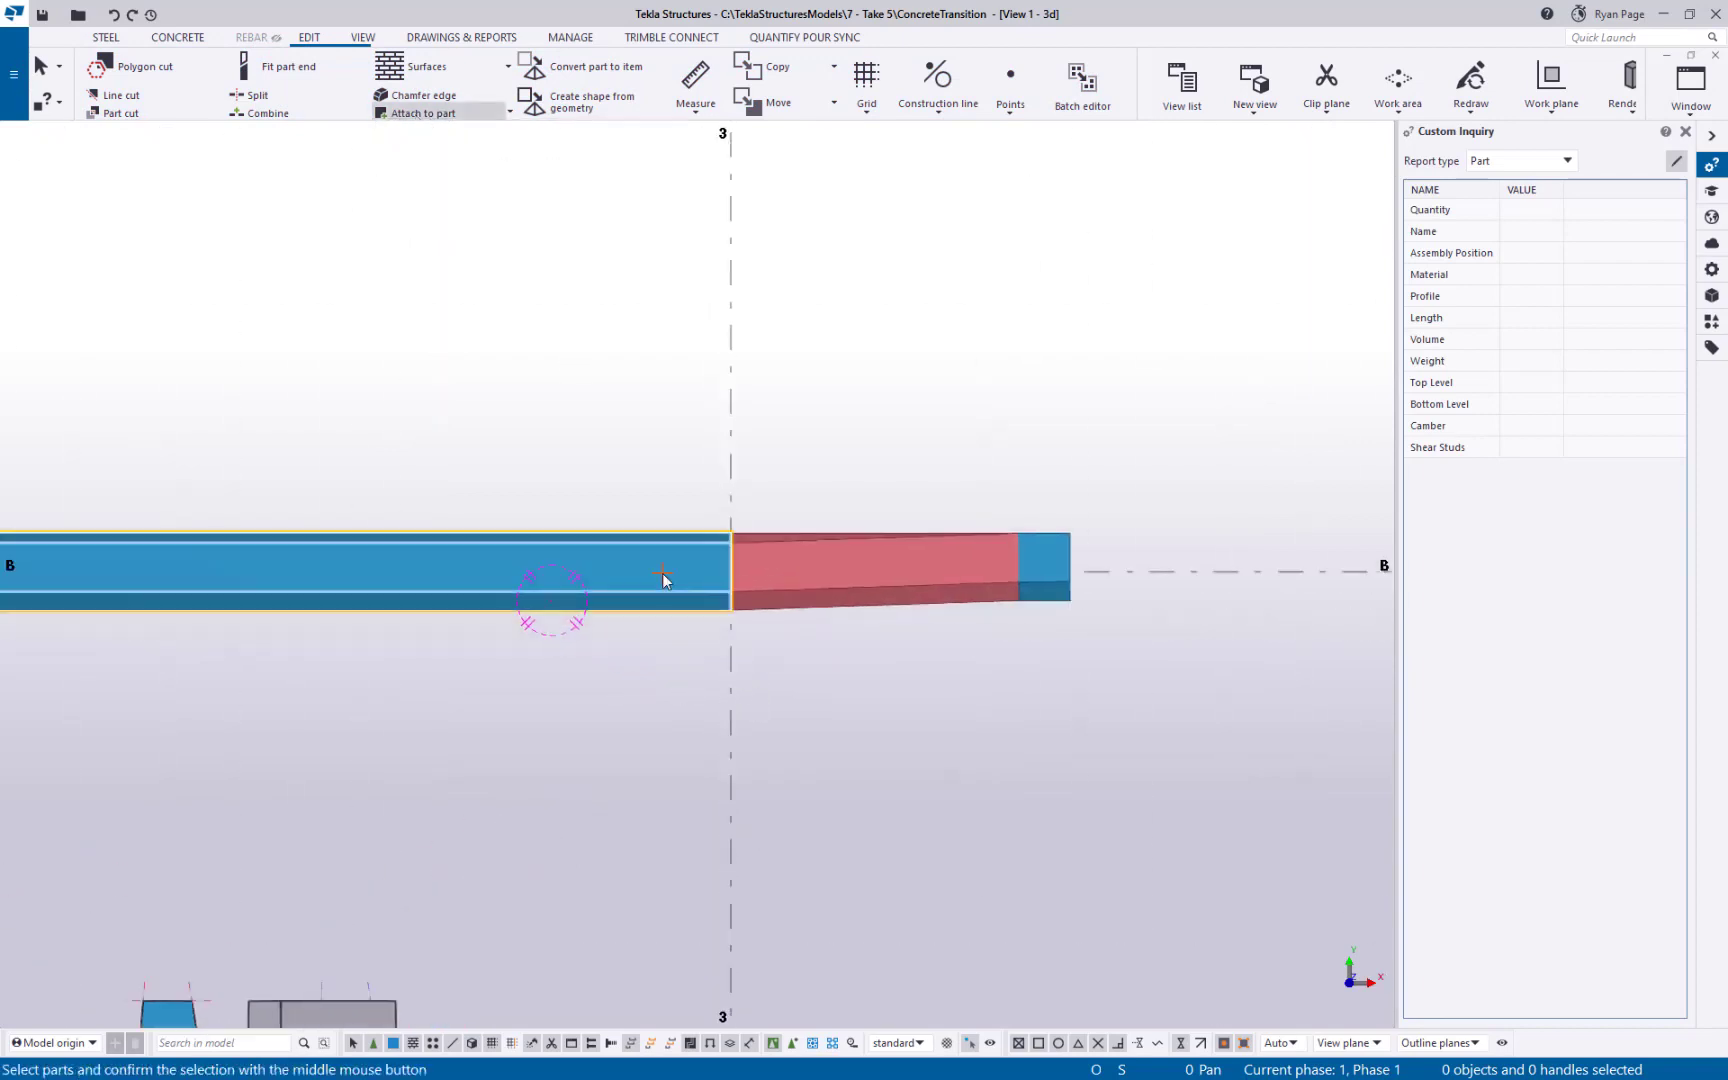
pyautogui.click(813, 583)
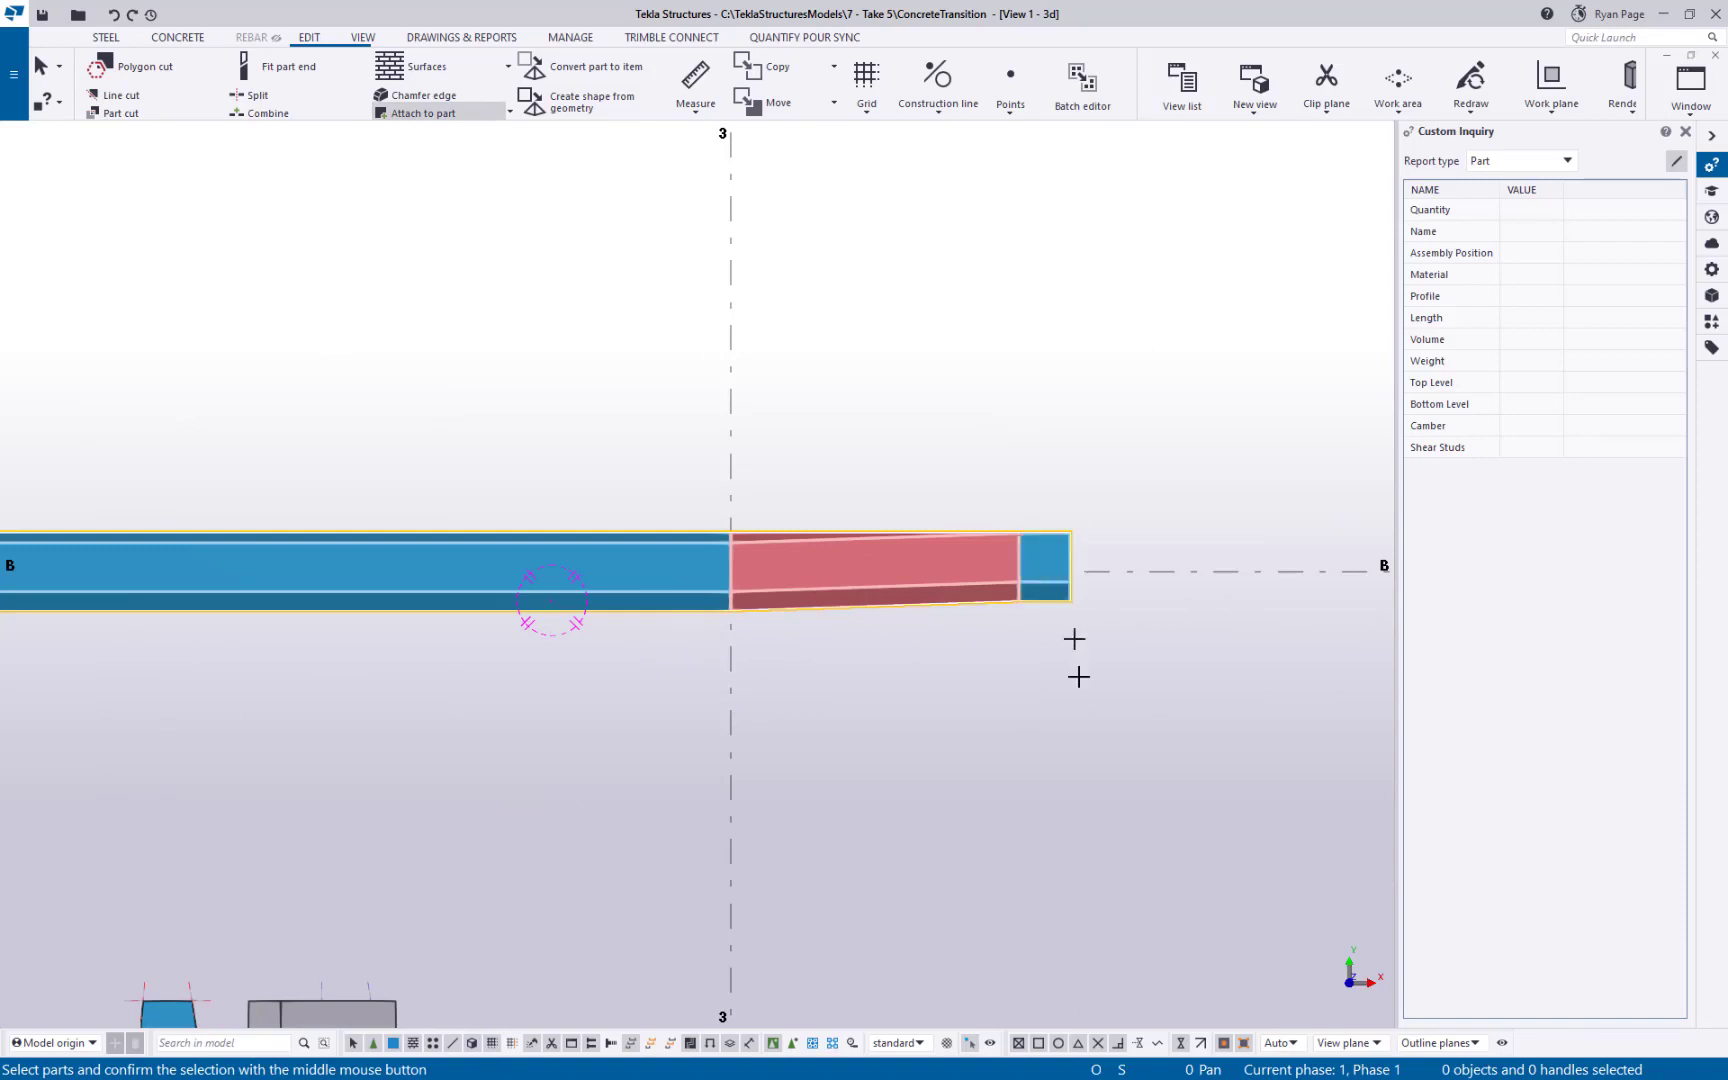
pyautogui.middleClick(721, 667)
pyautogui.hotkey('ctrl', 'p')
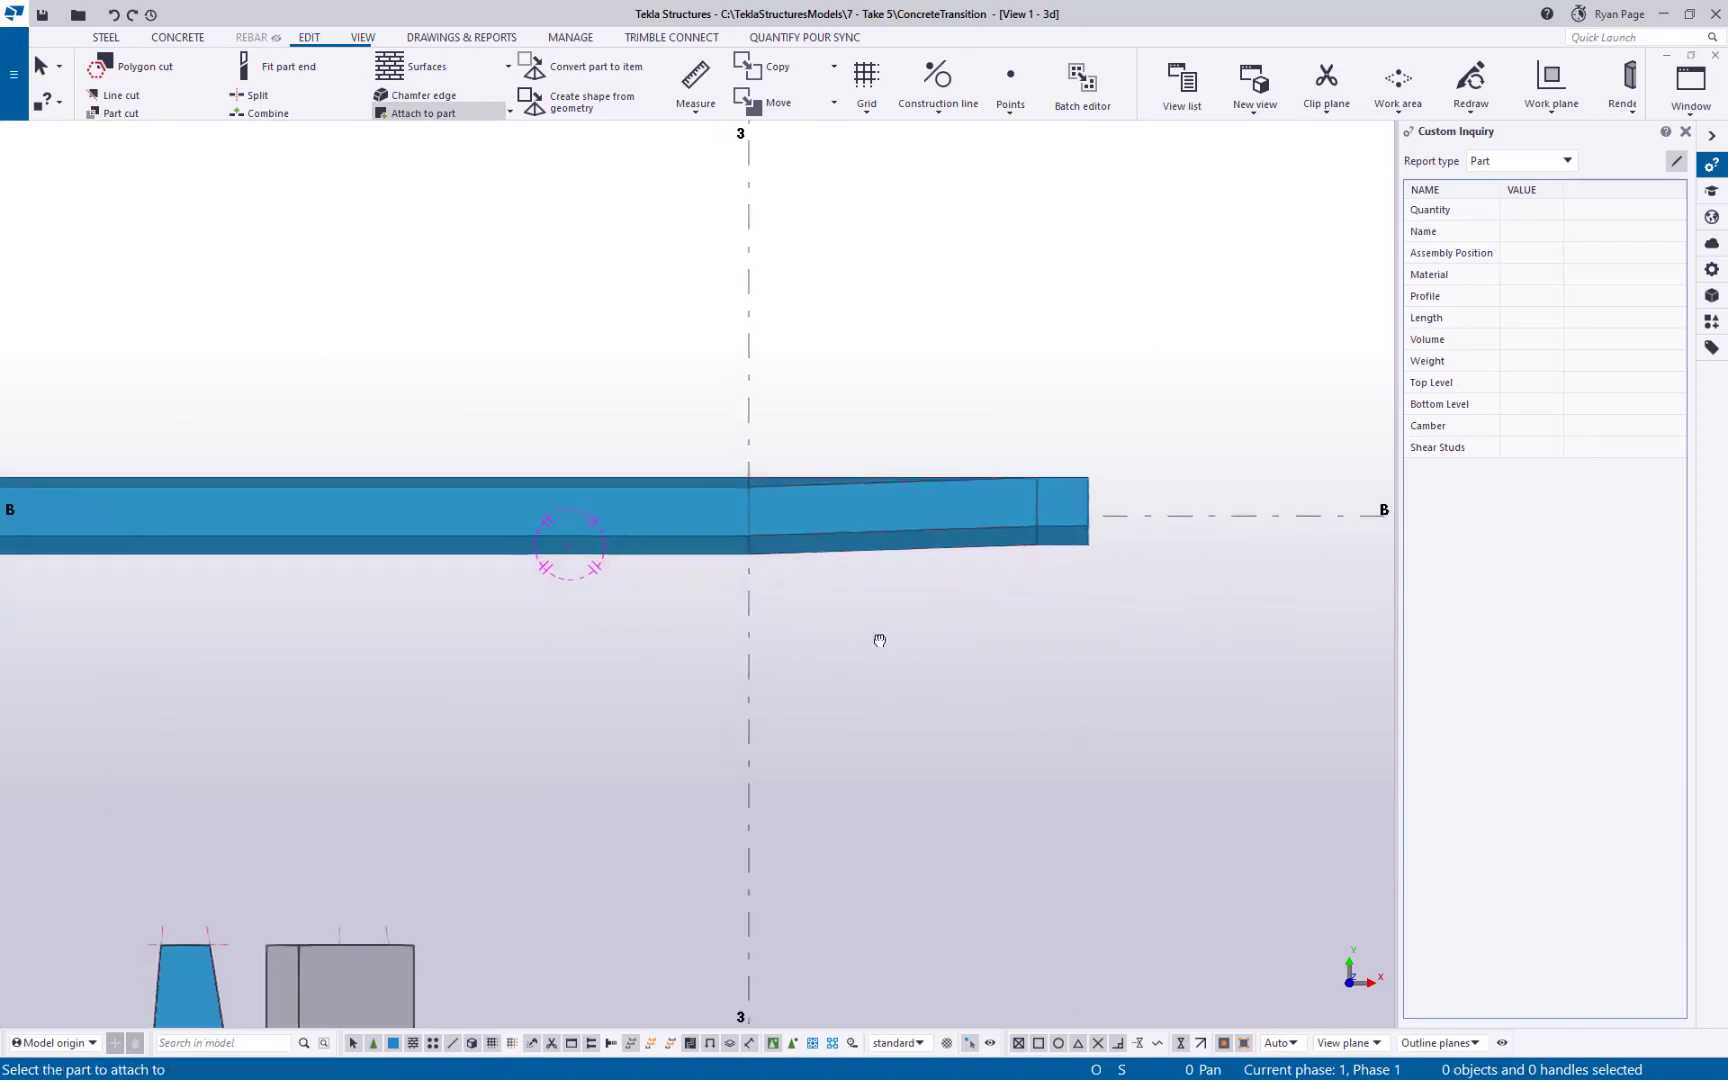
# - End the attach command, select the combined GR_A beam to show its Custom Inquiry data, and view the detach and explode options
pyautogui.rightClick(1050, 416)
pyautogui.click(1075, 424)
pyautogui.scroll(3, 919, 490)
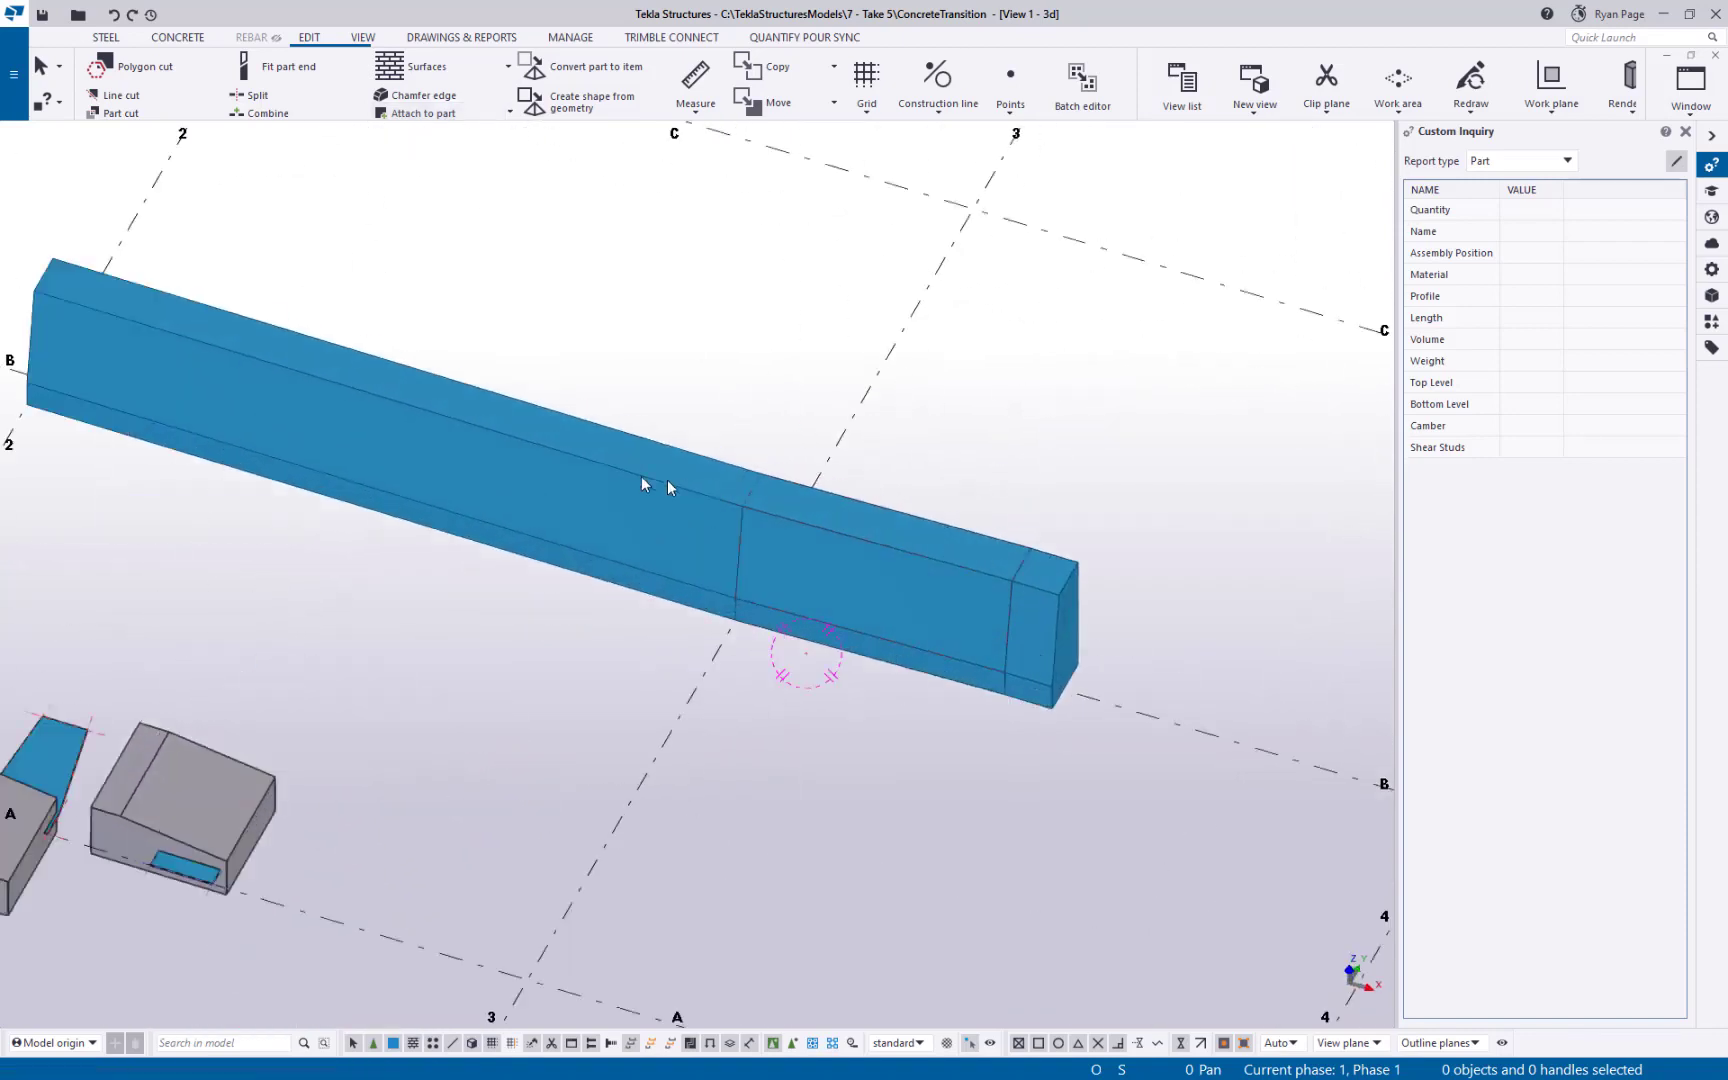
pyautogui.rightClick(680, 354)
pyautogui.click(762, 458)
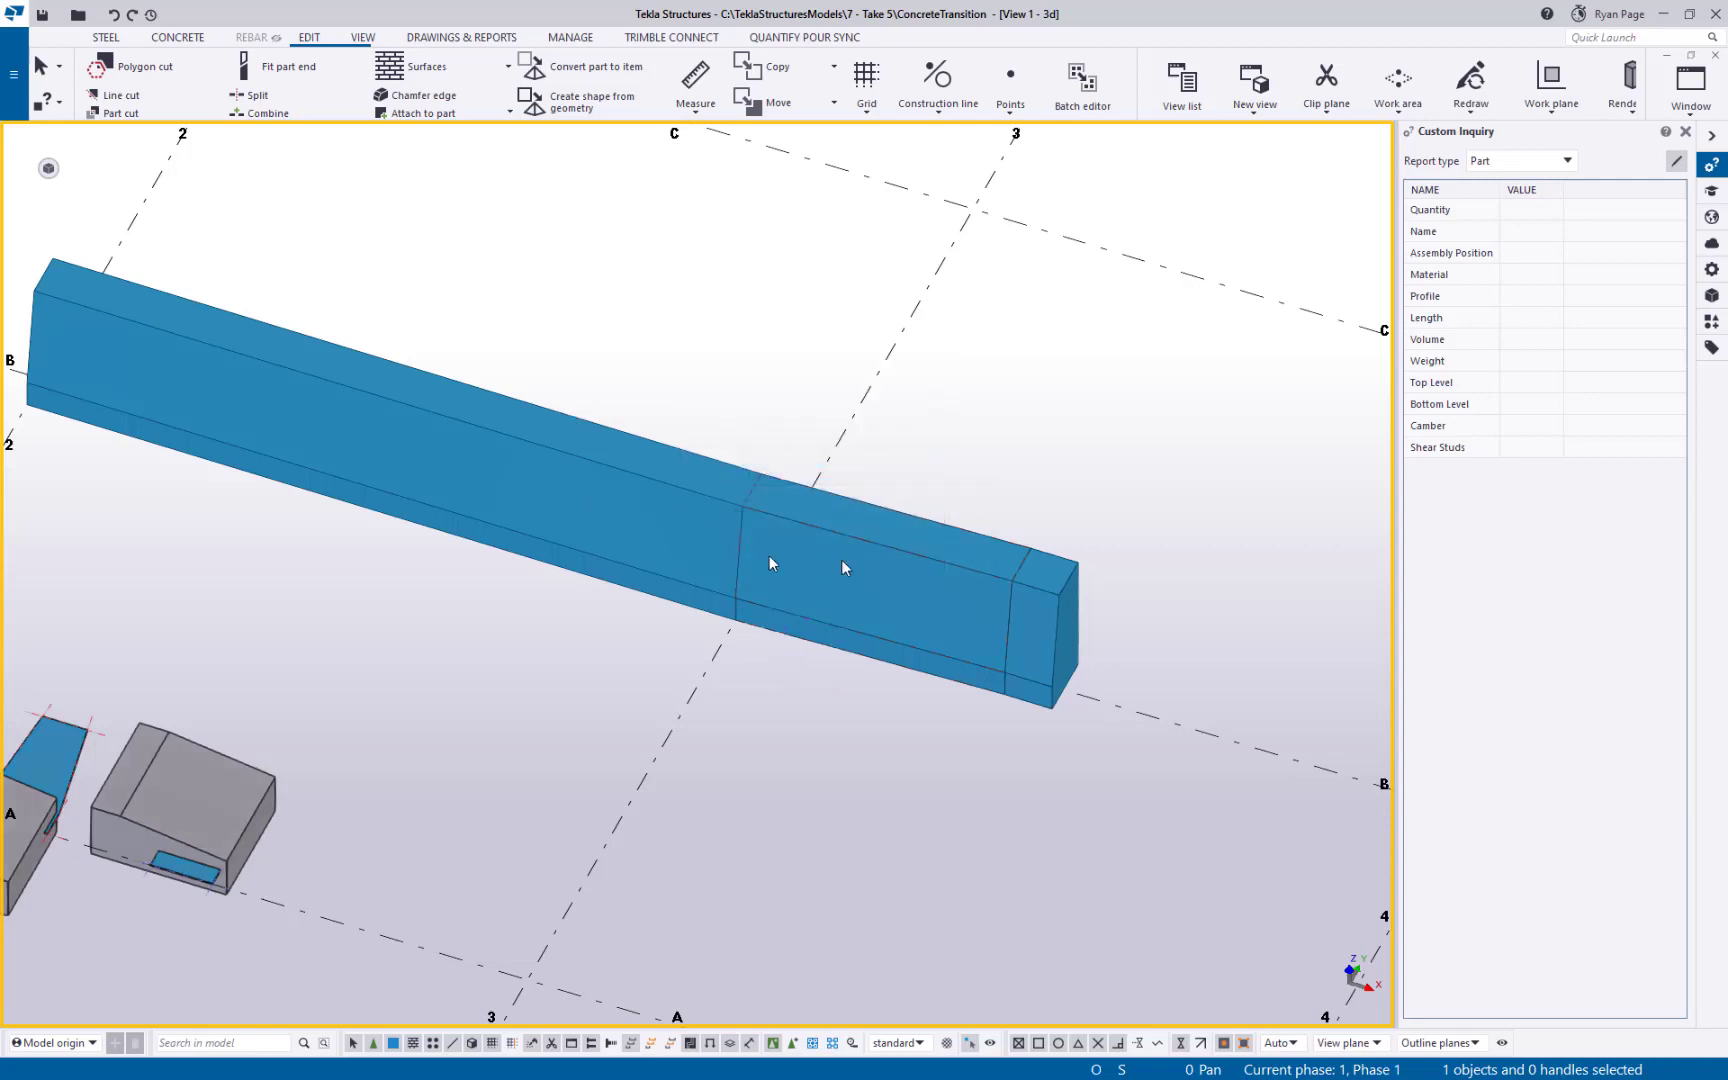
pyautogui.click(899, 605)
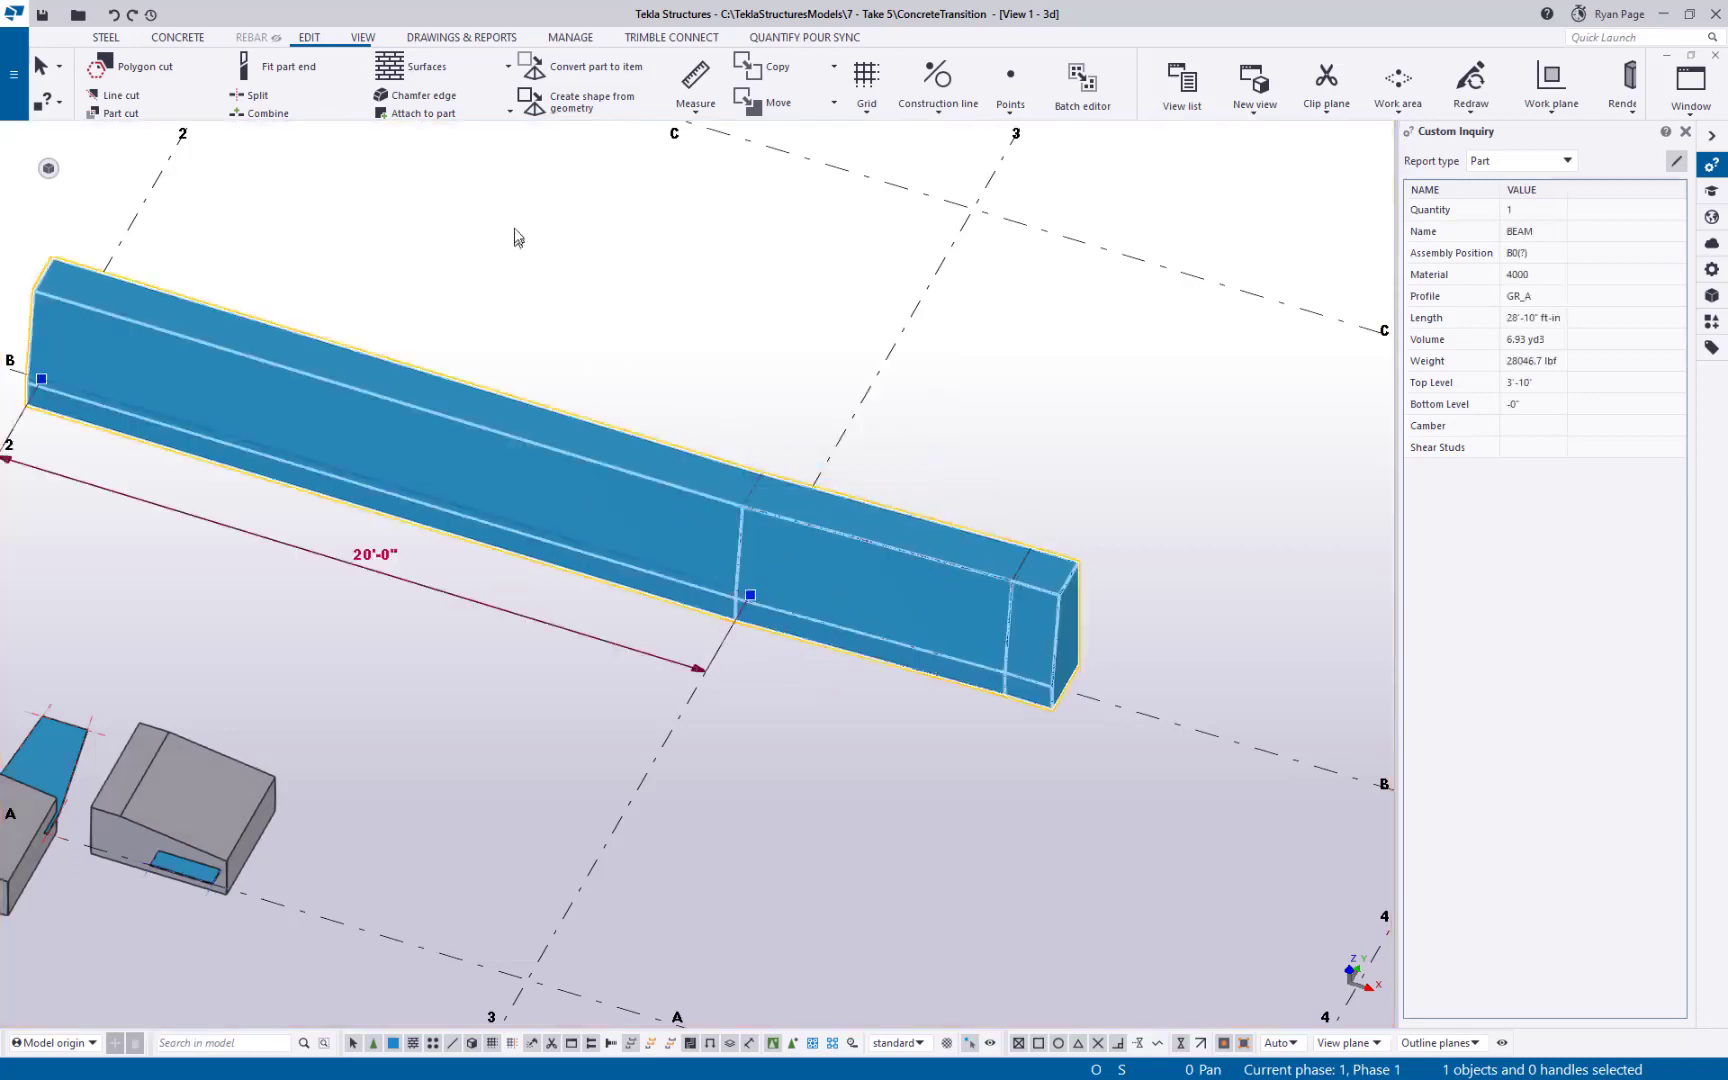
pyautogui.click(511, 113)
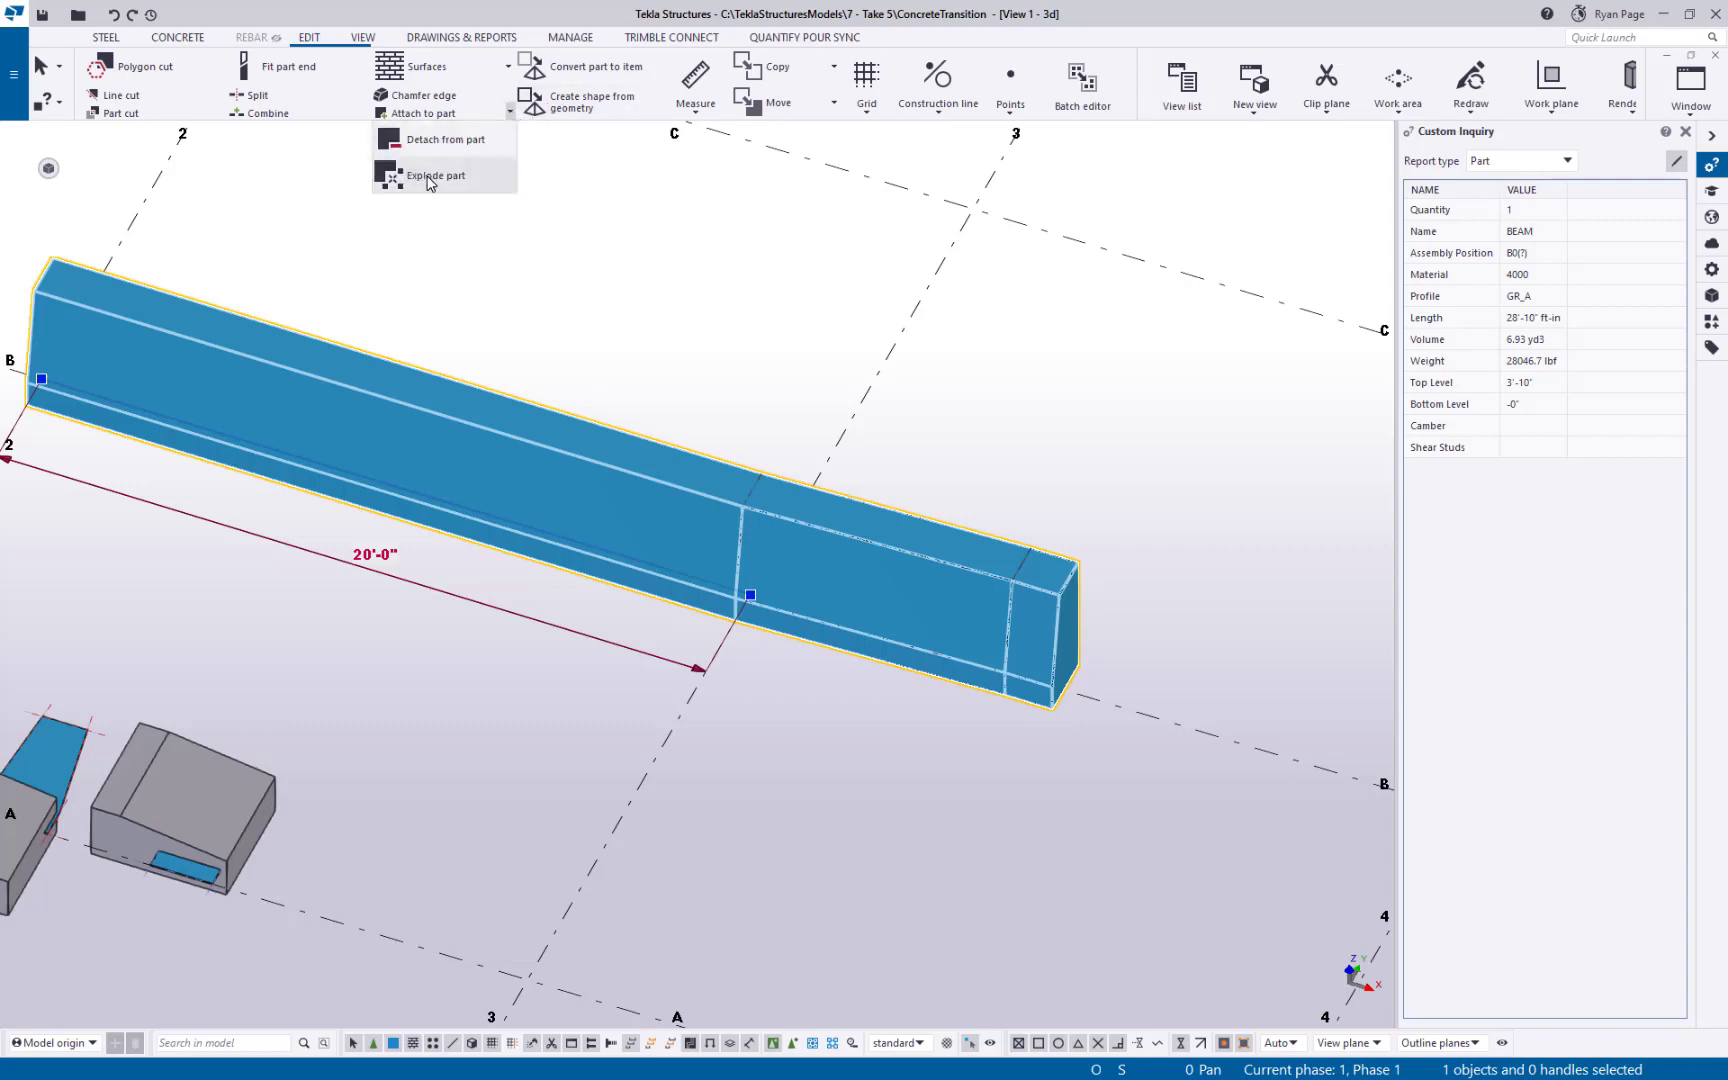
pyautogui.click(446, 177)
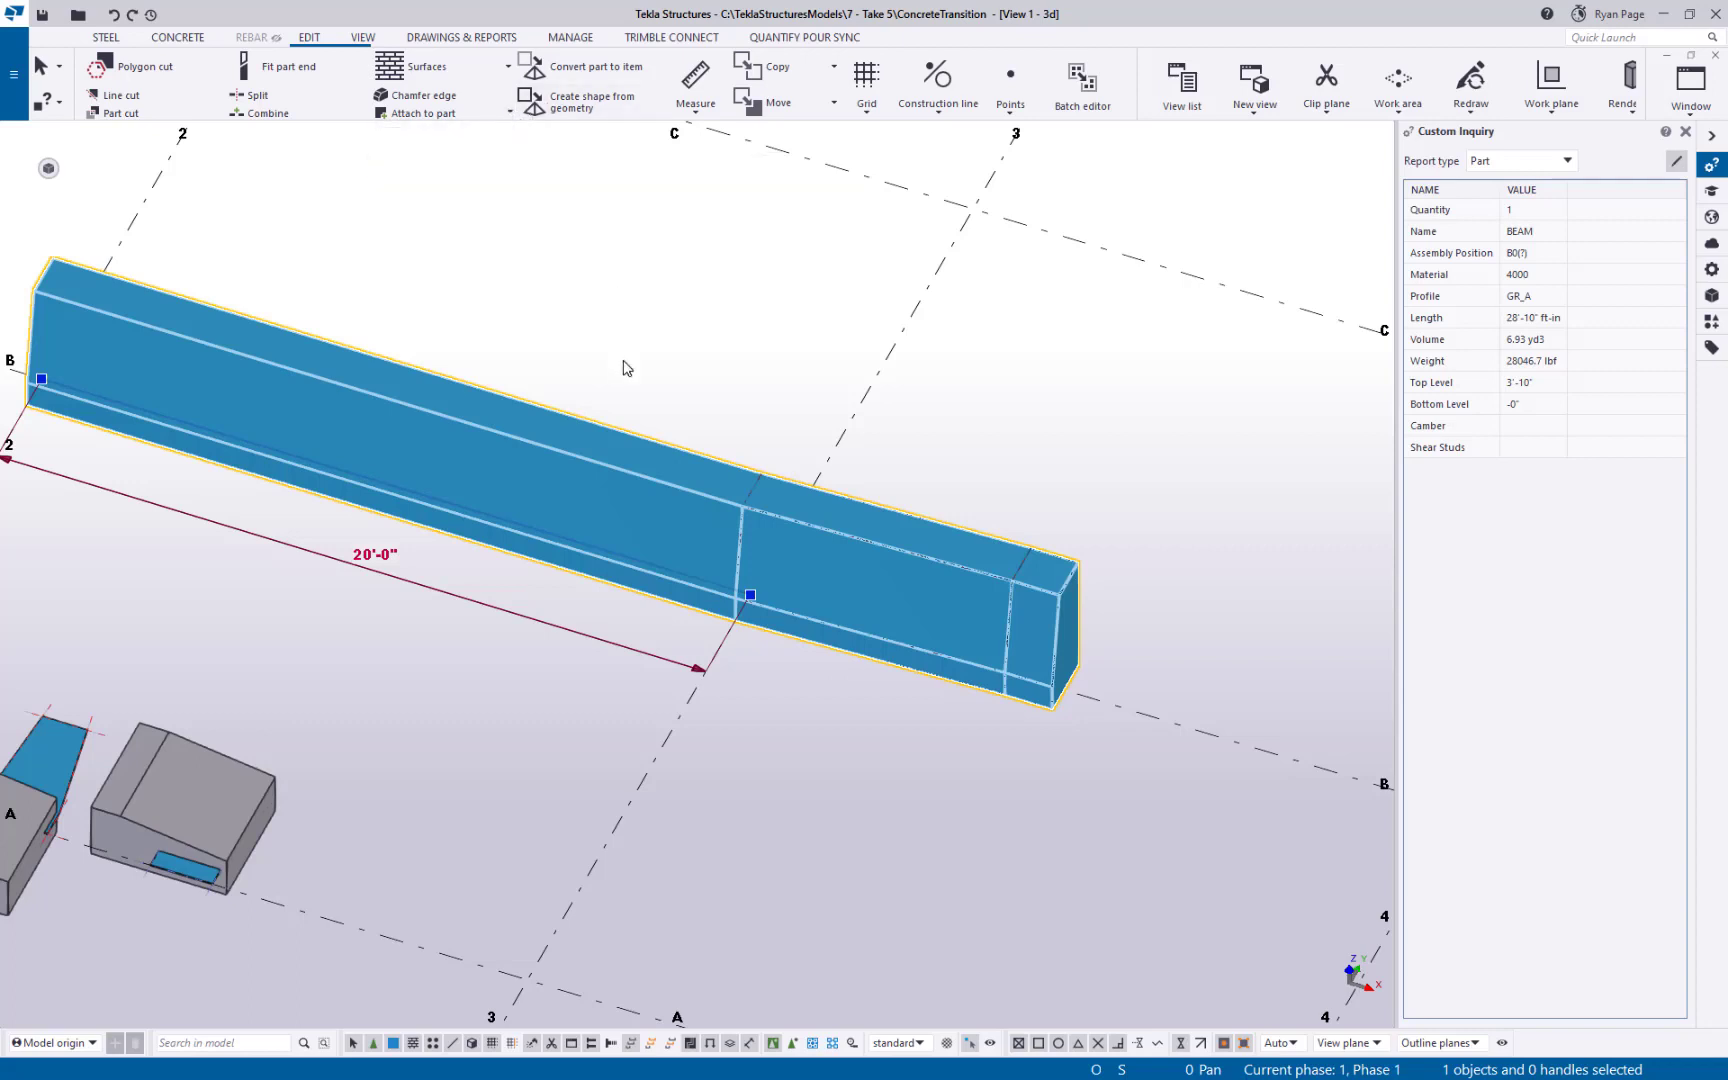
# - Deselect the combined beam and return the model to plan view
pyautogui.hotkey('ctrl', 'p')
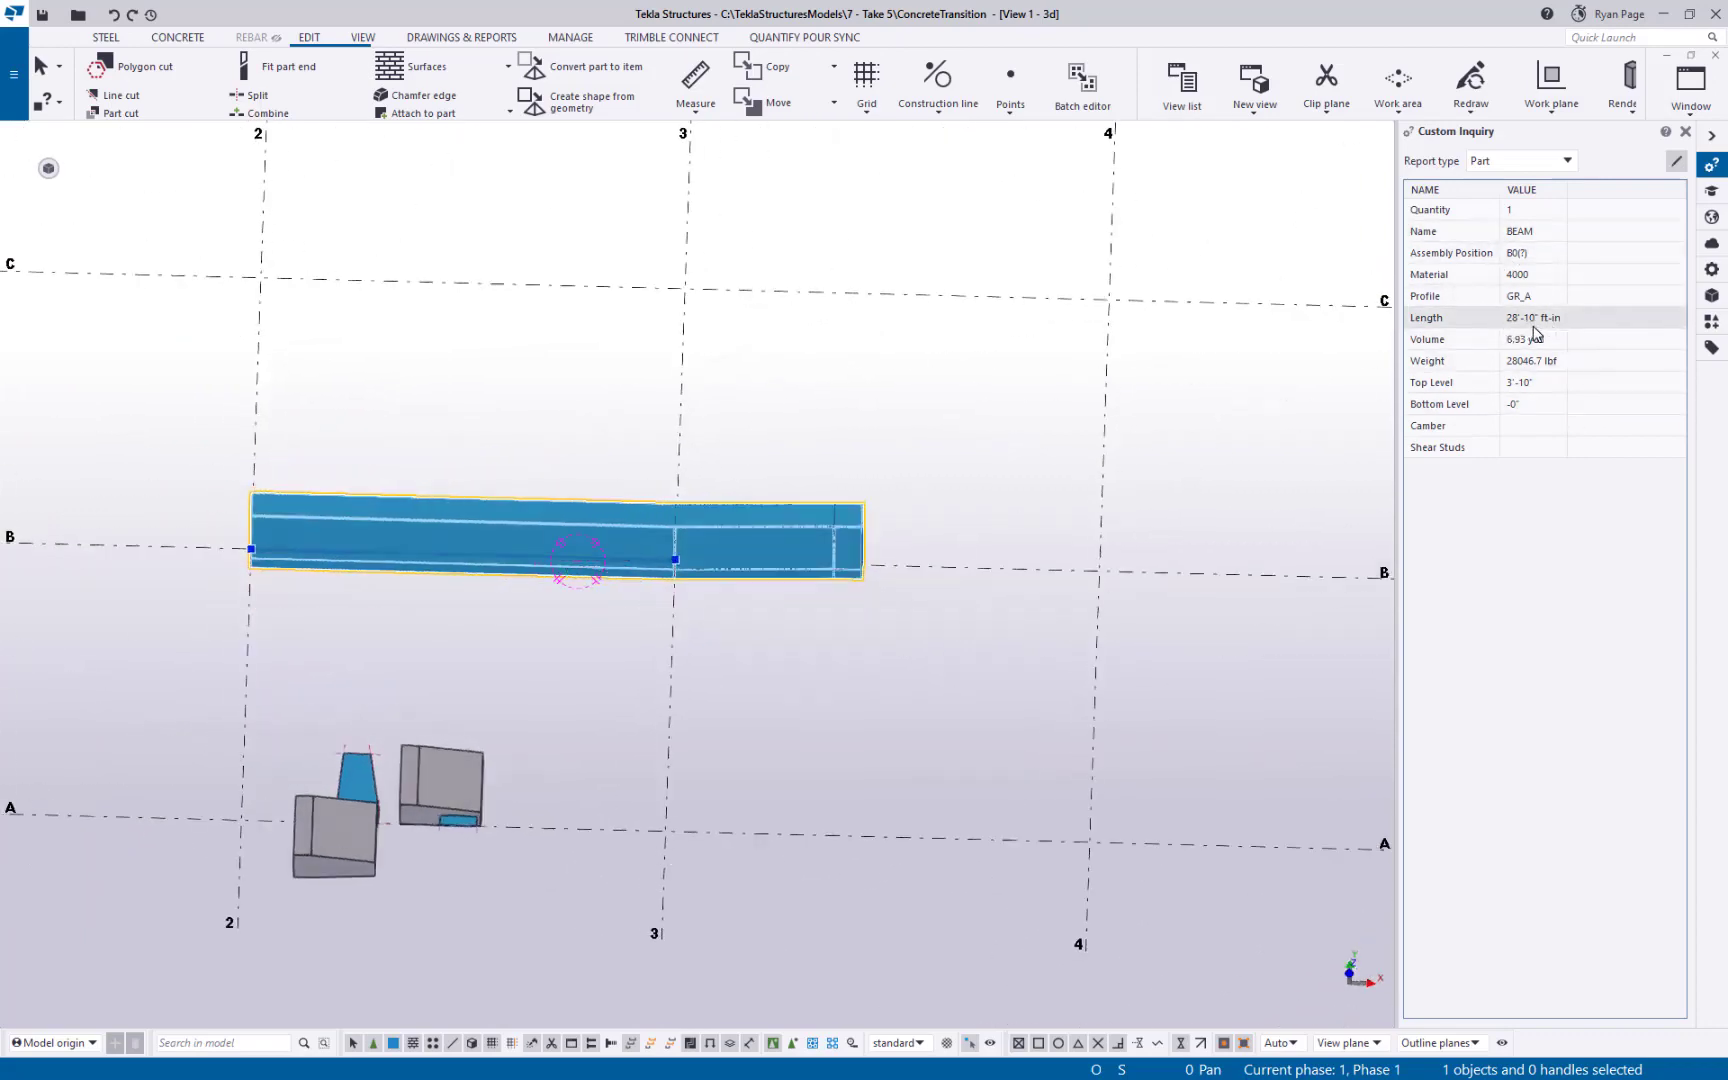
pyautogui.click(857, 668)
pyautogui.keyDown('ctrl'); pyautogui.moveTo(818, 566); pyautogui.dragTo(895, 560, button='middle'); pyautogui.keyUp('ctrl')
pyautogui.hotkey('ctrl', 'p')
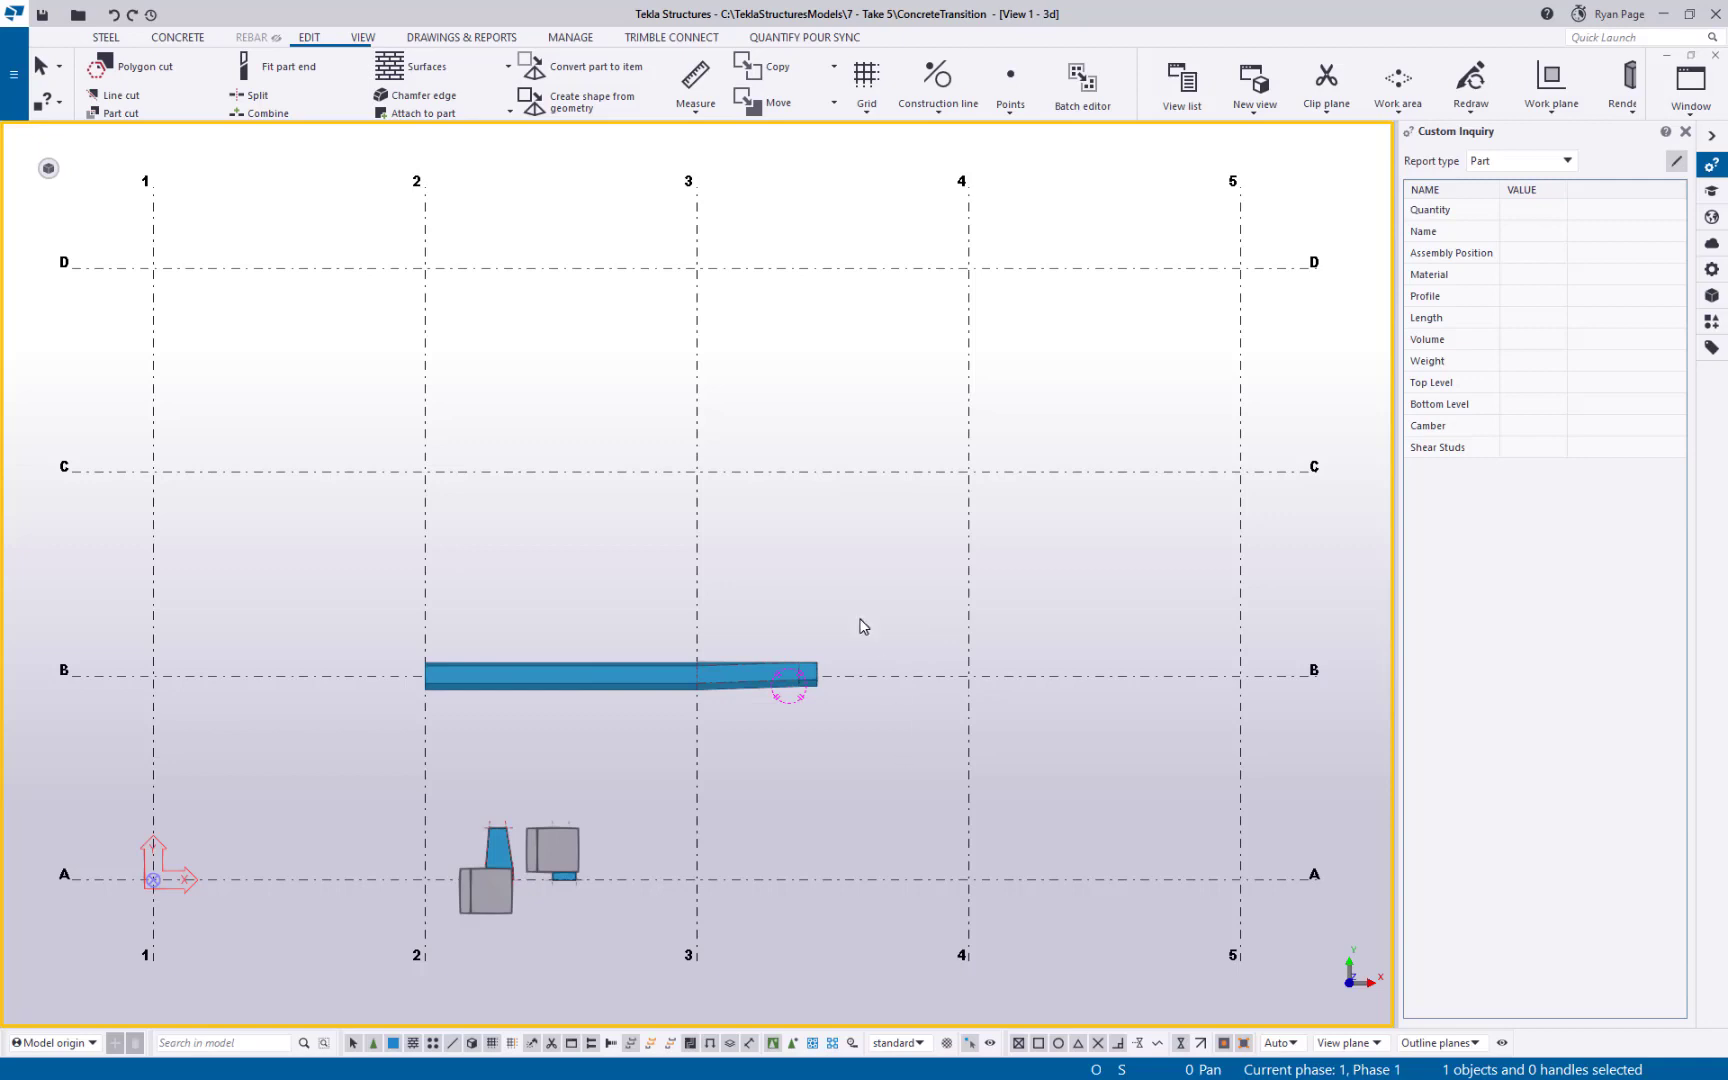
# - Show the catalog's profile definition options, including the one for a profile with variable cross section
pyautogui.click(20, 106)
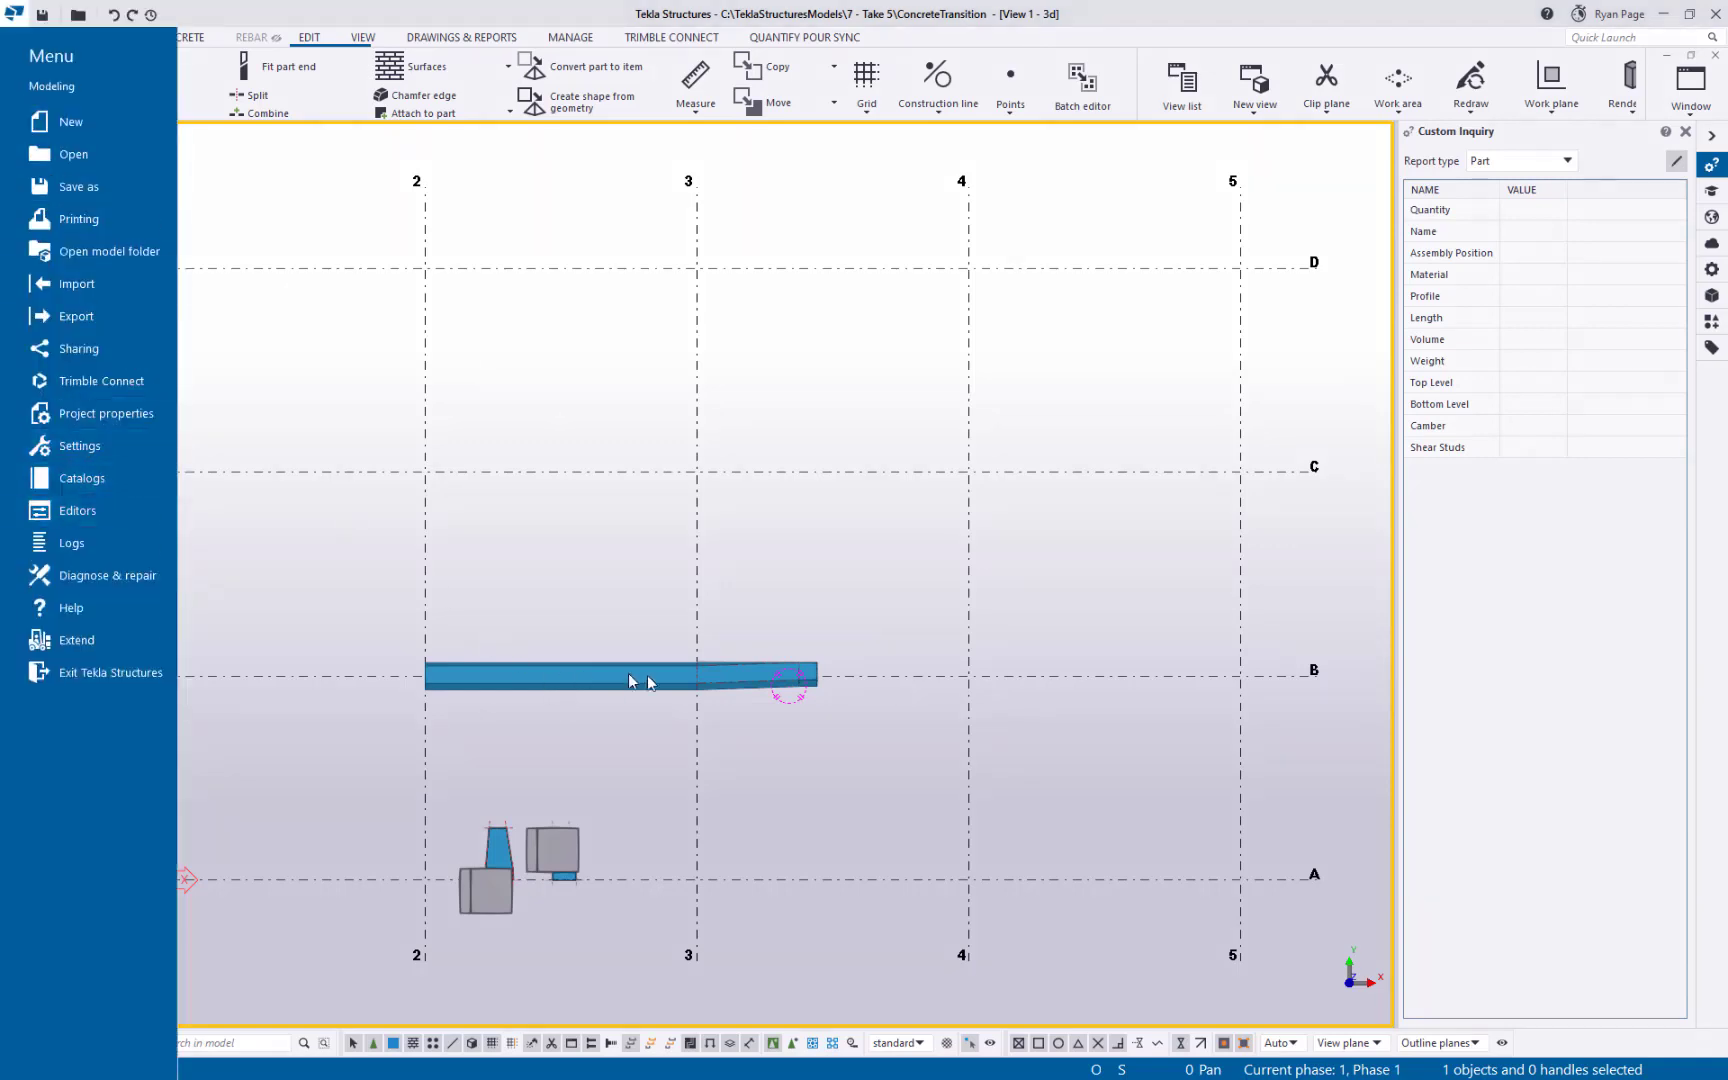
pyautogui.click(157, 470)
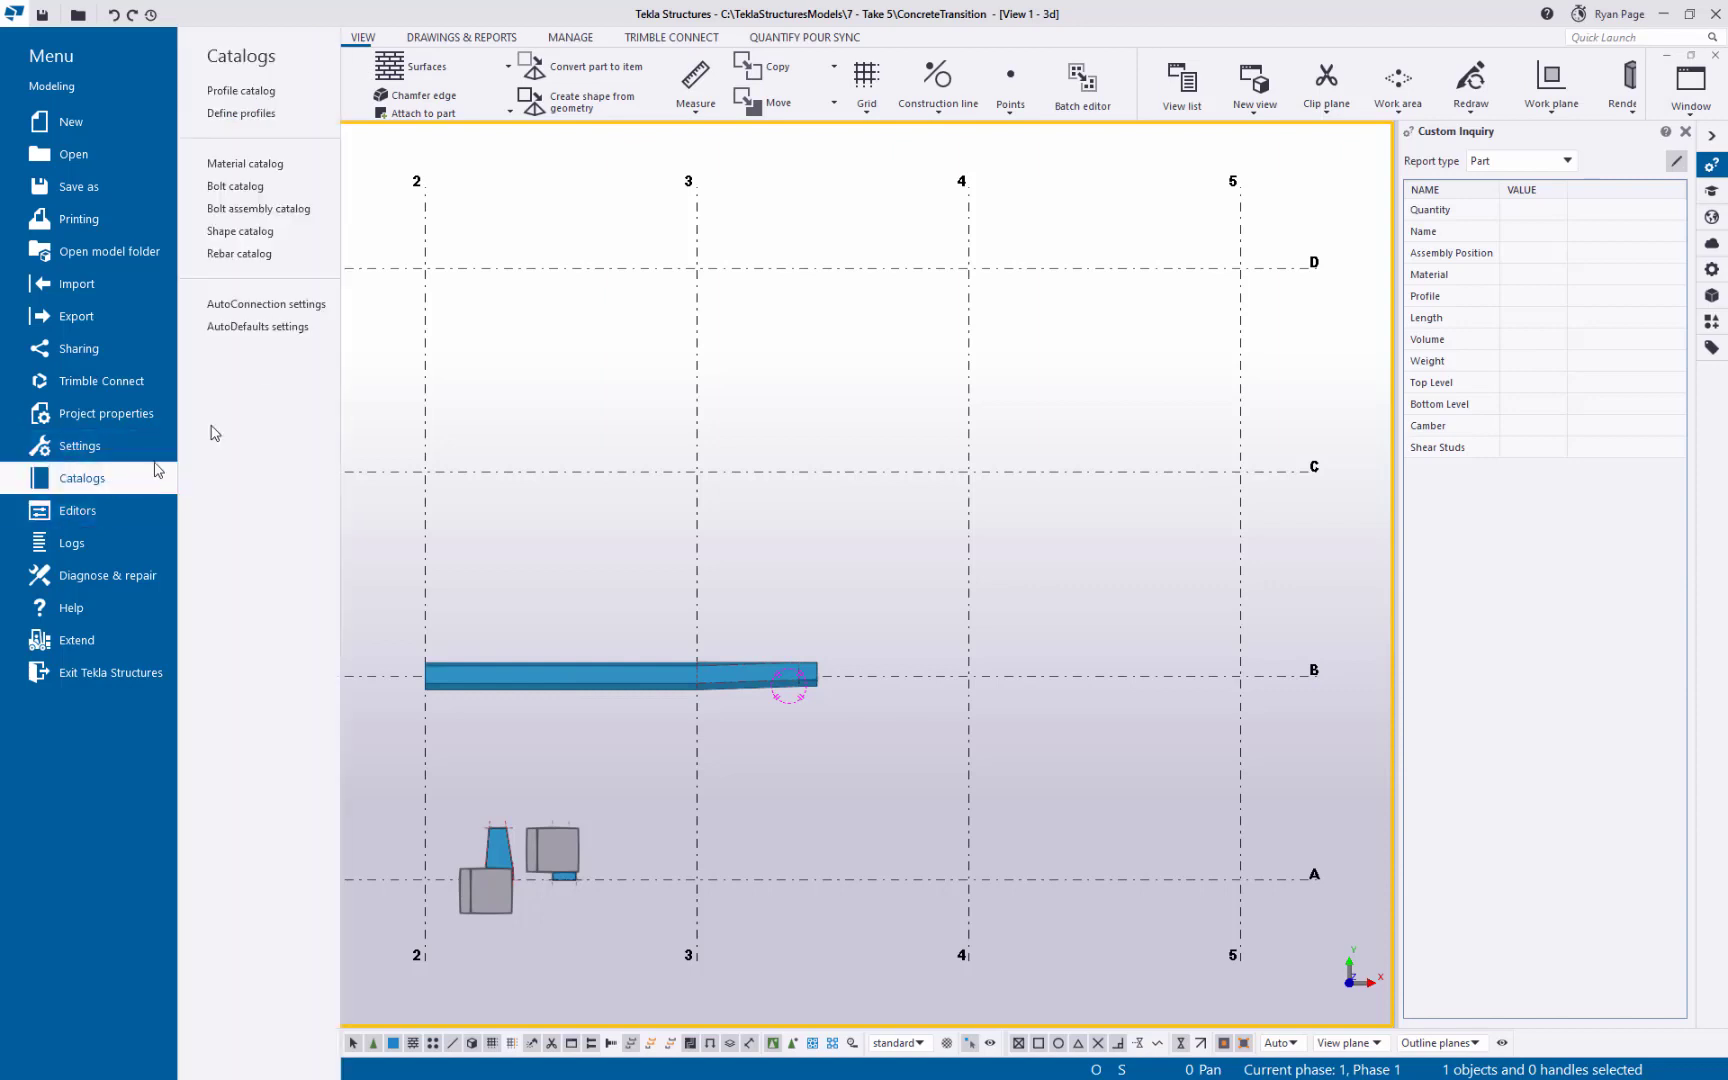
pyautogui.click(250, 113)
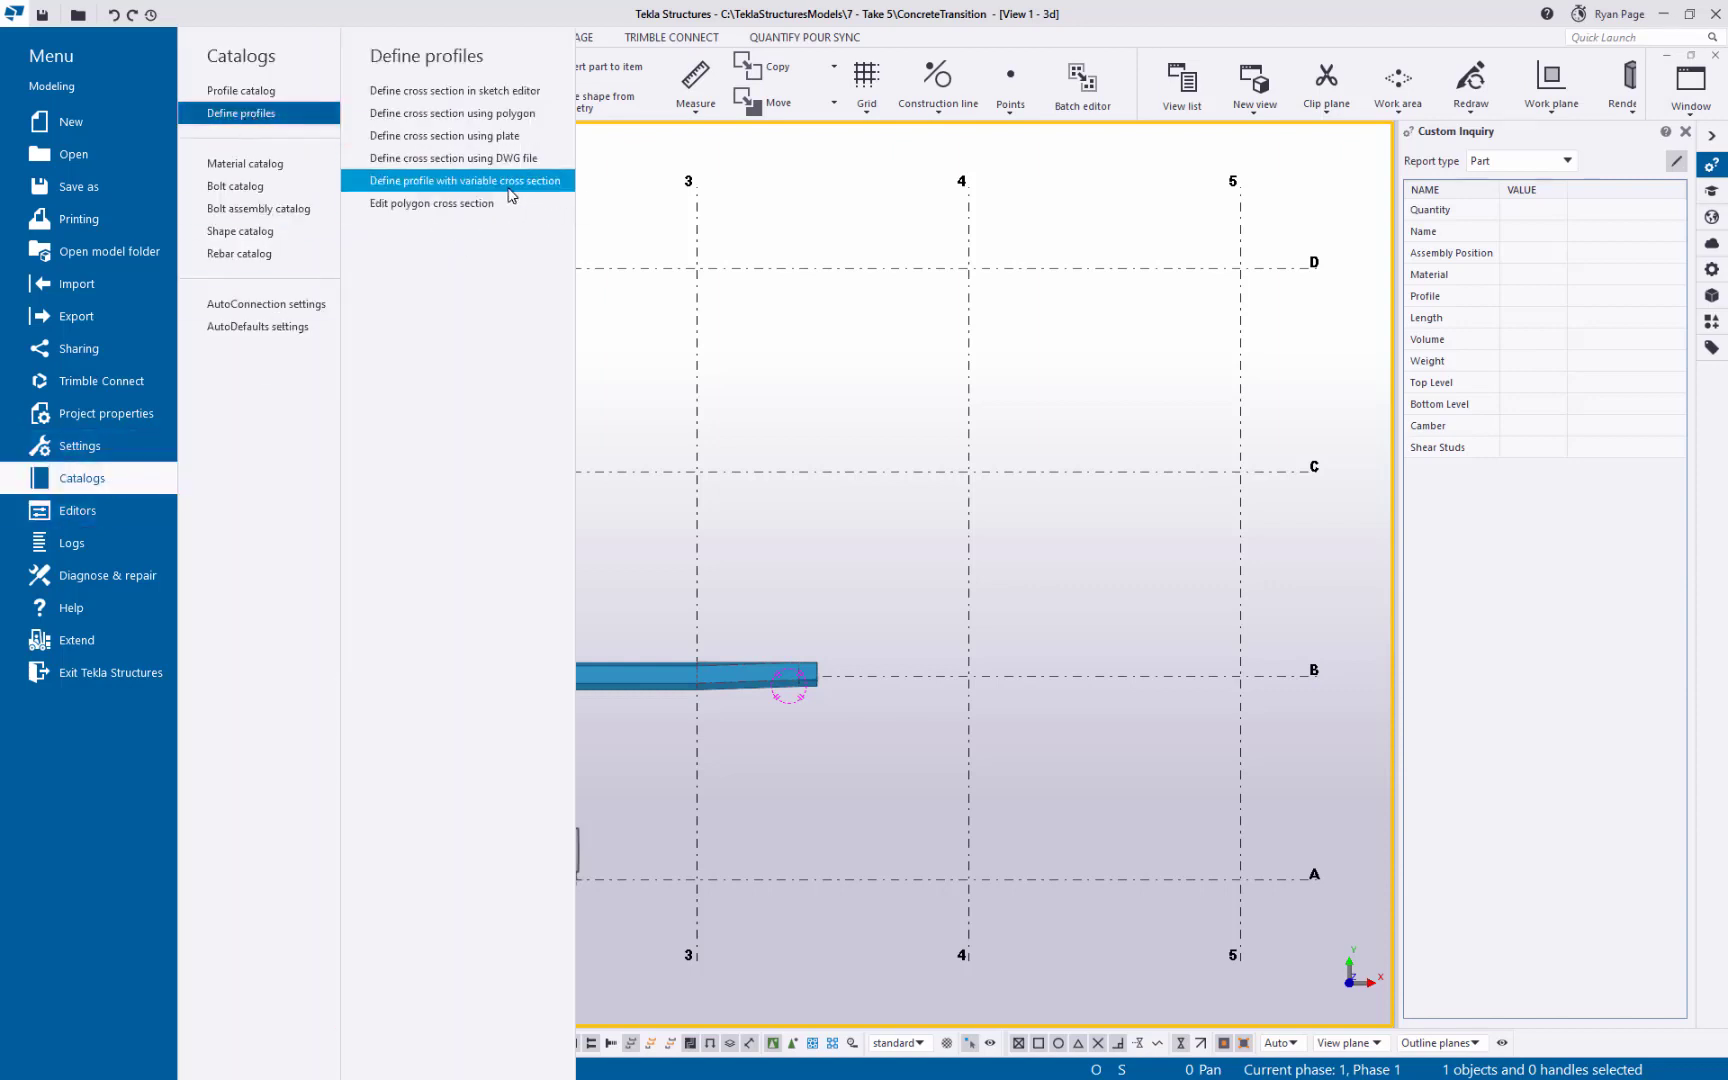